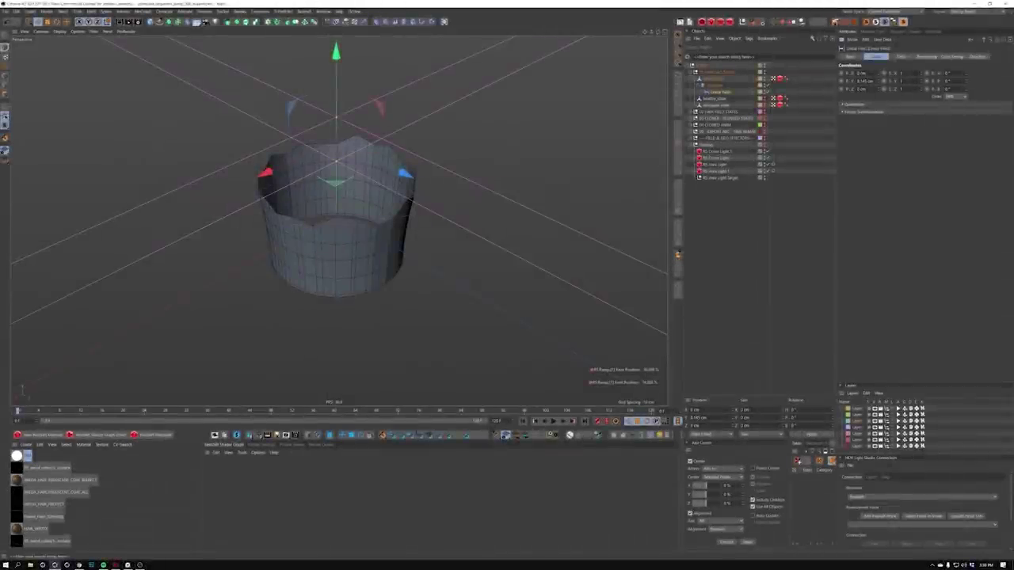
# Examine the hair mesh and the shading and object settings of its Displacer
pyautogui.click(692, 145)
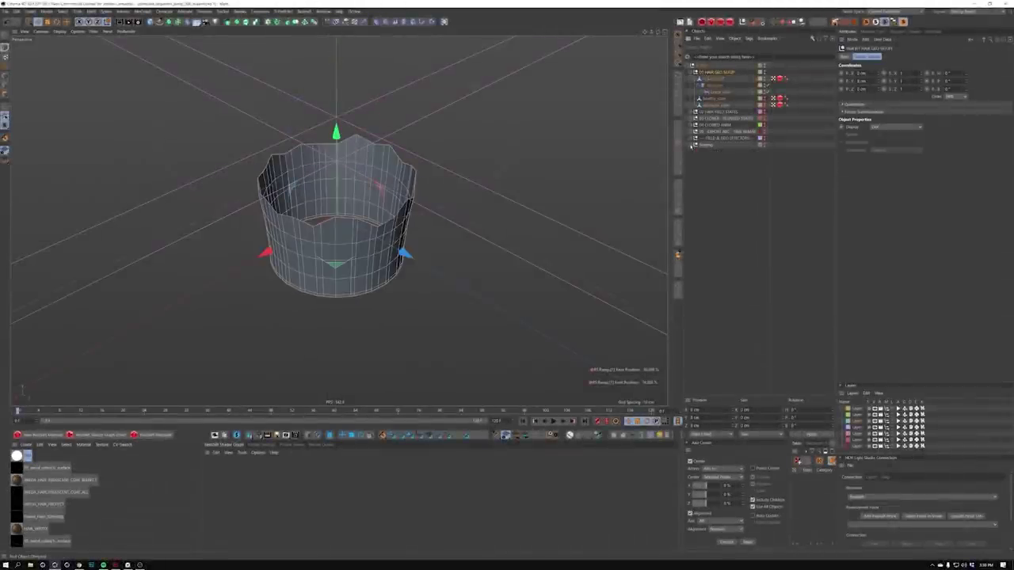
pyautogui.keyDown('alt'); pyautogui.moveTo(343, 231); pyautogui.dragTo(338, 225); pyautogui.keyUp('alt')
pyautogui.keyDown('alt'); pyautogui.moveTo(337, 224); pyautogui.dragTo(410, 211, button='right'); pyautogui.keyUp('alt')
pyautogui.keyDown('alt'); pyautogui.moveTo(410, 210); pyautogui.dragTo(378, 221); pyautogui.keyUp('alt')
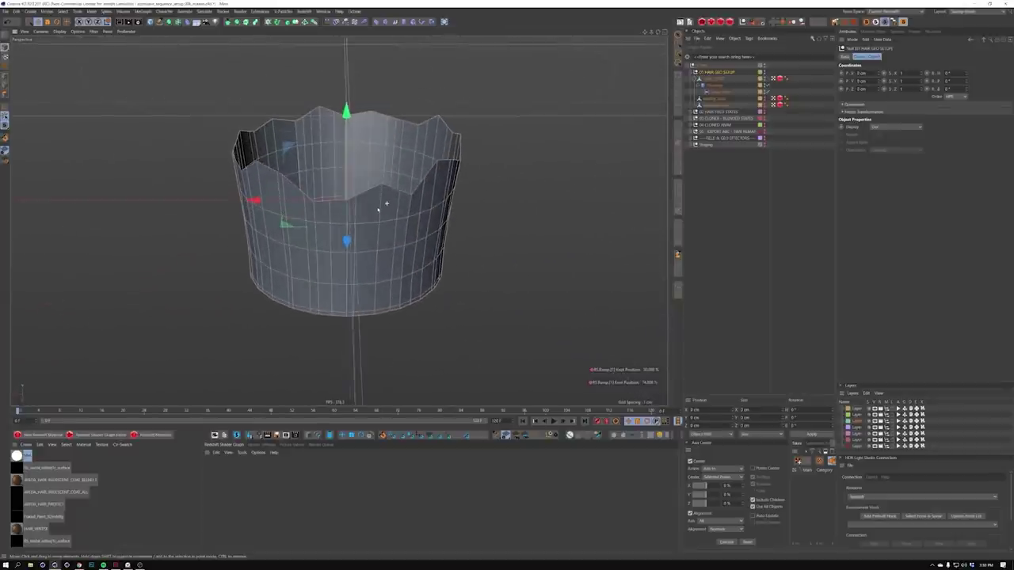
pyautogui.click(710, 85)
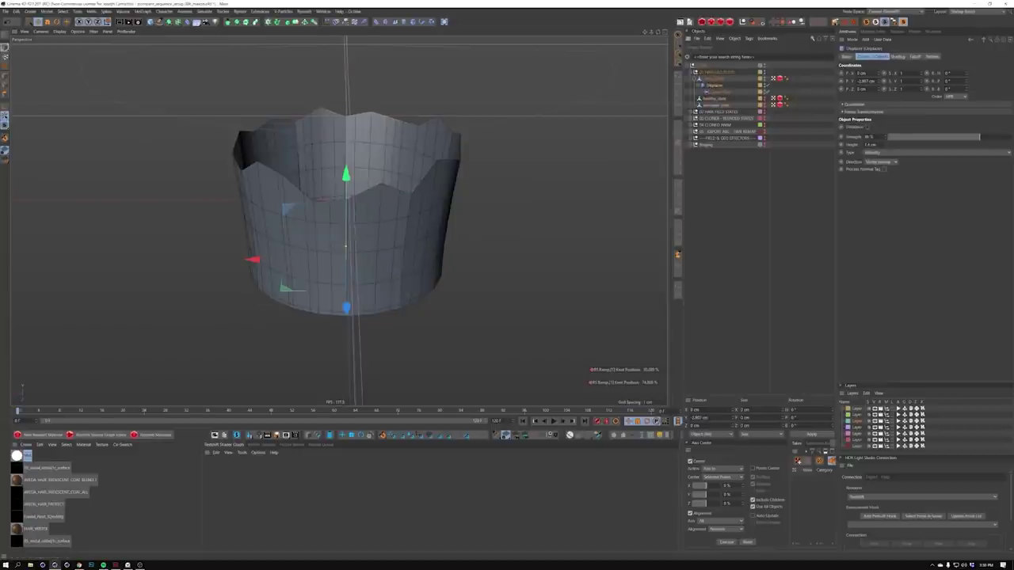
pyautogui.click(896, 57)
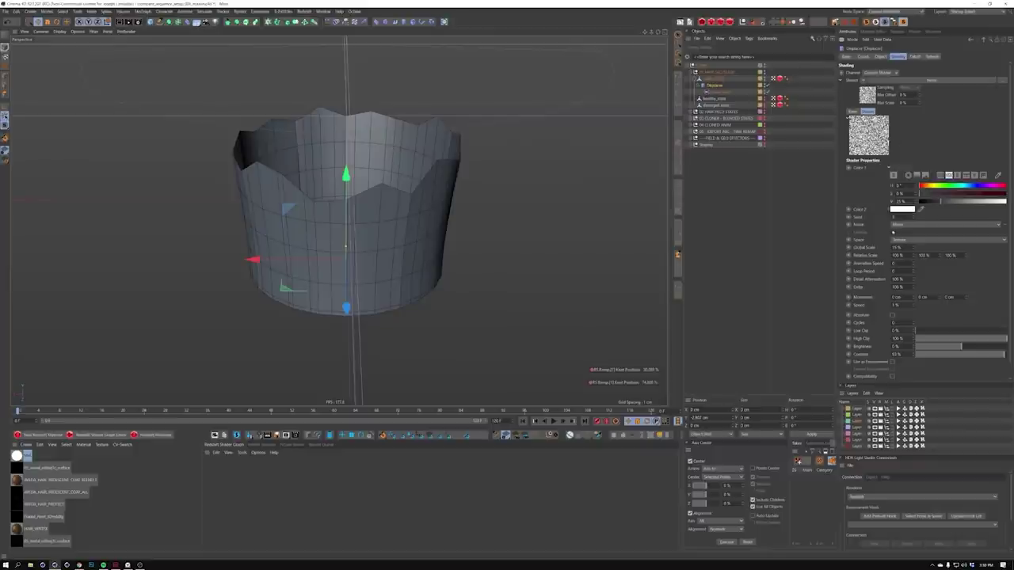
pyautogui.click(881, 57)
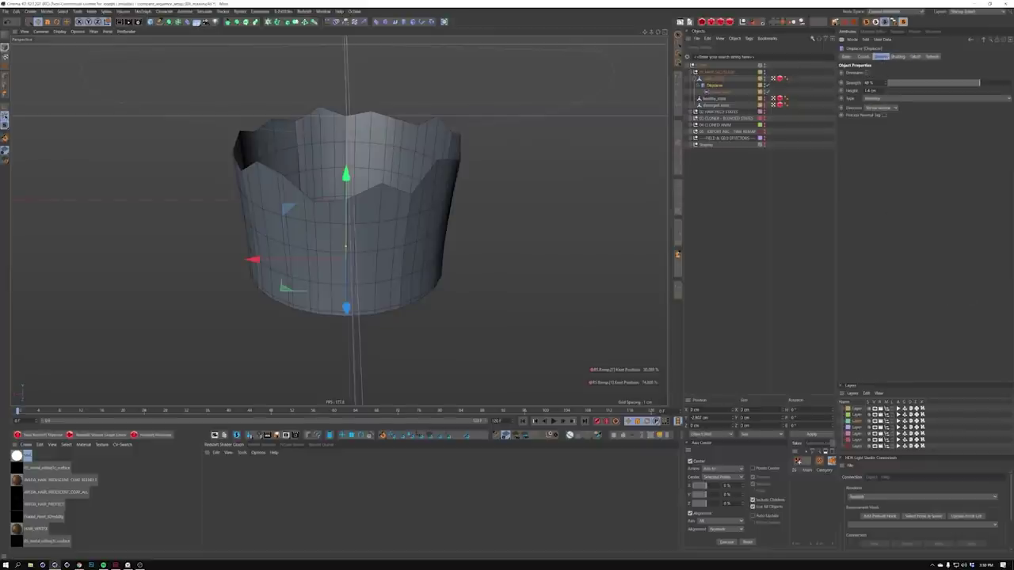
# Try the Intensity (Centered) displacement type on the Displacer, and switch back to Intensity
pyautogui.click(880, 99)
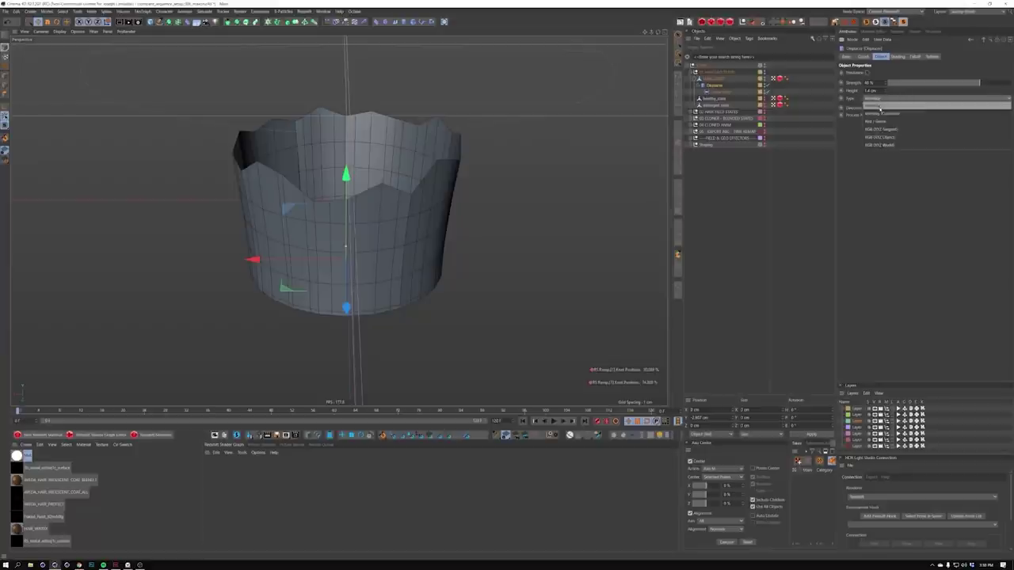
pyautogui.click(879, 115)
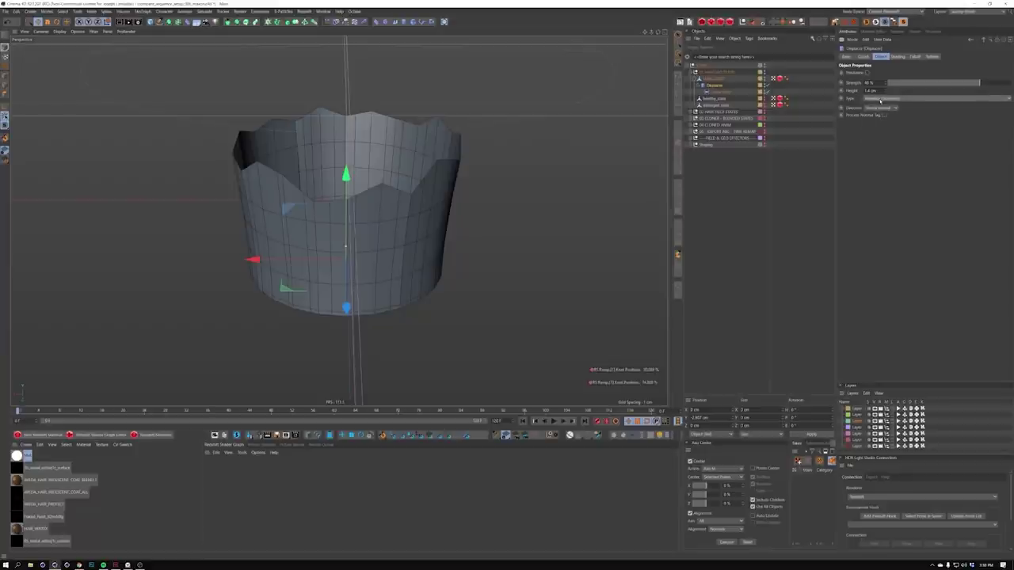
pyautogui.click(881, 99)
pyautogui.click(880, 107)
# Raise the Linear Field in the Displacer's falloff slightly along Y
pyautogui.click(913, 57)
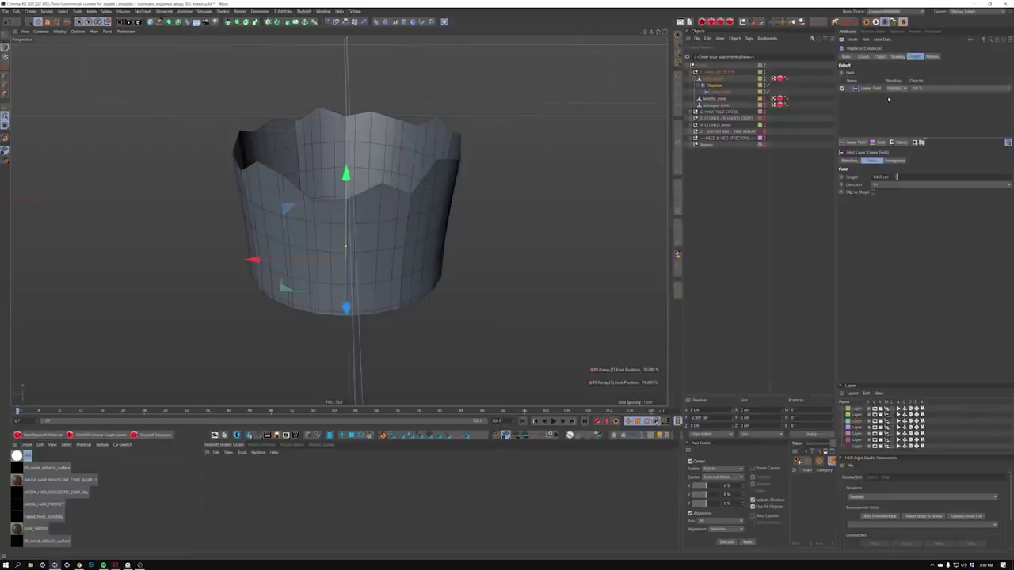
pyautogui.click(720, 92)
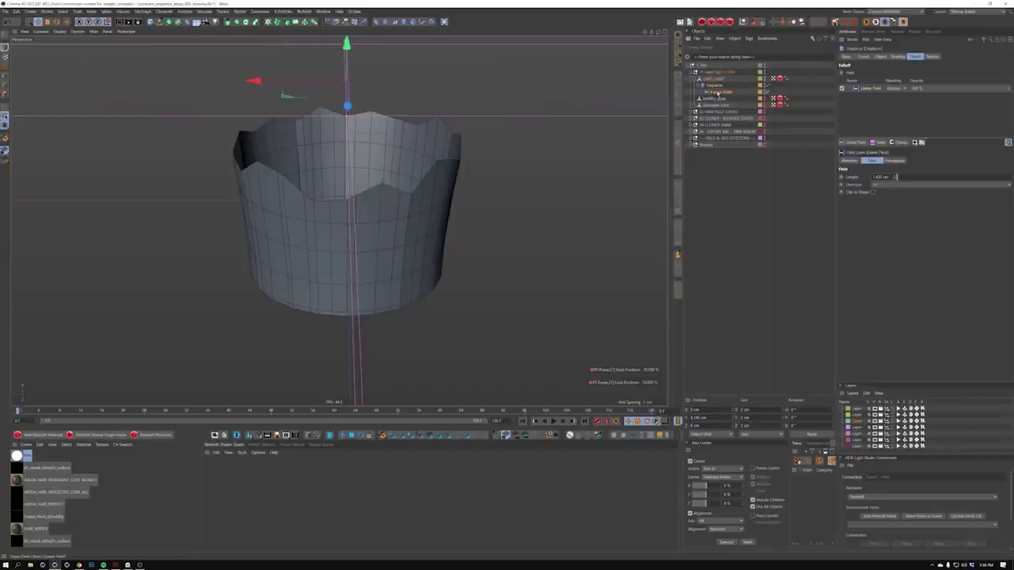
pyautogui.click(720, 92)
pyautogui.click(876, 57)
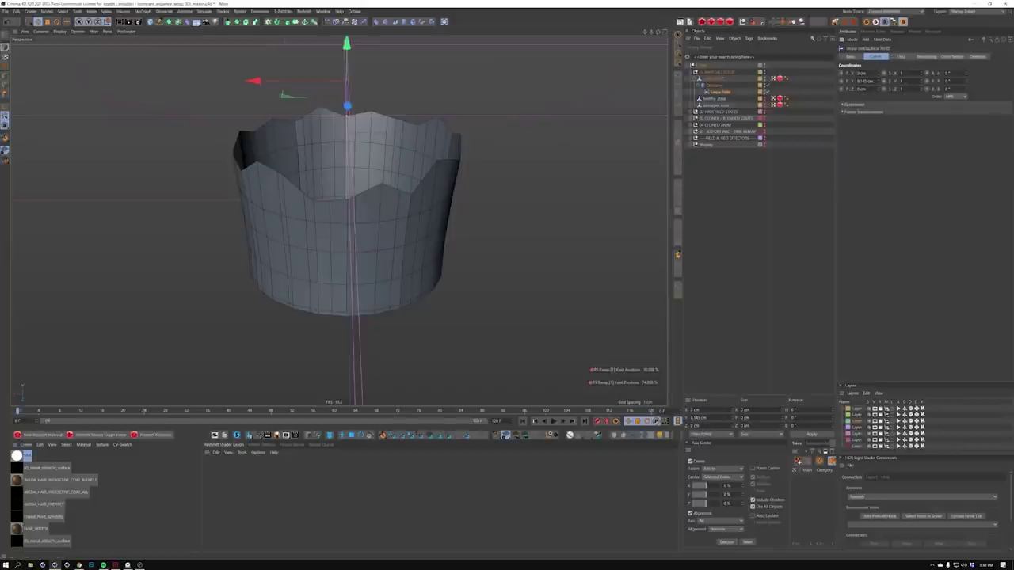
pyautogui.moveTo(878, 82)
pyautogui.mouseDown()
pyautogui.moveTo(880, 91)
pyautogui.moveTo(878, 81)
pyautogui.mouseUp()
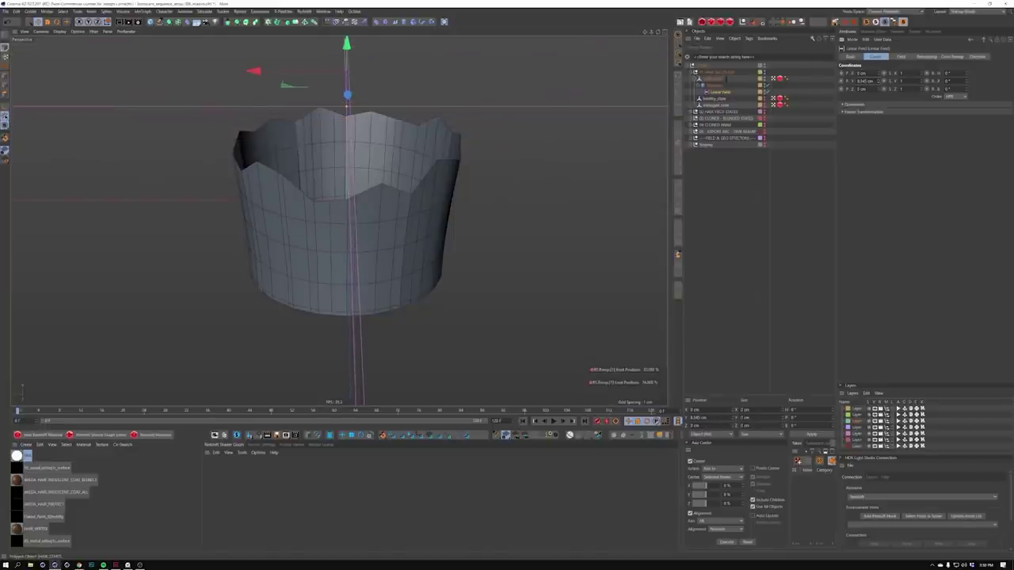
# Connect HAIR_START with its Displacer and Linear Field into a new mesh named healthy, and hide that mesh
pyautogui.keyDown('shift'); pyautogui.click(713, 79); pyautogui.keyUp('shift')
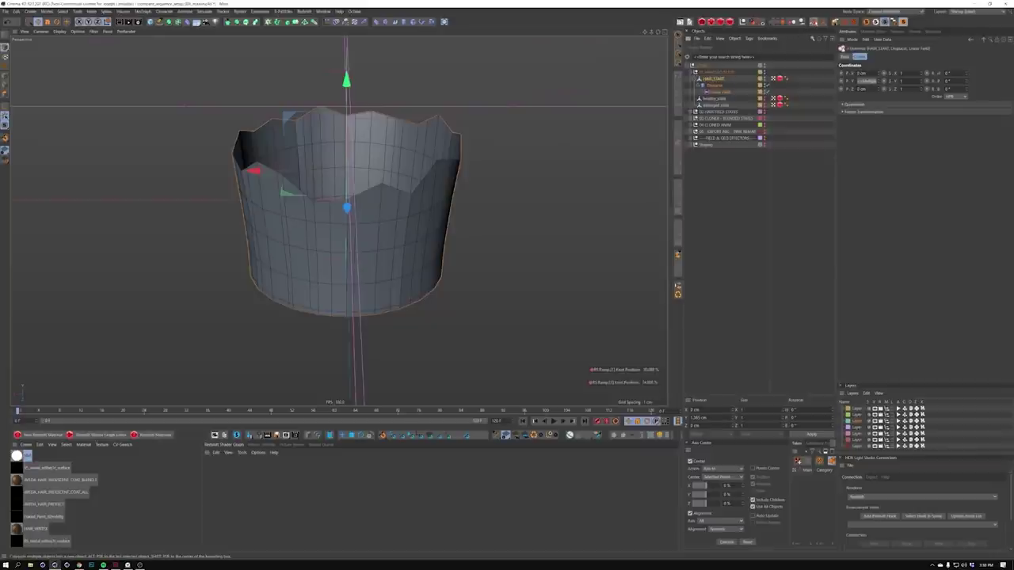
pyautogui.click(814, 23)
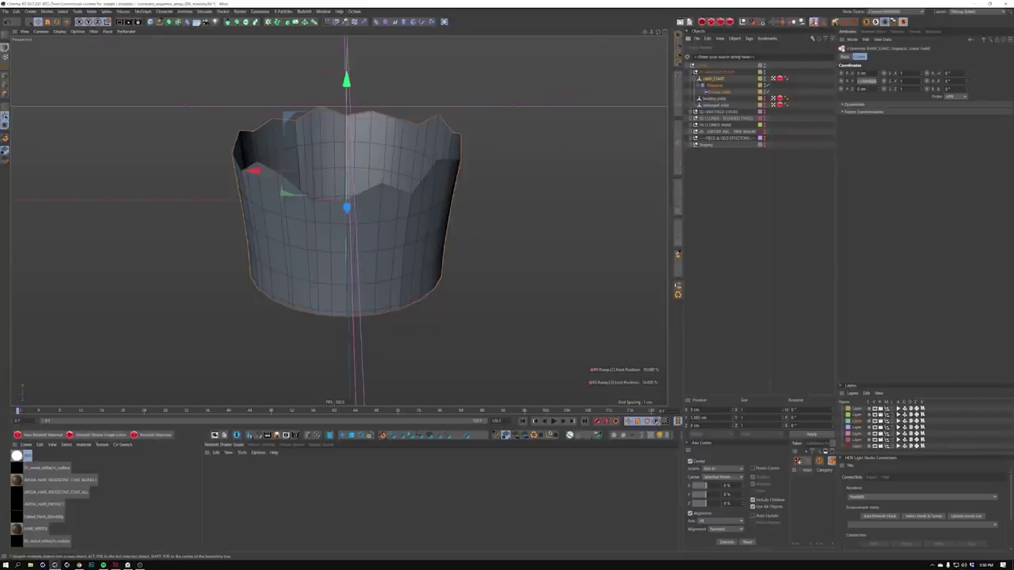
pyautogui.doubleClick(721, 79)
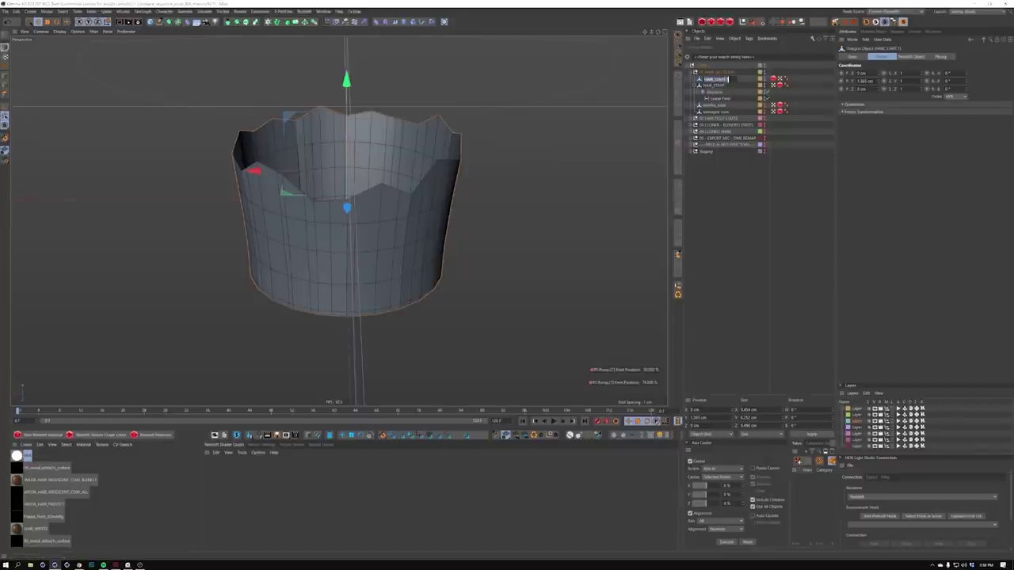
pyautogui.write('re')
pyautogui.press('Return')
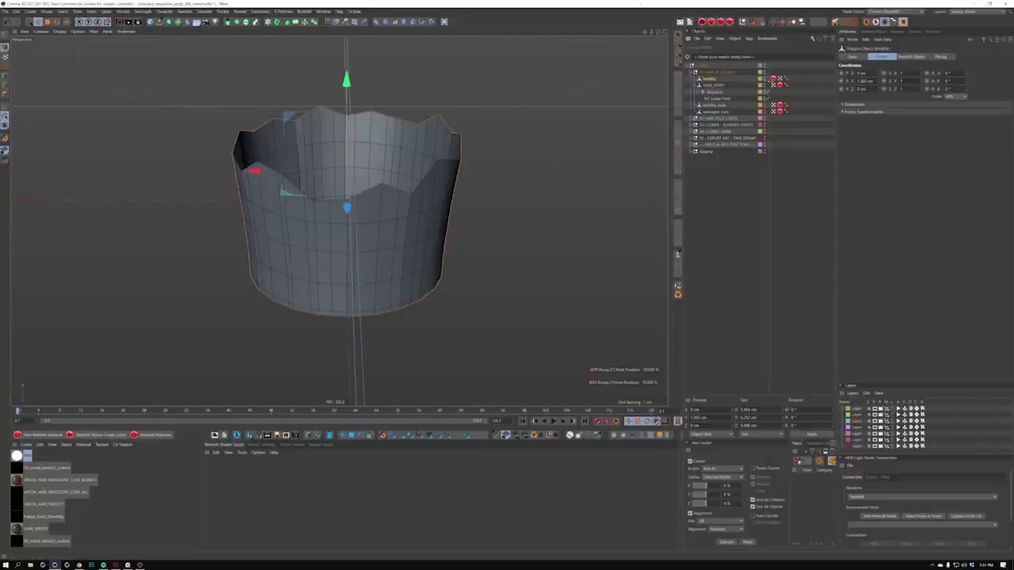
pyautogui.doubleClick(766, 79)
# Lower the Linear Field under HAIR_START along Y so the displacement flares the mesh's upper edge
pyautogui.click(714, 86)
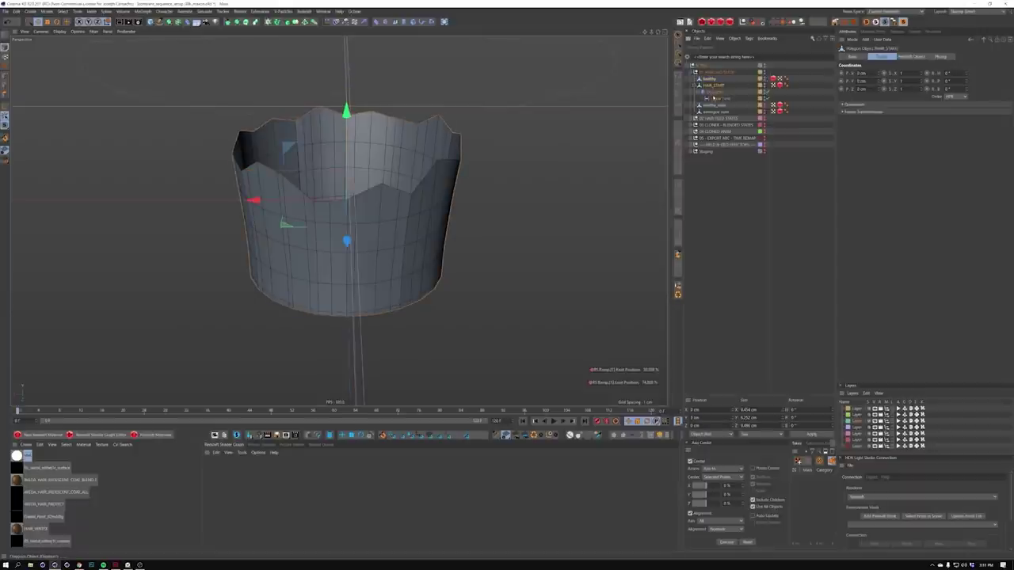
pyautogui.click(716, 97)
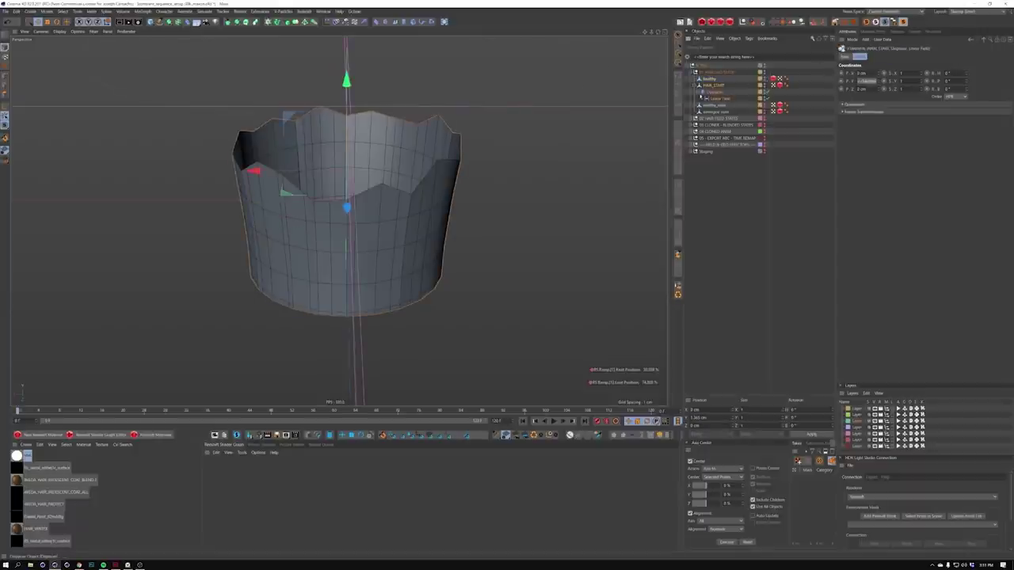
pyautogui.click(716, 97)
pyautogui.moveTo(878, 81); pyautogui.dragTo(878, 96)
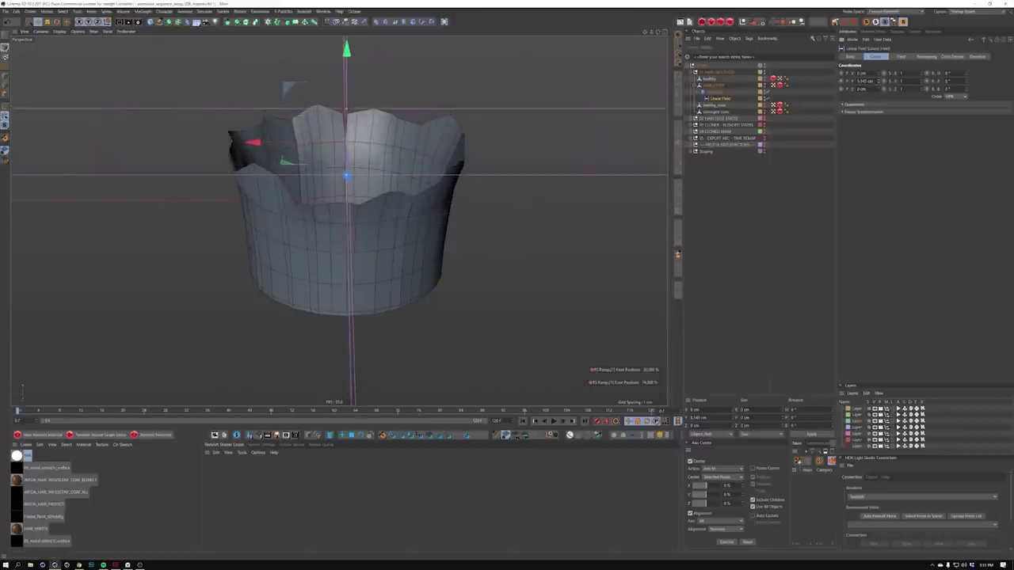
# Use Connect Objects on HAIR_START with its Displacer and Linear Field, and name the new mesh damaged
pyautogui.click(715, 85)
pyautogui.keyDown('shift'); pyautogui.click(719, 100); pyautogui.keyUp('shift')
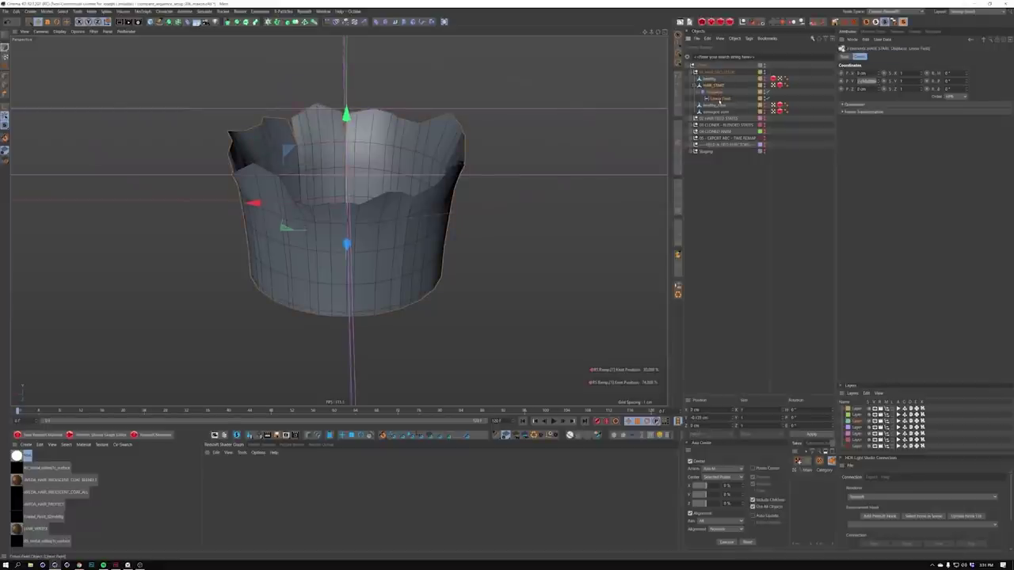
pyautogui.hotkey('shift', 'c')
pyautogui.write('connect ob')
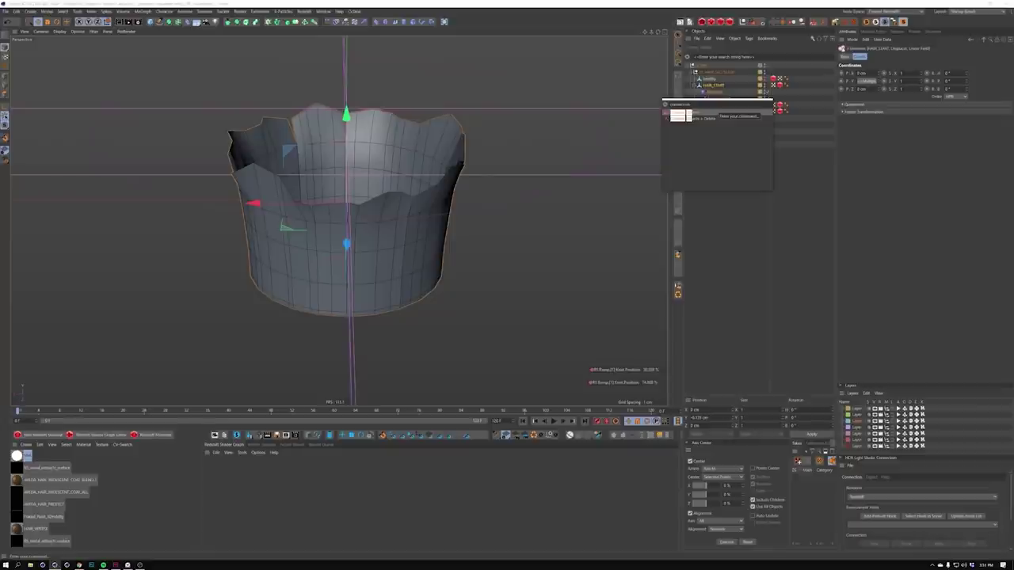
pyautogui.press('Return')
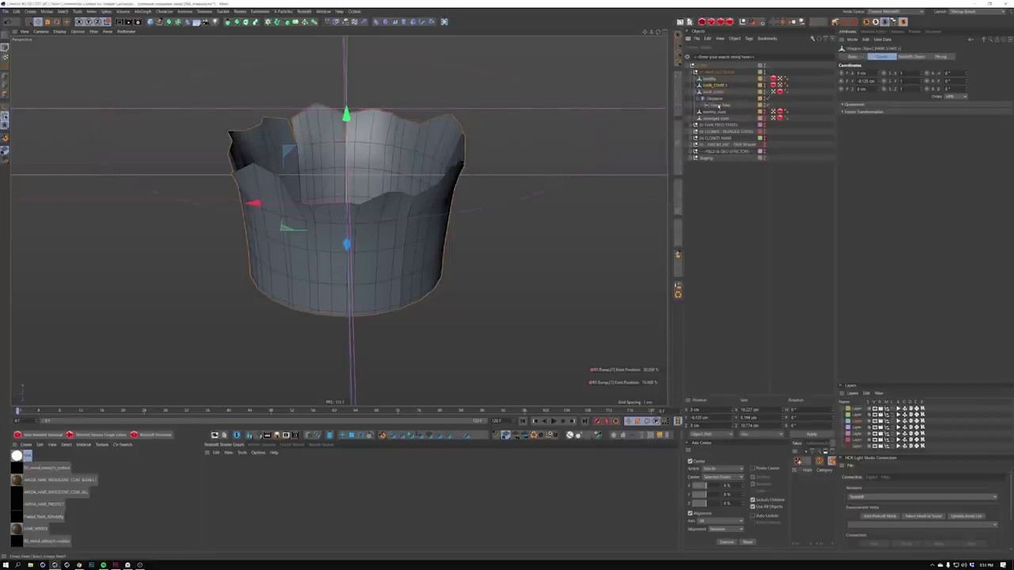
pyautogui.doubleClick(719, 86)
pyautogui.write('damaged')
pyautogui.press('Return')
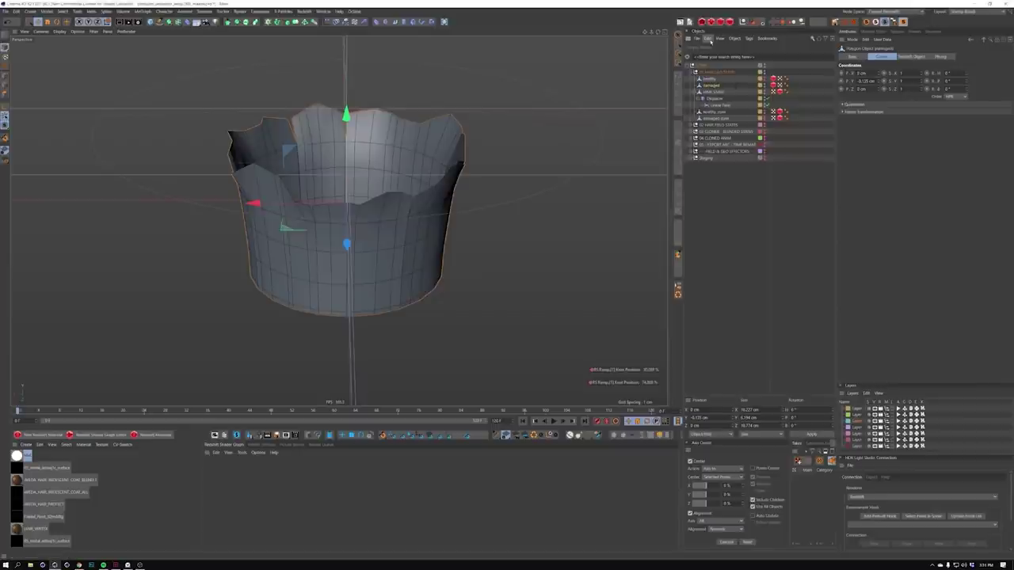
# Hide HAIR_START and show the prepared healthy and damaged meshes side by side
pyautogui.click(765, 92)
pyautogui.keyDown('alt'); pyautogui.moveTo(361, 219); pyautogui.dragTo(440, 218); pyautogui.keyUp('alt')
pyautogui.click(765, 119)
pyautogui.scroll(-6, 456, 243)
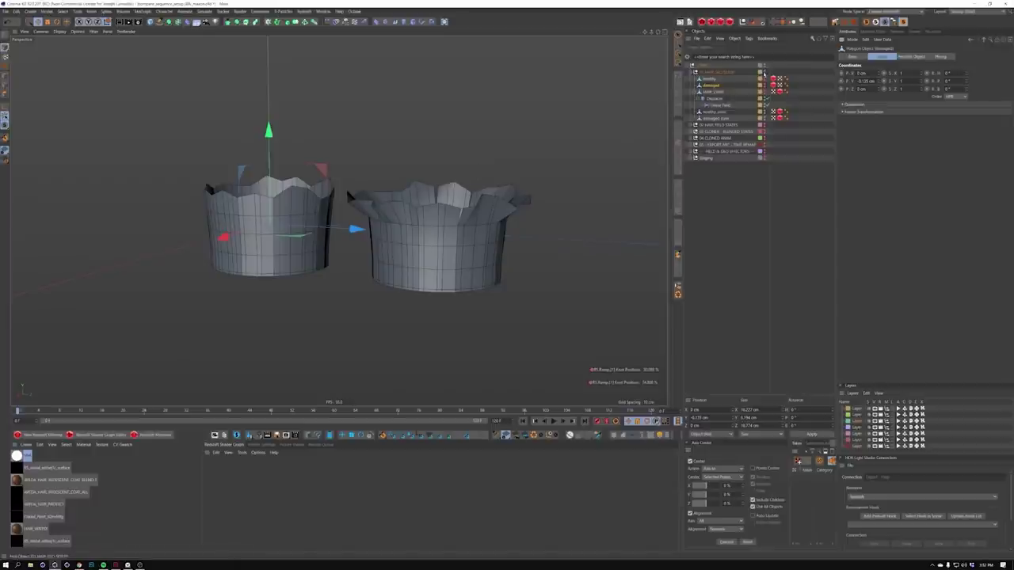
# Hide and collapse the hair geometry setup group, and expand and show the HAIR FIELD STATES group
pyautogui.click(763, 72)
pyautogui.click(695, 72)
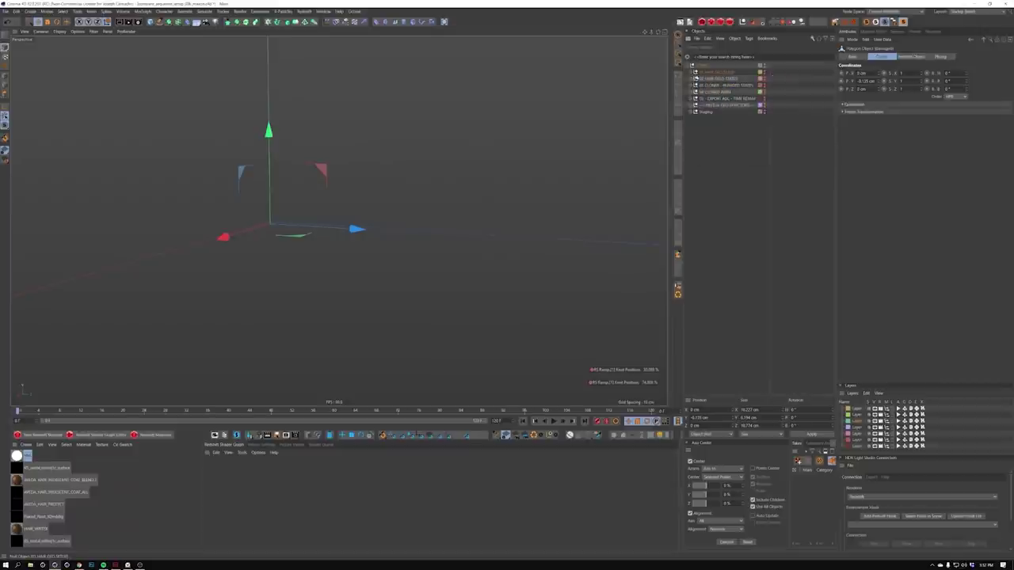
pyautogui.click(713, 80)
pyautogui.click(693, 79)
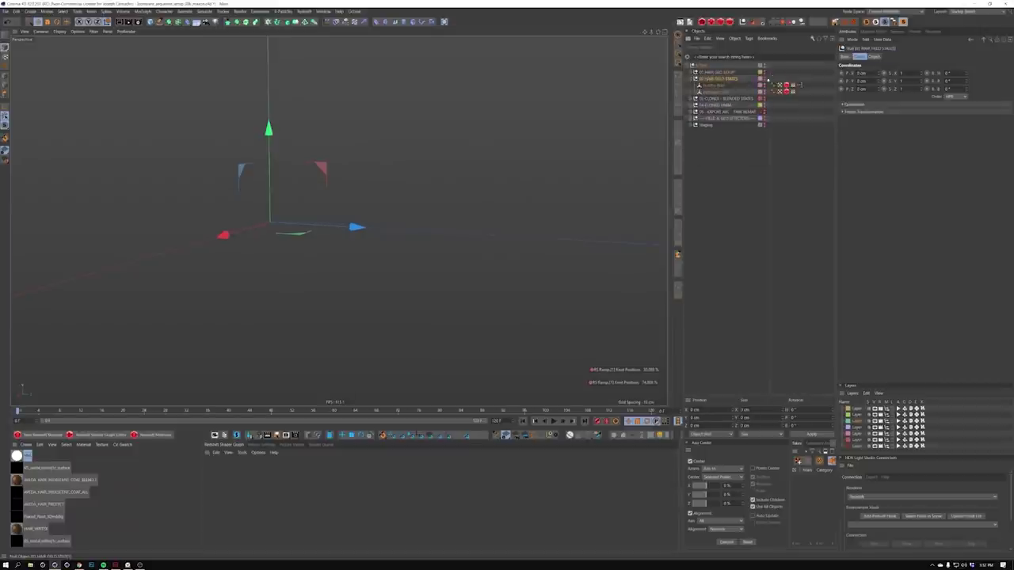
pyautogui.click(764, 80)
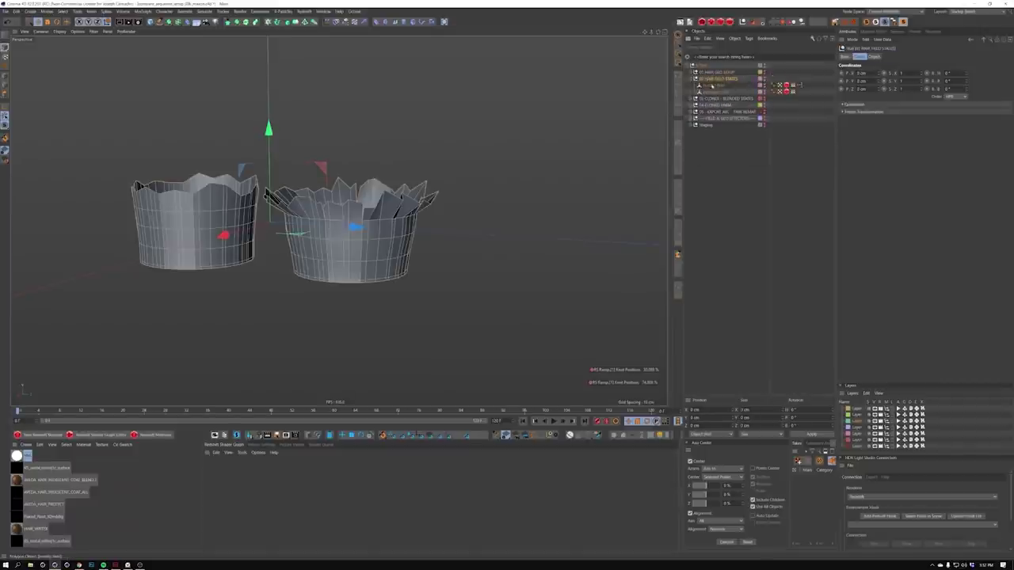
pyautogui.keyDown('alt'); pyautogui.moveTo(319, 141); pyautogui.dragTo(322, 191); pyautogui.keyUp('alt')
pyautogui.keyDown('alt'); pyautogui.moveTo(322, 192); pyautogui.dragTo(376, 242, button='middle'); pyautogui.keyUp('alt')
pyautogui.keyDown('alt'); pyautogui.moveTo(377, 242); pyautogui.dragTo(433, 212, button='right'); pyautogui.keyUp('alt')
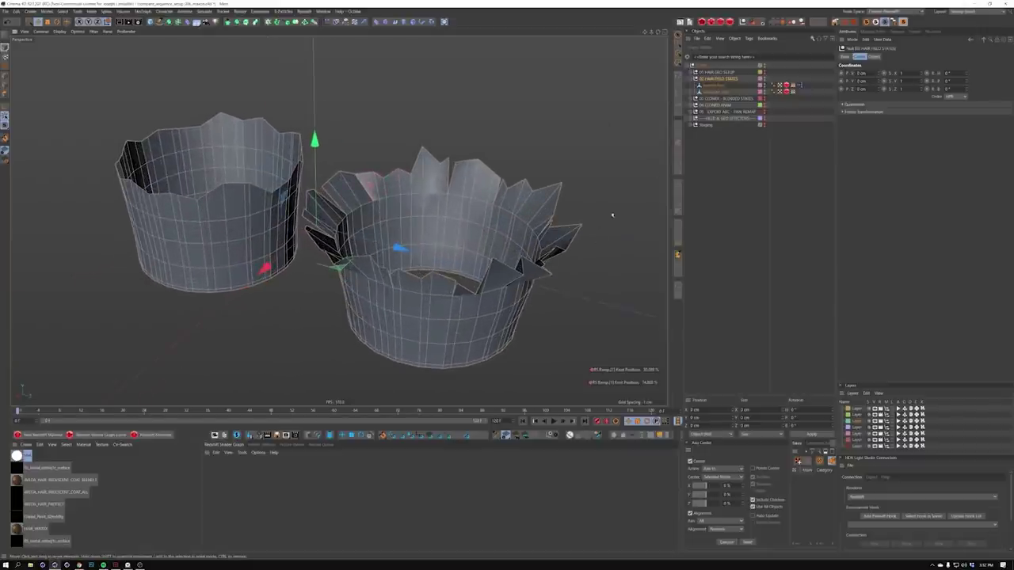
# Duplicate the healthy and damaged field meshes and delete the vertex map tags from the copies
pyautogui.click(713, 86)
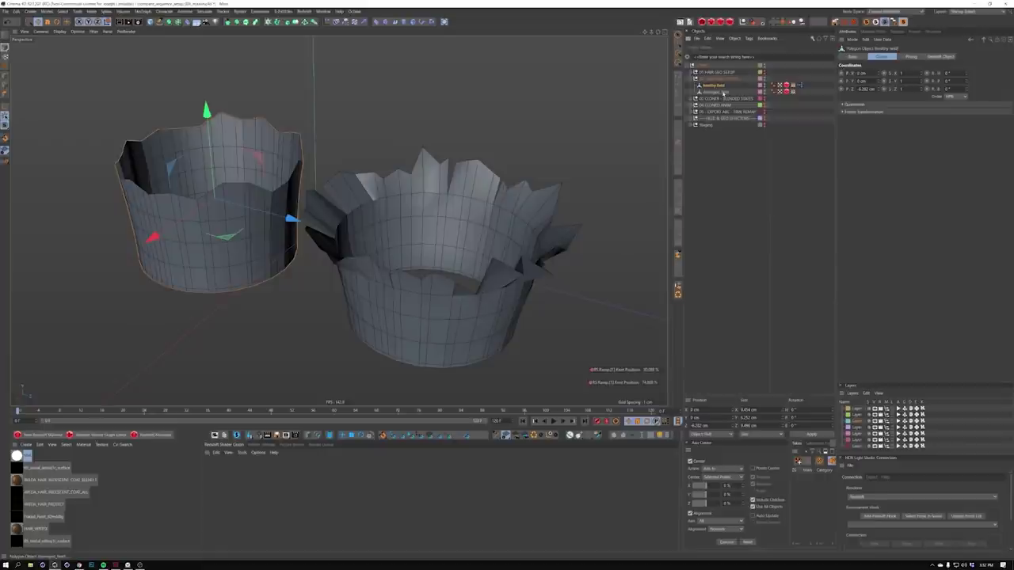
pyautogui.click(717, 92)
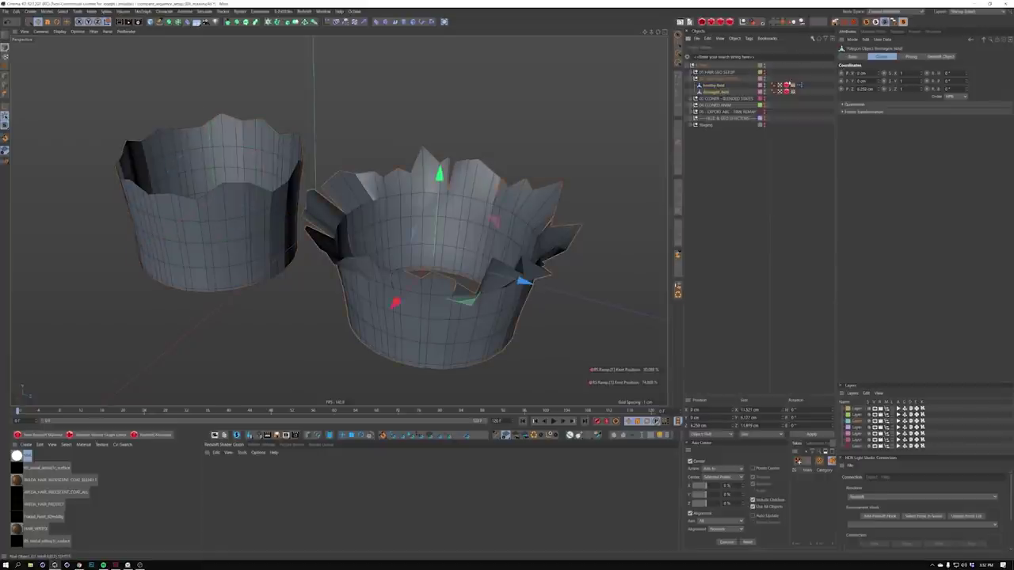
pyautogui.click(713, 85)
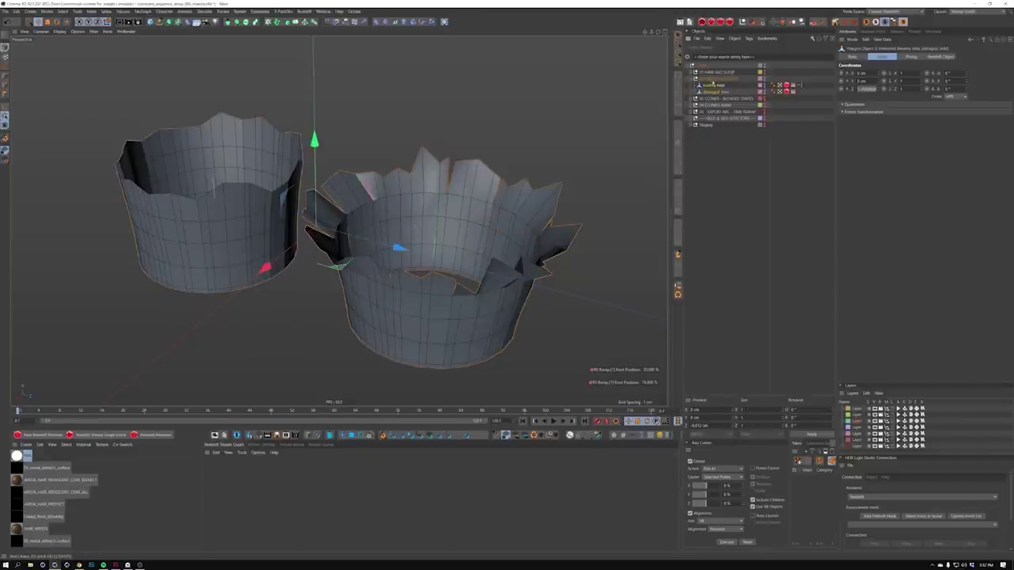
pyautogui.hotkey('ctrl', 'v')
pyautogui.moveTo(797, 80); pyautogui.dragTo(801, 94)
pyautogui.press('Delete')
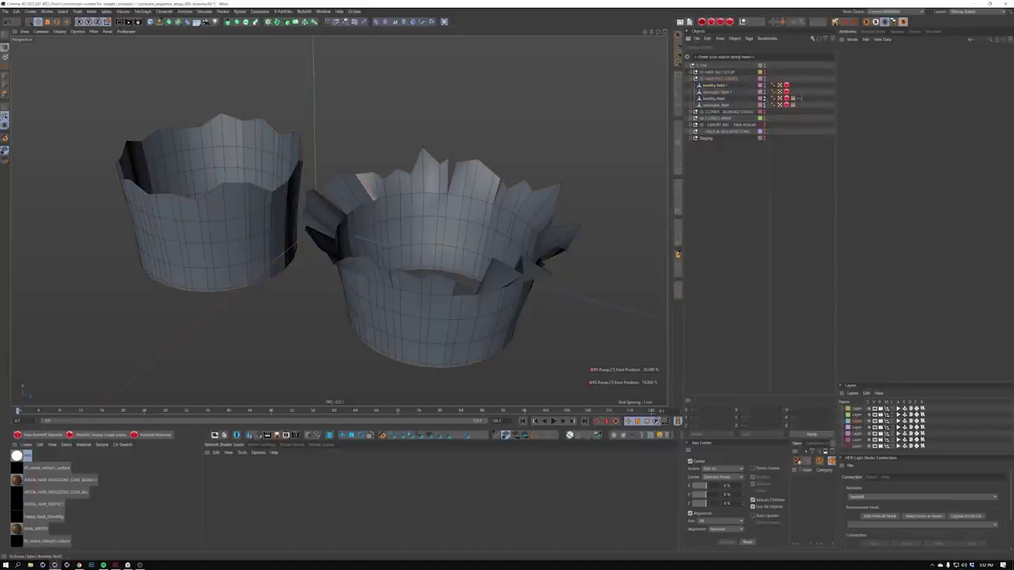
# Select all points of the healthy field mesh copy and create a vertex map on it with the Paint Tool
pyautogui.click(723, 85)
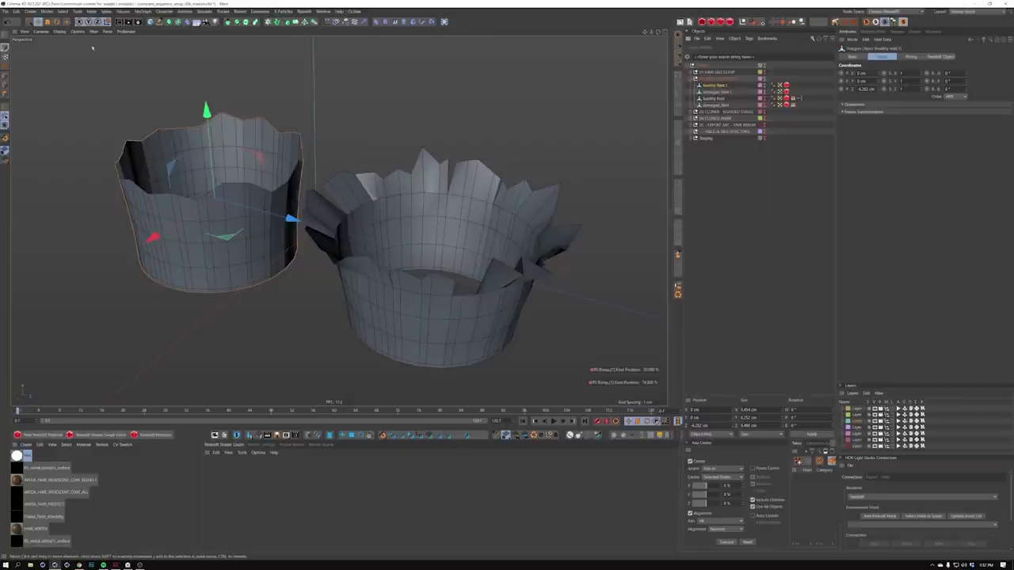
pyautogui.click(6, 77)
pyautogui.hotkey('ctrl', 'a')
pyautogui.keyDown('alt'); pyautogui.moveTo(239, 236); pyautogui.dragTo(237, 221); pyautogui.keyUp('alt')
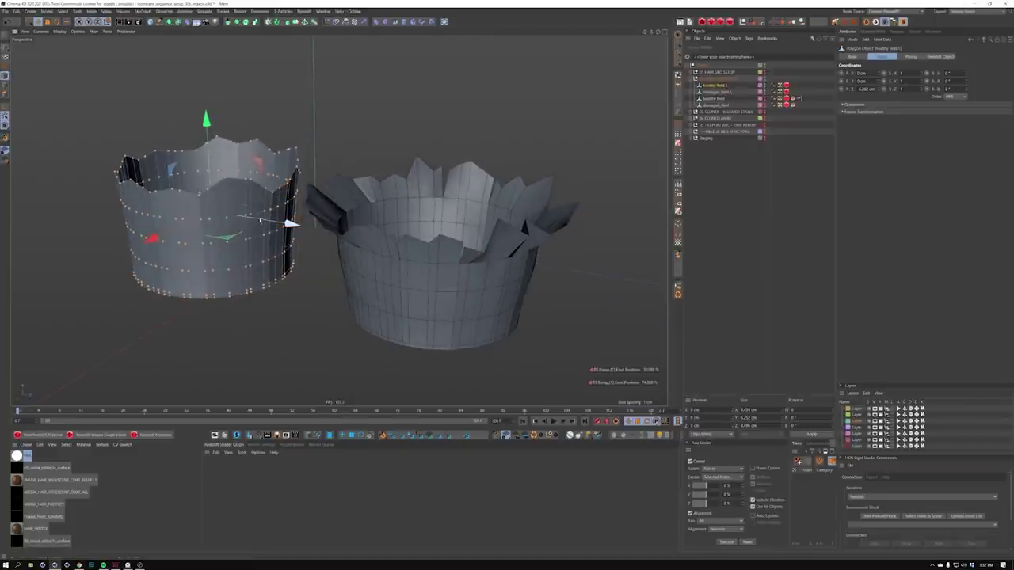
pyautogui.hotkey('shift', 'c')
pyautogui.write('poly')
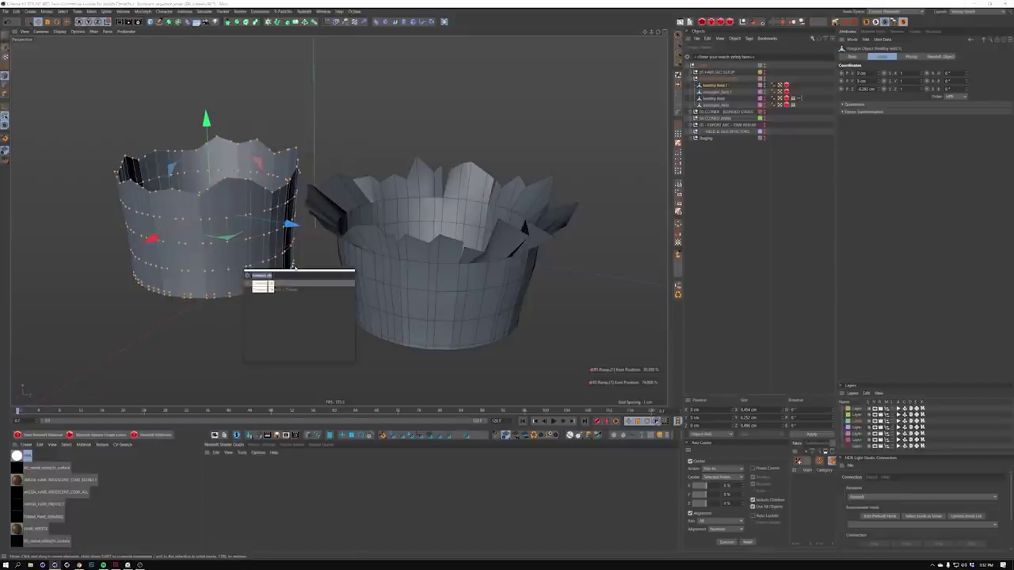
pyautogui.press('Return')
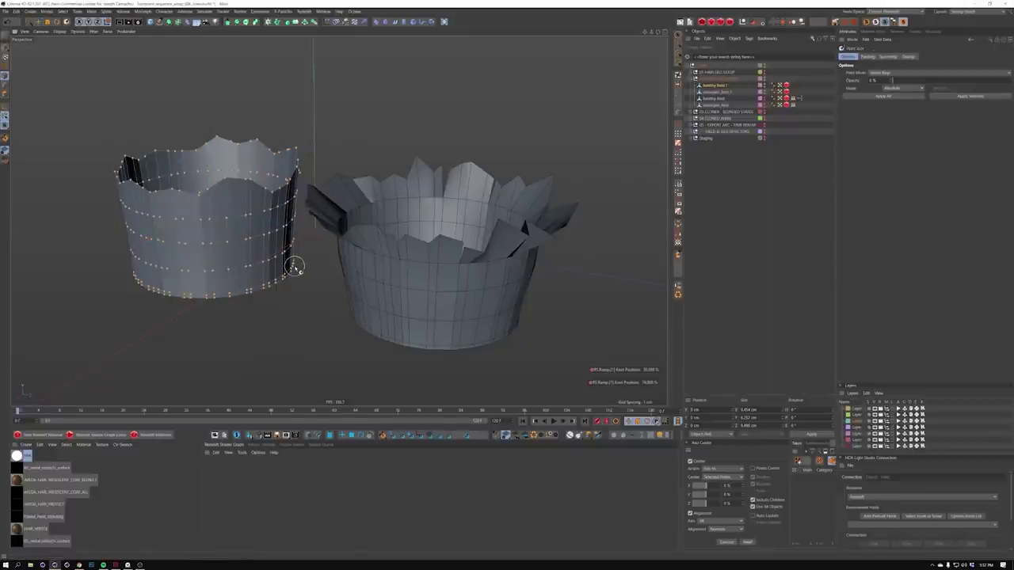
pyautogui.click(210, 224)
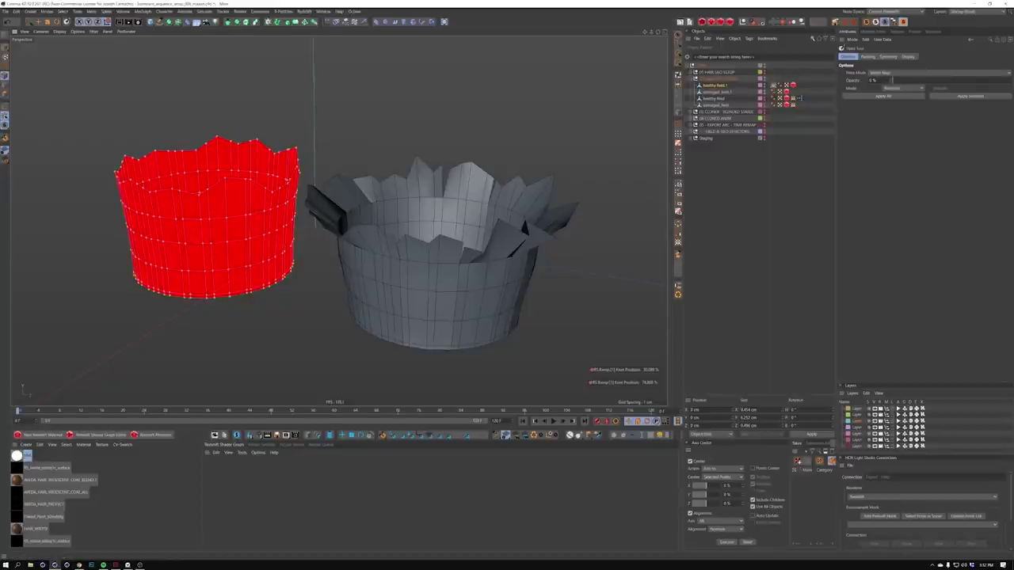
# Try painting weights on the front of the healthy copy at 100% opacity, and undo the brush strokes
pyautogui.moveTo(895, 81); pyautogui.dragTo(1010, 80)
pyautogui.moveTo(235, 192); pyautogui.dragTo(212, 262)
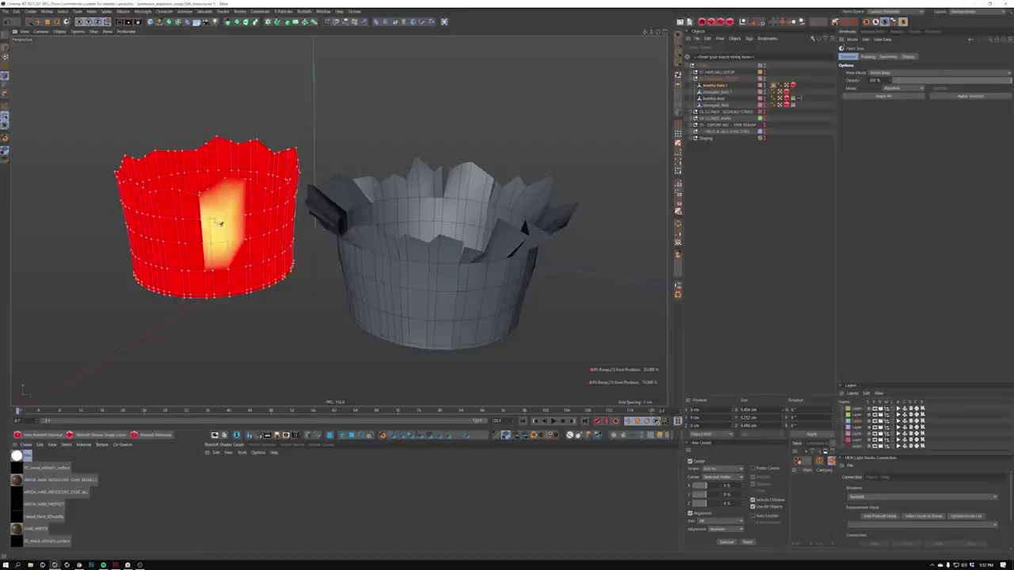
pyautogui.moveTo(198, 194); pyautogui.dragTo(178, 265)
pyautogui.moveTo(171, 202)
pyautogui.mouseDown()
pyautogui.moveTo(166, 270)
pyautogui.moveTo(138, 250)
pyautogui.moveTo(201, 270)
pyautogui.mouseUp()
pyautogui.hotkey('ctrl', 'z')
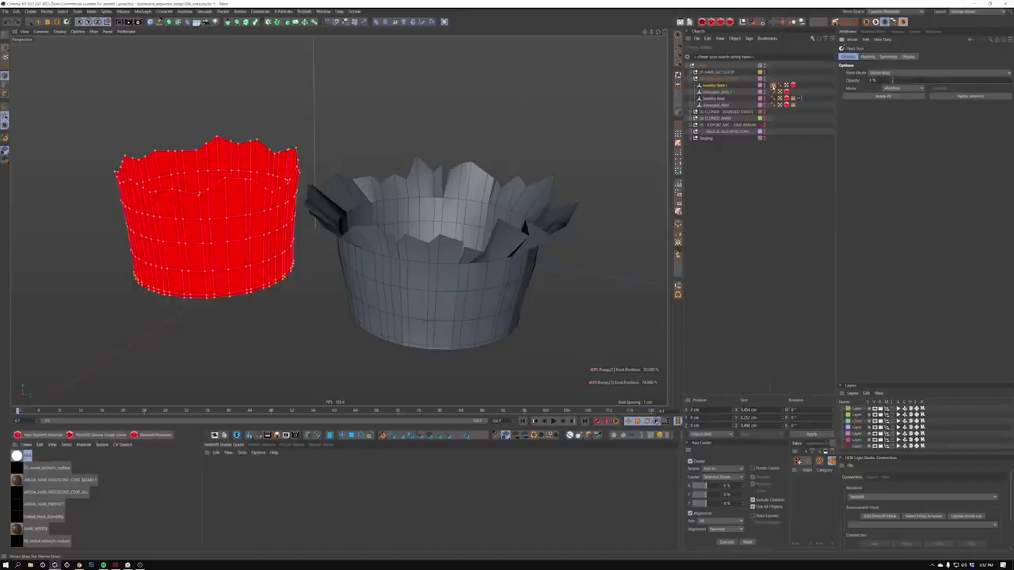
# Enable Use Fields on the healthy copy's new vertex map and show its field list
pyautogui.click(773, 85)
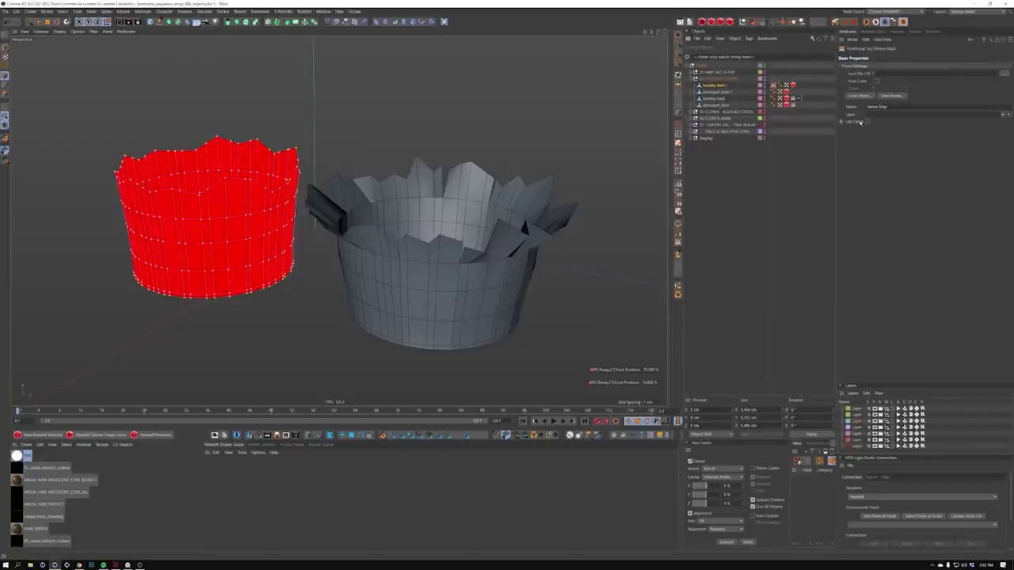
pyautogui.click(866, 122)
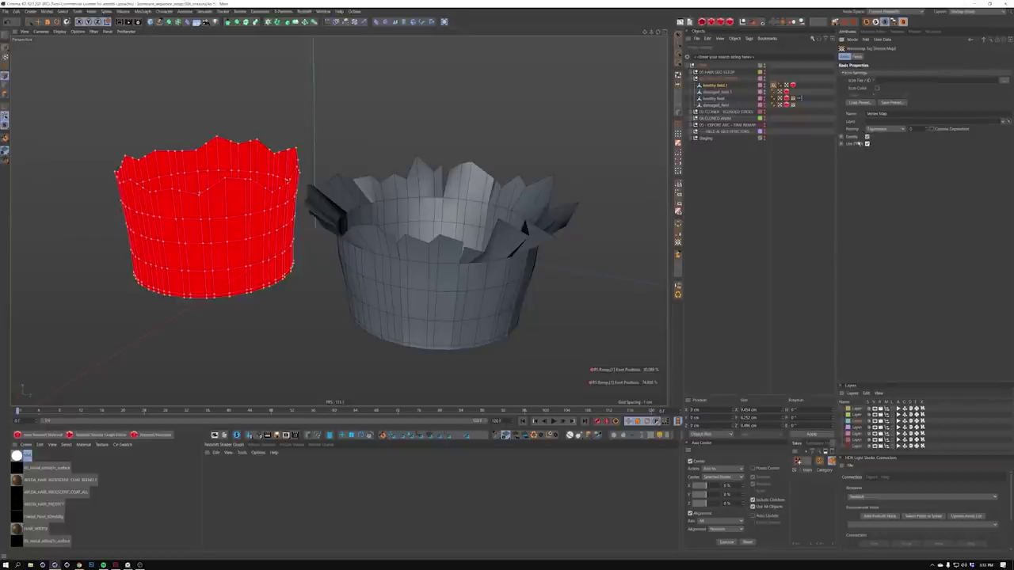
pyautogui.click(856, 56)
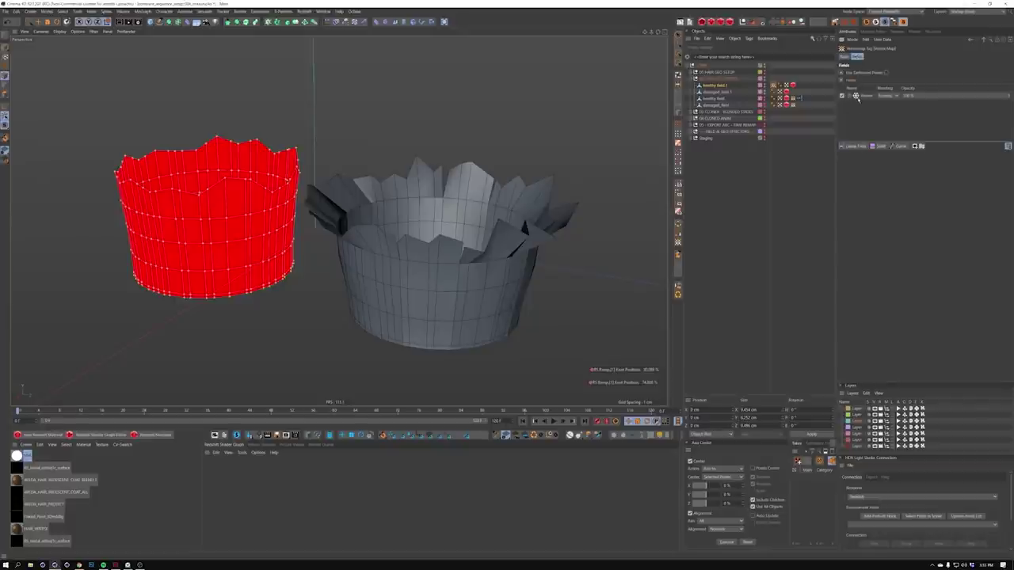
# Examine the Linear Field, Shader Field, Curve and Freeze layers in the original healthy field mesh's vertex map
pyautogui.click(796, 98)
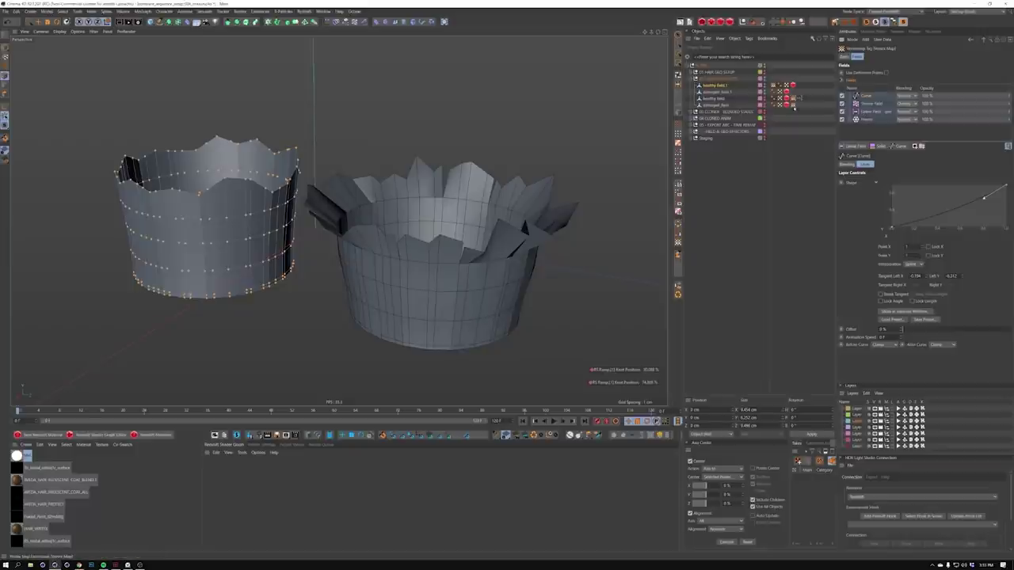
pyautogui.click(865, 111)
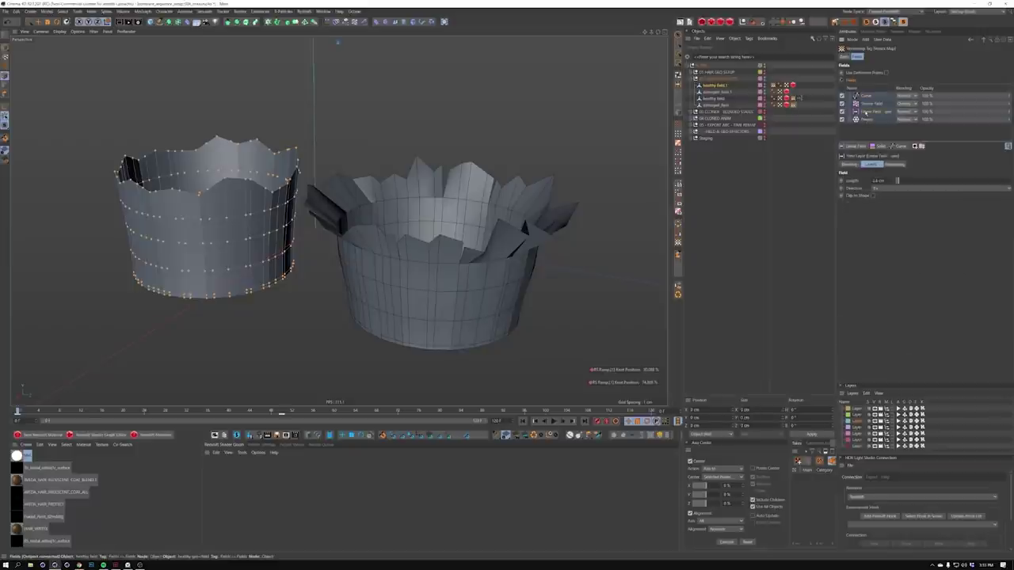
pyautogui.click(866, 104)
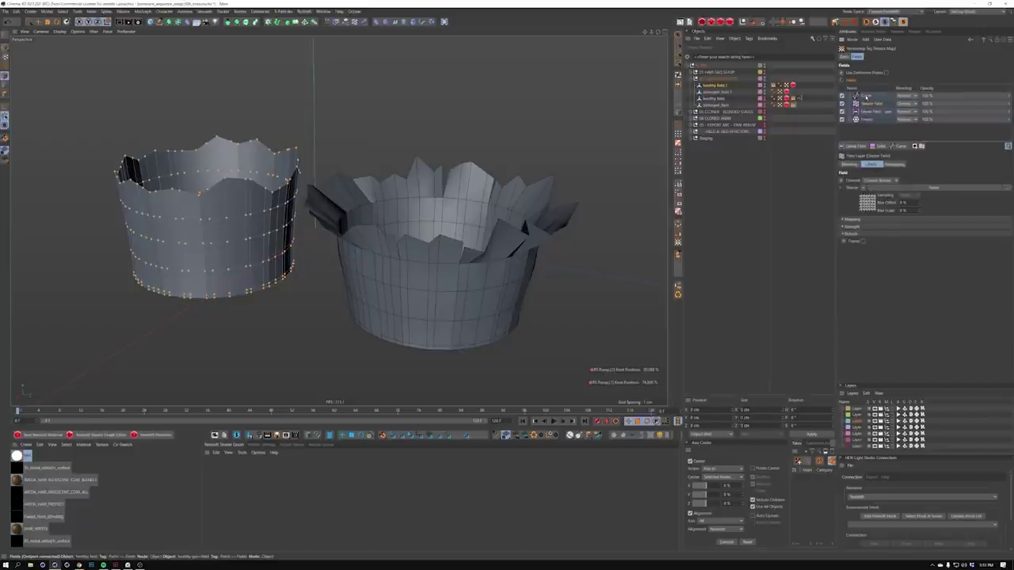
pyautogui.click(865, 96)
pyautogui.click(866, 120)
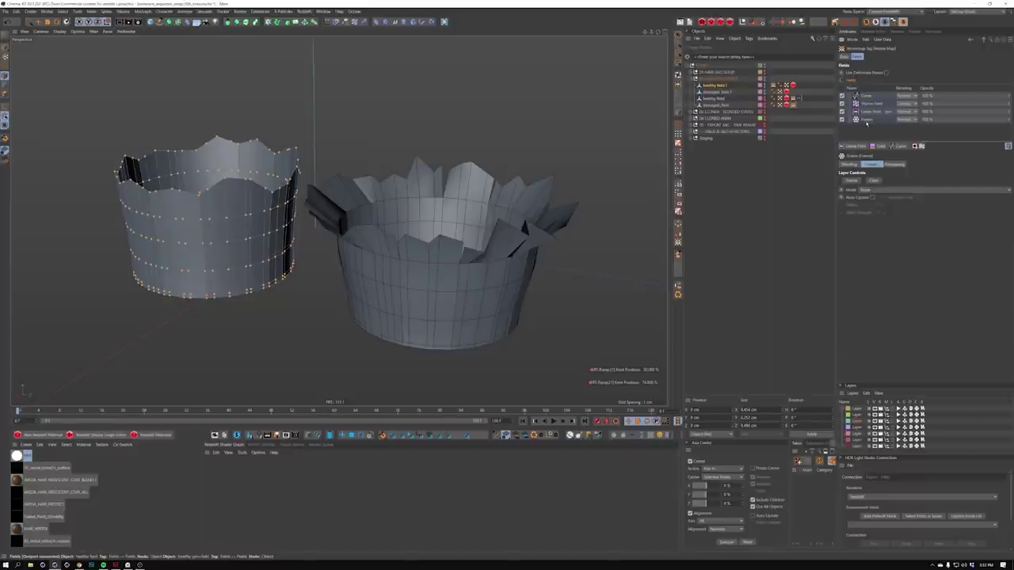
# Add the scene's Linear Field and Shader Field plus a Curve layer to the healthy copy's vertex map fields
pyautogui.click(773, 85)
pyautogui.click(866, 96)
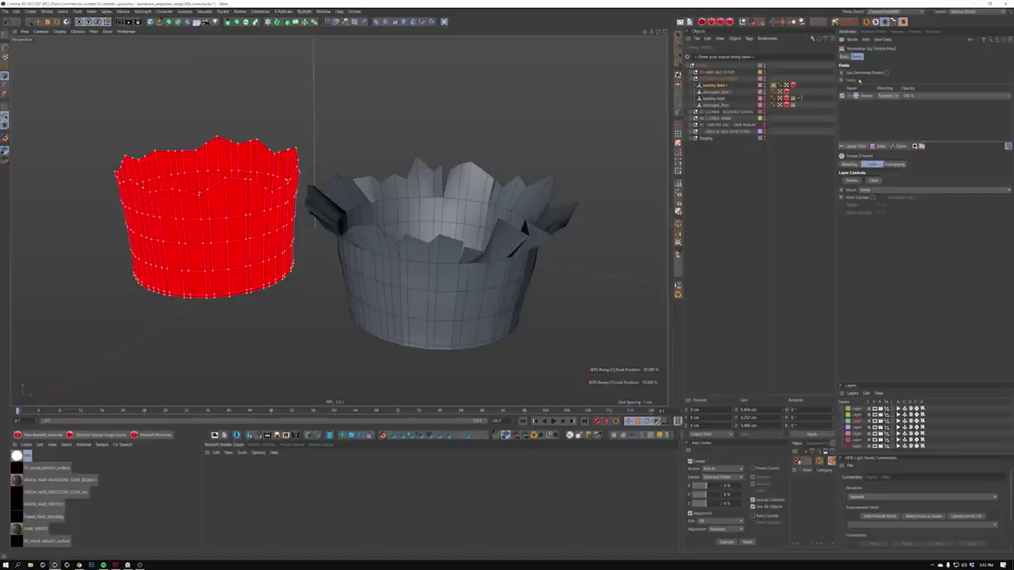
pyautogui.click(694, 132)
pyautogui.moveTo(721, 145); pyautogui.dragTo(863, 98)
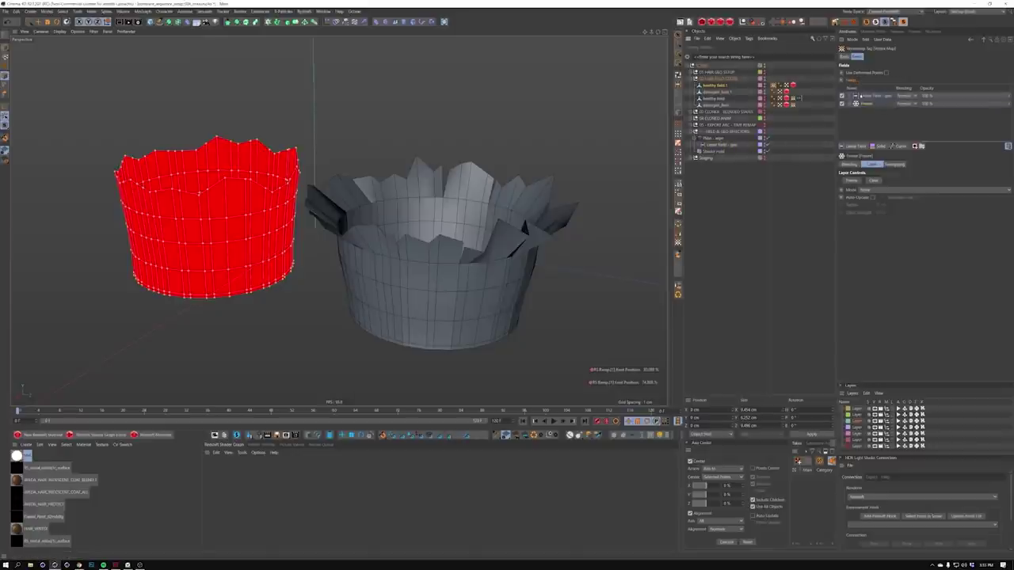
pyautogui.moveTo(714, 151); pyautogui.dragTo(867, 96)
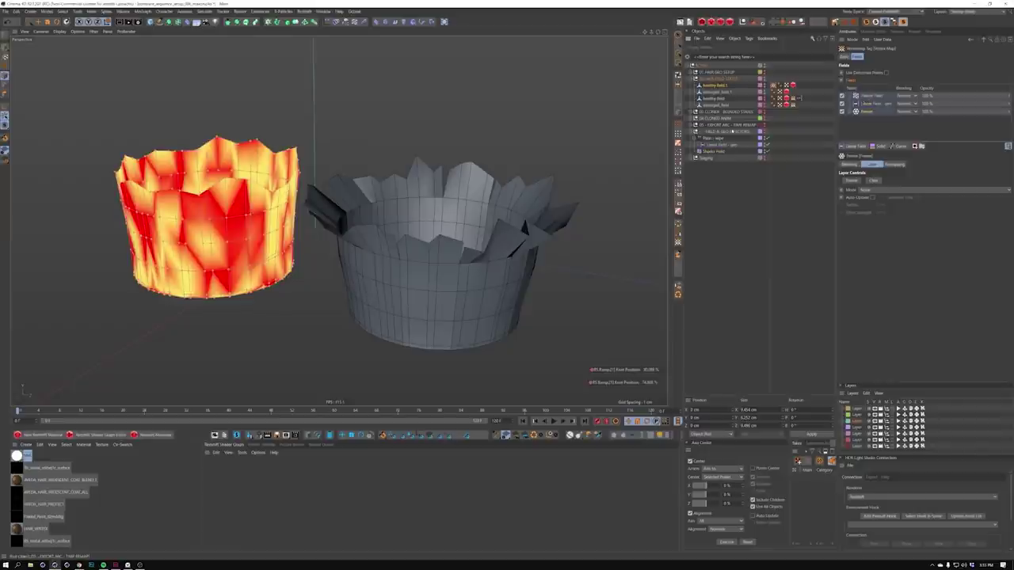
pyautogui.click(901, 145)
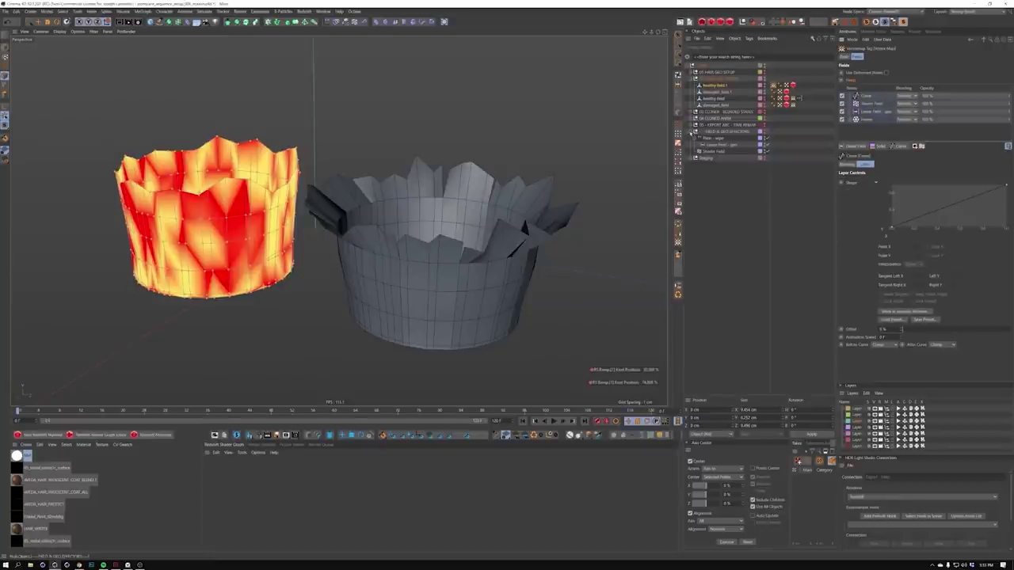
pyautogui.click(693, 133)
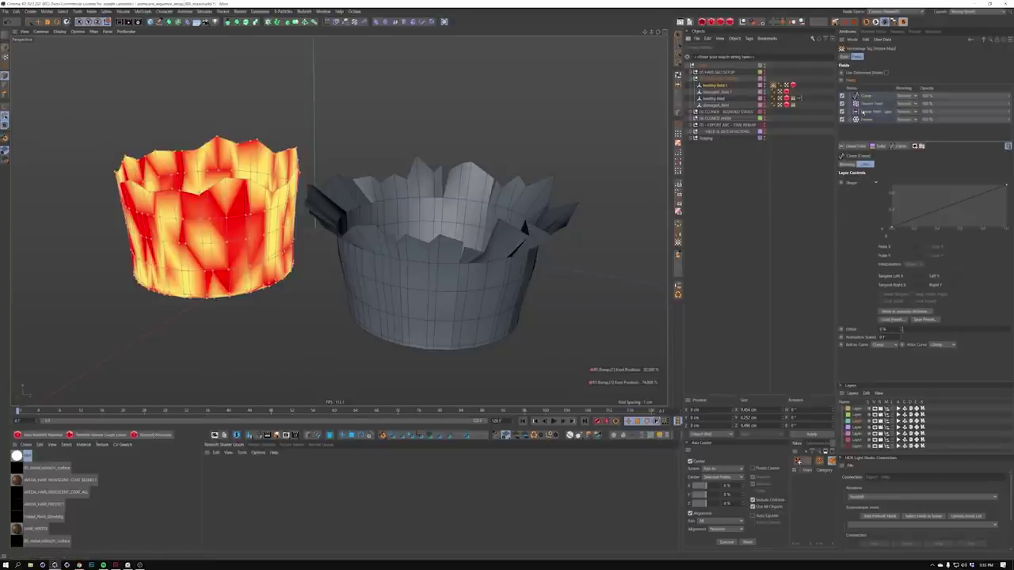
# Review the noise shader settings of the Shader Field object in the fields group
pyautogui.click(871, 103)
pyautogui.click(693, 132)
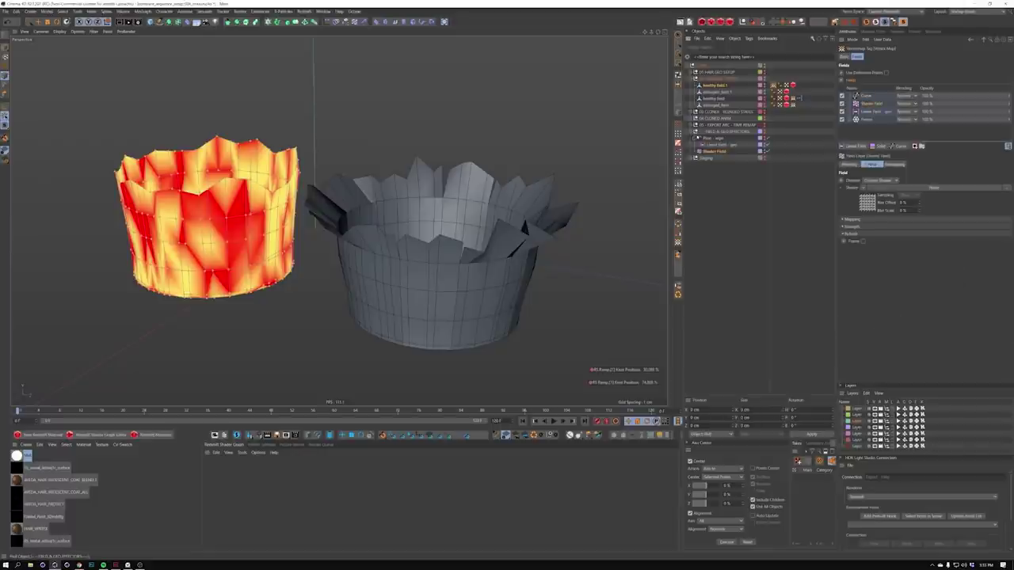
pyautogui.click(714, 151)
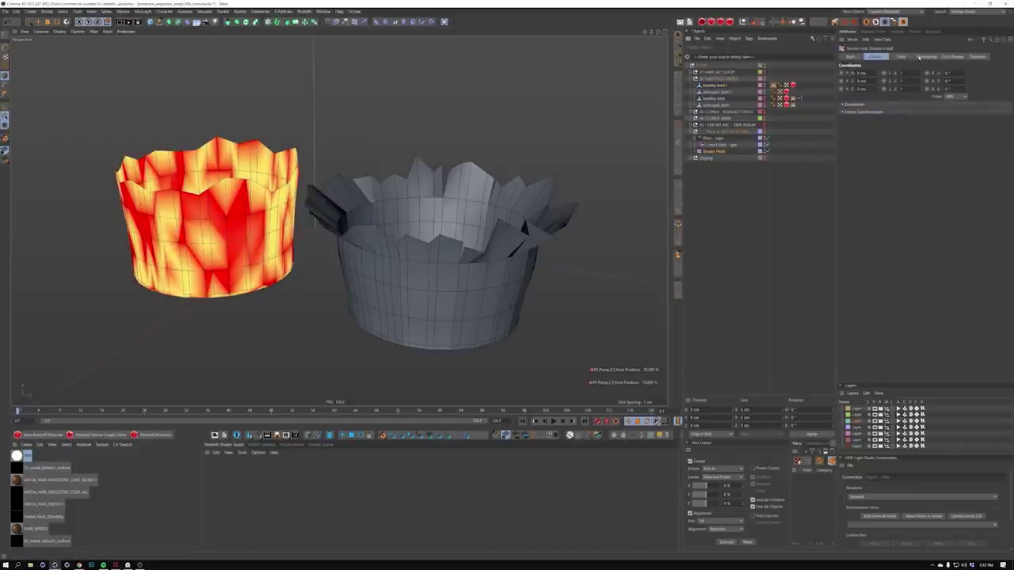
pyautogui.click(903, 57)
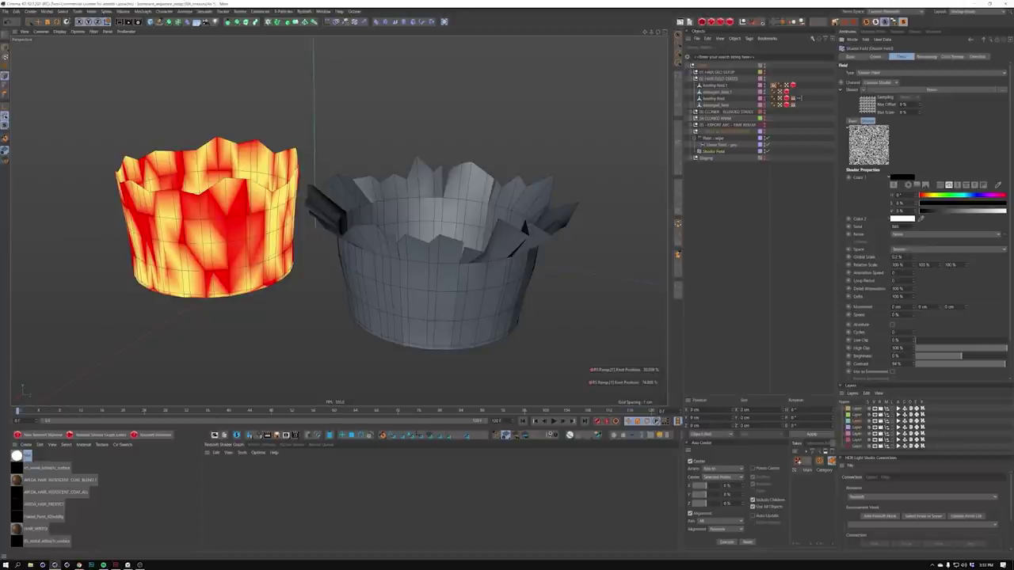
pyautogui.scroll(-2, 930, 293)
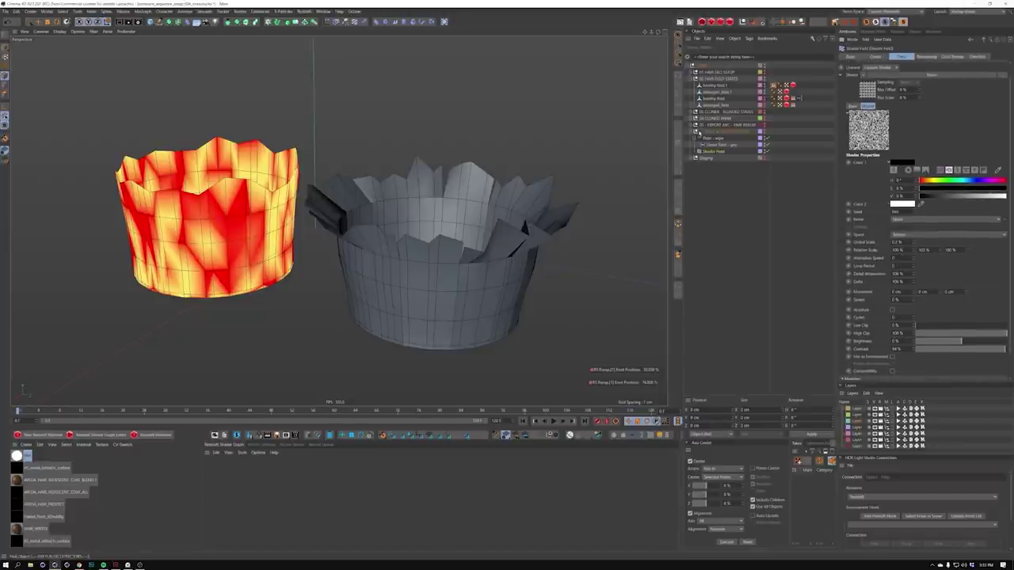
pyautogui.click(695, 131)
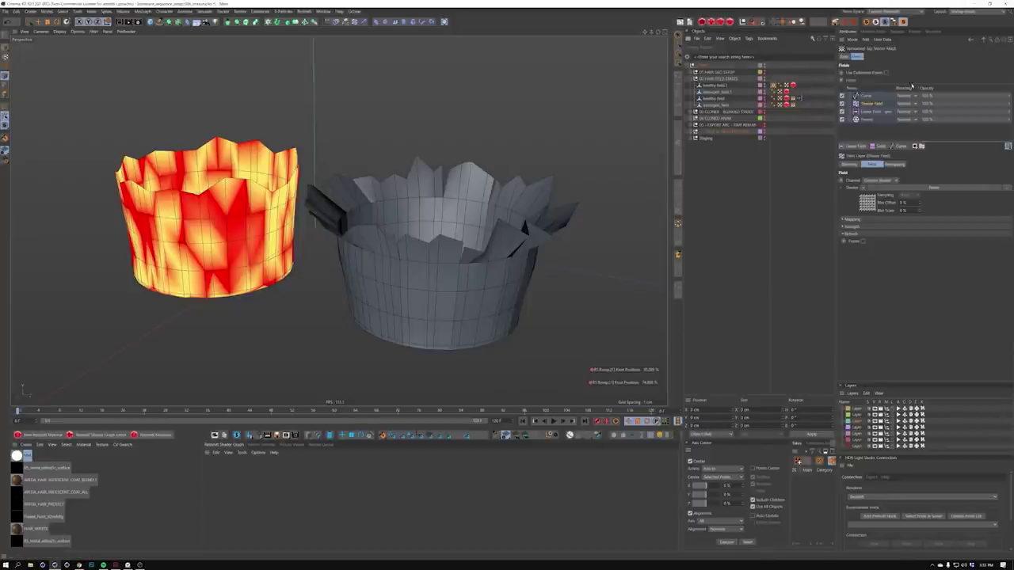
# Set the Shader Field layer's blending to Overlay, show the fields group and scrub the timeline to check the transition
pyautogui.click(900, 103)
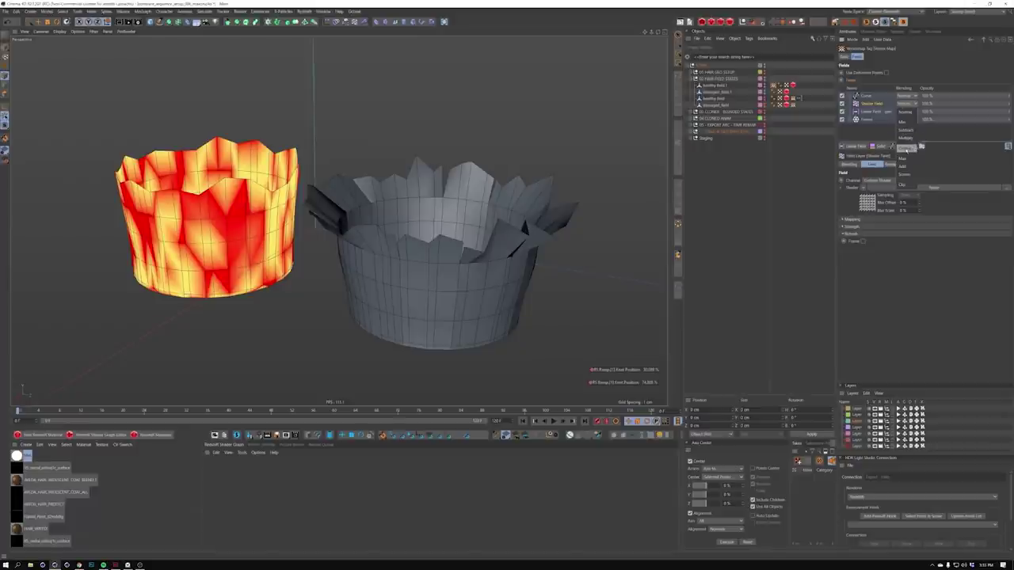
pyautogui.click(907, 149)
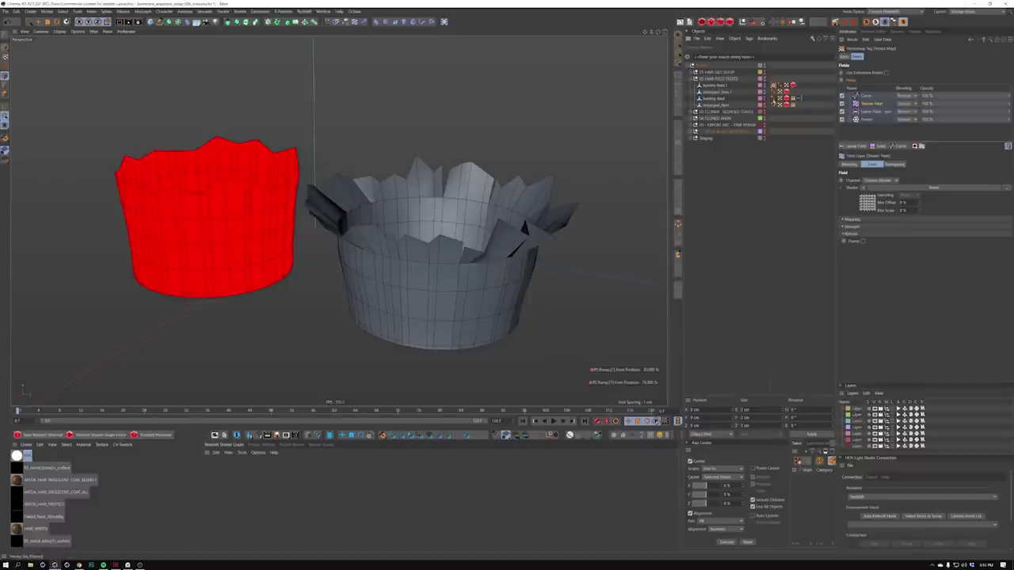
pyautogui.moveTo(239, 411); pyautogui.dragTo(266, 411)
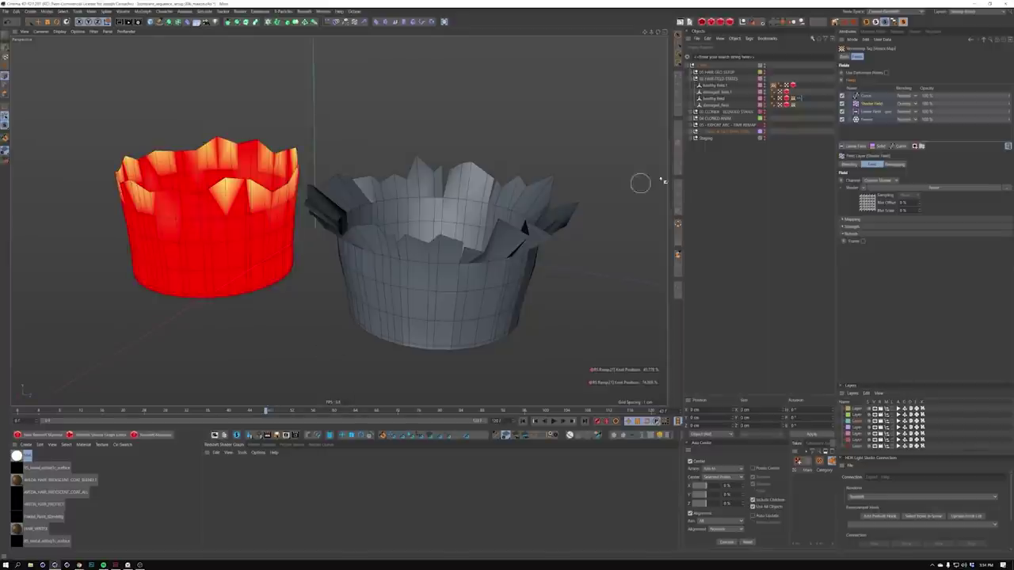
pyautogui.click(764, 132)
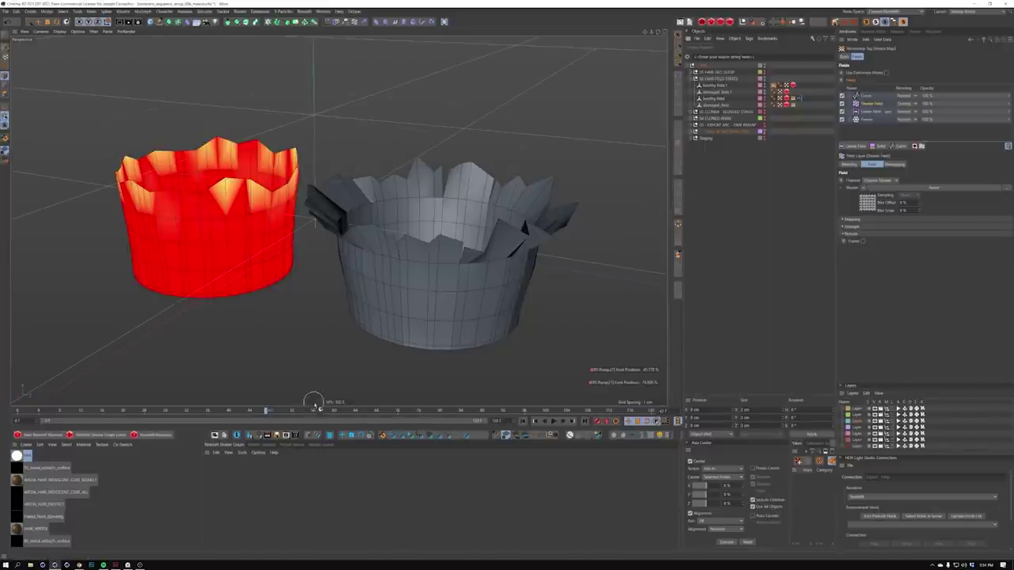
pyautogui.moveTo(267, 412); pyautogui.dragTo(271, 414)
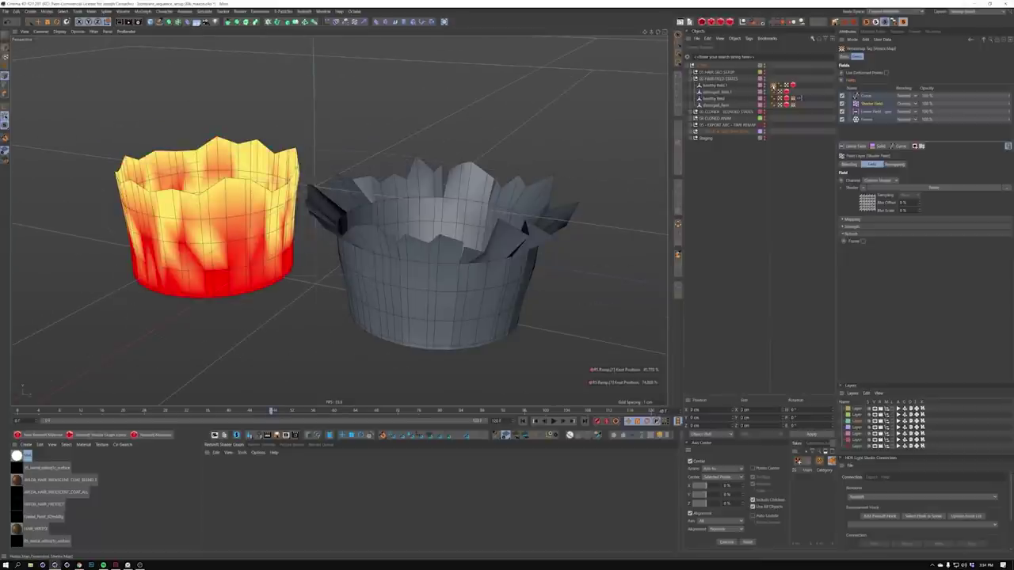
# Copy the healthy copy's vertex map tag to the damaged copy and compare the field effect on both meshes
pyautogui.click(773, 93)
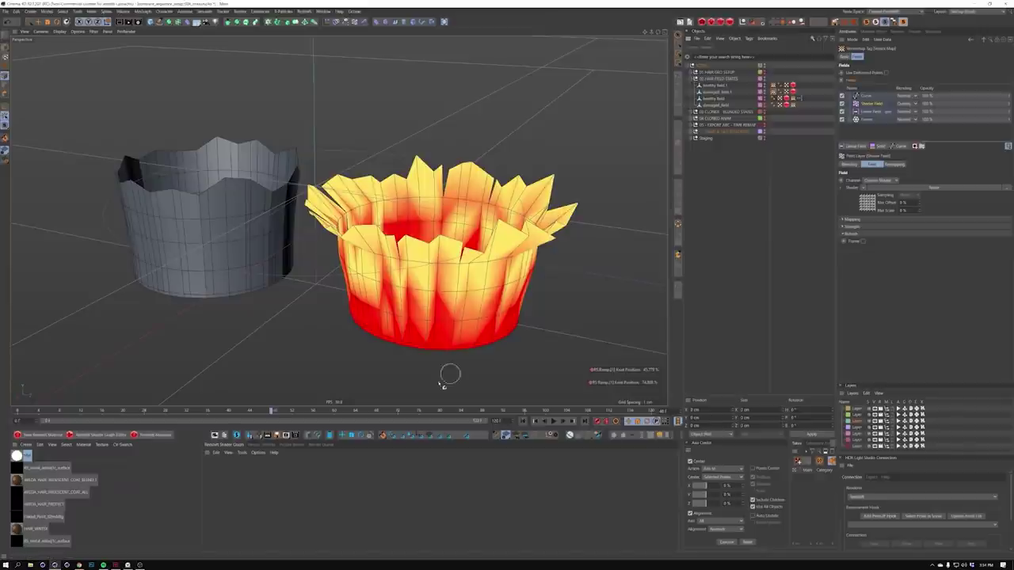
pyautogui.moveTo(271, 412); pyautogui.dragTo(272, 412)
pyautogui.click(773, 85)
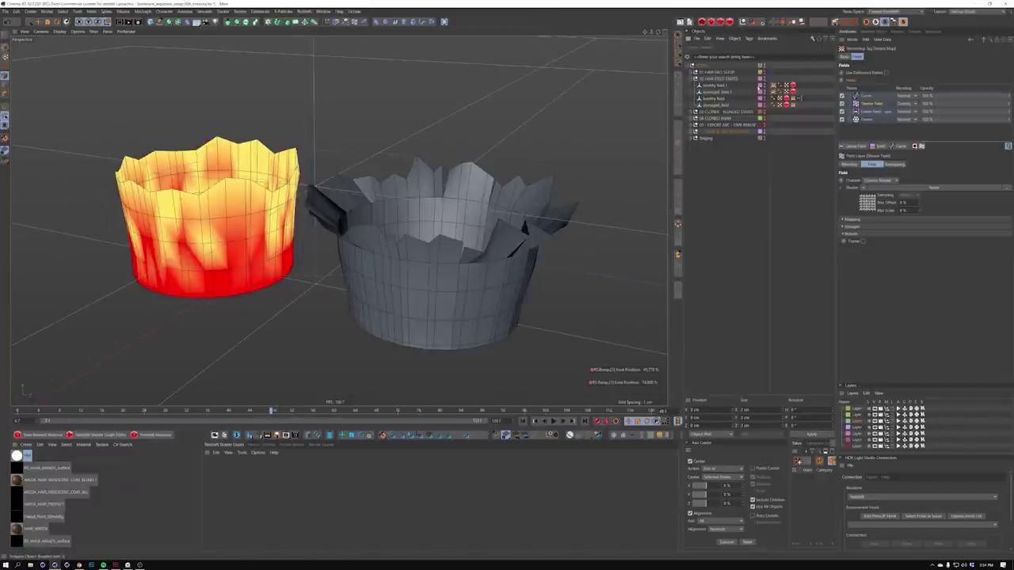
pyautogui.keyDown('shift'); pyautogui.click(773, 92); pyautogui.keyUp('shift')
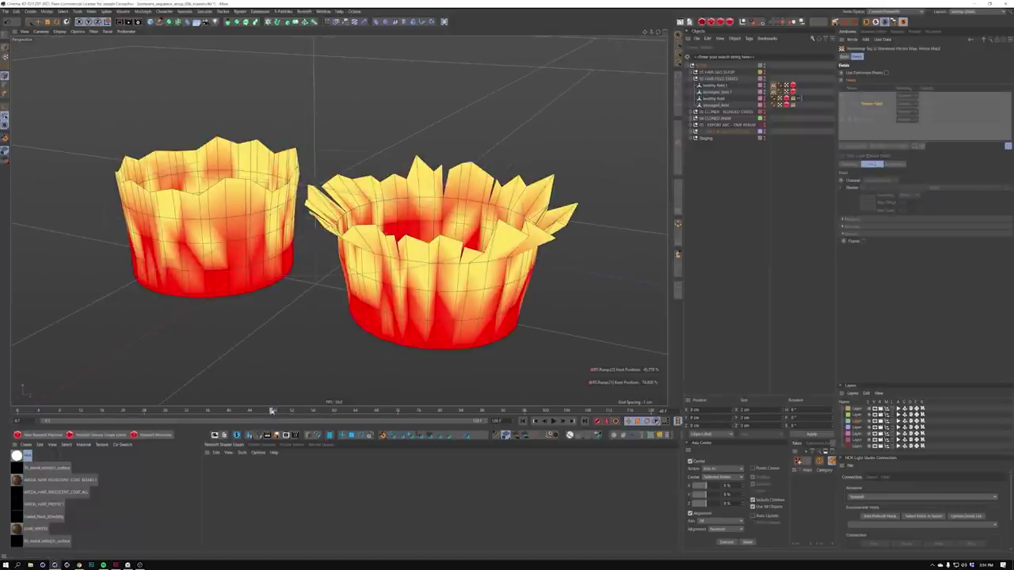
pyautogui.click(773, 94)
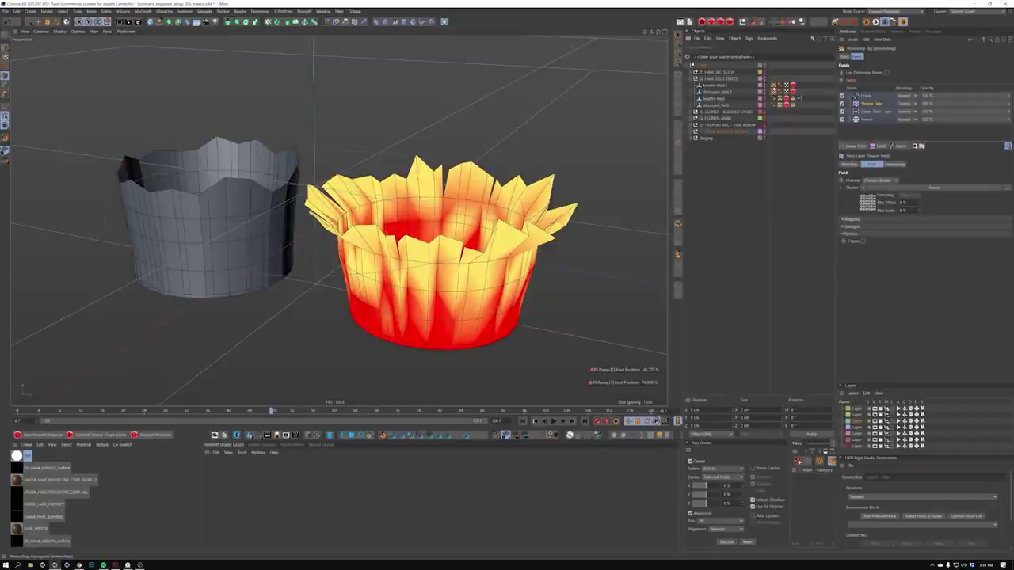
# Set the healthy copy's vertex map fields as driver and link the damaged copy's vertex map fields as driven
pyautogui.click(773, 87)
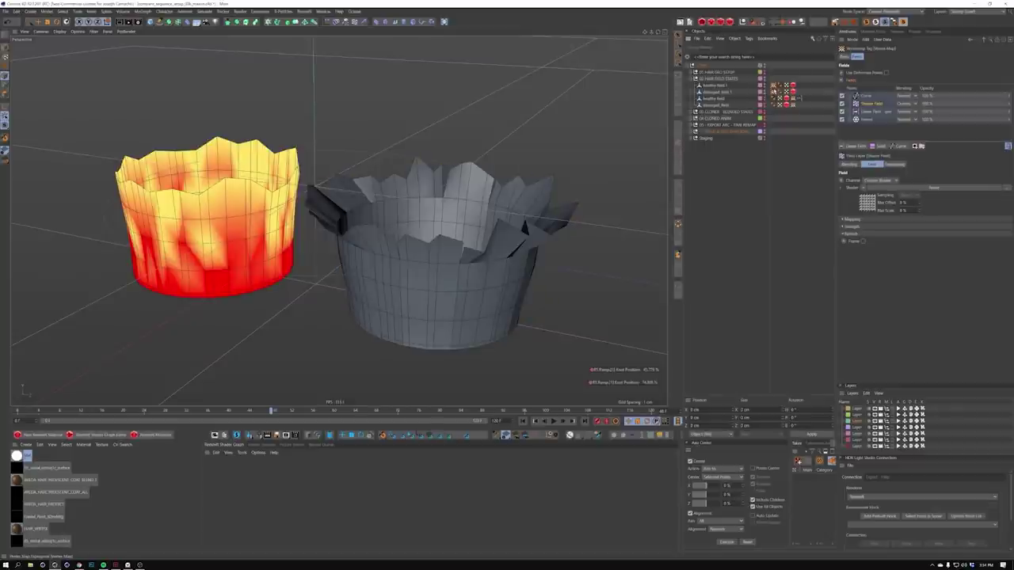
pyautogui.rightClick(856, 78)
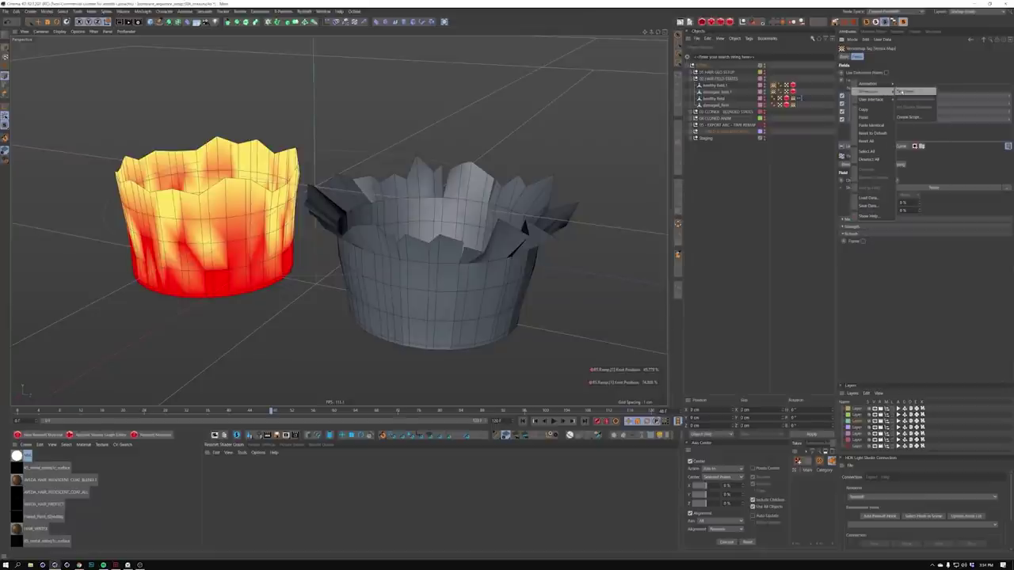
pyautogui.click(900, 92)
pyautogui.click(773, 92)
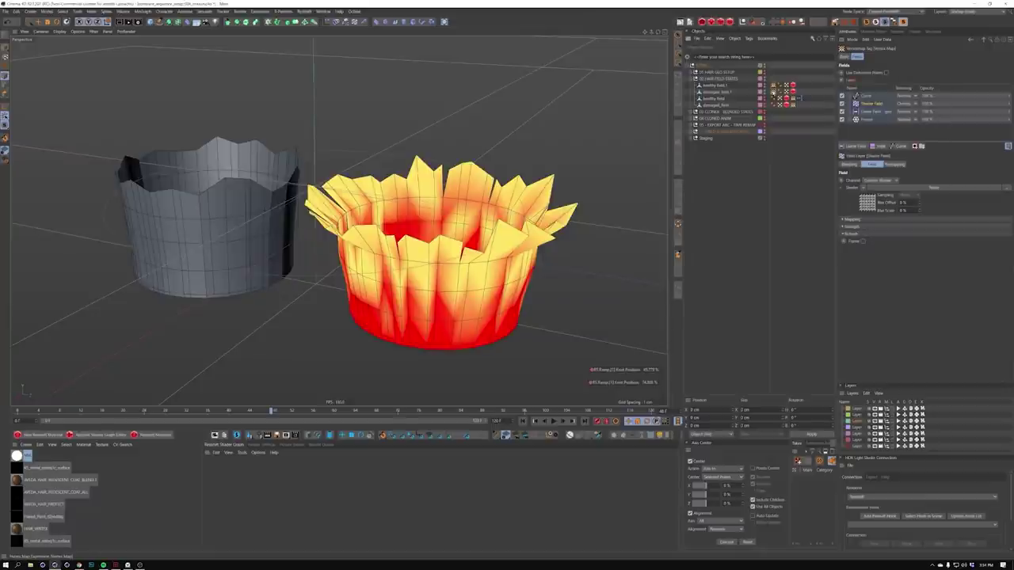
pyautogui.rightClick(855, 80)
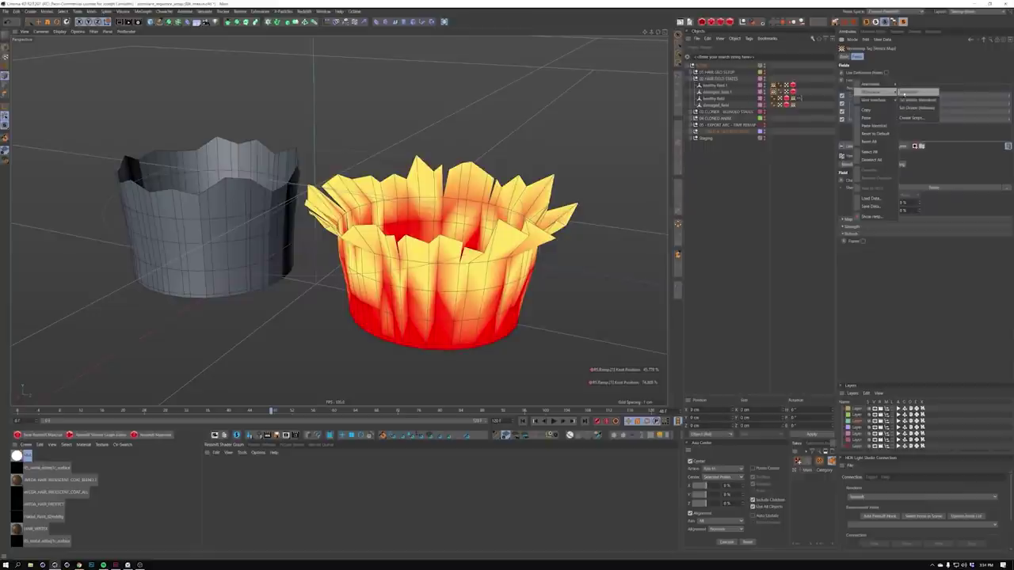
pyautogui.click(904, 93)
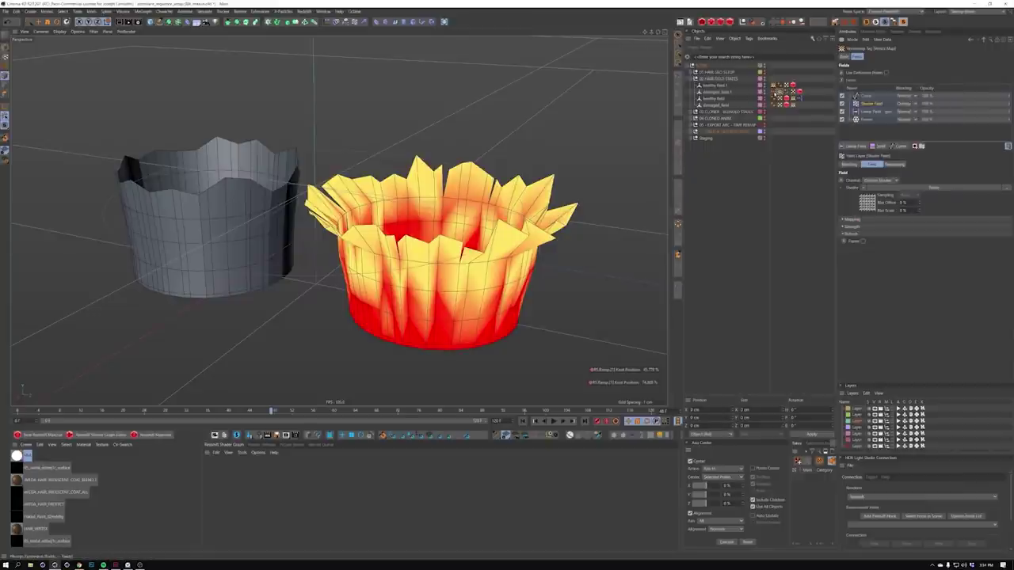
pyautogui.click(801, 92)
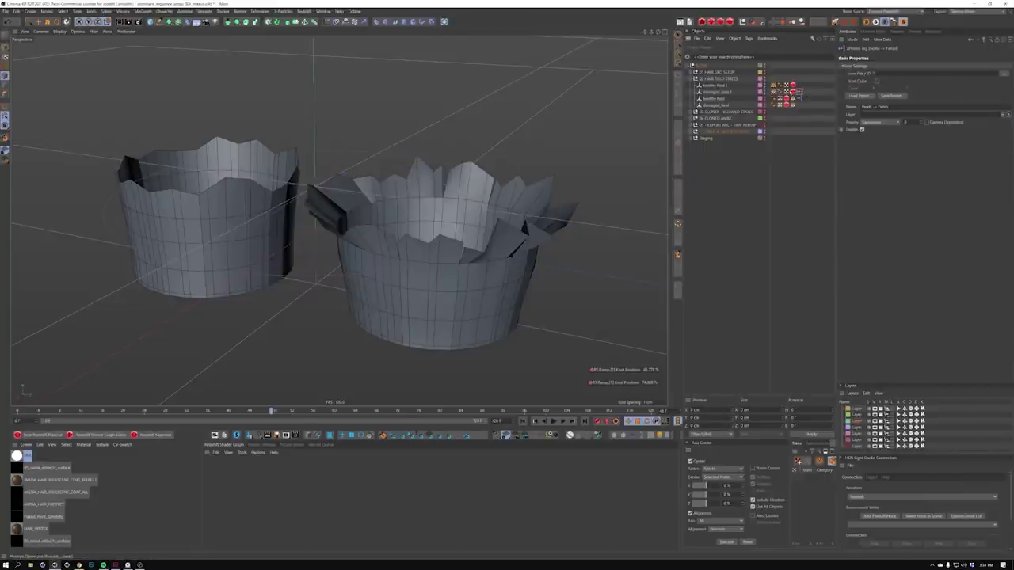
# Check the link by switching the healthy copy's field layers off and back on while comparing both vertex maps
pyautogui.click(774, 86)
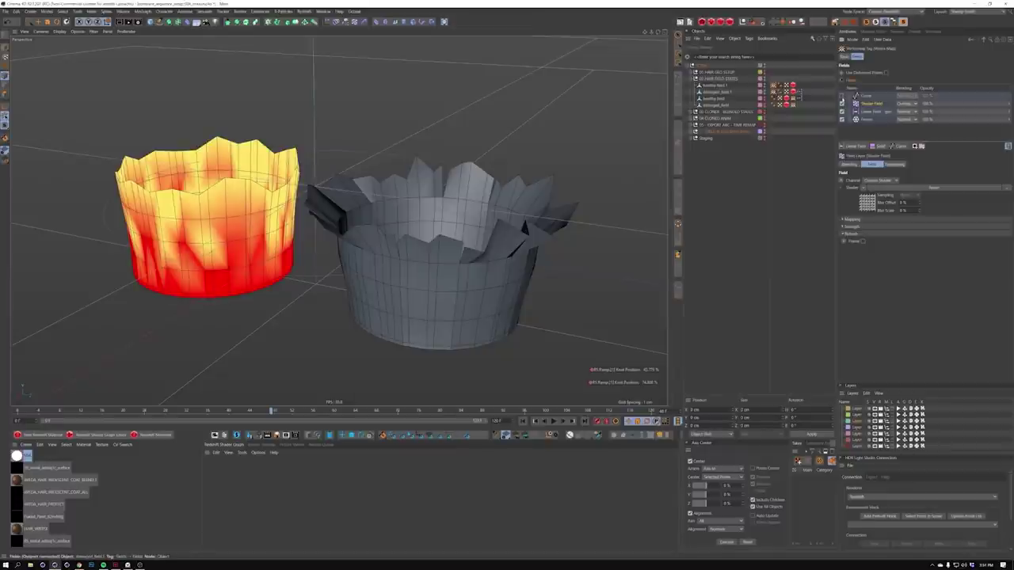
pyautogui.moveTo(842, 96); pyautogui.dragTo(842, 111)
pyautogui.click(774, 92)
pyautogui.click(842, 104)
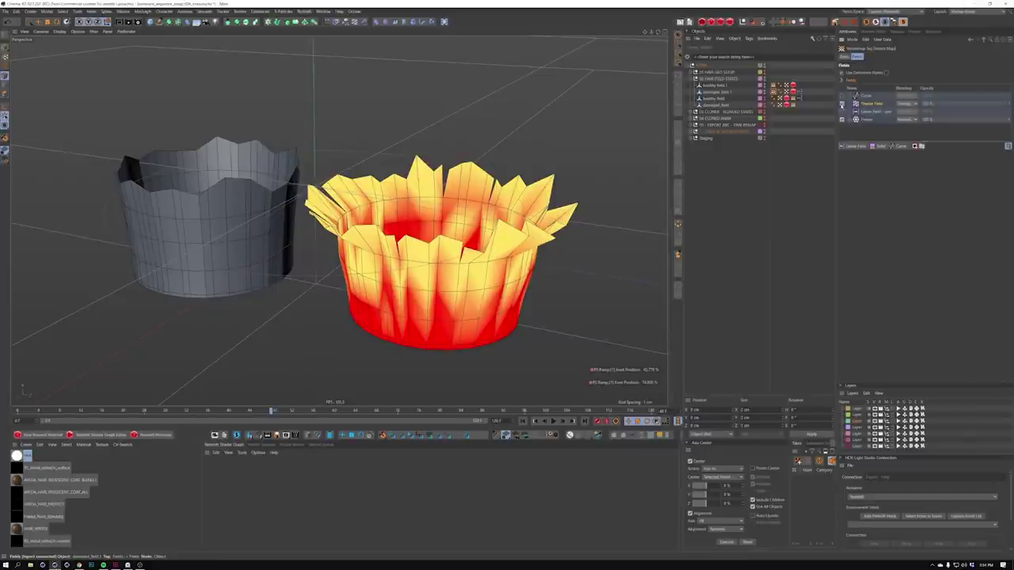
pyautogui.click(842, 104)
pyautogui.click(842, 111)
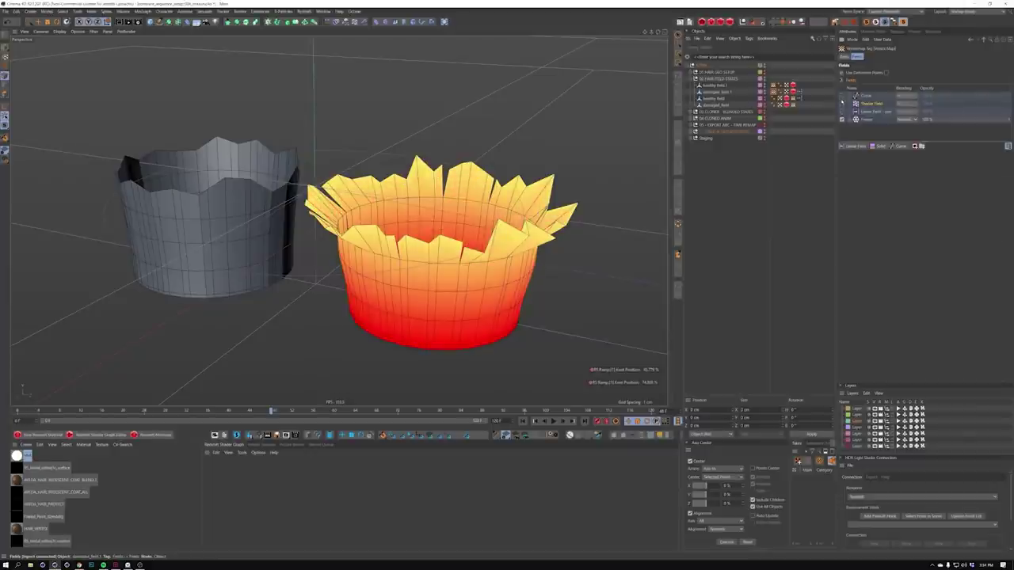
pyautogui.click(773, 86)
pyautogui.click(844, 101)
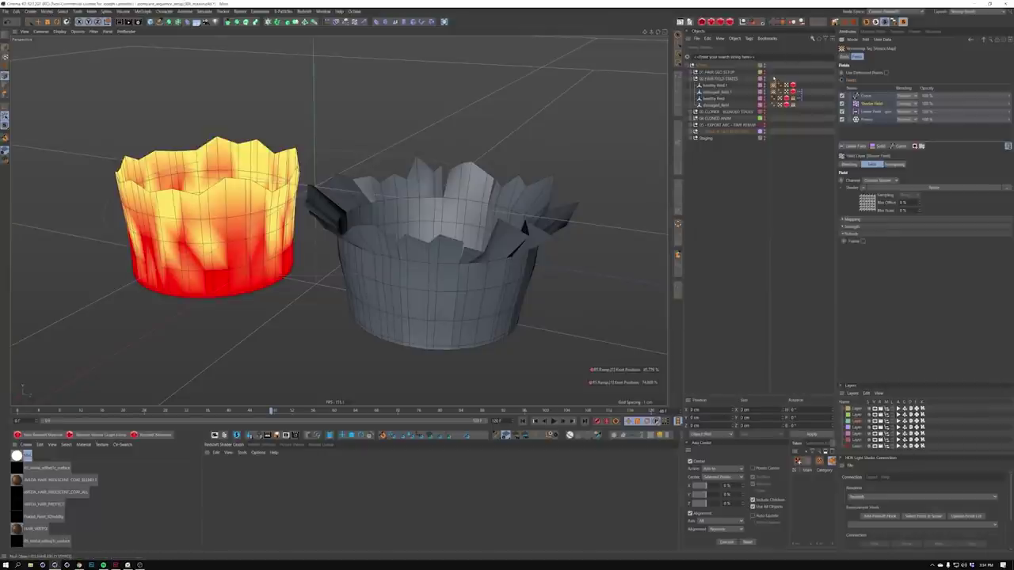
pyautogui.keyDown('shift'); pyautogui.click(773, 92); pyautogui.keyUp('shift')
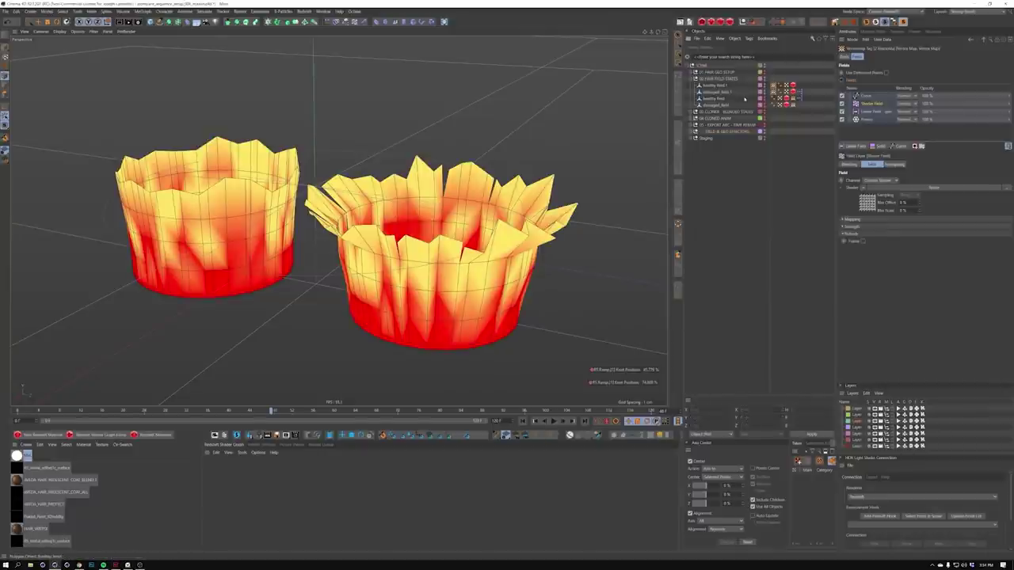
# Show the original healthy and damaged meshes, delete both test copies, and display the originals' vertex maps
pyautogui.moveTo(765, 100); pyautogui.dragTo(765, 107)
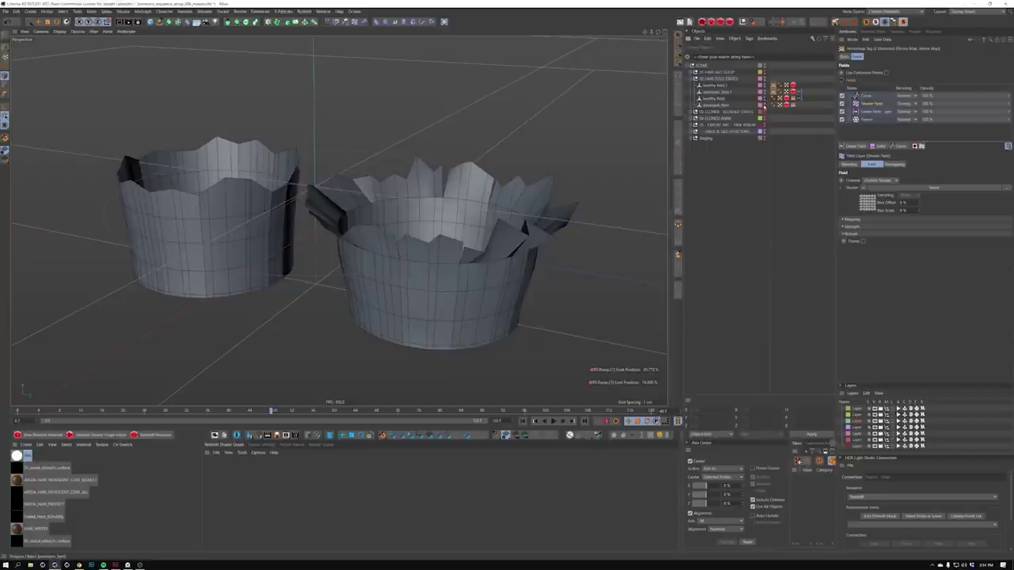
pyautogui.click(717, 85)
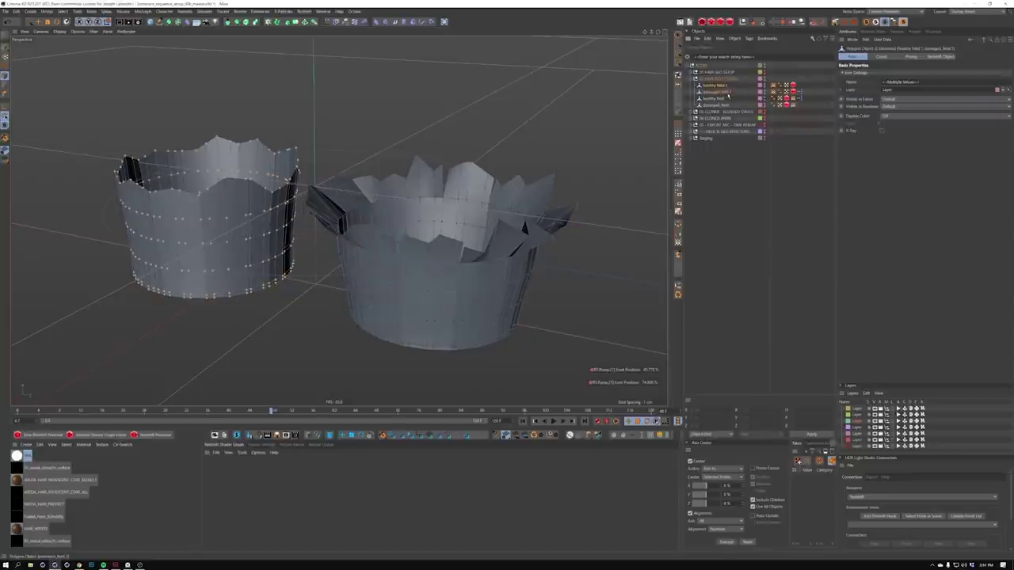
pyautogui.keyDown('shift'); pyautogui.click(725, 93); pyautogui.keyUp('shift')
pyautogui.press('Delete')
pyautogui.click(794, 85)
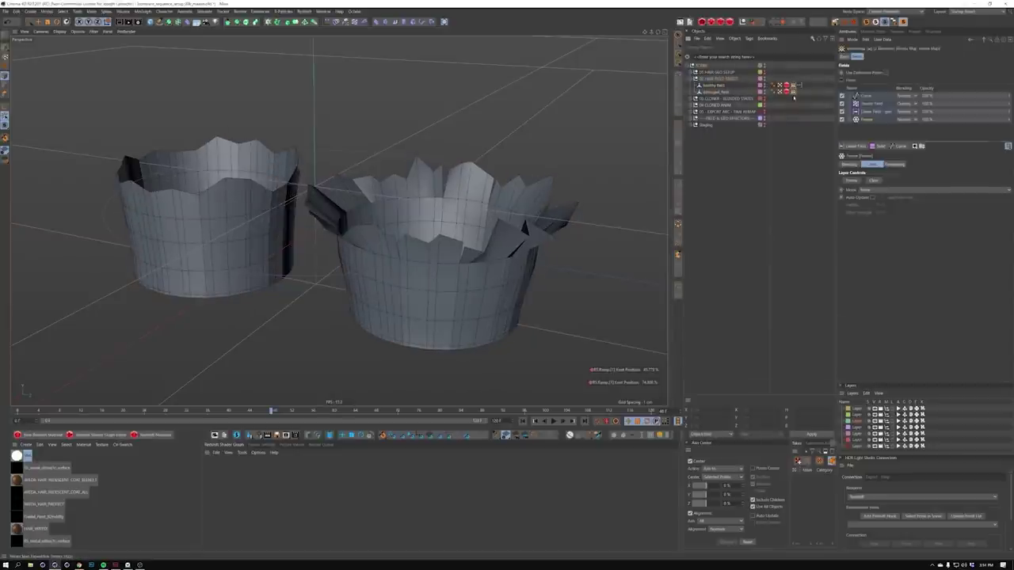
pyautogui.keyDown('alt'); pyautogui.moveTo(447, 230); pyautogui.dragTo(412, 227, button='right'); pyautogui.keyUp('alt')
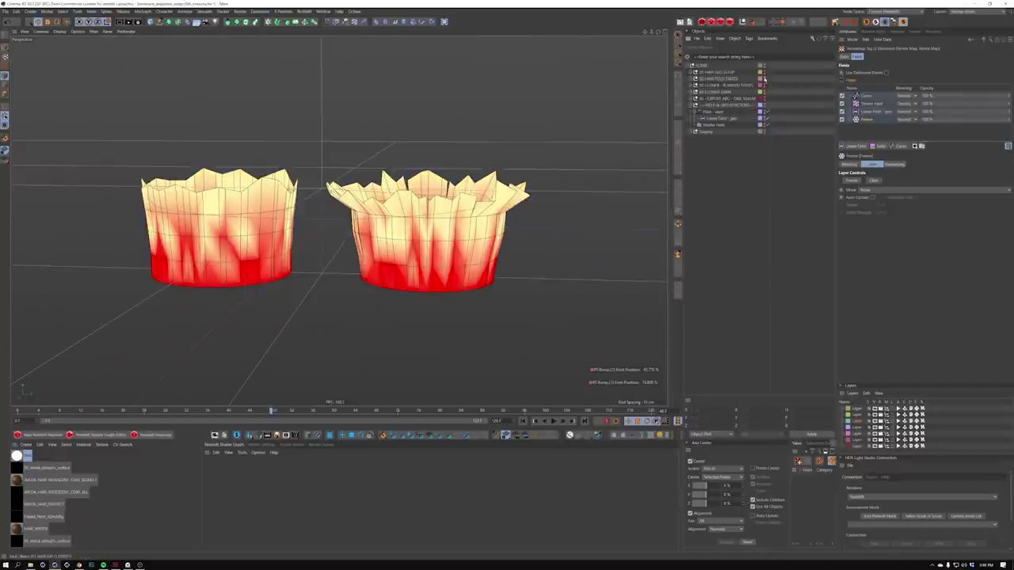
# Hide the 02 HAIR FIELD STATES group, show the 03 CLONER - BLENDED STATES group and select its Cloner
pyautogui.click(764, 79)
pyautogui.click(764, 87)
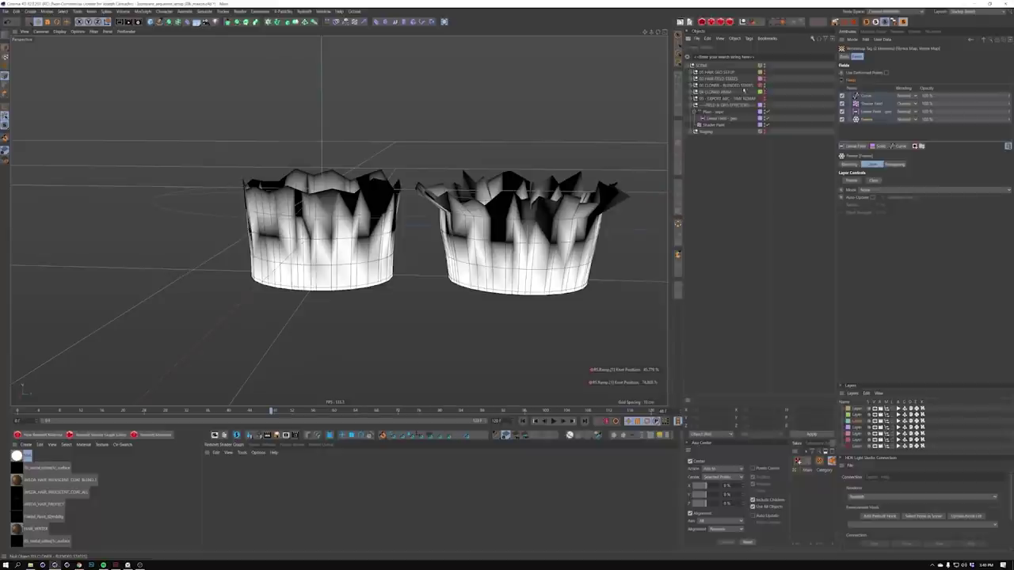
pyautogui.click(694, 86)
pyautogui.click(707, 92)
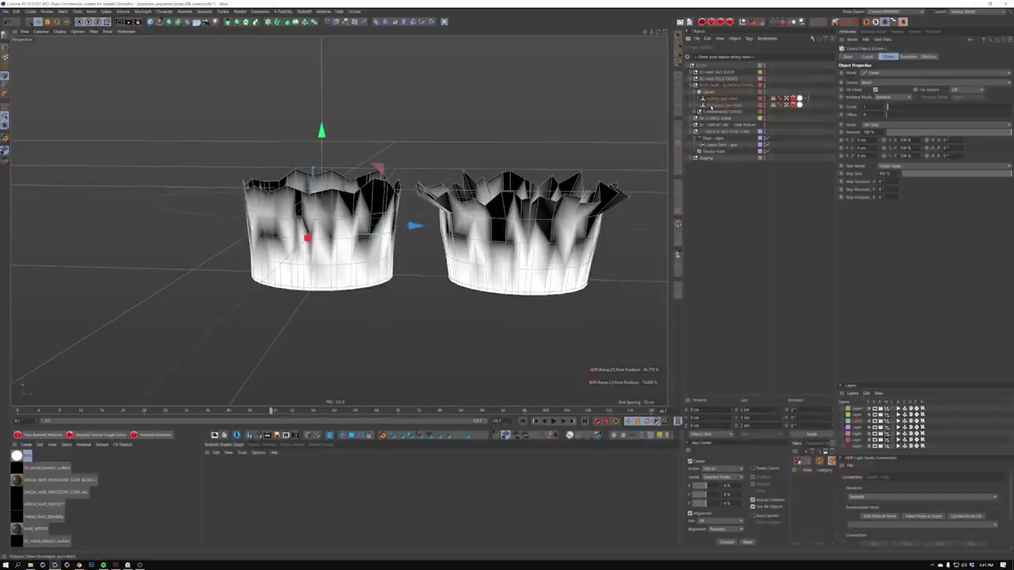
# Display the vertex maps of both meshes under the Cloner together and compare them from a raised viewpoint
pyautogui.click(800, 98)
pyautogui.click(773, 99)
pyautogui.keyDown('shift'); pyautogui.click(774, 105); pyautogui.keyUp('shift')
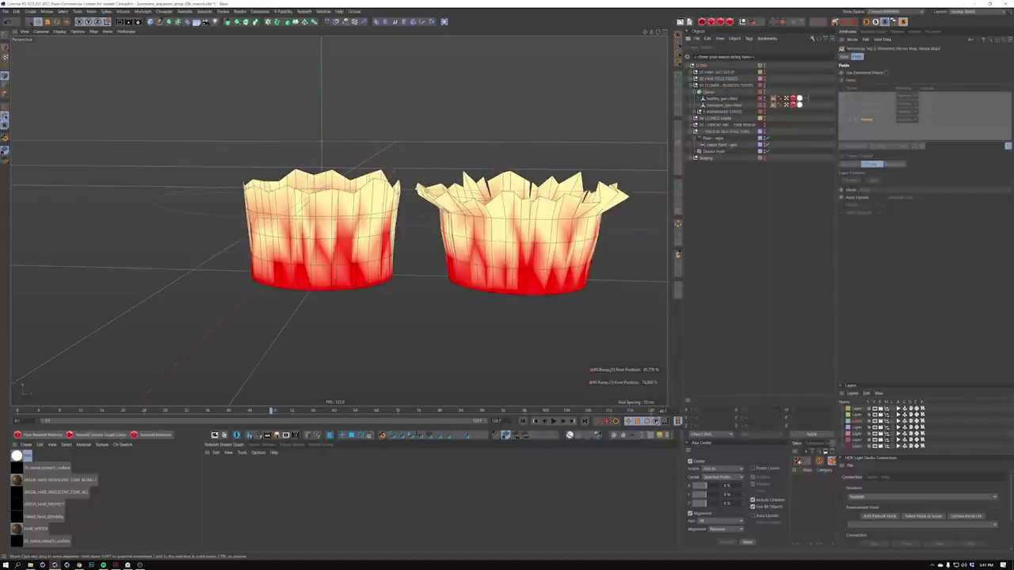
pyautogui.keyDown('alt'); pyautogui.moveTo(582, 198); pyautogui.dragTo(537, 251); pyautogui.keyUp('alt')
pyautogui.keyDown('alt'); pyautogui.moveTo(537, 251); pyautogui.dragTo(432, 285, button='middle'); pyautogui.keyUp('alt')
pyautogui.keyDown('alt'); pyautogui.moveTo(432, 285); pyautogui.dragTo(479, 252); pyautogui.keyUp('alt')
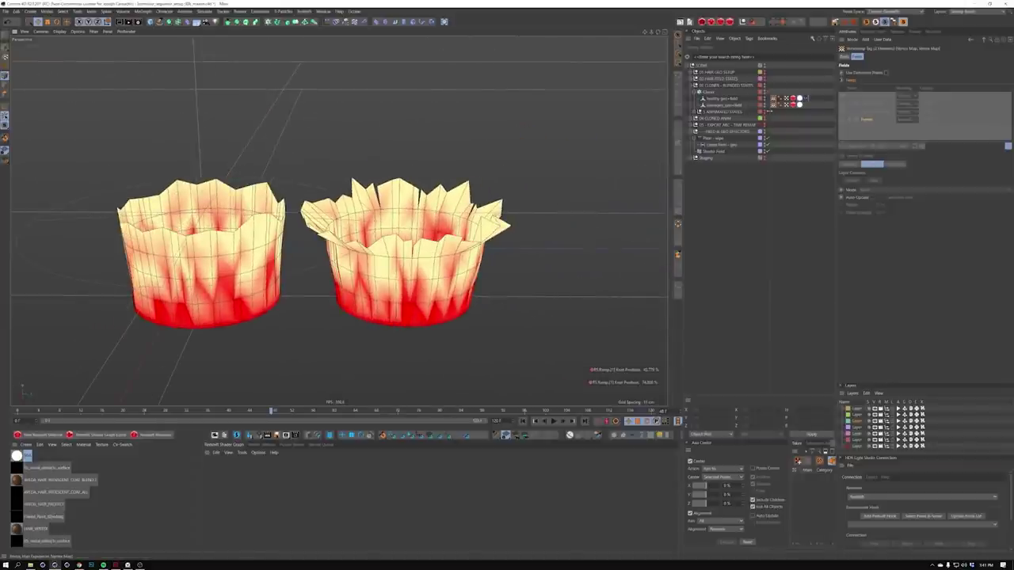
pyautogui.moveTo(272, 411)
pyautogui.mouseDown()
pyautogui.moveTo(240, 413)
pyautogui.moveTo(272, 411)
pyautogui.mouseUp()
# Review the luminance channel of the healthy mesh's material and where the Vertex Map effect shader is found
pyautogui.click(800, 100)
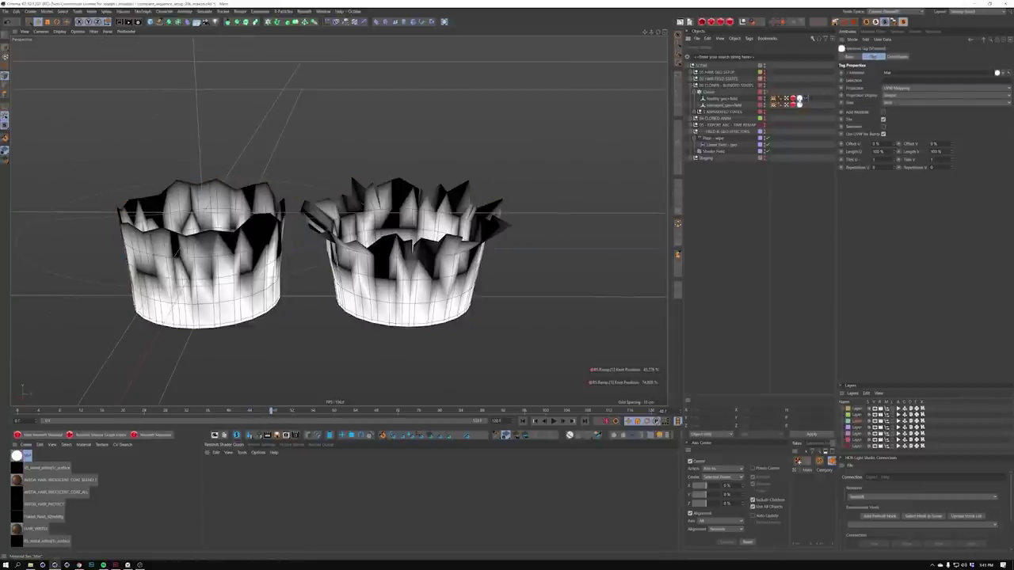
pyautogui.doubleClick(800, 100)
pyautogui.click(851, 57)
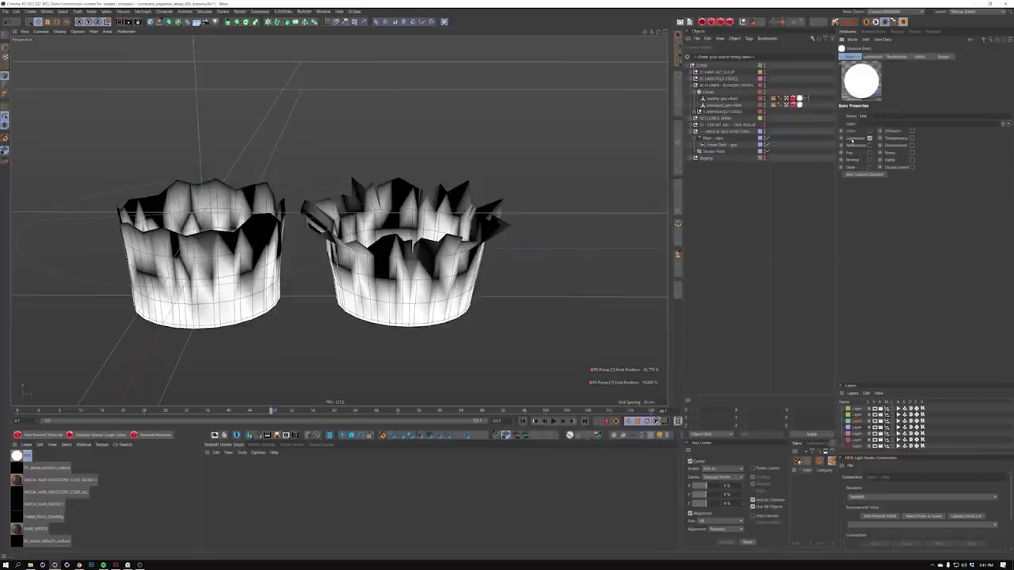
pyautogui.click(872, 56)
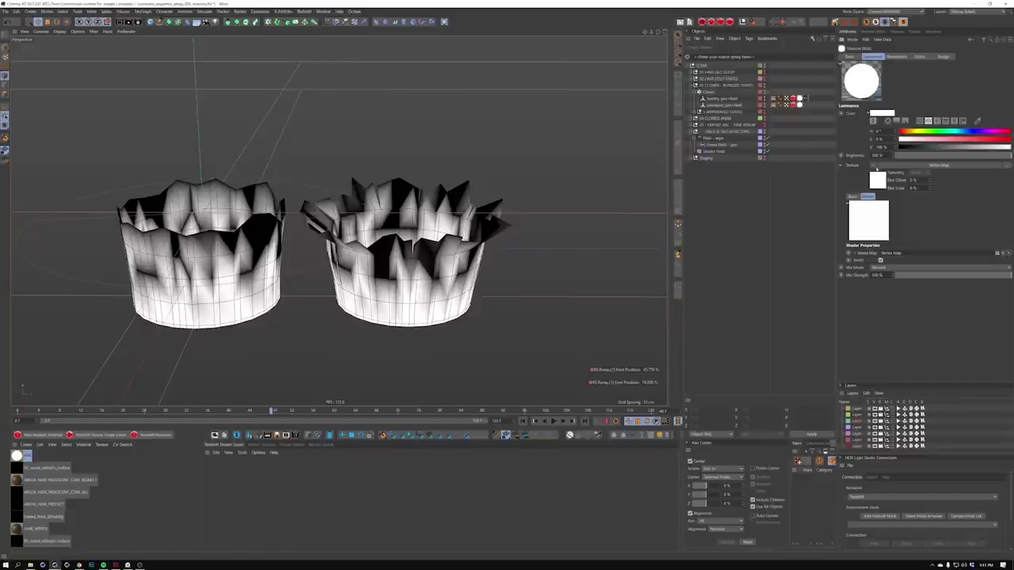
pyautogui.click(875, 165)
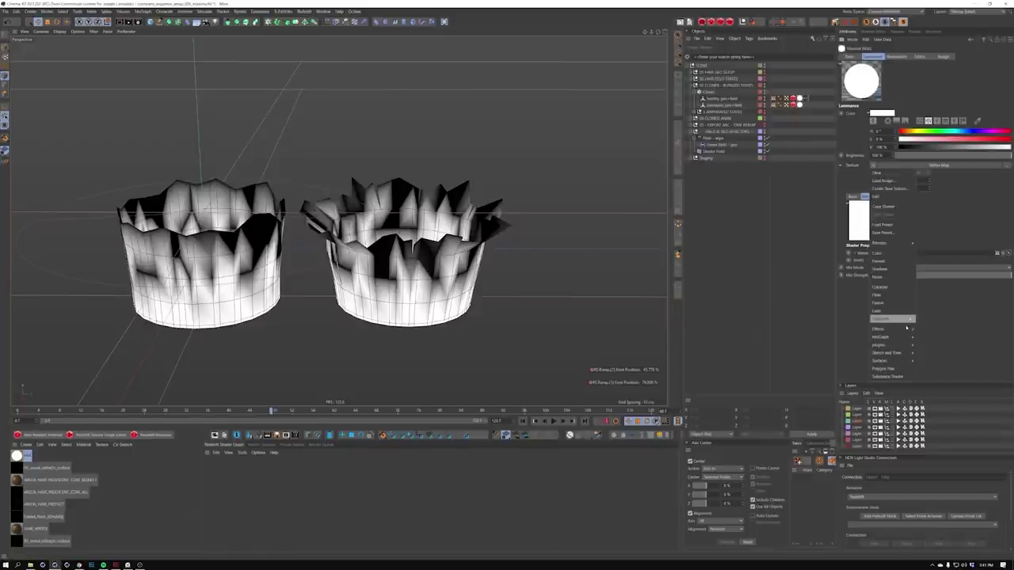
pyautogui.moveTo(907, 328)
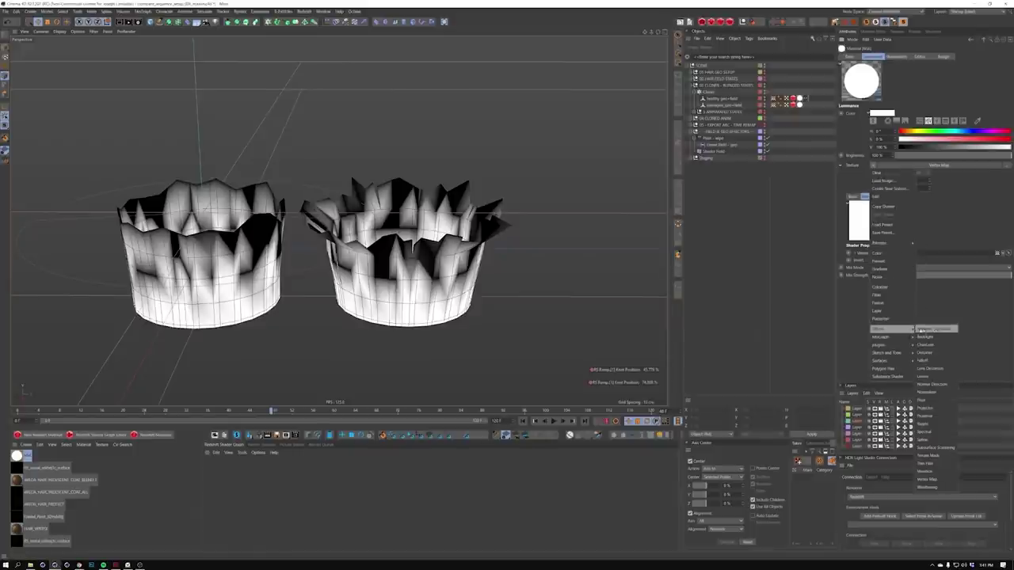
pyautogui.click(927, 480)
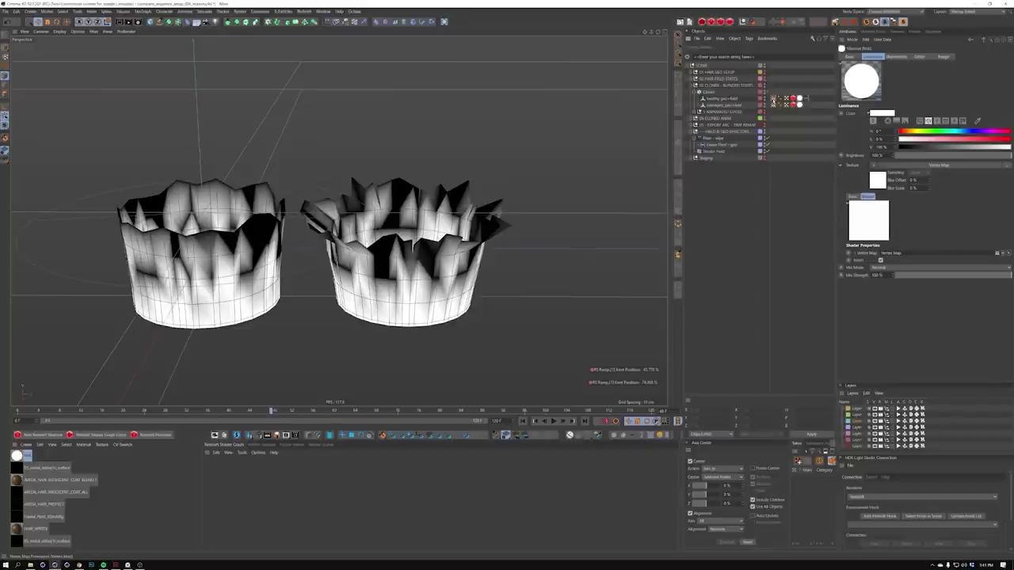
# Check each Cloner child's vertex map tag against the black-and-white material preview on the meshes
pyautogui.click(774, 99)
pyautogui.click(774, 106)
pyautogui.click(774, 99)
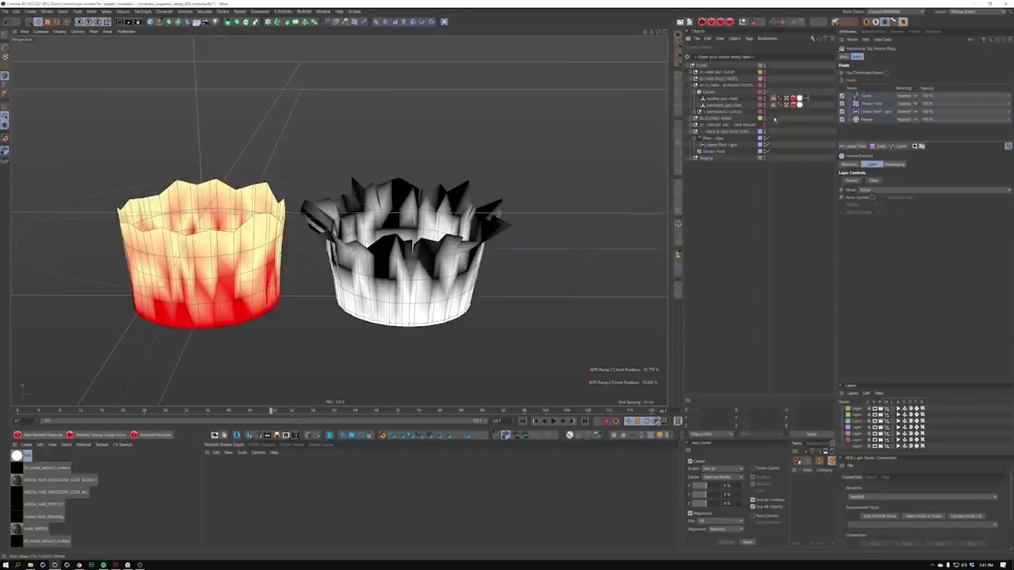
pyautogui.click(775, 201)
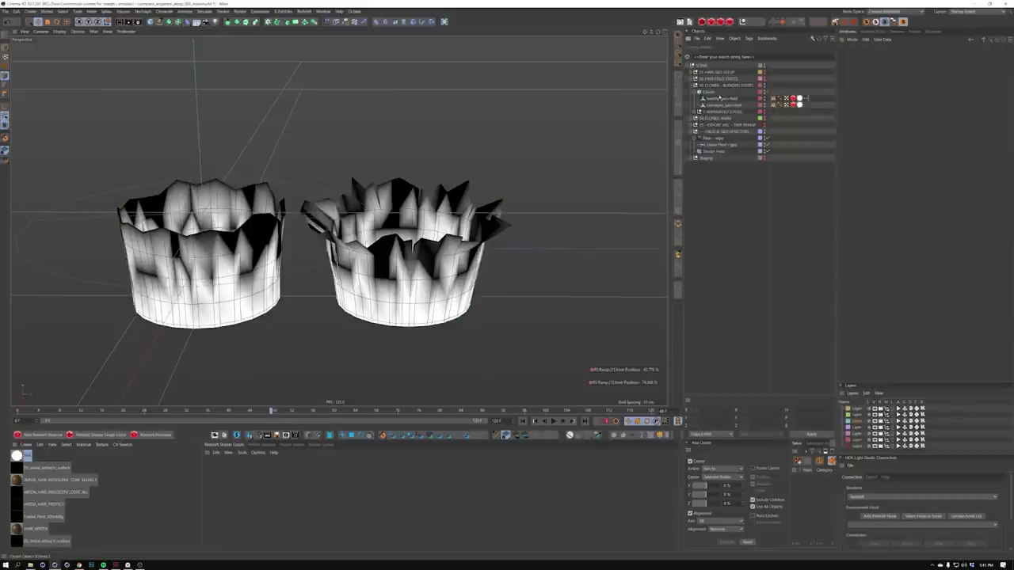
pyautogui.moveTo(271, 412)
pyautogui.mouseDown()
pyautogui.moveTo(256, 412)
pyautogui.moveTo(273, 415)
pyautogui.mouseUp()
# Review the Cloner's Blend clones option and the Modify Clone setting of its wipe Plain effector
pyautogui.click(715, 94)
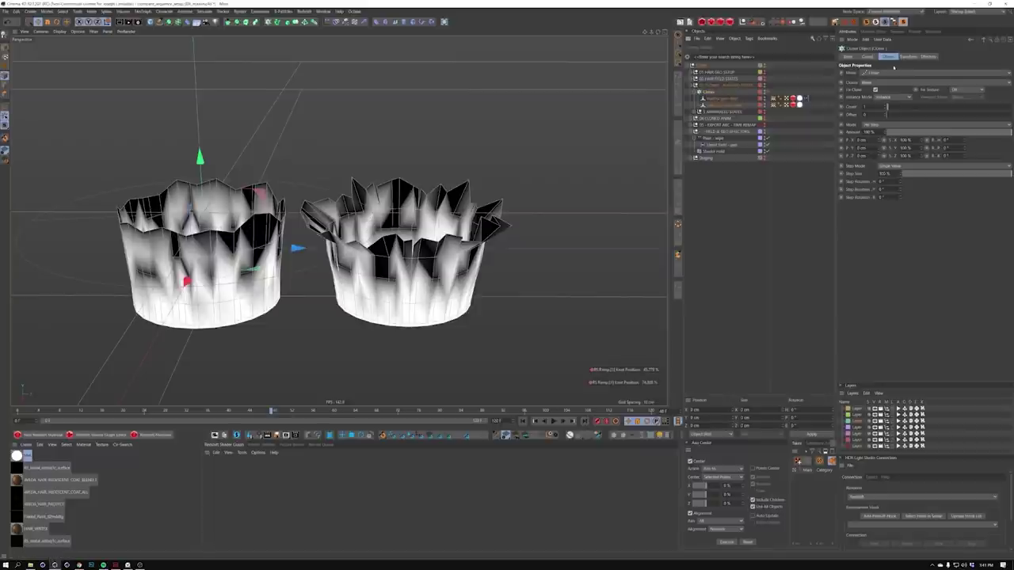
pyautogui.click(868, 83)
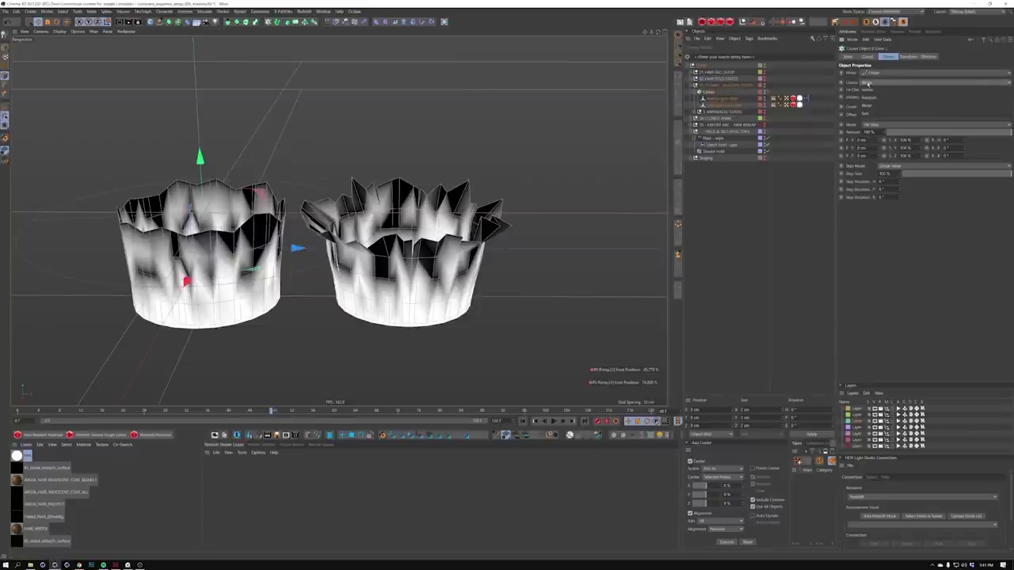
pyautogui.click(867, 84)
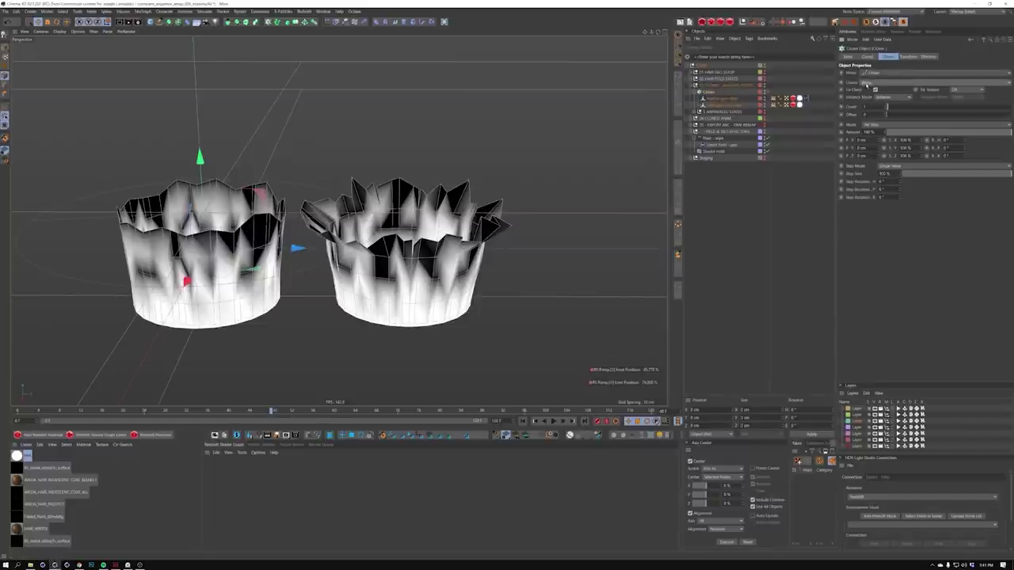
pyautogui.click(921, 59)
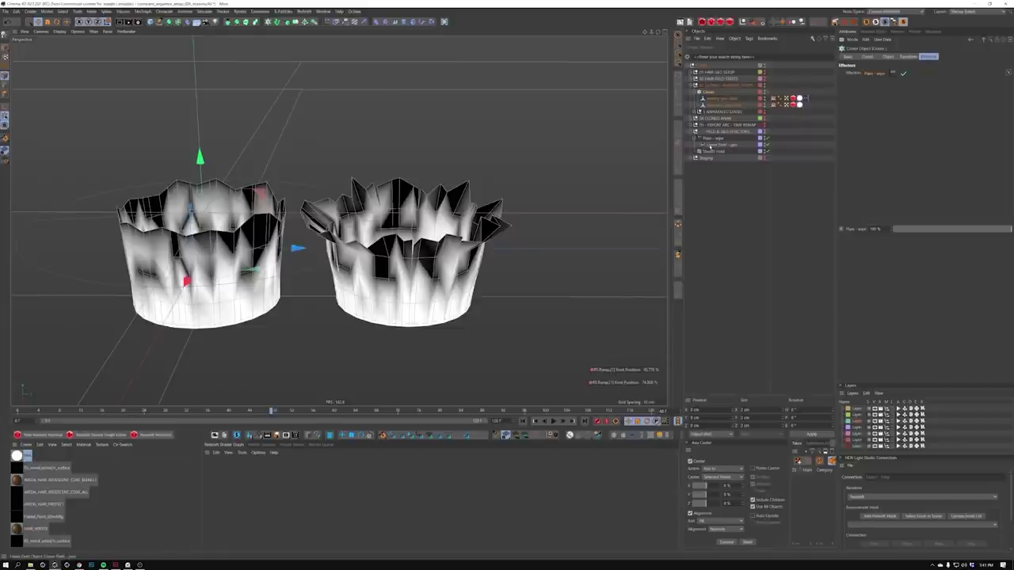
pyautogui.doubleClick(876, 74)
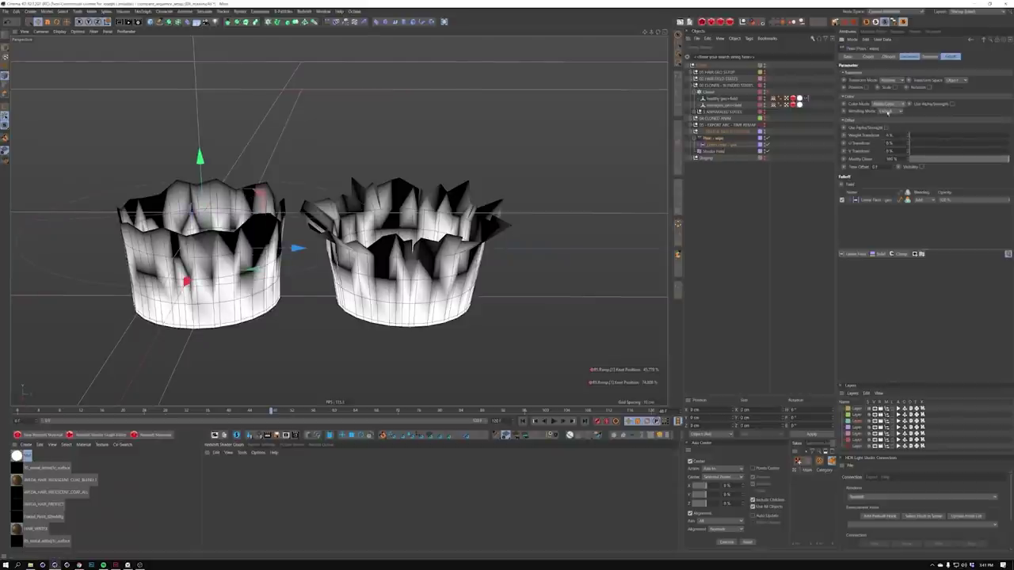
pyautogui.moveTo(922, 159); pyautogui.dragTo(1011, 159)
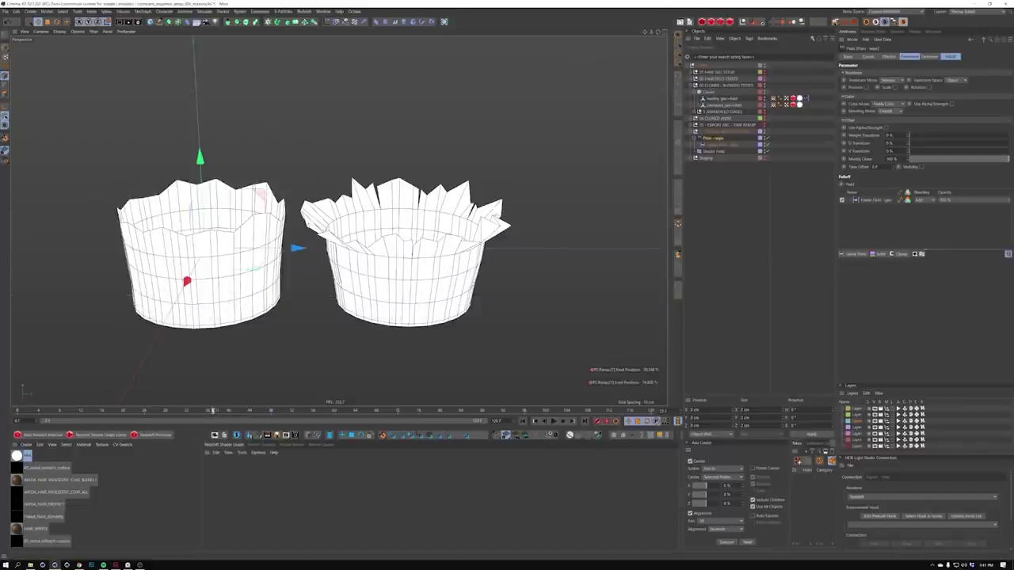
# Enable the Cloner, set the Plain effector's Modify Clone to 0 %, and scrub the timeline to check the transition
pyautogui.click(767, 92)
pyautogui.keyDown('alt'); pyautogui.moveTo(290, 228); pyautogui.dragTo(388, 222, button='middle'); pyautogui.keyUp('alt')
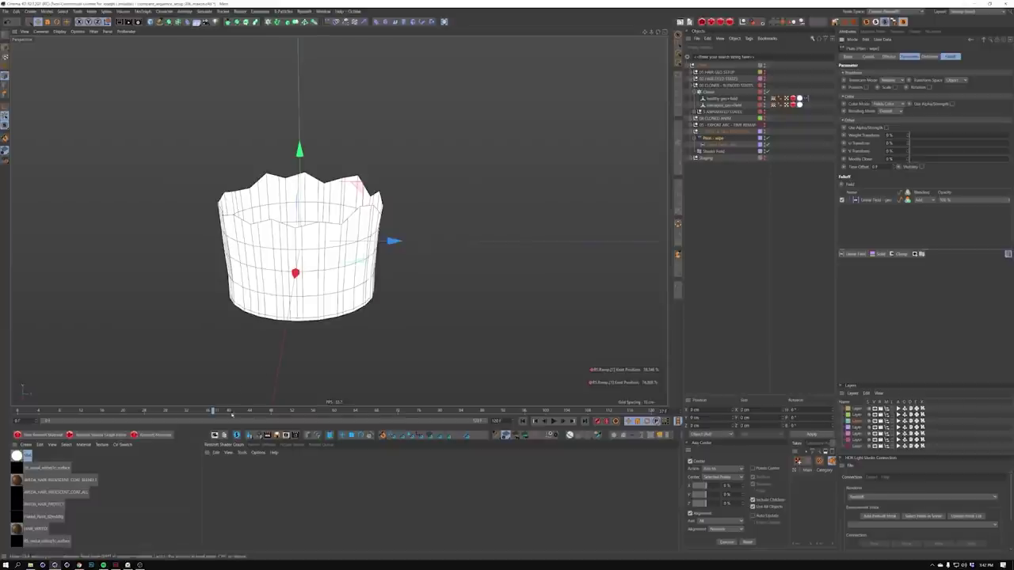
pyautogui.moveTo(221, 413); pyautogui.dragTo(277, 413)
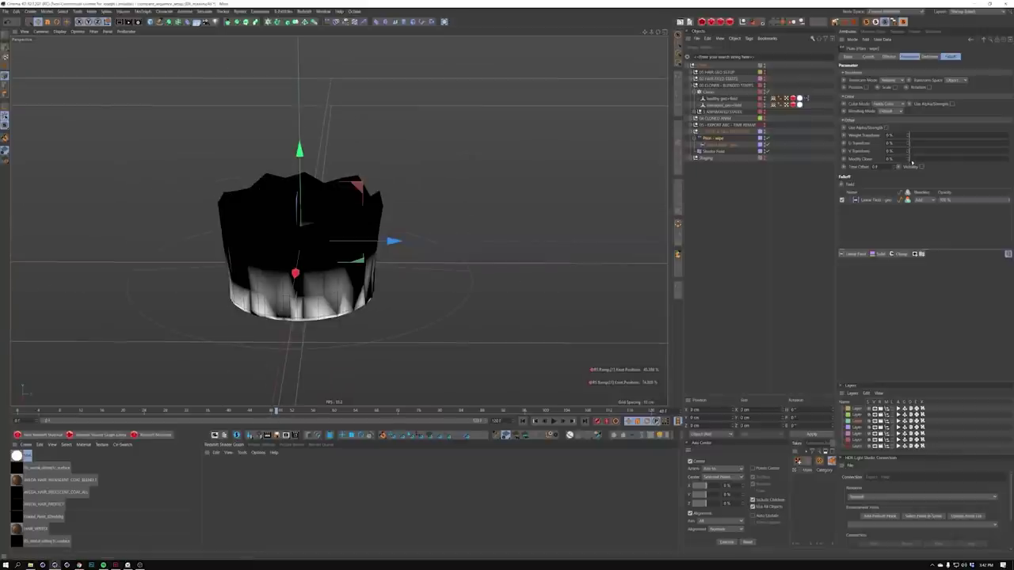
# Set the wipe Plain effector's Modify Clone to 100 % and move the timeline back to just before the transition
pyautogui.moveTo(915, 162); pyautogui.dragTo(1010, 159)
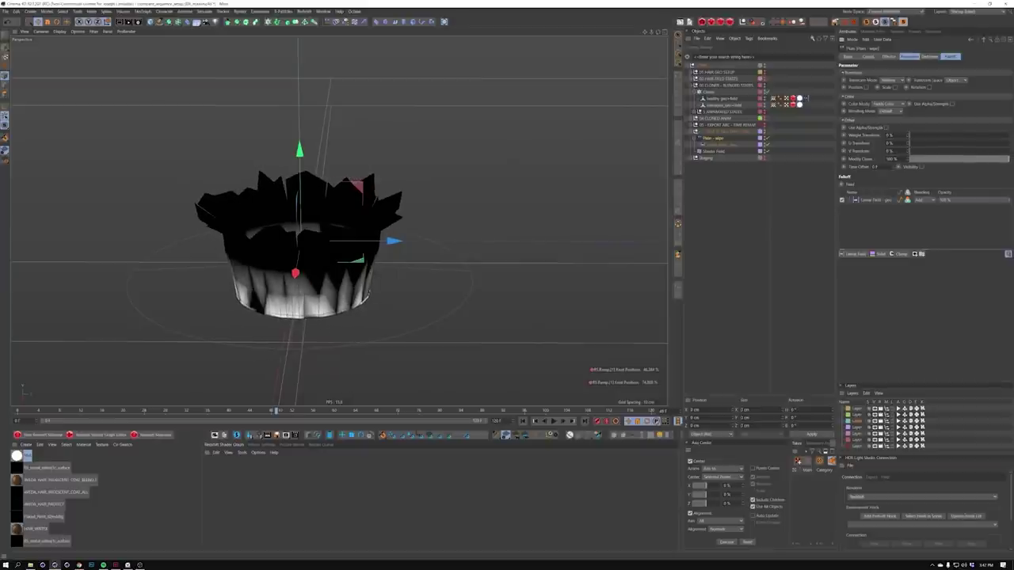
pyautogui.moveTo(276, 411); pyautogui.dragTo(256, 411)
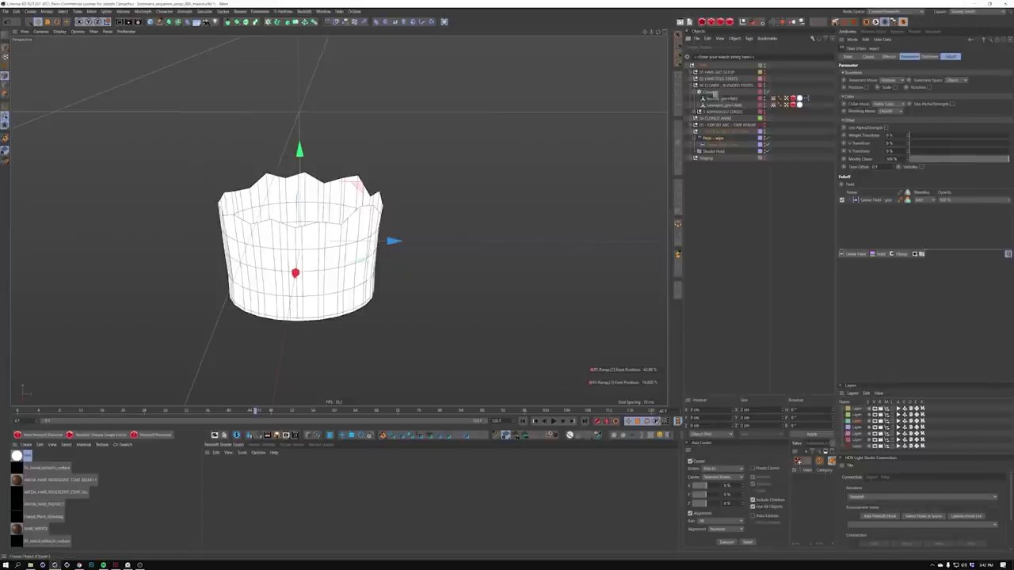
pyautogui.moveTo(707, 99); pyautogui.dragTo(706, 108)
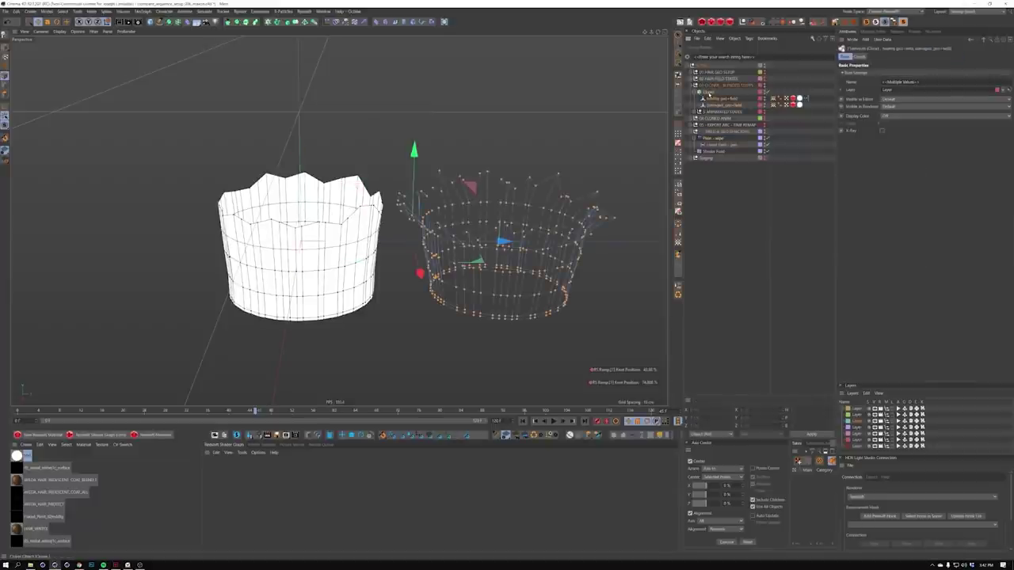
pyautogui.keyDown('shift'); pyautogui.click(708, 92); pyautogui.keyUp('shift')
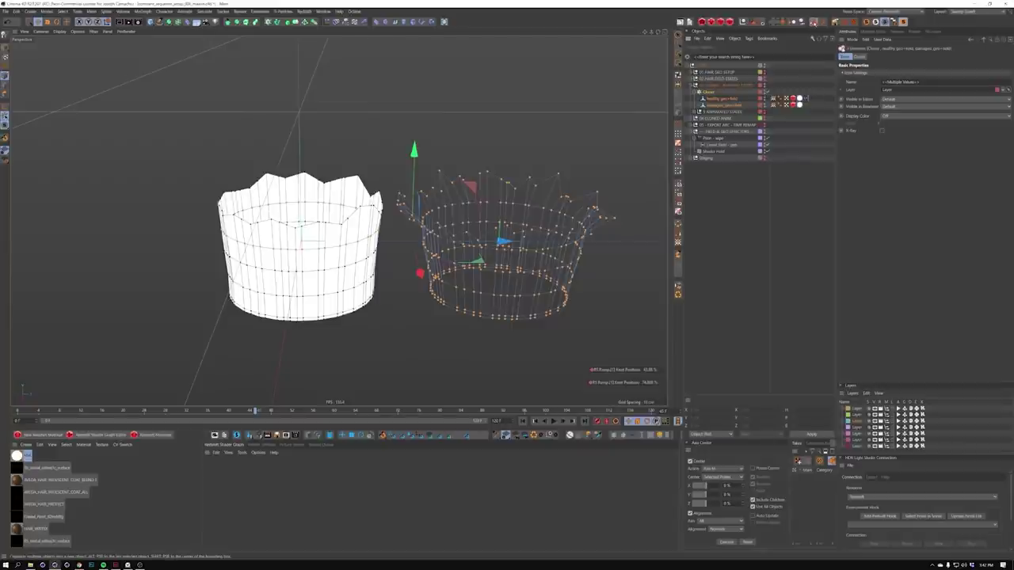
pyautogui.click(814, 23)
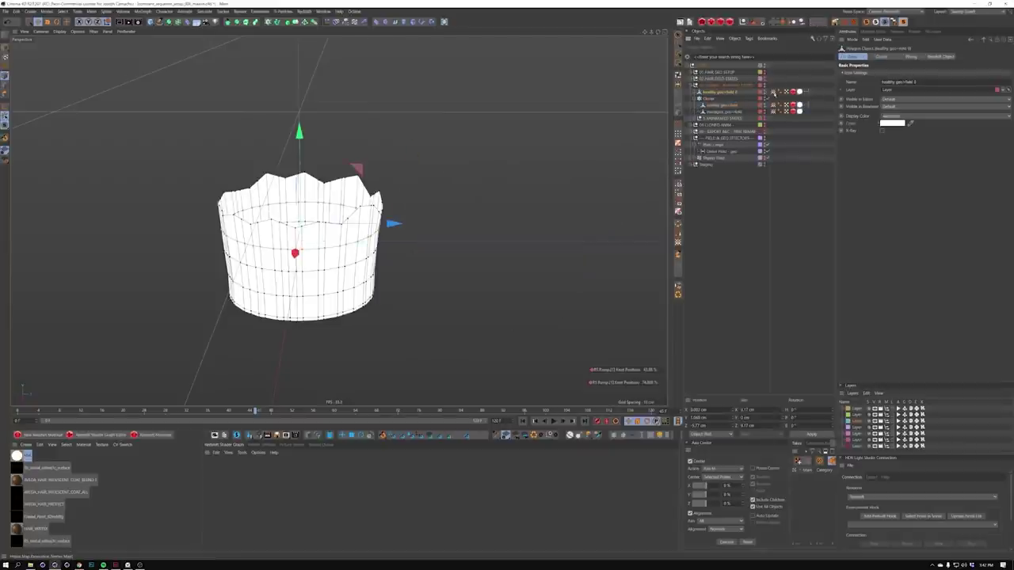
pyautogui.click(806, 93)
pyautogui.press('Delete')
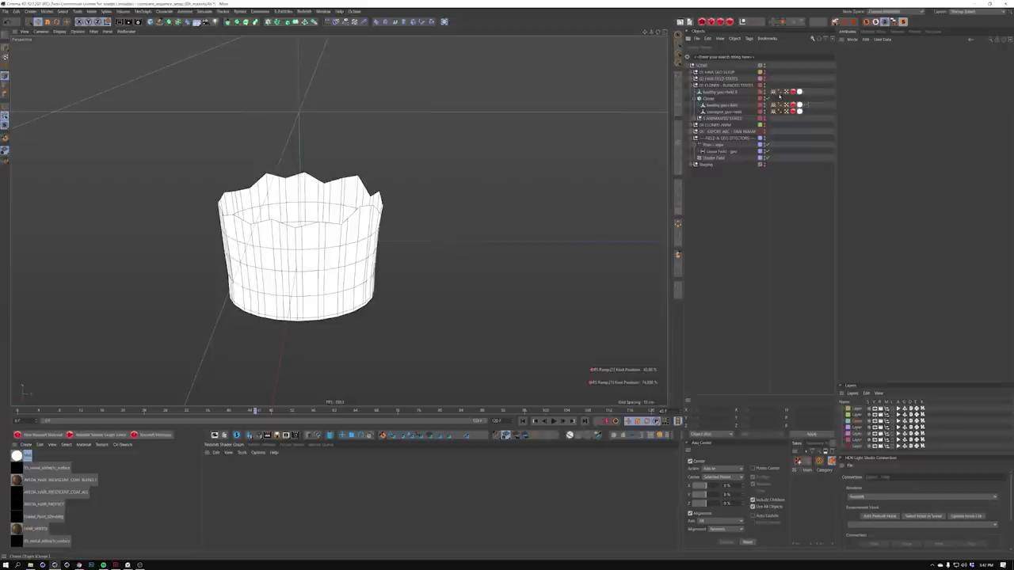
pyautogui.click(774, 93)
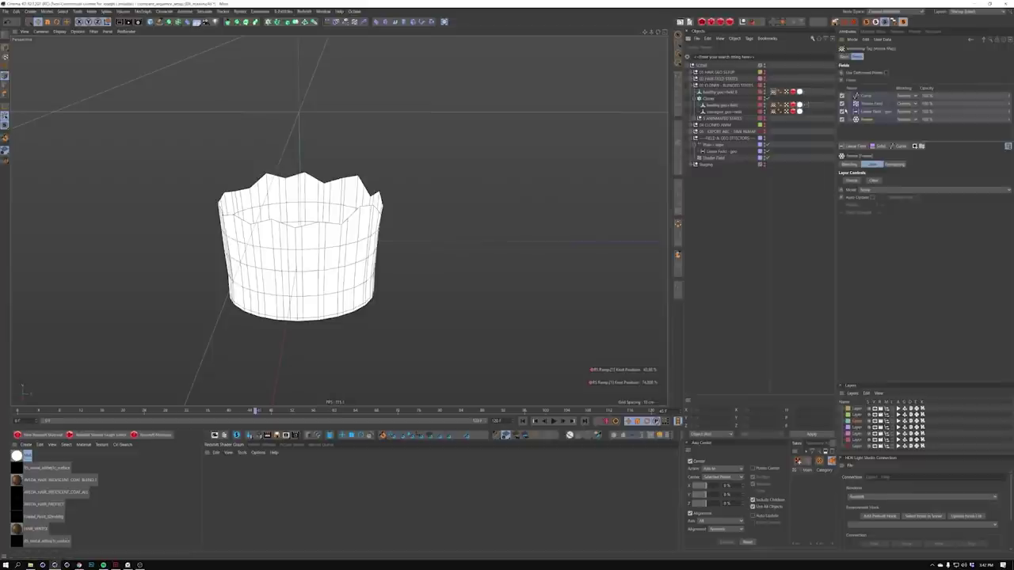
pyautogui.click(844, 56)
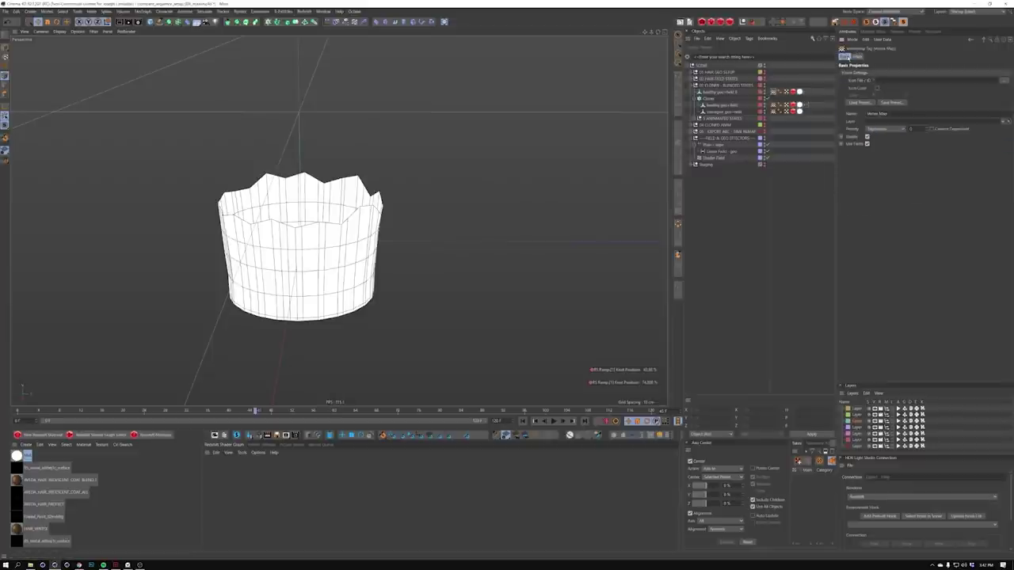
pyautogui.click(867, 144)
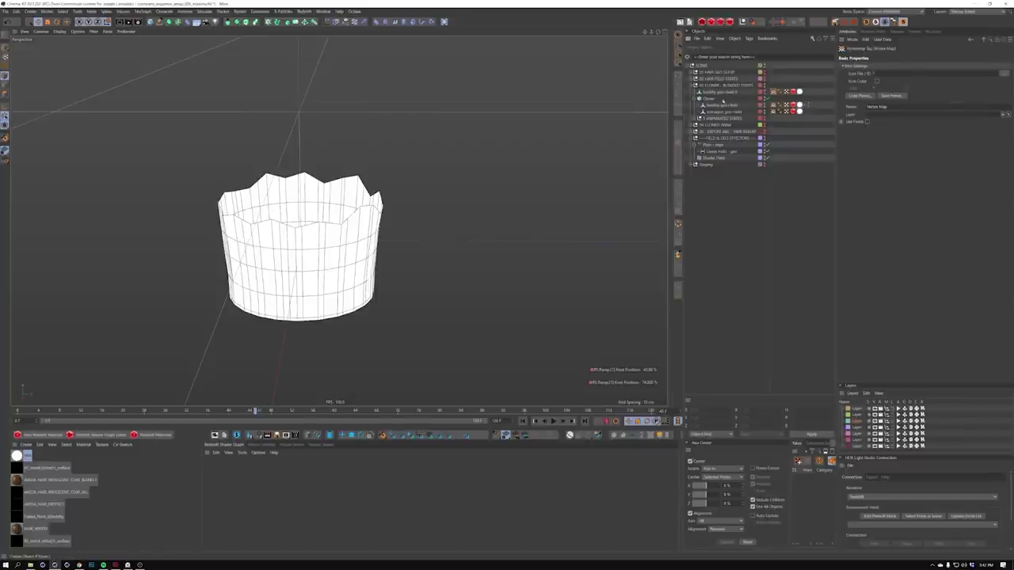
pyautogui.moveTo(711, 101); pyautogui.dragTo(719, 113)
pyautogui.moveTo(255, 412); pyautogui.dragTo(262, 411)
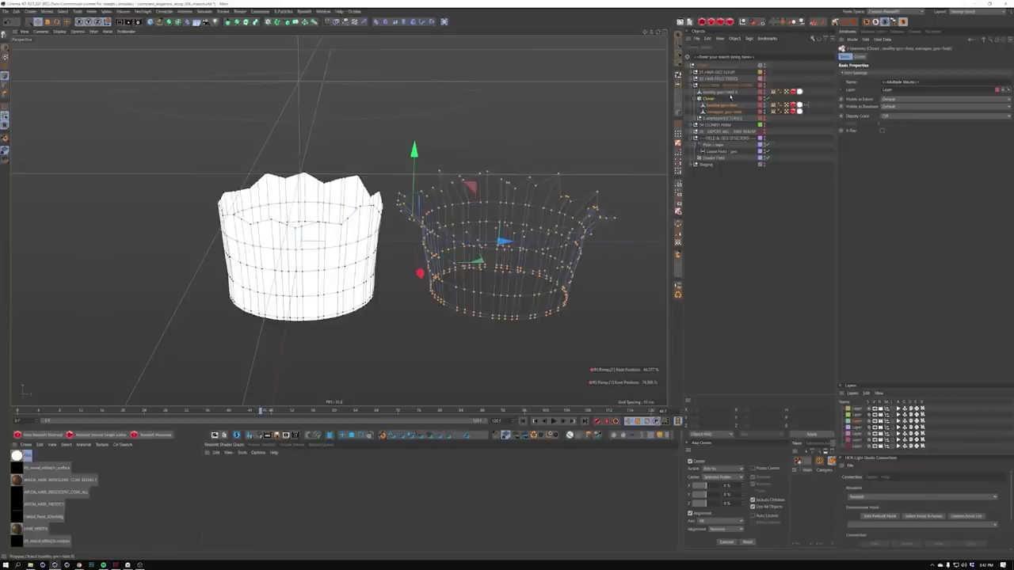
pyautogui.click(731, 93)
pyautogui.press('Delete')
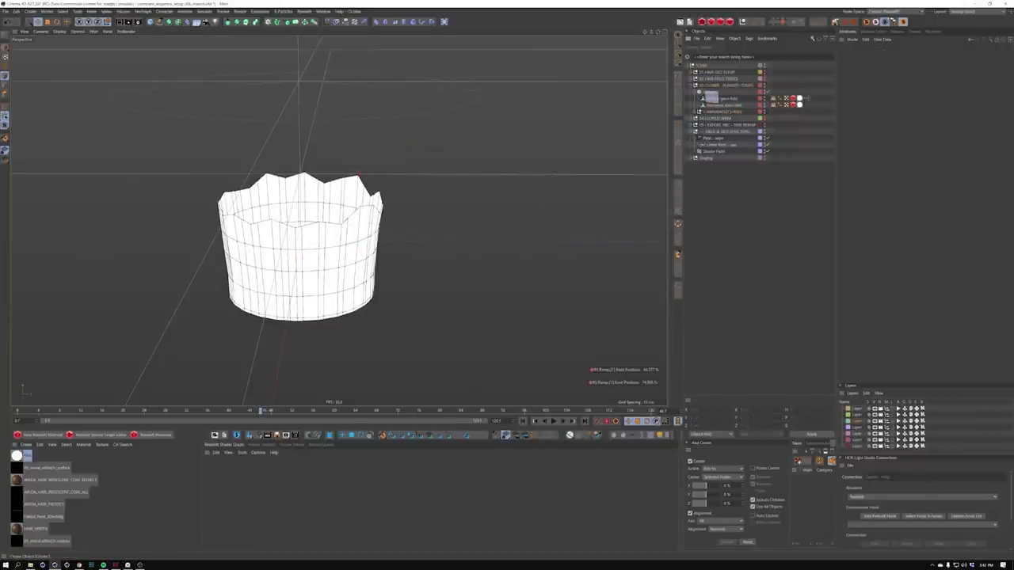
# Bake the Cloner and its children into a first healthy mesh copy with Connect, delete its trailing tag and disable Use Fields on its vertex map
pyautogui.middleClick(709, 93)
pyautogui.hotkey('ctrl', 'z')
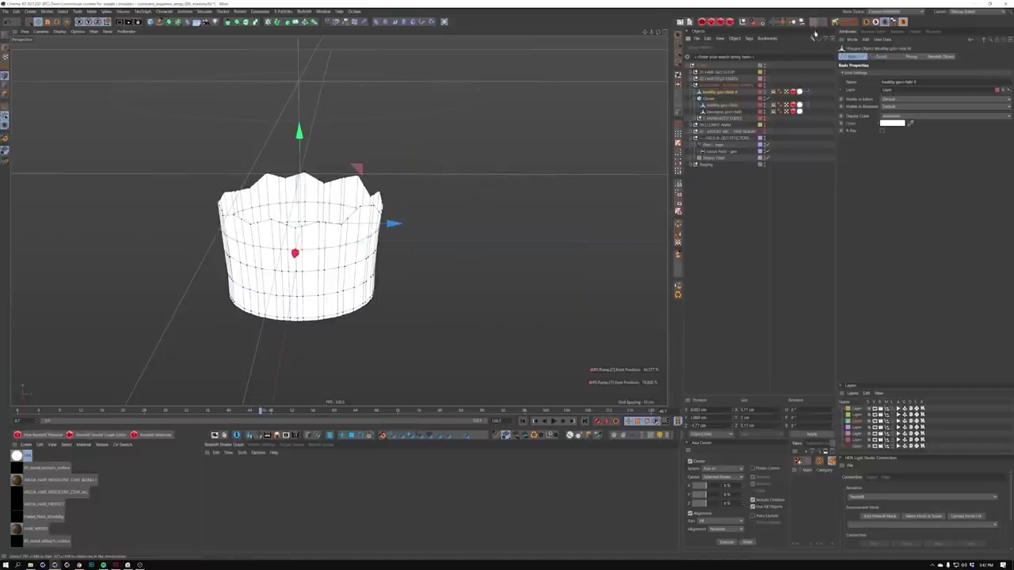
pyautogui.click(773, 92)
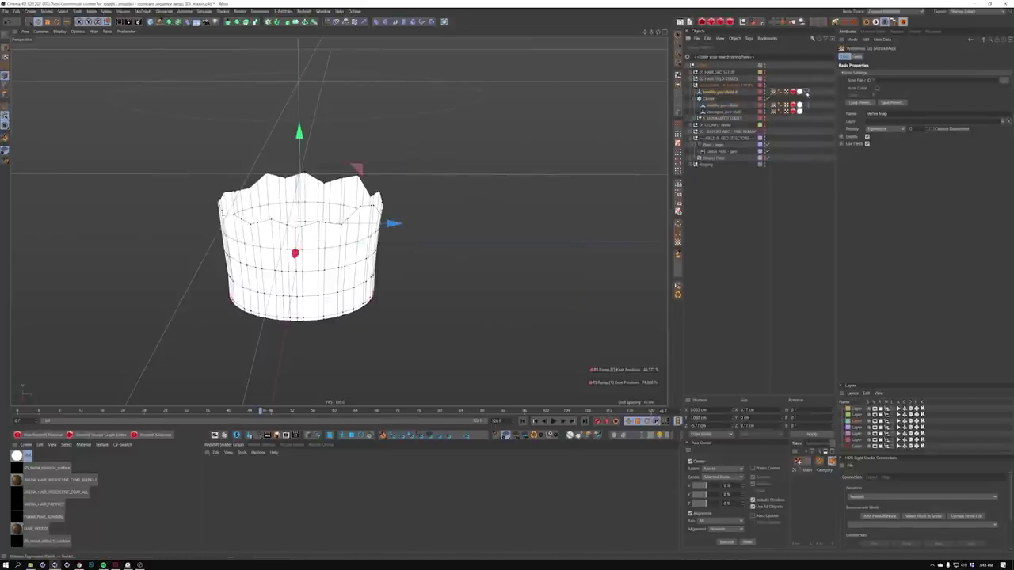
pyautogui.click(803, 93)
pyautogui.press('Delete')
pyautogui.click(774, 92)
pyautogui.click(866, 142)
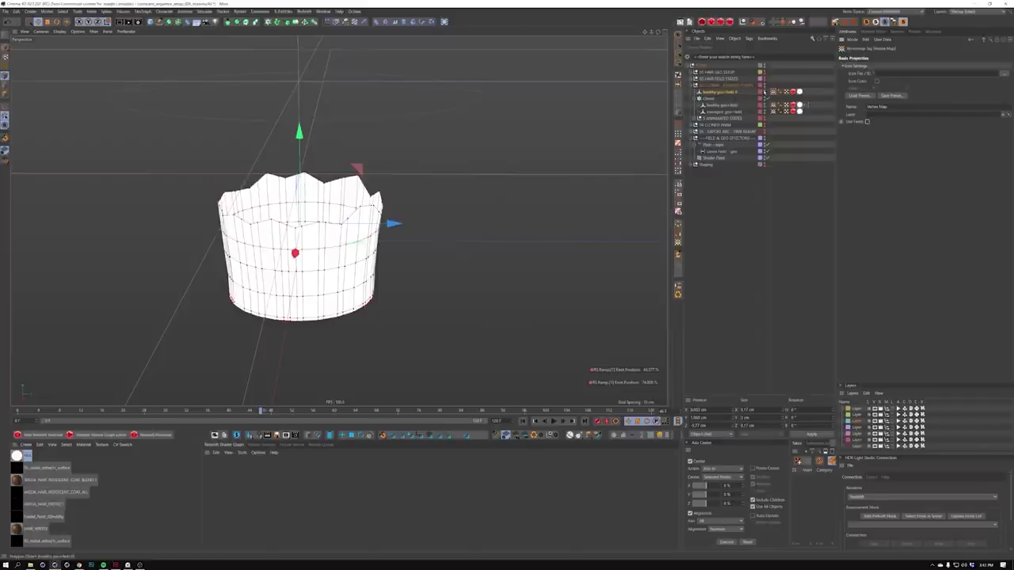
# Bake the Cloner's state one frame on into a second healthy mesh copy without the trailing tag, with Use Fields disabled on its vertex map
pyautogui.press('g')
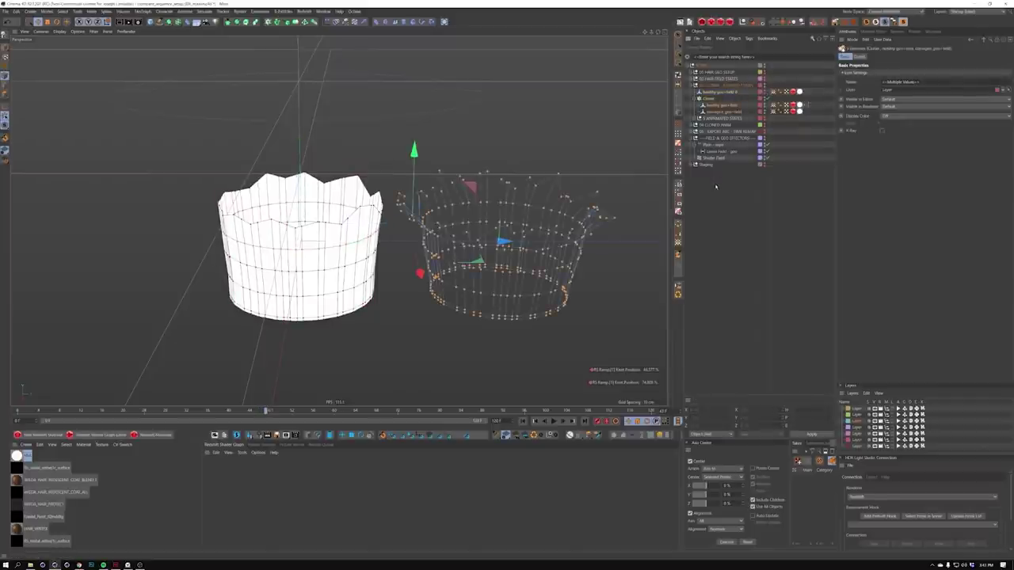
pyautogui.click(813, 23)
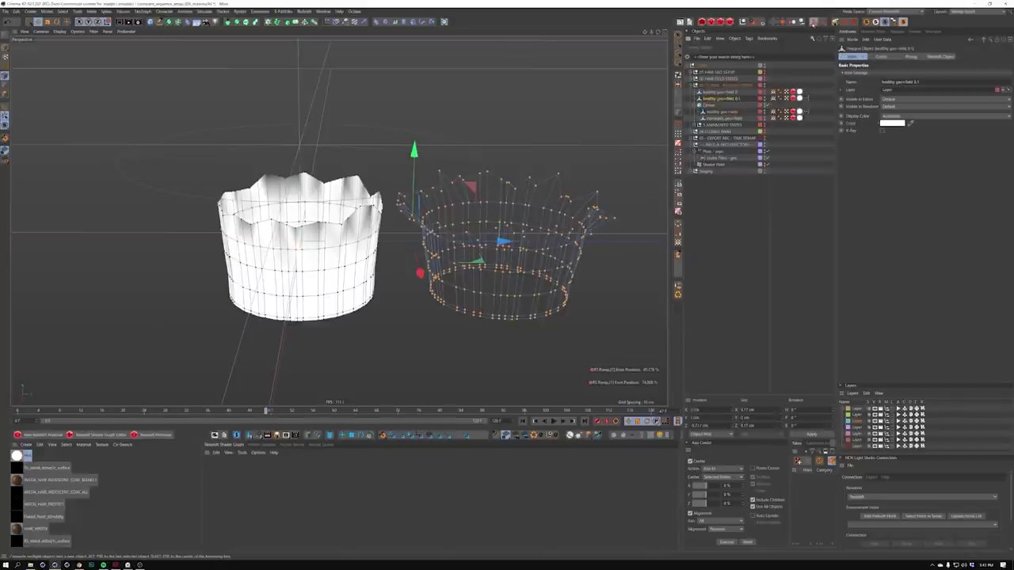
pyautogui.click(806, 99)
pyautogui.press('Delete')
pyautogui.click(773, 99)
pyautogui.click(866, 143)
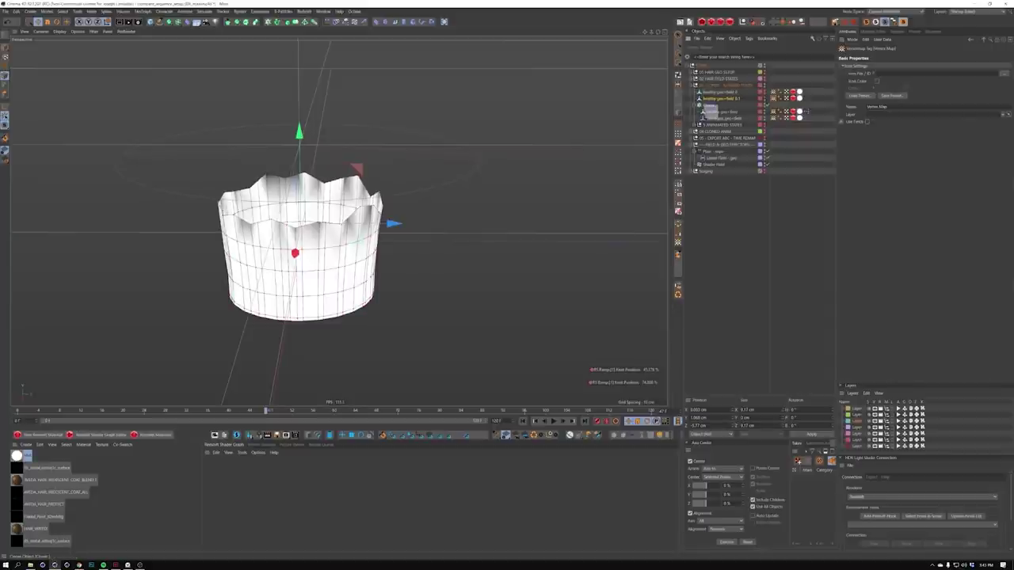
# Advance one frame, bake the Cloner into a first damaged mesh copy and disable Use Fields on its vertex map
pyautogui.keyDown('ctrl'); pyautogui.click(710, 105); pyautogui.keyUp('ctrl')
pyautogui.press('g')
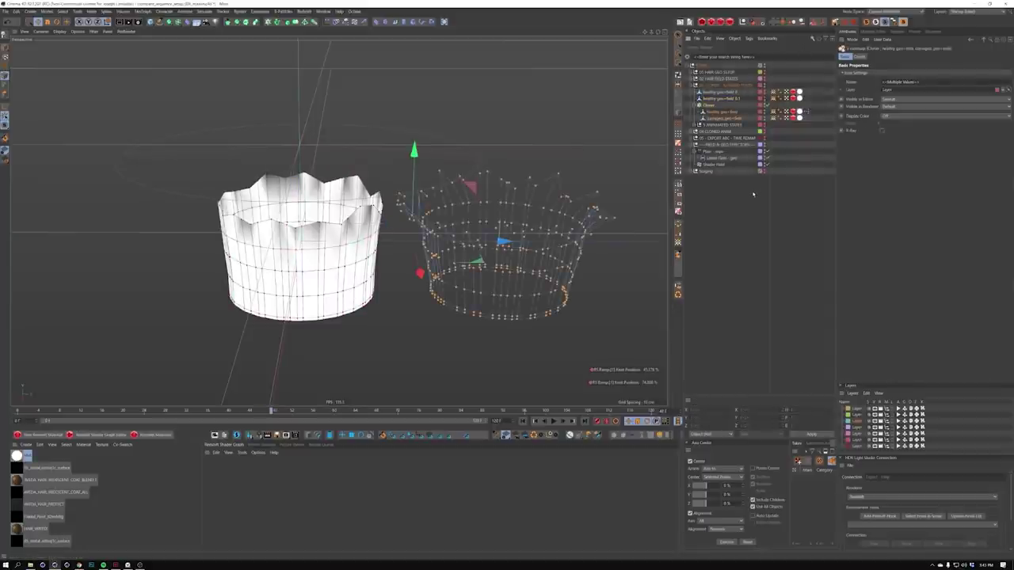
pyautogui.click(813, 23)
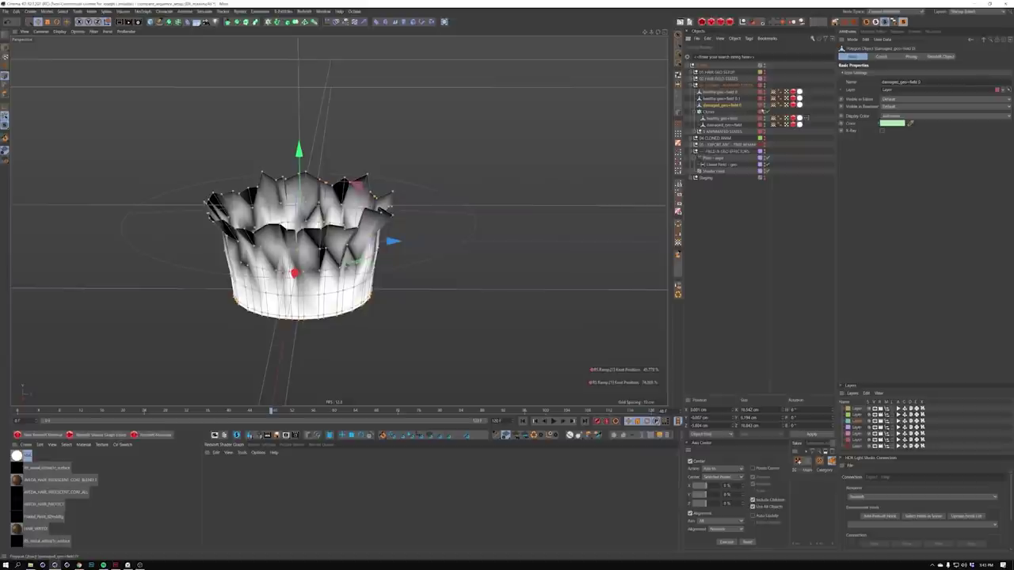
pyautogui.click(773, 104)
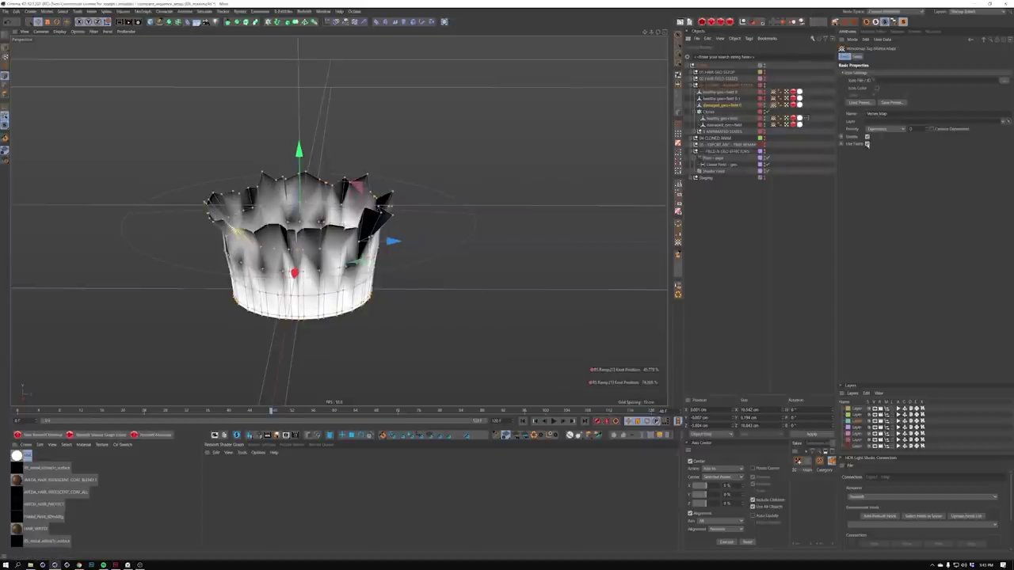
pyautogui.click(866, 143)
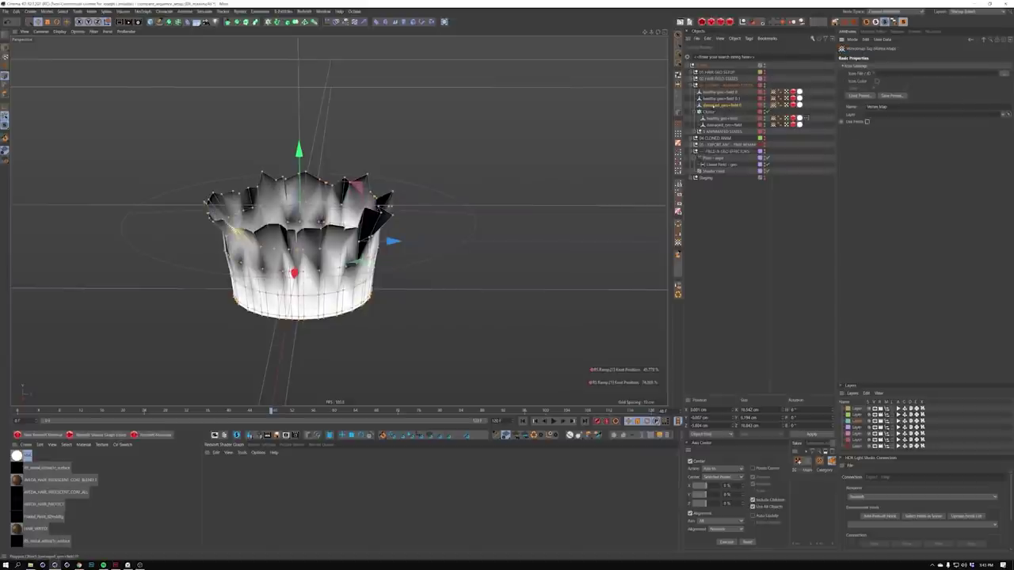
# Bake the Cloner at the next frame into a second damaged mesh copy, disable Use Fields on its vertex map and hide the copy
pyautogui.click(714, 114)
pyautogui.moveTo(723, 114); pyautogui.dragTo(704, 127)
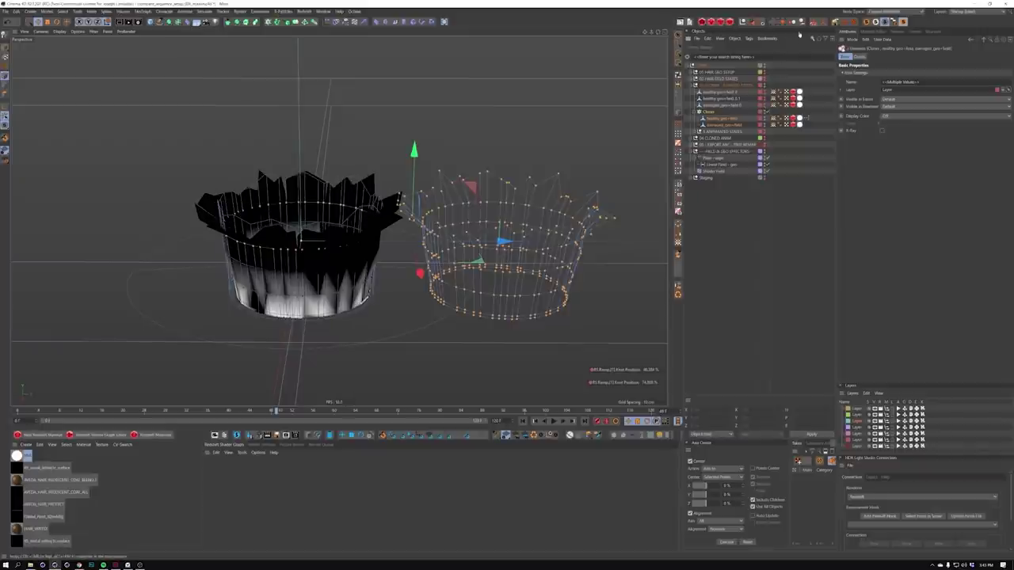
pyautogui.click(722, 106)
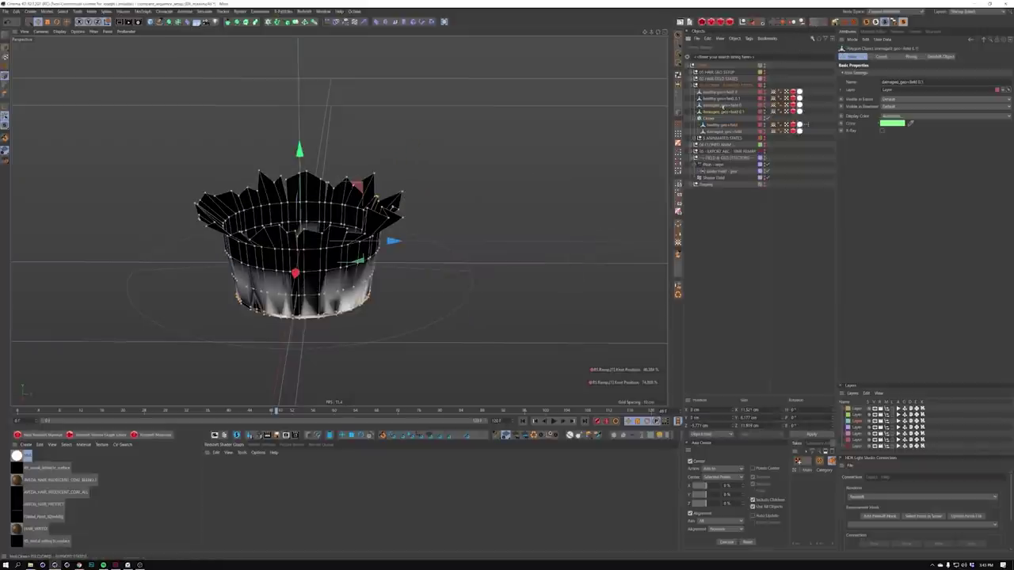
pyautogui.click(774, 111)
pyautogui.click(867, 144)
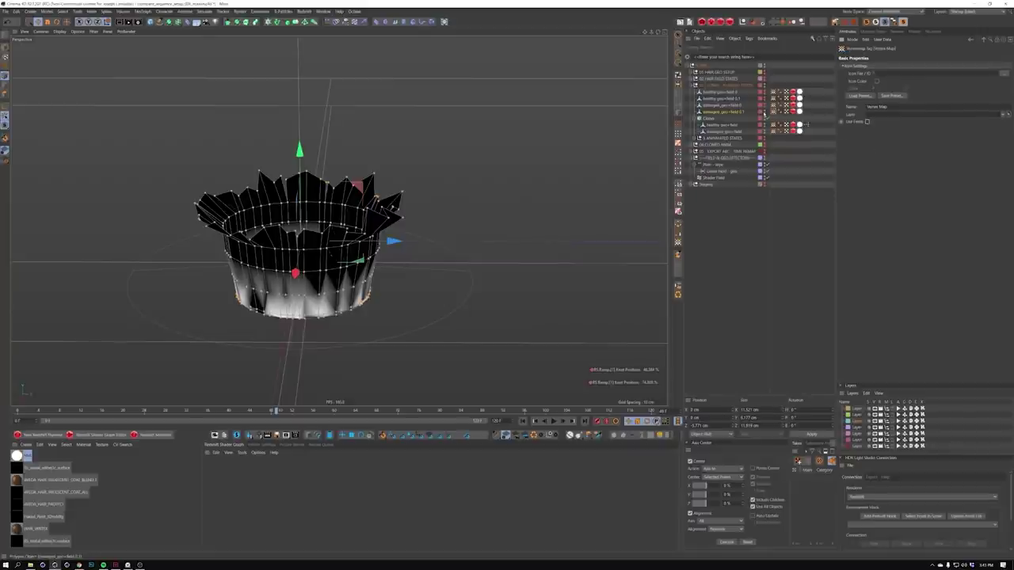
pyautogui.click(764, 113)
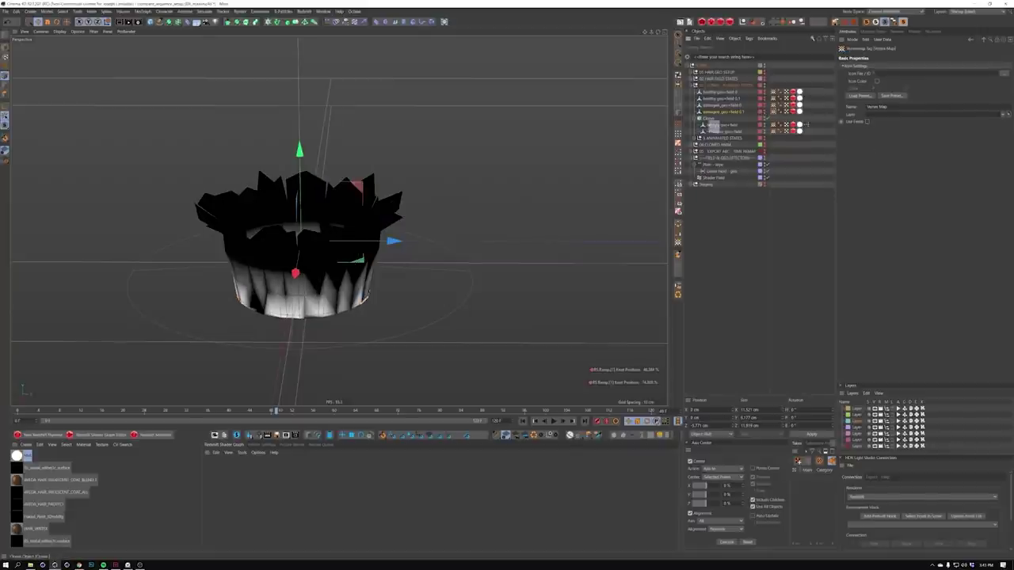
# Bake the Cloner one frame further on into a third damaged mesh copy, disable Use Fields on its vertex map and hide the copy
pyautogui.moveTo(709, 132); pyautogui.dragTo(711, 132)
pyautogui.press('g')
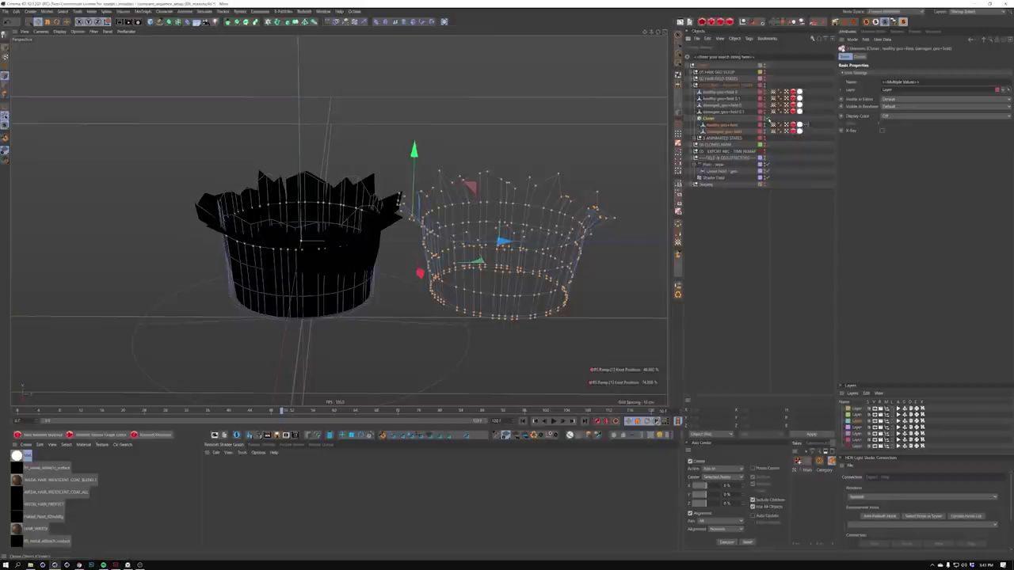
pyautogui.click(812, 22)
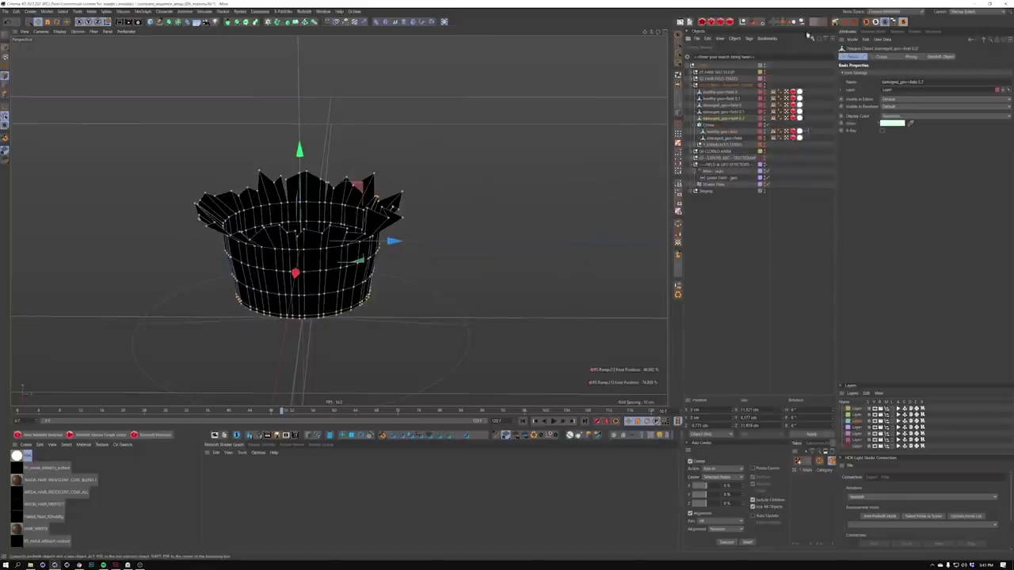
pyautogui.click(773, 119)
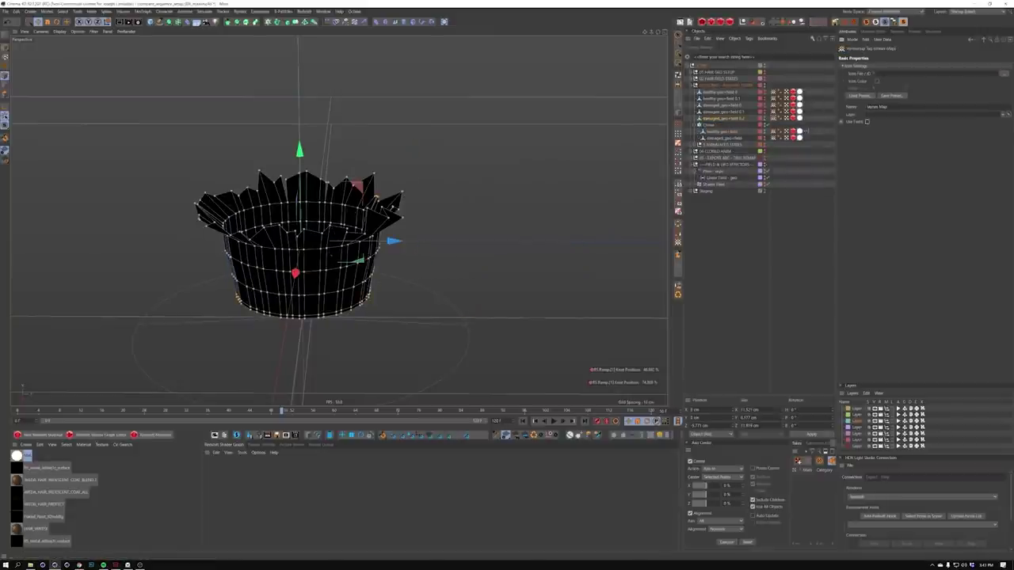
pyautogui.click(765, 119)
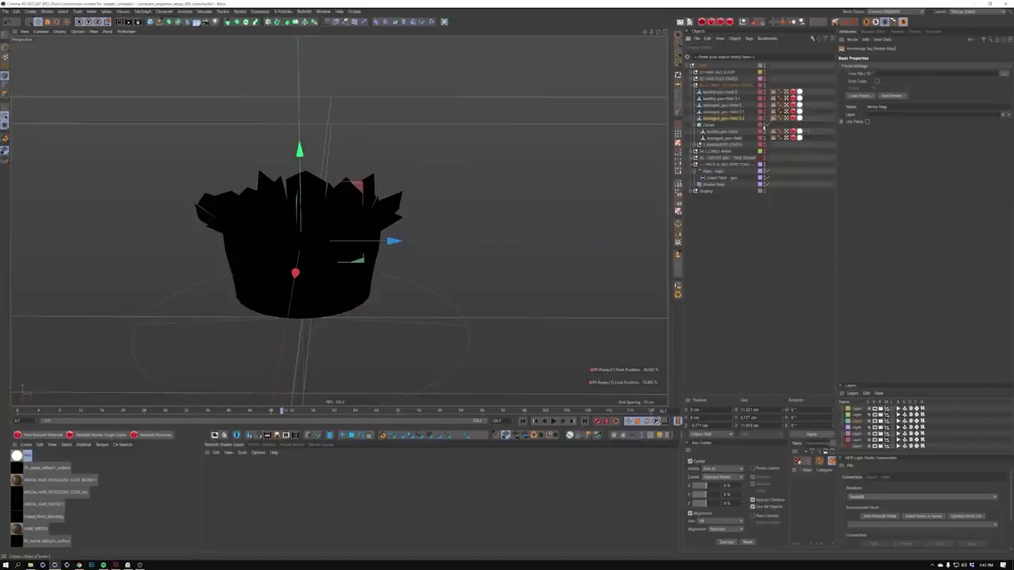
# Hide the Cloner and make all five baked mesh copies visible in the viewport
pyautogui.click(765, 126)
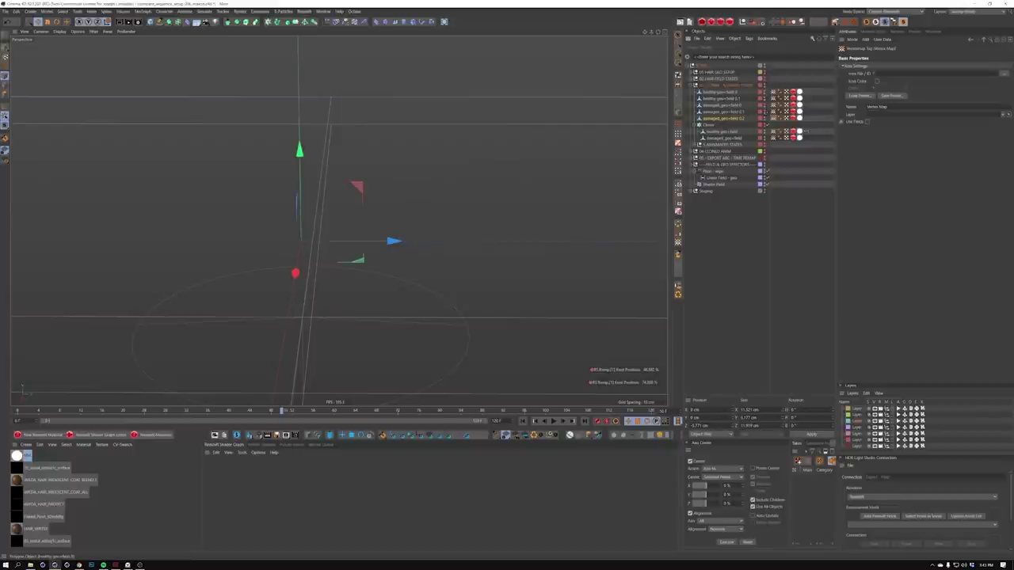
pyautogui.click(765, 123)
pyautogui.moveTo(742, 92); pyautogui.dragTo(725, 119)
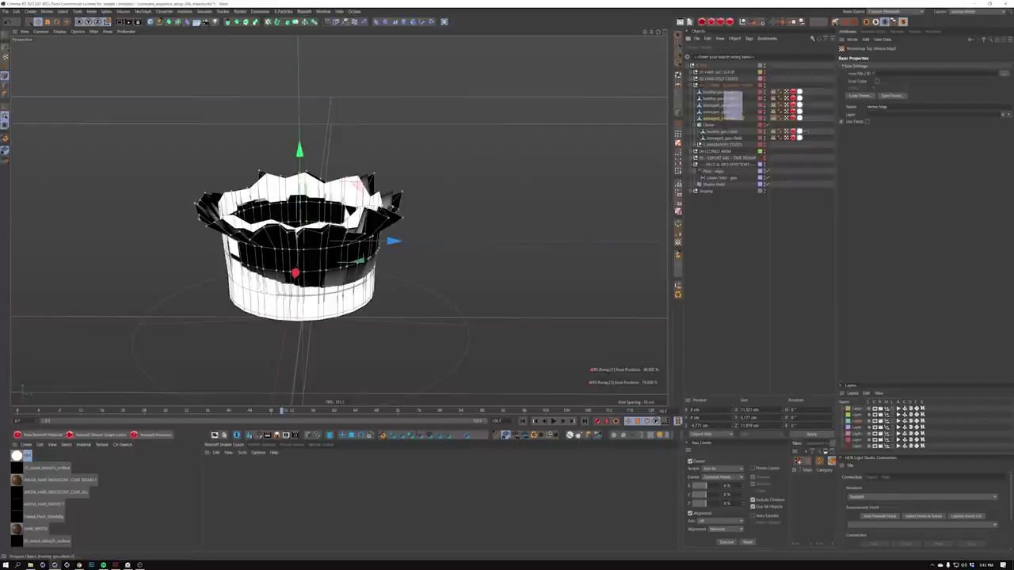
# Line up the five baked meshes side by side along Z using the Arrange tool in Linear mode
pyautogui.write('conne')
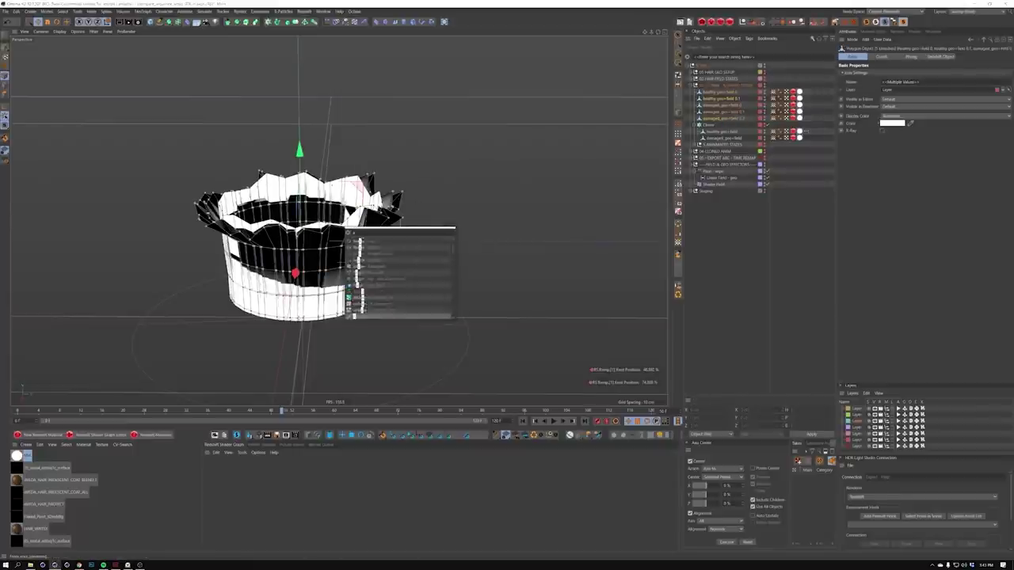
pyautogui.press('Return')
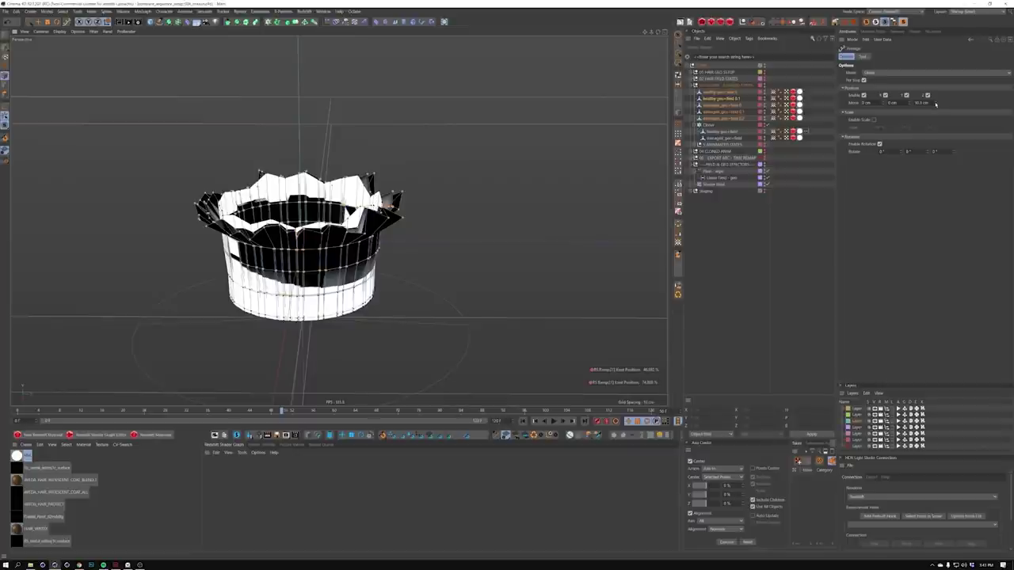
pyautogui.keyDown('shift'); pyautogui.click(860, 56); pyautogui.keyUp('shift')
pyautogui.click(857, 176)
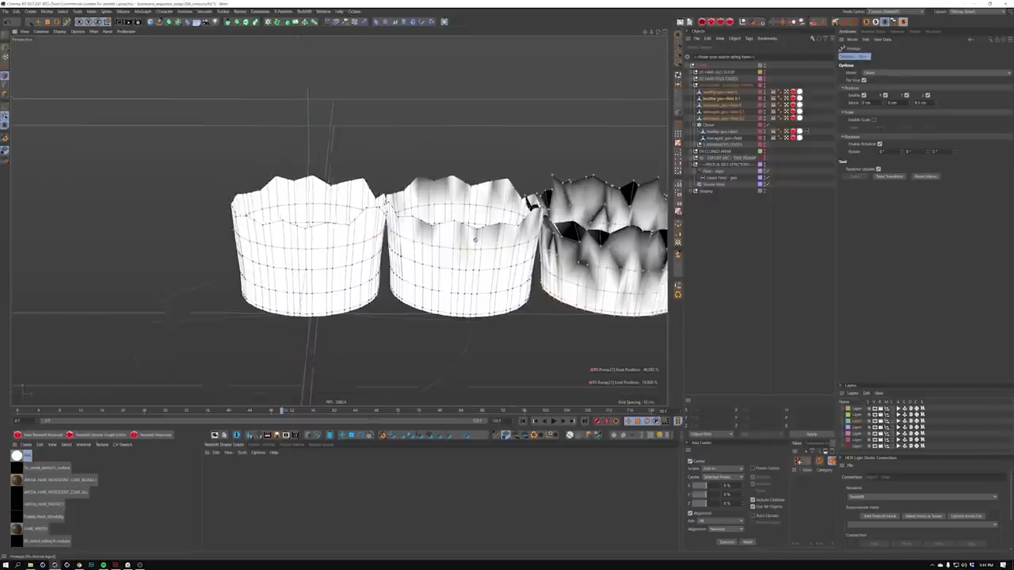
pyautogui.click(702, 224)
pyautogui.keyDown('alt'); pyautogui.moveTo(534, 219); pyautogui.dragTo(529, 218); pyautogui.keyUp('alt')
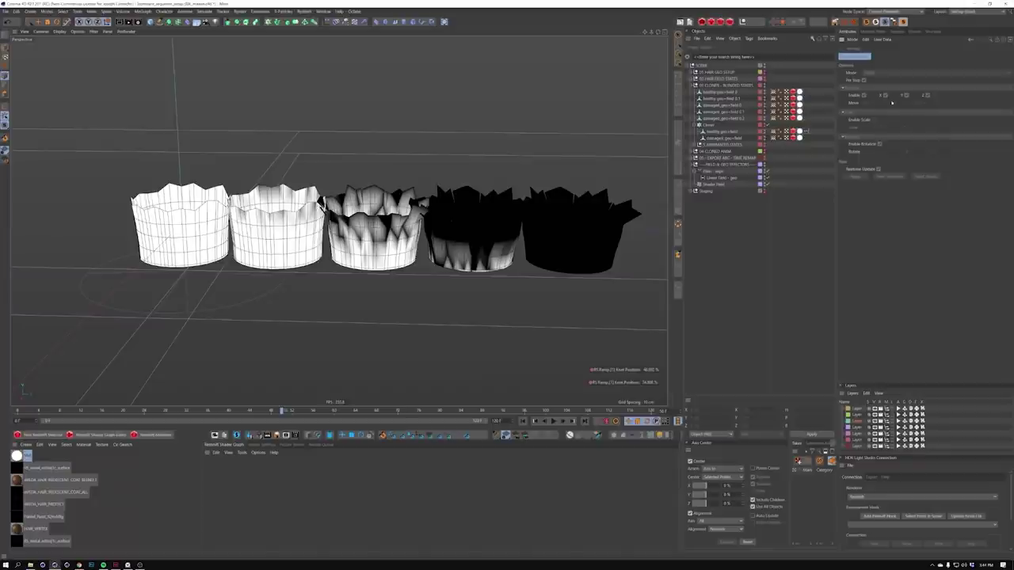
# Widen the Z spacing between the five baked meshes to about 10 cm with the Arrange tool
pyautogui.click(737, 92)
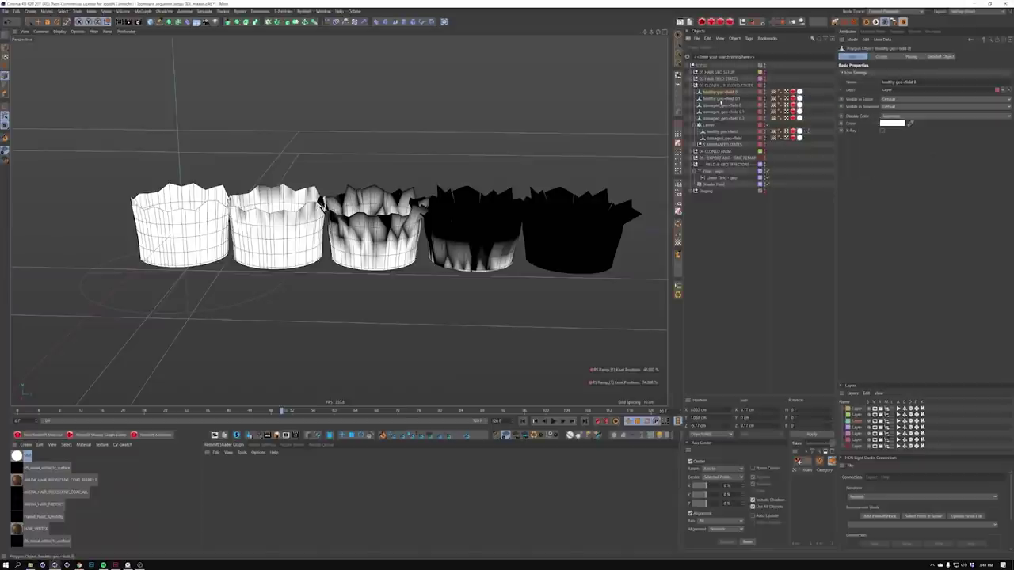
pyautogui.keyDown('shift'); pyautogui.click(740, 118); pyautogui.keyUp('shift')
pyautogui.click(772, 22)
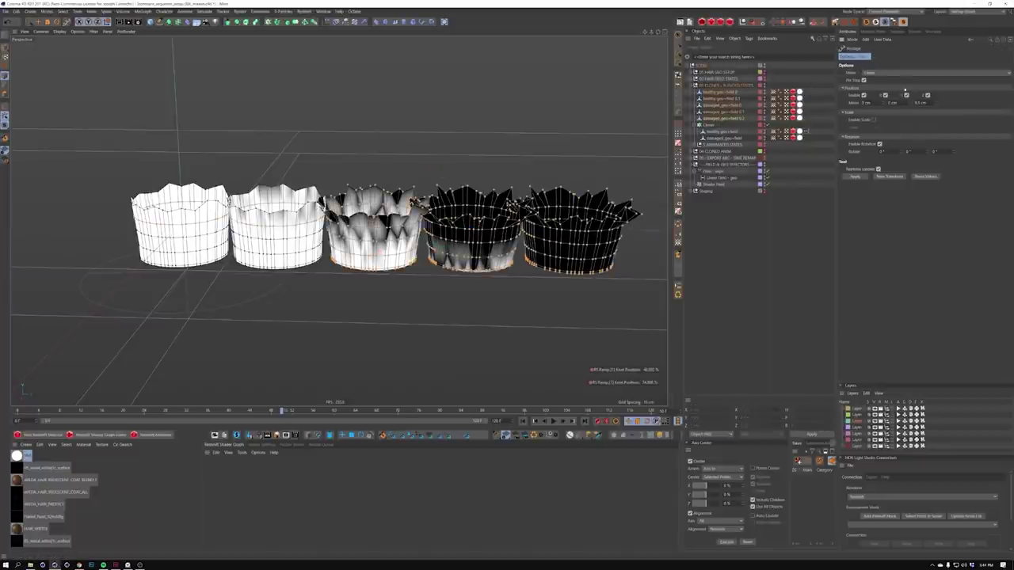
pyautogui.click(855, 176)
pyautogui.moveTo(937, 103); pyautogui.dragTo(936, 105)
pyautogui.keyDown('alt'); pyautogui.moveTo(364, 202); pyautogui.dragTo(338, 225); pyautogui.keyUp('alt')
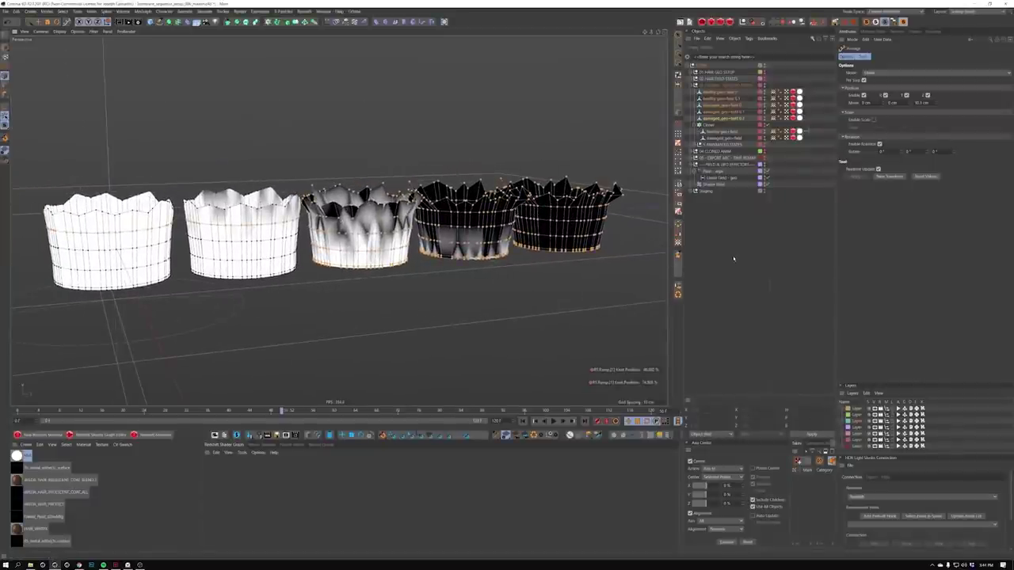
pyautogui.click(730, 258)
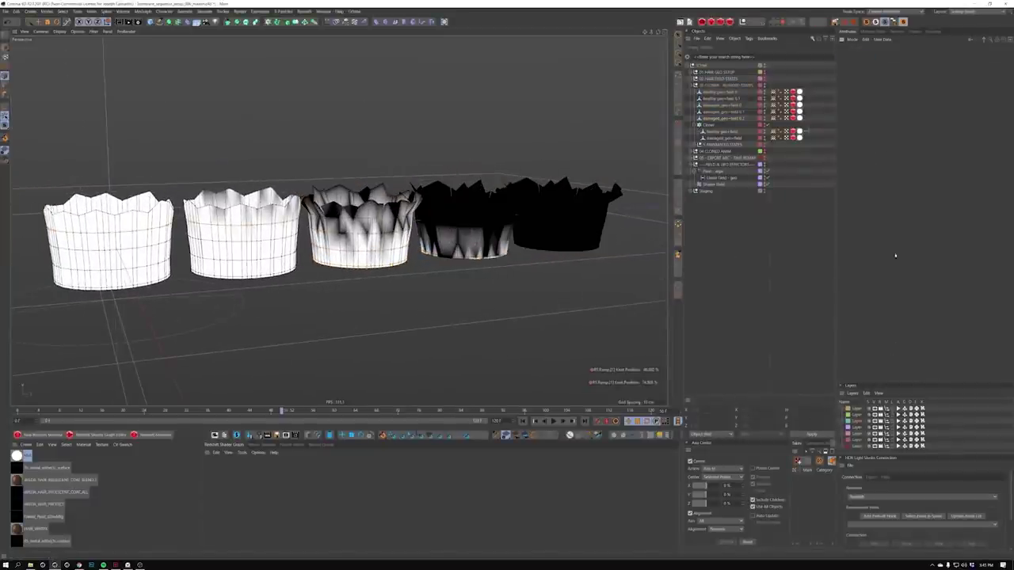
# Hide the 03 Cloner - Blended States group, expand the 04 Cloned Anim group and make it visible in the viewport
pyautogui.click(695, 85)
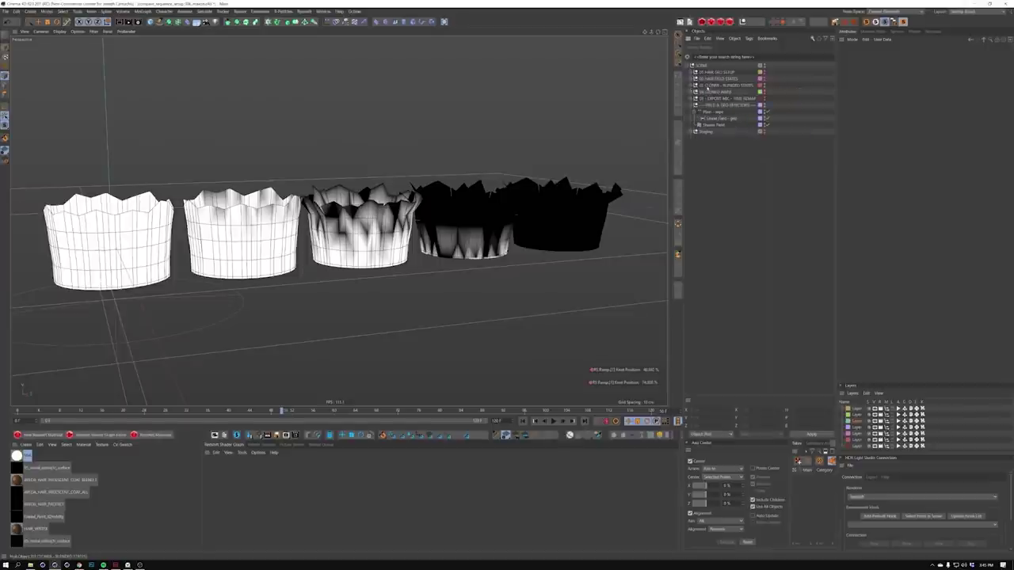
pyautogui.click(765, 84)
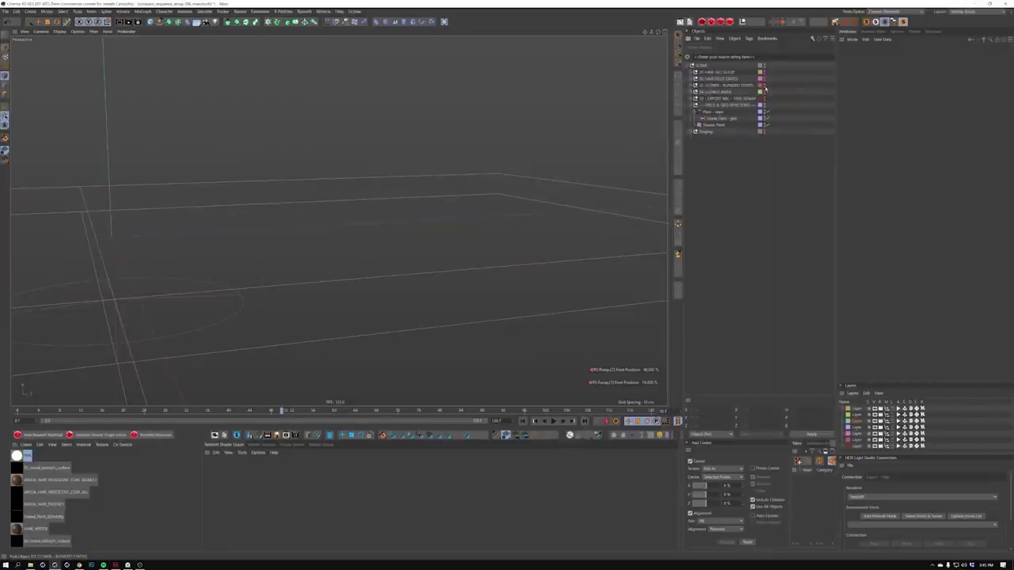
pyautogui.click(692, 92)
pyautogui.click(696, 98)
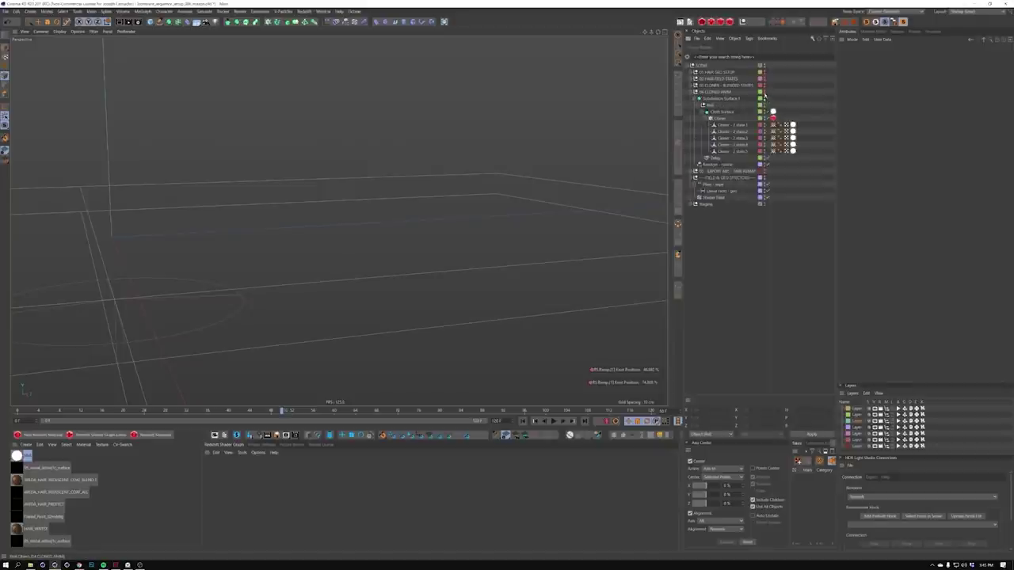
pyautogui.click(764, 95)
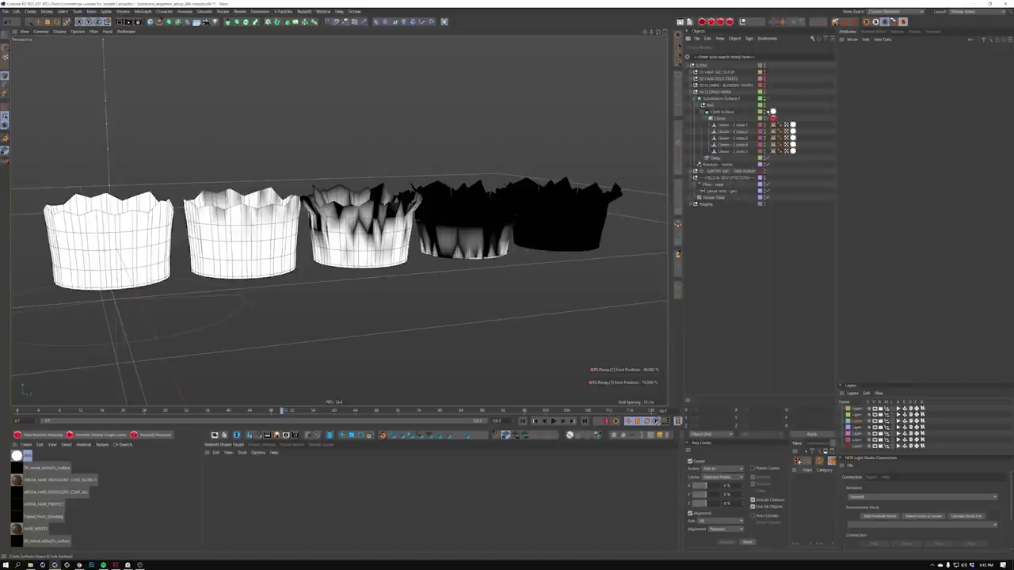
# Examine the five state meshes nested under the animation Cloner one by one, from healthy to fully damaged
pyautogui.moveTo(424, 208)
pyautogui.keyDown('alt'); pyautogui.mouseDown()
pyautogui.moveTo(389, 270)
pyautogui.moveTo(561, 168)
pyautogui.mouseUp(); pyautogui.keyUp('alt')
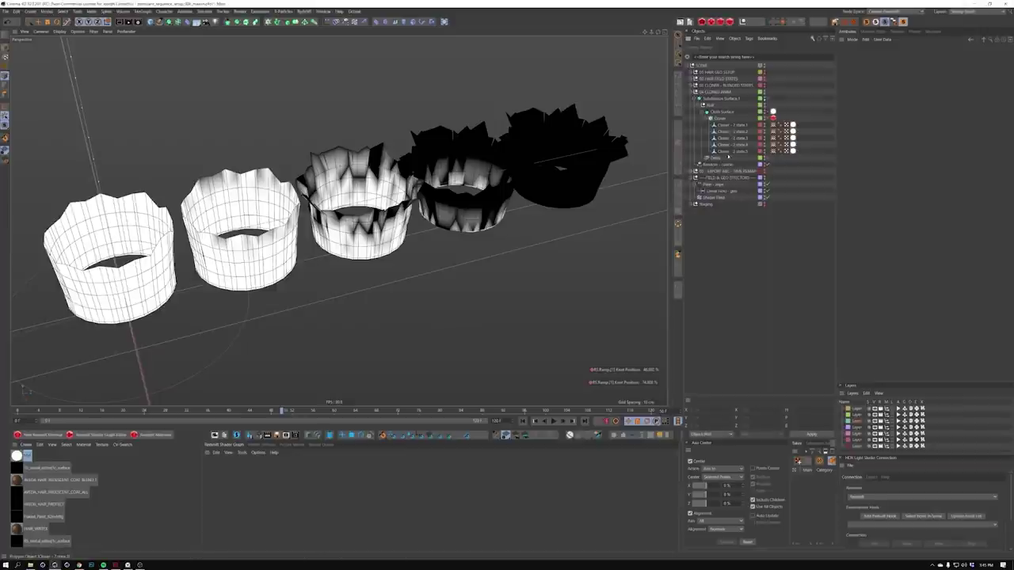
pyautogui.keyDown('alt'); pyautogui.moveTo(564, 207); pyautogui.dragTo(569, 187); pyautogui.keyUp('alt')
pyautogui.press('e')
pyautogui.click(725, 125)
pyautogui.click(725, 132)
pyautogui.click(725, 138)
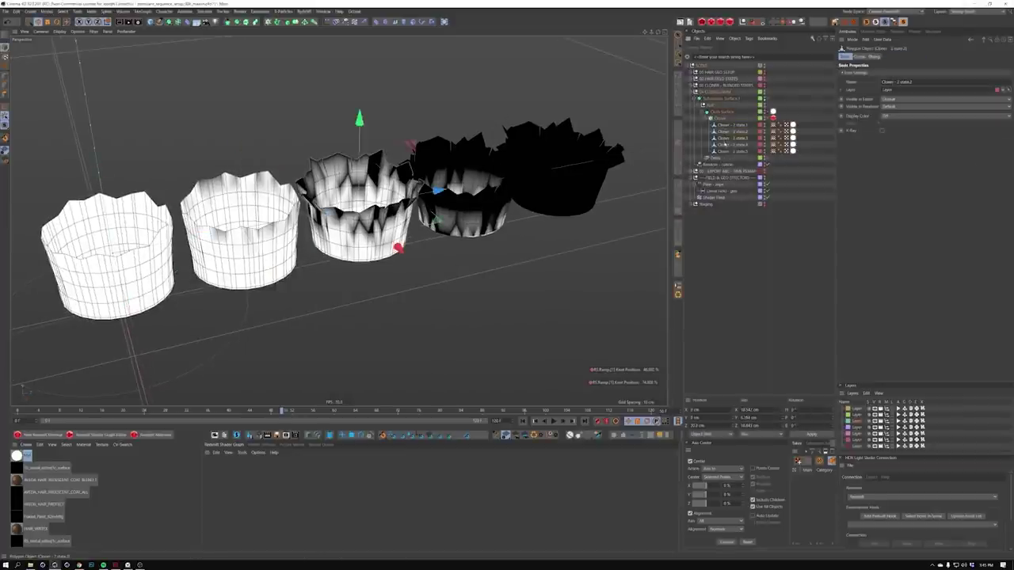
pyautogui.click(725, 144)
pyautogui.click(725, 150)
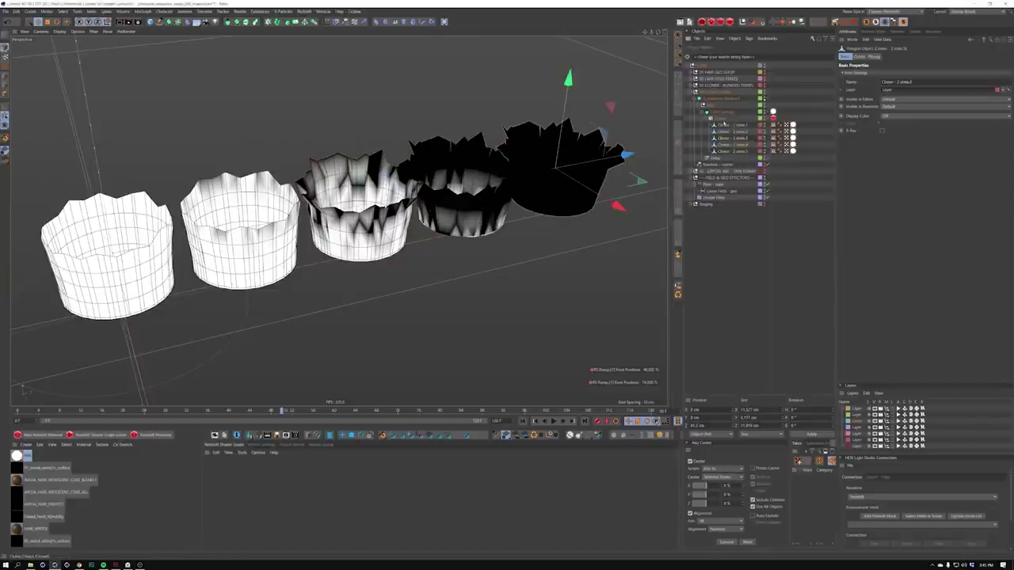
# Set the animation Cloner's count to 1, enable the Cloner and return to the first frame
pyautogui.click(721, 118)
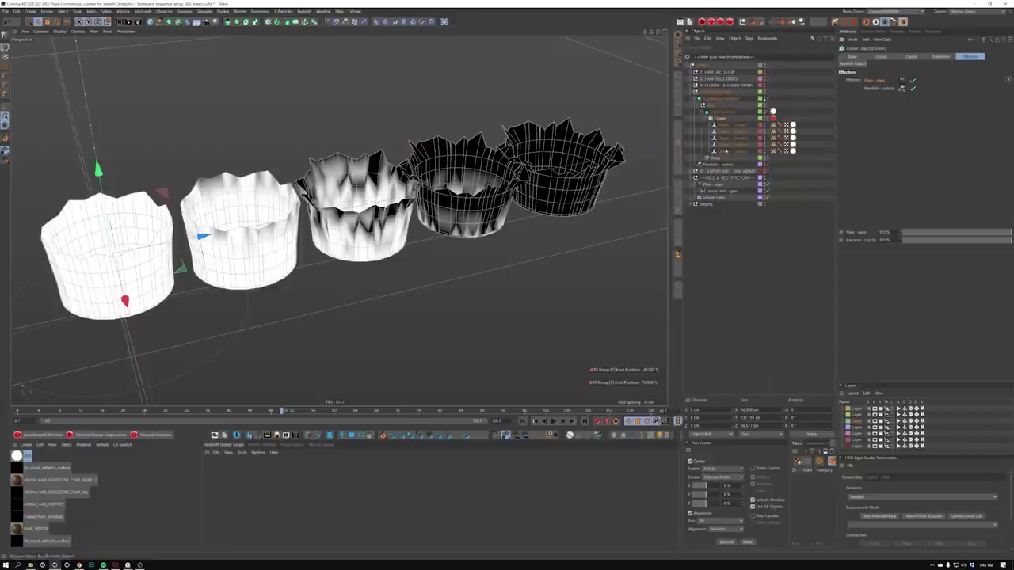
pyautogui.click(910, 56)
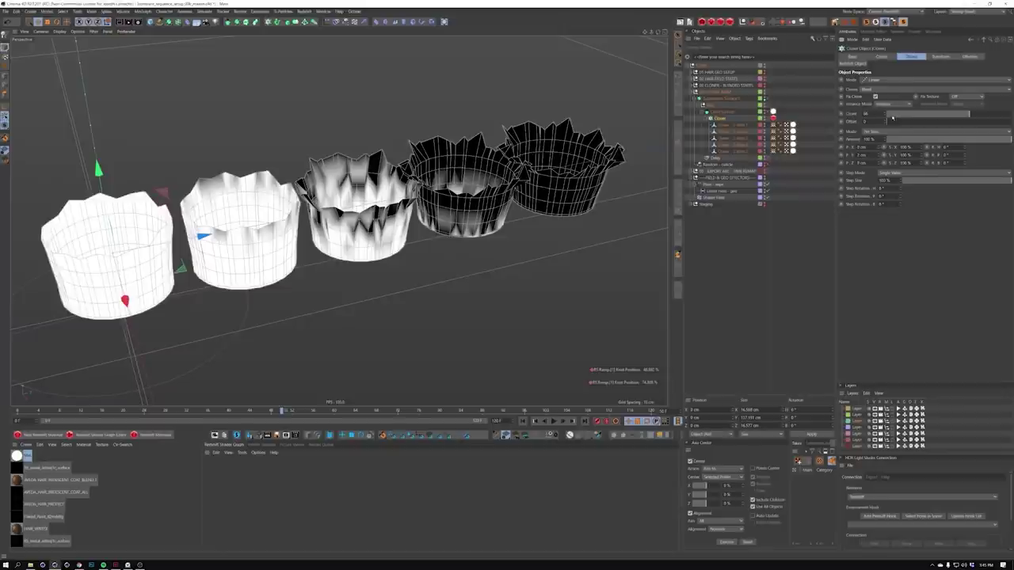
pyautogui.click(875, 241)
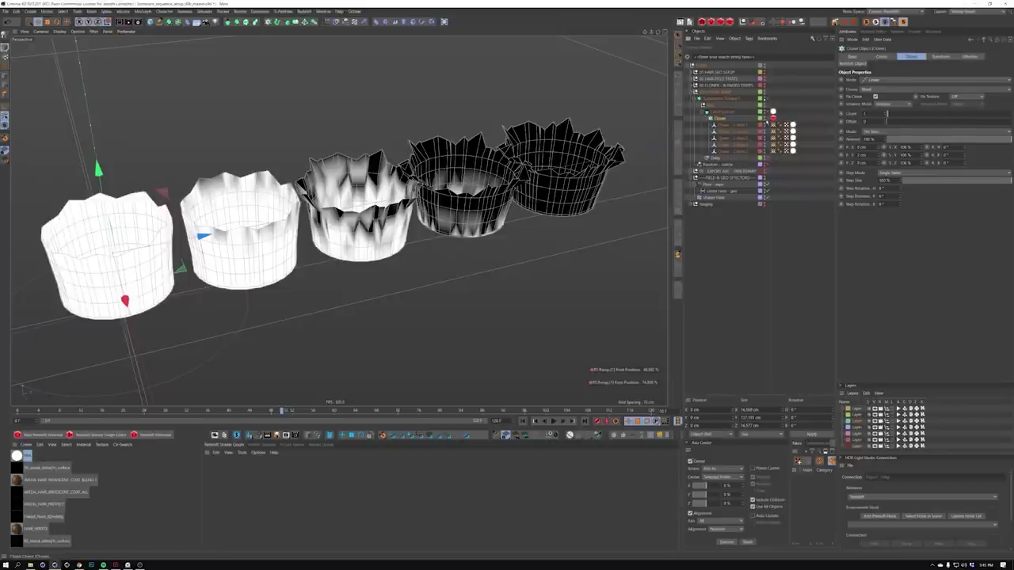
pyautogui.click(767, 118)
pyautogui.moveTo(339, 221)
pyautogui.keyDown('alt'); pyautogui.mouseDown()
pyautogui.moveTo(310, 197)
pyautogui.moveTo(292, 255)
pyautogui.mouseUp(); pyautogui.keyUp('alt')
pyautogui.click(523, 421)
pyautogui.keyDown('alt'); pyautogui.moveTo(295, 239); pyautogui.dragTo(379, 251, button='middle'); pyautogui.keyUp('alt')
pyautogui.keyDown('alt'); pyautogui.moveTo(378, 251); pyautogui.dragTo(345, 235); pyautogui.keyUp('alt')
pyautogui.keyDown('alt'); pyautogui.moveTo(345, 236); pyautogui.dragTo(355, 216, button='middle'); pyautogui.keyUp('alt')
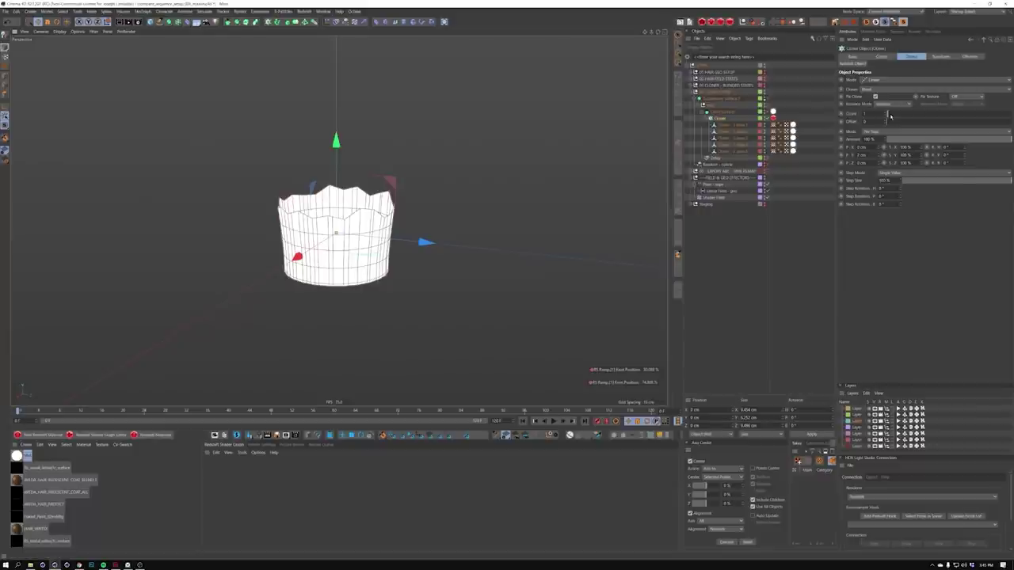
# Raise the Cloner's count until the stacked cuticle clones form a tall hair strand
pyautogui.keyDown('alt'); pyautogui.moveTo(425, 184); pyautogui.dragTo(392, 183, button='right'); pyautogui.keyUp('alt')
pyautogui.keyDown('alt'); pyautogui.moveTo(392, 182); pyautogui.dragTo(339, 290, button='middle'); pyautogui.keyUp('alt')
pyautogui.moveTo(888, 115); pyautogui.dragTo(917, 117)
pyautogui.keyDown('alt'); pyautogui.moveTo(373, 182); pyautogui.dragTo(369, 264, button='middle'); pyautogui.keyUp('alt')
pyautogui.keyDown('alt'); pyautogui.moveTo(370, 264); pyautogui.dragTo(346, 241, button='right'); pyautogui.keyUp('alt')
pyautogui.moveTo(912, 115); pyautogui.dragTo(931, 116)
pyautogui.keyDown('alt'); pyautogui.moveTo(323, 221); pyautogui.dragTo(337, 392, button='middle'); pyautogui.keyUp('alt')
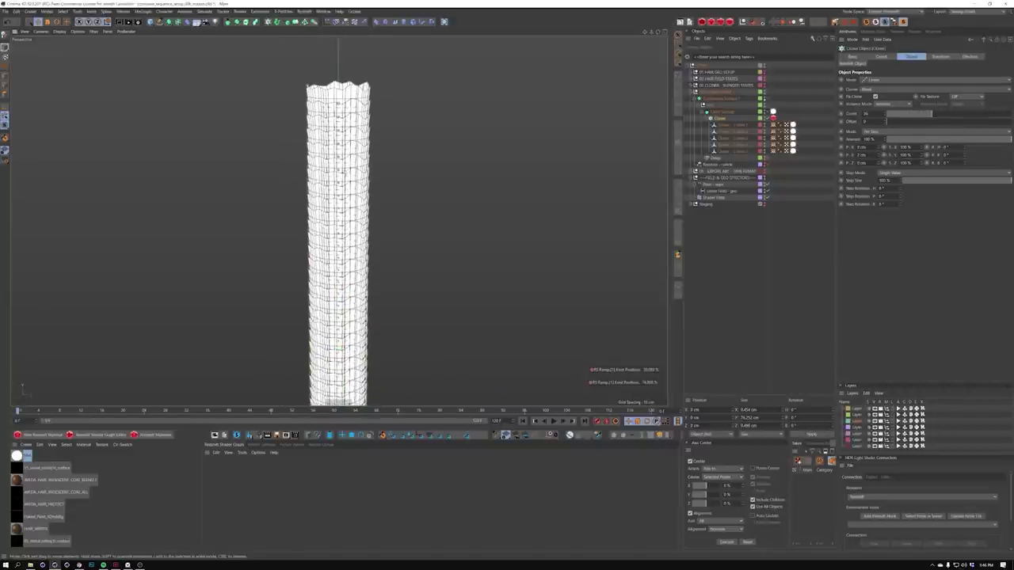
pyautogui.keyDown('alt'); pyautogui.moveTo(342, 154); pyautogui.dragTo(372, 149, button='right'); pyautogui.keyUp('alt')
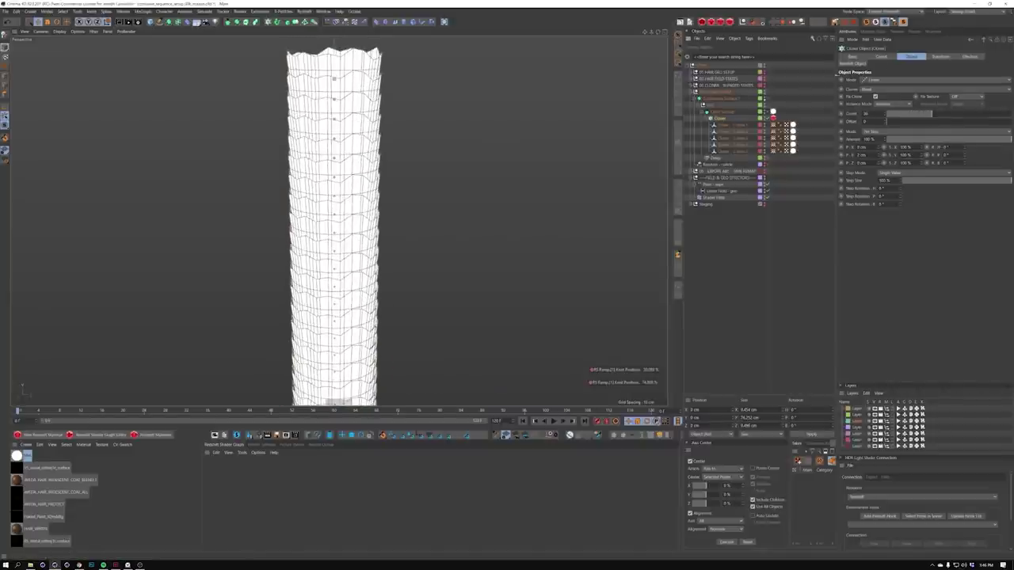
# Set Modify Clone to 100% on the Cloner's Plain - wipe effector and scrub the timeline to check the healthy-to-damaged wipe
pyautogui.click(970, 56)
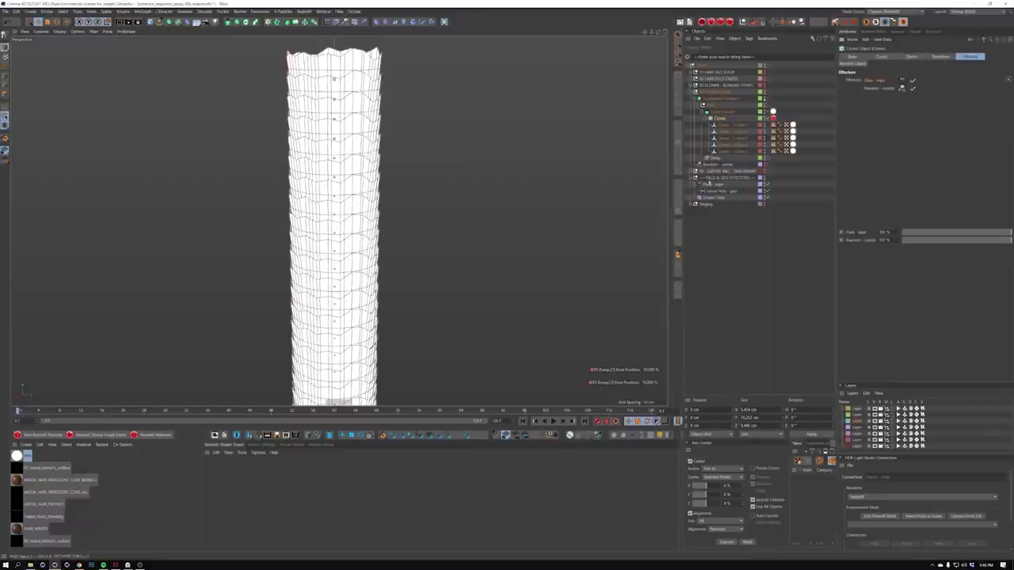
pyautogui.click(714, 185)
pyautogui.moveTo(925, 160)
pyautogui.mouseDown()
pyautogui.moveTo(911, 160)
pyautogui.moveTo(1010, 159)
pyautogui.mouseUp()
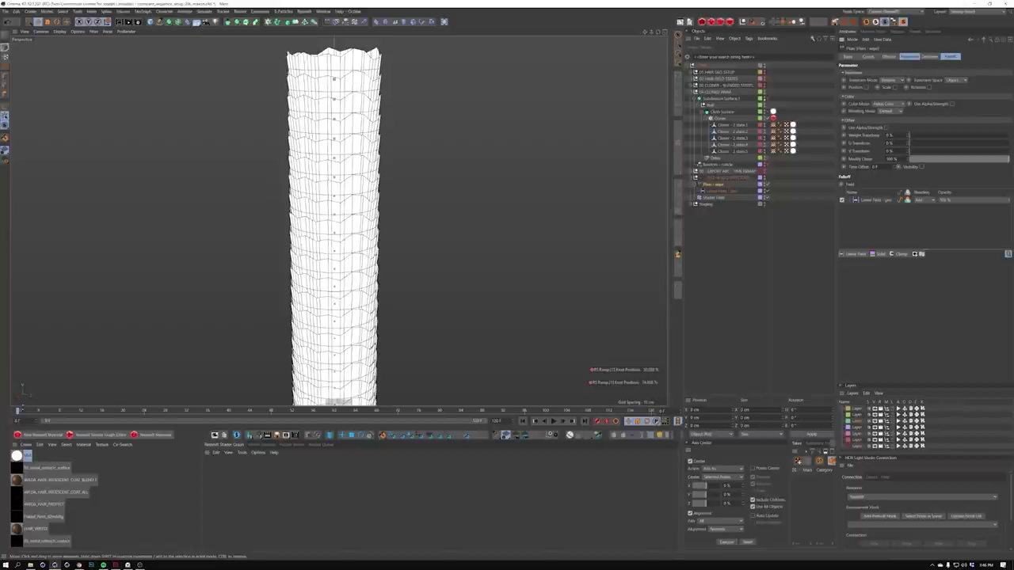
pyautogui.scroll(-10, 265, 135)
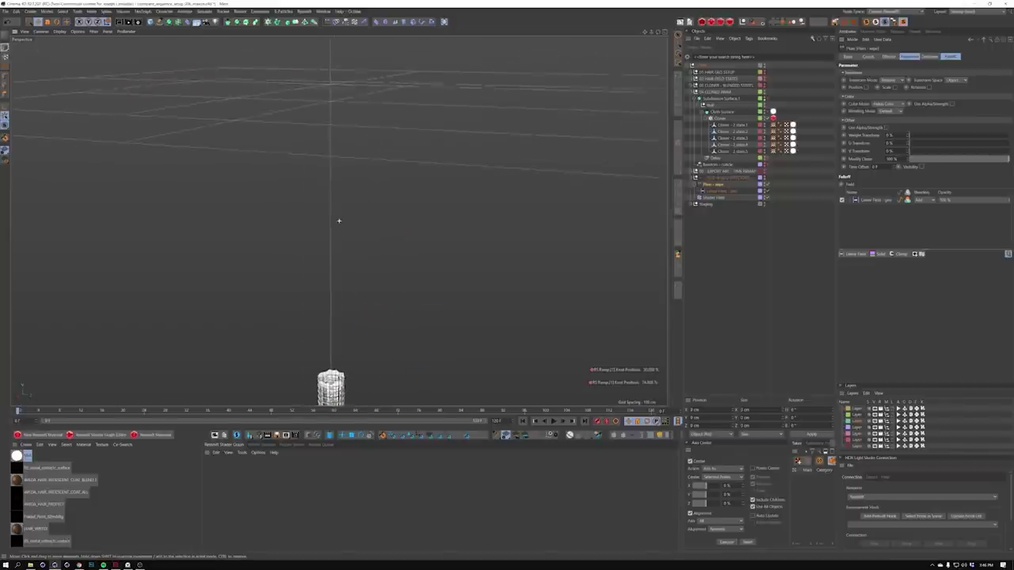
pyautogui.scroll(10, 339, 221)
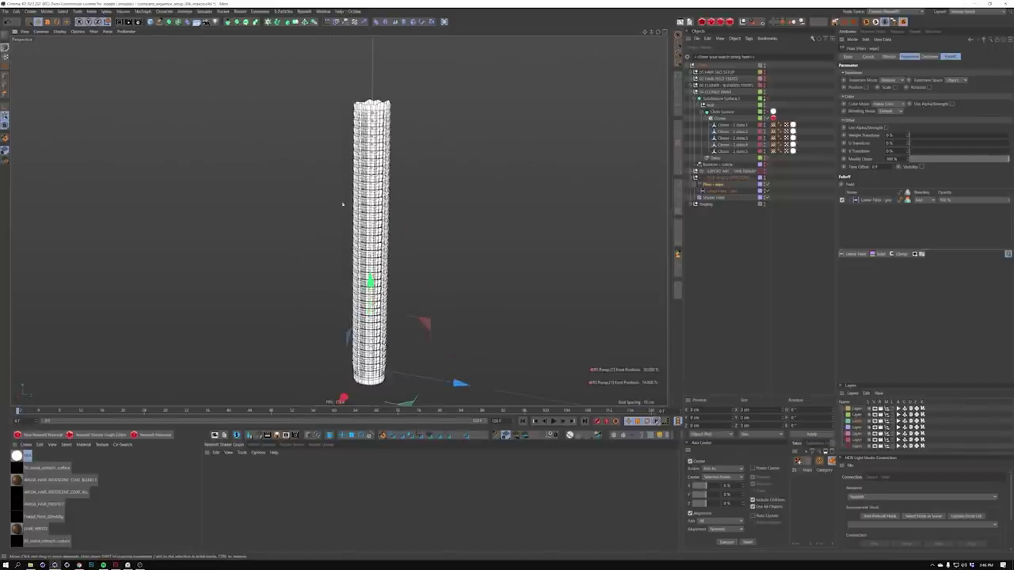
pyautogui.moveTo(78, 414); pyautogui.dragTo(193, 410)
pyautogui.scroll(3, 404, 181)
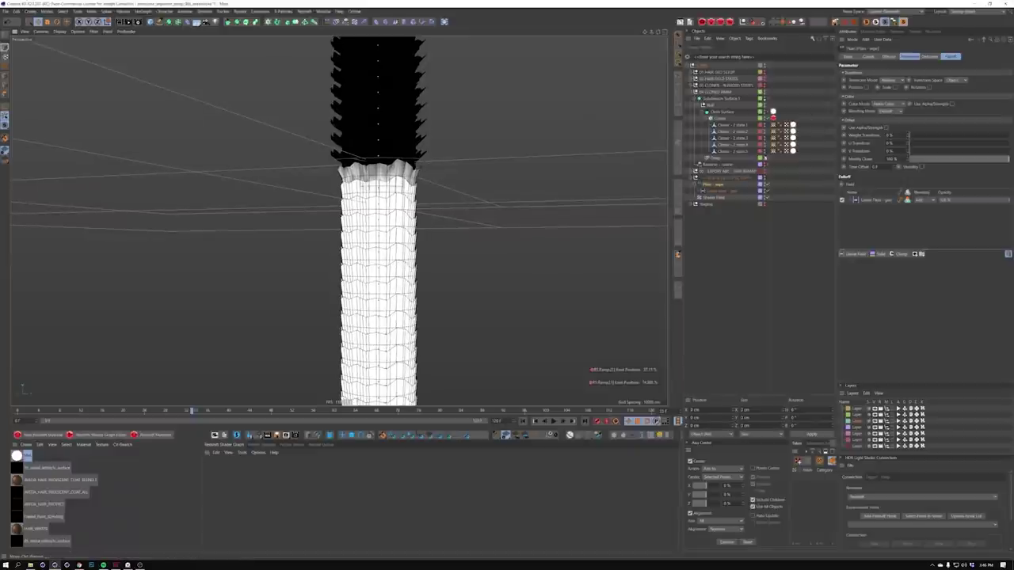
# Increase the length of the linear field driving the wipe to soften the transition, and check it at a neighbouring frame
pyautogui.click(725, 191)
pyautogui.moveTo(895, 82); pyautogui.dragTo(896, 76)
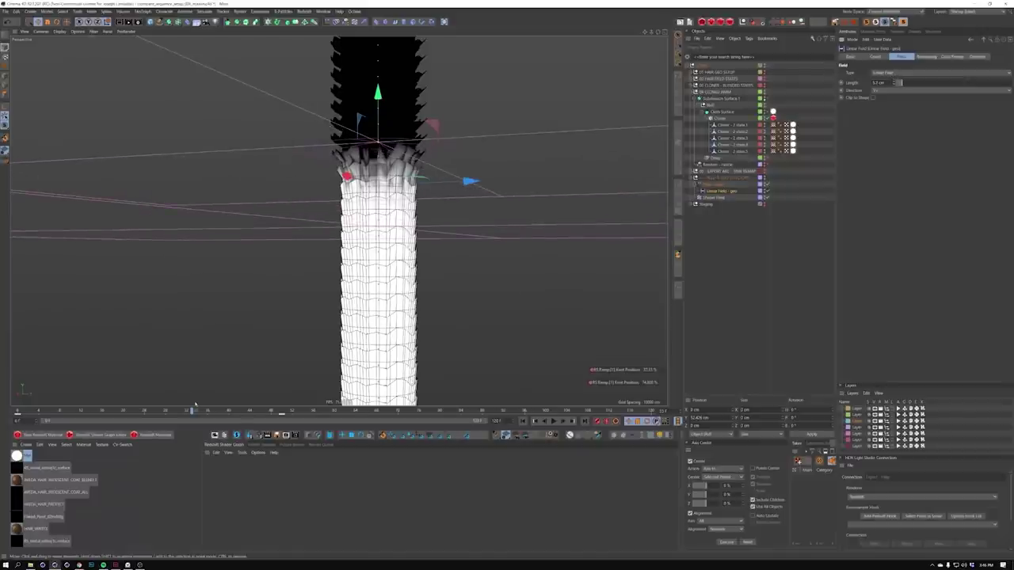
pyautogui.moveTo(195, 412)
pyautogui.mouseDown()
pyautogui.moveTo(226, 412)
pyautogui.moveTo(198, 414)
pyautogui.mouseUp()
# Enable the Cloth Surface around the Cloner to give the cuticle clones thickness
pyautogui.click(719, 119)
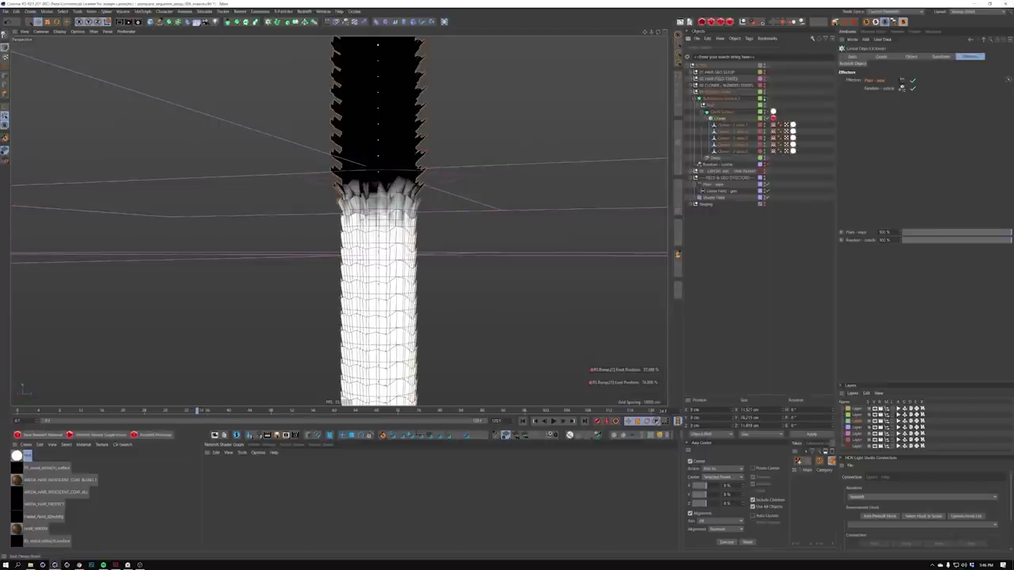
pyautogui.click(396, 150)
pyautogui.keyDown('alt'); pyautogui.moveTo(396, 150); pyautogui.dragTo(387, 173); pyautogui.keyUp('alt')
pyautogui.moveTo(388, 172)
pyautogui.keyDown('alt'); pyautogui.mouseDown(button='right')
pyautogui.moveTo(456, 140)
pyautogui.moveTo(417, 152)
pyautogui.mouseUp(button='right'); pyautogui.keyUp('alt')
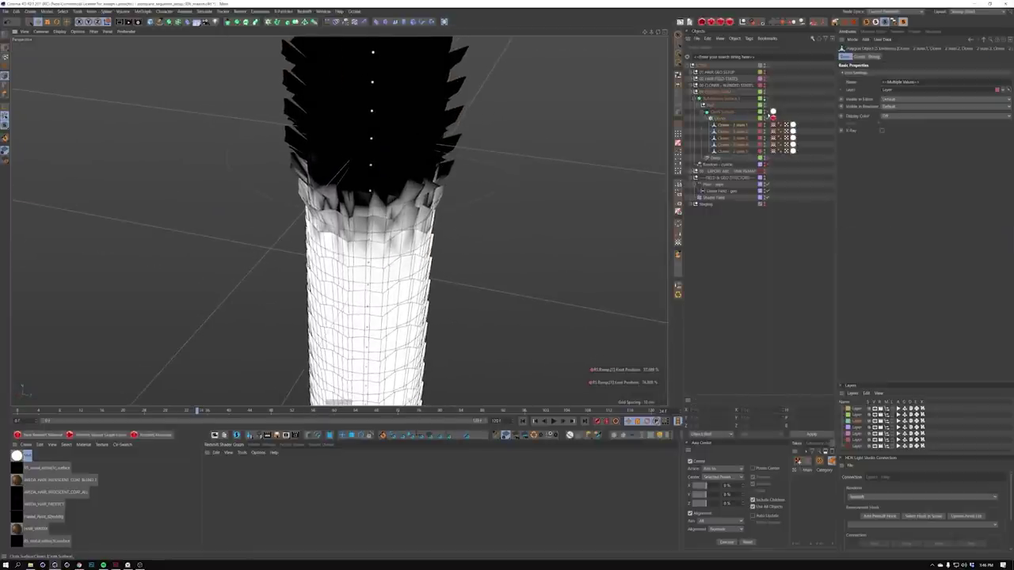
pyautogui.click(767, 113)
pyautogui.keyDown('alt'); pyautogui.moveTo(426, 216); pyautogui.dragTo(491, 202, button='right'); pyautogui.keyUp('alt')
pyautogui.moveTo(491, 202)
pyautogui.keyDown('alt'); pyautogui.mouseDown()
pyautogui.moveTo(432, 237)
pyautogui.moveTo(491, 207)
pyautogui.mouseUp(); pyautogui.keyUp('alt')
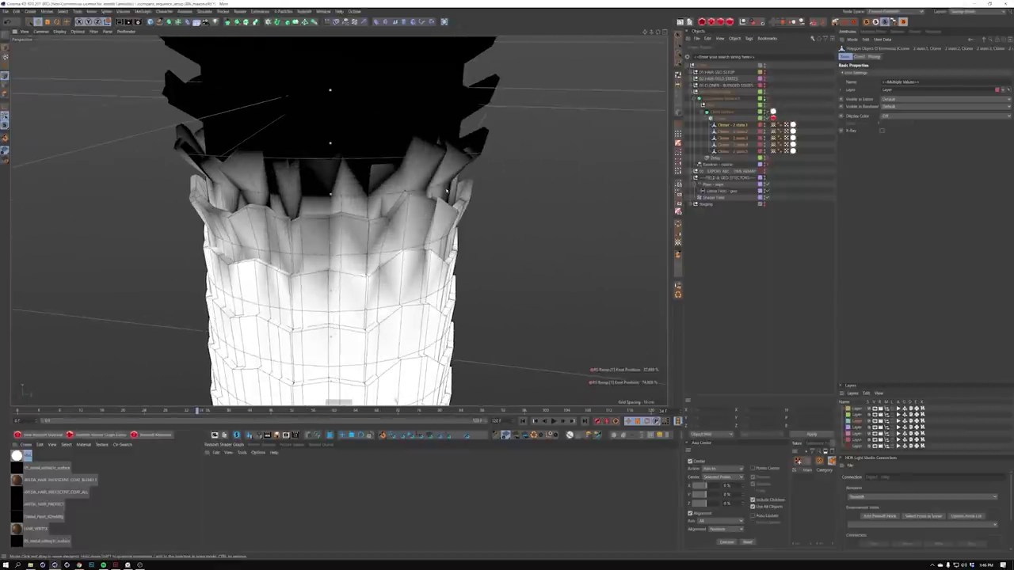
# Preview the cuticle transition with the Subdivision Surface enabled, and switch it back off
pyautogui.click(768, 99)
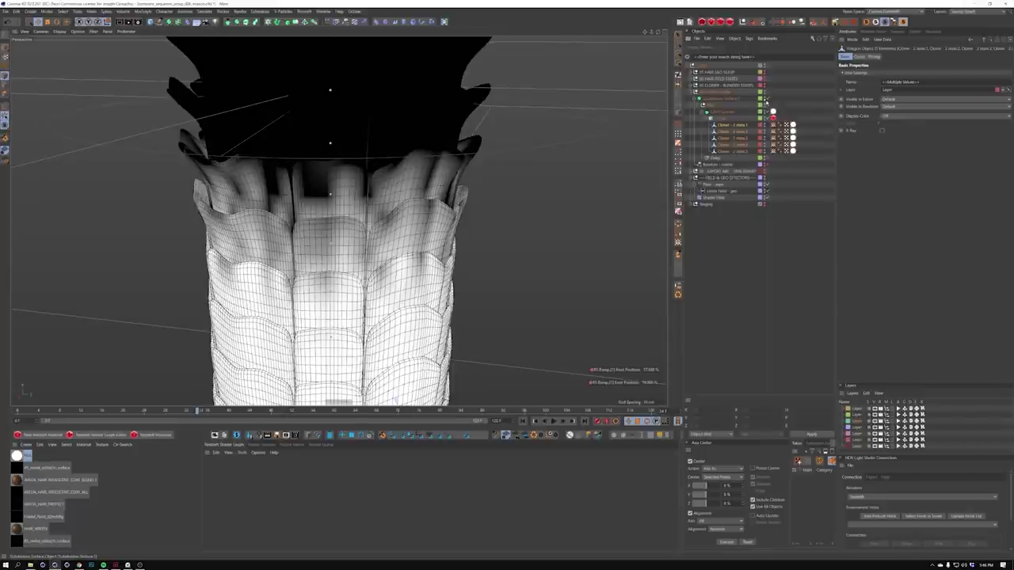
pyautogui.keyDown('alt'); pyautogui.moveTo(381, 209); pyautogui.dragTo(373, 248); pyautogui.keyUp('alt')
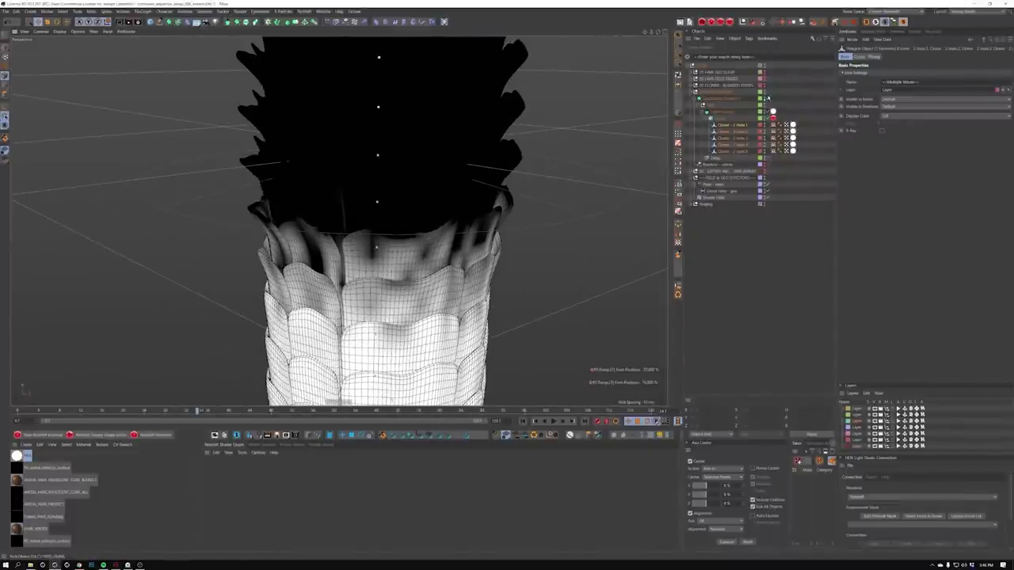
pyautogui.click(766, 99)
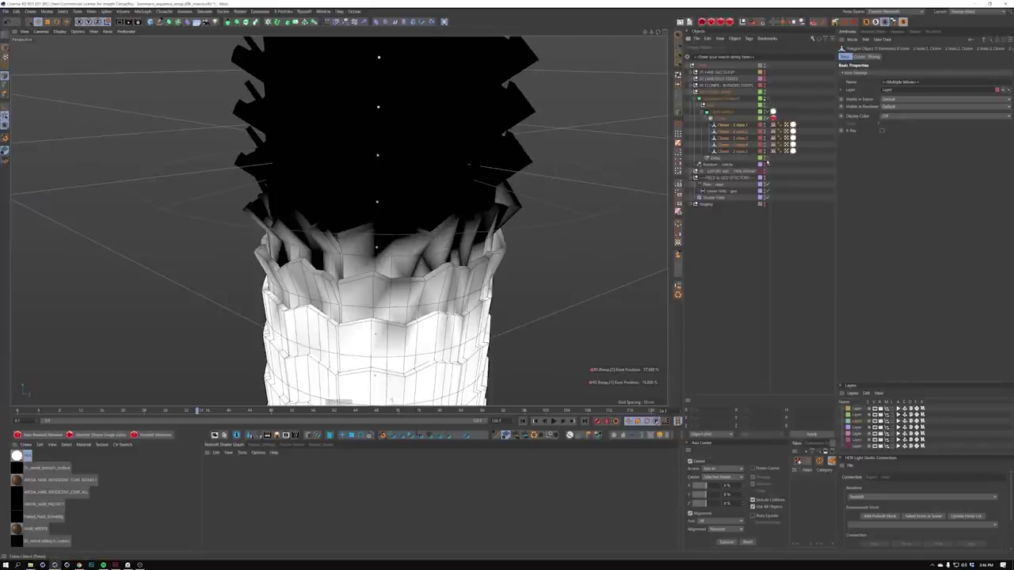
# Enable the deformer beneath the Cloner and the Random - cuticle effector, and check the varied cuticles with the Subdivision Surface on
pyautogui.click(767, 158)
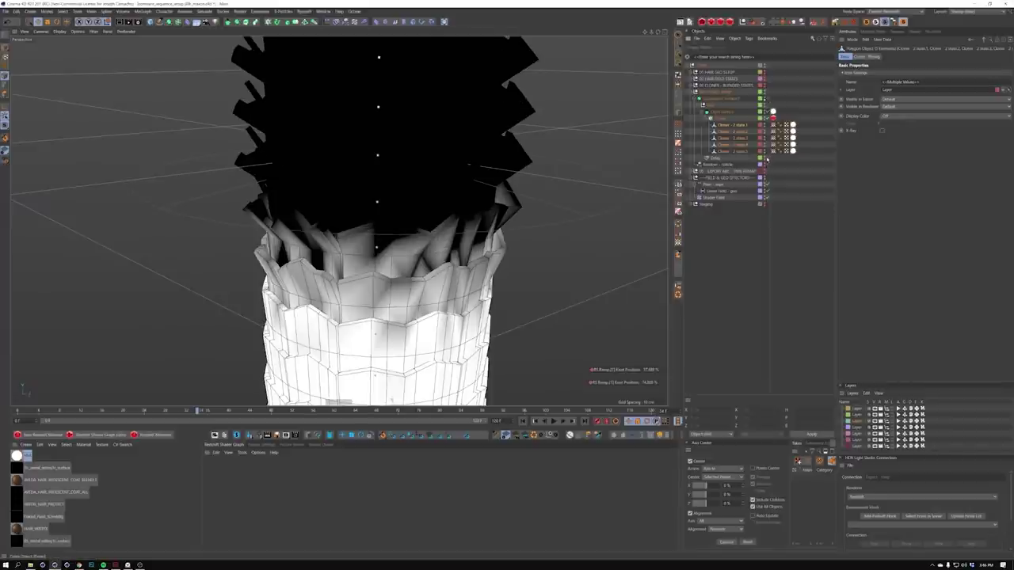
pyautogui.click(767, 99)
pyautogui.click(767, 165)
pyautogui.keyDown('alt'); pyautogui.moveTo(431, 209); pyautogui.dragTo(507, 150); pyautogui.keyUp('alt')
pyautogui.keyDown('alt'); pyautogui.moveTo(395, 66); pyautogui.dragTo(361, 119); pyautogui.keyUp('alt')
pyautogui.click(719, 165)
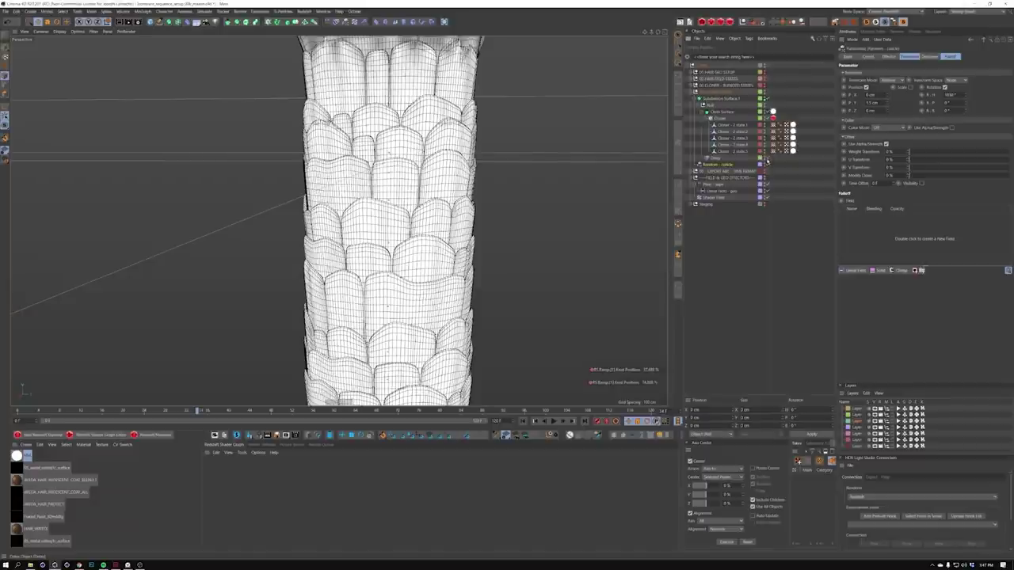
# Disable the Subdivision Surface and play the strand's damage wipe animation from the first frame
pyautogui.click(767, 99)
pyautogui.keyDown('alt'); pyautogui.moveTo(432, 168); pyautogui.dragTo(357, 170, button='right'); pyautogui.keyUp('alt')
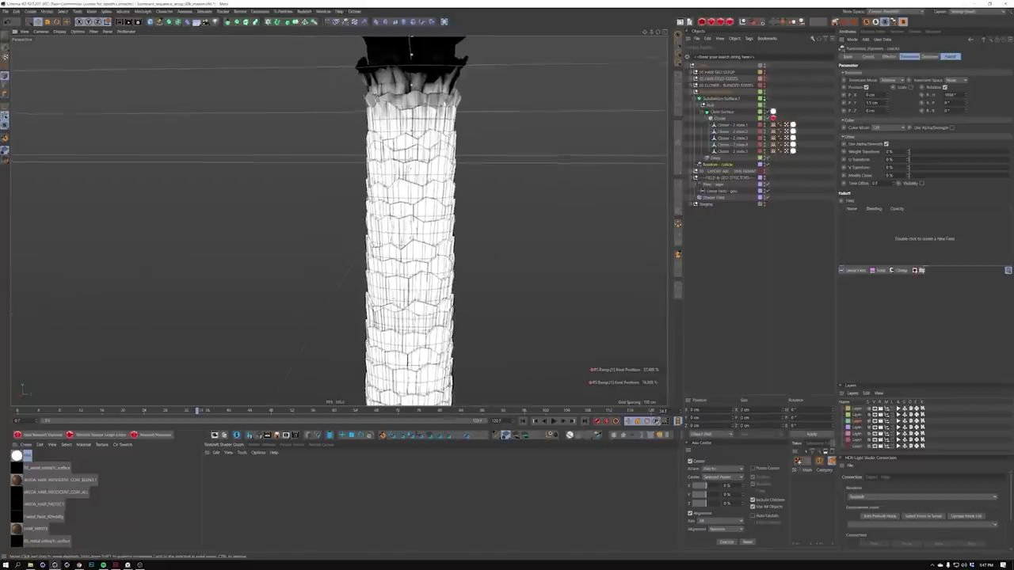
pyautogui.keyDown('alt'); pyautogui.moveTo(419, 168); pyautogui.dragTo(387, 280, button='middle'); pyautogui.keyUp('alt')
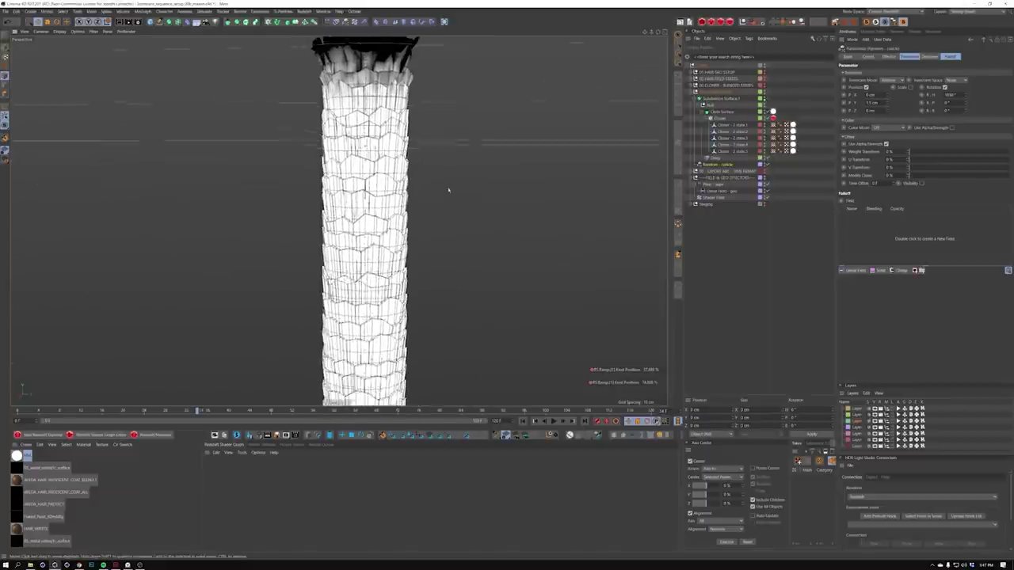
pyautogui.keyDown('alt'); pyautogui.moveTo(448, 190); pyautogui.dragTo(458, 249, button='middle'); pyautogui.keyUp('alt')
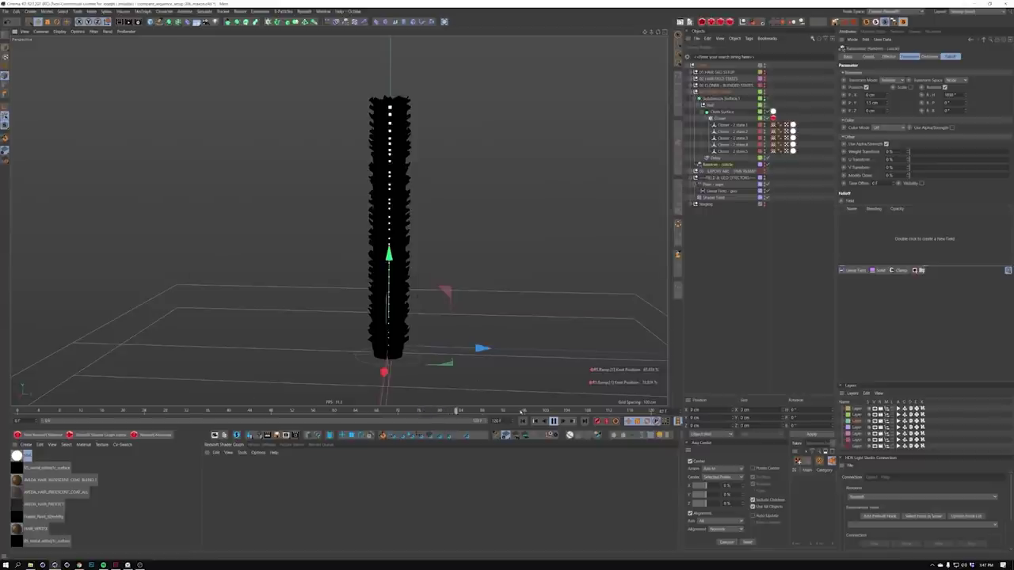
pyautogui.click(523, 421)
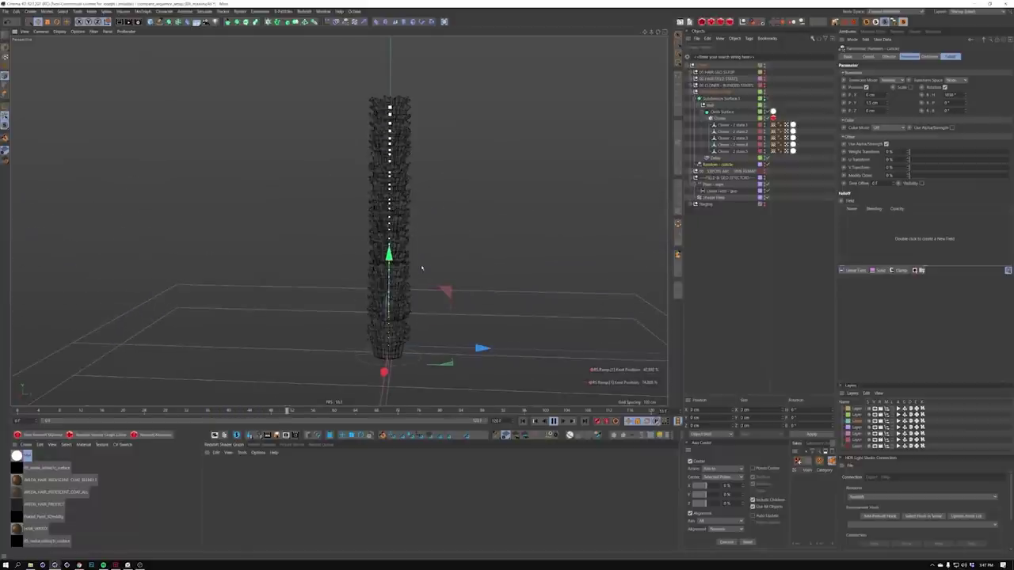
# Replay the strand's damage wipe from the first frame with the viewport set to Gouraud Shading (Lines)
pyautogui.click(522, 421)
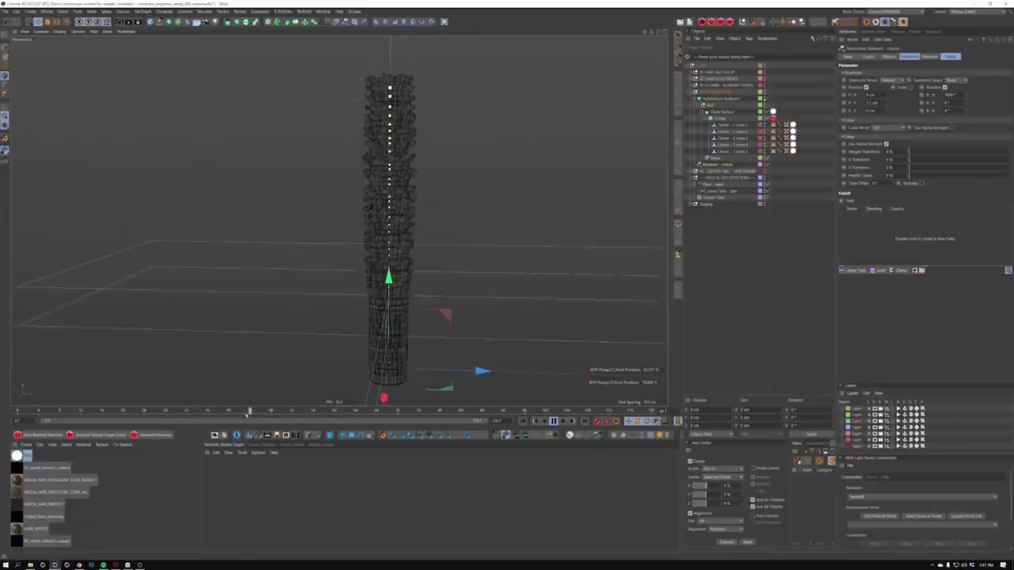
pyautogui.press('n')
pyautogui.press('b')
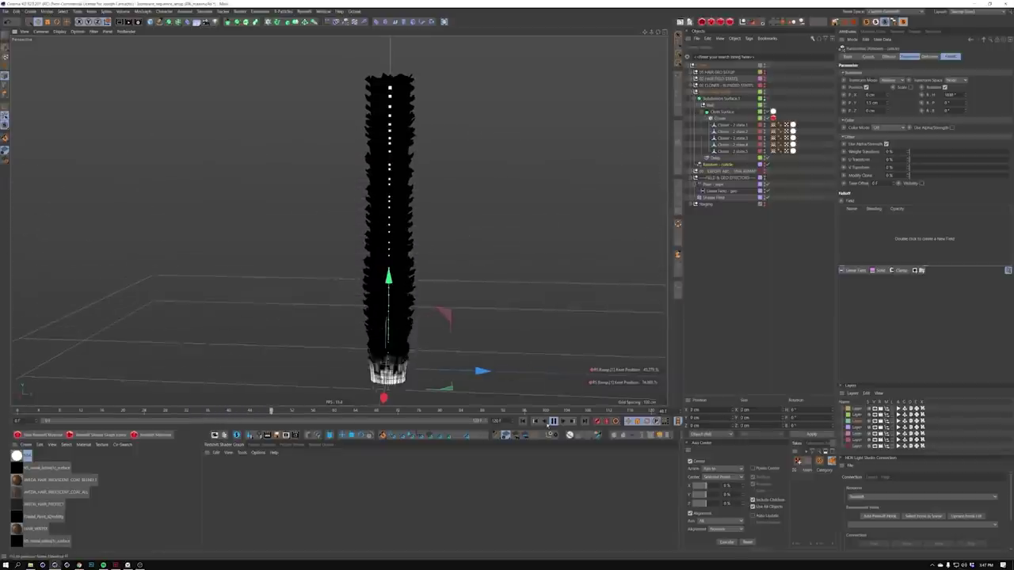
pyautogui.keyDown('alt'); pyautogui.moveTo(384, 230); pyautogui.dragTo(417, 206, button='right'); pyautogui.keyUp('alt')
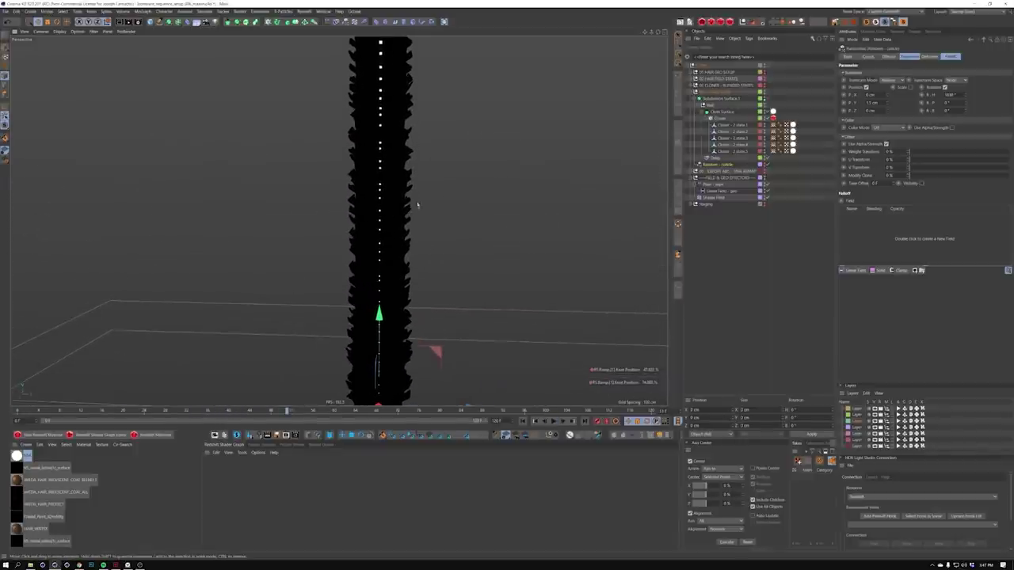
# Turn on the Subdivision Surface and scrub through the cuticle damage with the viewport in Quick Shading
pyautogui.click(720, 99)
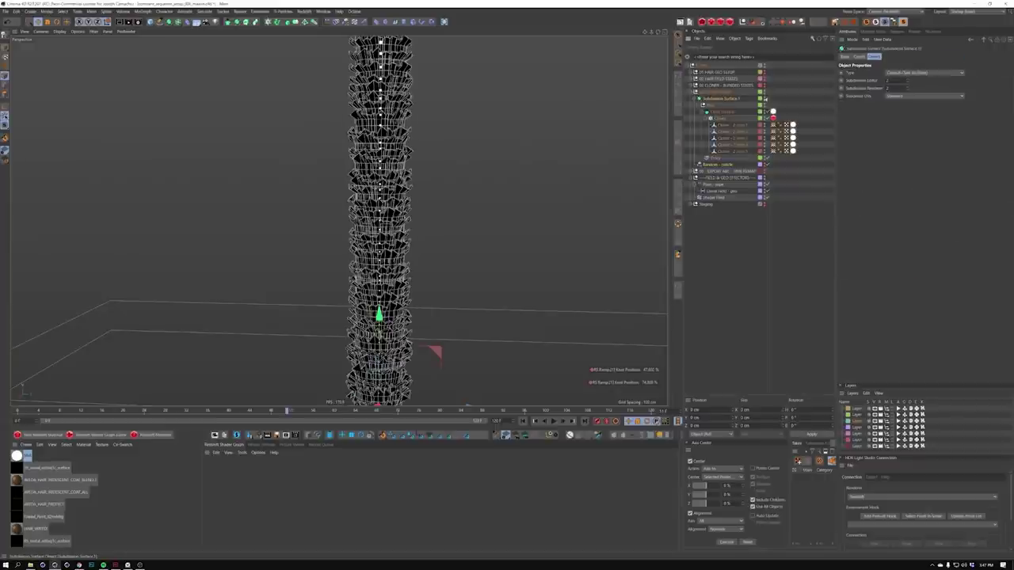
pyautogui.press('n')
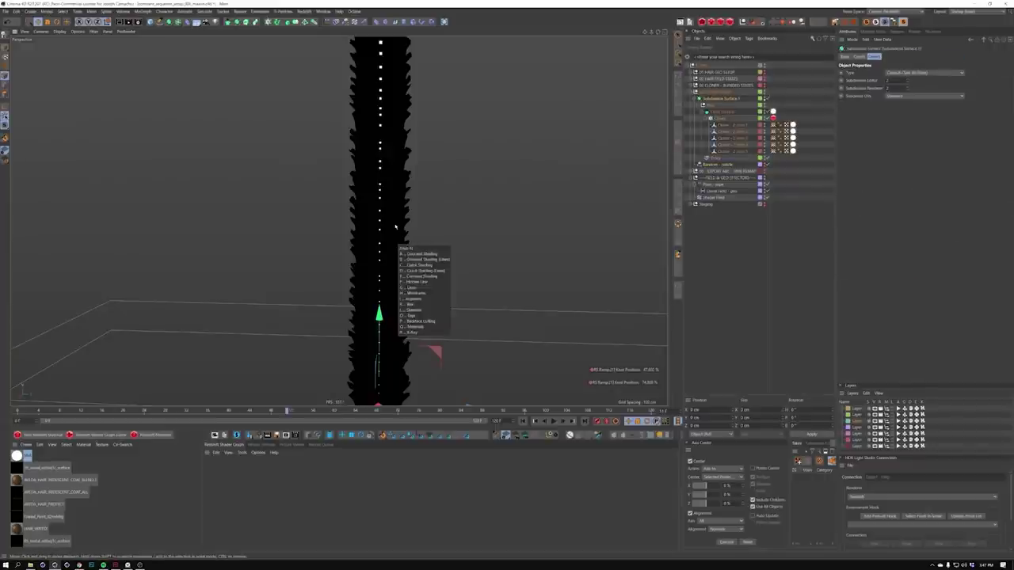
pyautogui.press('c')
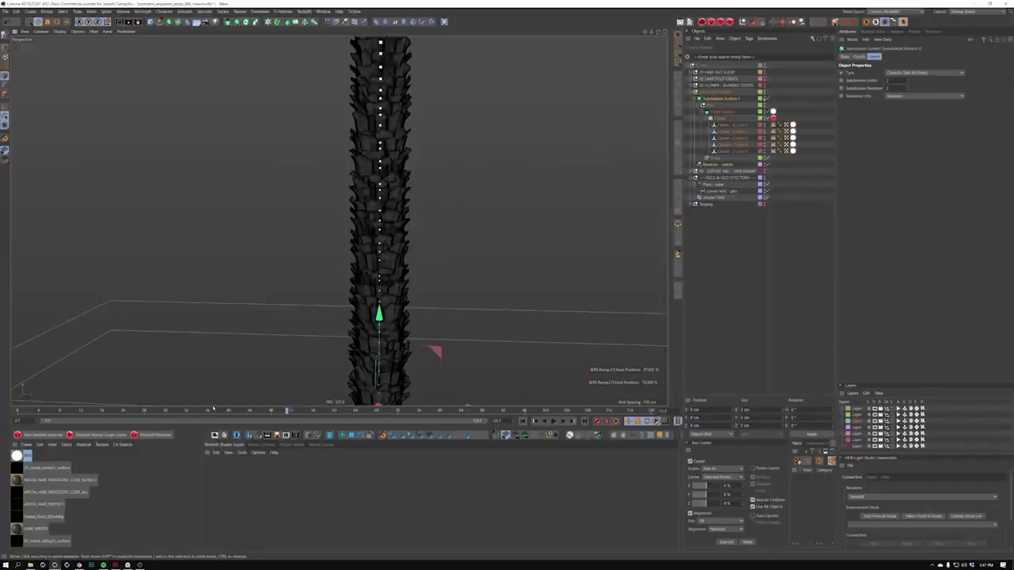
pyautogui.moveTo(172, 412); pyautogui.dragTo(224, 418)
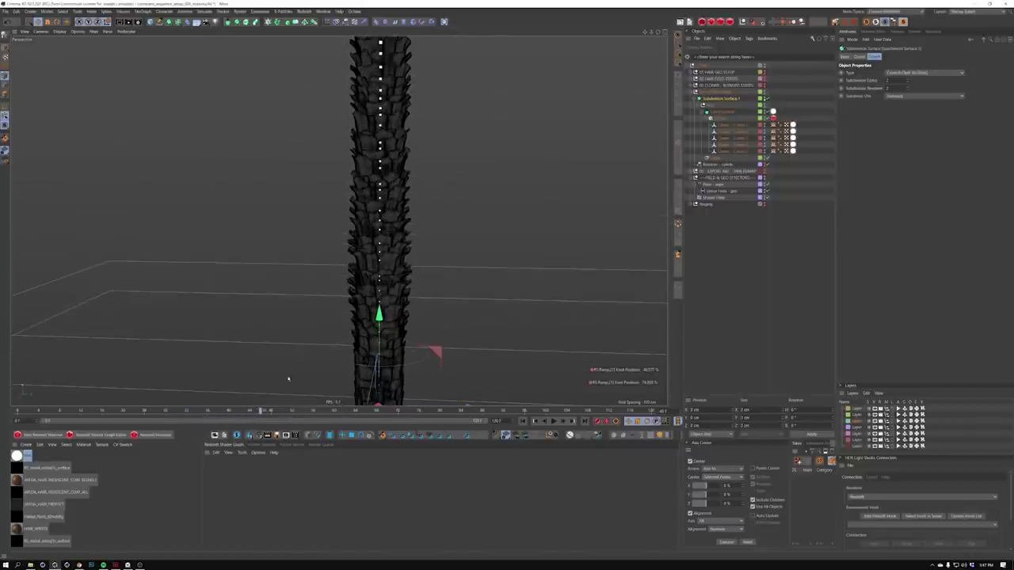
# Switch the Subdivision Surface back off and scrub the damage wipe along the whole strand
pyautogui.click(765, 99)
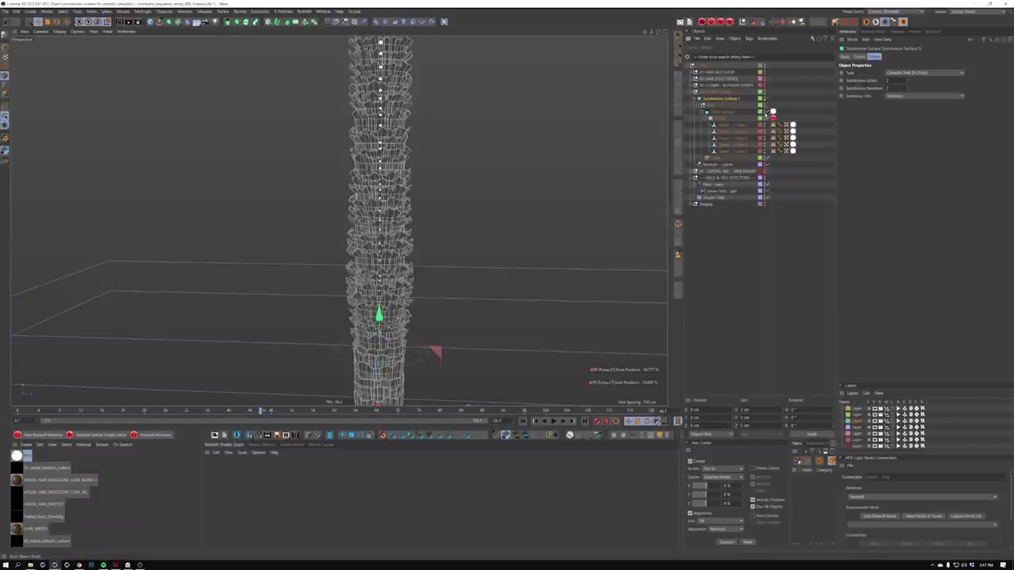
pyautogui.keyDown('alt'); pyautogui.moveTo(502, 233); pyautogui.dragTo(425, 254); pyautogui.keyUp('alt')
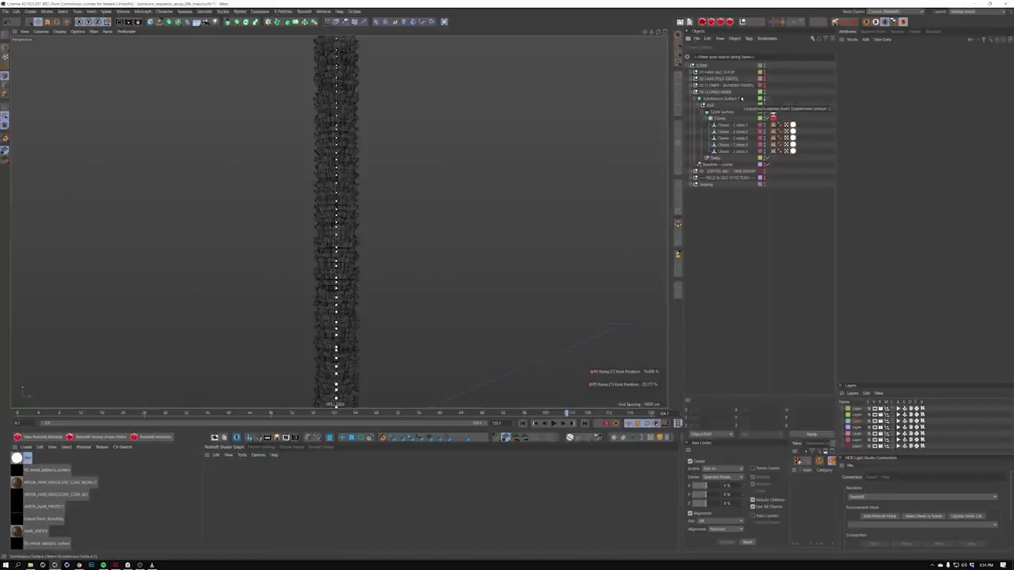
pyautogui.moveTo(713, 105); pyautogui.dragTo(709, 105)
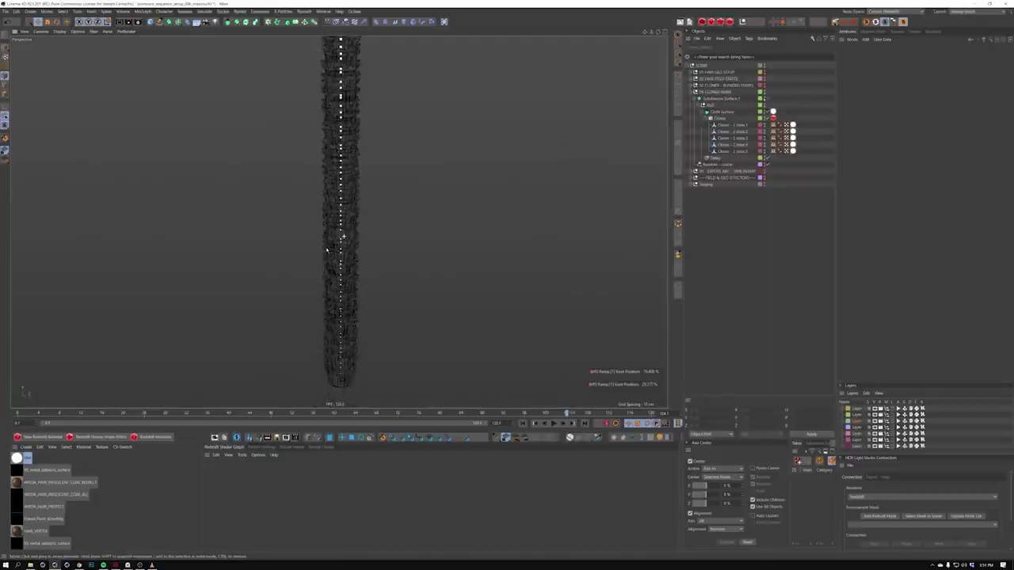
pyautogui.moveTo(54, 414); pyautogui.dragTo(262, 427)
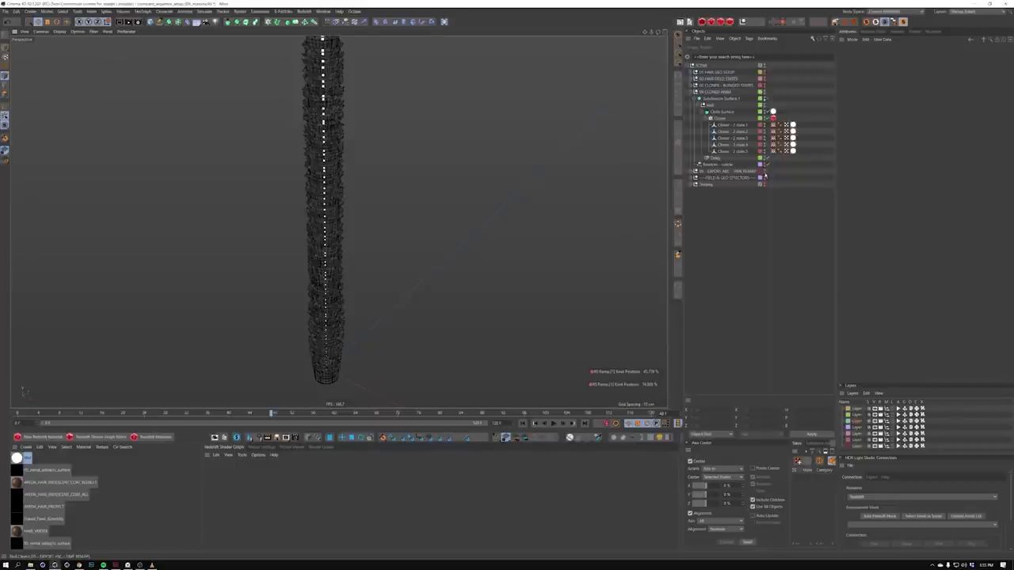
# Show and expand the EXPORT ABC - TIME REMAP group, and collapse the CLONER ANIM group
pyautogui.click(765, 171)
pyautogui.keyDown('alt'); pyautogui.moveTo(349, 243); pyautogui.dragTo(374, 216); pyautogui.keyUp('alt')
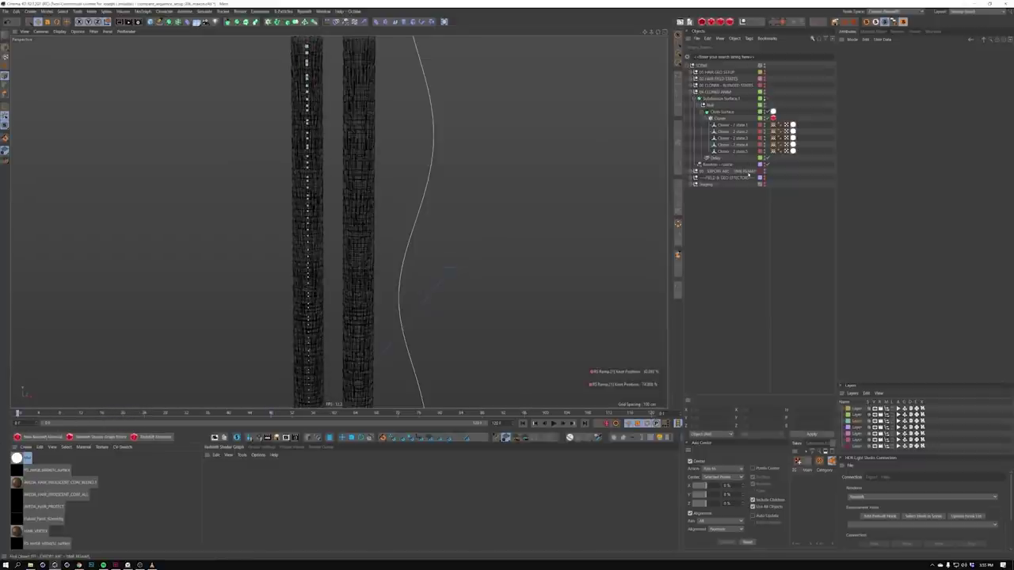
pyautogui.click(748, 172)
pyautogui.click(696, 171)
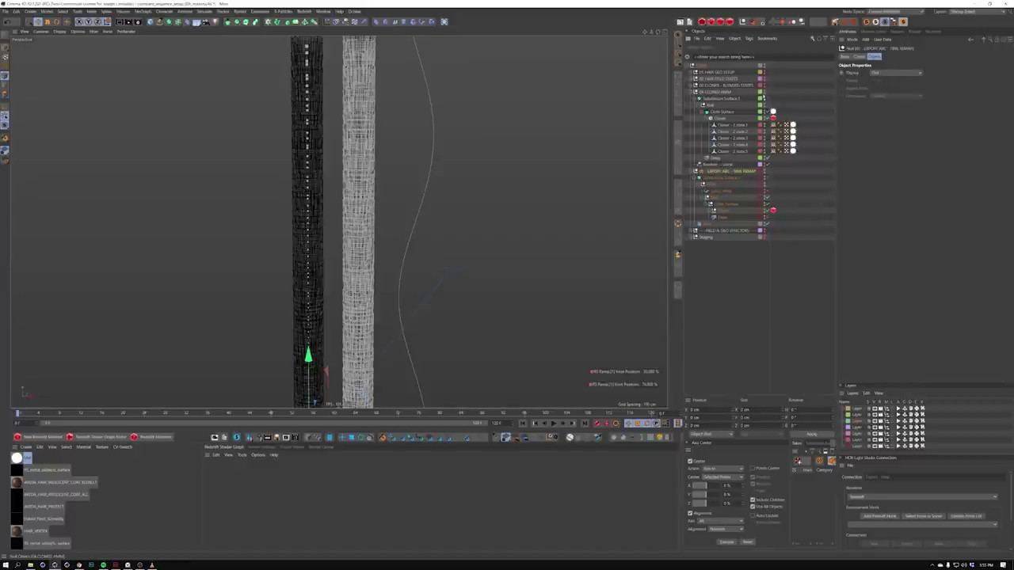
pyautogui.click(695, 92)
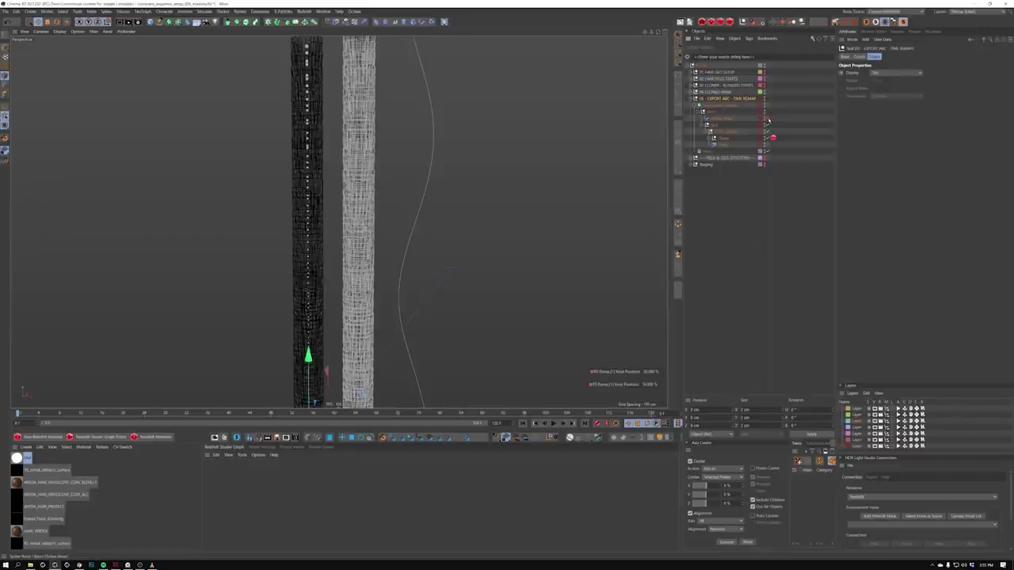
# Enable the Spline Wrap in the export group to bend the exported strand along the Helix spline
pyautogui.click(721, 145)
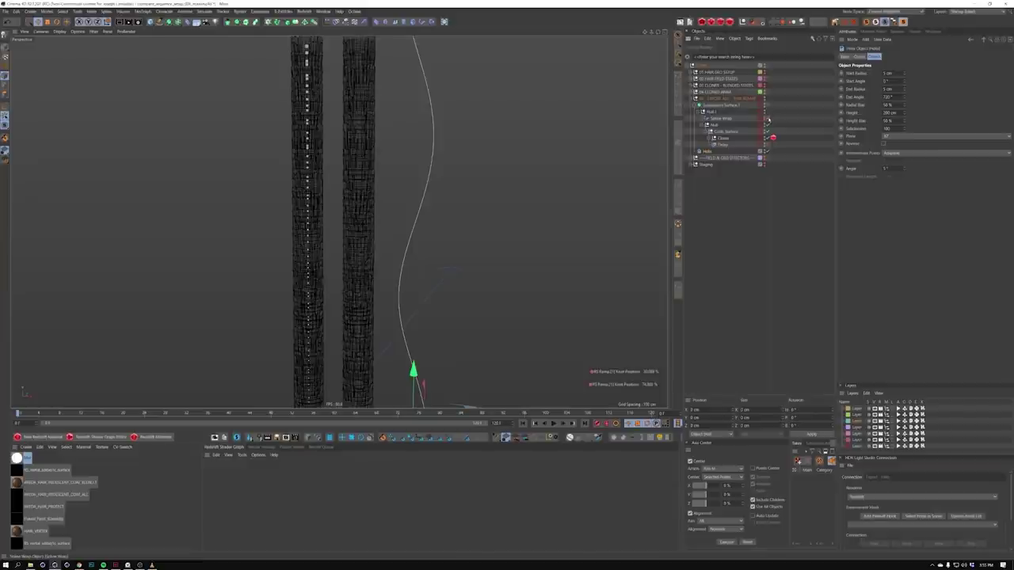
pyautogui.click(767, 119)
pyautogui.keyDown('alt'); pyautogui.moveTo(371, 261); pyautogui.dragTo(430, 195); pyautogui.keyUp('alt')
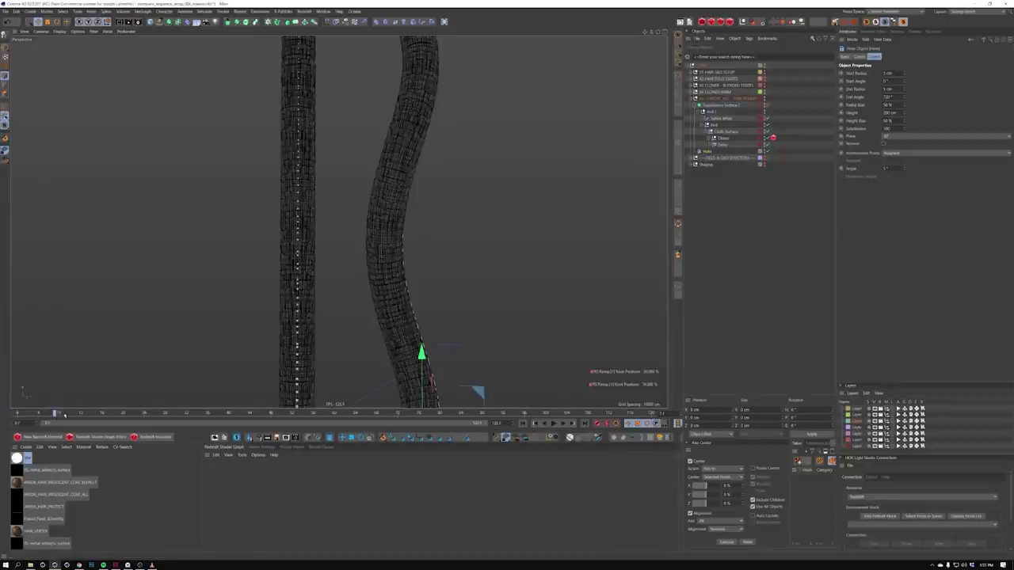
# Scrub through the timeline to compare the bent Alembic strand's damage transition with the straight Cloner strand
pyautogui.moveTo(109, 419); pyautogui.dragTo(356, 441)
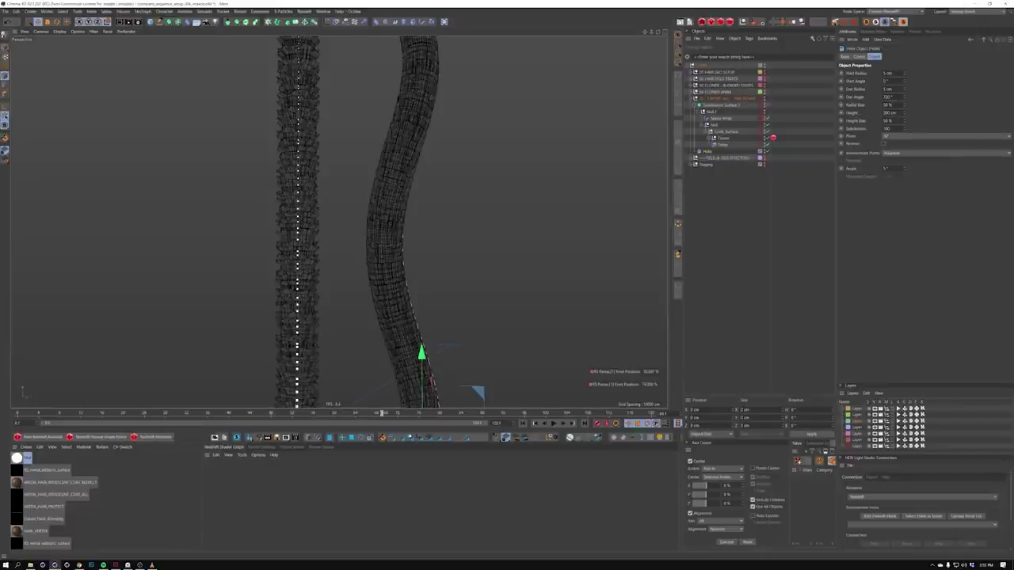
pyautogui.moveTo(503, 423); pyautogui.dragTo(640, 413)
pyautogui.keyDown('alt'); pyautogui.moveTo(395, 270); pyautogui.dragTo(341, 222, button='middle'); pyautogui.keyUp('alt')
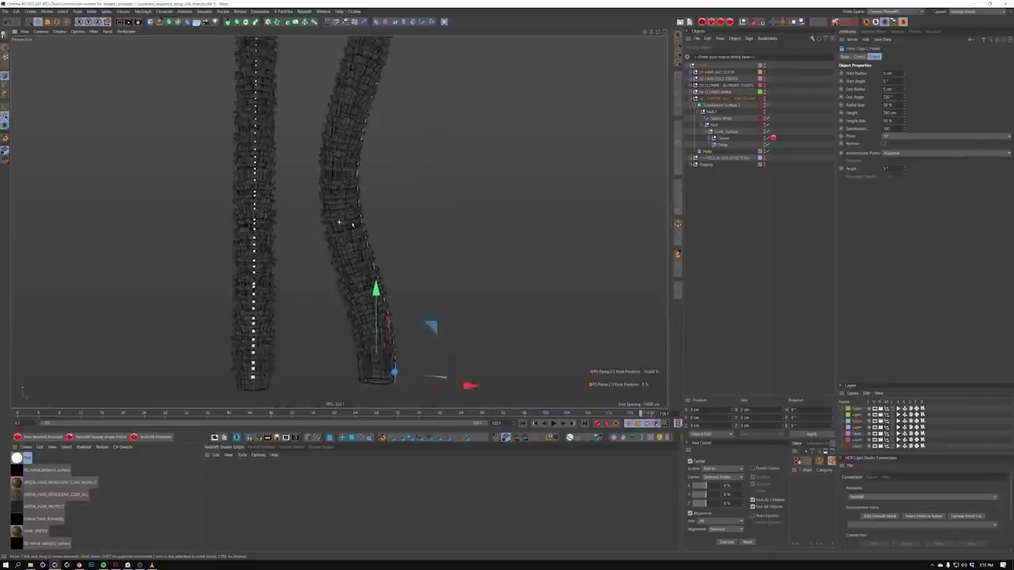
pyautogui.keyDown('alt'); pyautogui.moveTo(341, 222); pyautogui.dragTo(335, 220, button='right'); pyautogui.keyUp('alt')
pyautogui.keyDown('alt'); pyautogui.moveTo(335, 220); pyautogui.dragTo(325, 244, button='middle'); pyautogui.keyUp('alt')
pyautogui.moveTo(437, 414); pyautogui.dragTo(651, 377)
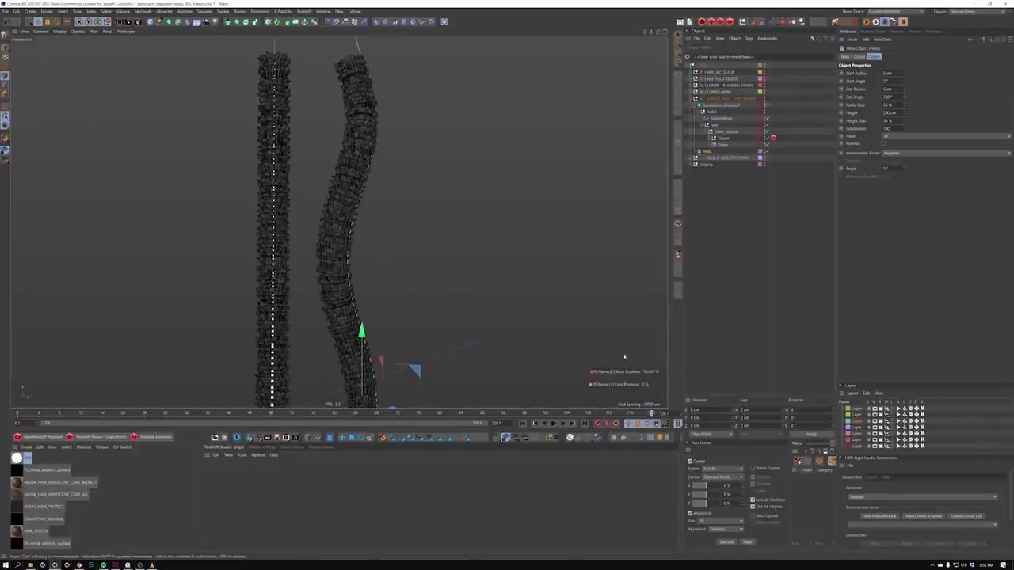
pyautogui.click(521, 423)
pyautogui.keyDown('alt'); pyautogui.moveTo(339, 222); pyautogui.dragTo(377, 198, button='middle'); pyautogui.keyUp('alt')
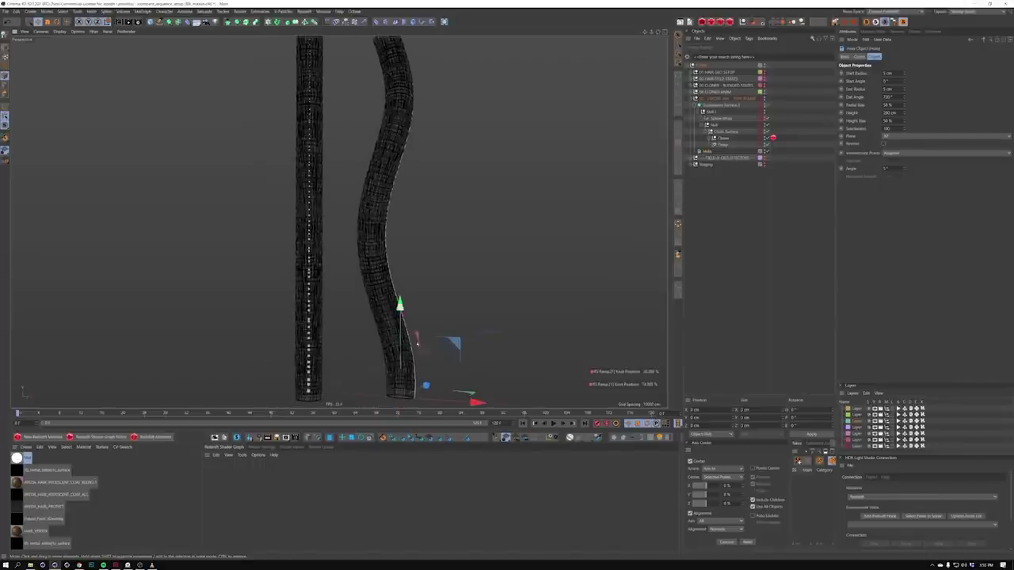
pyautogui.moveTo(412, 415); pyautogui.dragTo(642, 396)
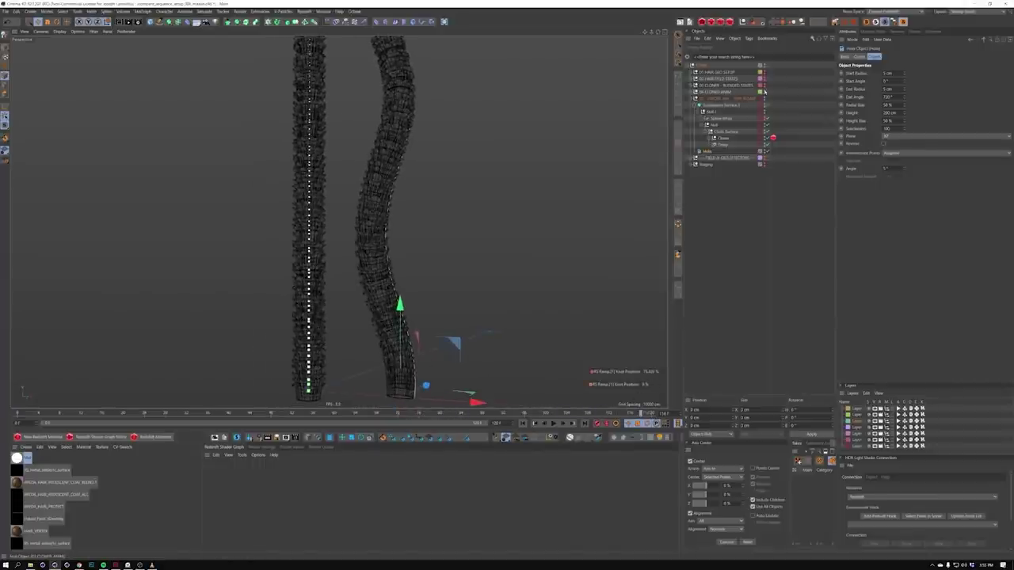
# Hide the CLONER ANIM group and select the Alembic null with all its children in the export group
pyautogui.click(763, 92)
pyautogui.click(718, 98)
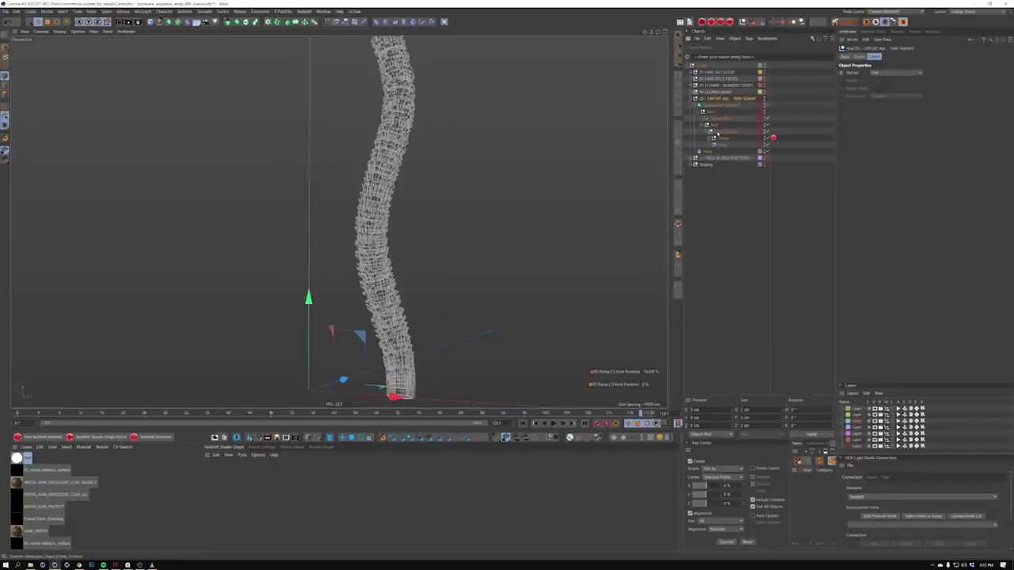
pyautogui.click(715, 131)
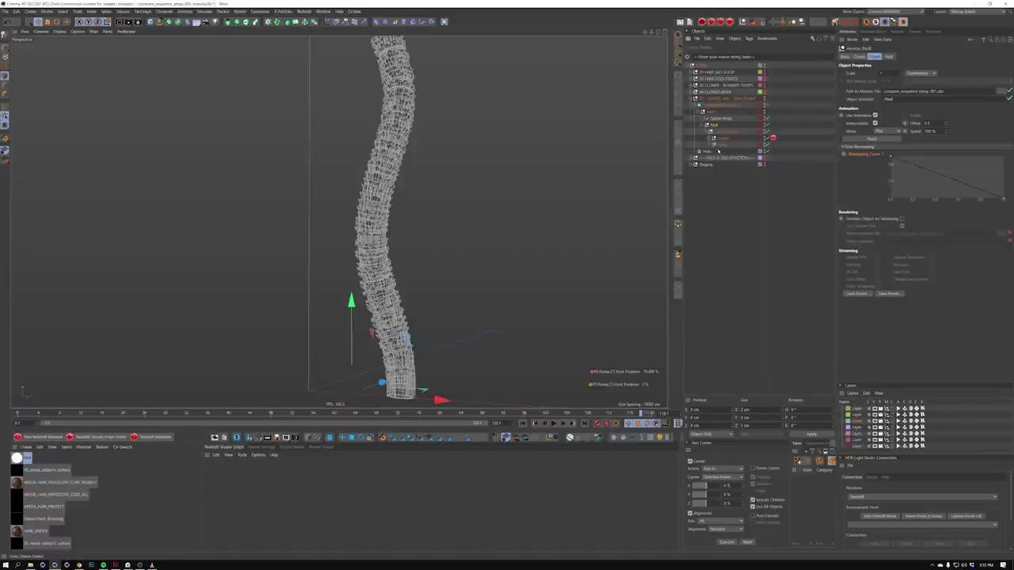
pyautogui.keyDown('shift'); pyautogui.click(719, 151); pyautogui.keyUp('shift')
# Examine the bent strand up close together with the object and time remapping settings of its Alembic objects
pyautogui.keyDown('alt'); pyautogui.moveTo(364, 209); pyautogui.dragTo(344, 217, button='middle'); pyautogui.keyUp('alt')
pyautogui.keyDown('alt'); pyautogui.moveTo(344, 218); pyautogui.dragTo(351, 203); pyautogui.keyUp('alt')
pyautogui.keyDown('alt'); pyautogui.moveTo(351, 204); pyautogui.dragTo(377, 201, button='right'); pyautogui.keyUp('alt')
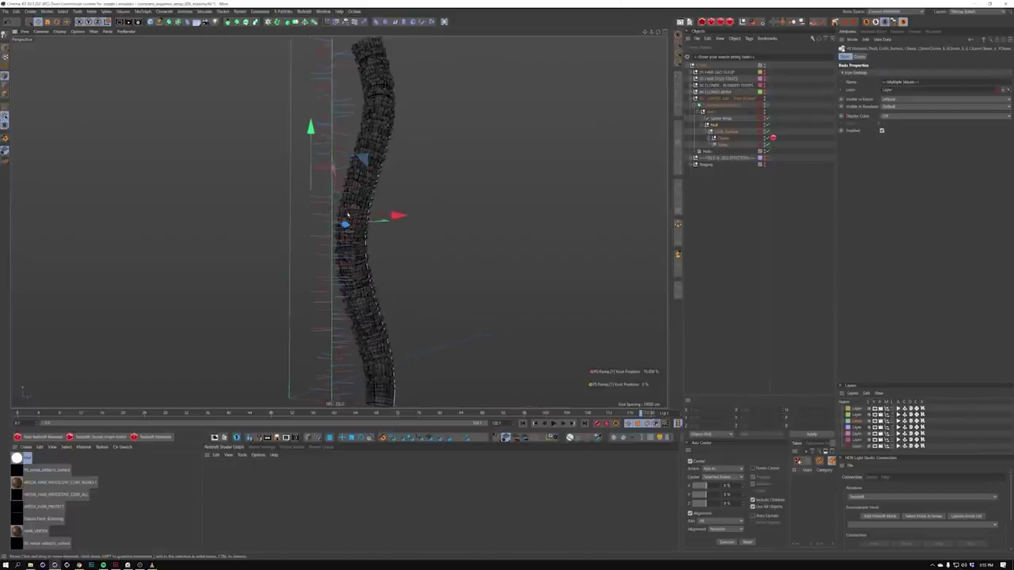
pyautogui.keyDown('alt'); pyautogui.moveTo(376, 201); pyautogui.dragTo(421, 198); pyautogui.keyUp('alt')
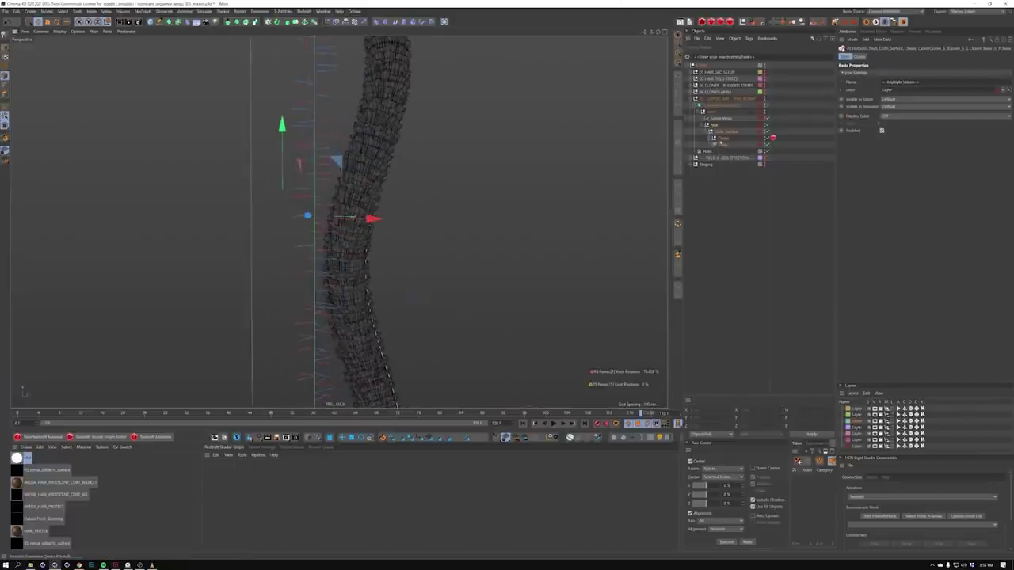
pyautogui.click(724, 140)
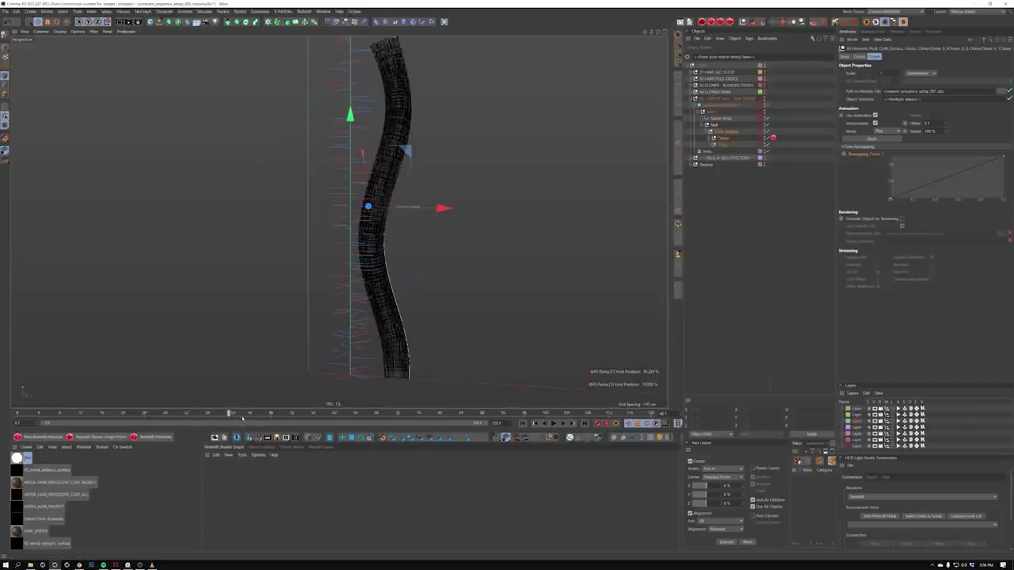
# Select the Delay object in the exported strand's hierarchy and play the strand's animation
pyautogui.click(723, 152)
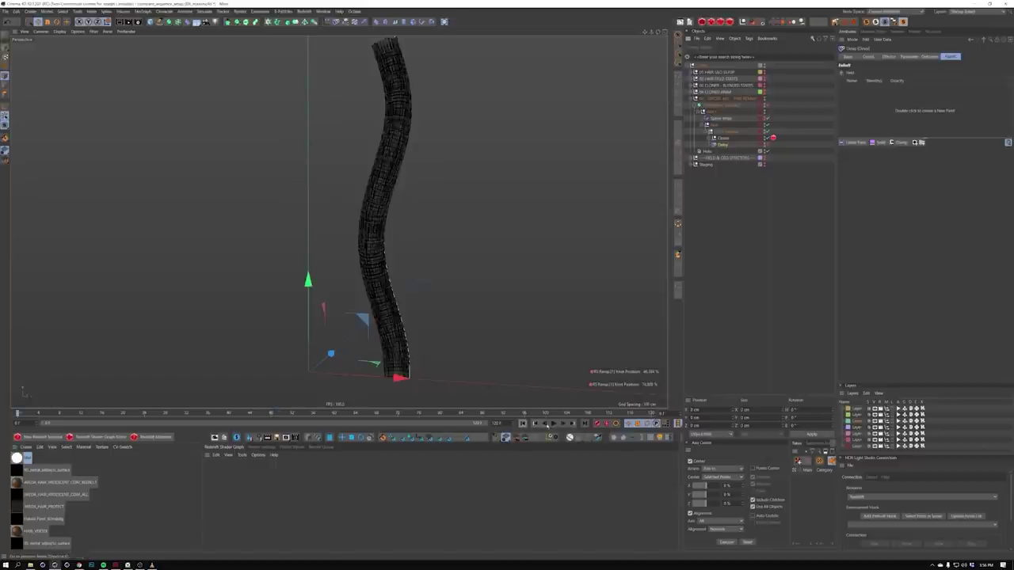
pyautogui.click(546, 424)
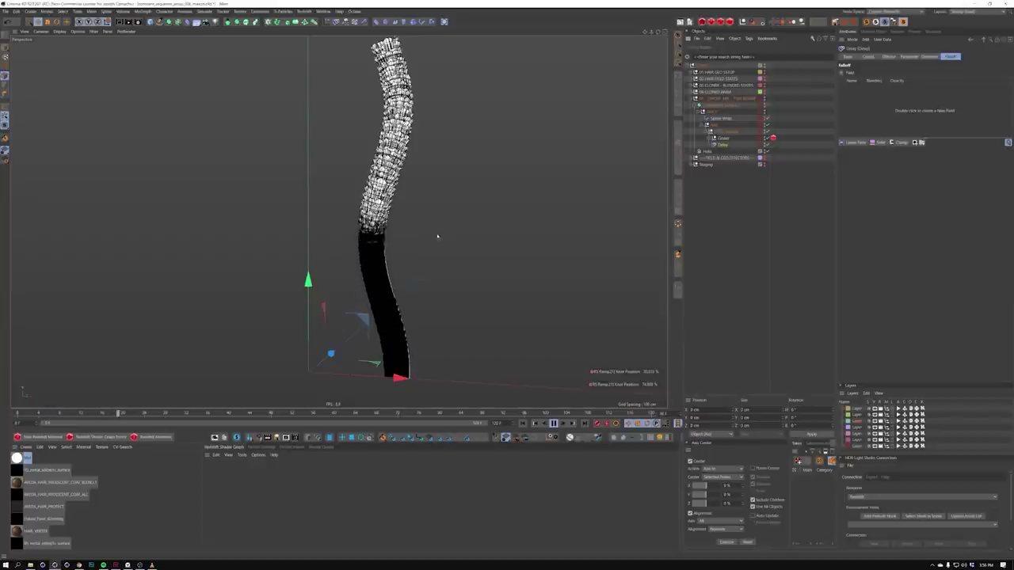
pyautogui.keyDown('alt'); pyautogui.moveTo(395, 194); pyautogui.dragTo(420, 181, button='right'); pyautogui.keyUp('alt')
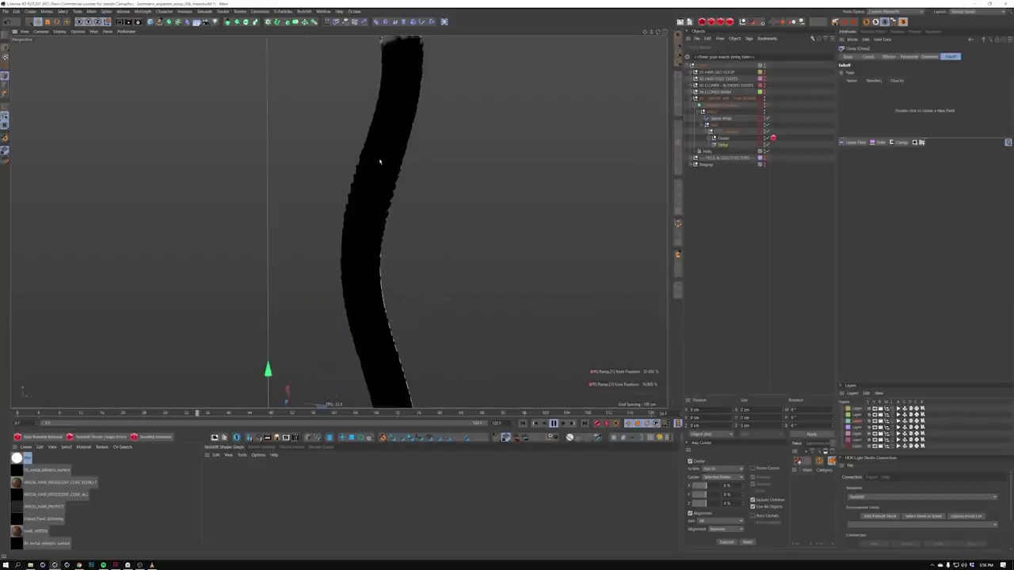
# Try the Gouraud Shading display during playback, and set the viewport to Lines
pyautogui.press('n')
pyautogui.press('a')
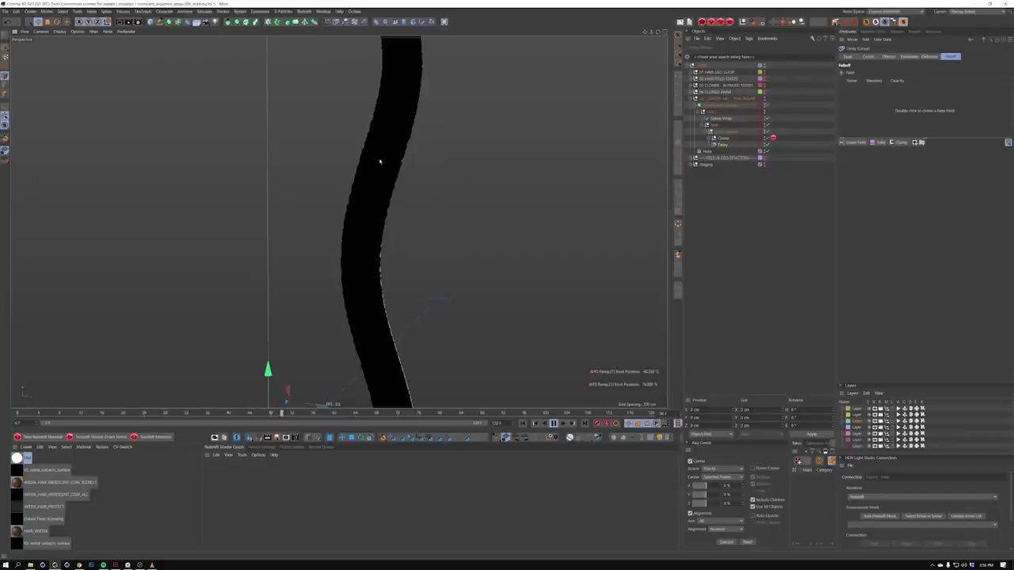
pyautogui.press('n')
pyautogui.press('g')
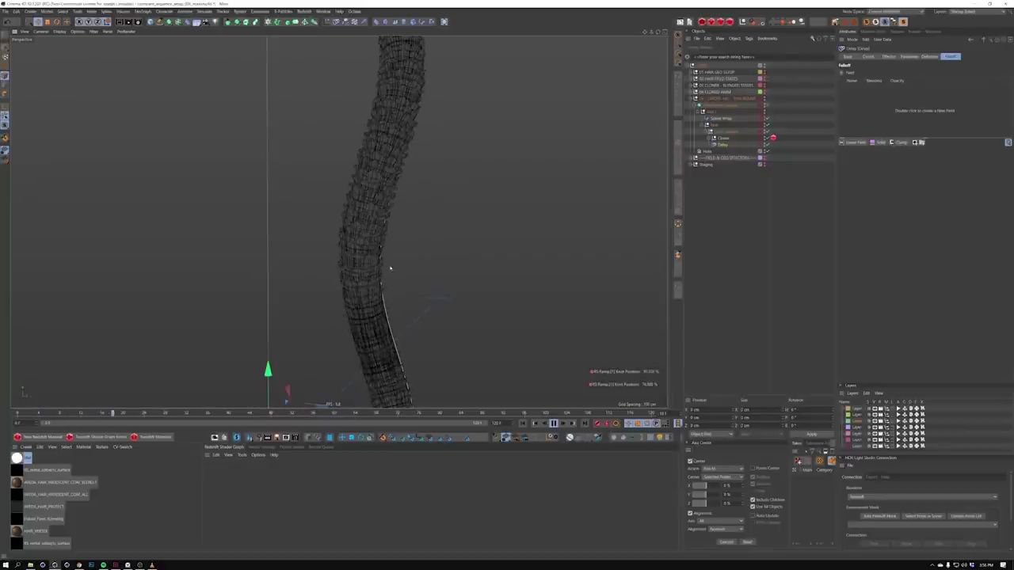
# Set the bent strand's viewport display to Constant Shading and return the animation to the first frame
pyautogui.keyDown('alt'); pyautogui.moveTo(363, 246); pyautogui.dragTo(384, 247); pyautogui.keyUp('alt')
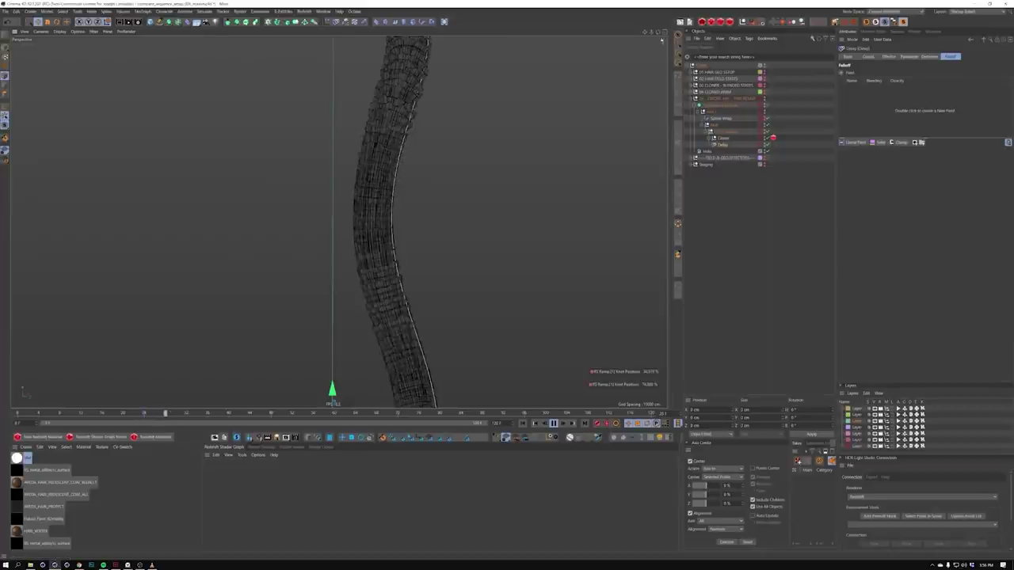
pyautogui.keyDown('alt'); pyautogui.moveTo(338, 221); pyautogui.dragTo(452, 209); pyautogui.keyUp('alt')
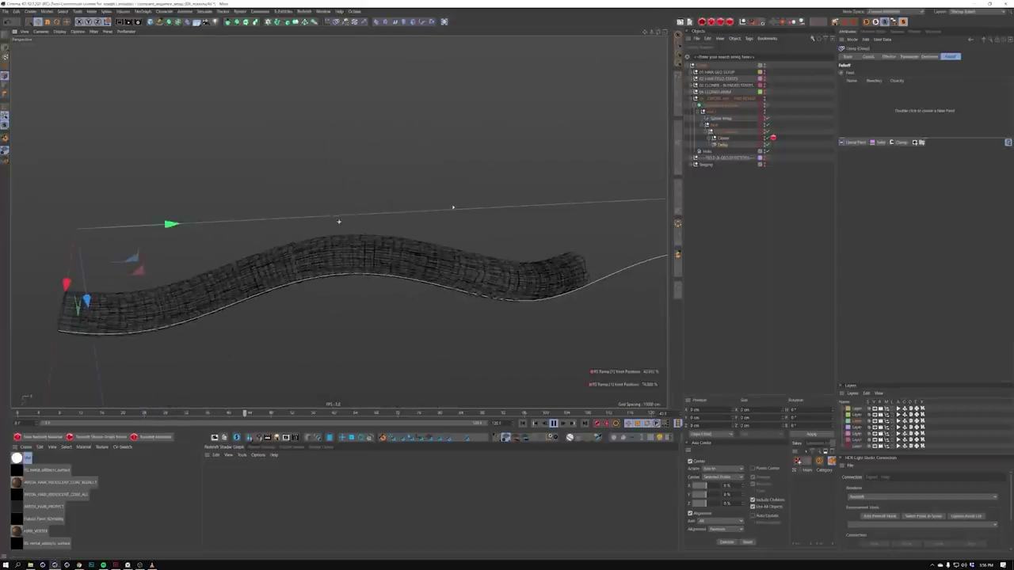
pyautogui.keyDown('alt'); pyautogui.moveTo(396, 250); pyautogui.dragTo(491, 216); pyautogui.keyUp('alt')
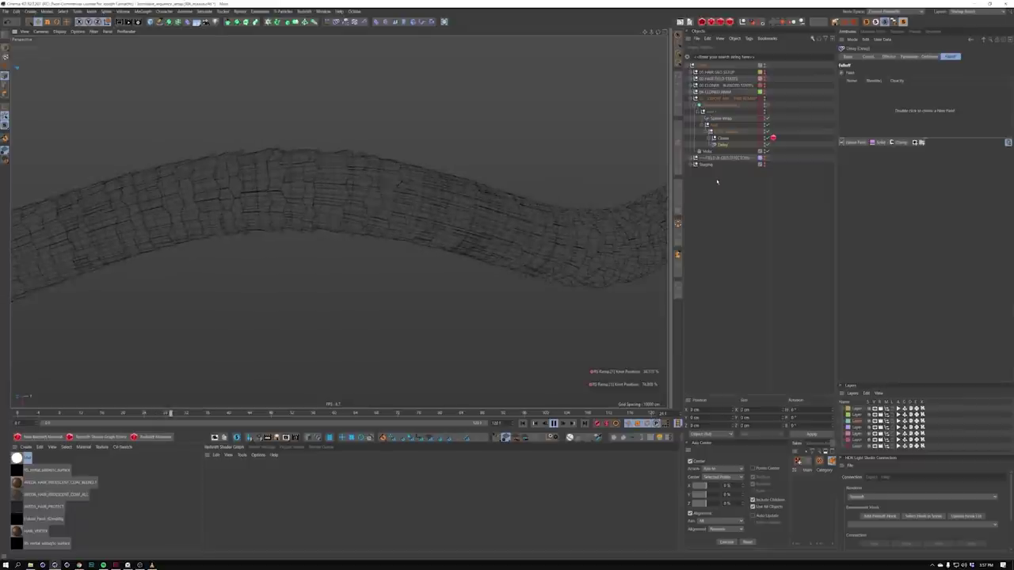
pyautogui.press('n')
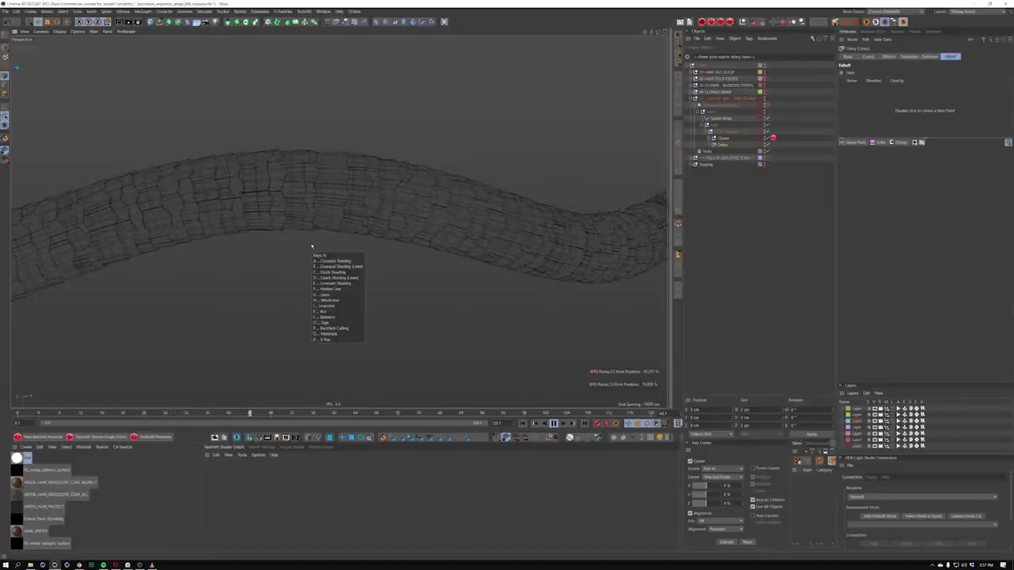
pyautogui.press('e')
pyautogui.click(523, 423)
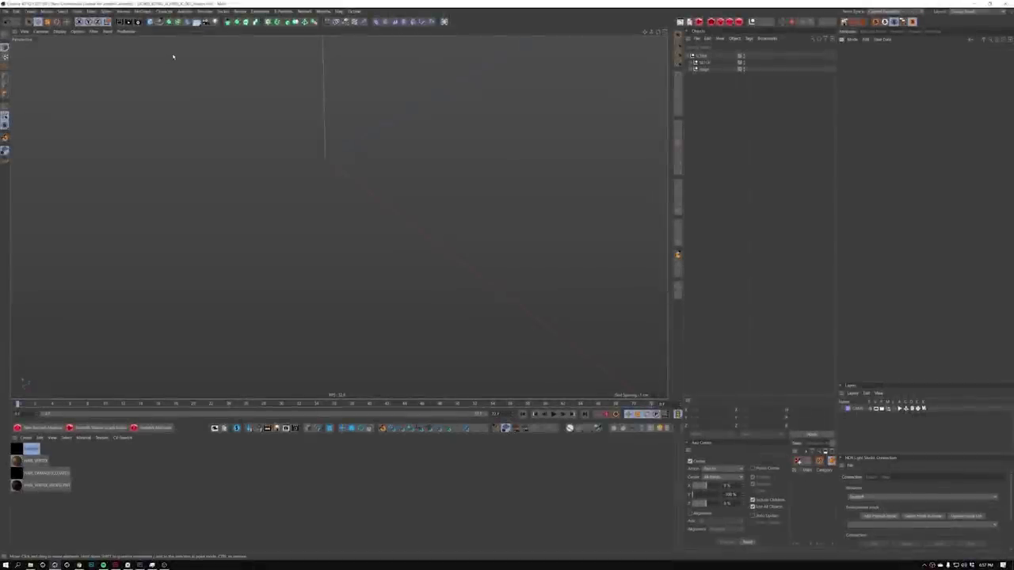
# Add a Plane to the new scene and scale it down to about 18.64 cm square
pyautogui.click(150, 22)
pyautogui.click(209, 43)
pyautogui.press('t')
pyautogui.moveTo(534, 190); pyautogui.dragTo(262, 238)
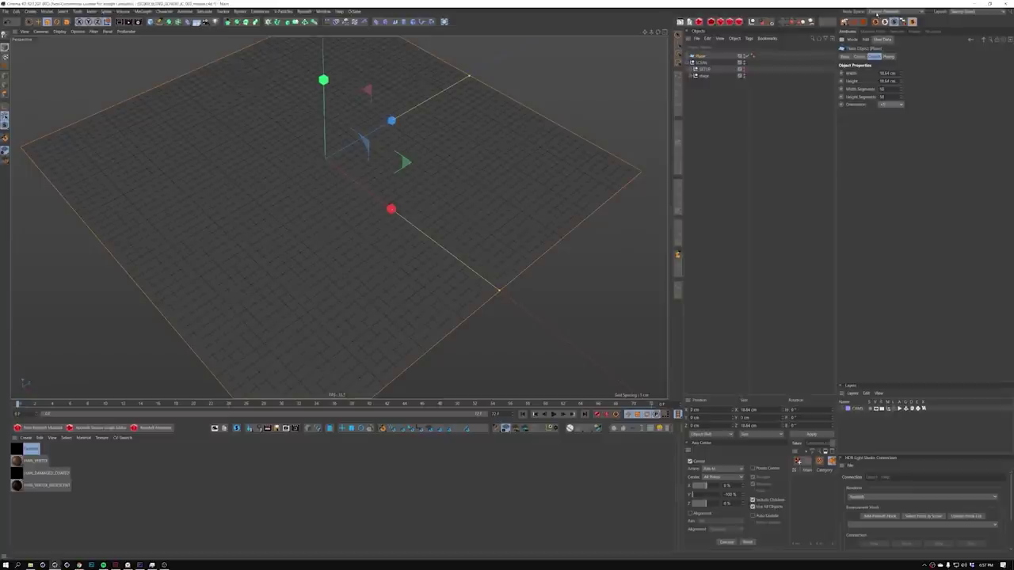
# Set the plane's width and height segments to 75 each and make it editable
pyautogui.hotkey('shift', 'Tab')
pyautogui.hotkey('shift', 'Tab')
pyautogui.write('75')
pyautogui.press('Tab')
pyautogui.write('75')
pyautogui.press('Tab')
pyautogui.press('c')
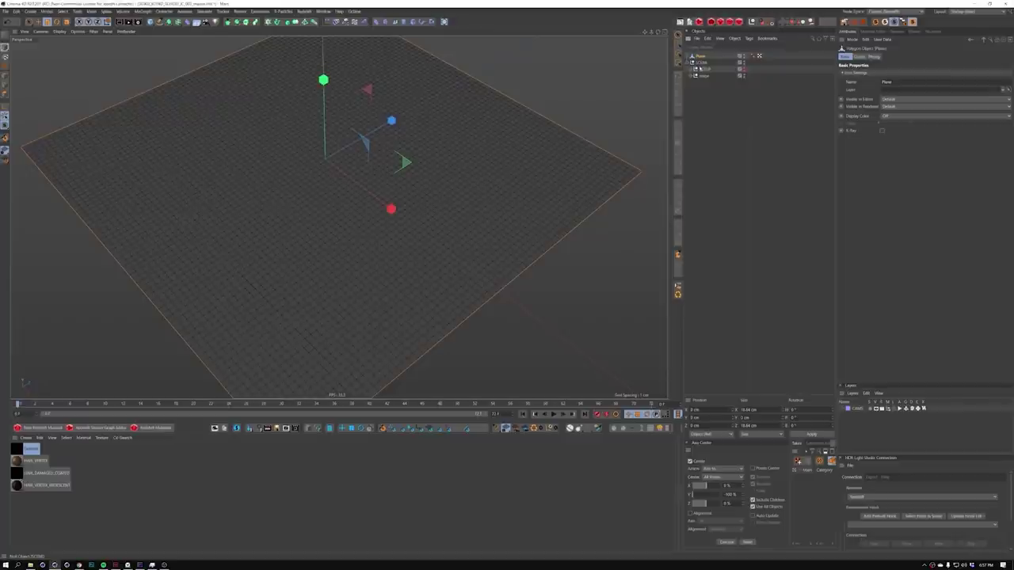
# Add a Displacer deformer as a child of the plane and rename it Displacer - fields
pyautogui.hotkey('shift', 'c')
pyautogui.write('dis')
pyautogui.press('BackSpace')
pyautogui.press('BackSpace')
pyautogui.press('BackSpace')
pyautogui.write('displ')
pyautogui.press('Return')
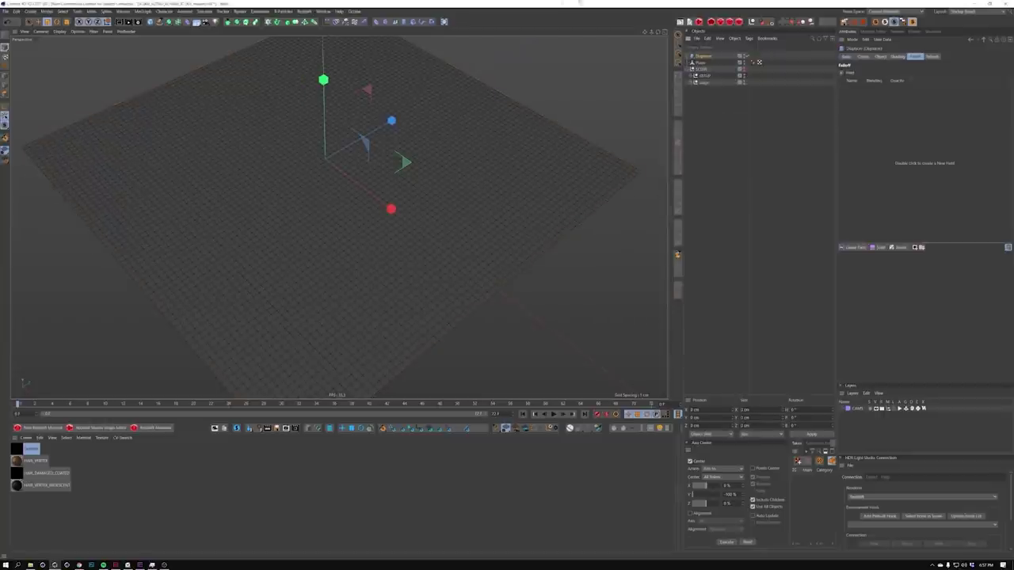
pyautogui.moveTo(699, 56); pyautogui.dragTo(702, 63)
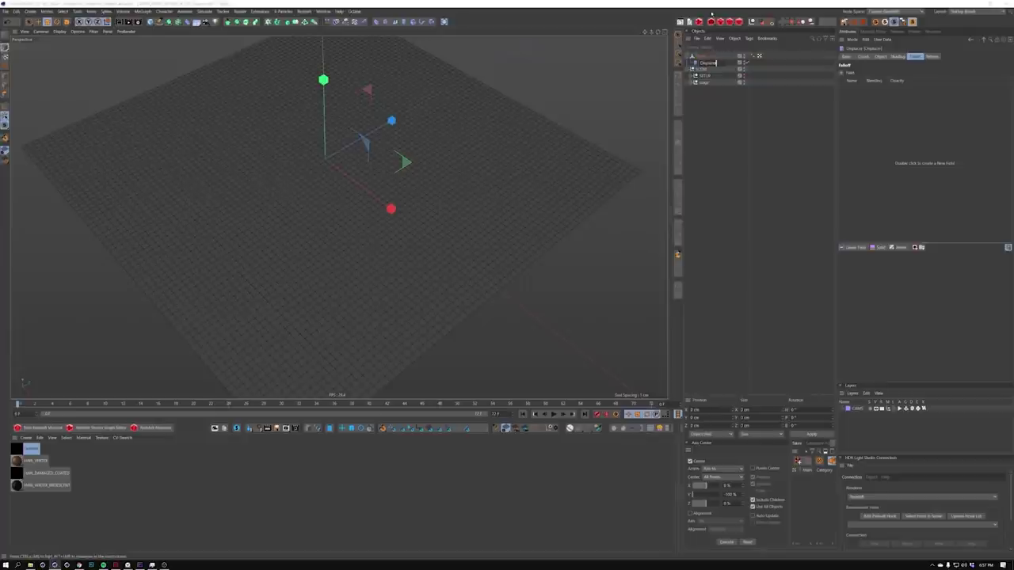
pyautogui.write('- fields')
pyautogui.press('Return')
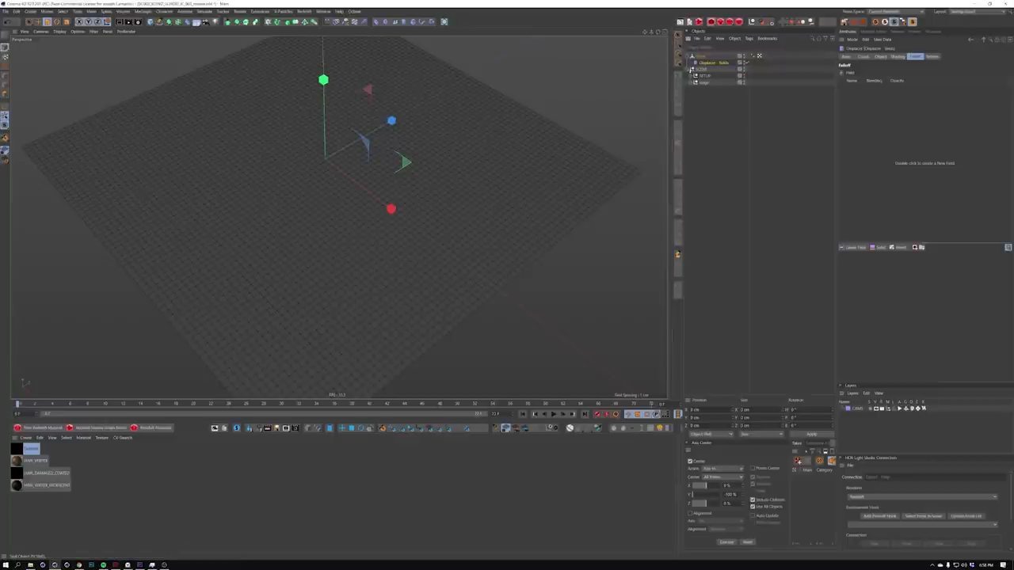
# Select the plane in point mode and create a vertex map on it with the Paint tool
pyautogui.click(696, 56)
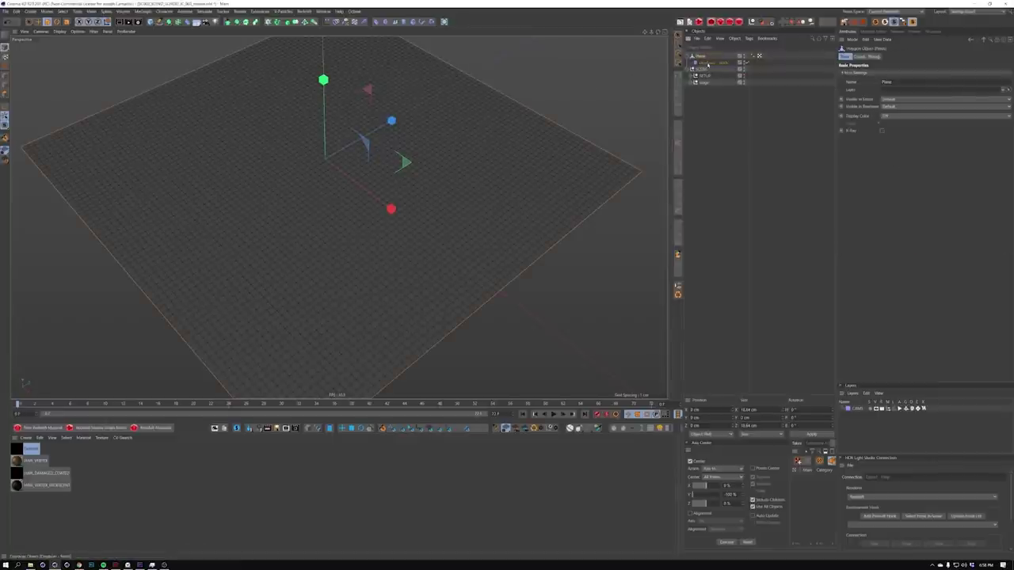
pyautogui.click(708, 63)
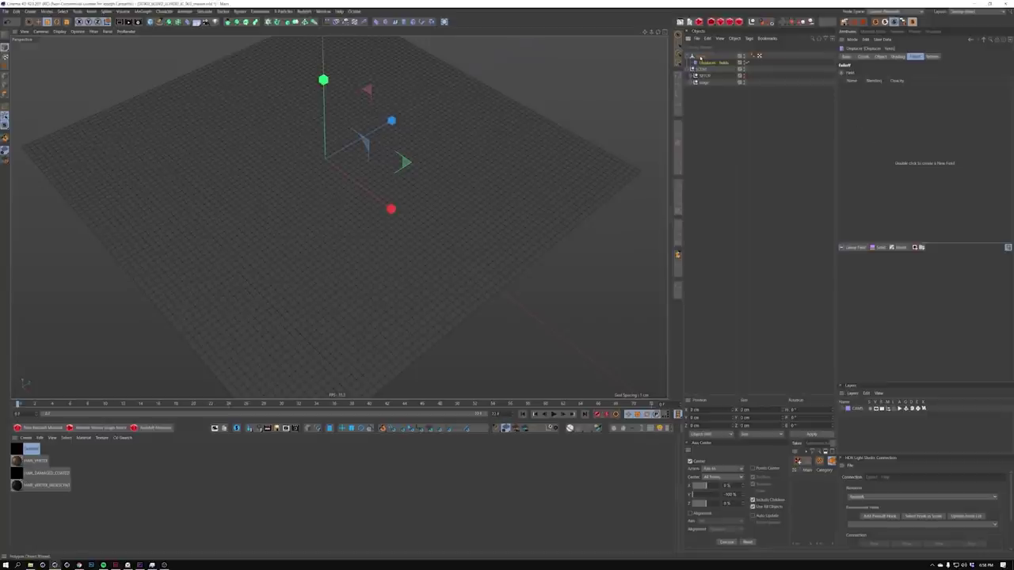
pyautogui.click(701, 56)
pyautogui.click(4, 76)
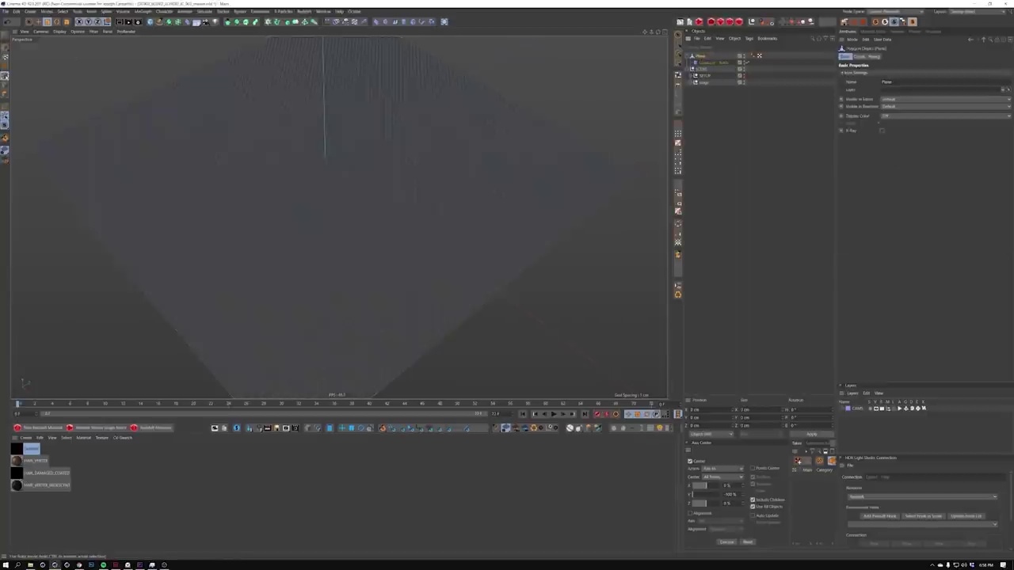
pyautogui.press('9')
pyautogui.hotkey('shift', 'c')
pyautogui.write('paint')
pyautogui.press('Return')
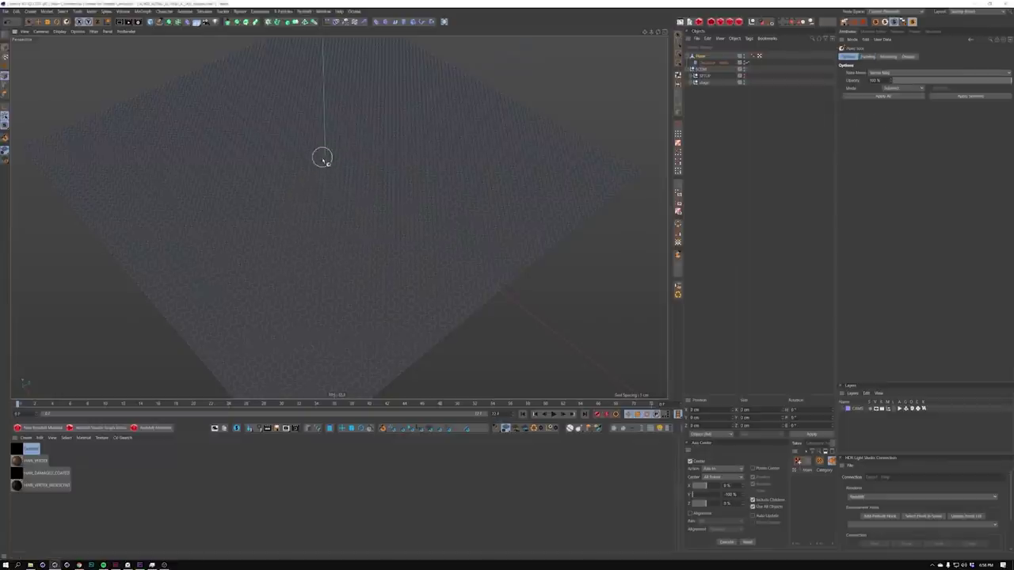
pyautogui.click(322, 158)
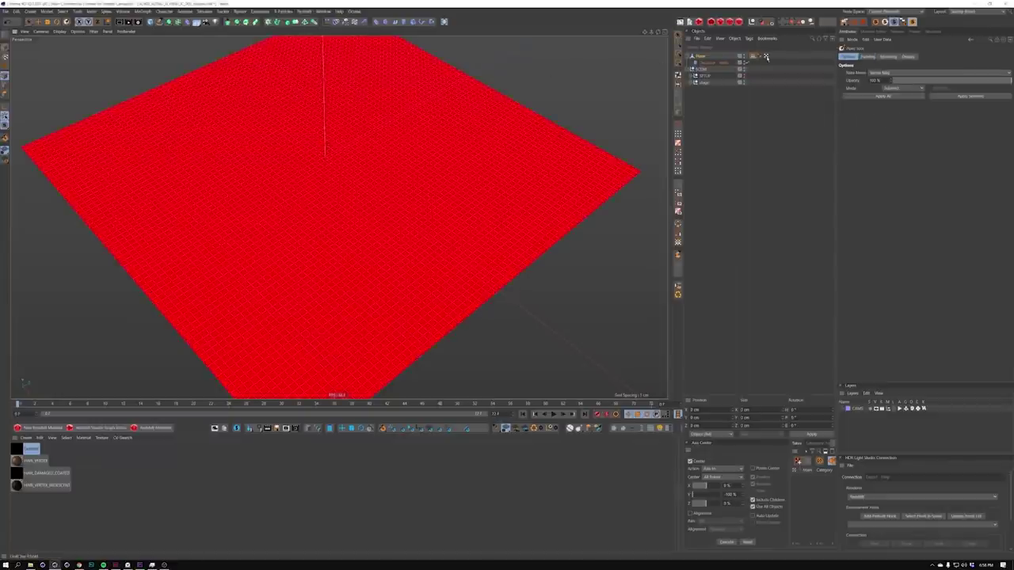
# Enable Use Fields for the plane's vertex map and select its Freeze layer
pyautogui.click(754, 56)
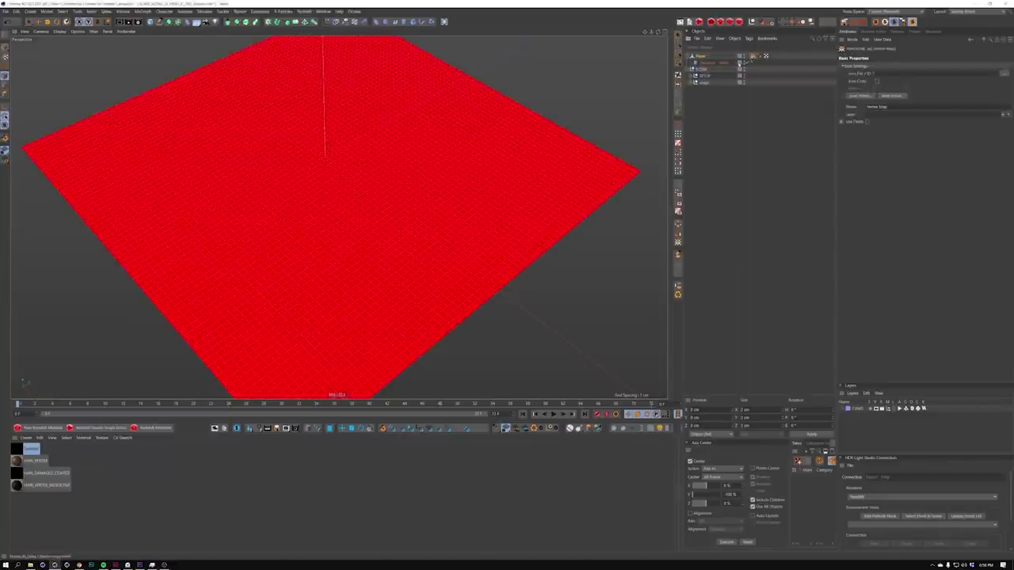
pyautogui.click(866, 122)
pyautogui.click(863, 96)
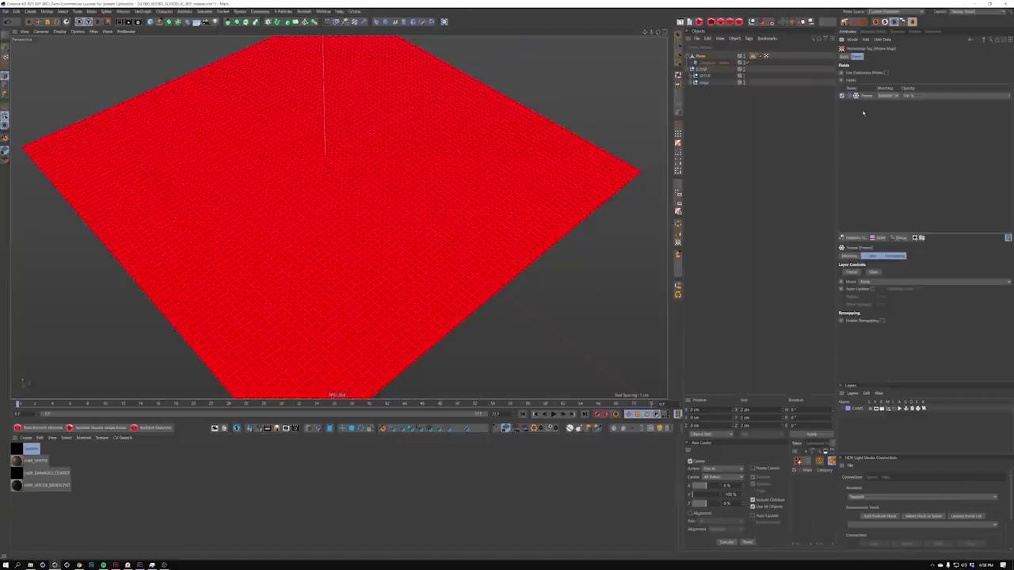
# Set the Freeze layer to Average mode with a 1 cm radius and 75% effect strength, and enable Auto Update
pyautogui.click(878, 282)
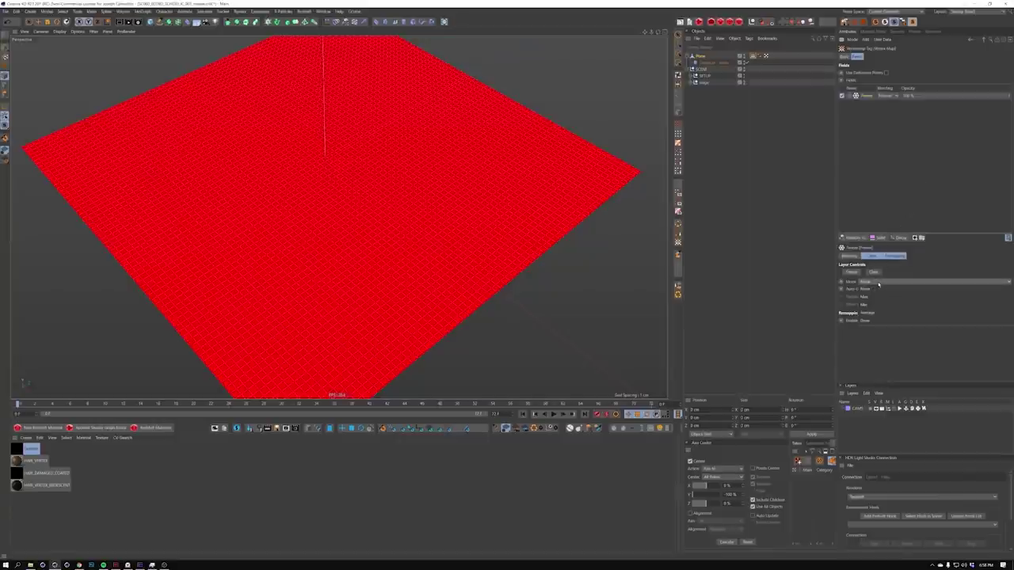
pyautogui.click(879, 312)
pyautogui.click(878, 296)
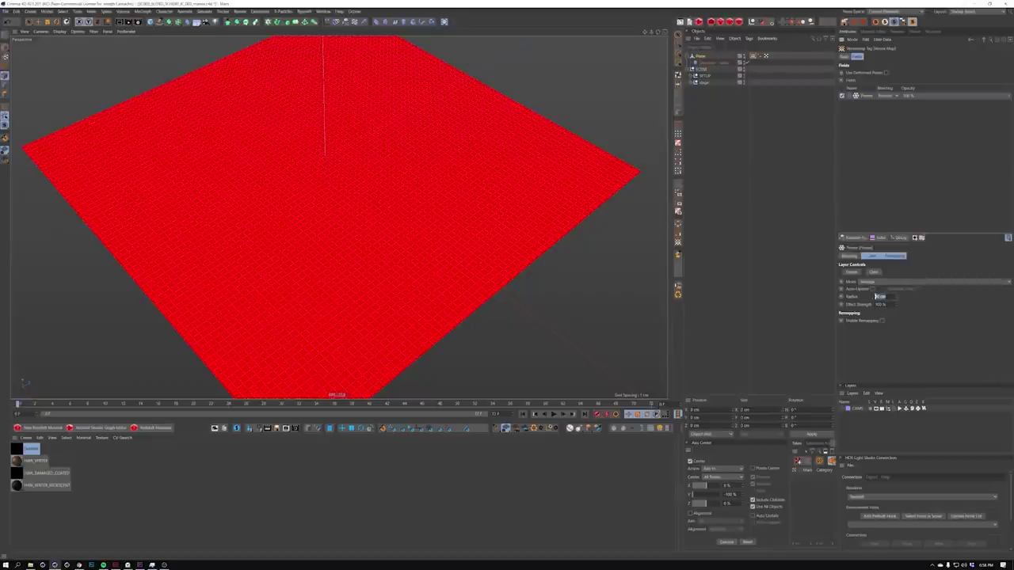
pyautogui.write('1')
pyautogui.press('Tab')
pyautogui.write('75')
pyautogui.press('Return')
pyautogui.click(872, 289)
# Add a Spherical Field to the scene and set its size to 0.5 cm
pyautogui.hotkey('shift', 'c')
pyautogui.write('spline')
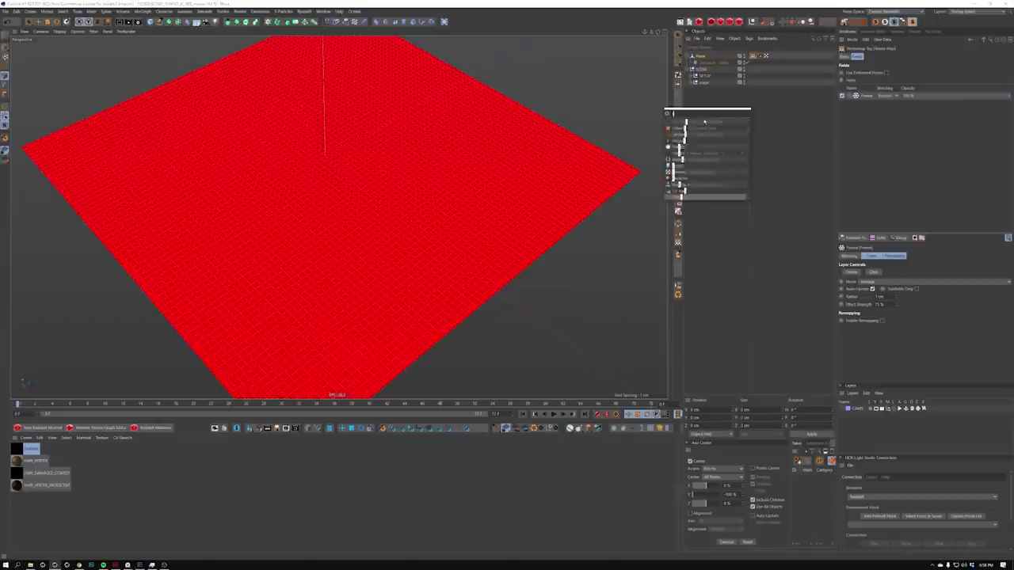
pyautogui.write(' wr')
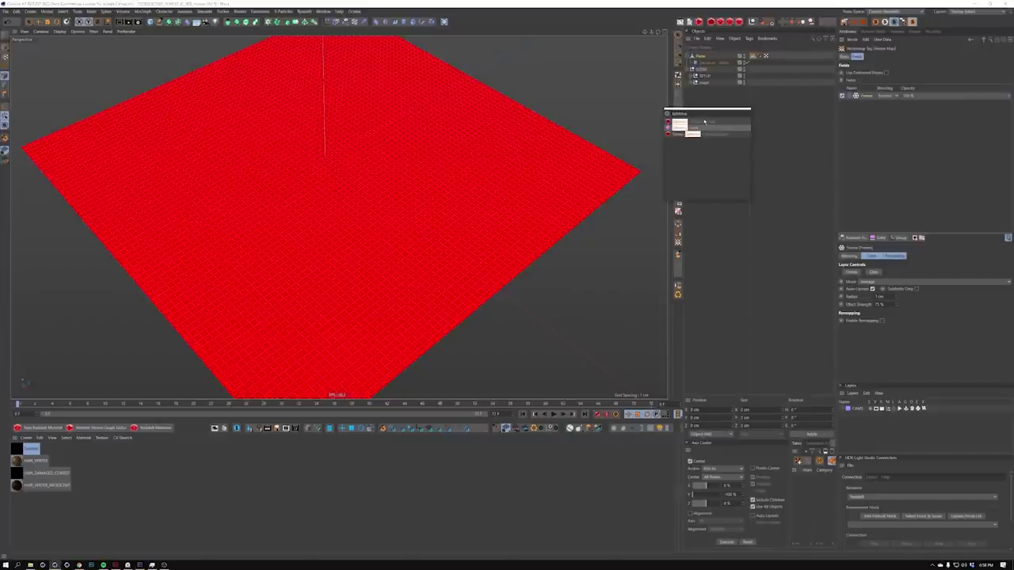
pyautogui.press('Return')
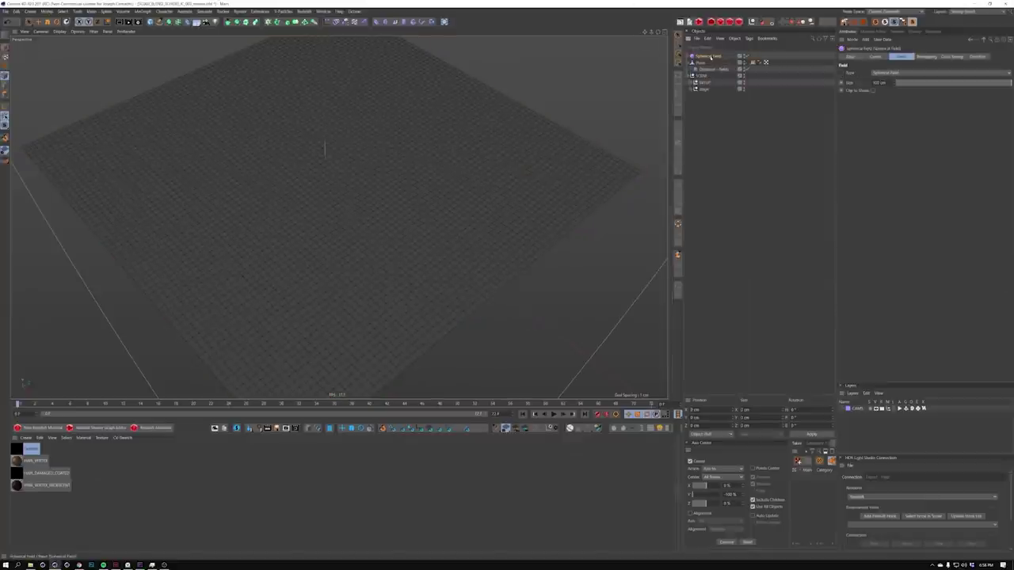
pyautogui.click(706, 62)
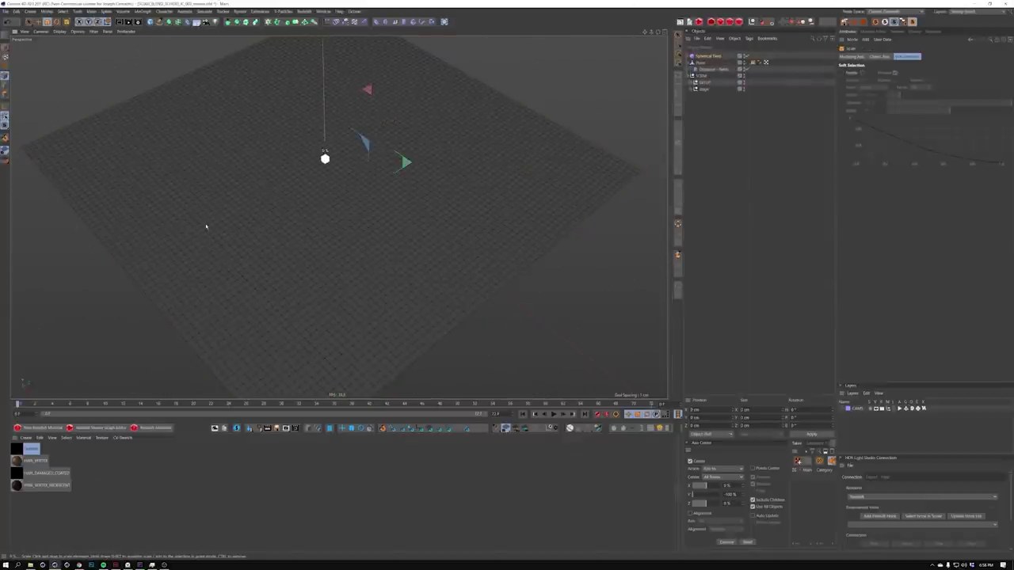
pyautogui.moveTo(218, 222); pyautogui.dragTo(220, 220)
pyautogui.click(707, 56)
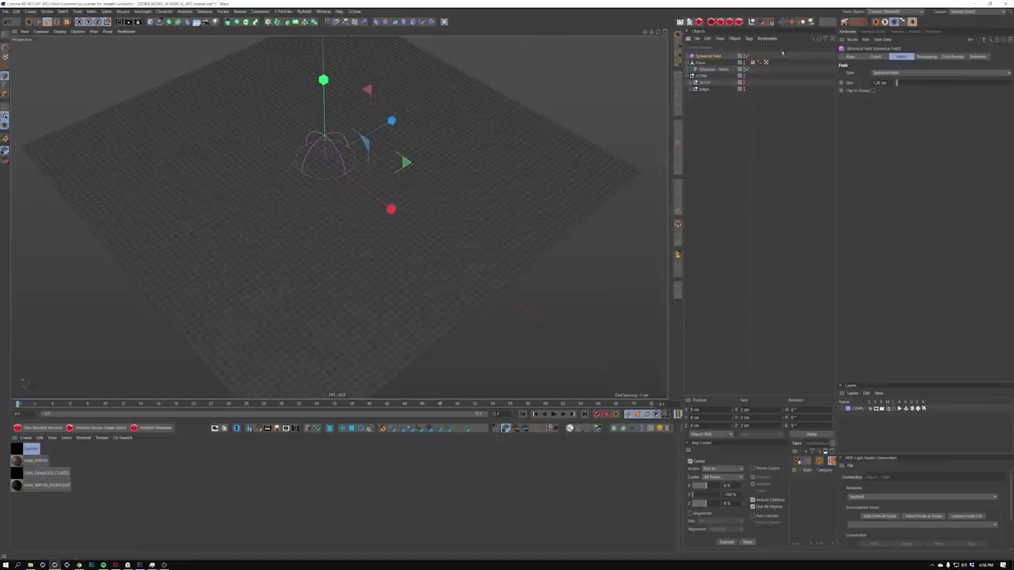
pyautogui.doubleClick(896, 83)
pyautogui.write('.5')
pyautogui.press('Return')
# Raise the spherical field about 1.44 cm above the plane and keyframe its Y position at frame 0
pyautogui.press('e')
pyautogui.moveTo(322, 101); pyautogui.dragTo(324, 75)
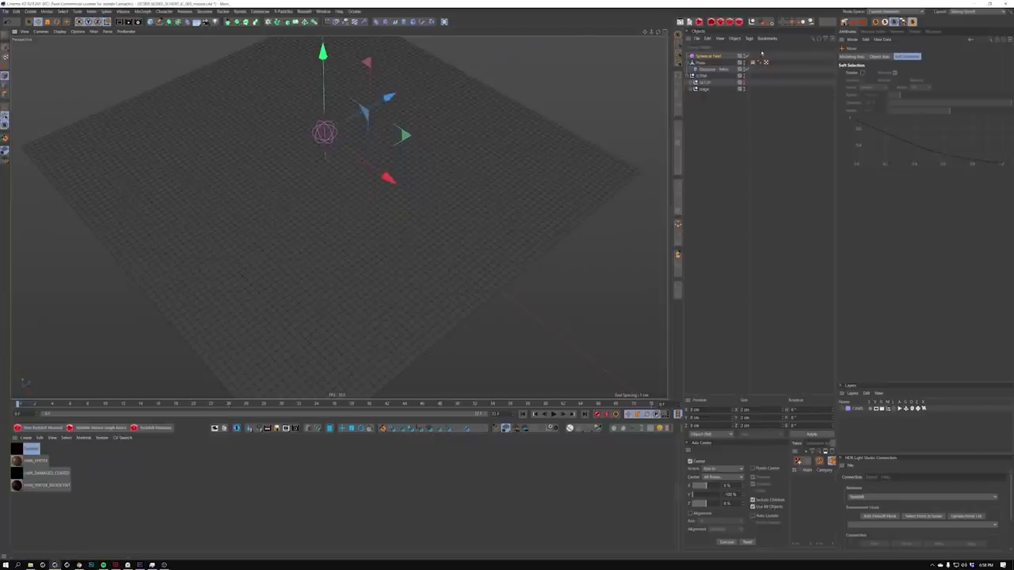
pyautogui.click(715, 57)
pyautogui.click(874, 57)
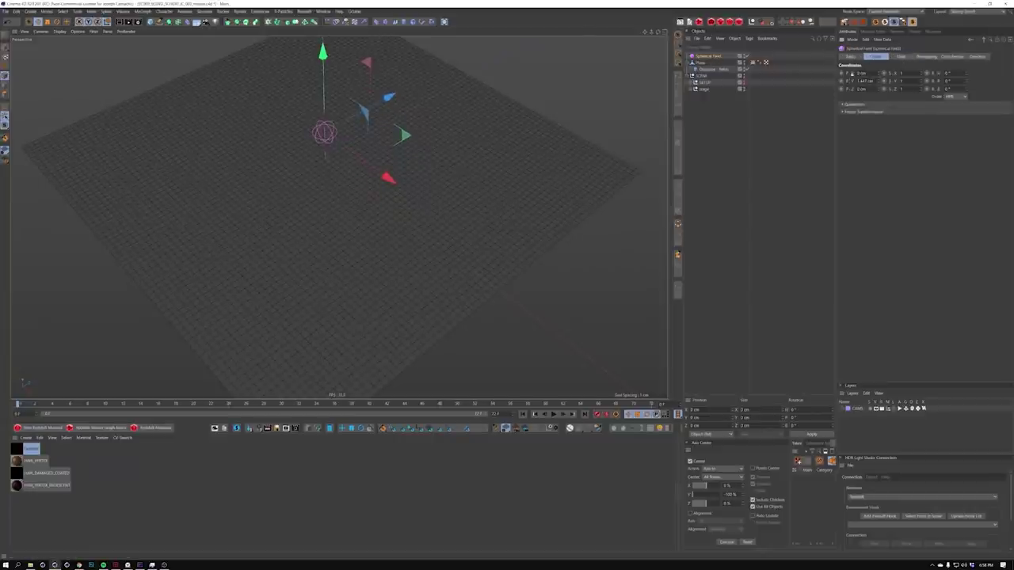
pyautogui.click(841, 81)
# Keyframe the spherical field's Y position at 0 cm on frame 4 and play the animation
pyautogui.press('g')
pyautogui.press('g')
pyautogui.press('g')
pyautogui.press('g')
pyautogui.write('0')
pyautogui.press('Tab')
pyautogui.click(841, 81)
pyautogui.click(553, 414)
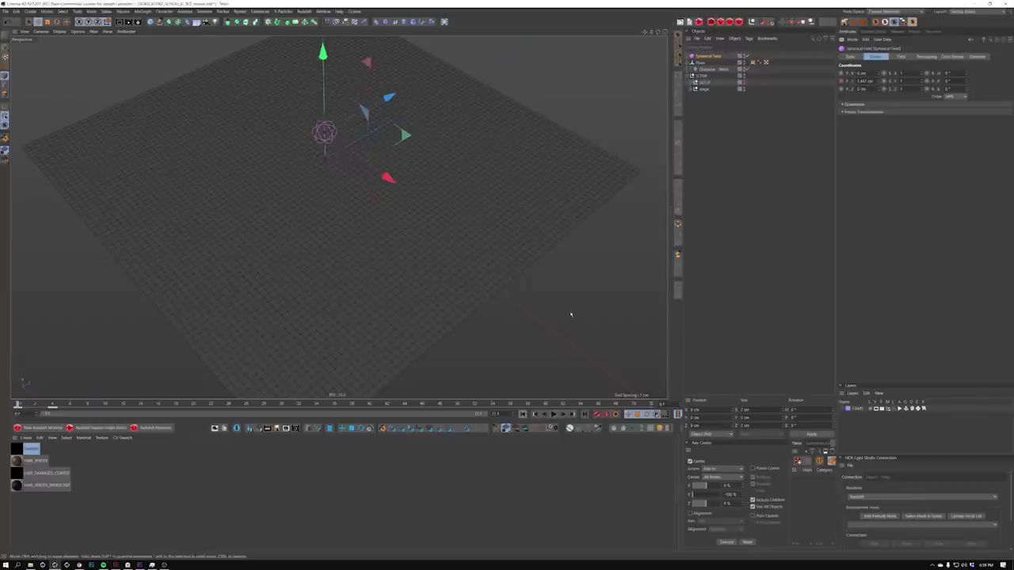
# Add the spherical field above the Freeze layer in the vertex map and set its remapping inner offset to 100%
pyautogui.click(731, 71)
pyautogui.click(753, 63)
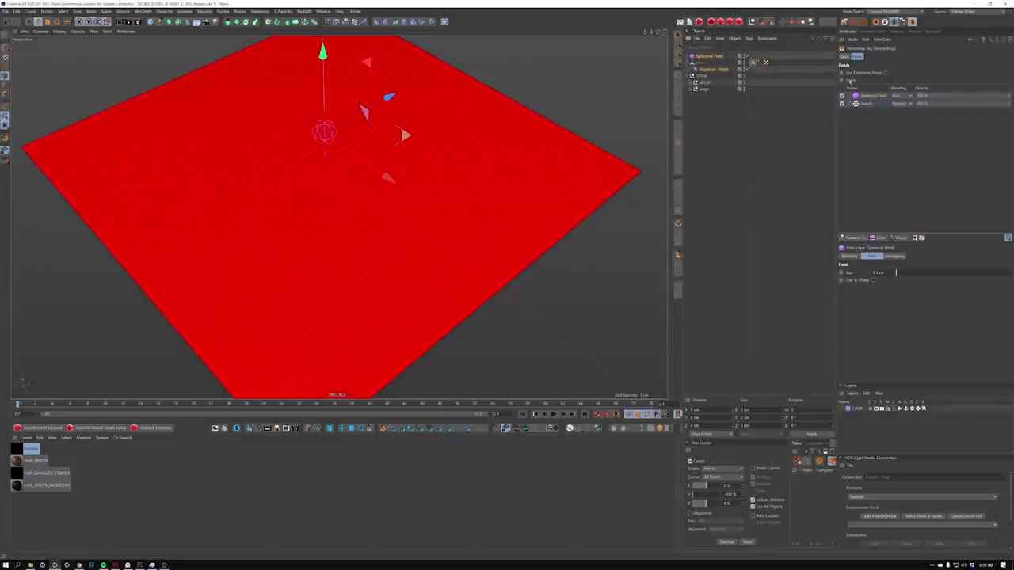
pyautogui.click(709, 56)
pyautogui.click(920, 59)
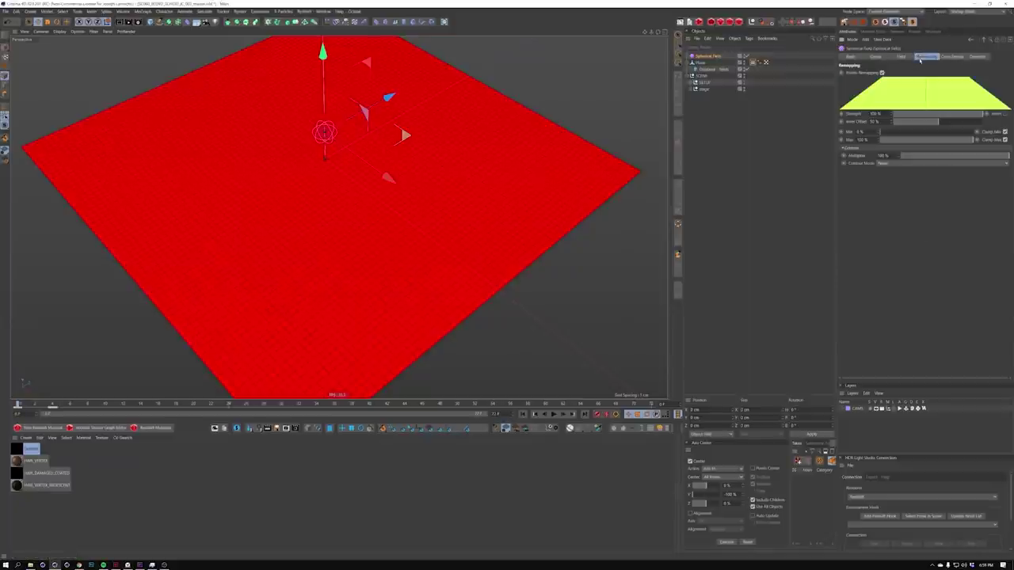
pyautogui.moveTo(937, 122); pyautogui.dragTo(1006, 115)
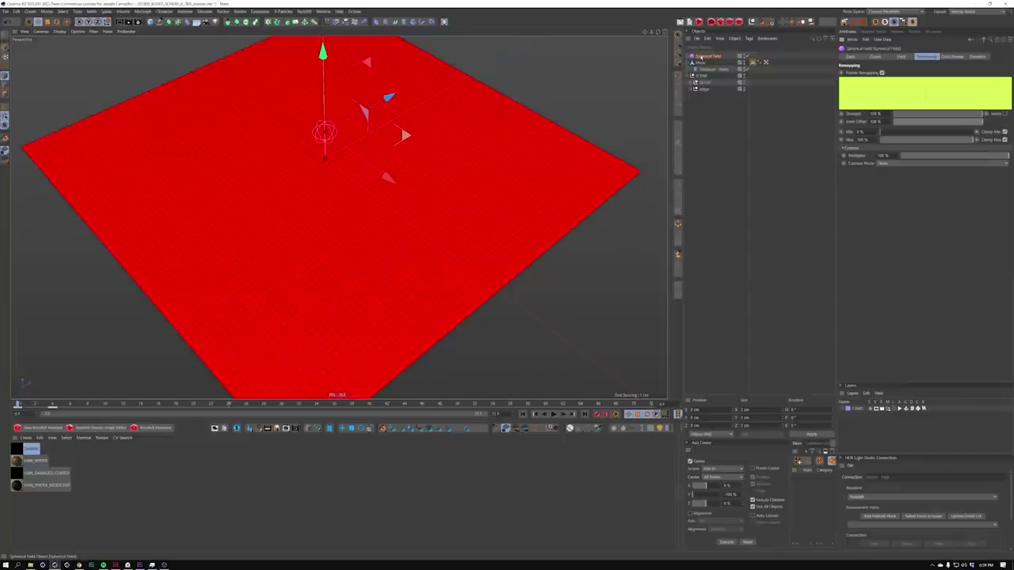
# Add a Curve layer above the spherical field in the vertex map's field list and change the Curve layer's blending mode
pyautogui.click(752, 62)
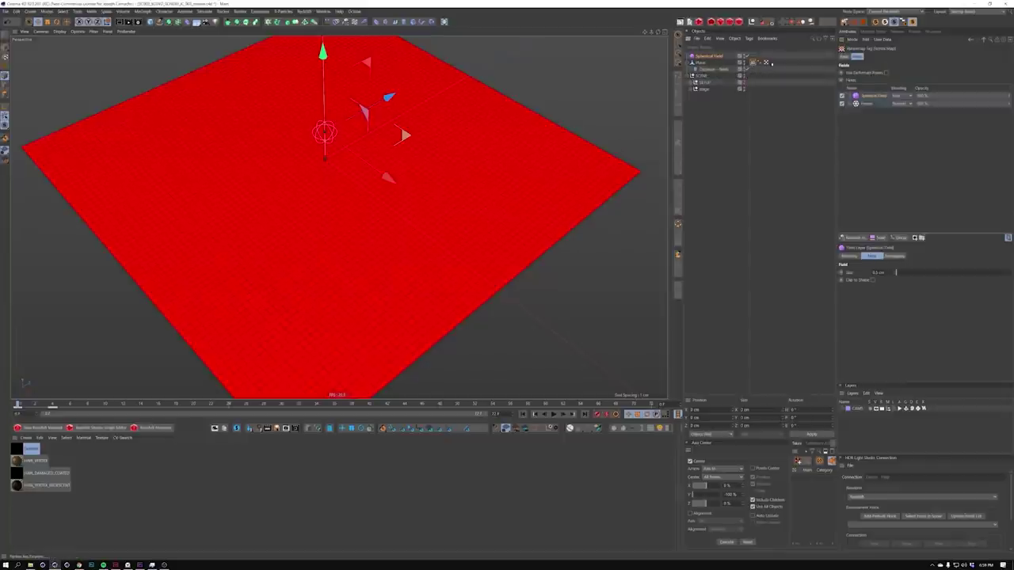
pyautogui.click(889, 96)
pyautogui.click(915, 238)
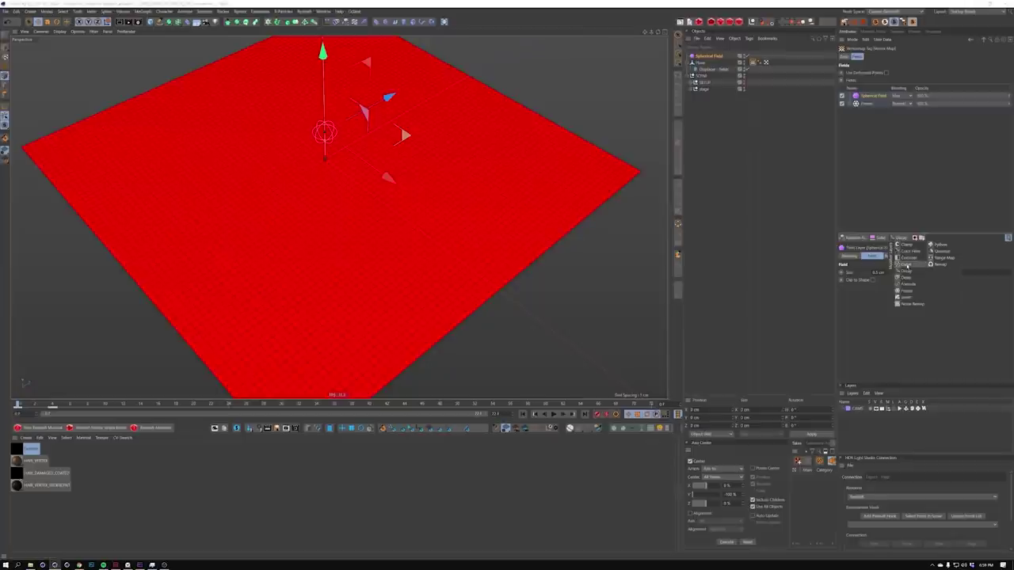
pyautogui.click(905, 264)
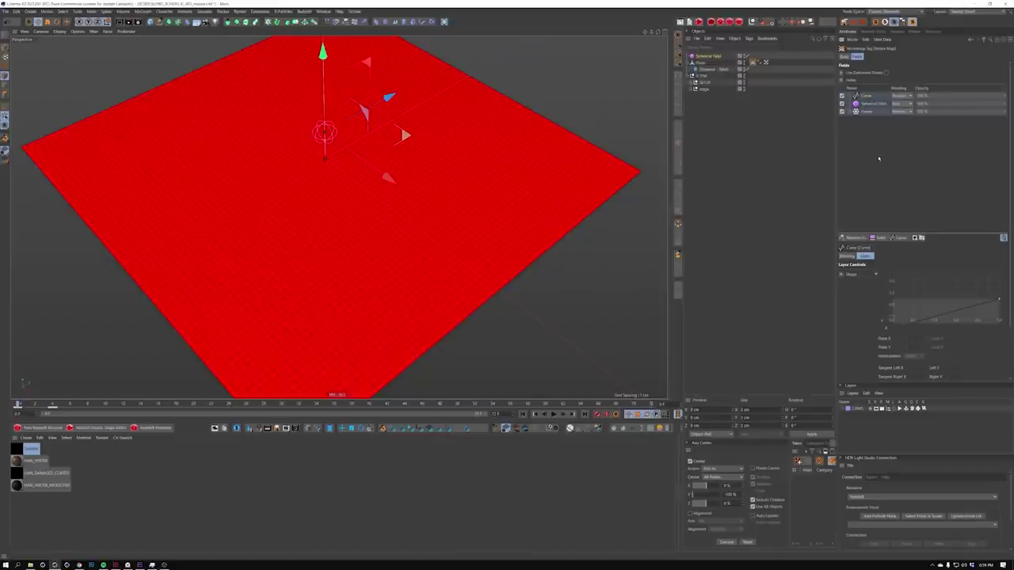
pyautogui.click(905, 97)
pyautogui.click(899, 160)
# Bend the upper Curve layer into a steep early rise from its start point and play the animation to test the spread
pyautogui.moveTo(936, 235); pyautogui.dragTo(938, 175)
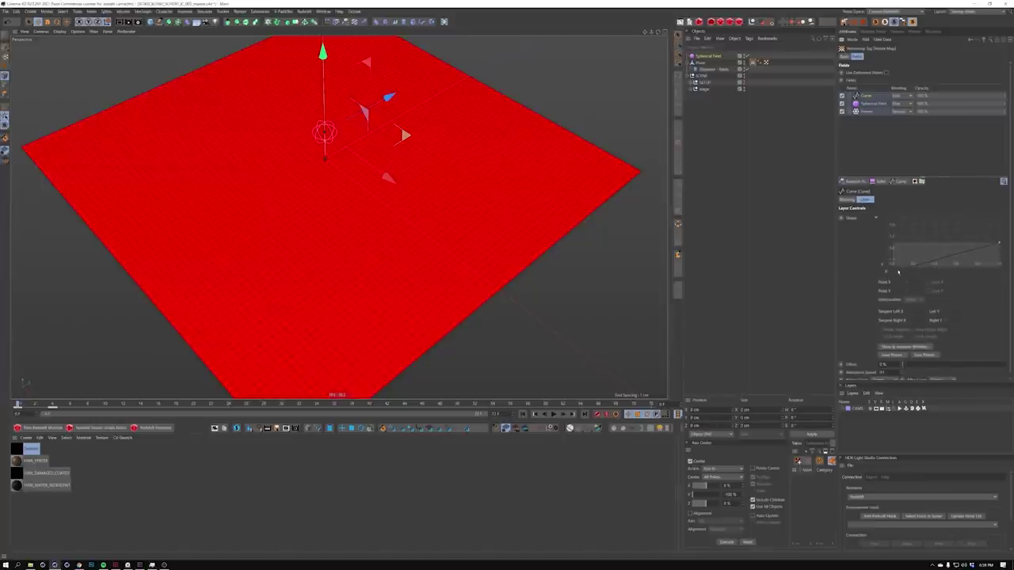
pyautogui.click(876, 219)
pyautogui.click(877, 218)
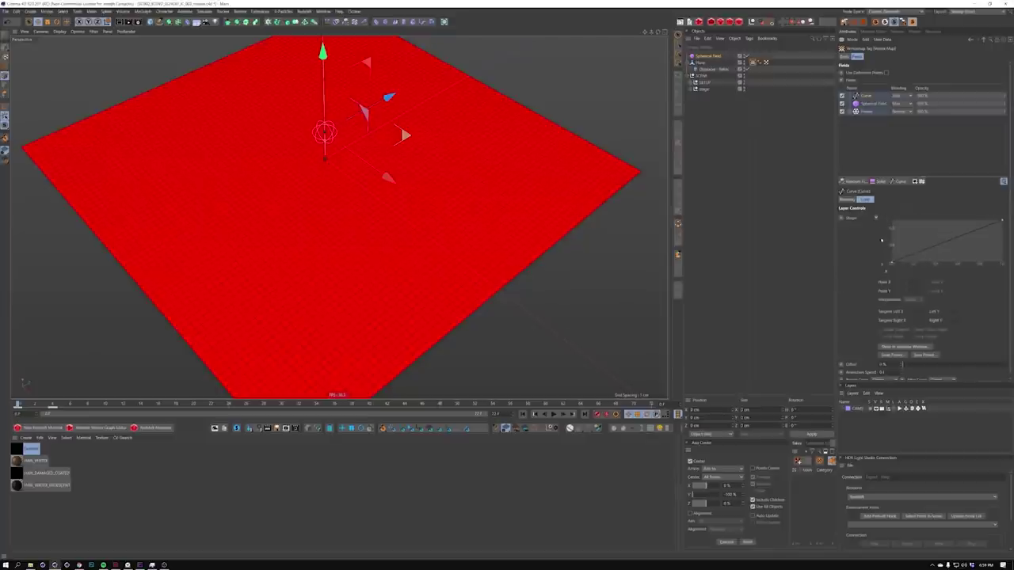
pyautogui.click(892, 263)
pyautogui.moveTo(907, 259); pyautogui.dragTo(891, 230)
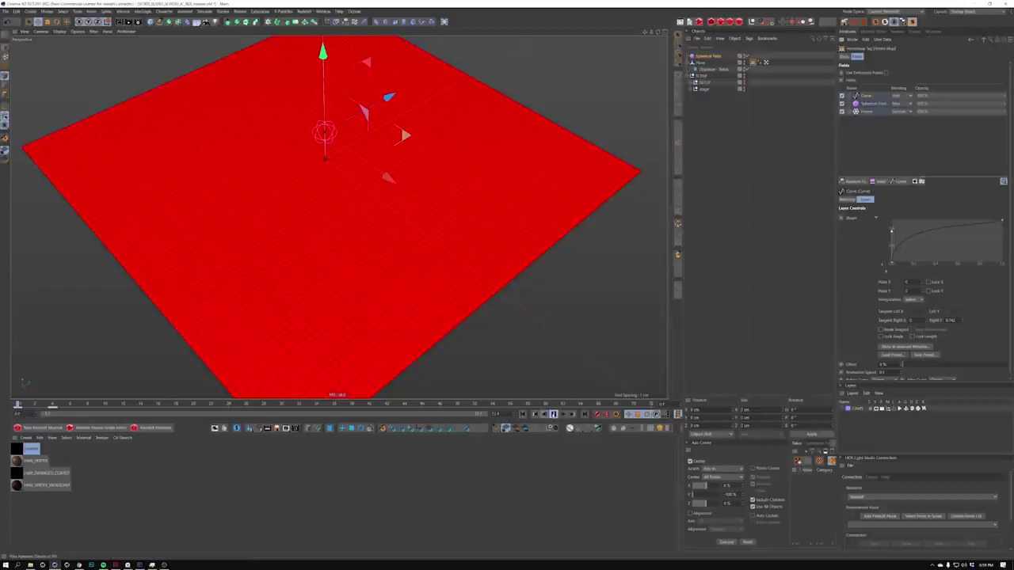
pyautogui.click(553, 414)
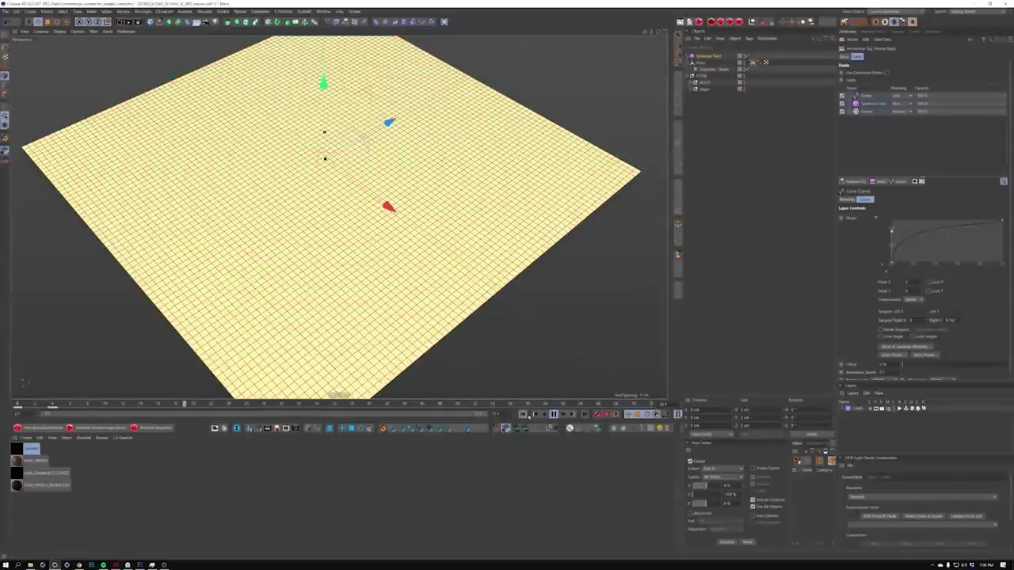
pyautogui.click(523, 414)
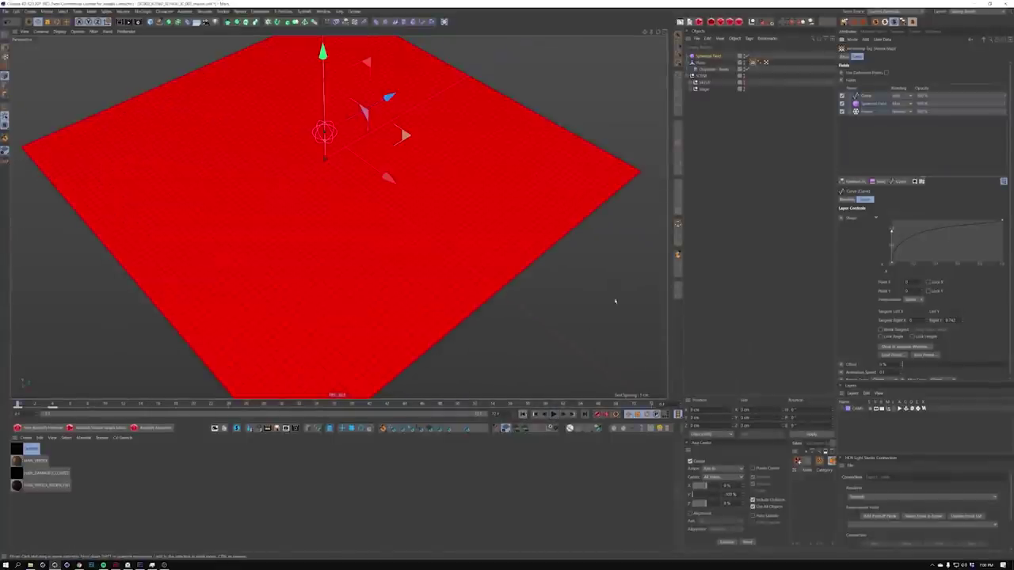
# Add a folder to the vertex map's field list, rename it, and move the Curve, Spherical Field and Freeze layers into it
pyautogui.click(921, 182)
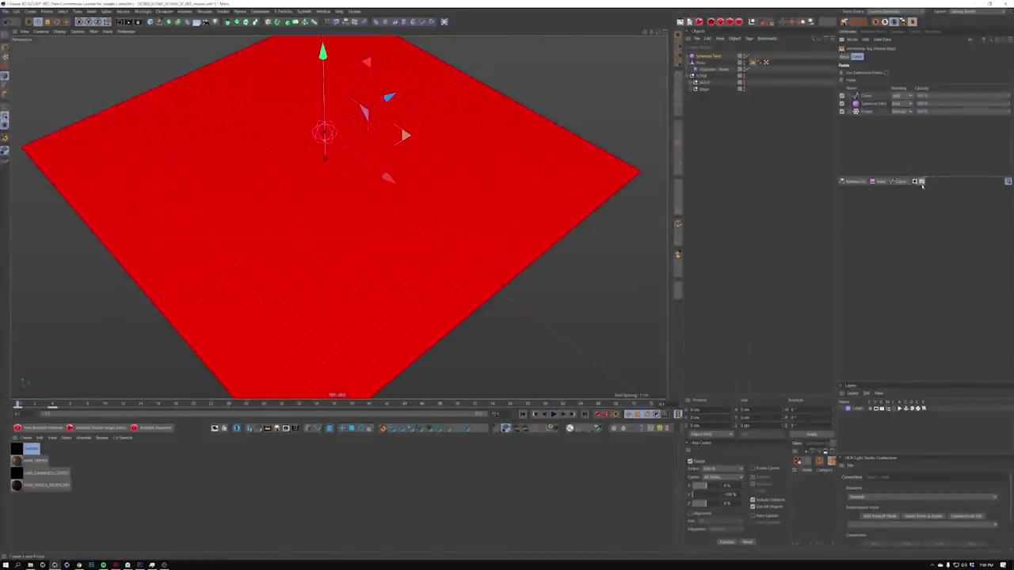
pyautogui.click(922, 182)
pyautogui.doubleClick(862, 96)
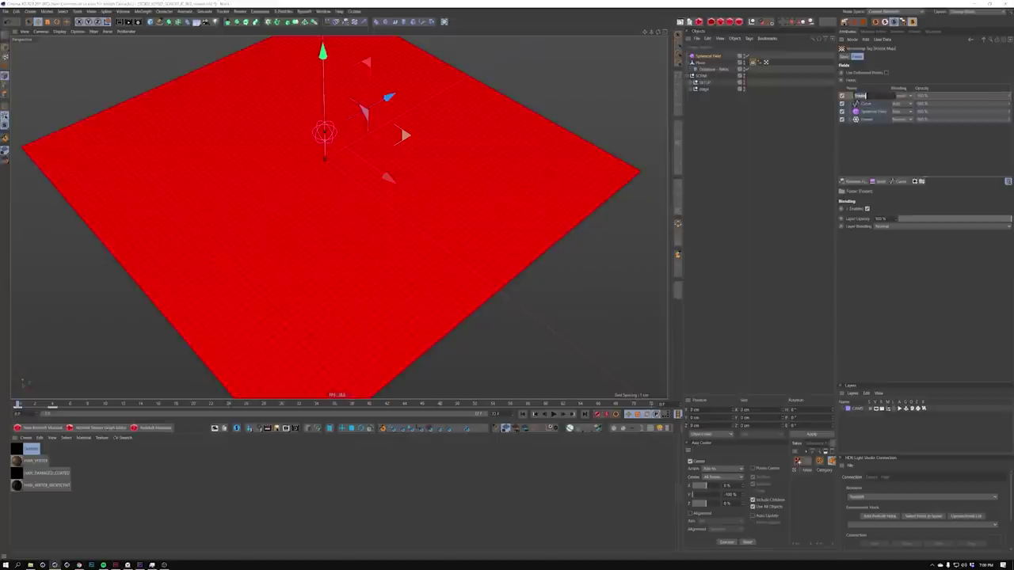
pyautogui.hotkey('ctrl', 'a')
pyautogui.press('Return')
pyautogui.keyDown('shift'); pyautogui.click(865, 104); pyautogui.keyUp('shift')
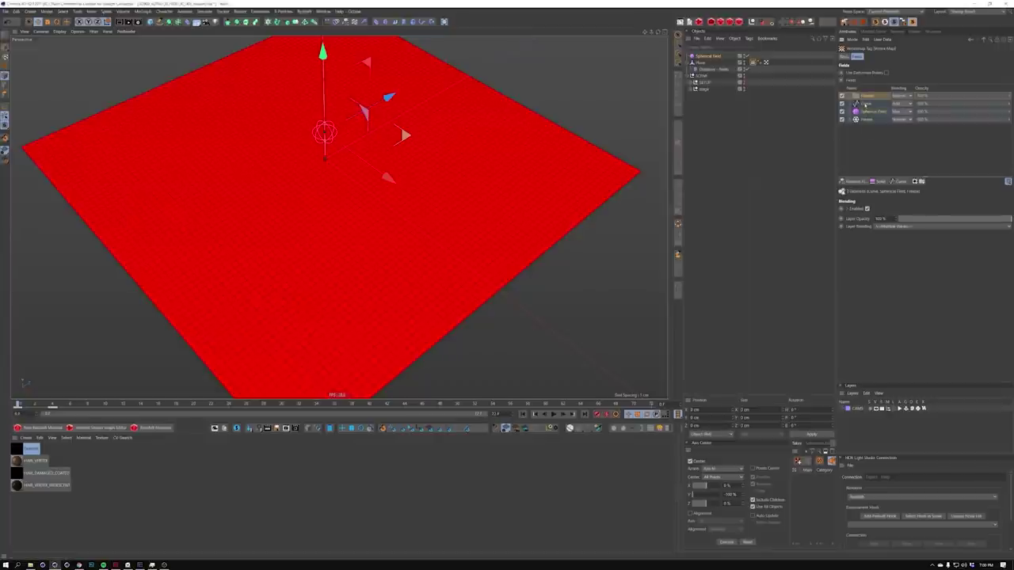
pyautogui.moveTo(866, 99); pyautogui.dragTo(868, 100)
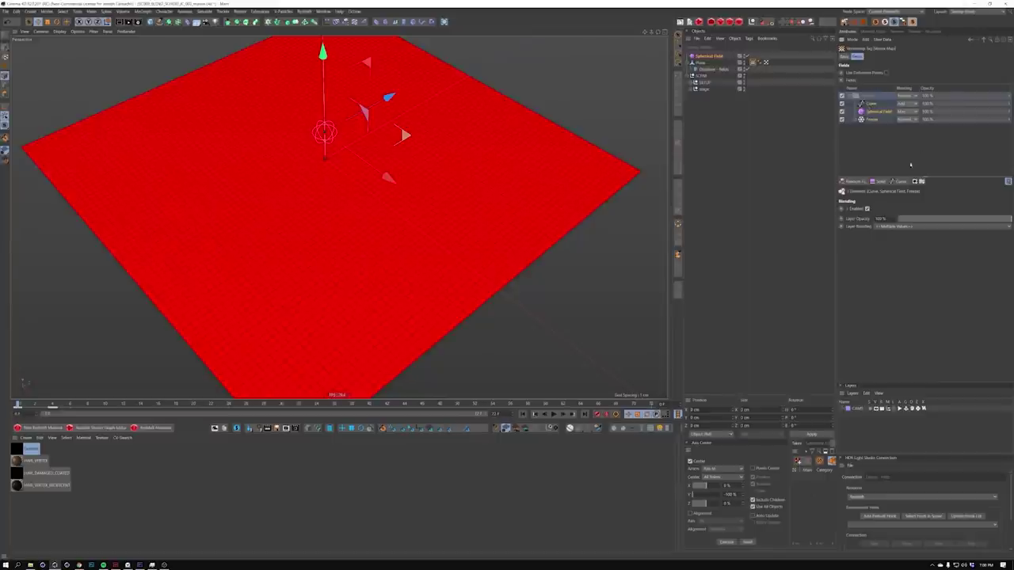
pyautogui.click(868, 96)
pyautogui.click(867, 146)
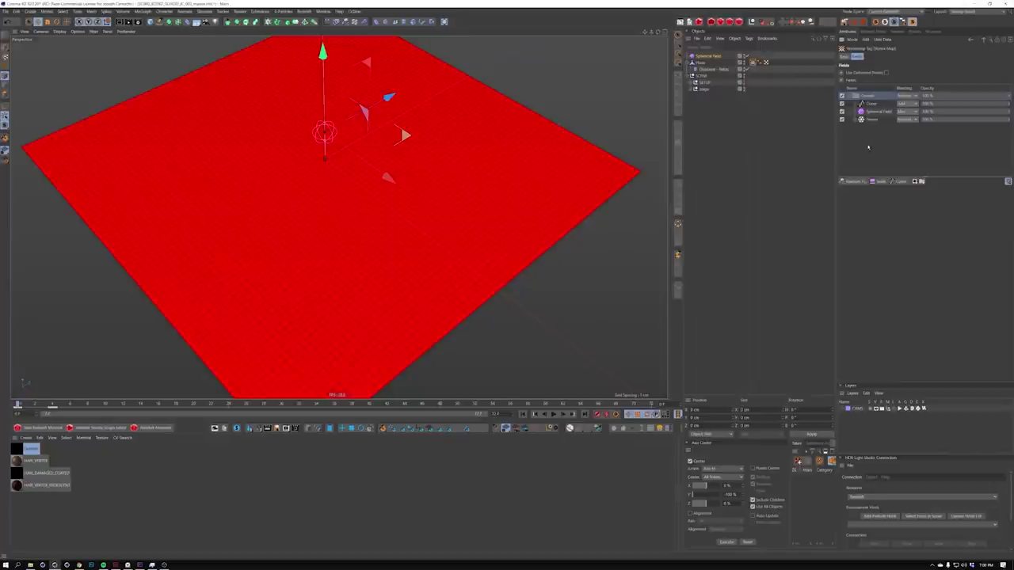
# Add a Random Field above the folder in the vertex map's field list and set its blending to Subtract
pyautogui.click(861, 181)
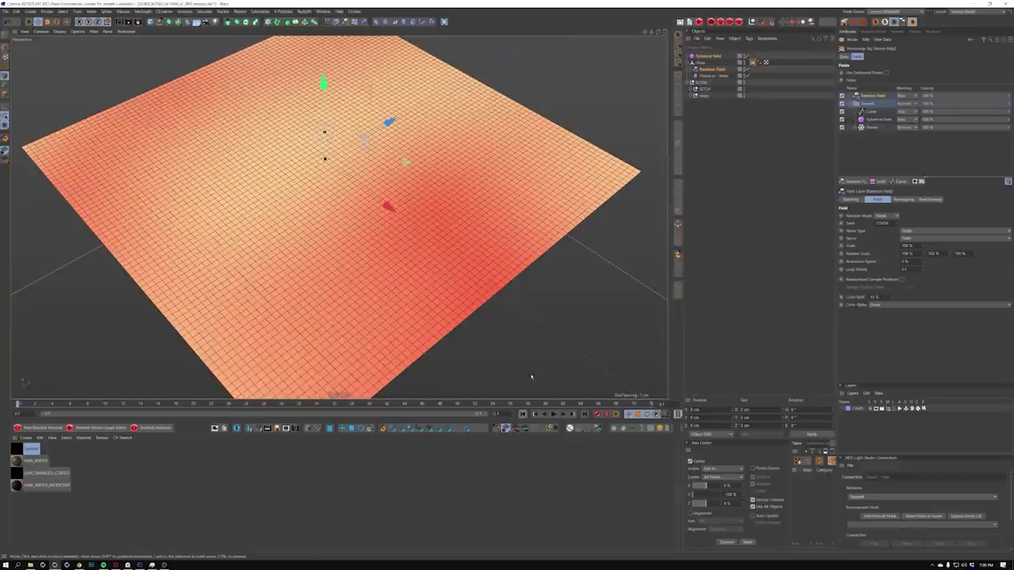
pyautogui.click(902, 96)
pyautogui.click(908, 123)
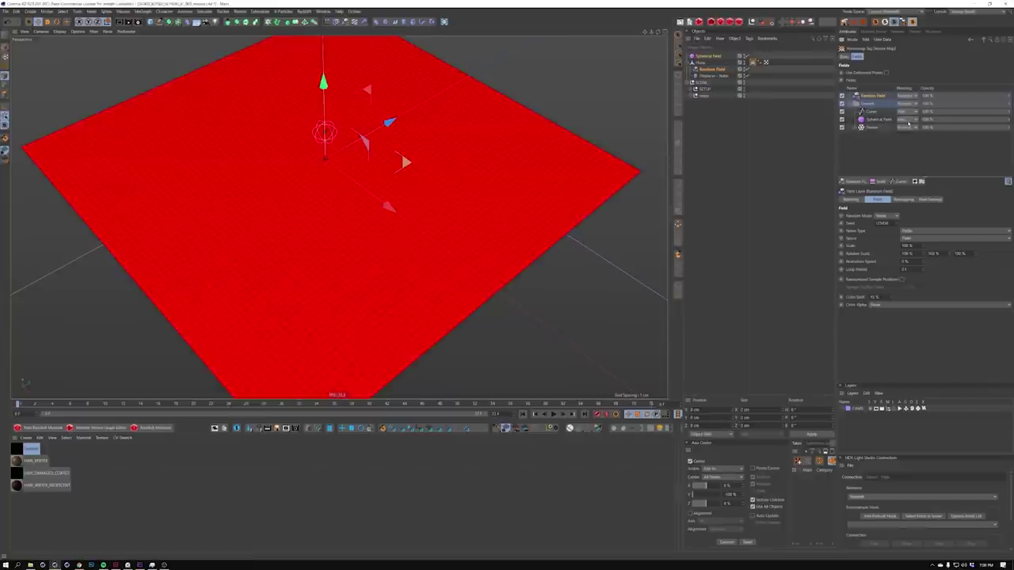
# Greatly reduce the Random Field's noise scale and play the animation to check the broken-up spread, returning to the start
pyautogui.click(545, 414)
pyautogui.moveTo(915, 245); pyautogui.dragTo(899, 203)
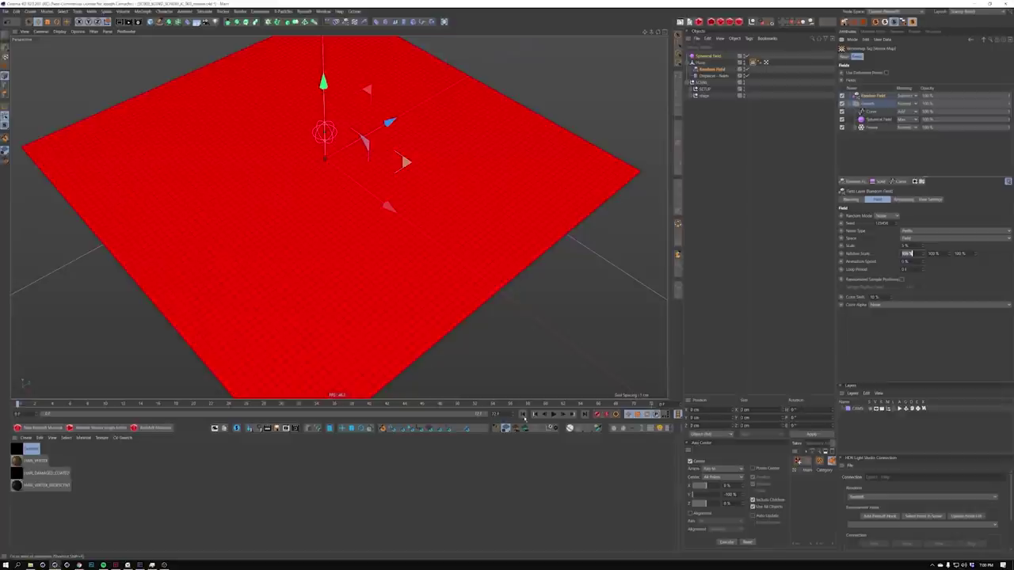
pyautogui.click(553, 414)
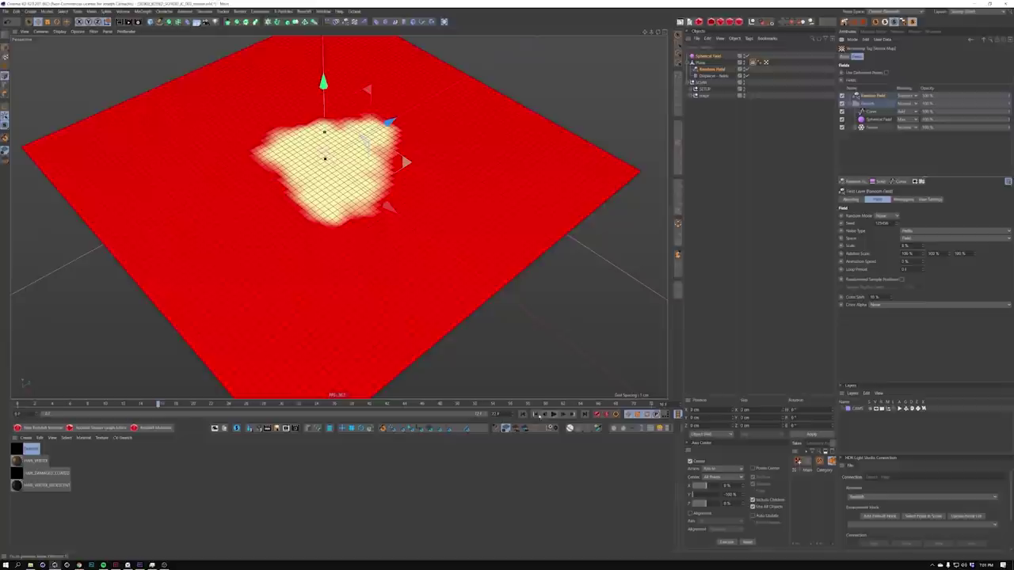
pyautogui.click(523, 415)
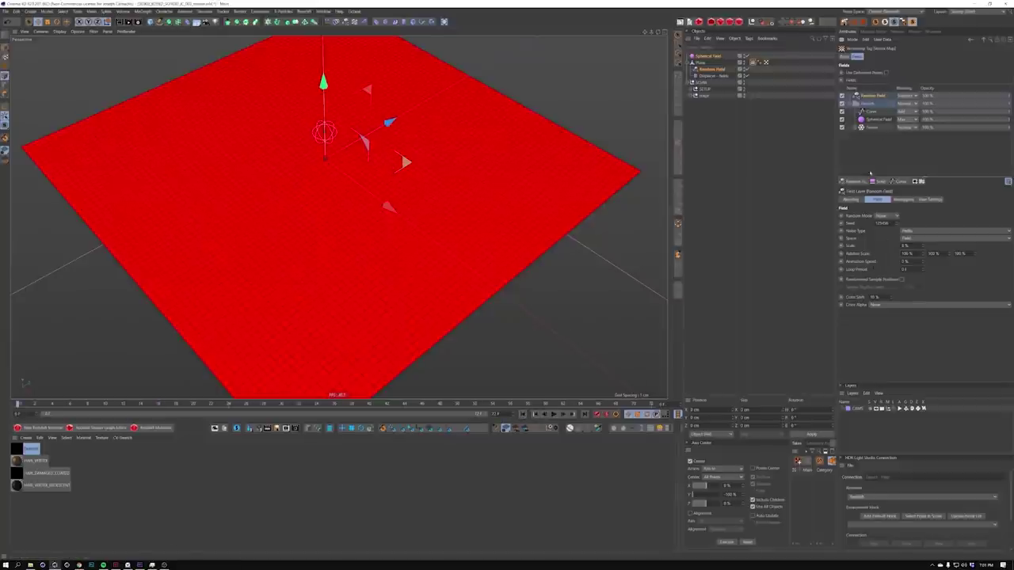
# Add a second Freeze layer above the Random Field, set its mode to Average and turn on Auto Update
pyautogui.click(898, 181)
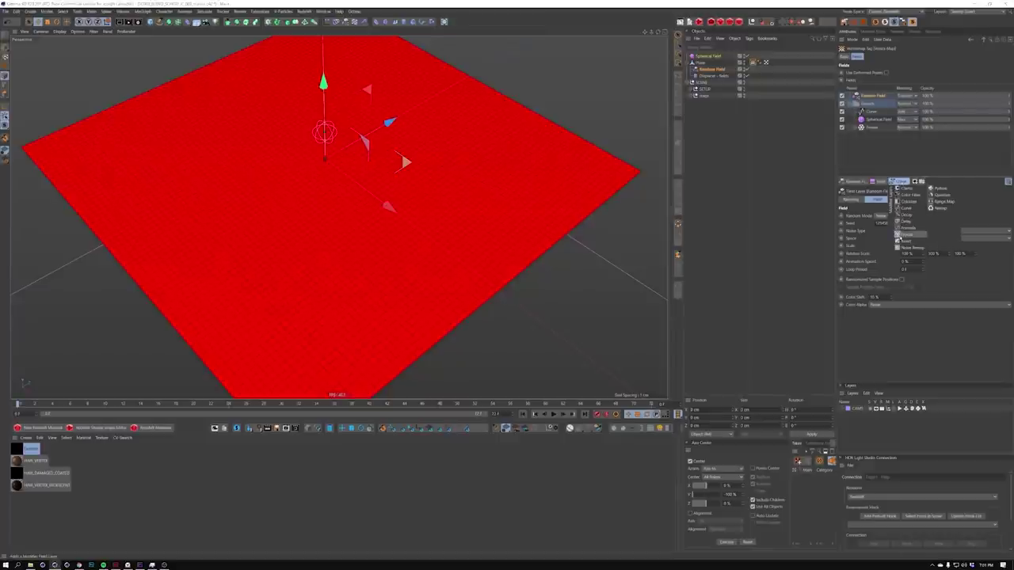
pyautogui.click(904, 234)
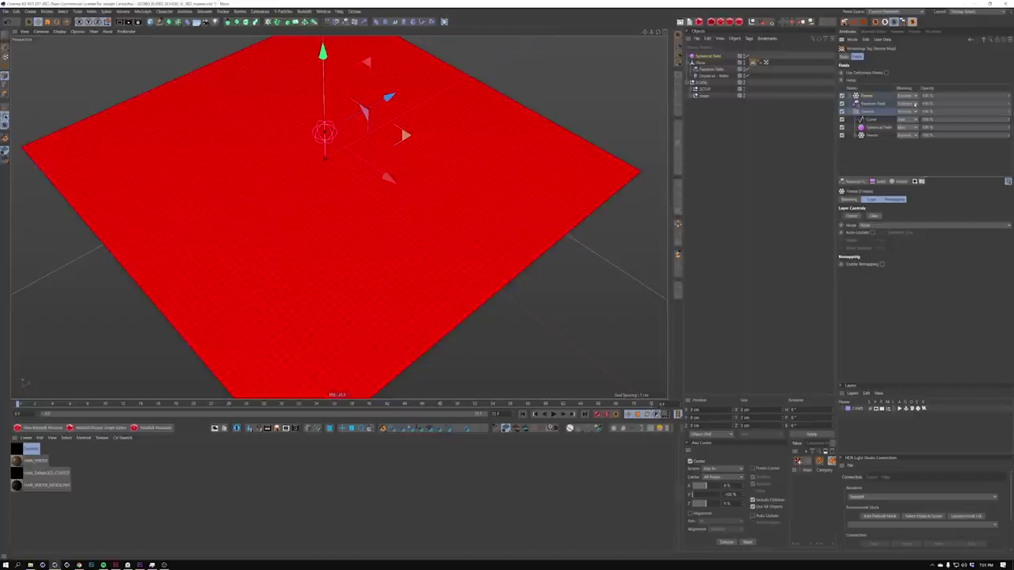
pyautogui.click(873, 228)
pyautogui.click(874, 255)
pyautogui.click(873, 233)
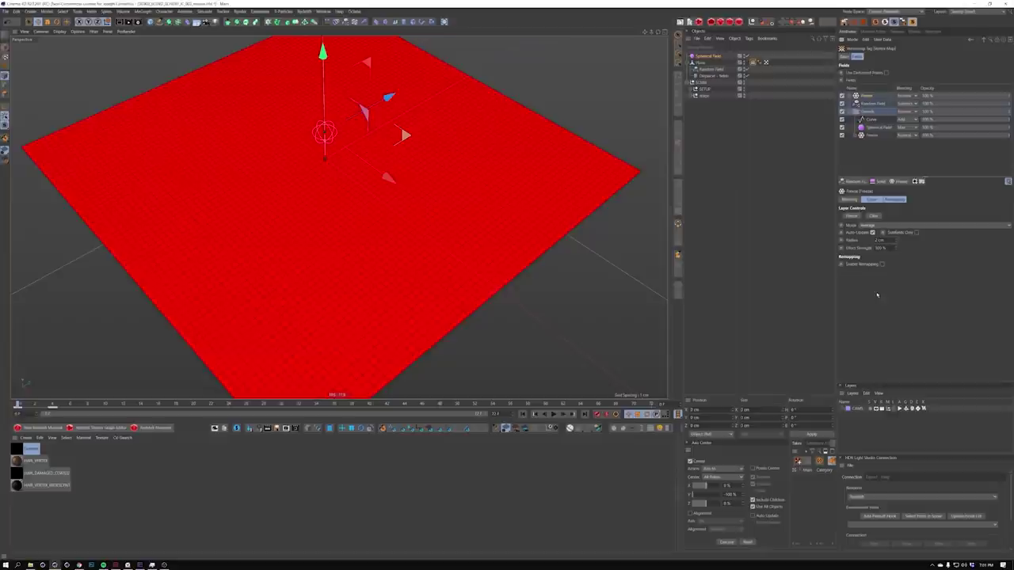
# Set the top Freeze layer's blending to Subtract and play the animation from the start to preview it
pyautogui.click(907, 96)
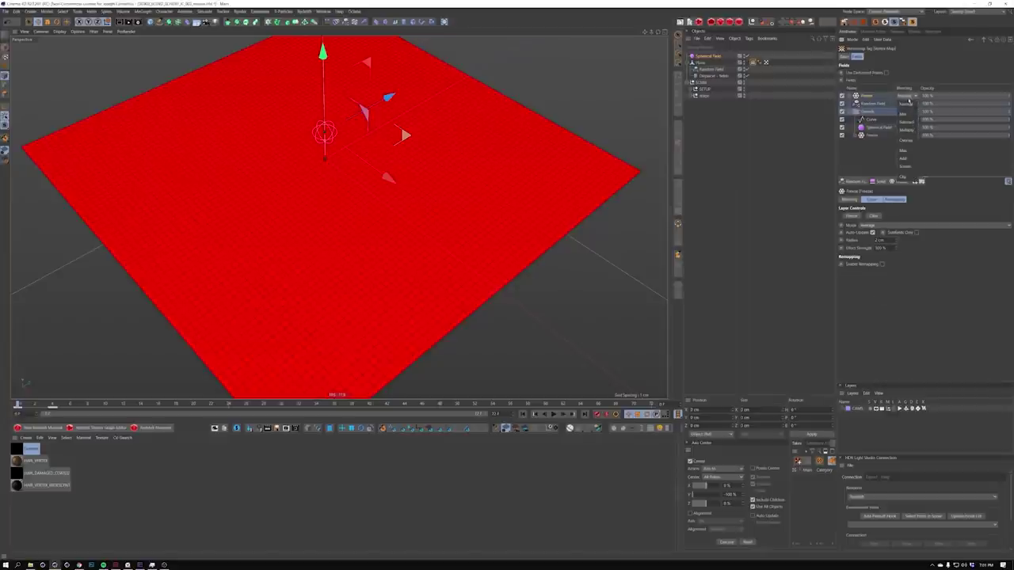
pyautogui.click(906, 122)
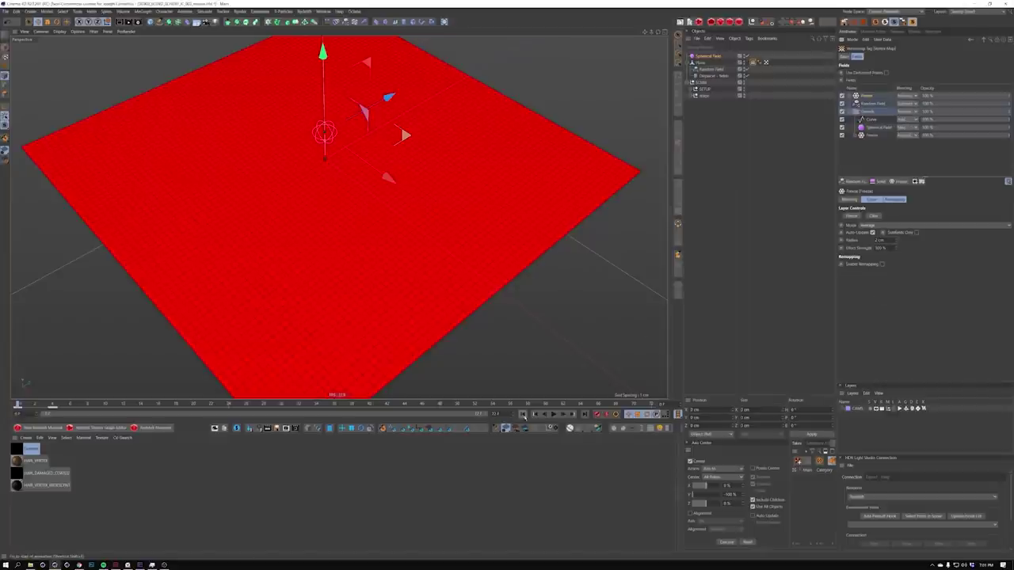
pyautogui.click(553, 414)
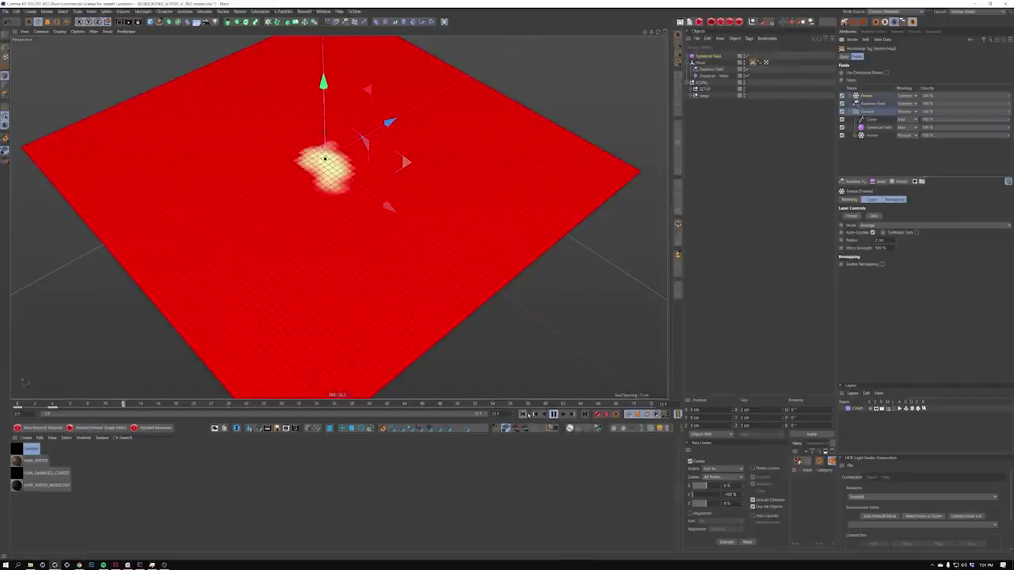
pyautogui.click(523, 415)
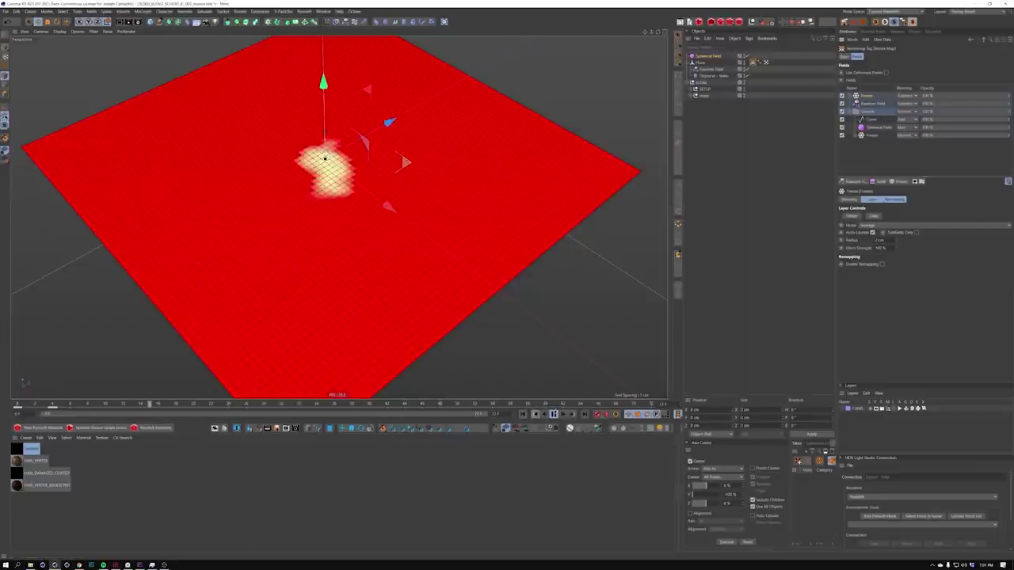
pyautogui.click(522, 414)
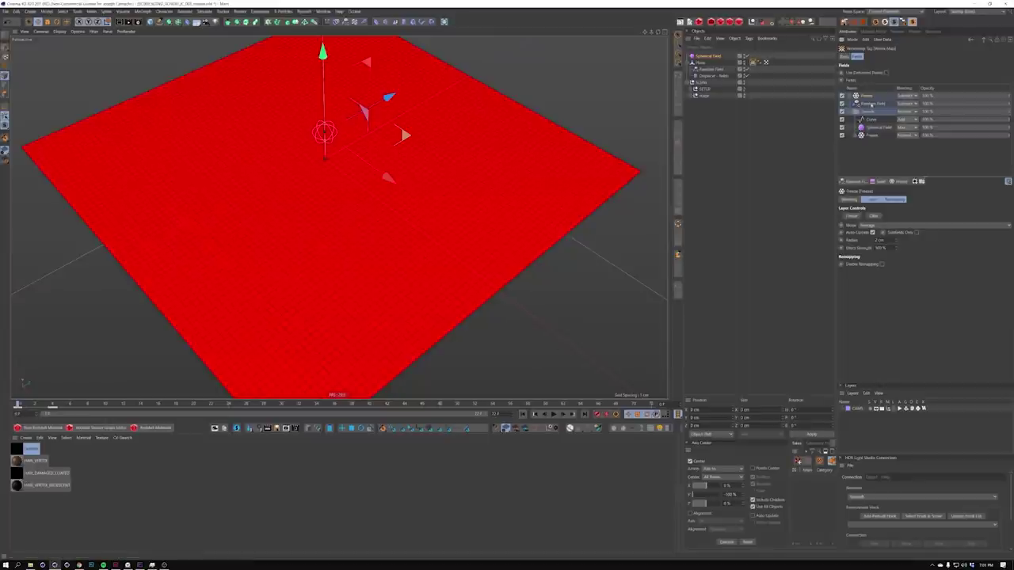
# Add a Curve layer above the top Freeze layer and bend its curve upward from the start point
pyautogui.click(900, 182)
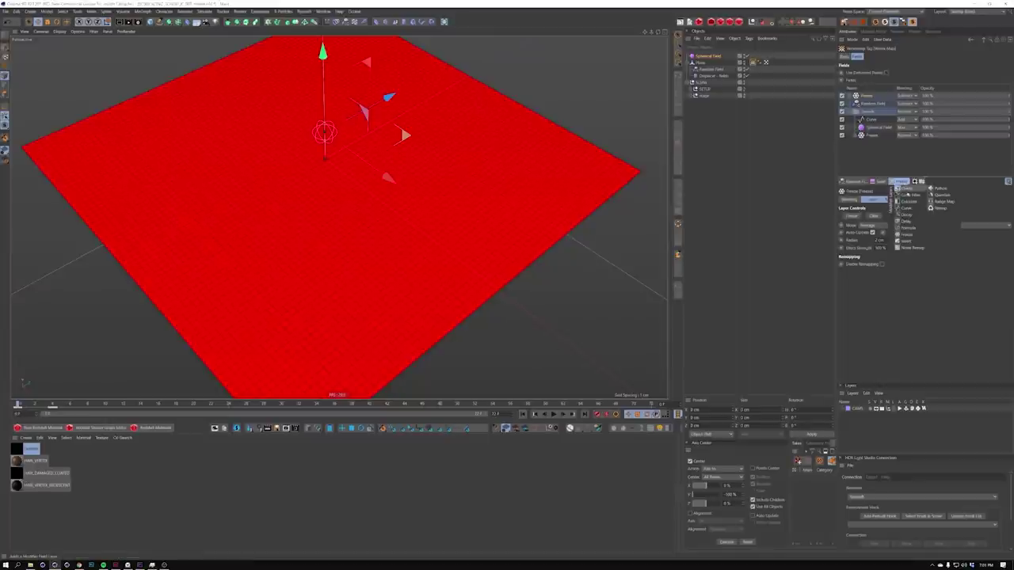
pyautogui.click(907, 208)
pyautogui.click(892, 262)
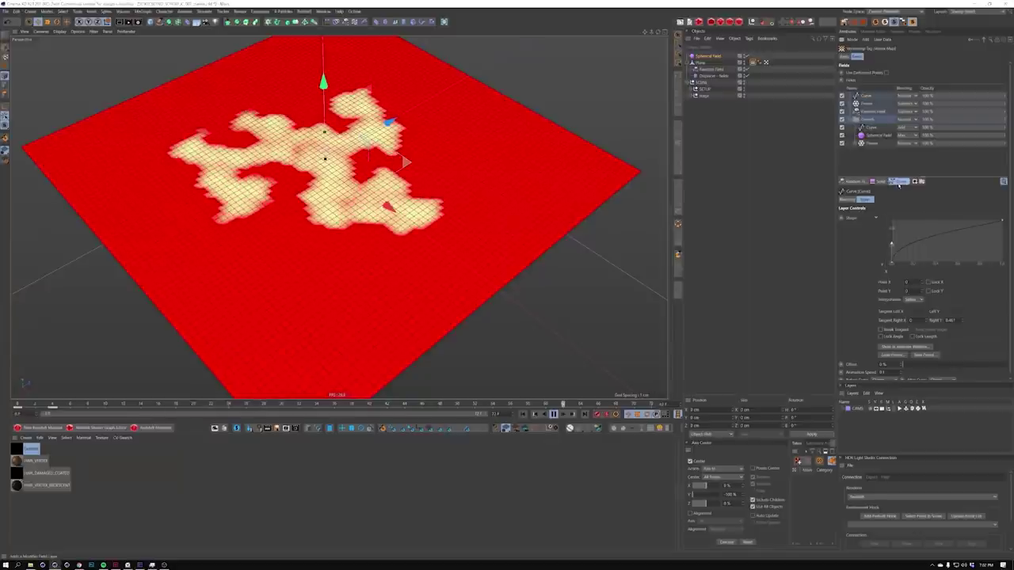
# Add a Decay layer at the top of the vertex map's field list
pyautogui.click(896, 182)
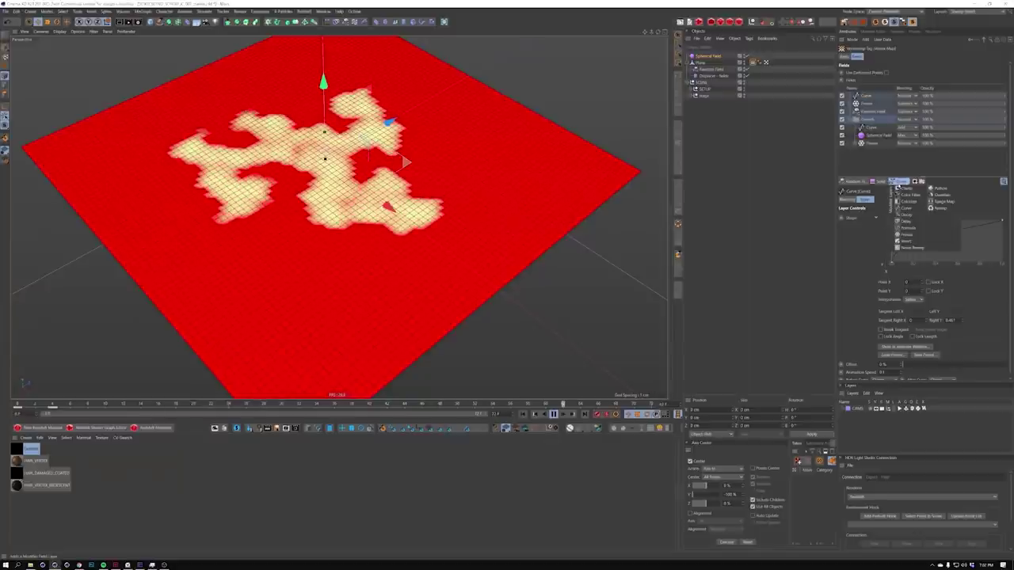
pyautogui.click(907, 214)
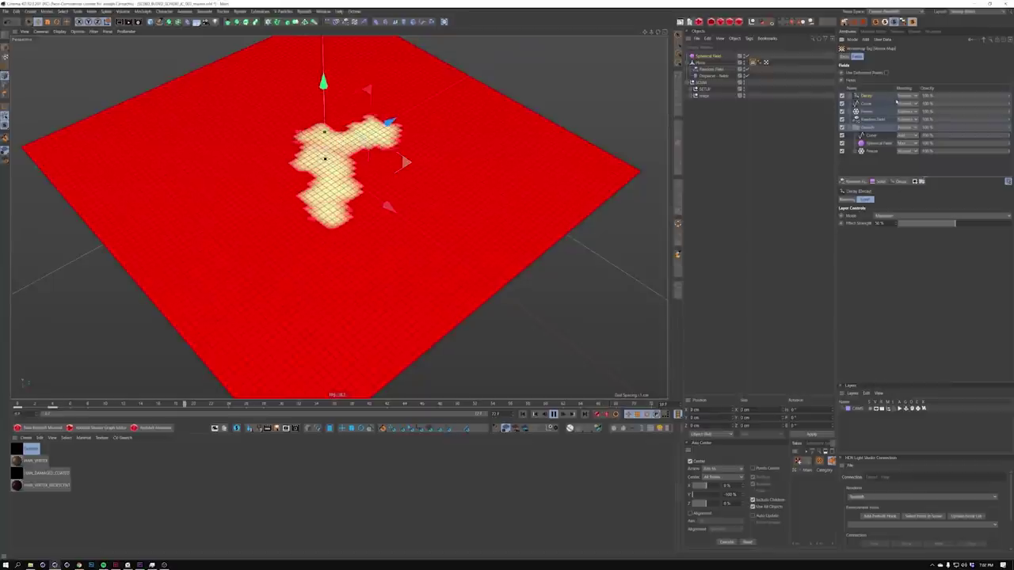
pyautogui.click(907, 96)
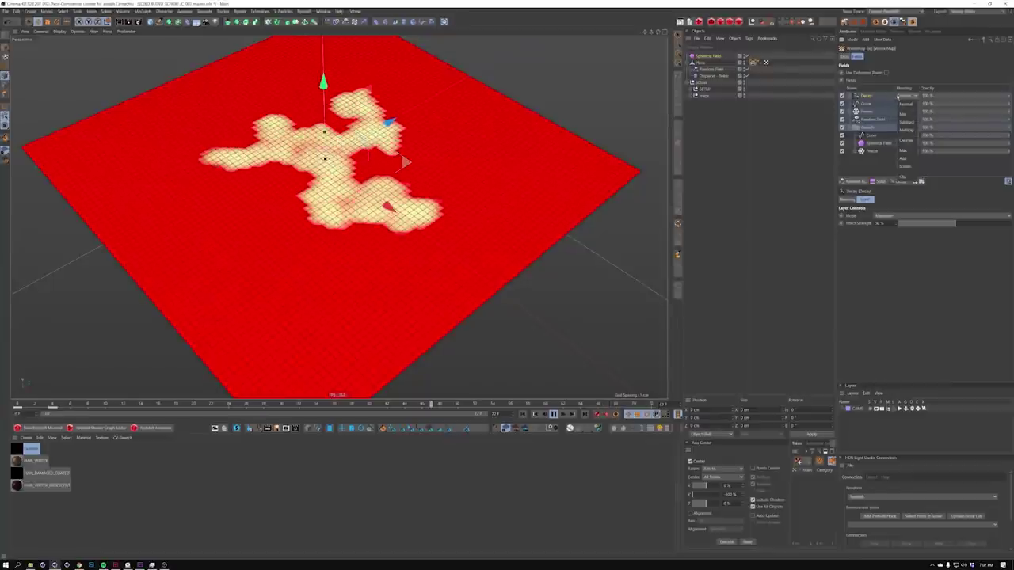
# Set the blending of the Curve layer directly below the Decay layer to Overlay
pyautogui.click(875, 110)
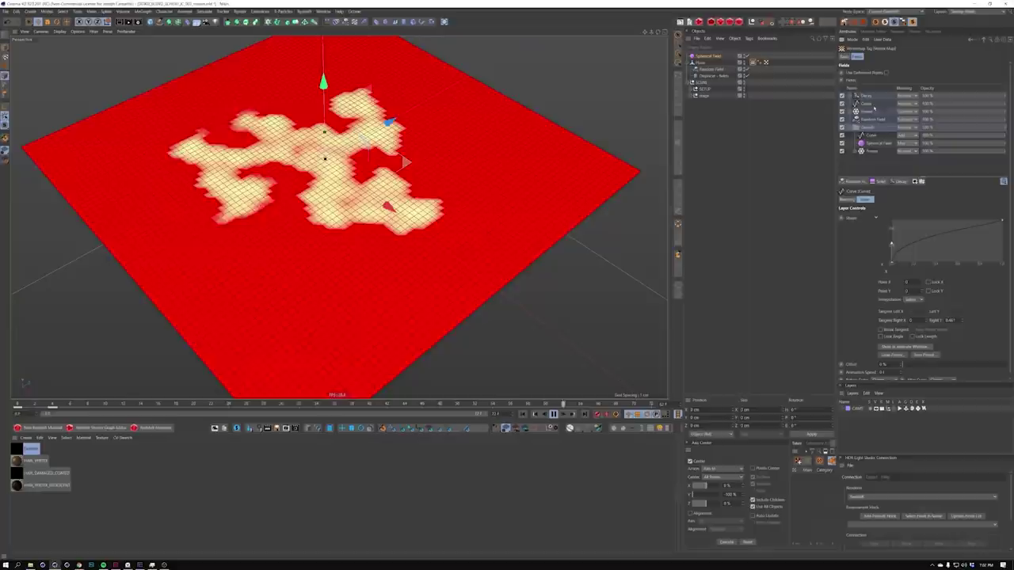
pyautogui.click(907, 104)
pyautogui.click(908, 149)
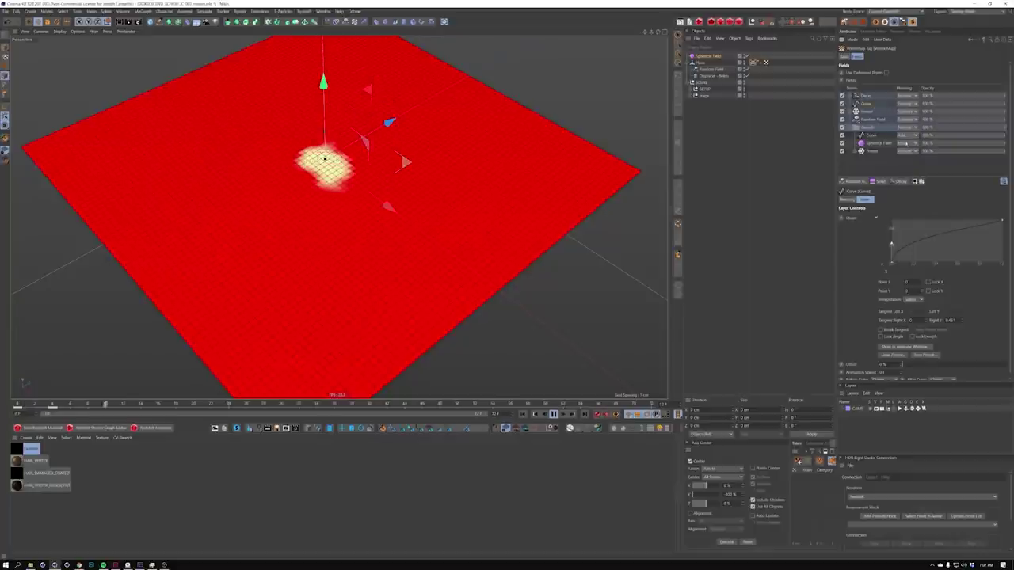
pyautogui.click(907, 96)
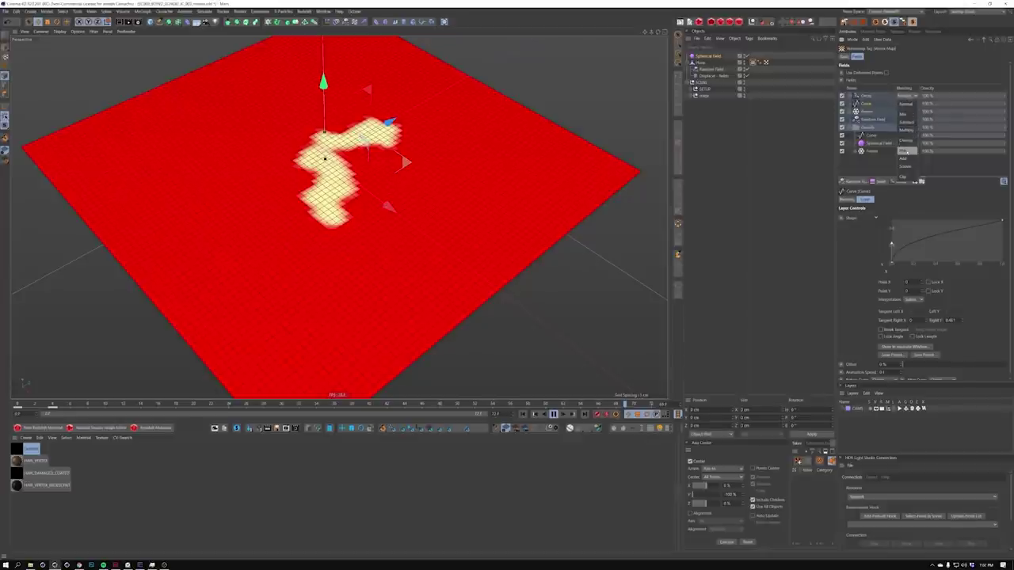
pyautogui.click(908, 104)
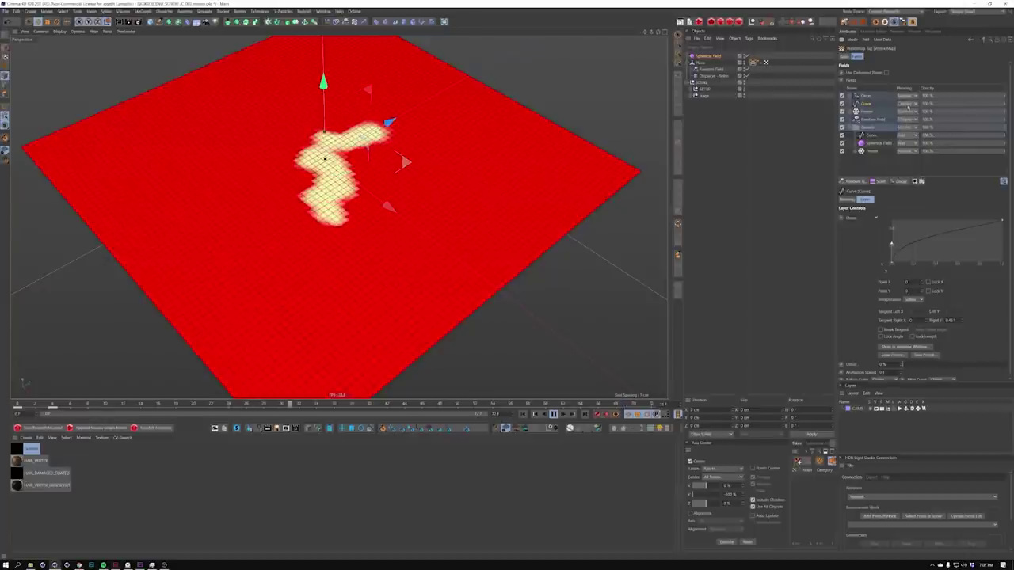
# Raise the Decay layer's effect strength to 100%
pyautogui.click(866, 95)
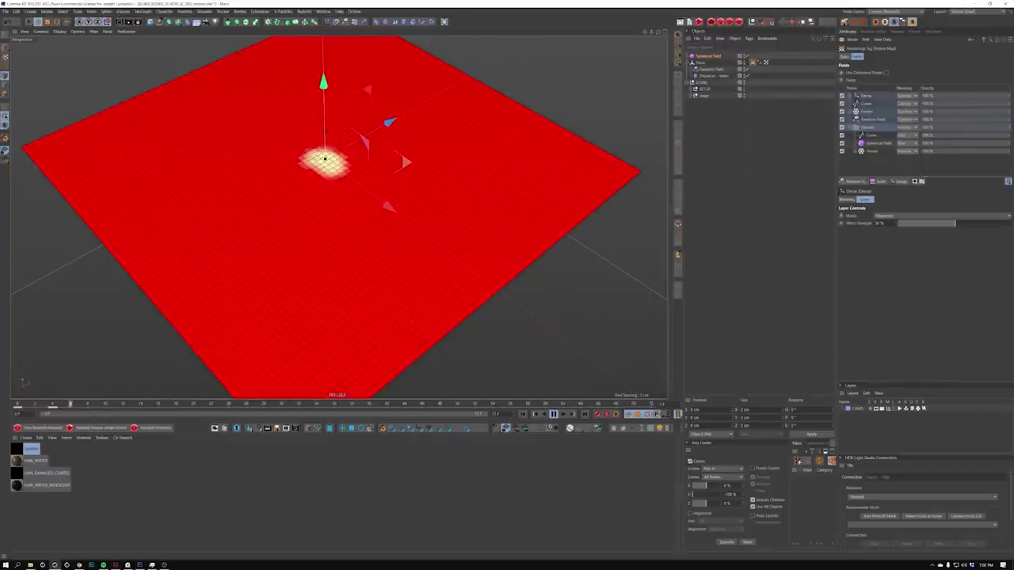
pyautogui.moveTo(955, 224); pyautogui.dragTo(979, 221)
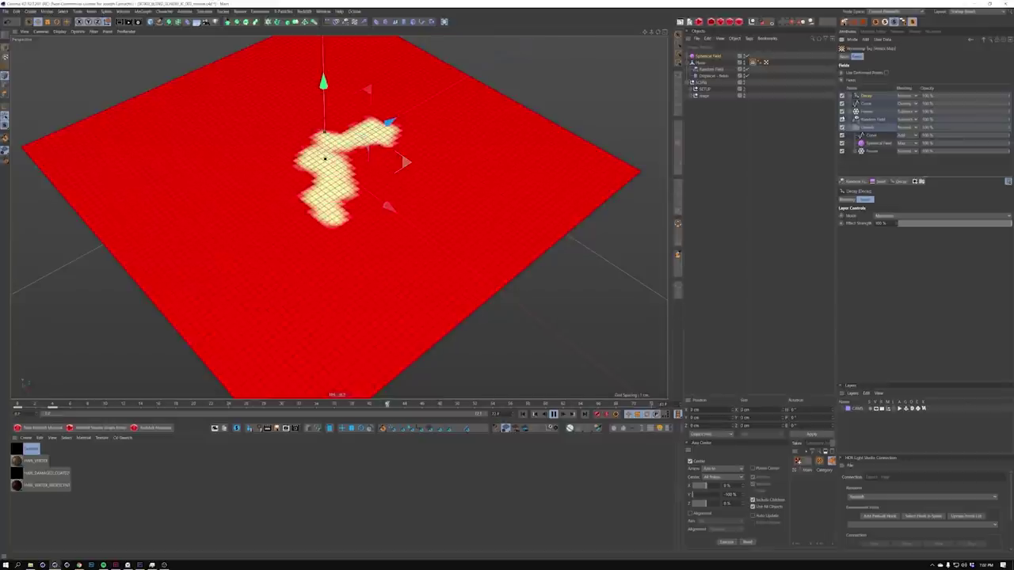
# Group the Decay, Curve, Freeze and Random Field layers above the lower folder into a new folder named "Slow"
pyautogui.click(878, 120)
pyautogui.keyDown('shift'); pyautogui.click(878, 96); pyautogui.keyUp('shift')
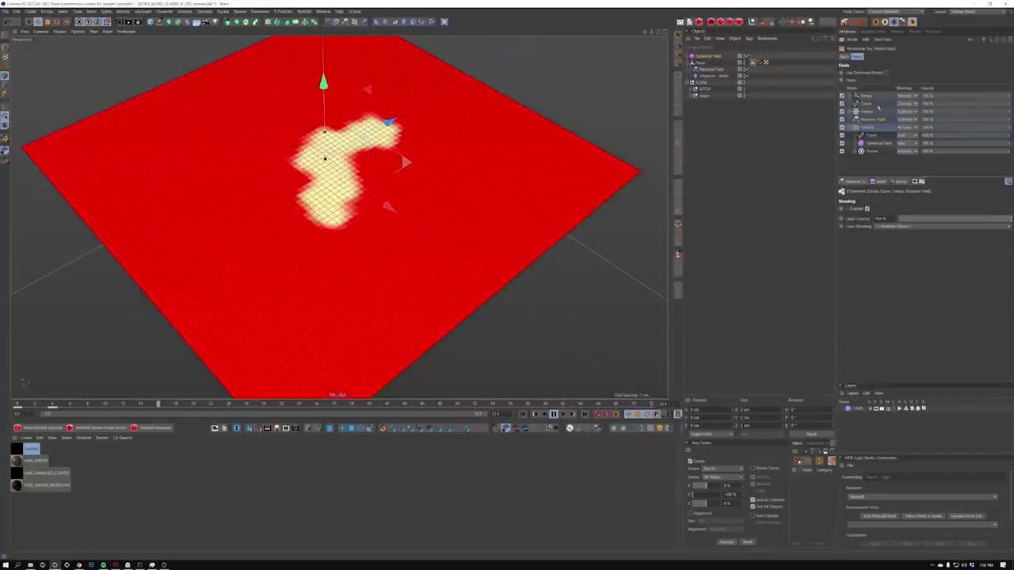
pyautogui.click(922, 182)
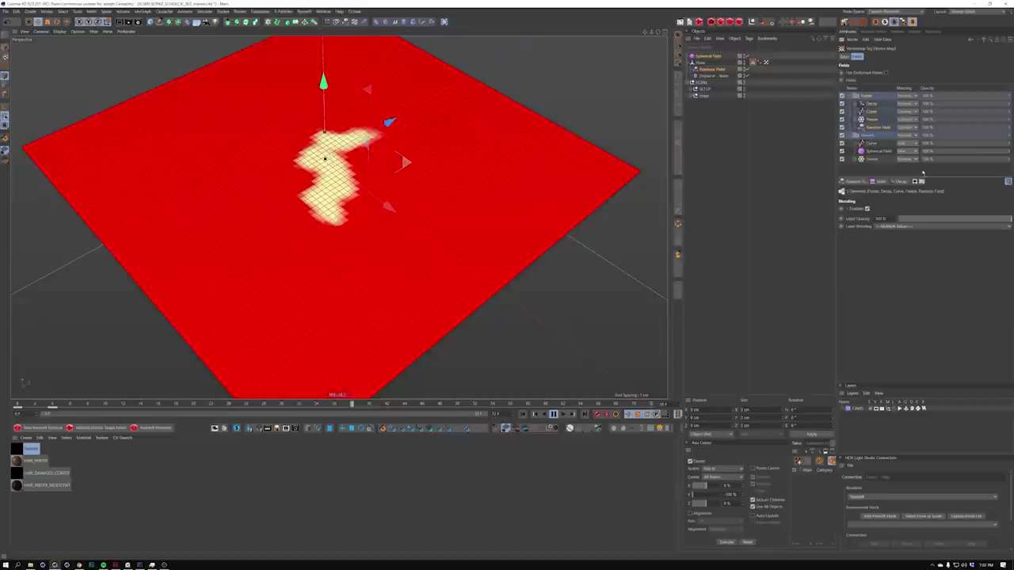
pyautogui.doubleClick(864, 96)
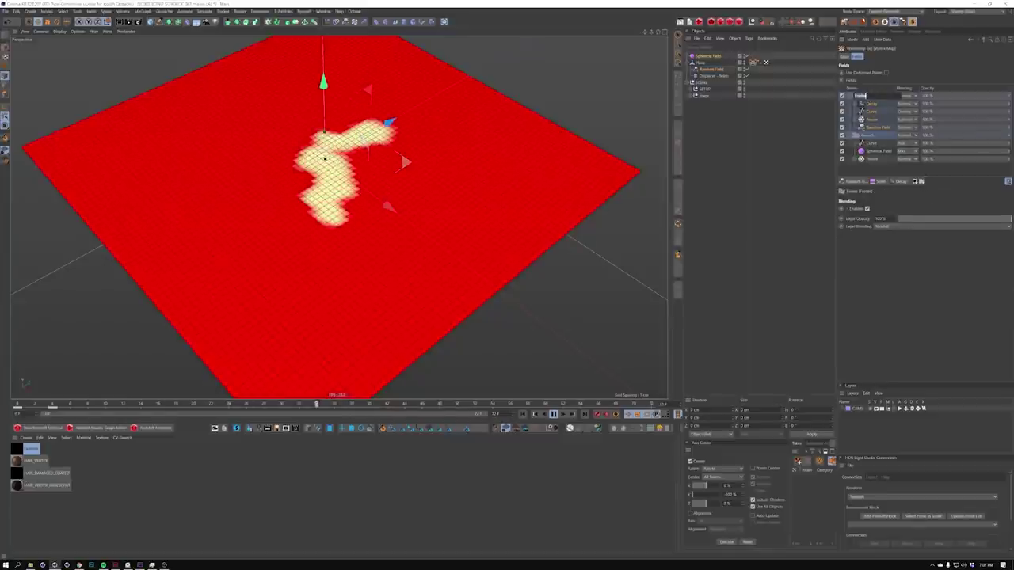
pyautogui.write('Slow')
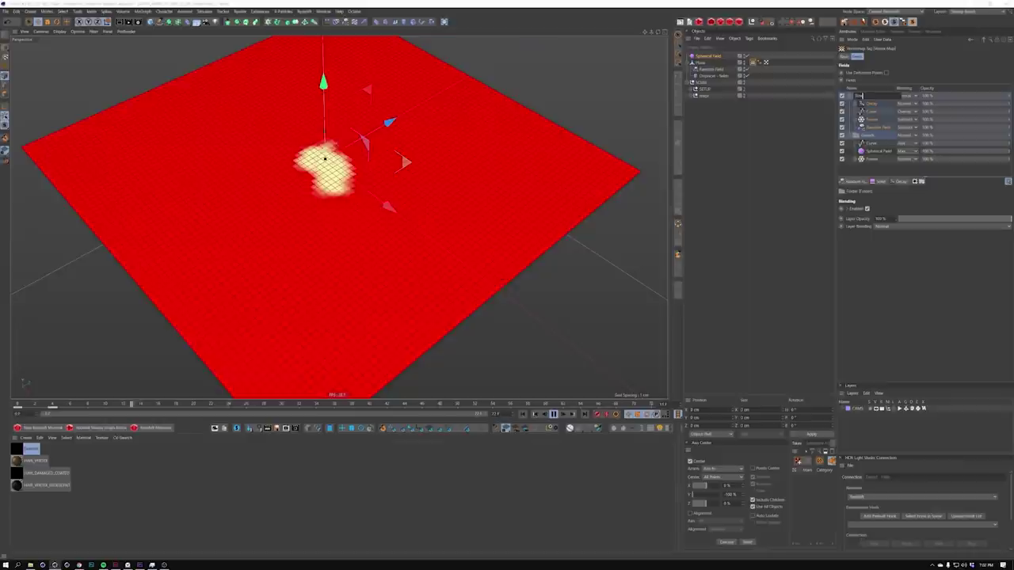
pyautogui.press('Return')
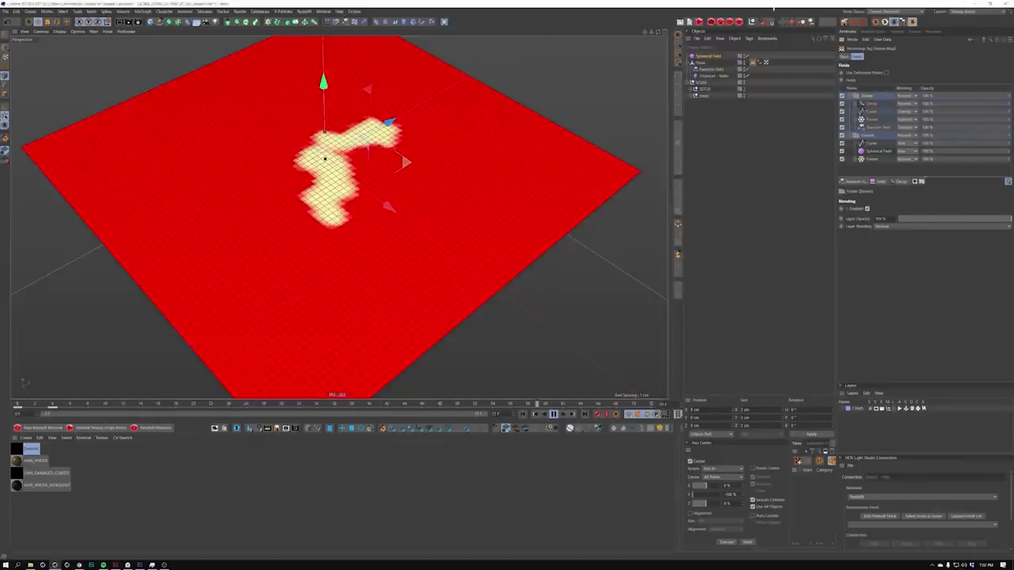
# Compare the vertex map with the new folder and its Freeze layer switched off and back on
pyautogui.click(843, 96)
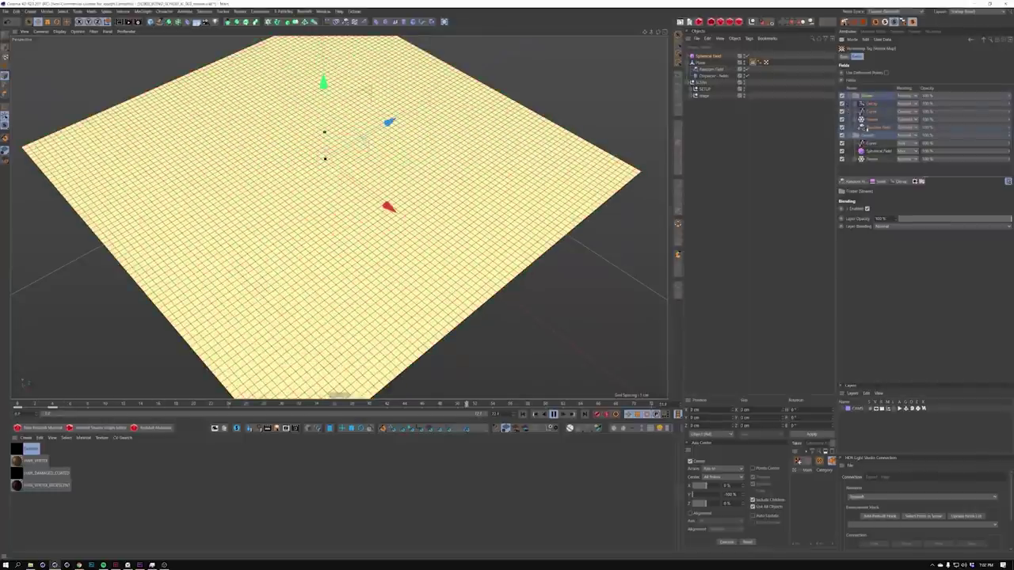
pyautogui.click(878, 127)
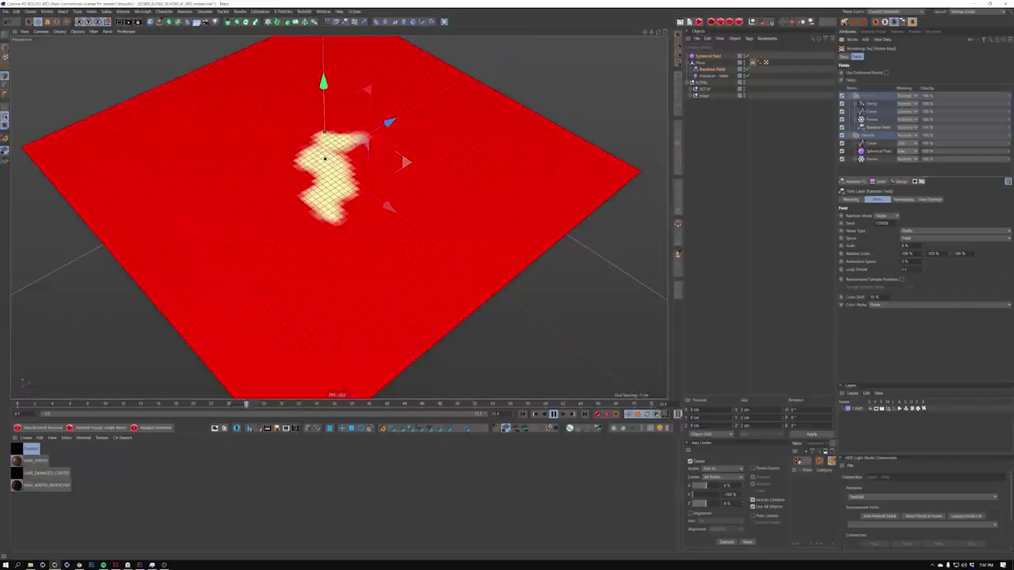
pyautogui.click(870, 119)
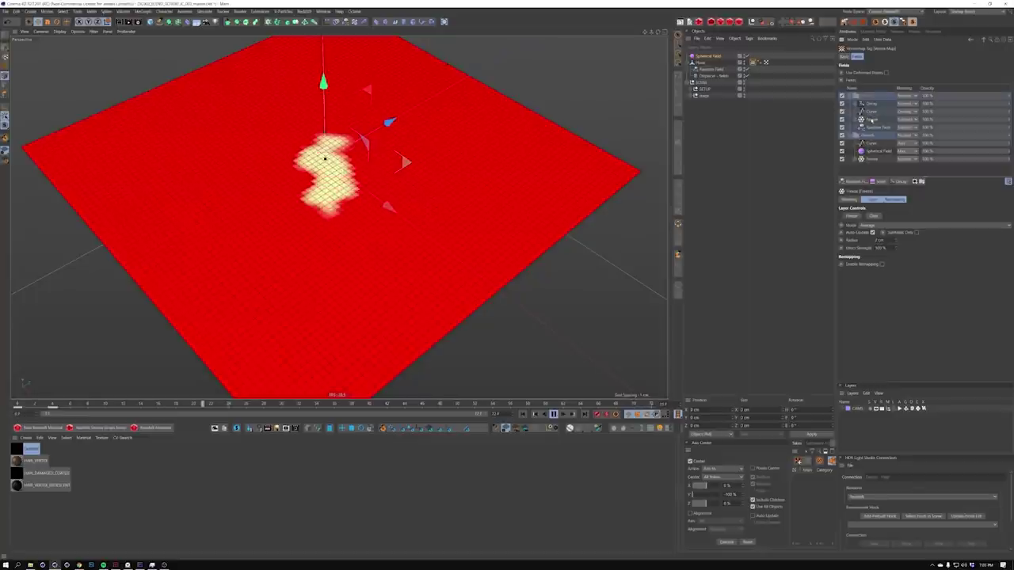
pyautogui.click(842, 120)
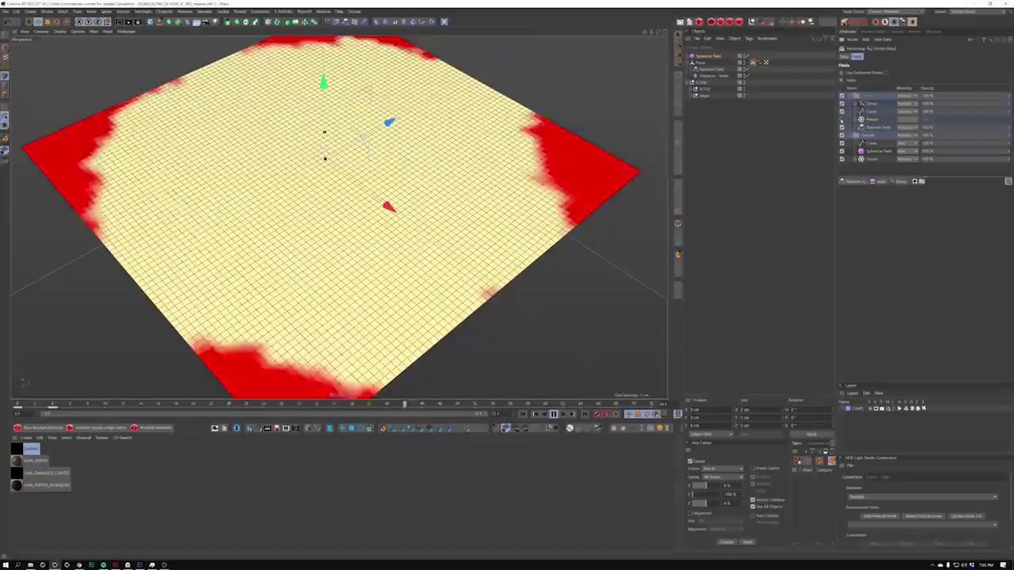
pyautogui.click(842, 118)
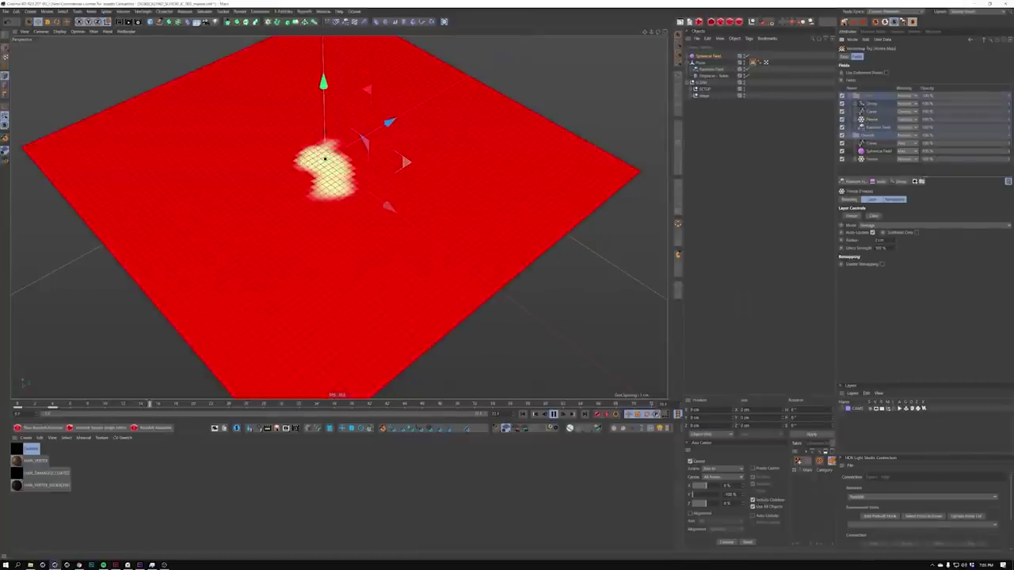
# Try an effect strength of 50% on the upper folder's Freeze layer with its radius at 5 cm and 20 cm
pyautogui.write('50')
pyautogui.press('Return')
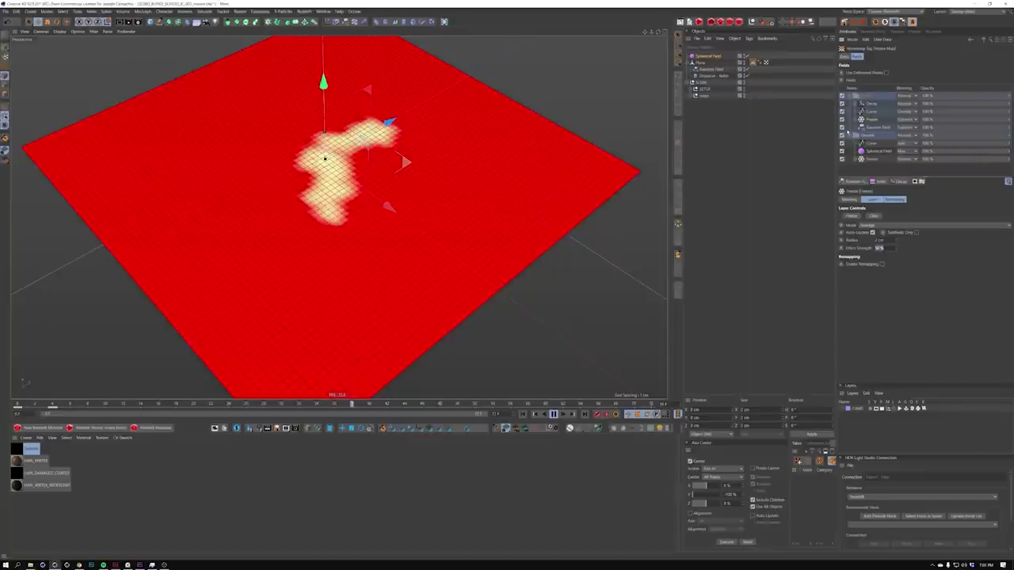
pyautogui.write('5')
pyautogui.press('Return')
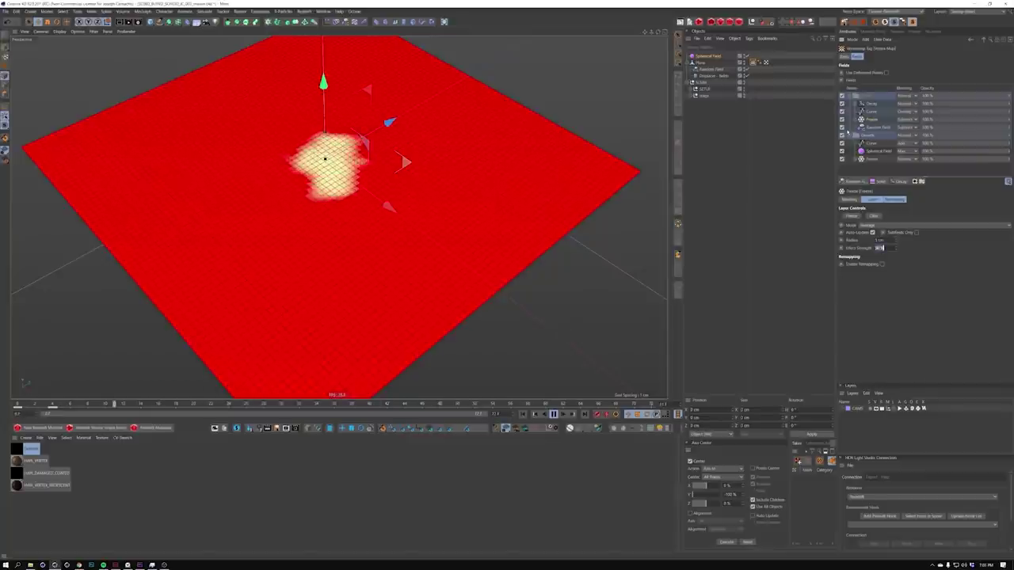
pyautogui.write('20')
pyautogui.press('Tab')
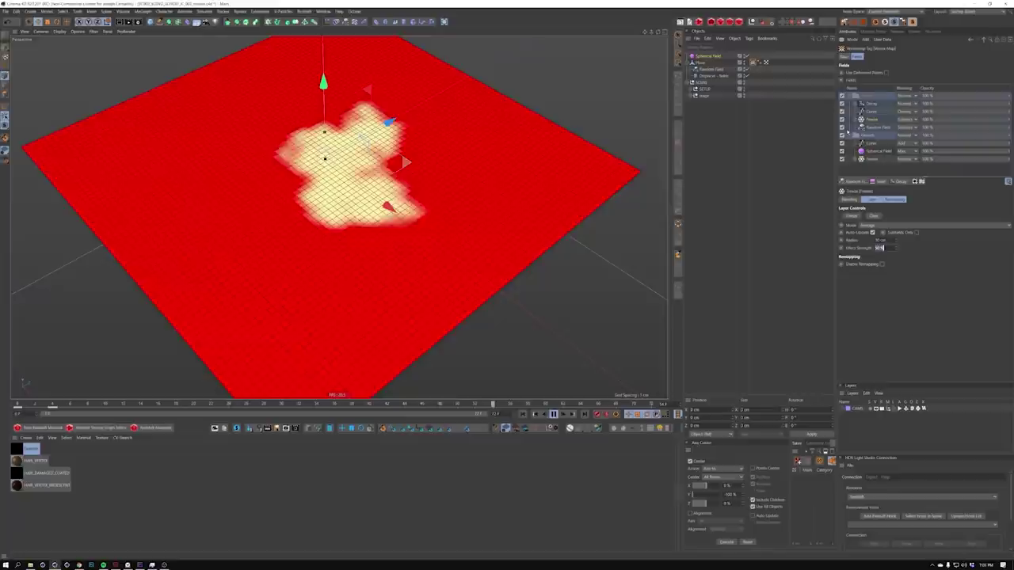
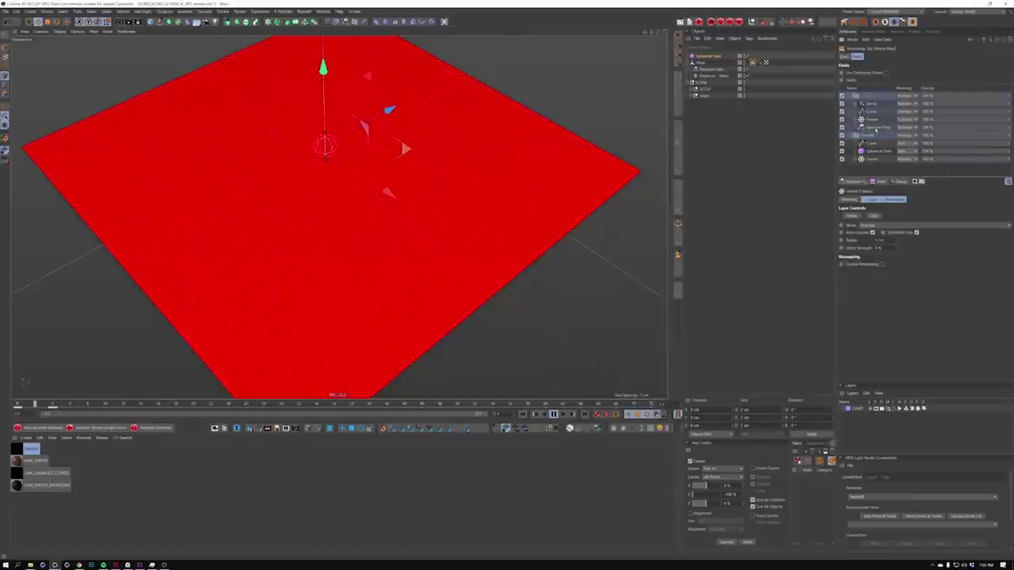
# Reshape the curve of the upper folder's Curve layer, adjusting its start point and giving its end point a steep tangent
pyautogui.click(878, 128)
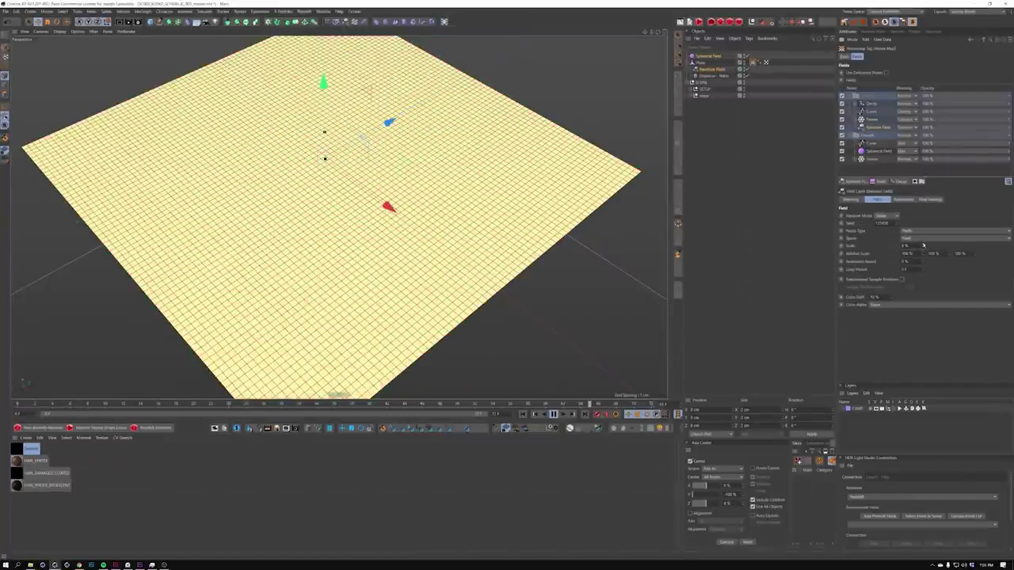
pyautogui.click(872, 119)
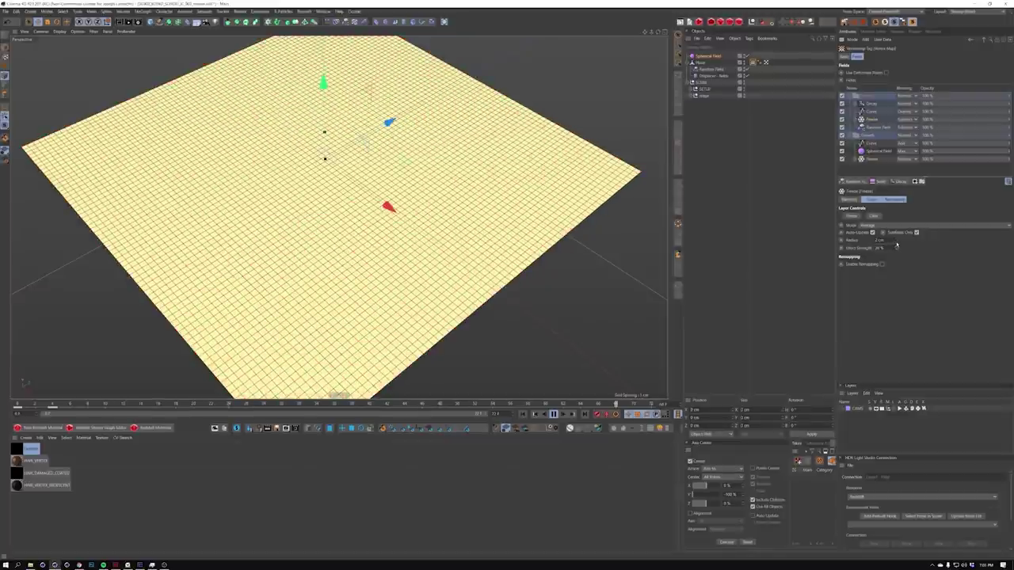
pyautogui.click(872, 112)
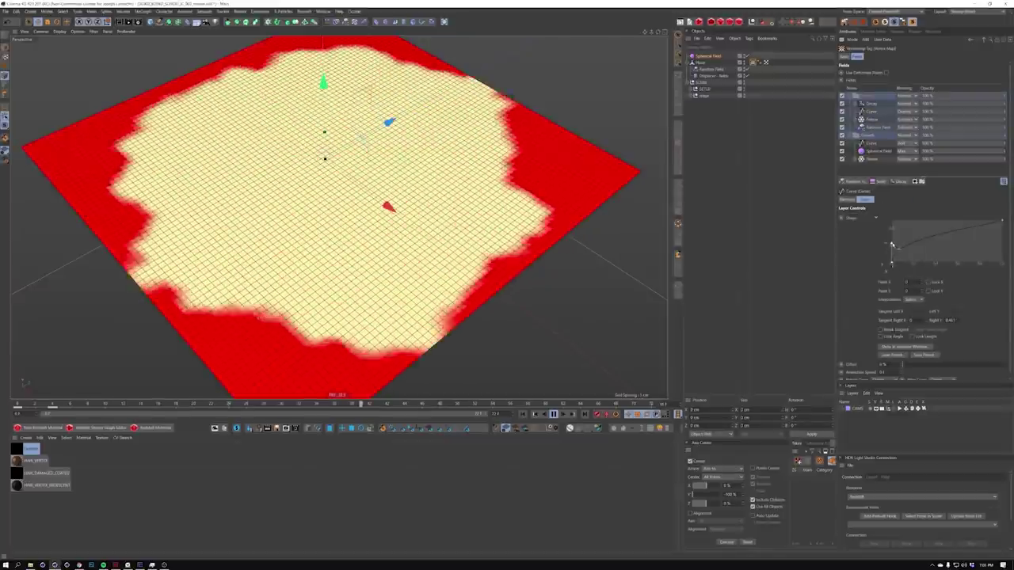
pyautogui.moveTo(893, 246); pyautogui.dragTo(892, 238)
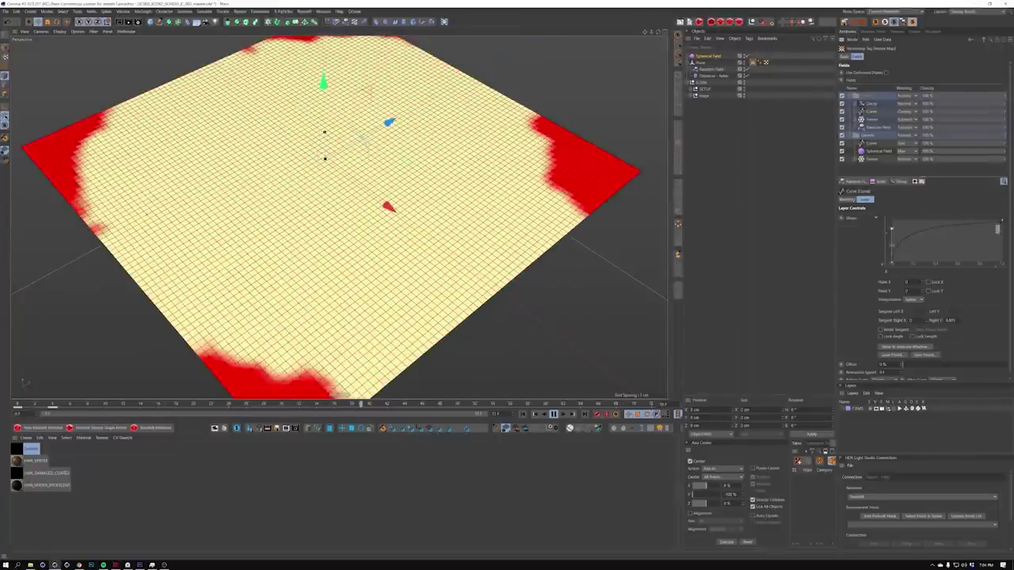
pyautogui.click(1002, 221)
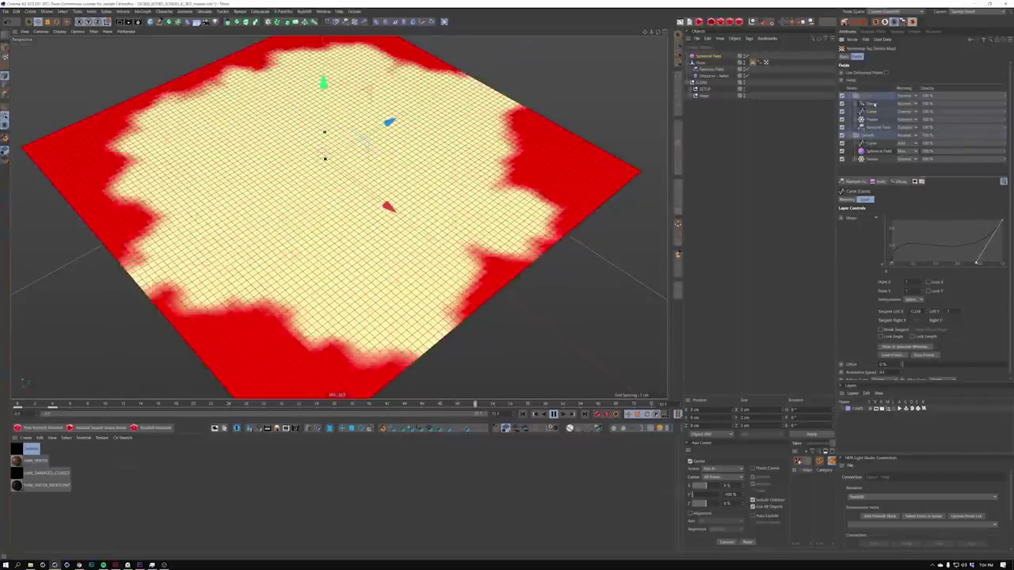
# Return to the first frame and load a Noise shader of type Stupl into the Displacer
pyautogui.click(523, 415)
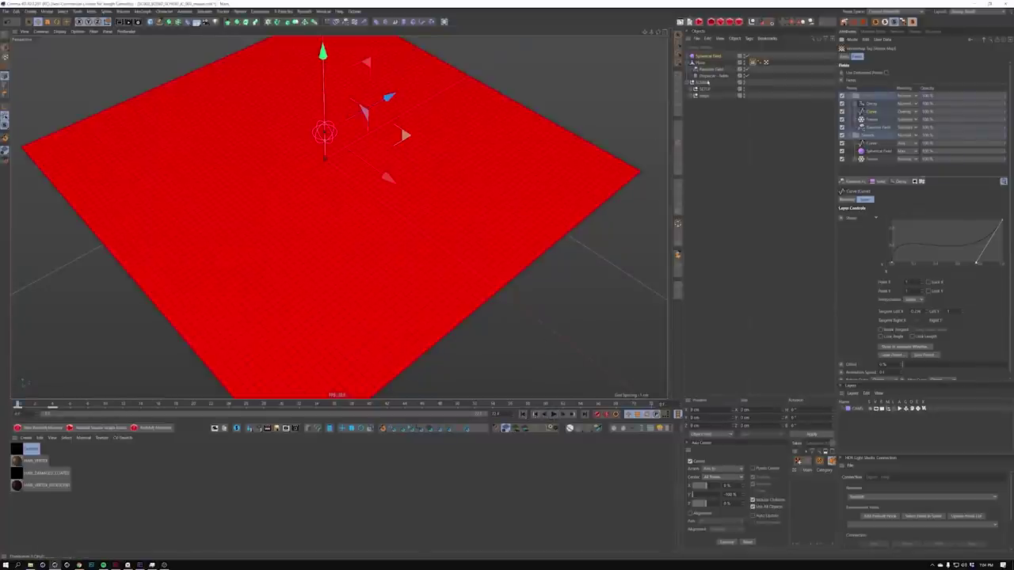
pyautogui.click(710, 76)
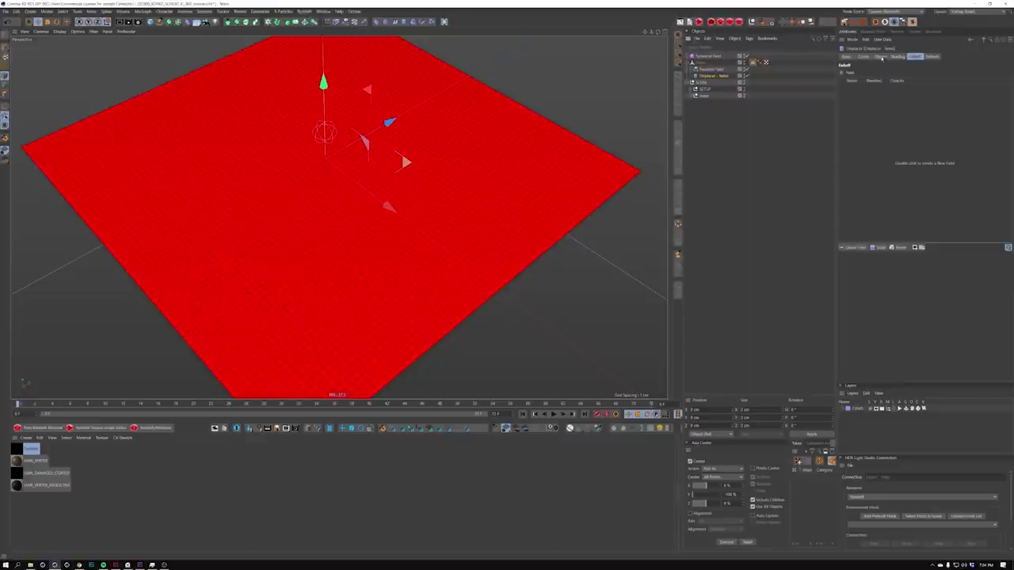
pyautogui.click(897, 57)
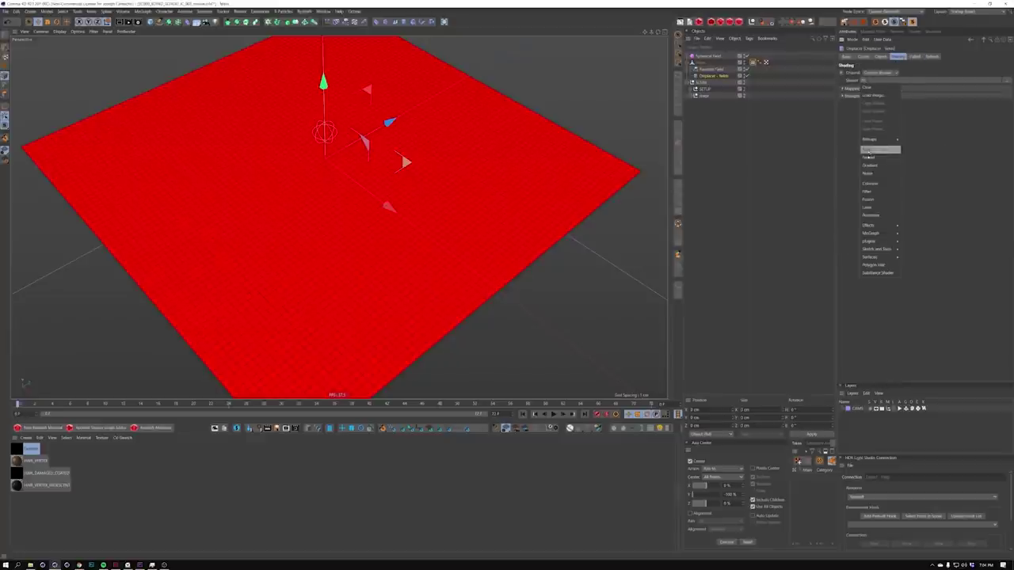
pyautogui.click(868, 169)
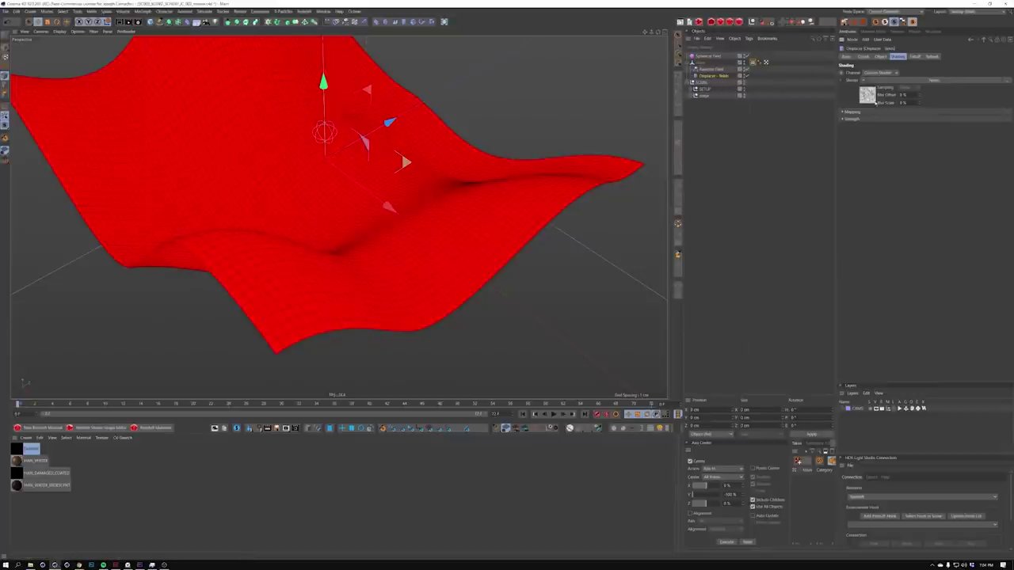
pyautogui.click(841, 80)
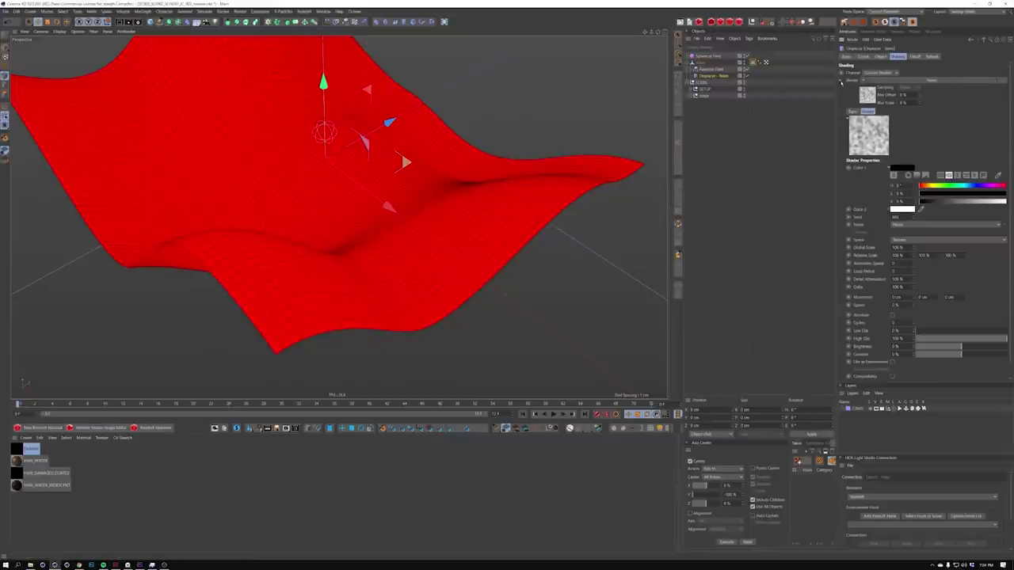
pyautogui.click(913, 226)
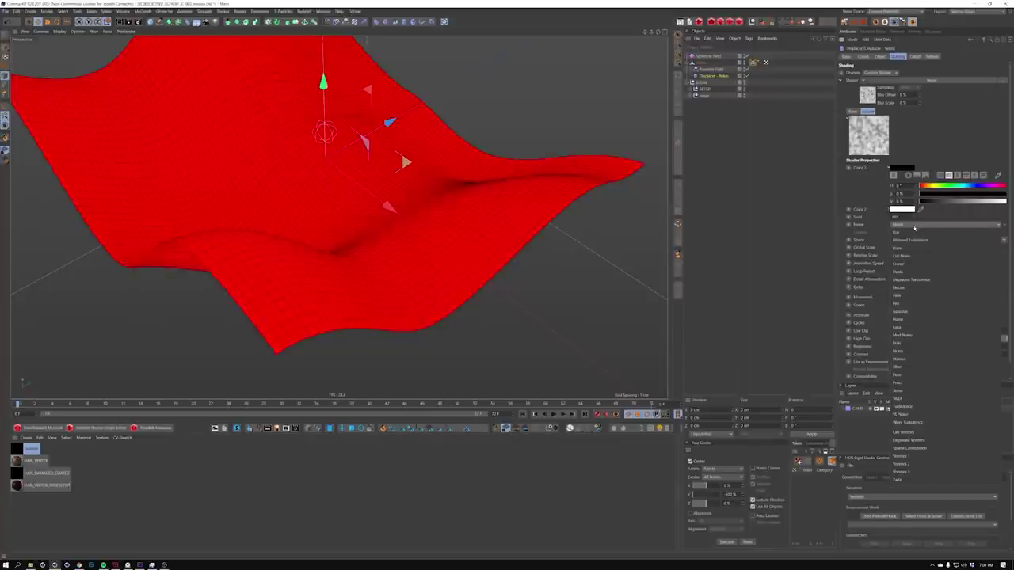
pyautogui.click(903, 398)
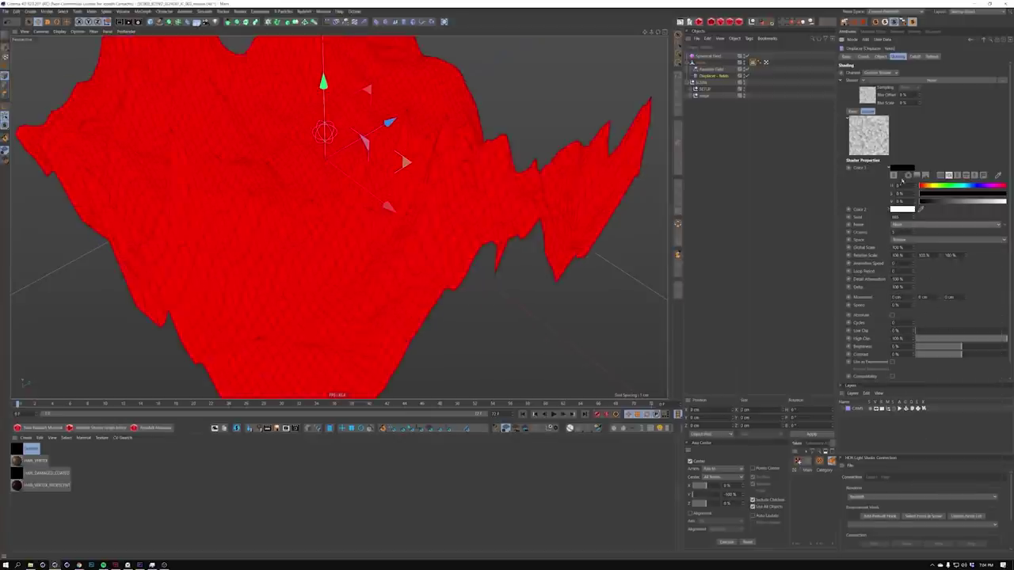
# Set the Displacer's height to 1 cm and play the animation to check the displaced plane
pyautogui.click(881, 57)
pyautogui.write('1')
pyautogui.press('Return')
pyautogui.keyDown('alt'); pyautogui.moveTo(384, 233); pyautogui.dragTo(389, 224); pyautogui.keyUp('alt')
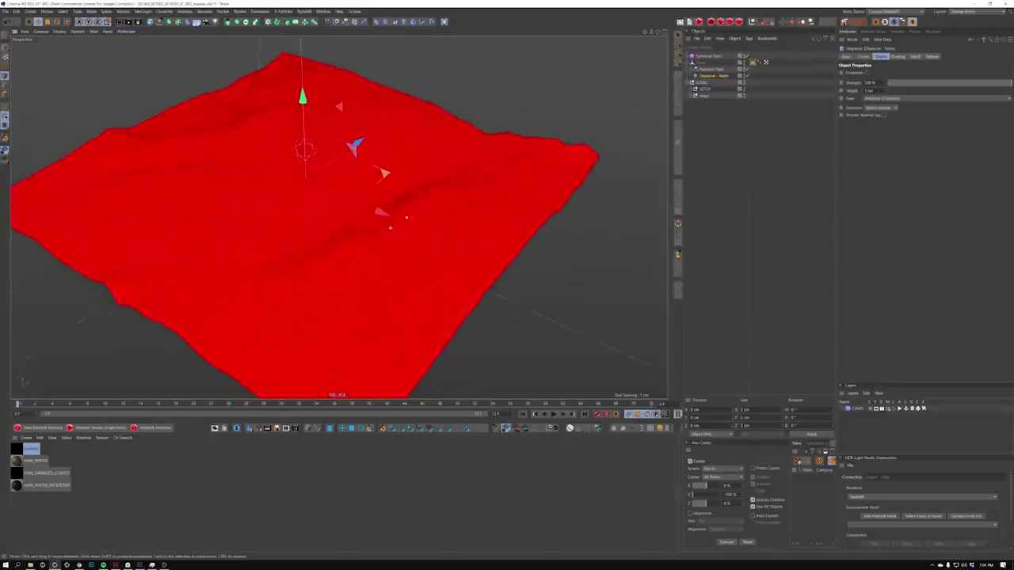
pyautogui.keyDown('alt'); pyautogui.moveTo(408, 223); pyautogui.dragTo(401, 222, button='right'); pyautogui.keyUp('alt')
pyautogui.keyDown('alt'); pyautogui.moveTo(408, 224); pyautogui.dragTo(407, 215); pyautogui.keyUp('alt')
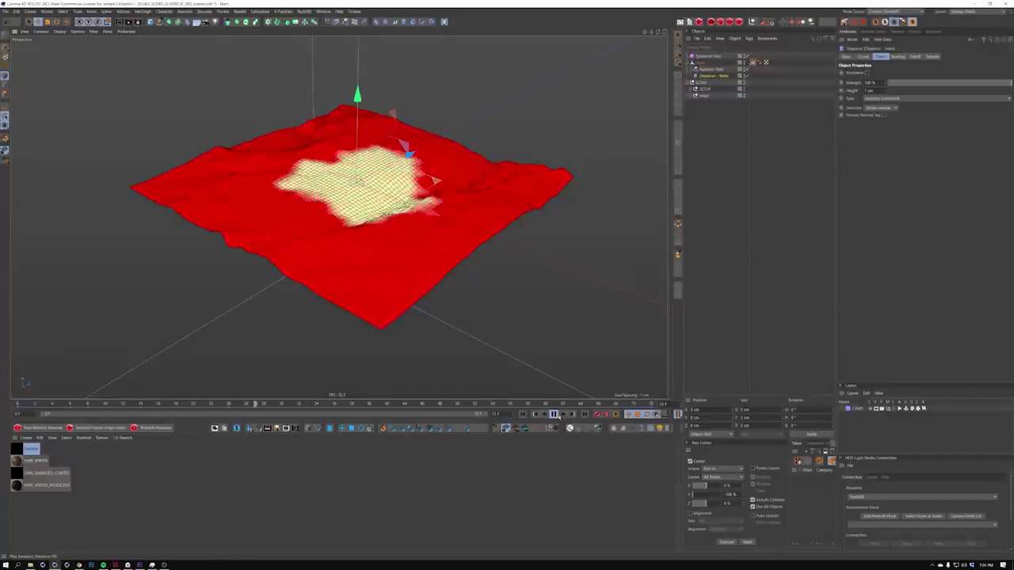
pyautogui.moveTo(407, 215)
pyautogui.keyDown('alt'); pyautogui.mouseDown()
pyautogui.moveTo(405, 239)
pyautogui.moveTo(411, 214)
pyautogui.mouseUp(); pyautogui.keyUp('alt')
pyautogui.keyDown('alt'); pyautogui.moveTo(411, 214); pyautogui.dragTo(426, 199, button='right'); pyautogui.keyUp('alt')
pyautogui.keyDown('alt'); pyautogui.moveTo(426, 199); pyautogui.dragTo(431, 193); pyautogui.keyUp('alt')
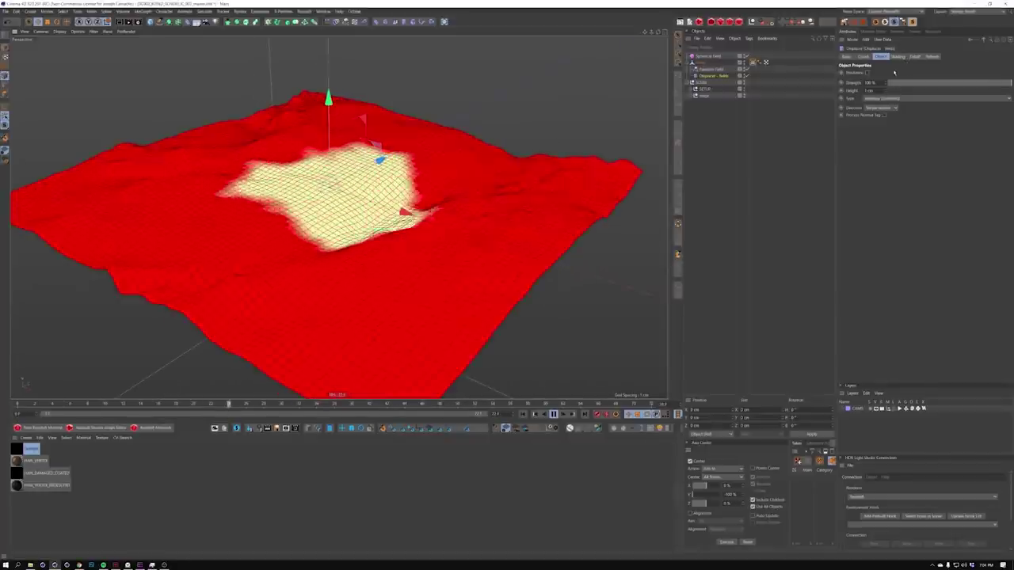
# Reduce the Displacer's height to 0.5 cm and change the seed of its Noise shader
pyautogui.click(898, 56)
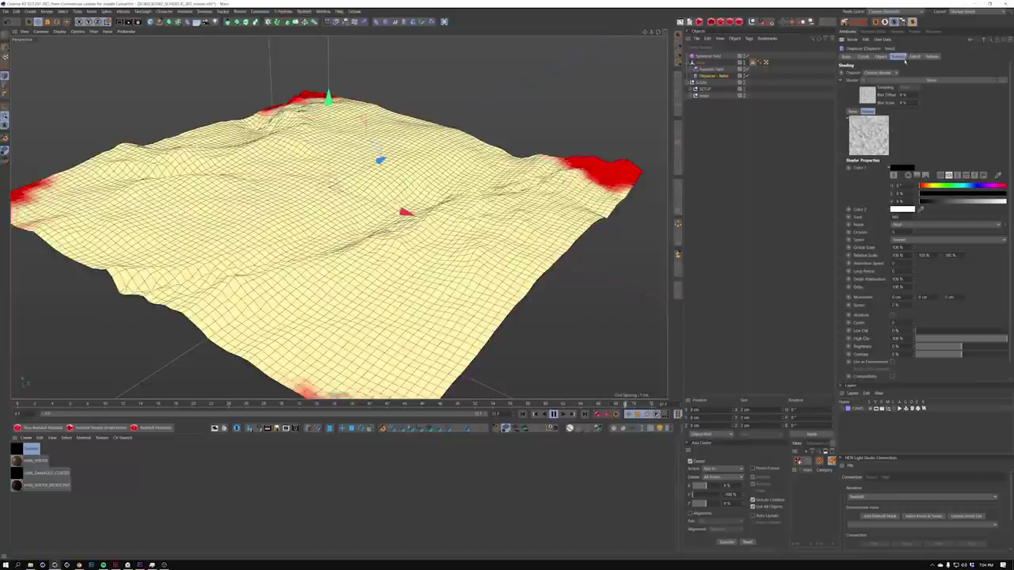
pyautogui.click(915, 56)
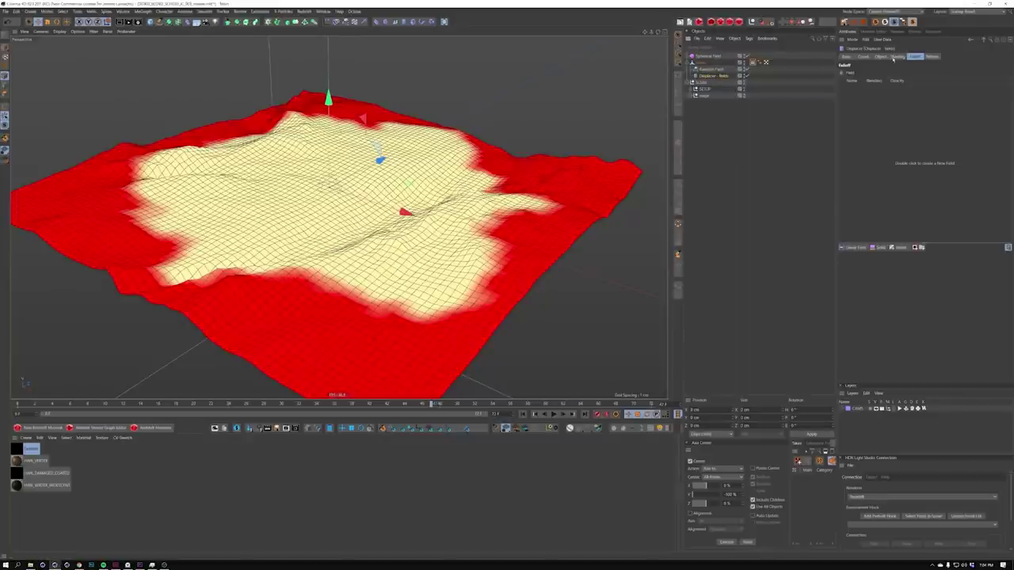
pyautogui.click(896, 57)
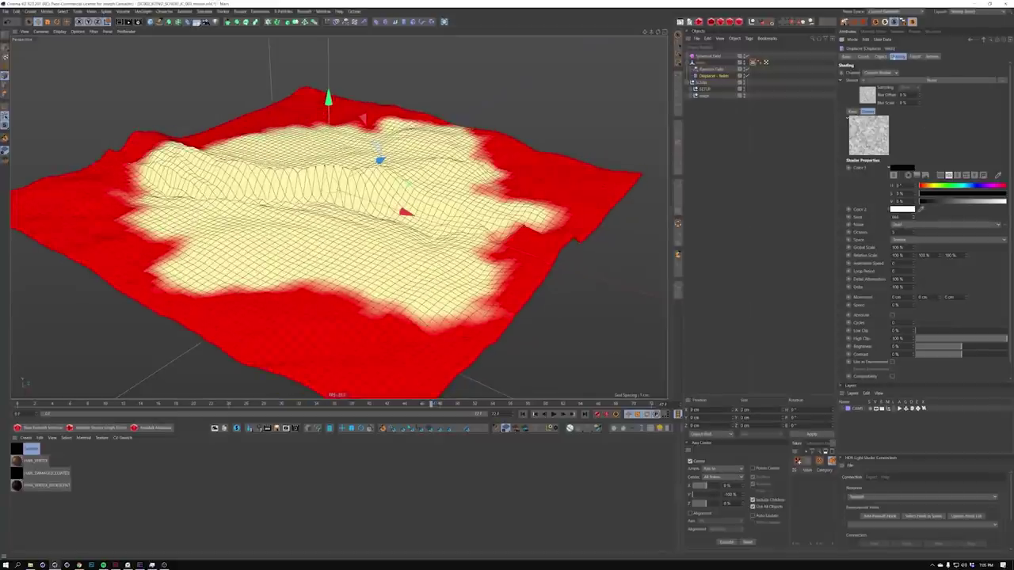
pyautogui.click(881, 57)
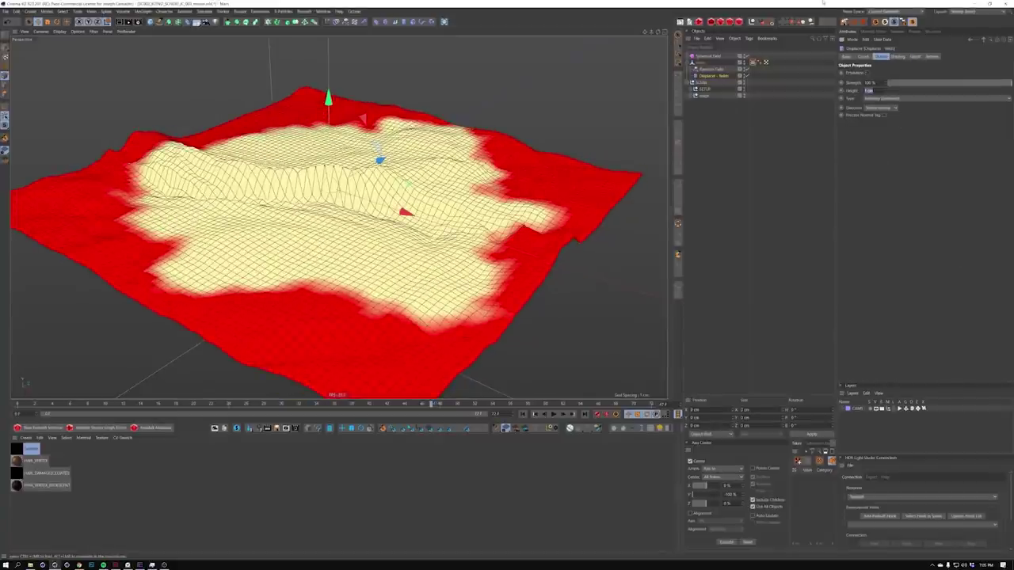
pyautogui.write('.5')
pyautogui.press('Return')
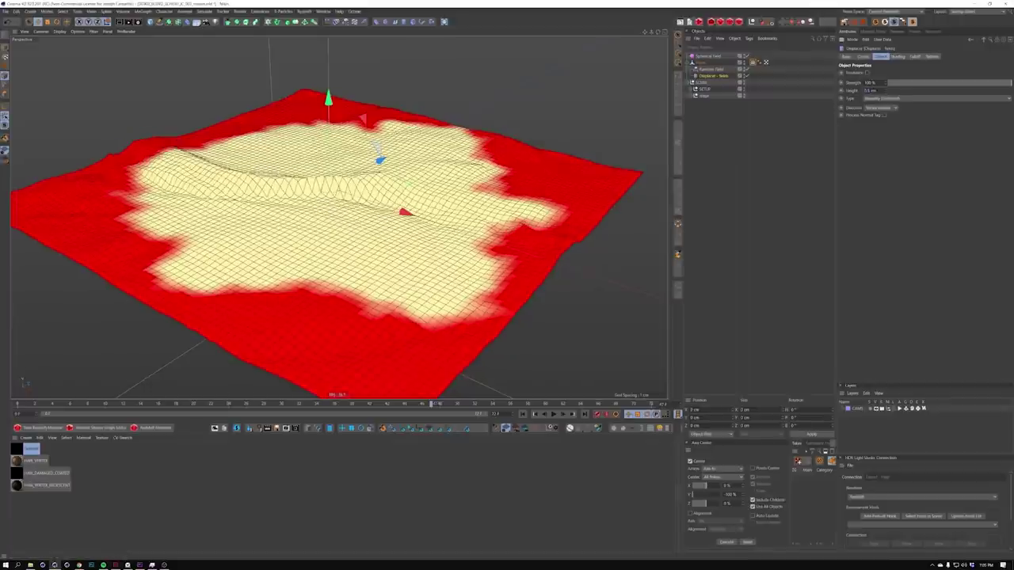
pyautogui.click(898, 57)
pyautogui.moveTo(914, 216)
pyautogui.mouseDown()
pyautogui.moveTo(913, 225)
pyautogui.moveTo(913, 214)
pyautogui.mouseUp()
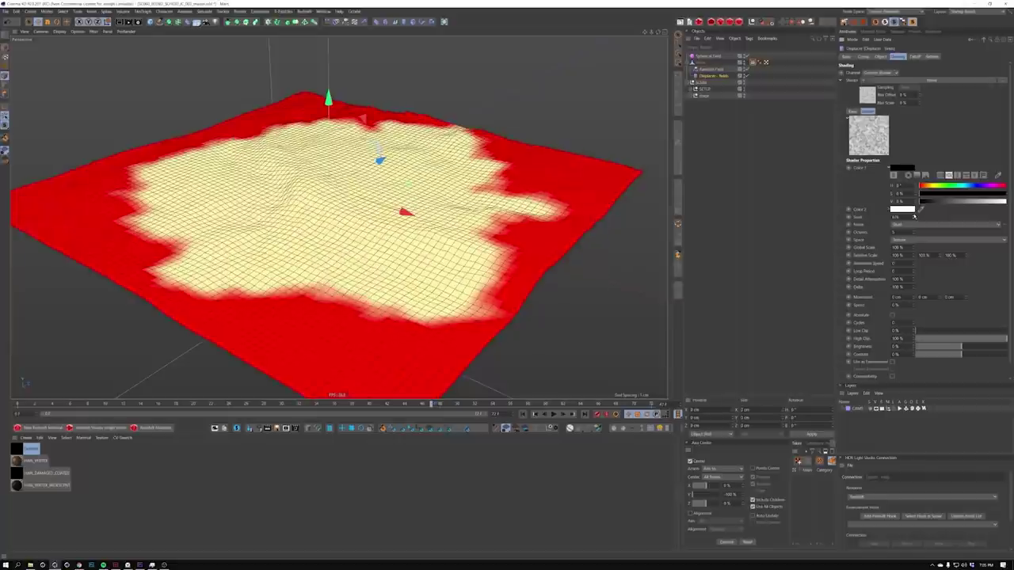
# Add the plane's vertex map as a field in the falloff of the Displacer
pyautogui.keyDown('alt'); pyautogui.moveTo(507, 206); pyautogui.dragTo(493, 247); pyautogui.keyUp('alt')
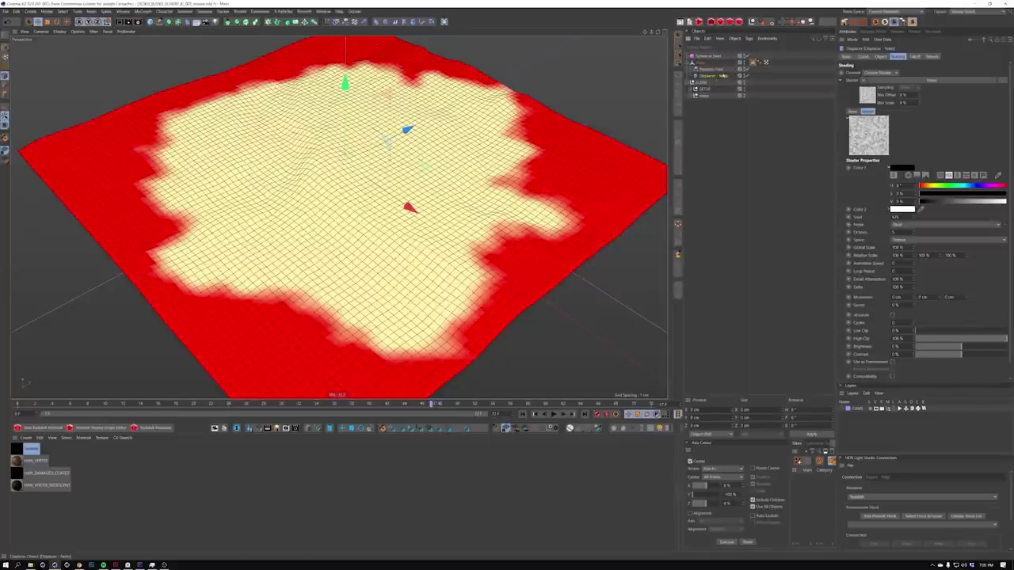
pyautogui.click(716, 70)
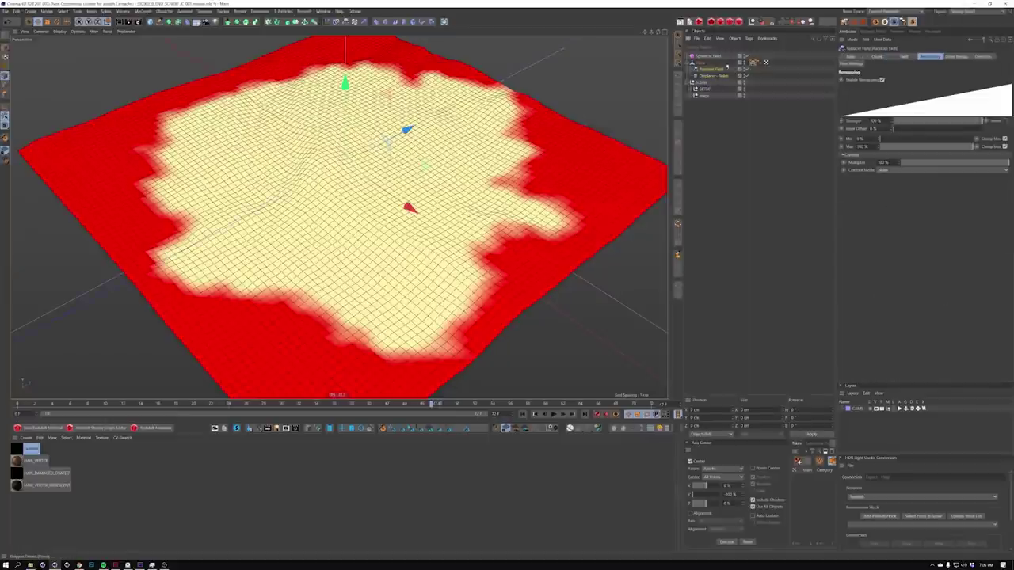
pyautogui.click(717, 76)
pyautogui.click(882, 57)
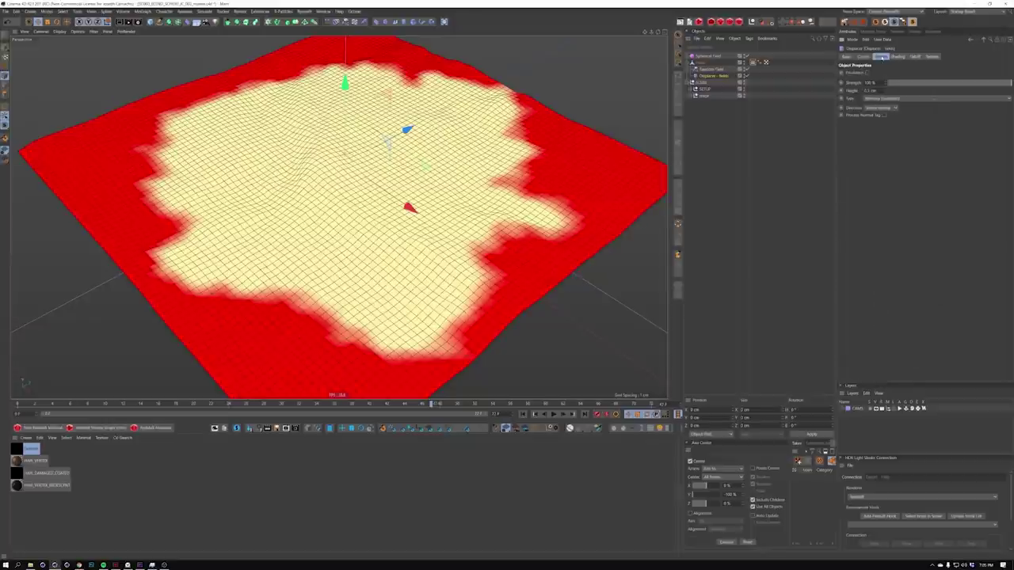
pyautogui.click(898, 57)
pyautogui.click(915, 57)
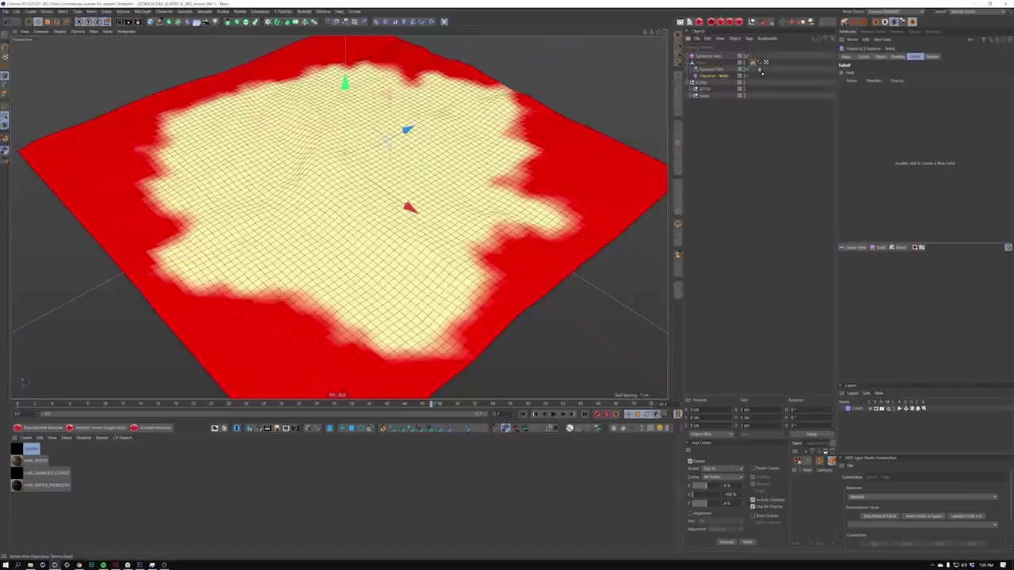
pyautogui.doubleClick(857, 114)
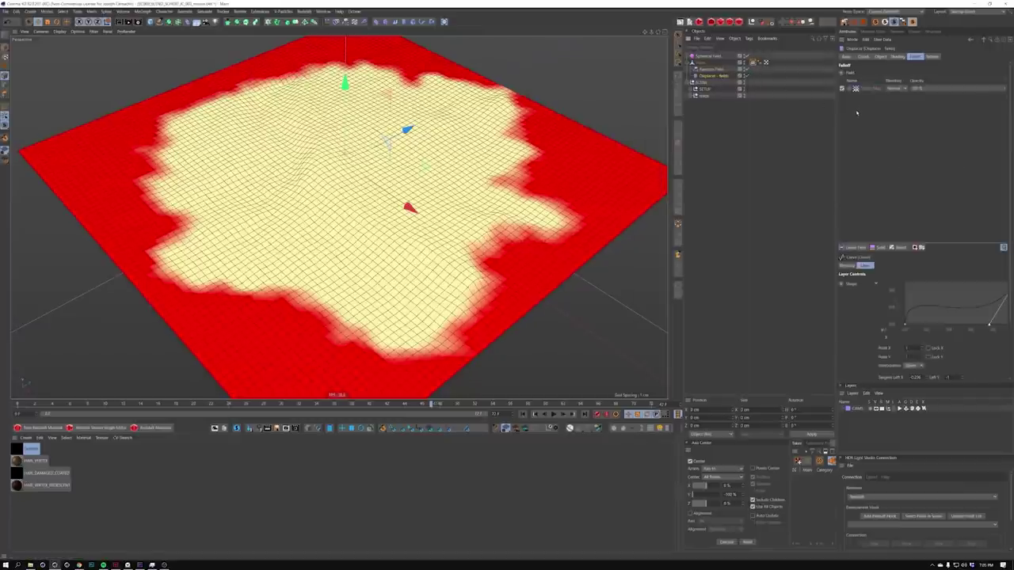
# Play the animation from the first frame several times to check the vertex-map-driven displacement, and return to the start
pyautogui.keyDown('alt'); pyautogui.moveTo(459, 293); pyautogui.dragTo(428, 218); pyautogui.keyUp('alt')
pyautogui.keyDown('alt'); pyautogui.moveTo(451, 43); pyautogui.dragTo(502, 184); pyautogui.keyUp('alt')
pyautogui.click(523, 414)
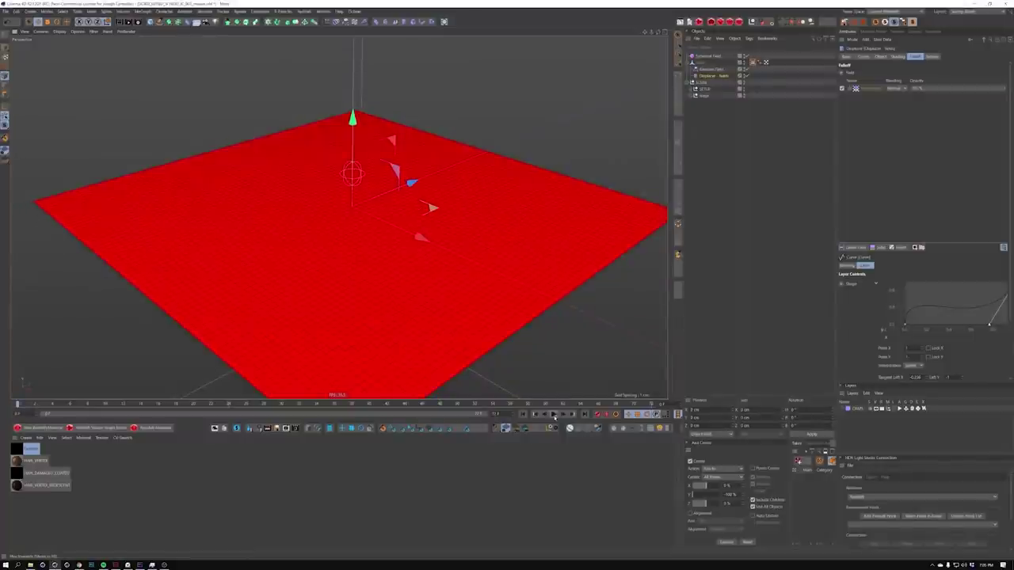
pyautogui.press('F8')
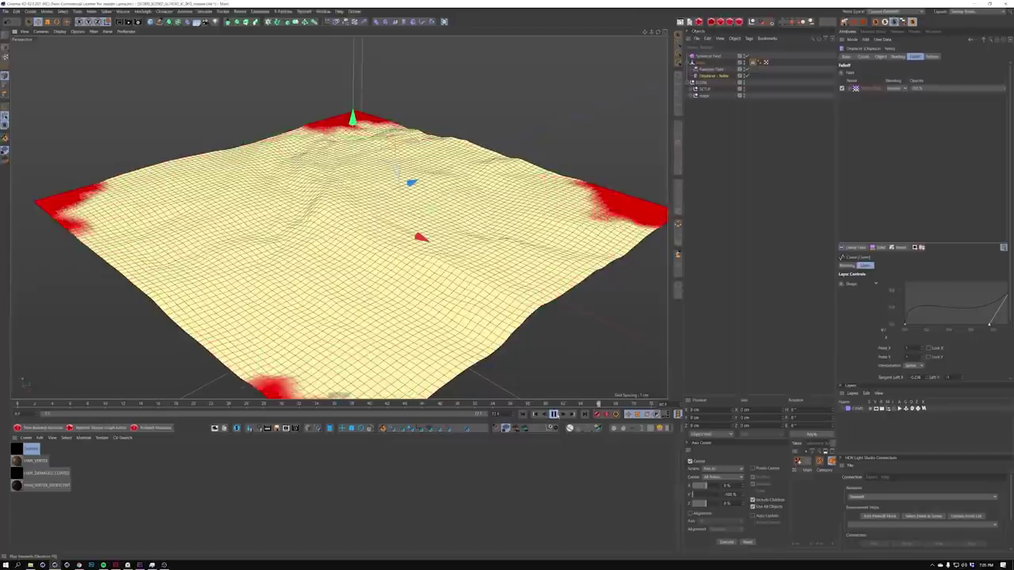
pyautogui.click(522, 414)
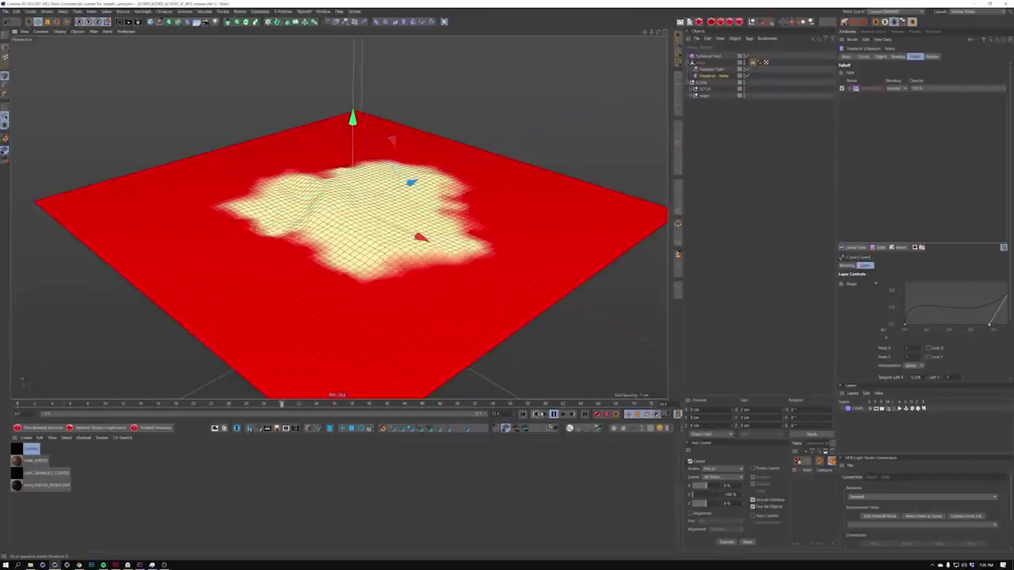
pyautogui.click(522, 414)
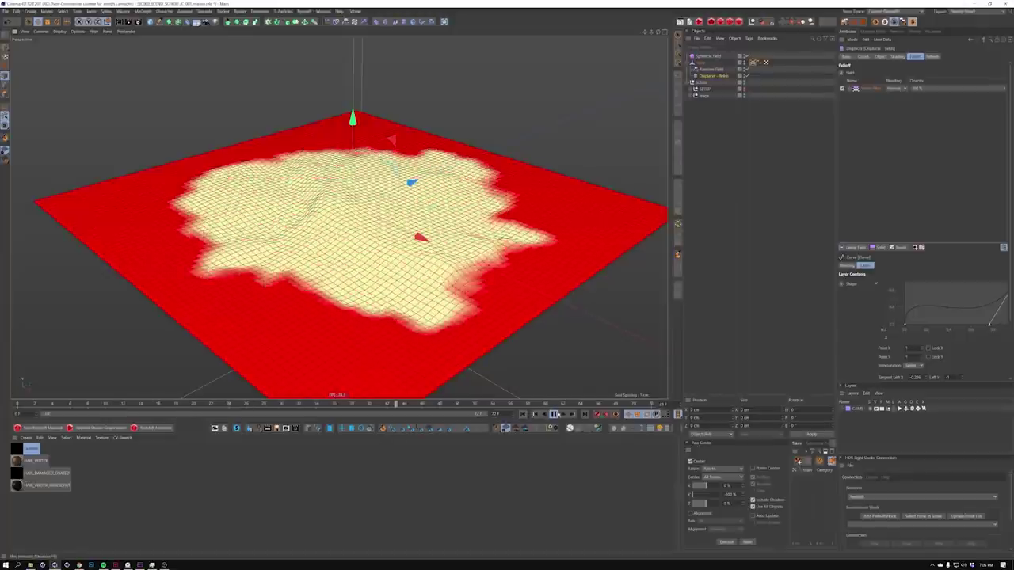
pyautogui.click(523, 415)
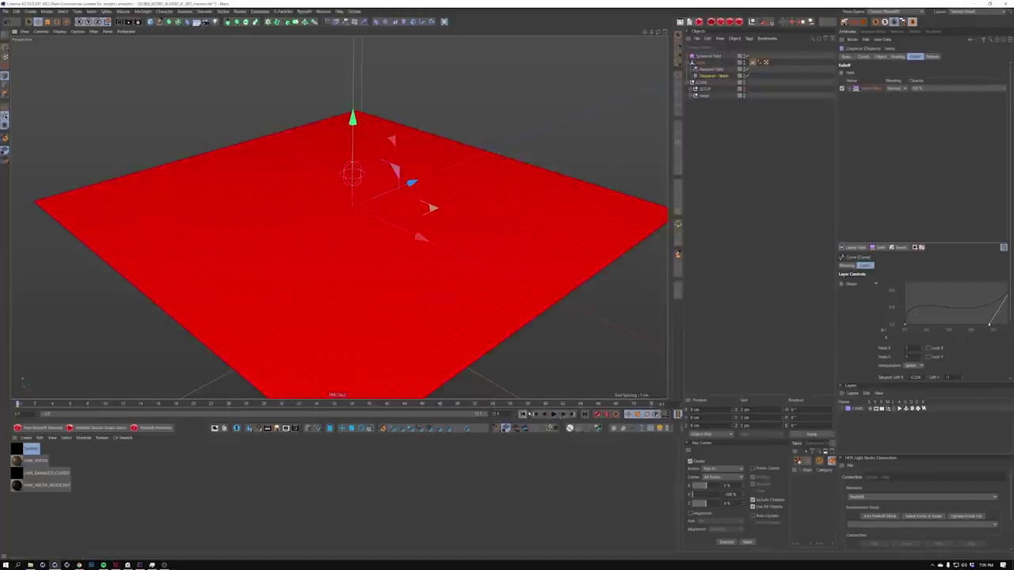
# Add an Invert layer above the vertex map in the Displacer's falloff and play the animation
pyautogui.click(871, 89)
pyautogui.click(902, 247)
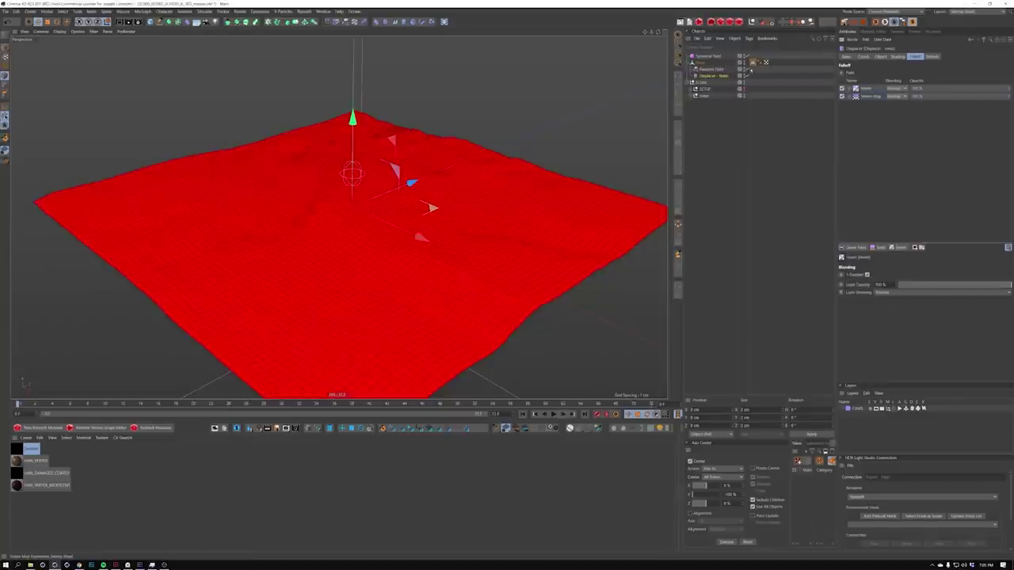
pyautogui.keyDown('alt'); pyautogui.moveTo(399, 266); pyautogui.dragTo(389, 198); pyautogui.keyUp('alt')
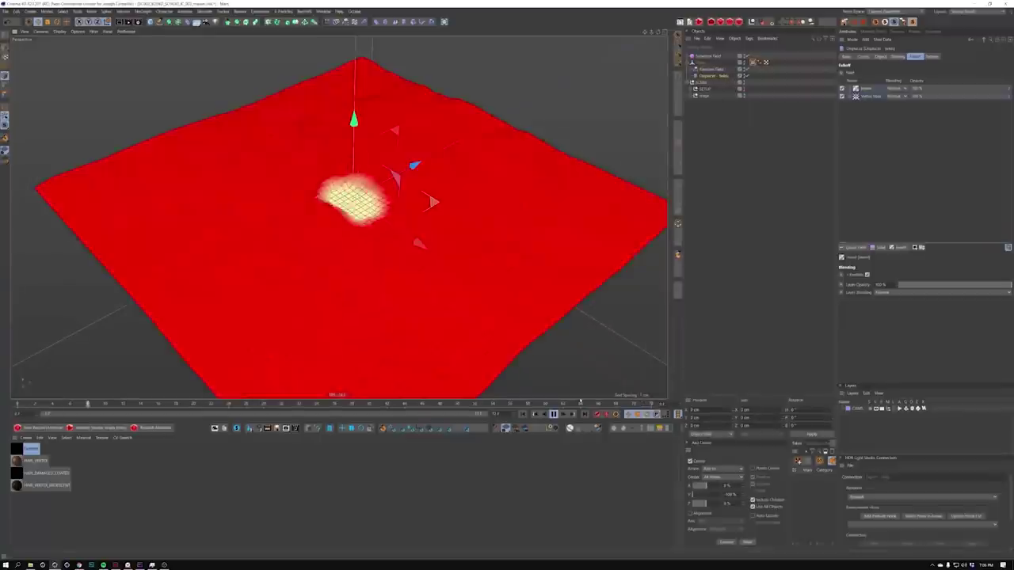
# Add a Delay effector as a child of the plane, using Spring mode with a strength of 71%
pyautogui.hotkey('shift', 'c')
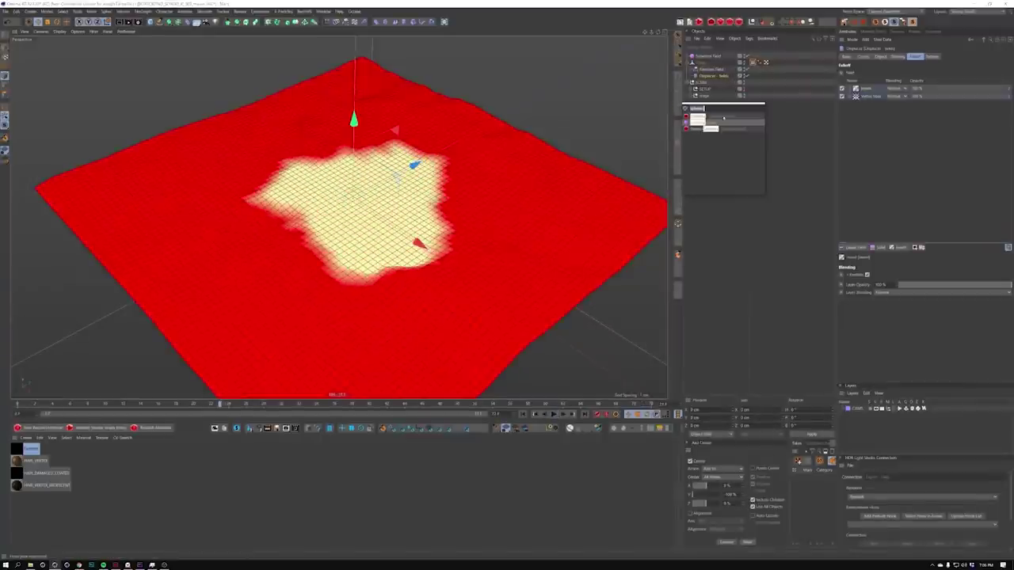
pyautogui.write('delay')
pyautogui.press('Return')
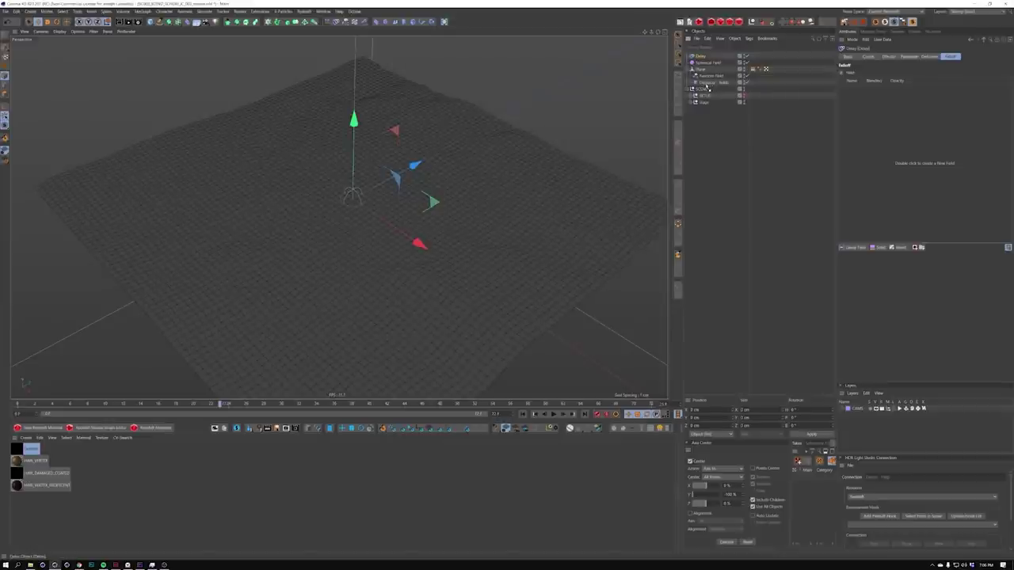
pyautogui.click(897, 57)
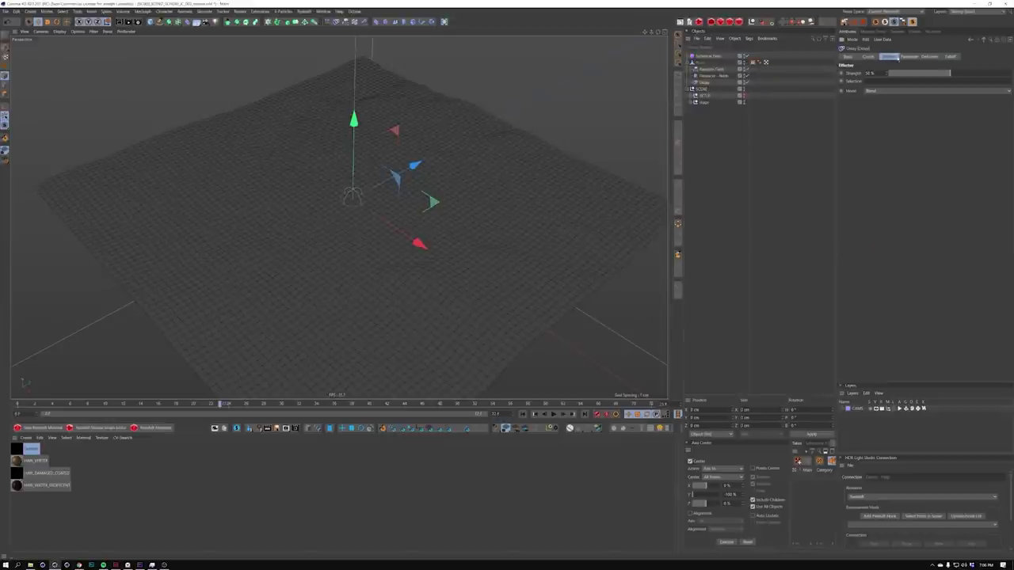
pyautogui.click(910, 57)
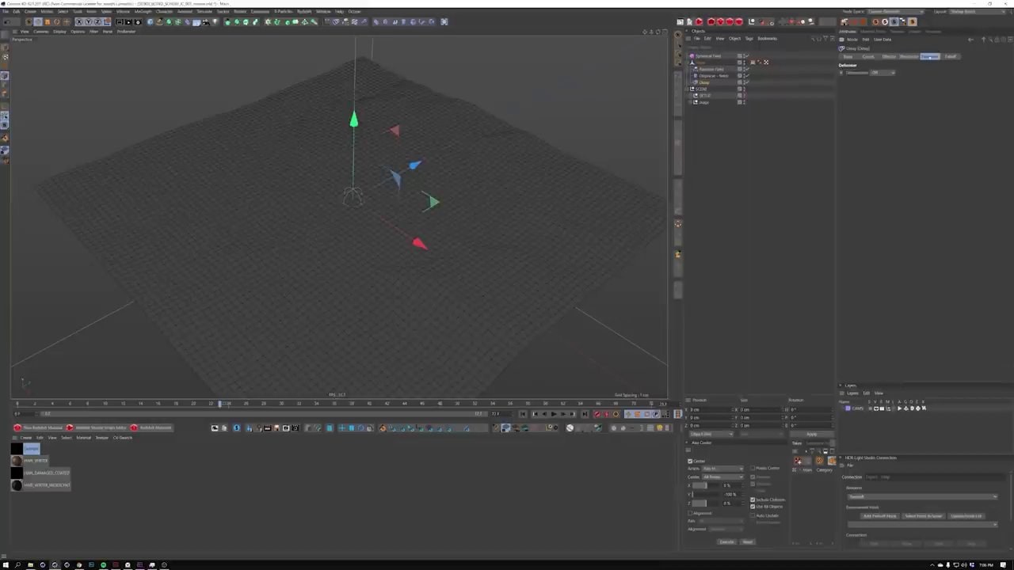
pyautogui.click(891, 57)
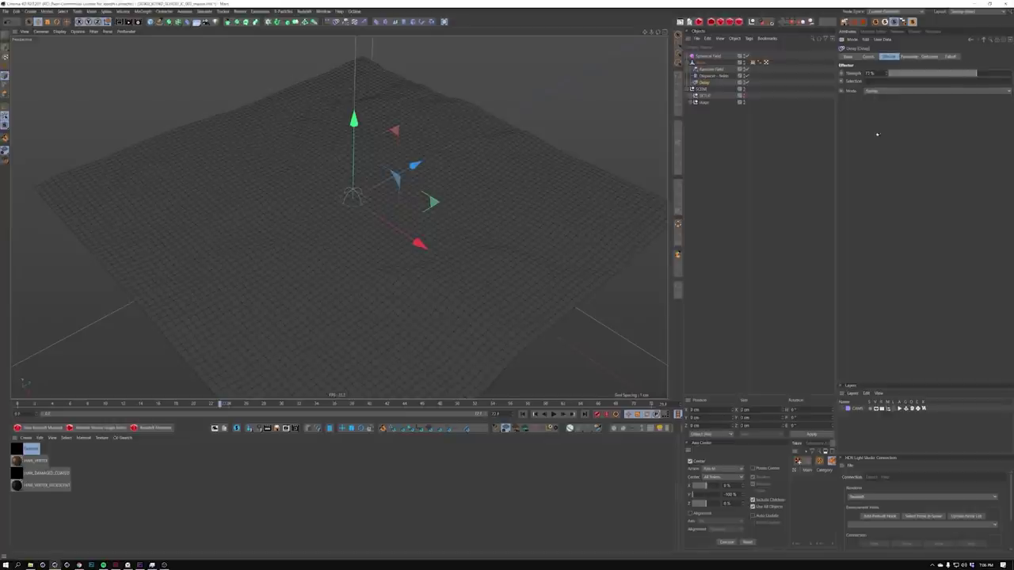
# Display the vertex map on the plane and replay the animation from the first frame to examine the springy displacement from the side
pyautogui.click(753, 62)
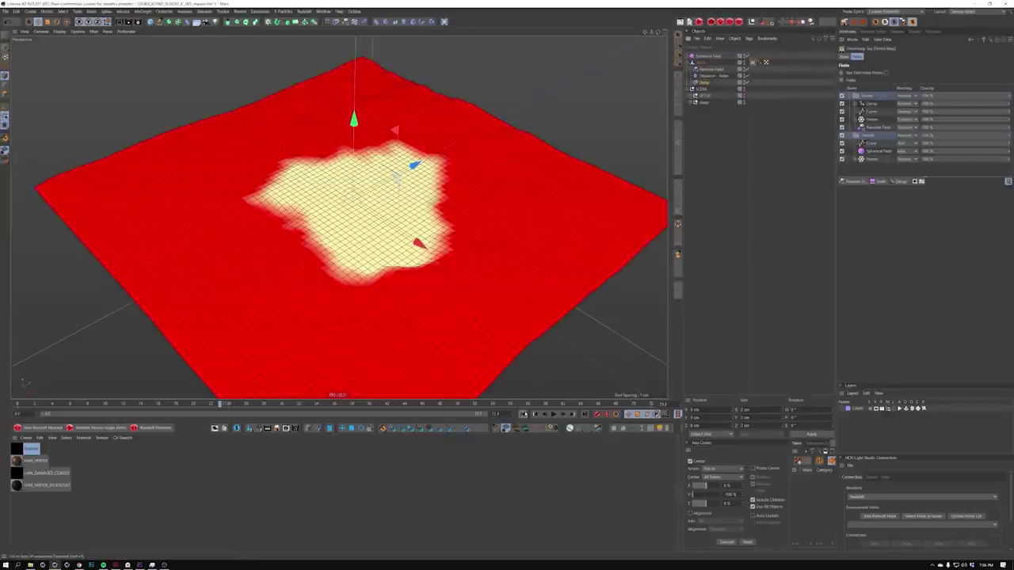
pyautogui.click(523, 413)
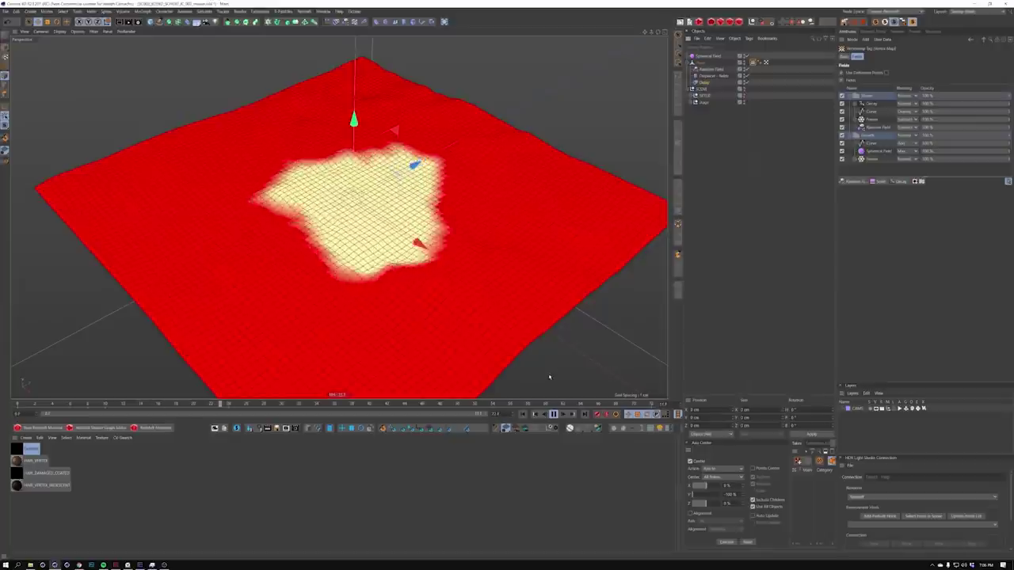
pyautogui.keyDown('alt'); pyautogui.moveTo(486, 236); pyautogui.dragTo(489, 237); pyautogui.keyUp('alt')
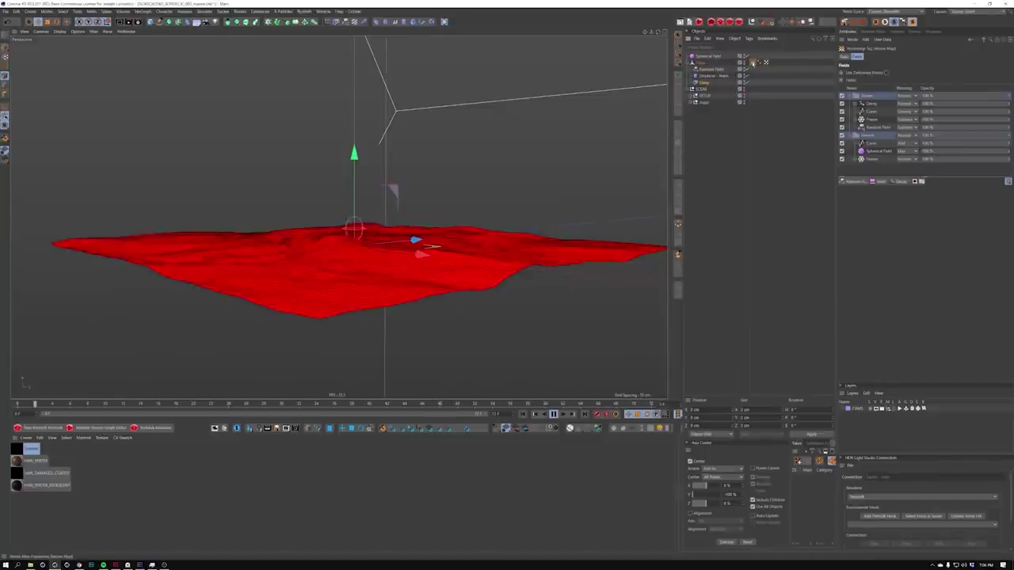
# Set the Delay effector's strength to 89% and examine the playing animation from several angles
pyautogui.click(702, 83)
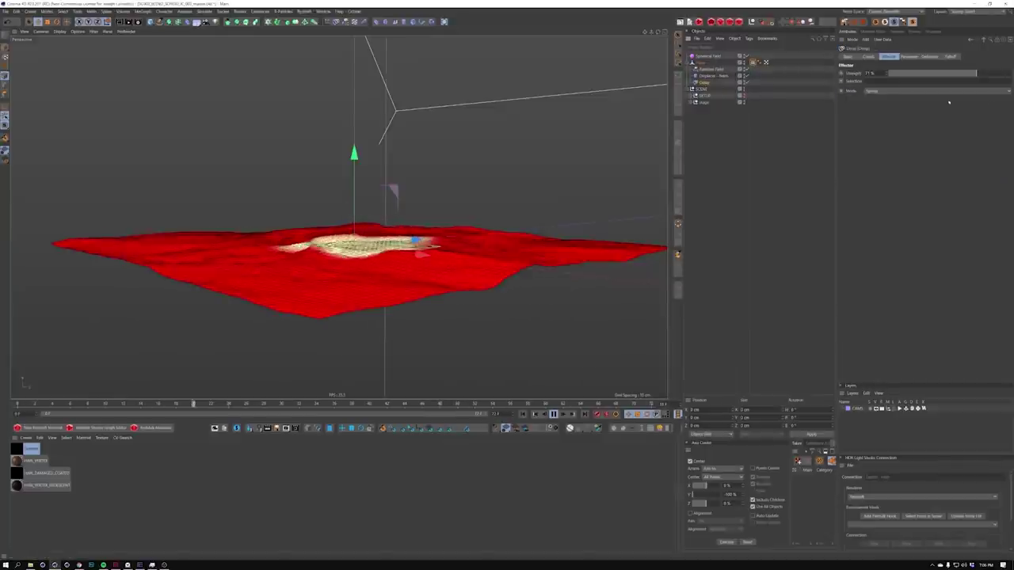
pyautogui.click(998, 74)
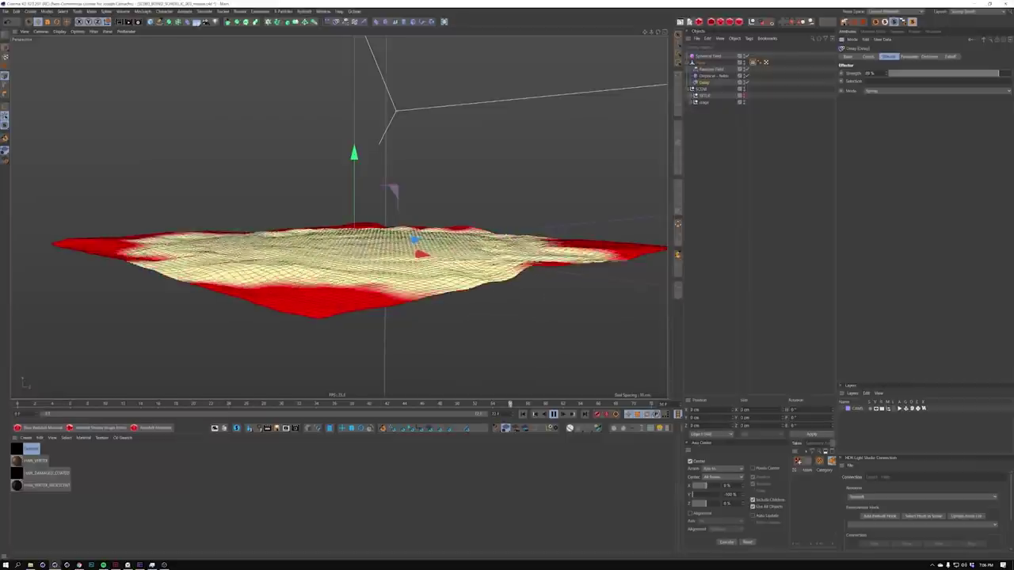
pyautogui.keyDown('alt'); pyautogui.moveTo(496, 251); pyautogui.dragTo(497, 262); pyautogui.keyUp('alt')
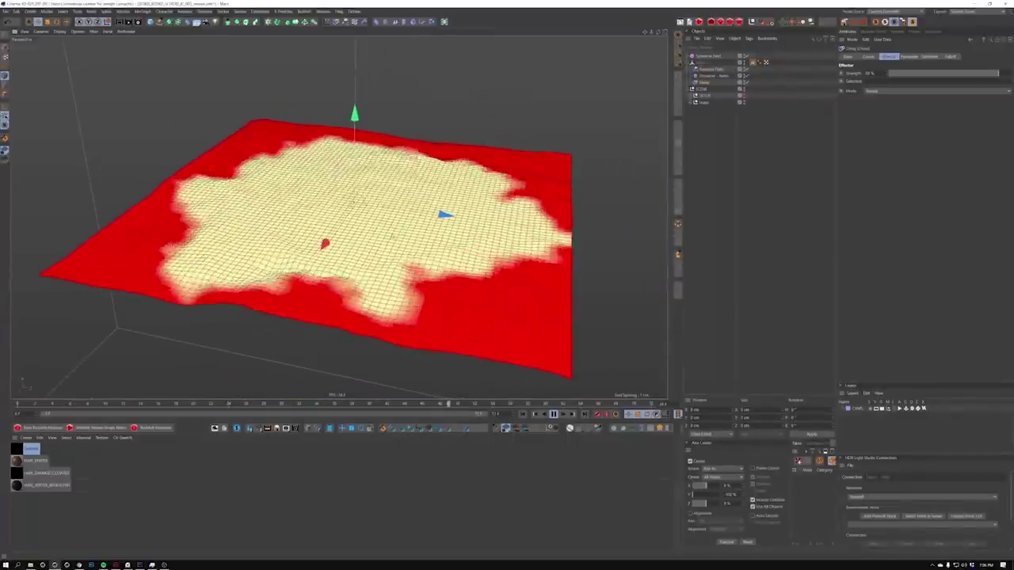
pyautogui.scroll(2, 381, 207)
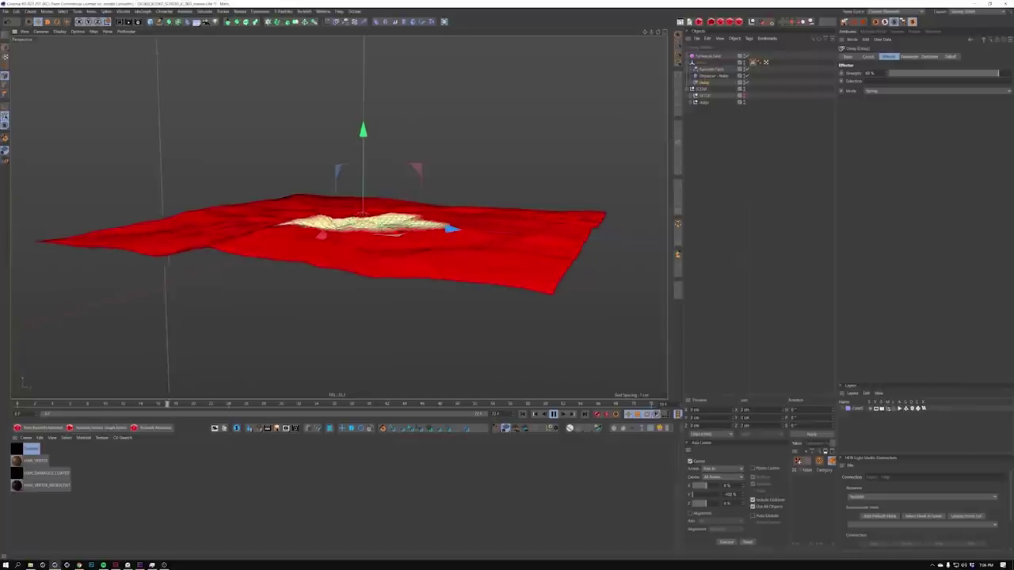
# Increase the Displacer's height and extend the timeline's preview range to frame 120 while the animation plays
pyautogui.click(713, 76)
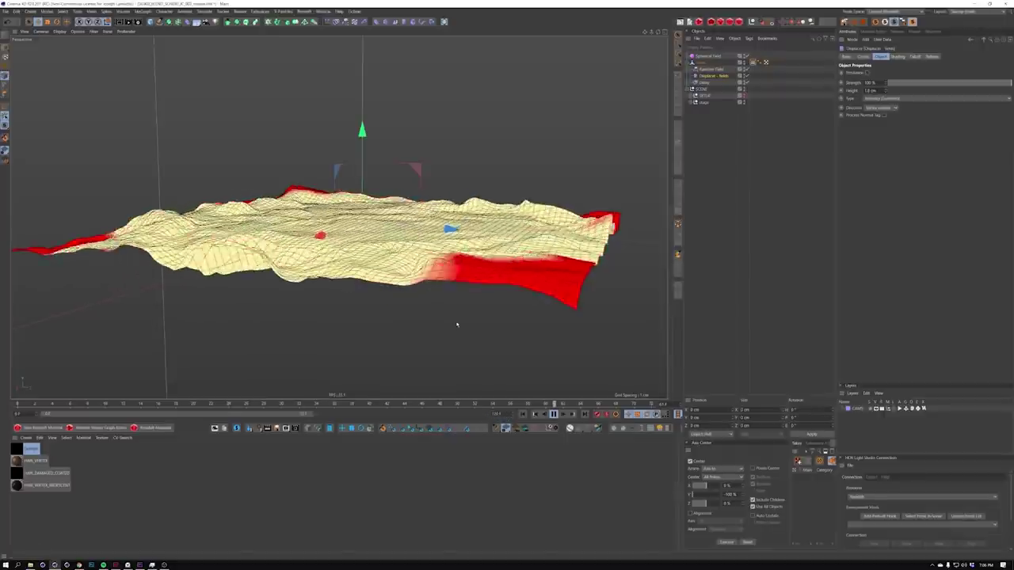
pyautogui.moveTo(312, 413); pyautogui.dragTo(484, 413)
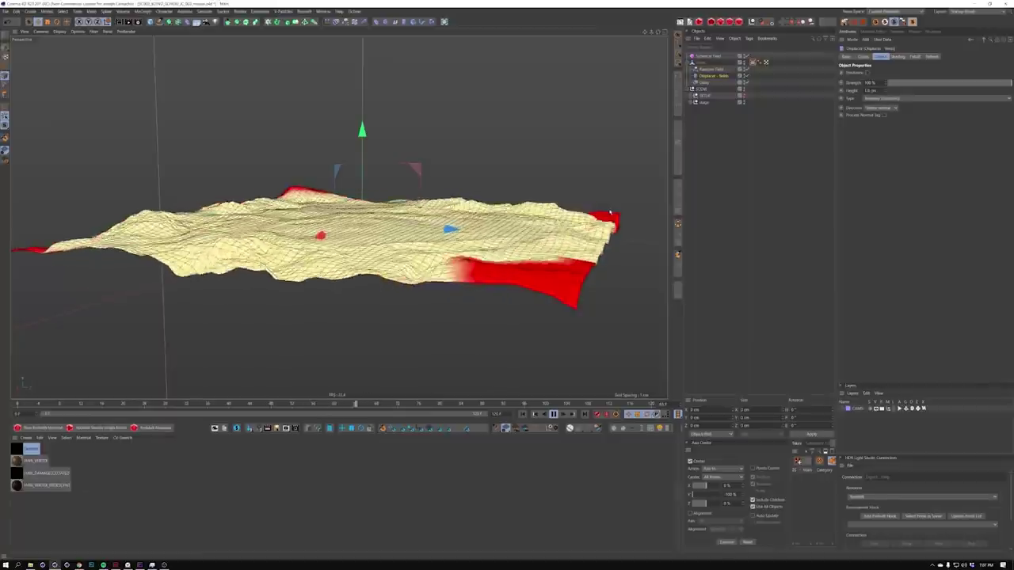
pyautogui.keyDown('alt'); pyautogui.moveTo(475, 198); pyautogui.dragTo(453, 230); pyautogui.keyUp('alt')
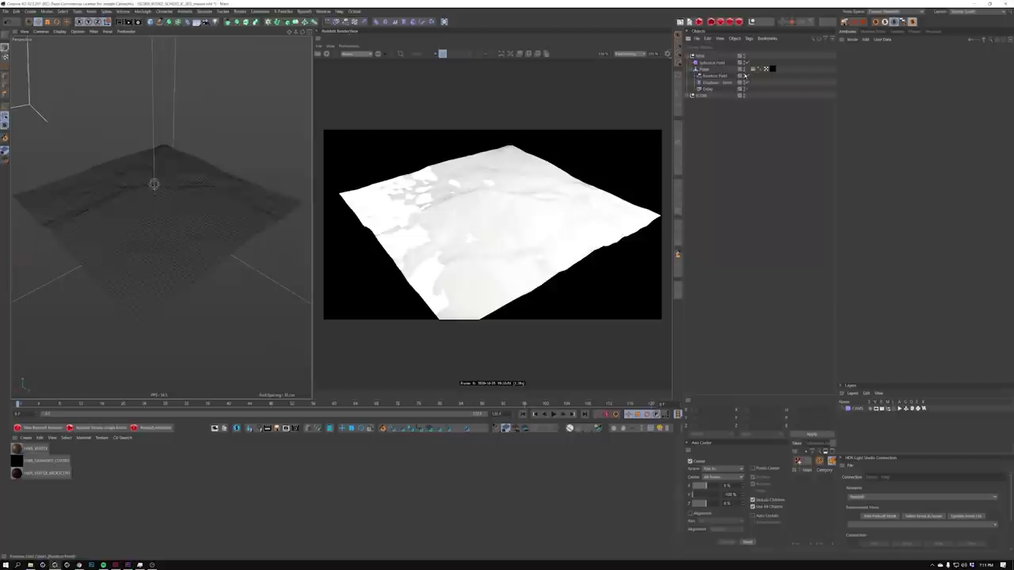
# Display the plane's vertex map and play the animation until the growth partly covers the plane
pyautogui.click(754, 70)
pyautogui.keyDown('alt'); pyautogui.moveTo(161, 256); pyautogui.dragTo(168, 243); pyautogui.keyUp('alt')
pyautogui.click(554, 414)
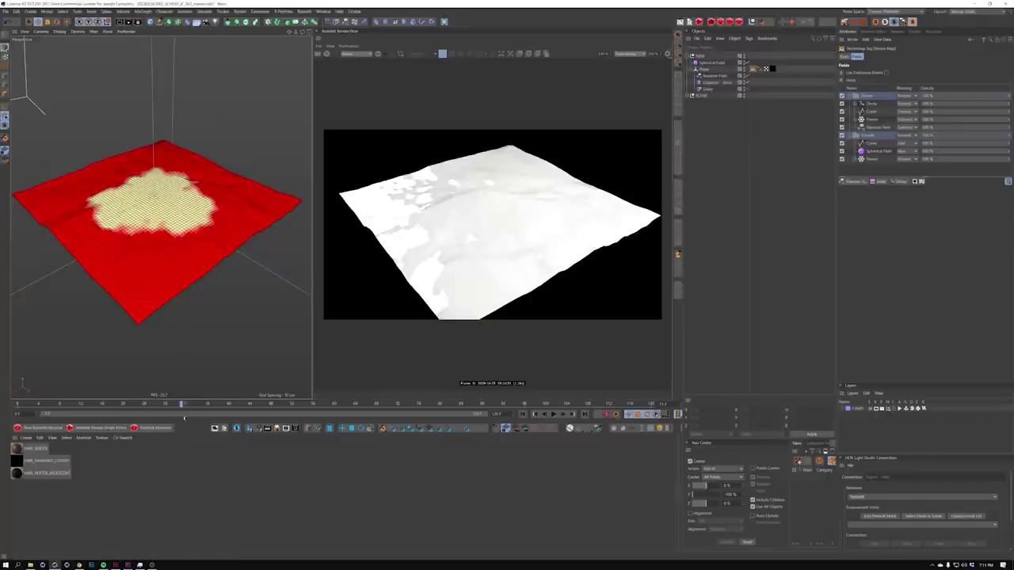
# Create a new Redshift material, open its shader graph and space the RS Material and Output nodes apart
pyautogui.click(65, 510)
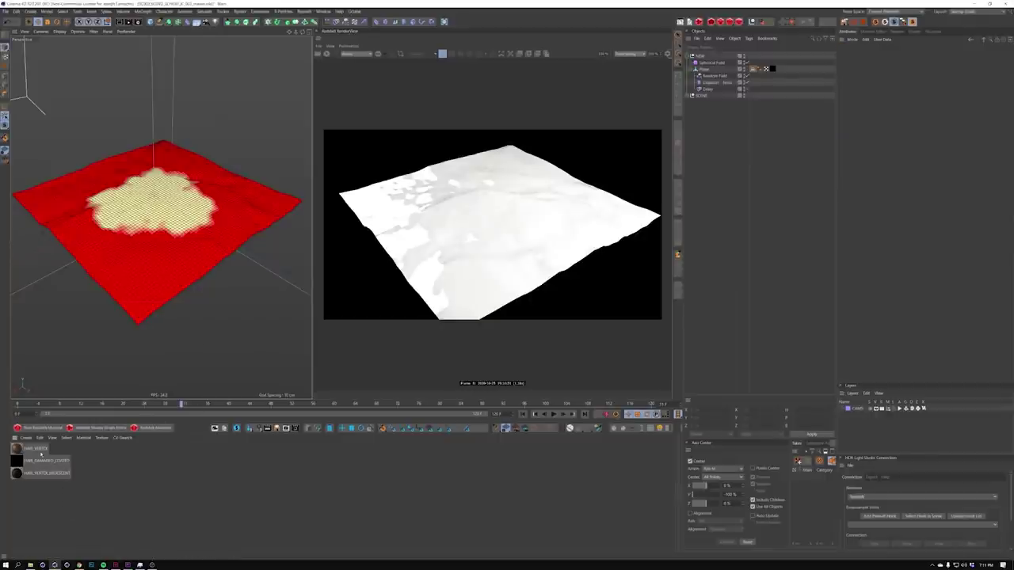
pyautogui.click(36, 429)
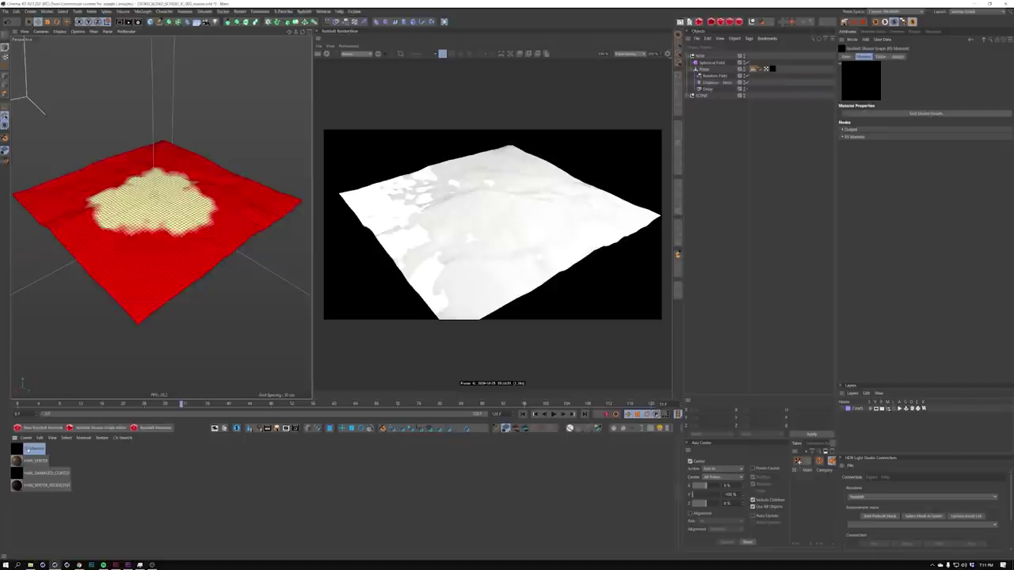
pyautogui.doubleClick(17, 450)
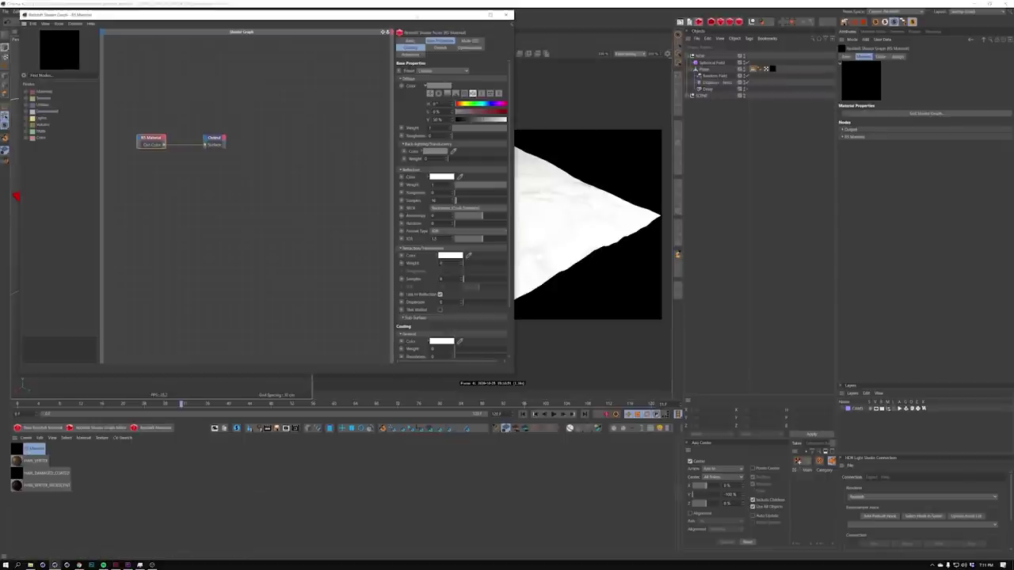
pyautogui.moveTo(150, 14); pyautogui.dragTo(414, 155)
pyautogui.moveTo(411, 251); pyautogui.dragTo(500, 304)
pyautogui.moveTo(415, 282); pyautogui.dragTo(450, 274)
# Rename the RS Material node as DAMAGED
pyautogui.click(674, 183)
pyautogui.doubleClick(705, 215)
pyautogui.write('C')
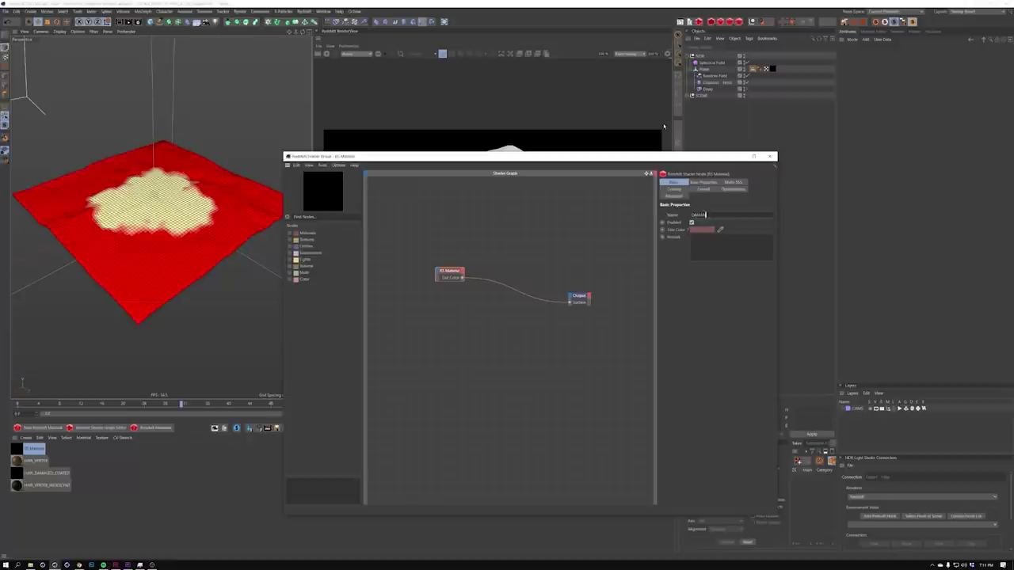
# Duplicate the DAMAGED node below the original and name the copy HEALTHY
pyautogui.keyDown('ctrl'); pyautogui.moveTo(446, 278); pyautogui.dragTo(446, 356); pyautogui.keyUp('ctrl')
pyautogui.doubleClick(701, 215)
pyautogui.write('HEALTHY')
pyautogui.press('Return')
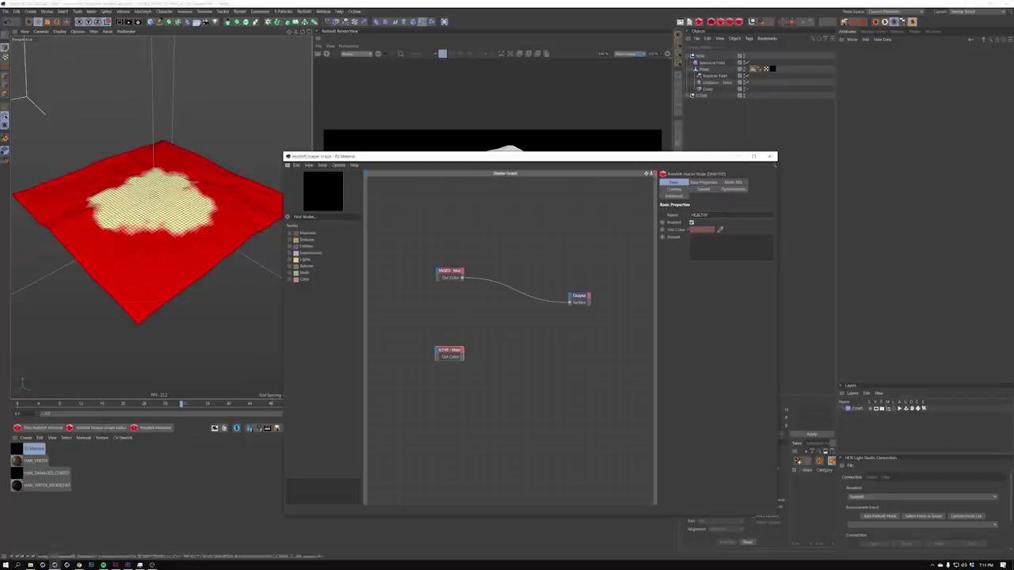
# Set the title color of the DAMAGED node to a brighter, more saturated red
pyautogui.hotkey('shift', 'c')
pyautogui.press('Escape')
pyautogui.moveTo(430, 255); pyautogui.dragTo(459, 301)
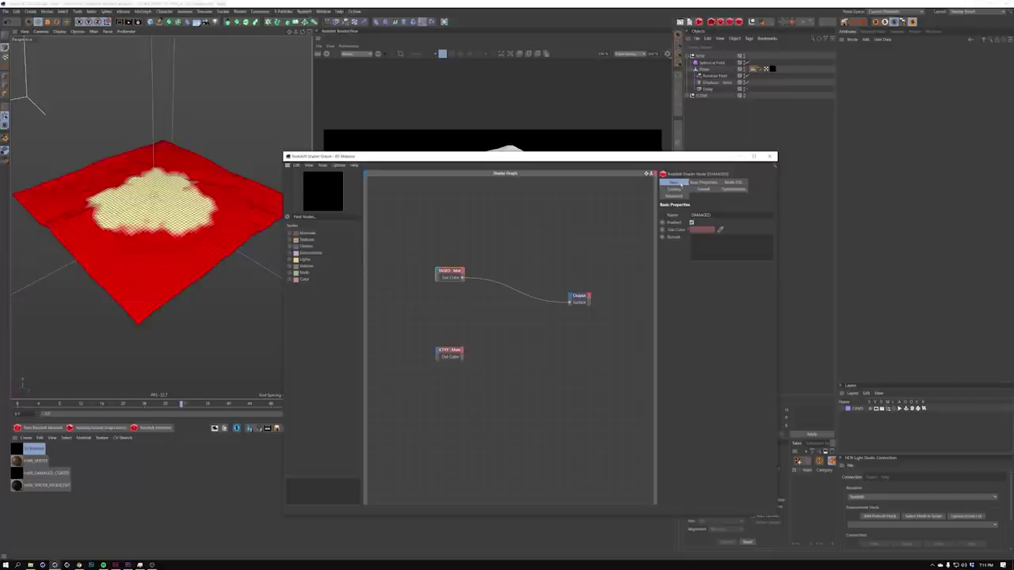
pyautogui.click(699, 228)
pyautogui.moveTo(712, 237); pyautogui.dragTo(761, 236)
pyautogui.click(753, 244)
pyautogui.click(745, 236)
pyautogui.click(687, 255)
# Set the title color of the HEALTHY node to light green
pyautogui.click(459, 352)
pyautogui.click(699, 229)
pyautogui.click(697, 230)
pyautogui.moveTo(721, 245); pyautogui.dragTo(750, 245)
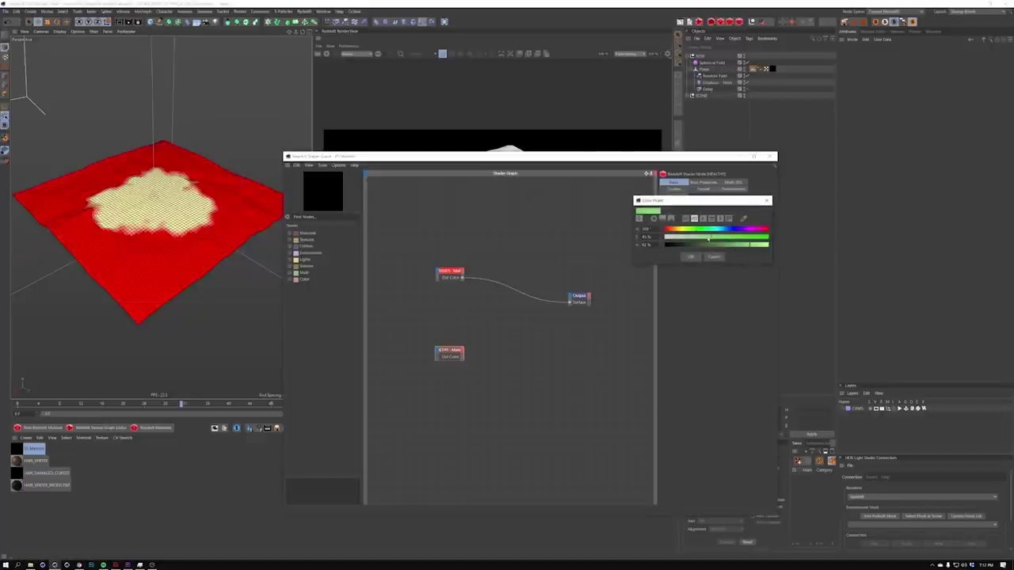
pyautogui.click(690, 257)
# Add a Material Blender node between the shaders and the Output, and connect DAMAGED to its Base Color
pyautogui.moveTo(454, 352); pyautogui.dragTo(465, 366)
pyautogui.click(515, 345)
pyautogui.hotkey('shift', 'c')
pyautogui.write('ma')
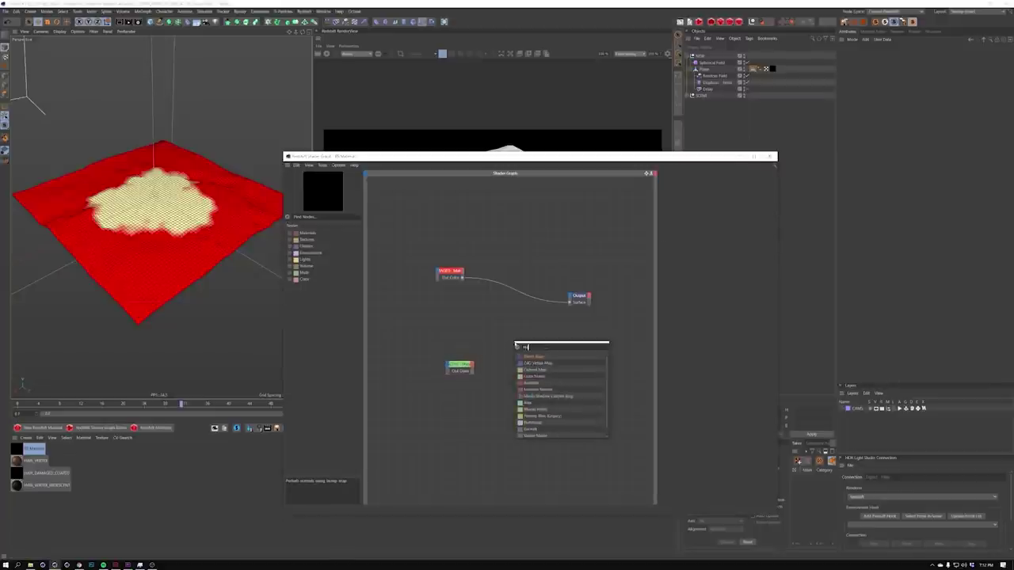
pyautogui.write('aterial')
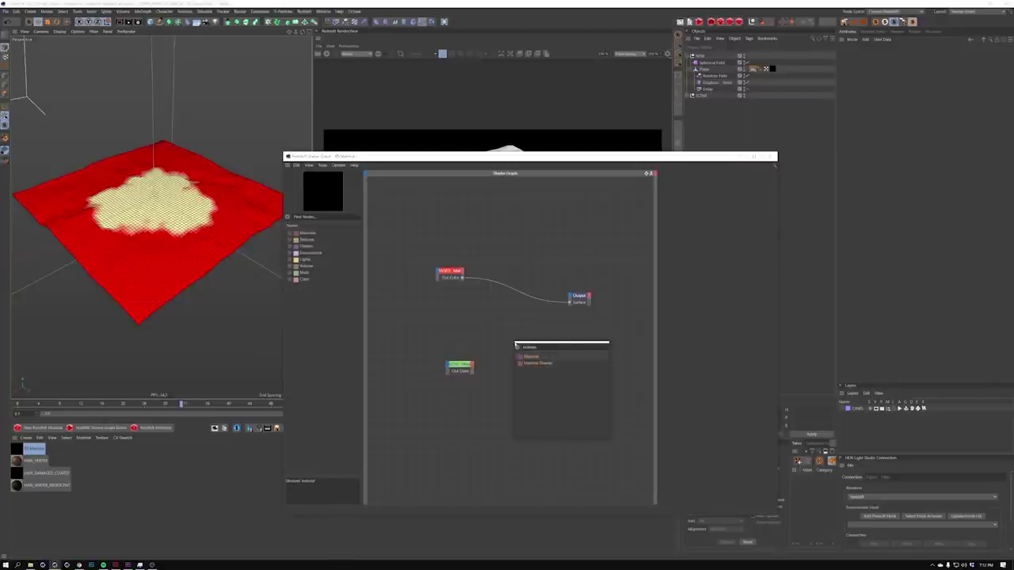
pyautogui.press('Down')
pyautogui.press('Return')
pyautogui.moveTo(507, 343); pyautogui.dragTo(498, 295)
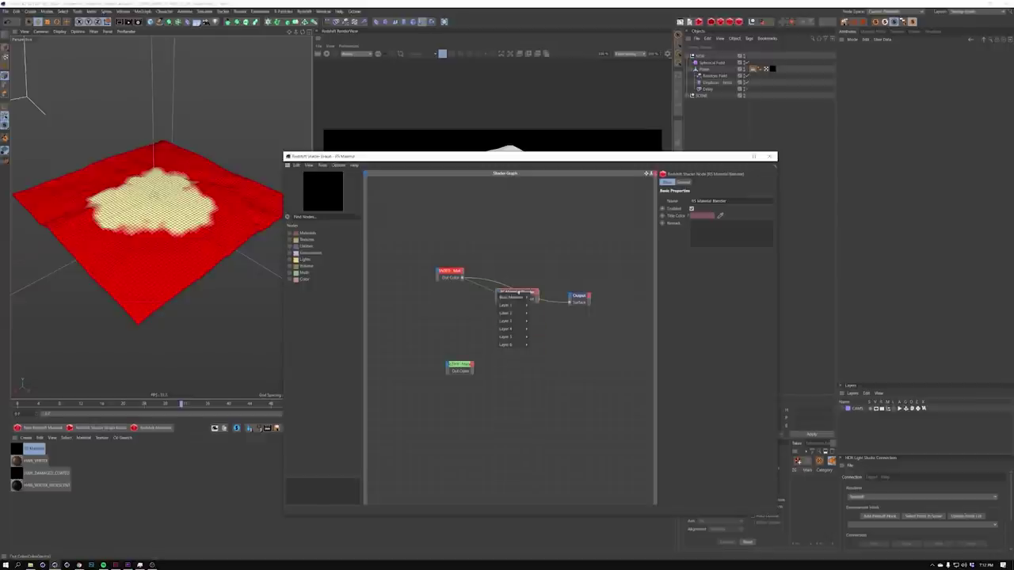
pyautogui.click(518, 298)
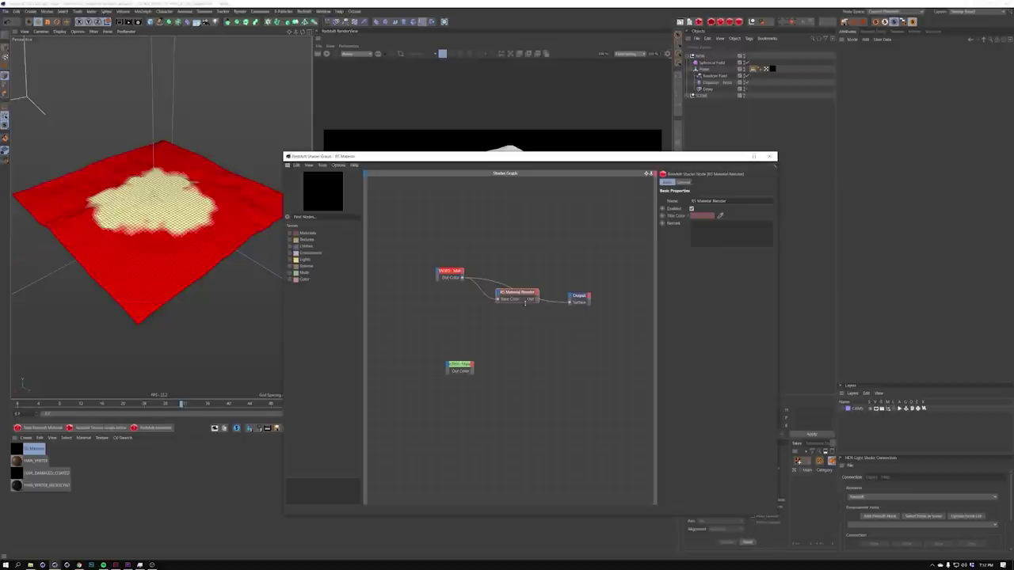
# Connect HEALTHY to Layer Color 1 of the enlarged Material Blender and line up the shader nodes beside it
pyautogui.moveTo(526, 303); pyautogui.dragTo(526, 335)
pyautogui.click(471, 370)
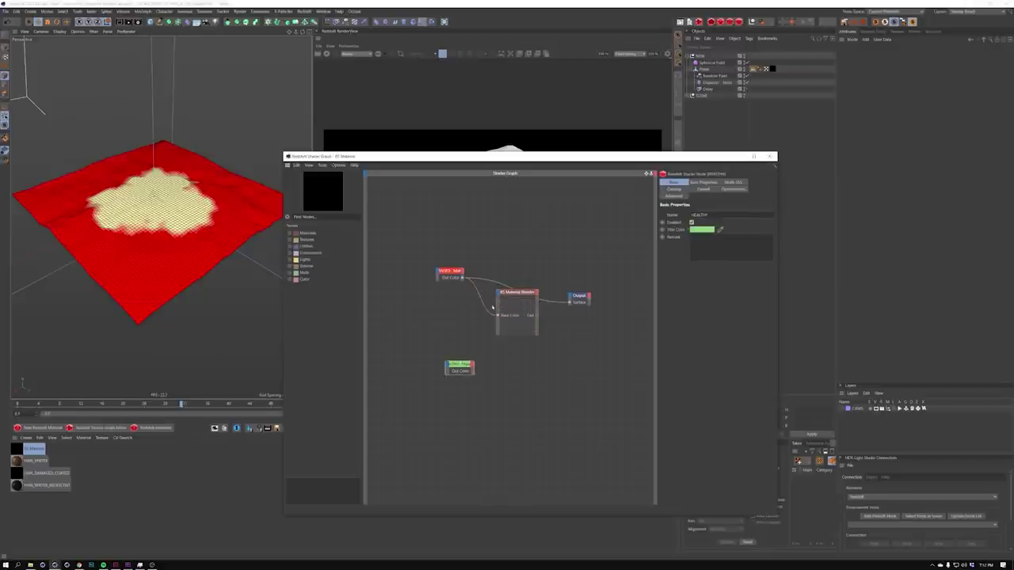
pyautogui.moveTo(494, 298); pyautogui.dragTo(547, 306)
pyautogui.moveTo(460, 364); pyautogui.dragTo(449, 370)
pyautogui.moveTo(450, 271); pyautogui.dragTo(447, 293)
pyautogui.moveTo(514, 292); pyautogui.dragTo(514, 281)
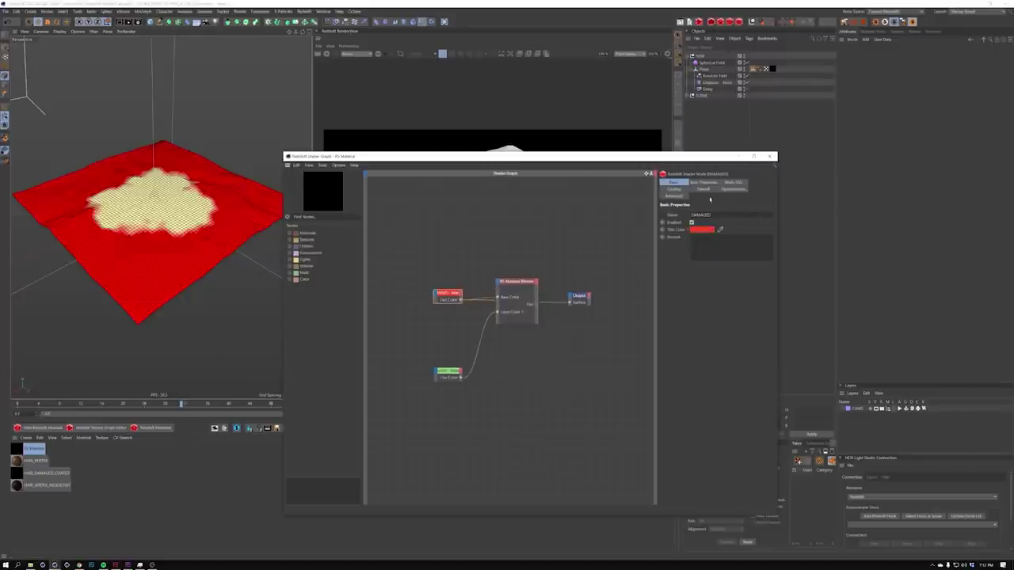
# Set the diffuse color of DAMAGED to a saturated red and that of HEALTHY to green
pyautogui.click(703, 183)
pyautogui.moveTo(735, 253); pyautogui.dragTo(762, 253)
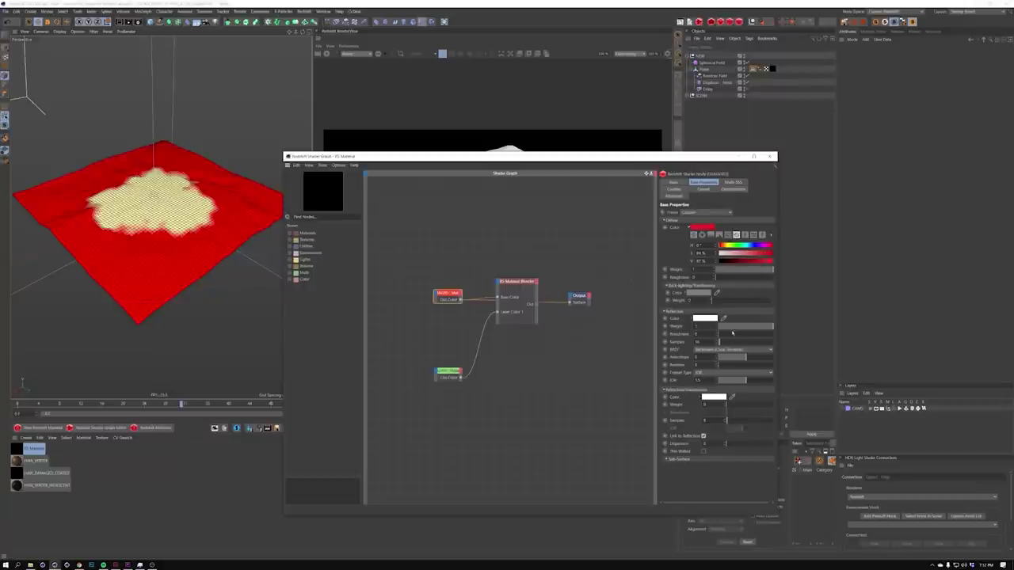
pyautogui.click(754, 258)
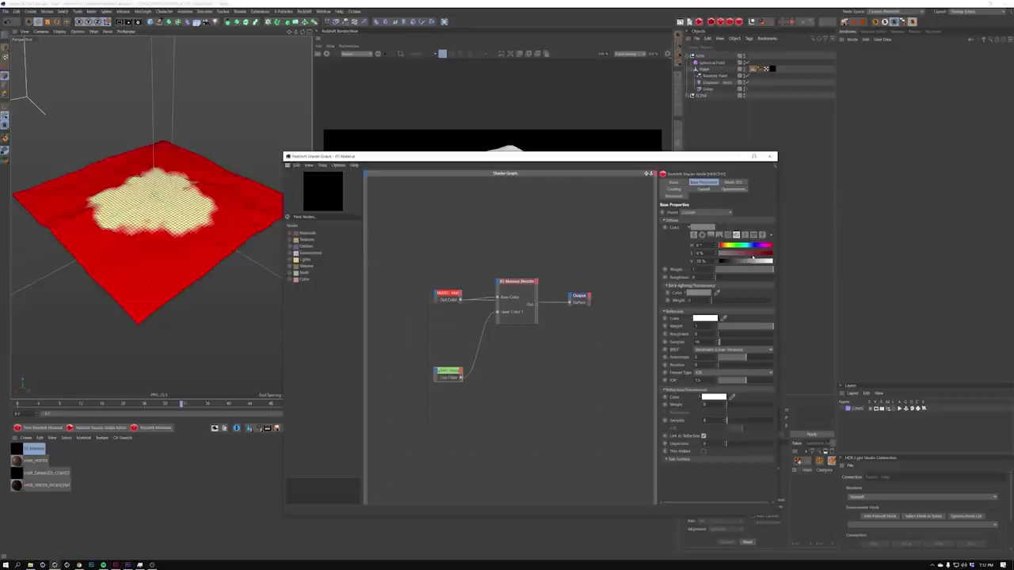
pyautogui.click(734, 245)
pyautogui.click(760, 253)
pyautogui.moveTo(748, 262); pyautogui.dragTo(753, 261)
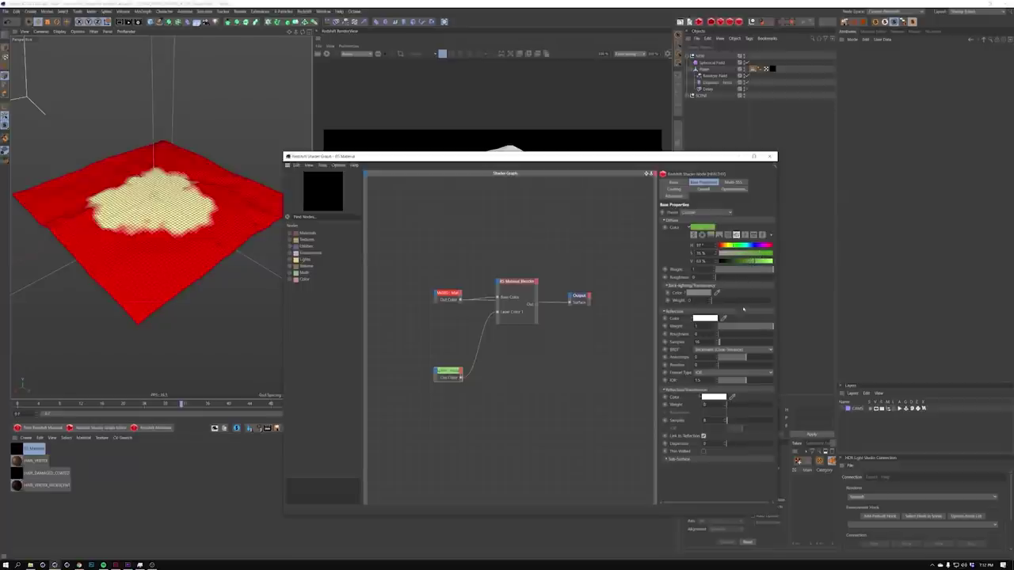
pyautogui.click(752, 380)
# Move the shader graph window lower and shift the Output node farther from the Material Blender
pyautogui.moveTo(494, 157); pyautogui.dragTo(496, 188)
pyautogui.moveTo(580, 338); pyautogui.dragTo(593, 332)
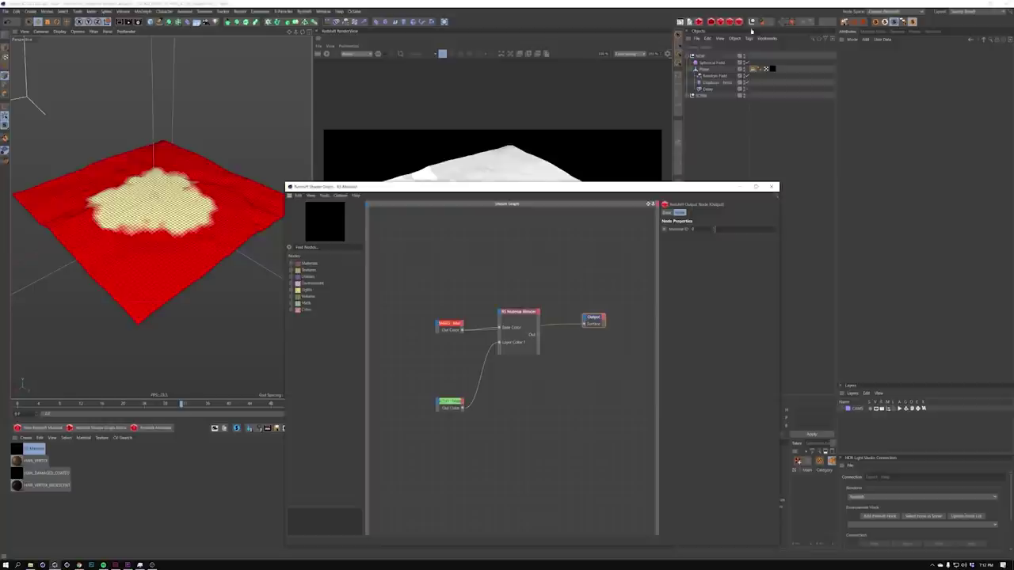
pyautogui.moveTo(541, 187); pyautogui.dragTo(542, 181)
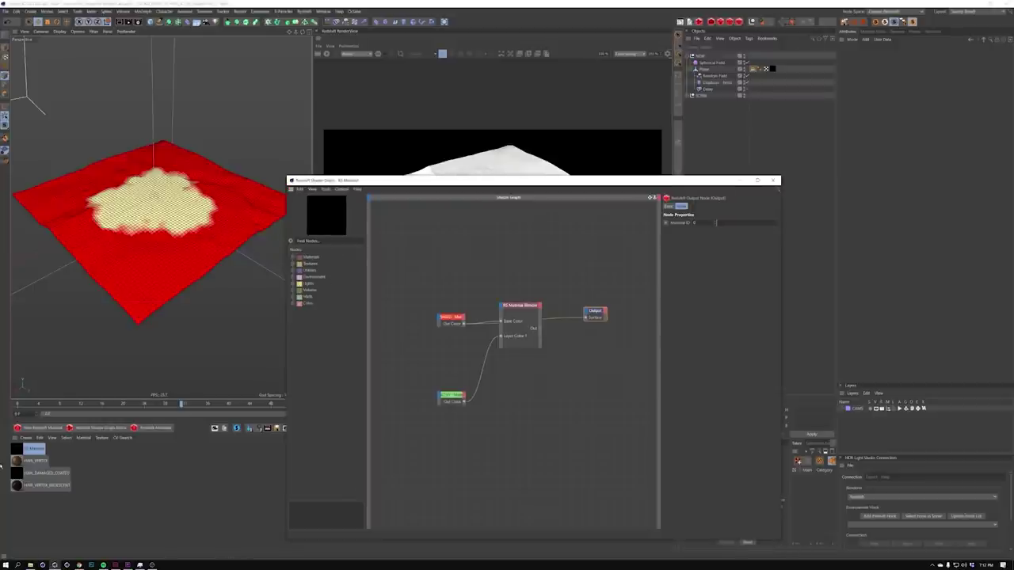
# Add a Vertex Attribute node beside the two shaders and spread the nodes apart to make room for it
pyautogui.click(428, 358)
pyautogui.hotkey('shift', 'c')
pyautogui.write('vvertex')
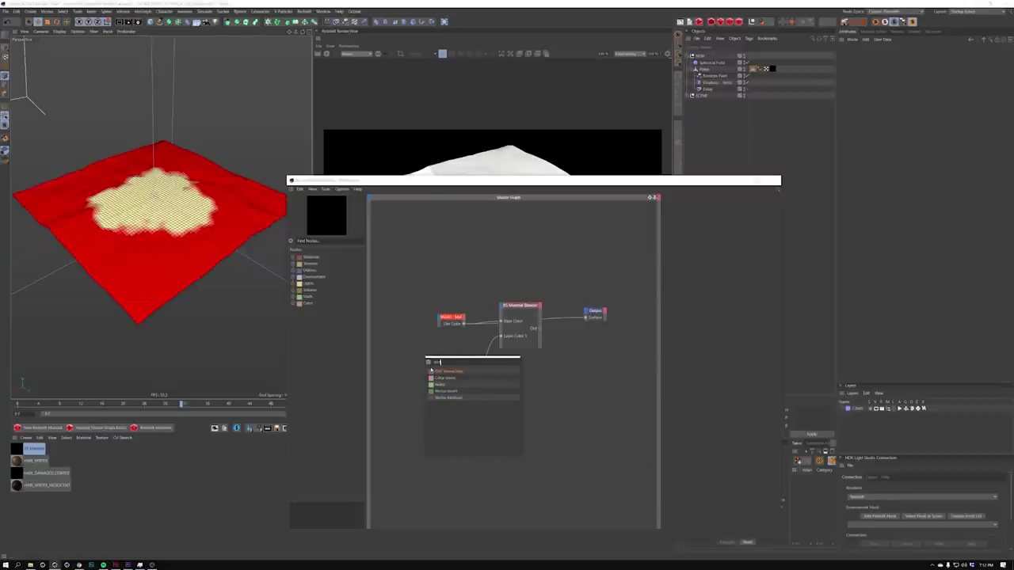
pyautogui.moveTo(393, 349); pyautogui.dragTo(395, 348)
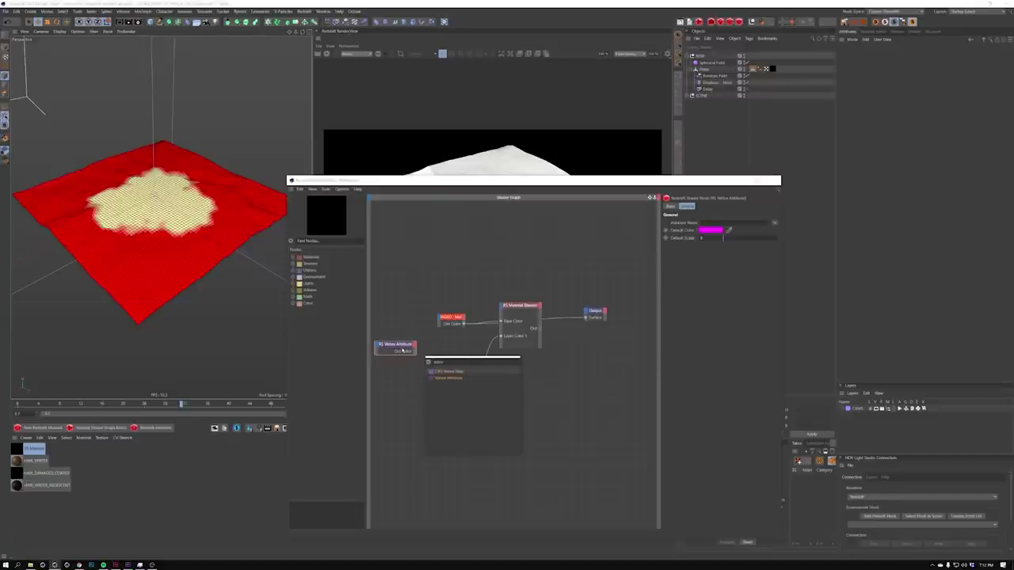
pyautogui.click(403, 347)
pyautogui.moveTo(492, 357); pyautogui.dragTo(513, 363, button='middle')
pyautogui.moveTo(543, 332); pyautogui.dragTo(557, 330)
pyautogui.moveTo(466, 322); pyautogui.dragTo(460, 305)
pyautogui.moveTo(426, 354); pyautogui.dragTo(417, 353)
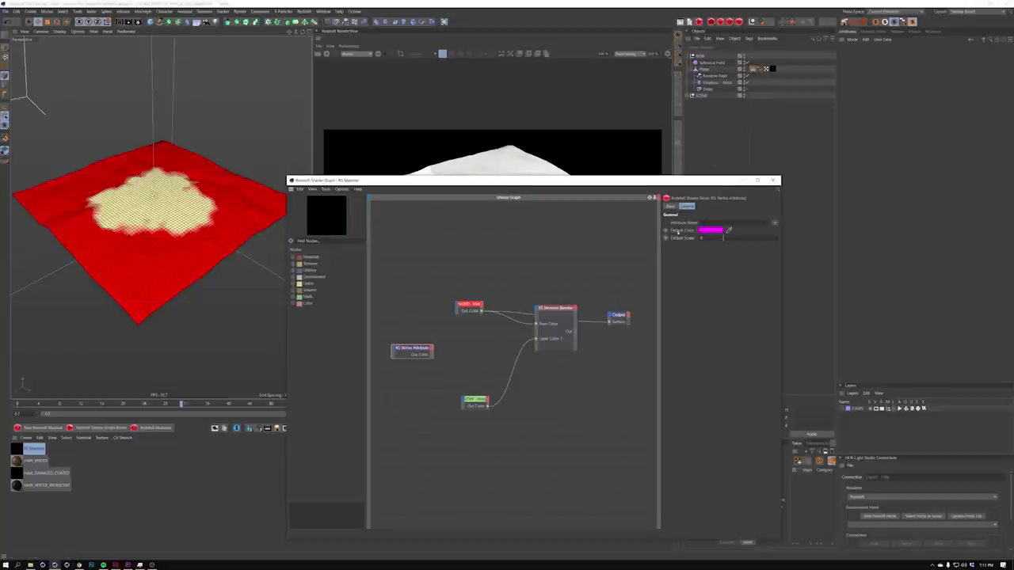
# Rename the Plane's vertex map tag as TRANSITION
pyautogui.click(752, 70)
pyautogui.click(846, 56)
pyautogui.click(846, 73)
pyautogui.moveTo(887, 82); pyautogui.dragTo(866, 81)
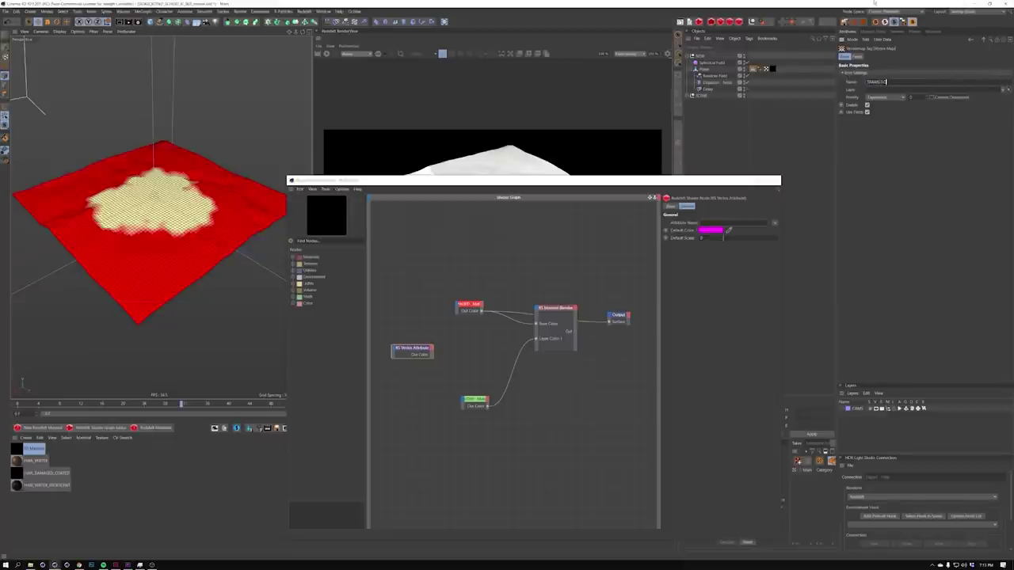
pyautogui.press('Return')
# Assign the TRANSITION vertex map as the Vertex Attribute node's attribute name and look over the node's color and basic settings
pyautogui.moveTo(752, 69); pyautogui.dragTo(715, 224)
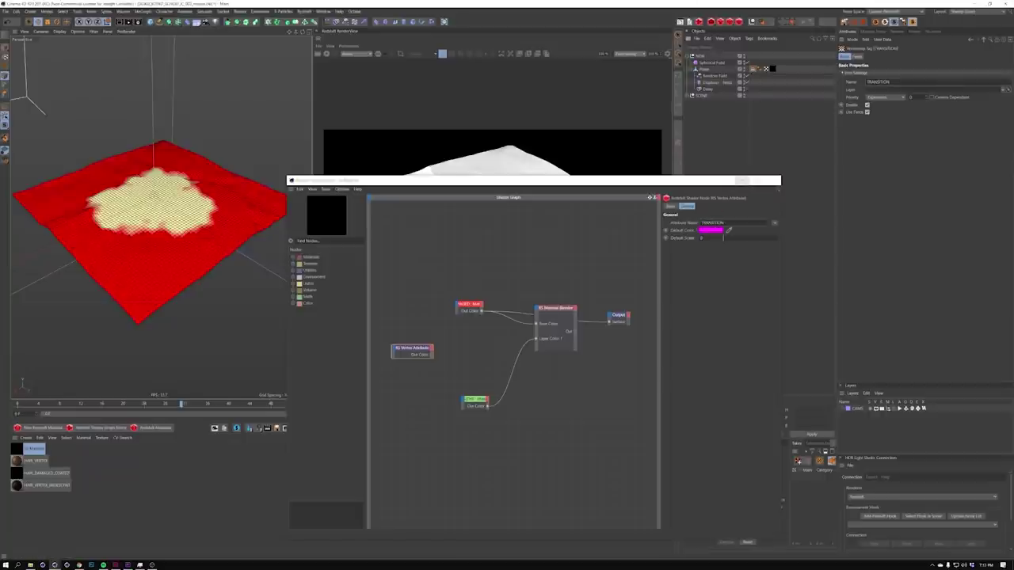
pyautogui.click(700, 230)
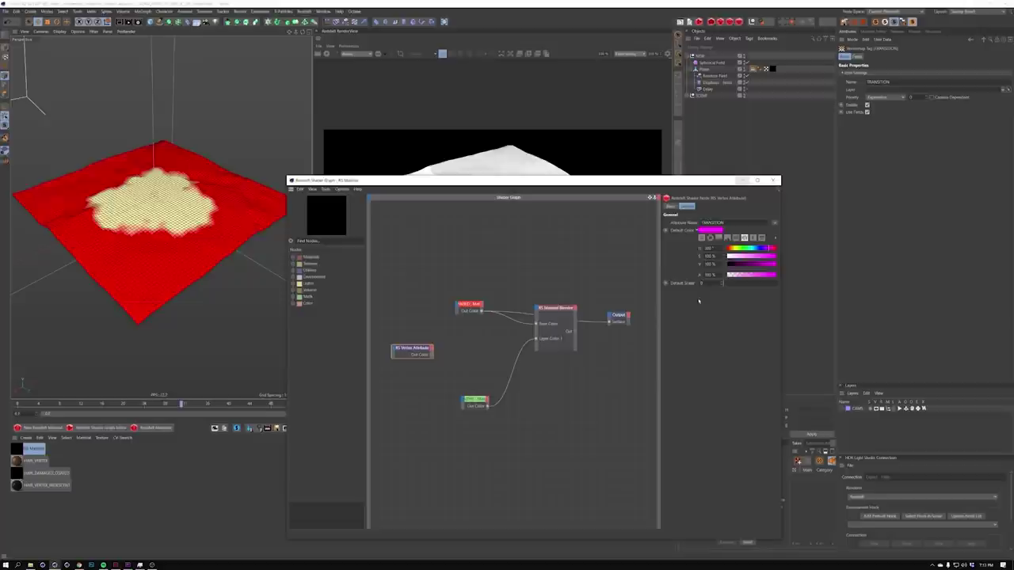
pyautogui.click(674, 207)
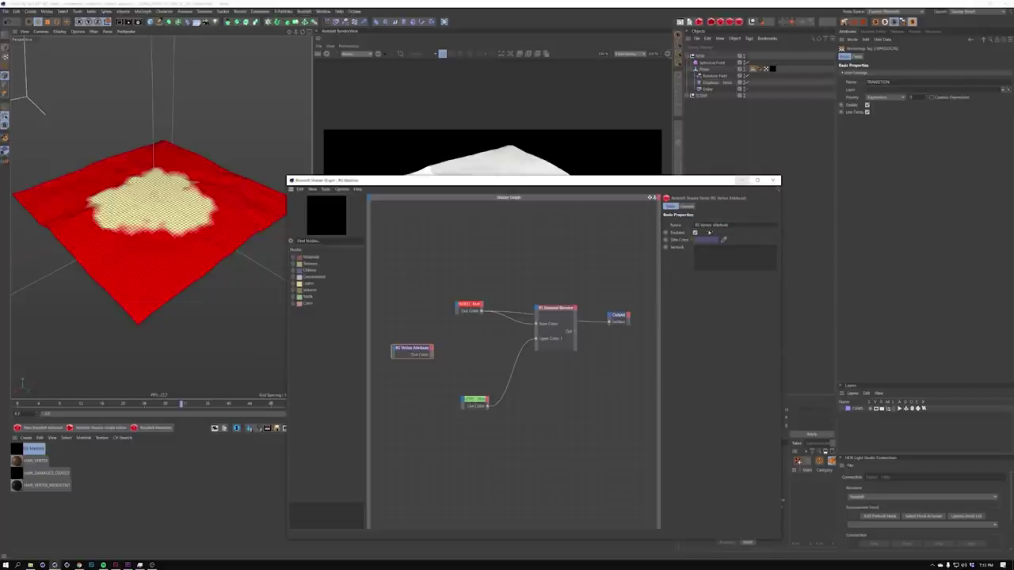
# Connect the Material Blender's Out to the Output node's Surface in place of the direct DAMAGED connection
pyautogui.moveTo(412, 349); pyautogui.dragTo(403, 358)
pyautogui.click(568, 313)
pyautogui.moveTo(568, 326); pyautogui.dragTo(609, 321)
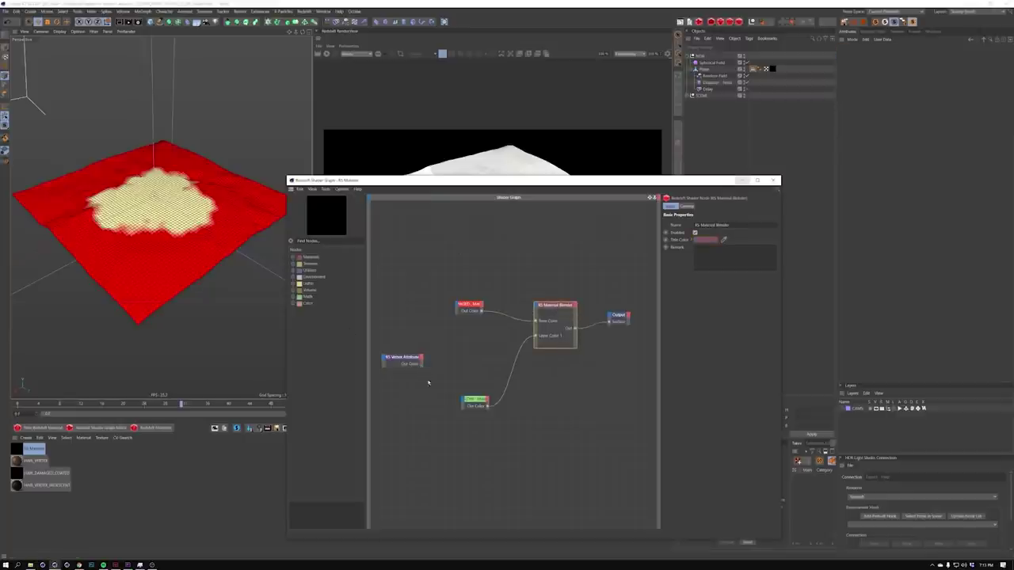
# Add a Ramp node below HEALTHY and route the Vertex Attribute through it into the Material Blender
pyautogui.moveTo(475, 401)
pyautogui.mouseDown()
pyautogui.moveTo(472, 354)
pyautogui.moveTo(434, 411)
pyautogui.moveTo(474, 406)
pyautogui.mouseUp()
pyautogui.press('Return')
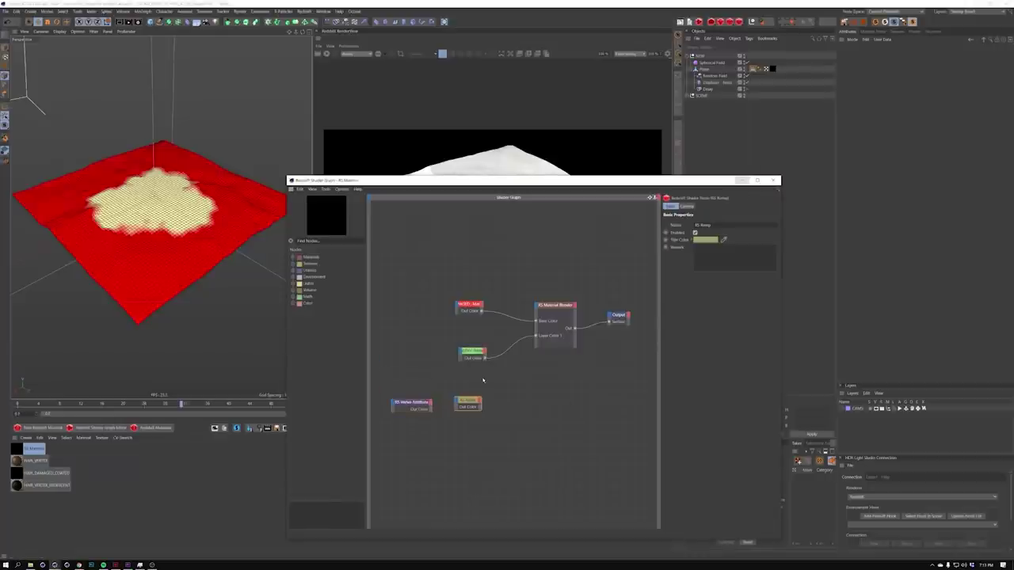
pyautogui.click(426, 406)
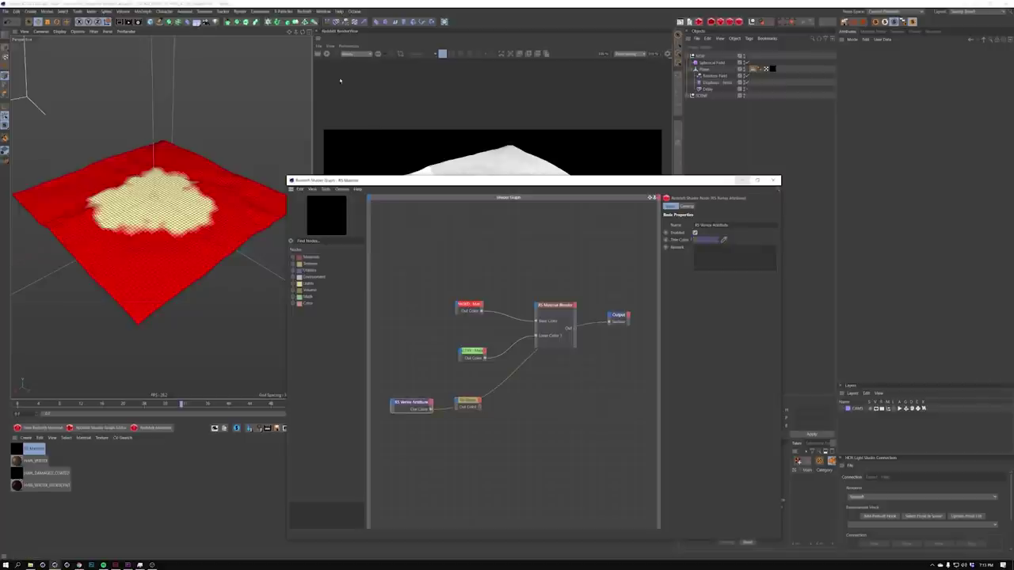
# Apply the new RS Material to the Plane and start the Redshift render with the shader graph window moved clear of it
pyautogui.click(18, 449)
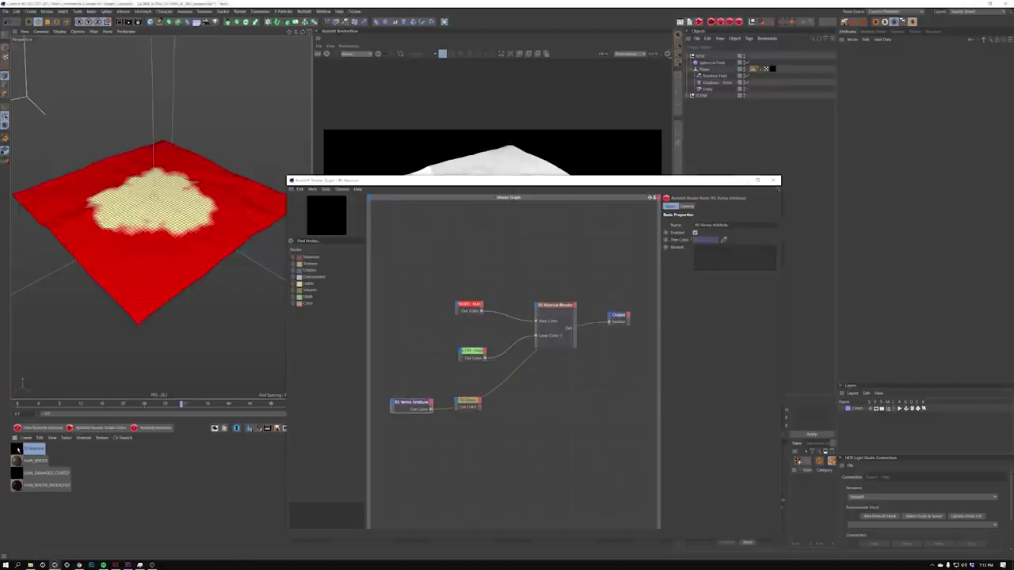
pyautogui.moveTo(697, 80); pyautogui.dragTo(703, 70)
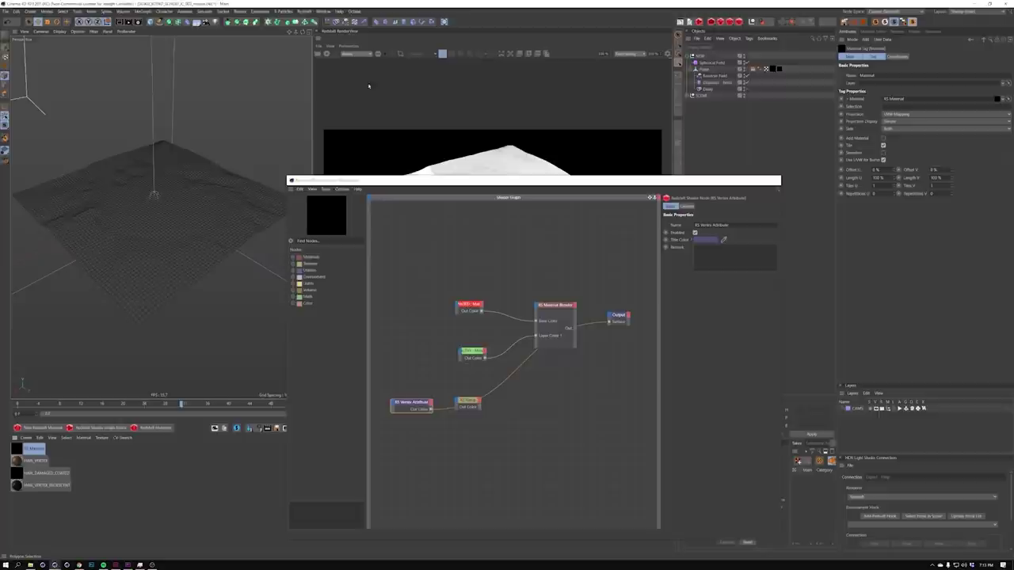
pyautogui.click(326, 54)
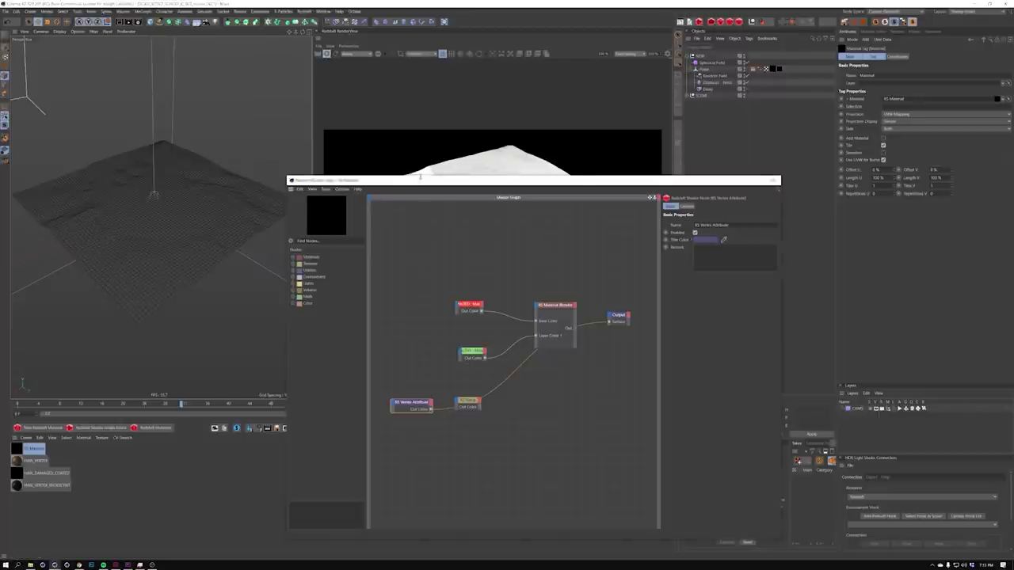
pyautogui.moveTo(422, 181); pyautogui.dragTo(432, 274)
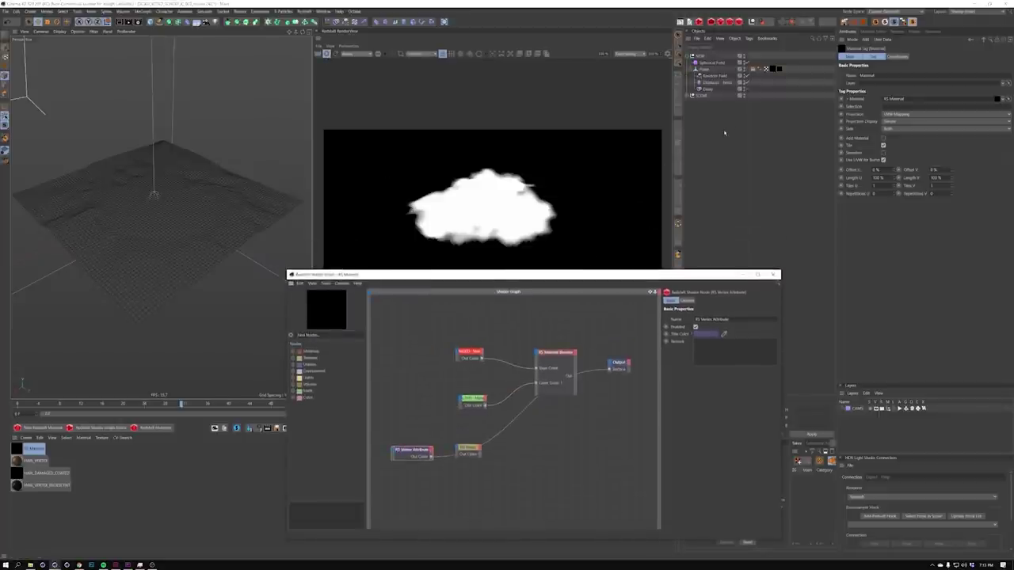
# Reposition the RS Ramp node beside the RS Vertex Attribute node and check the black-to-white knots in its general ramp settings
pyautogui.moveTo(468, 451); pyautogui.dragTo(477, 458)
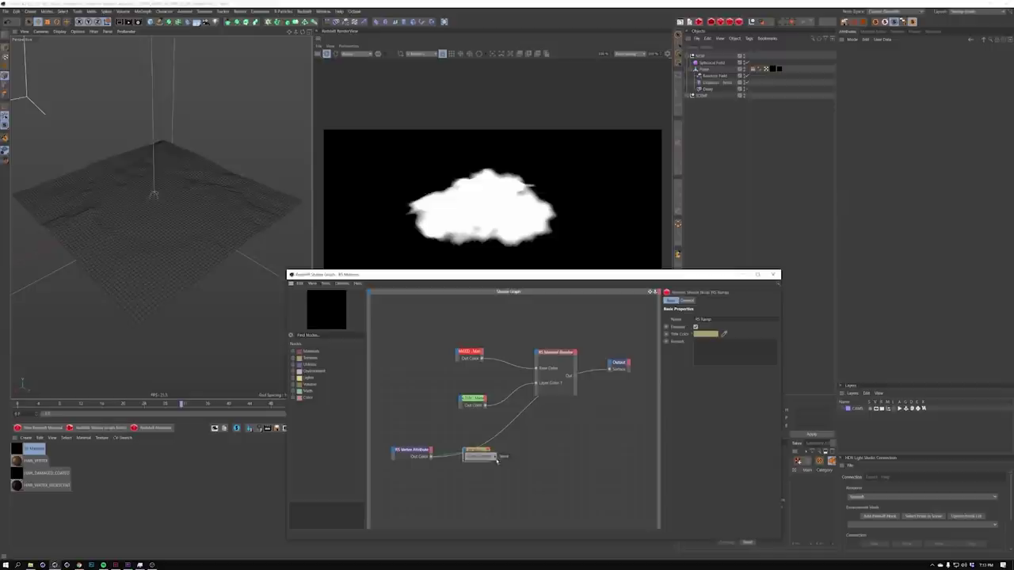
pyautogui.click(482, 456)
pyautogui.click(686, 301)
pyautogui.moveTo(772, 407)
pyautogui.mouseDown()
pyautogui.moveTo(742, 409)
pyautogui.moveTo(771, 406)
pyautogui.mouseUp()
pyautogui.moveTo(696, 410)
pyautogui.mouseDown()
pyautogui.moveTo(746, 408)
pyautogui.moveTo(682, 409)
pyautogui.mouseUp()
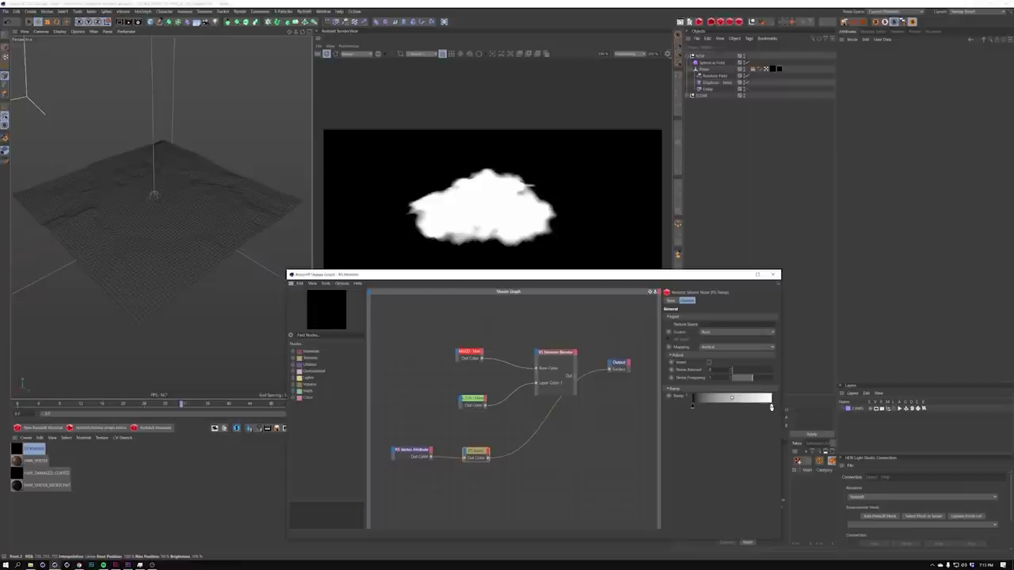
# Connect the RS Ramp to Blend Color 1 of the RS Material Blender and the blender's output to the Output node's Surface
pyautogui.moveTo(490, 459); pyautogui.dragTo(583, 373)
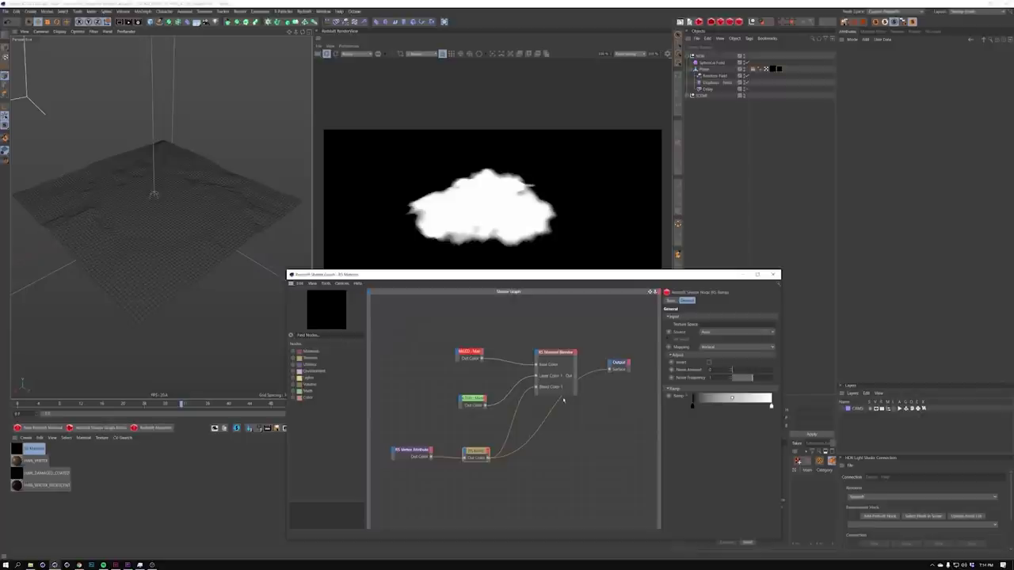
pyautogui.click(564, 400)
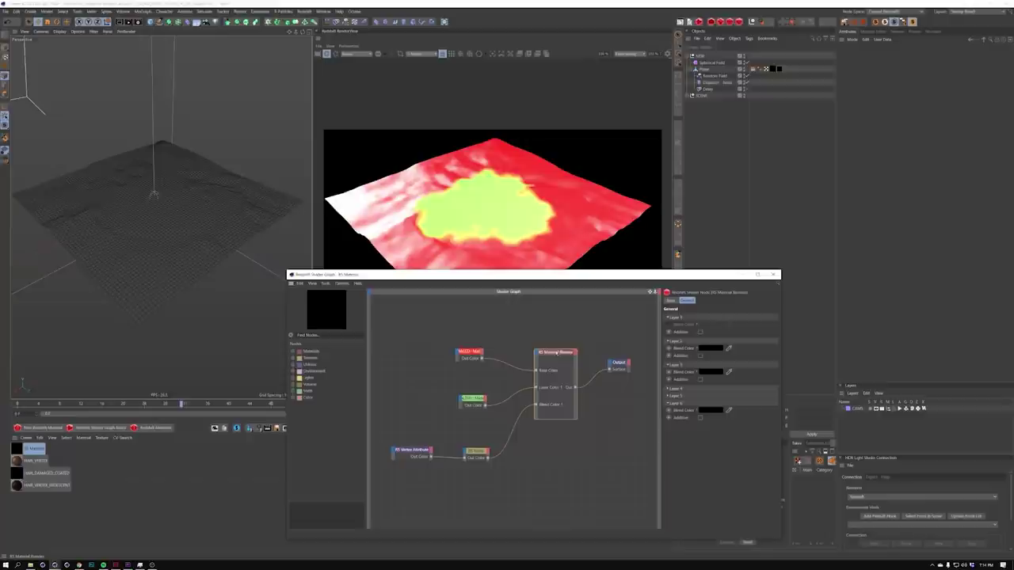
pyautogui.moveTo(556, 356); pyautogui.dragTo(555, 355)
# Darken the green diffuse color of the HEALTHY material
pyautogui.keyDown('alt'); pyautogui.moveTo(152, 200); pyautogui.dragTo(281, 262); pyautogui.keyUp('alt')
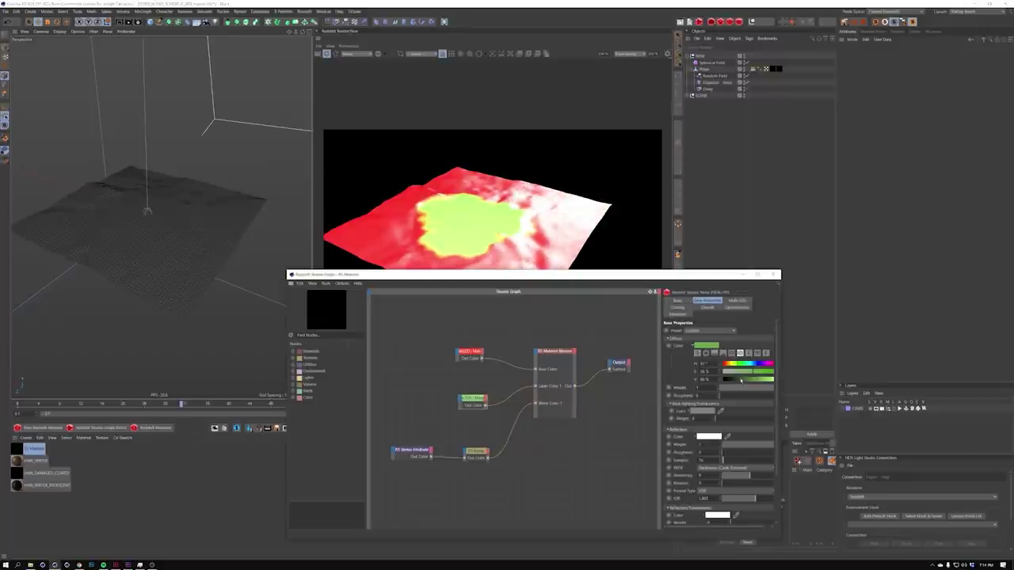
pyautogui.moveTo(742, 380); pyautogui.dragTo(745, 381)
pyautogui.click(753, 379)
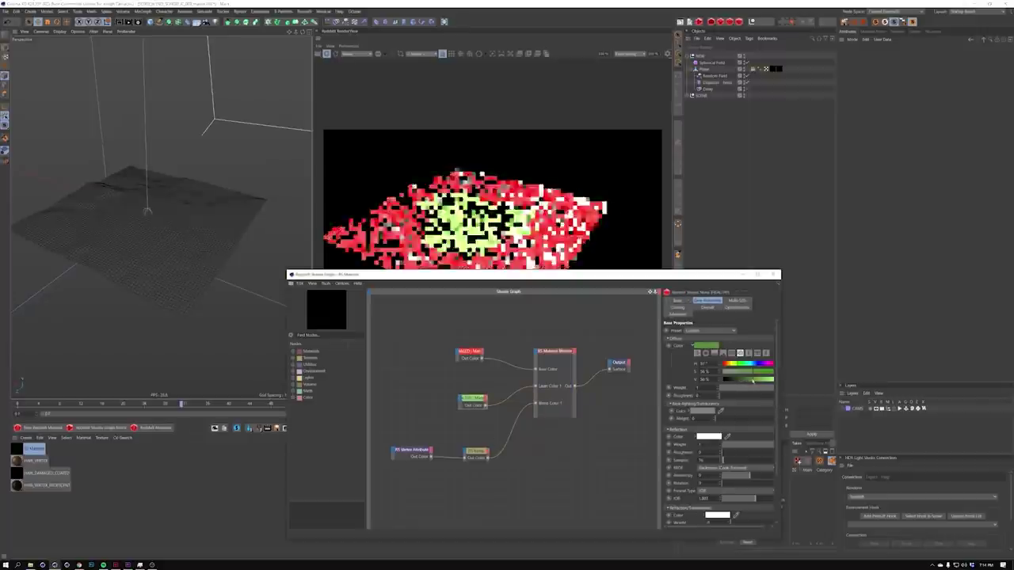
# Restart the render preview and examine the red and green material blend on the plane from several distances and angles
pyautogui.scroll(4, 158, 223)
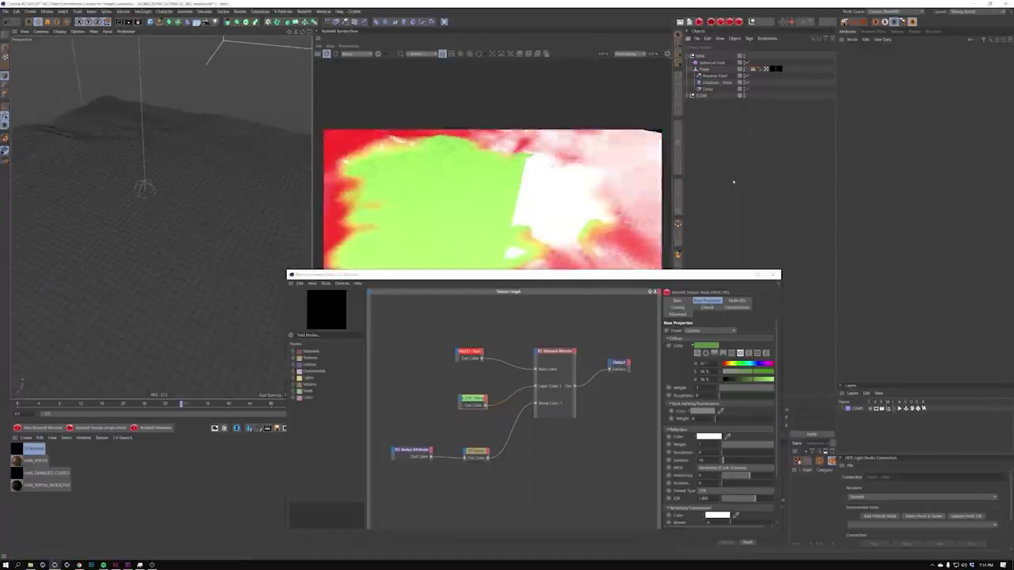
pyautogui.keyDown('alt'); pyautogui.moveTo(113, 208); pyautogui.dragTo(184, 219); pyautogui.keyUp('alt')
pyautogui.scroll(-5, 184, 219)
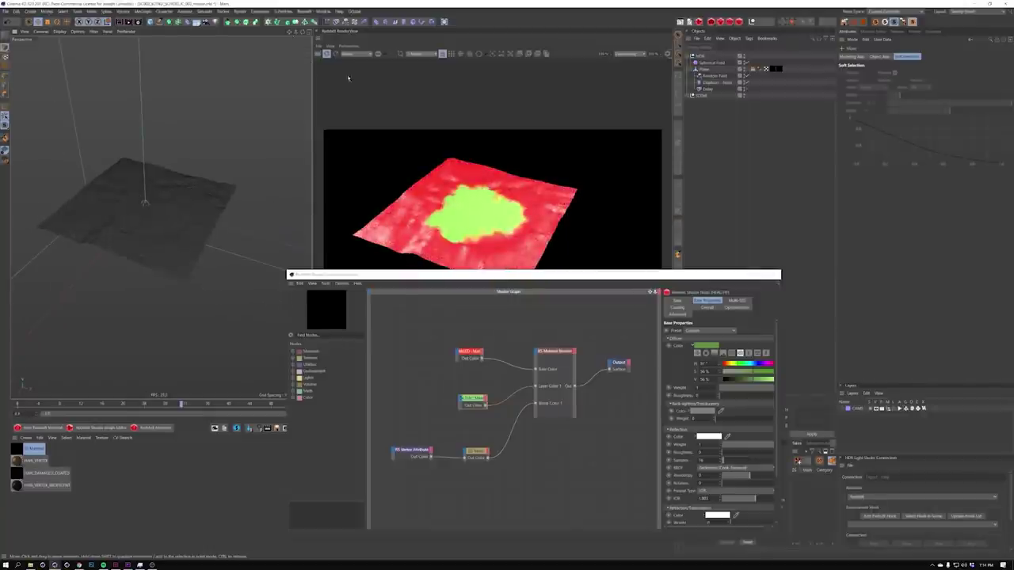
pyautogui.click(328, 55)
pyautogui.click(327, 56)
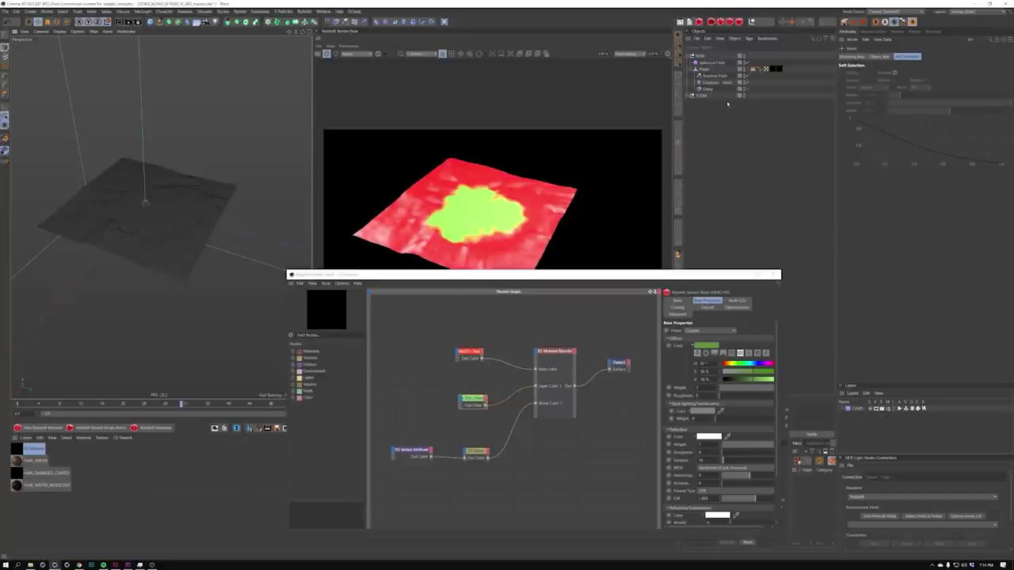
pyautogui.moveTo(249, 125)
pyautogui.keyDown('alt'); pyautogui.mouseDown()
pyautogui.moveTo(233, 118)
pyautogui.moveTo(242, 119)
pyautogui.mouseUp(); pyautogui.keyUp('alt')
pyautogui.keyDown('alt'); pyautogui.moveTo(240, 146); pyautogui.dragTo(259, 137, button='right'); pyautogui.keyUp('alt')
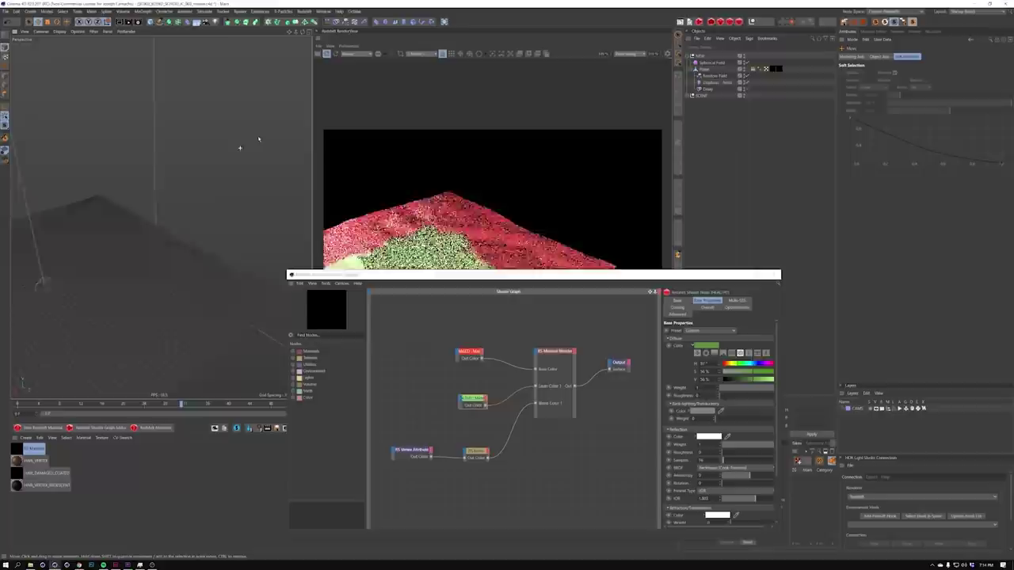
pyautogui.keyDown('alt'); pyautogui.moveTo(245, 158); pyautogui.dragTo(284, 105); pyautogui.keyUp('alt')
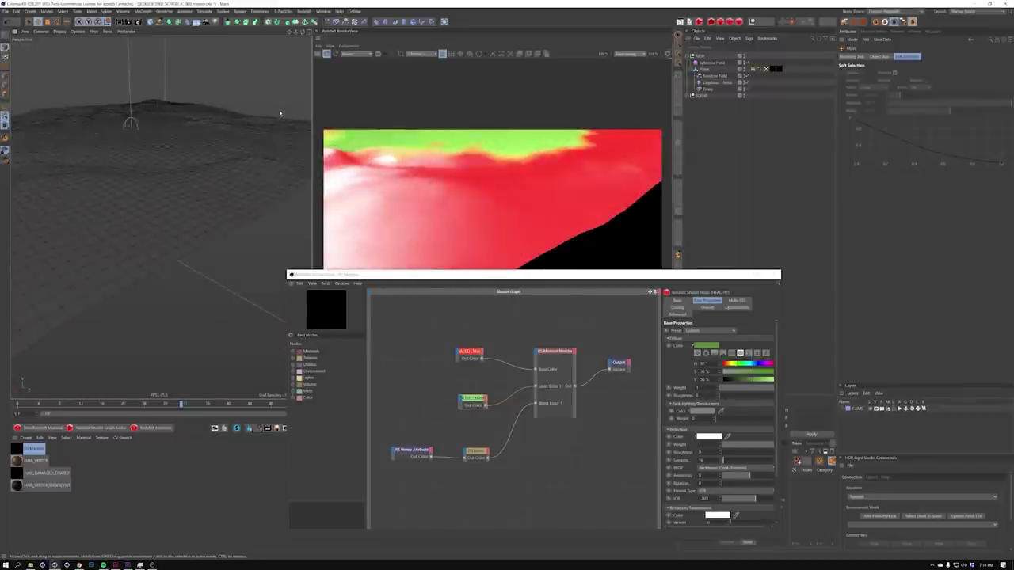
pyautogui.keyDown('alt'); pyautogui.moveTo(274, 110); pyautogui.dragTo(252, 164); pyautogui.keyUp('alt')
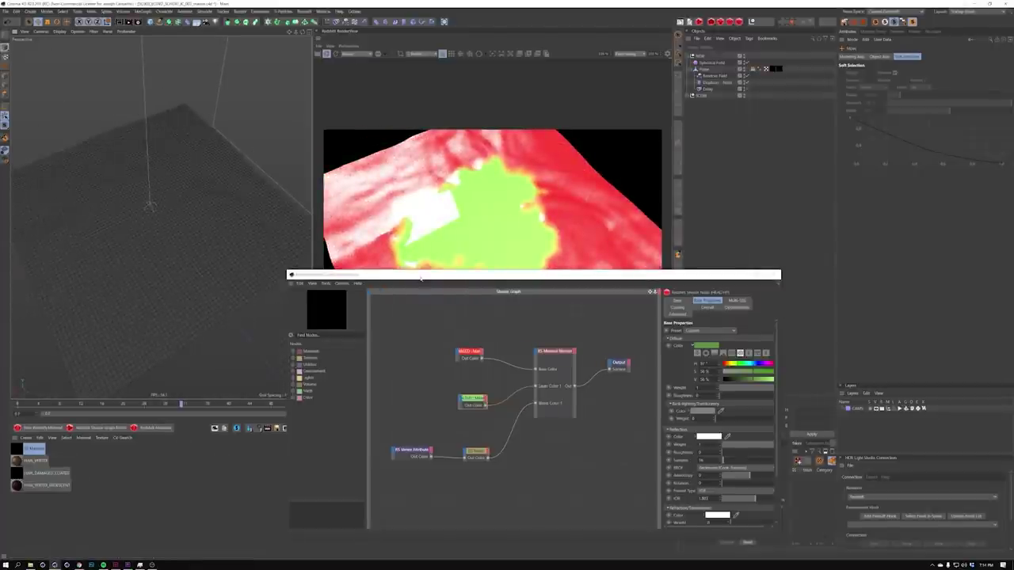
# Expand the scene's light group and disable the second RS Area Light
pyautogui.click(688, 96)
pyautogui.click(693, 103)
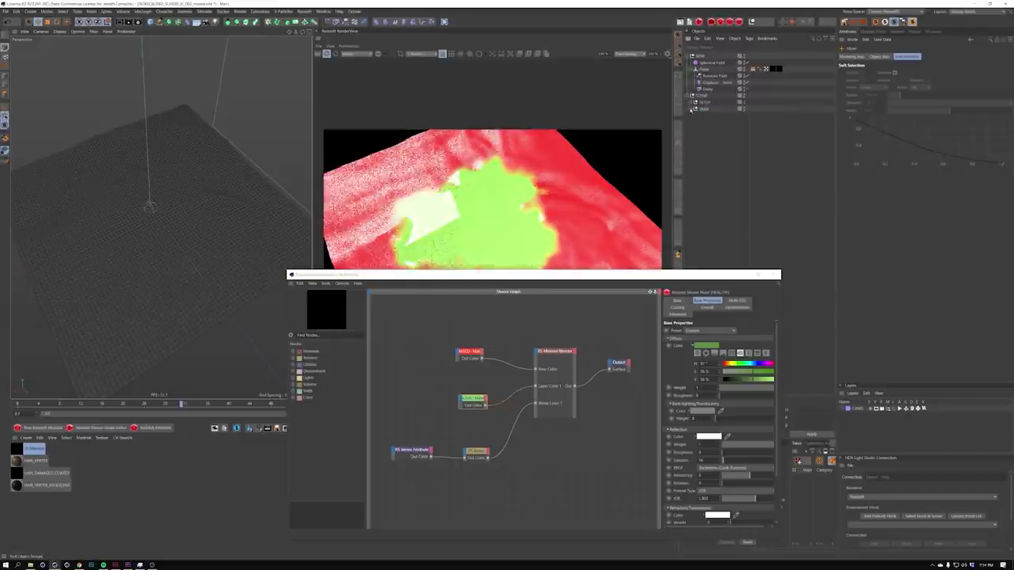
pyautogui.click(690, 109)
pyautogui.click(699, 109)
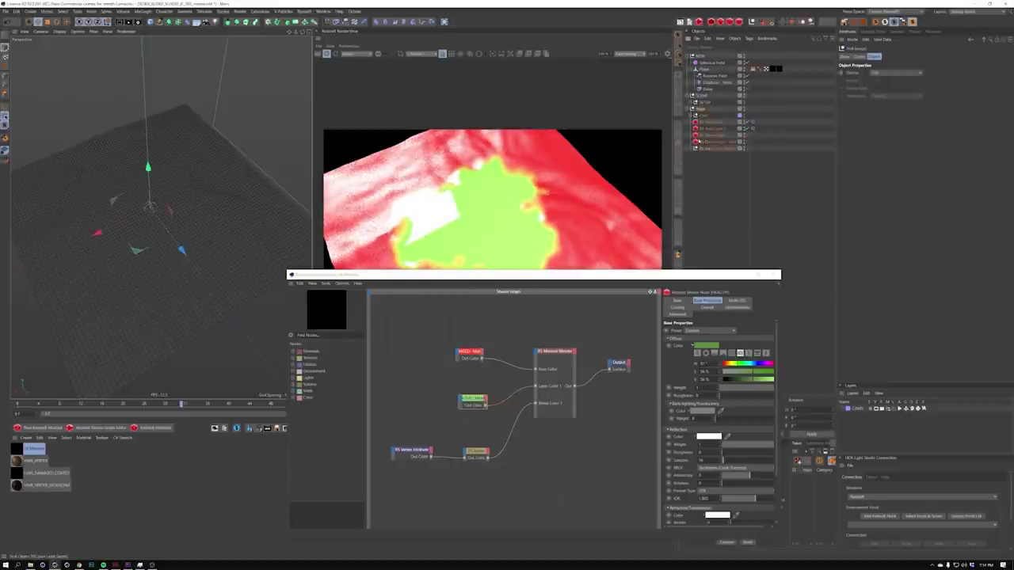
pyautogui.click(747, 129)
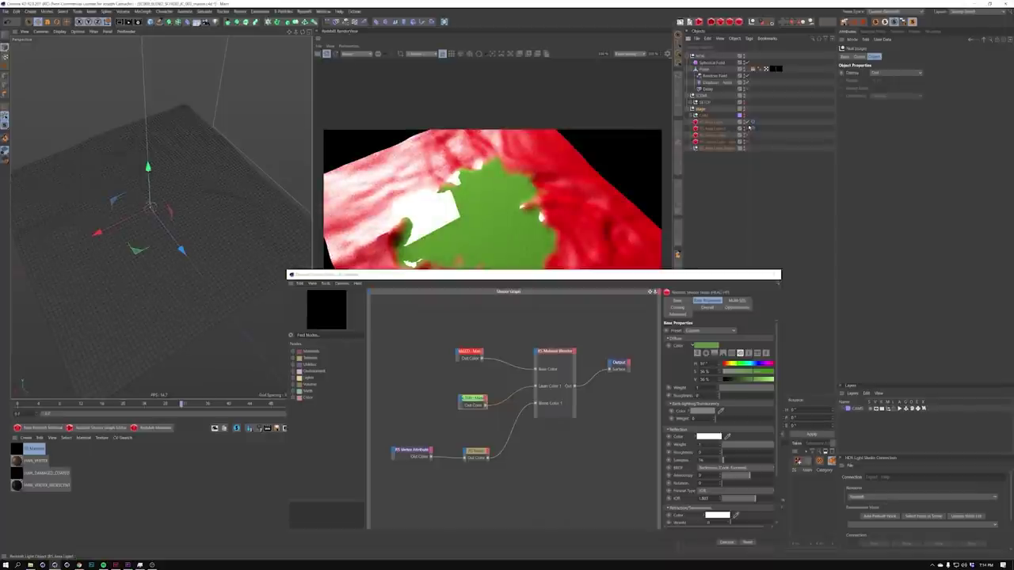
# Lower the HEALTHY material's reflection IOR slightly, set its reflection roughness to about 0.127, and uncover the full render preview
pyautogui.click(477, 397)
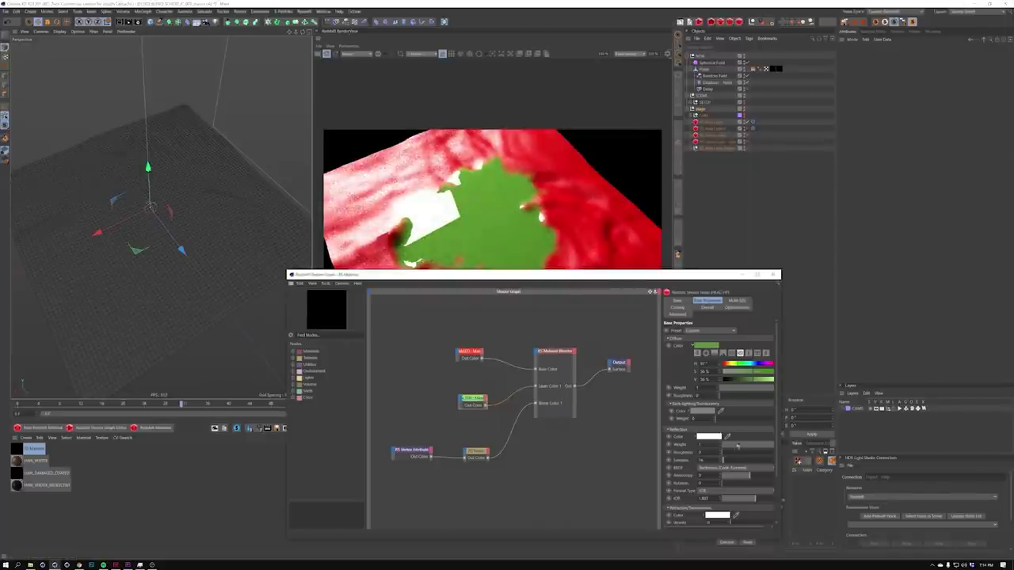
pyautogui.moveTo(755, 501); pyautogui.dragTo(752, 500)
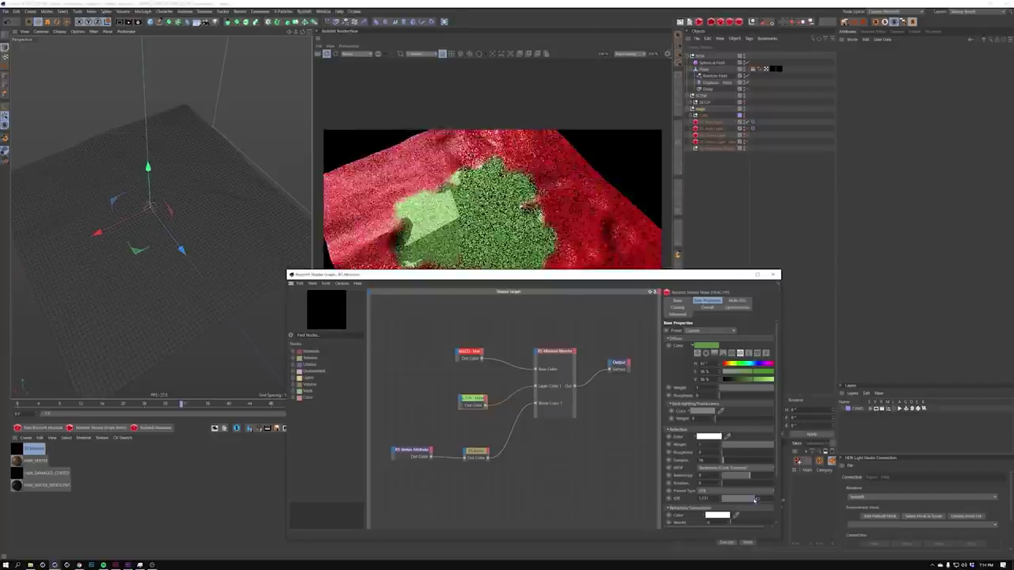
pyautogui.click(730, 453)
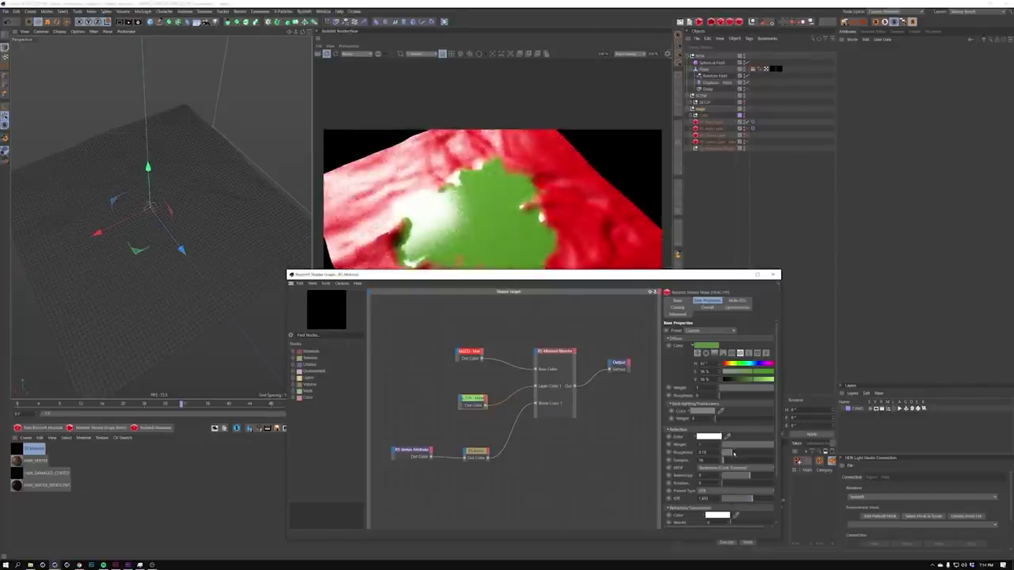
pyautogui.moveTo(731, 453); pyautogui.dragTo(728, 453)
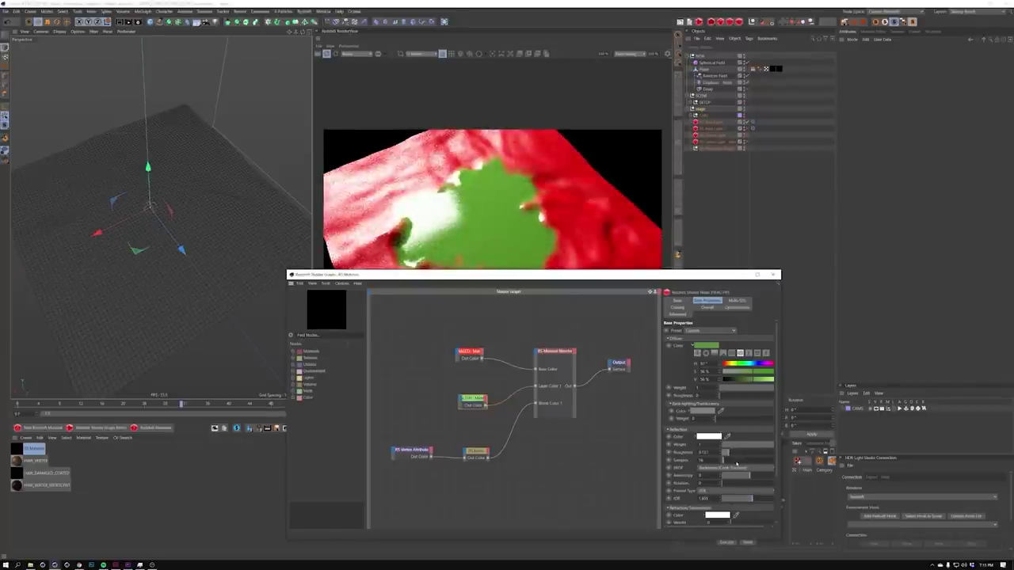
pyautogui.moveTo(535, 279); pyautogui.dragTo(536, 349)
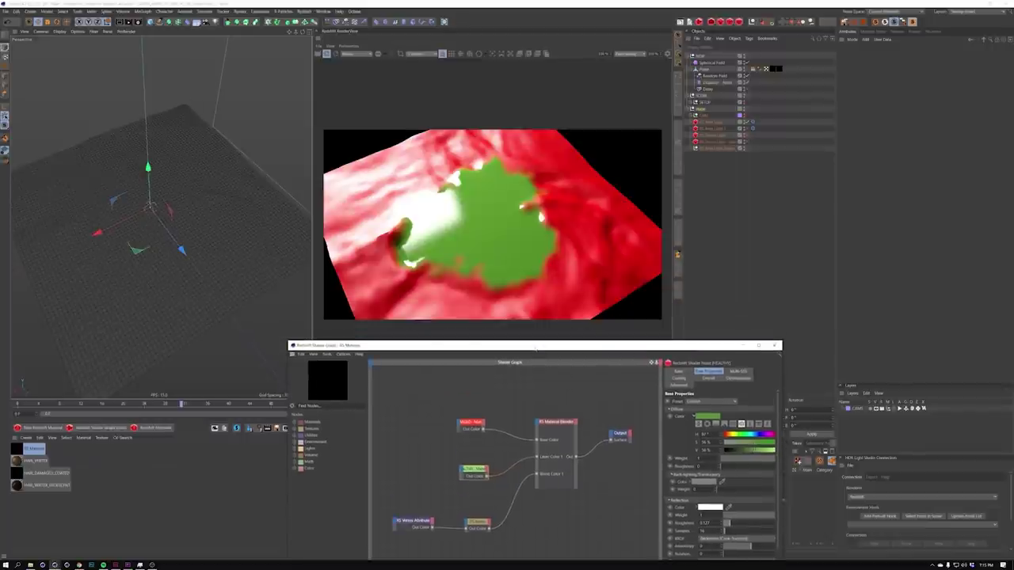
pyautogui.click(260, 273)
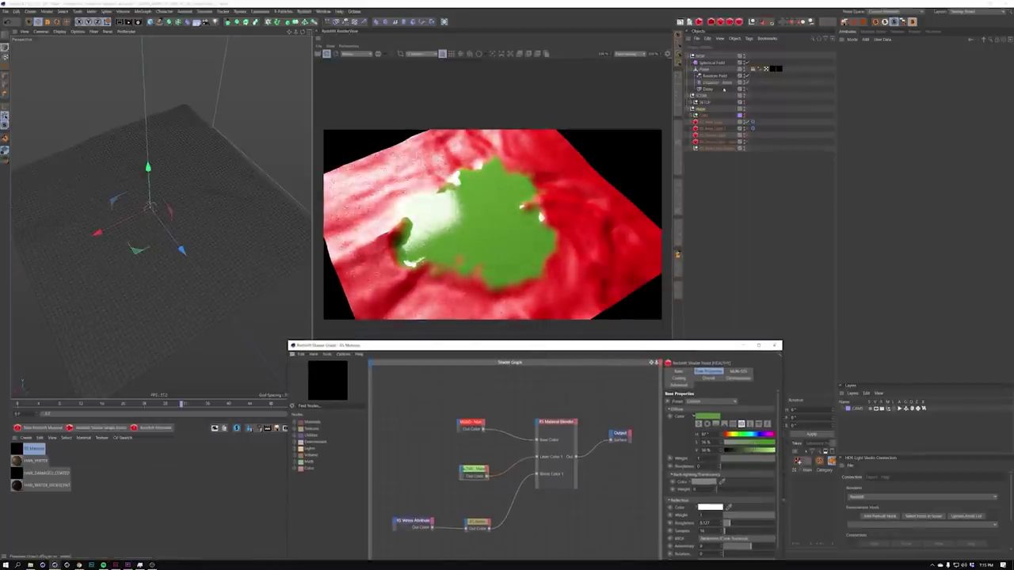
# Add a Redshift Object tag to the Plane
pyautogui.click(705, 70)
pyautogui.hotkey('shift', 'c')
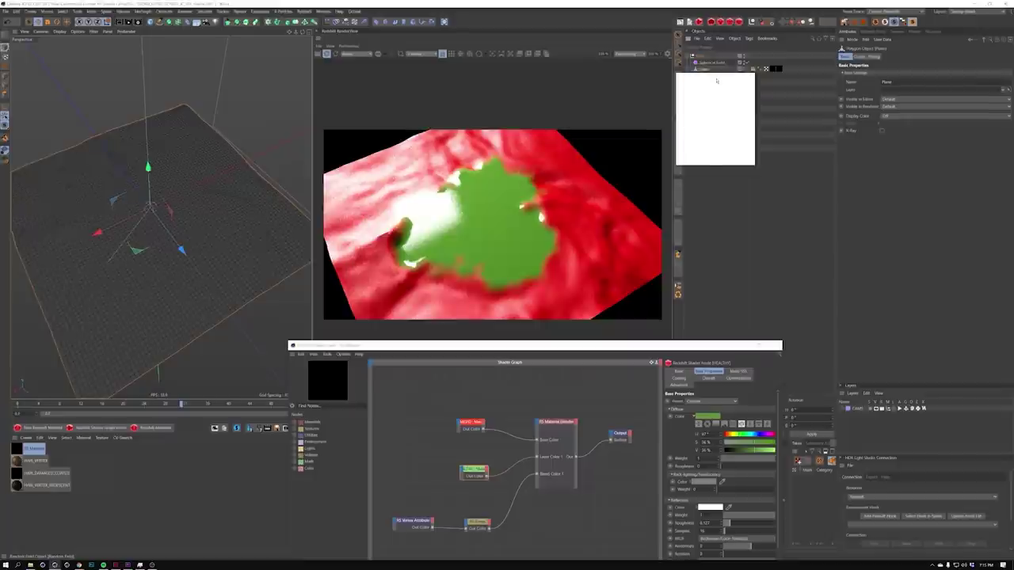
pyautogui.write('red')
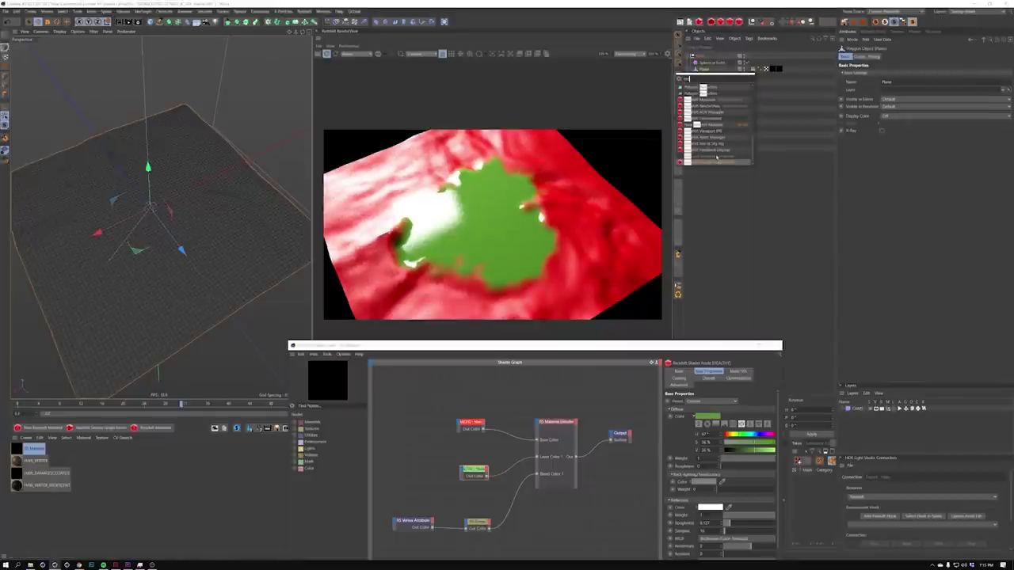
pyautogui.rightClick(704, 70)
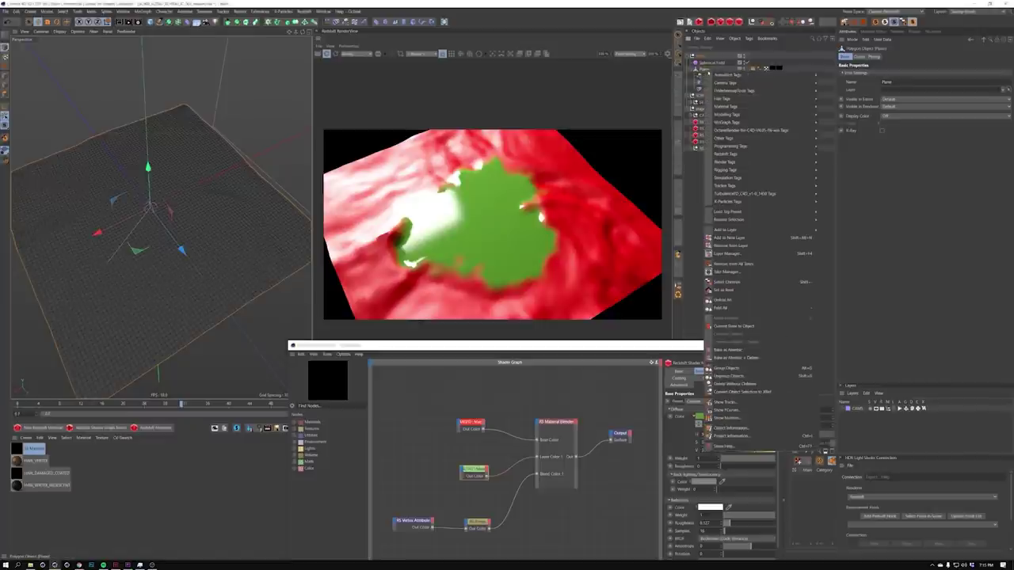
pyautogui.moveTo(792, 154)
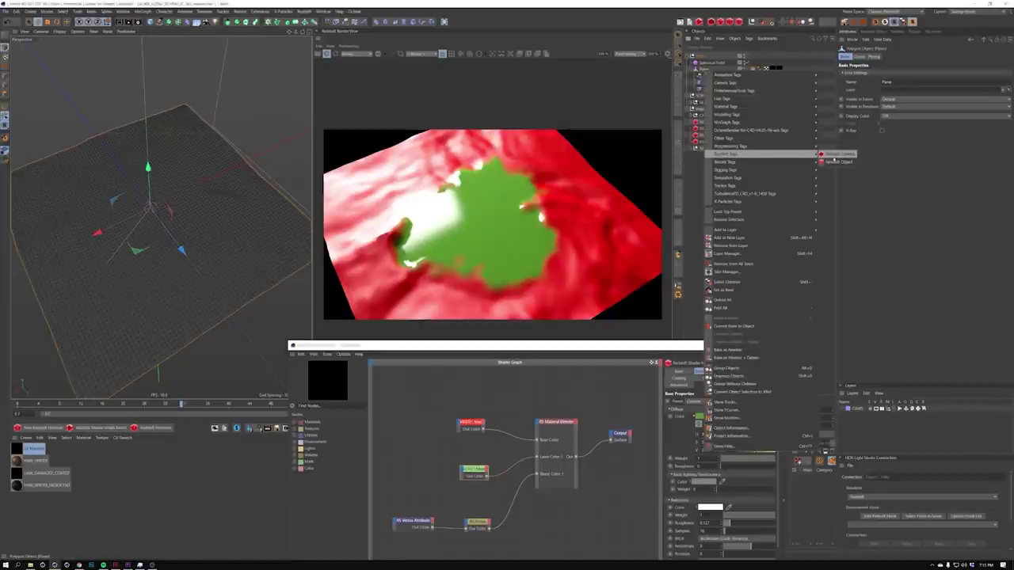
pyautogui.click(836, 162)
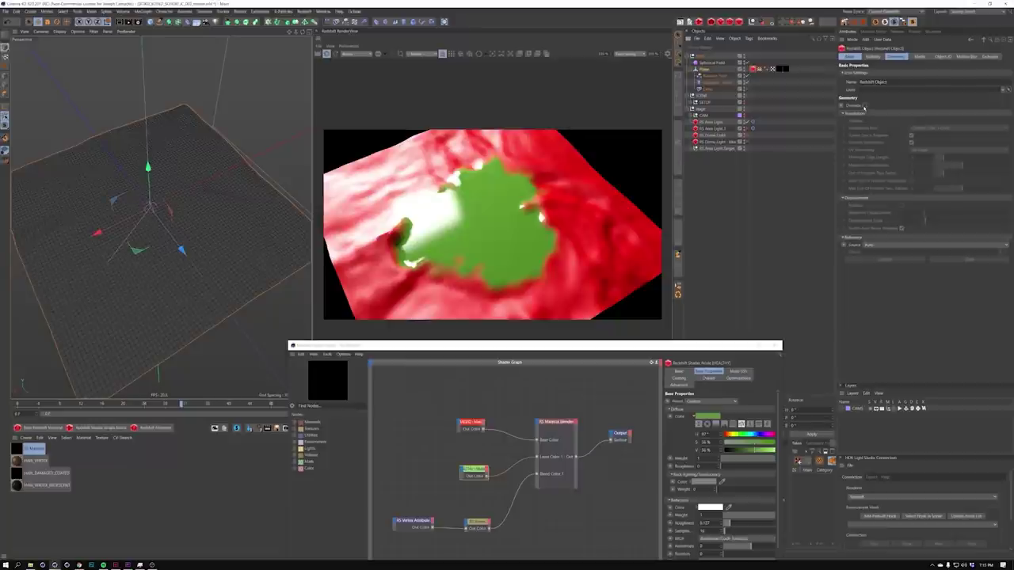
# Enable geometry override and tessellation on the Plane's Redshift Object tag, trying maximum subdivisions of 4 and 2 and settling on 3
pyautogui.click(865, 105)
pyautogui.click(911, 121)
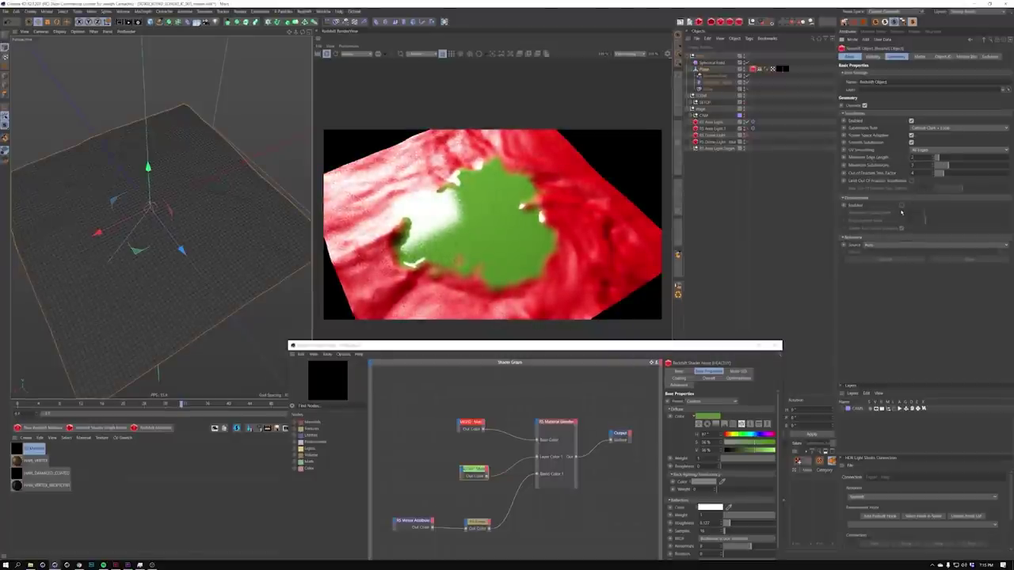
pyautogui.write('4')
pyautogui.press('Return')
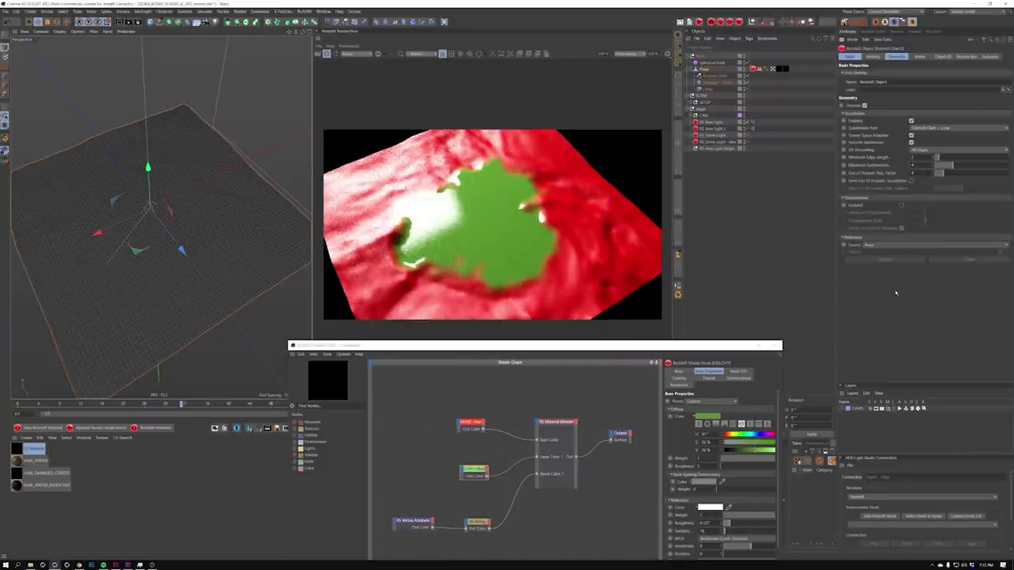
pyautogui.write('2')
pyautogui.press('Return')
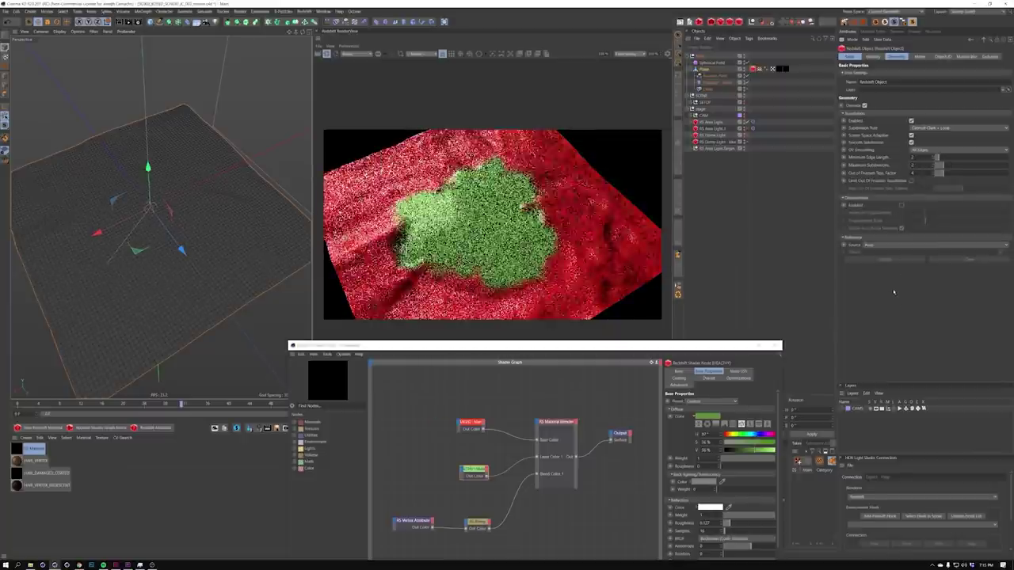
pyautogui.write('3')
pyautogui.press('Return')
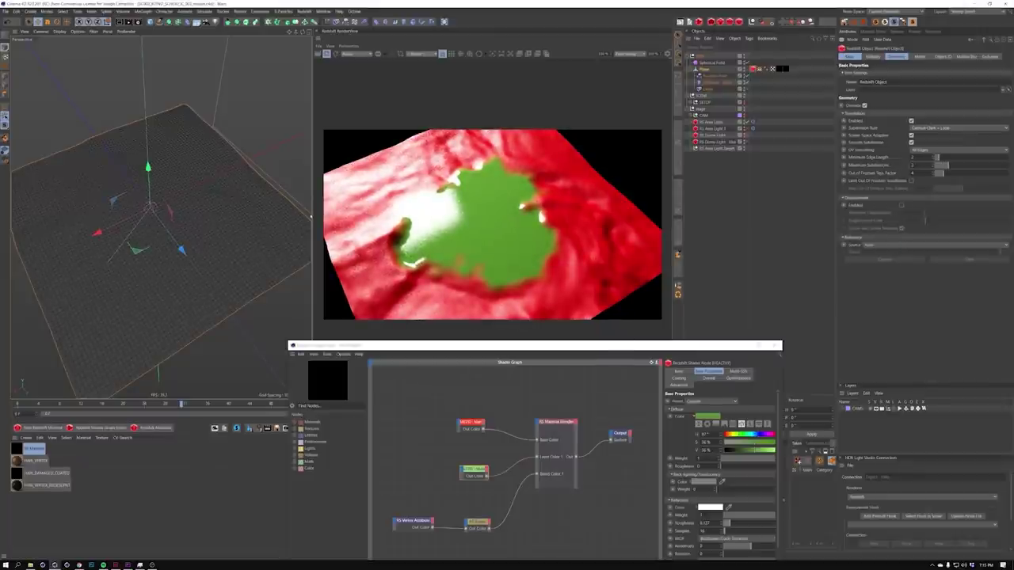
pyautogui.keyDown('alt'); pyautogui.moveTo(215, 207); pyautogui.dragTo(234, 148); pyautogui.keyUp('alt')
pyautogui.click(236, 140)
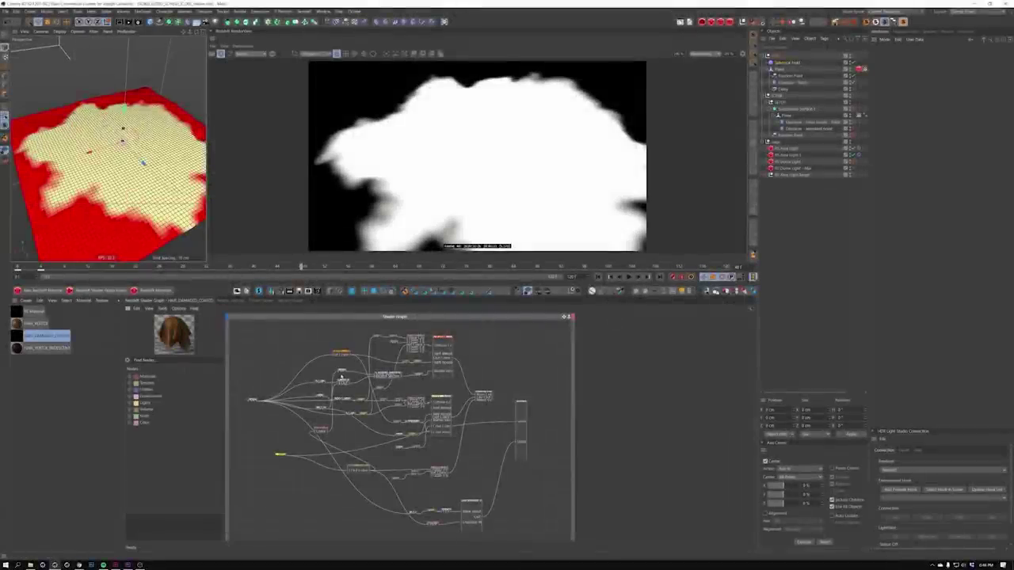
# Inspect the TRANSITION vertex attribute node in the damaged hair material and enable Use Fields on the Plane's TRANSITION vertex map tag
pyautogui.scroll(5, 342, 377)
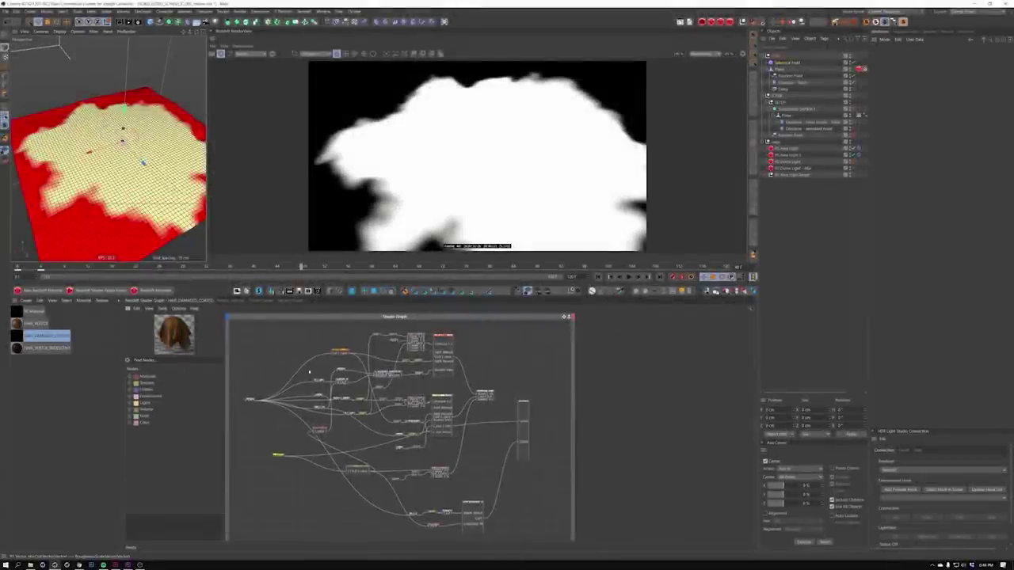
pyautogui.scroll(2, 341, 439)
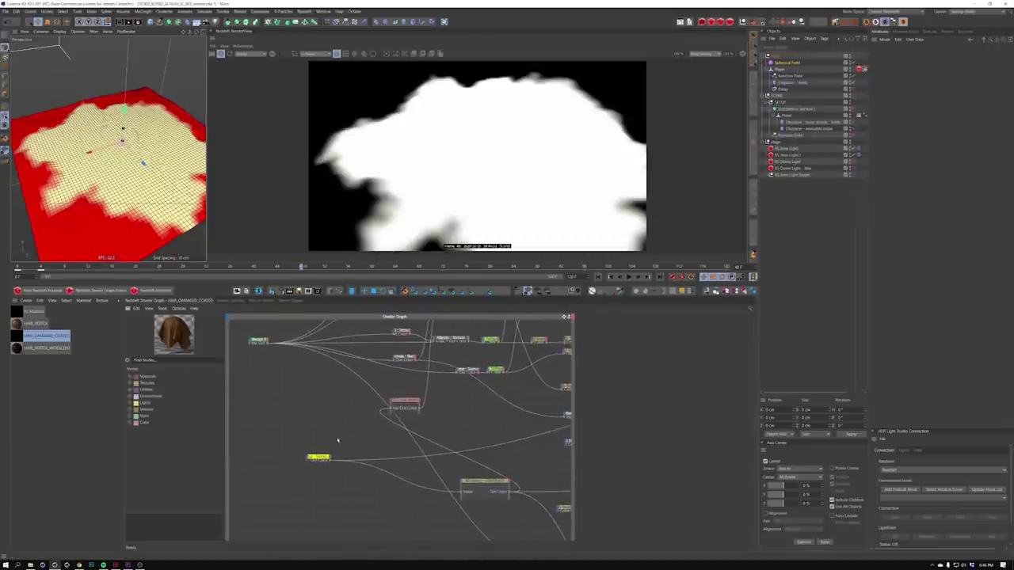
pyautogui.click(324, 457)
pyautogui.click(865, 70)
pyautogui.moveTo(871, 76); pyautogui.dragTo(907, 77)
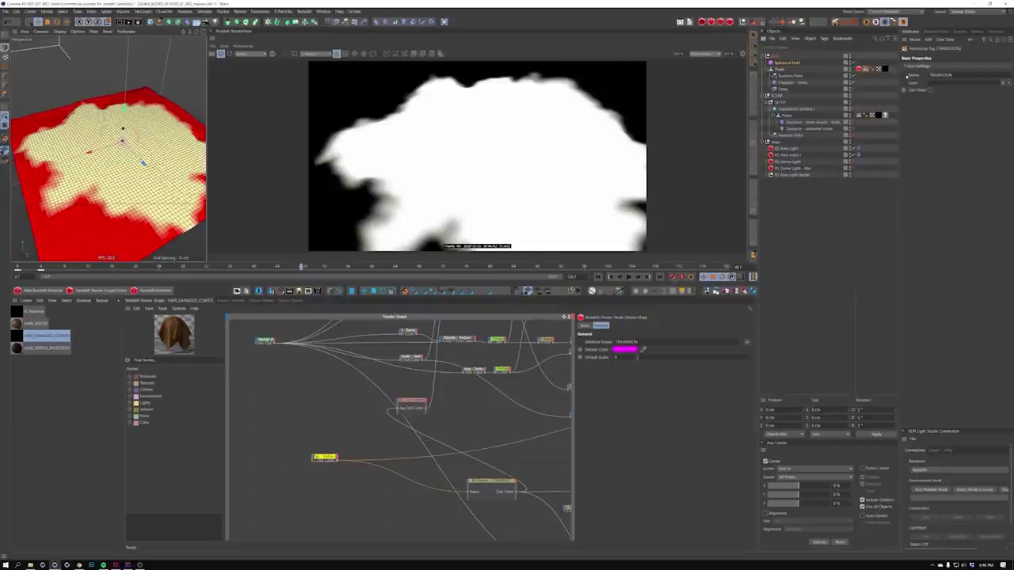
pyautogui.click(931, 91)
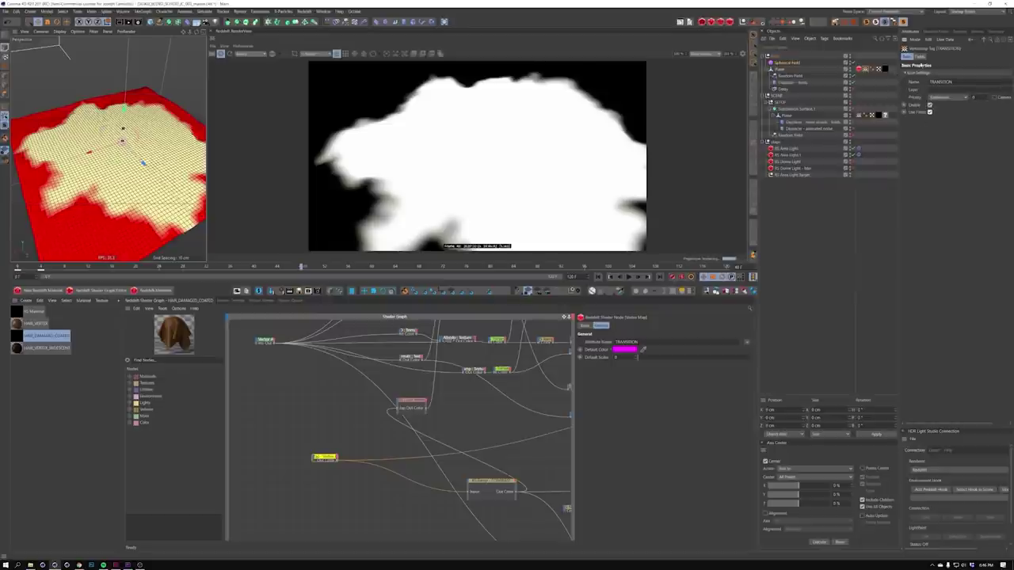
# Trace the TRANSITION mask through the damaged hair material, examining the CONTRAST ramp, the color layer and the noise ramp feeding it
pyautogui.click(921, 57)
pyautogui.moveTo(386, 438); pyautogui.dragTo(367, 415, button='middle')
pyautogui.scroll(-1, 377, 436)
pyautogui.click(404, 471)
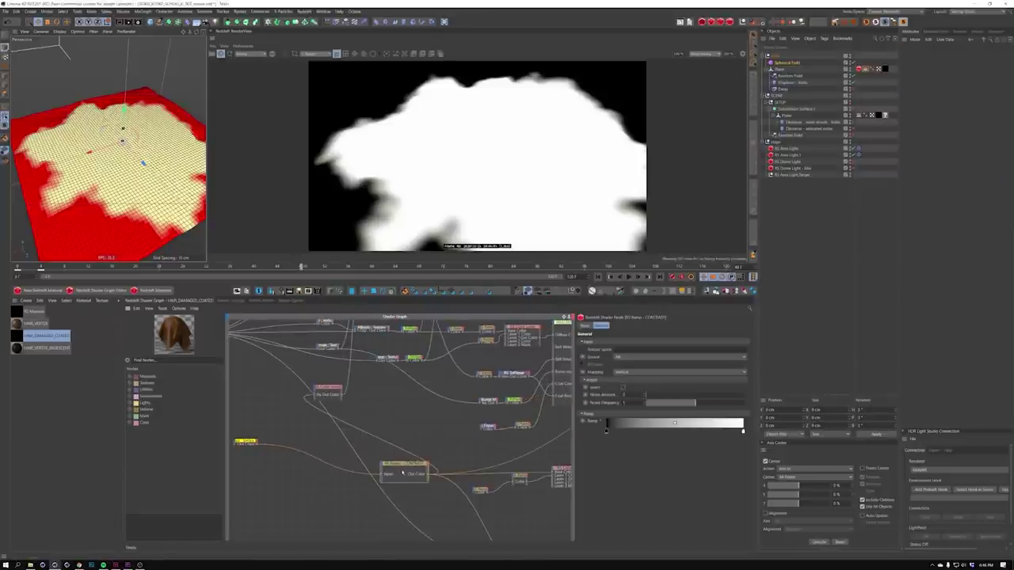
pyautogui.click(335, 393)
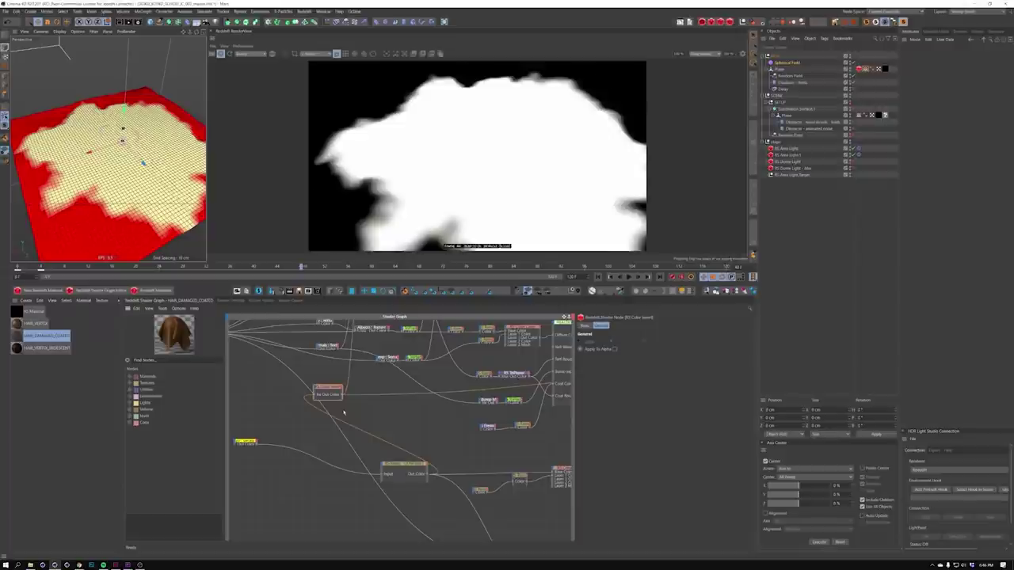
pyautogui.click(402, 468)
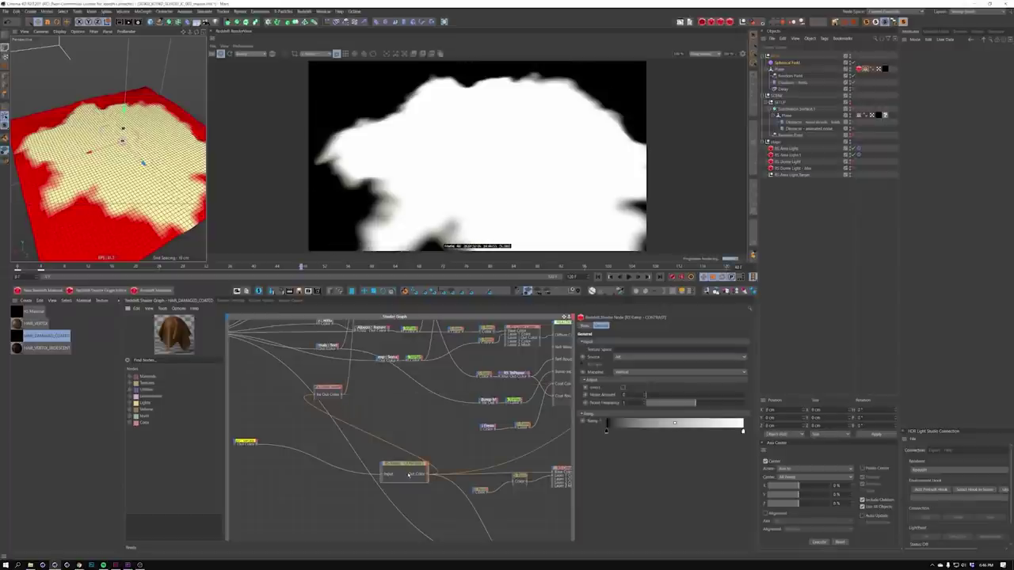
pyautogui.keyDown('alt'); pyautogui.moveTo(425, 437); pyautogui.dragTo(366, 422, button='middle'); pyautogui.keyUp('alt')
pyautogui.scroll(3, 396, 419)
pyautogui.keyDown('alt'); pyautogui.moveTo(413, 473); pyautogui.dragTo(376, 443, button='middle'); pyautogui.keyUp('alt')
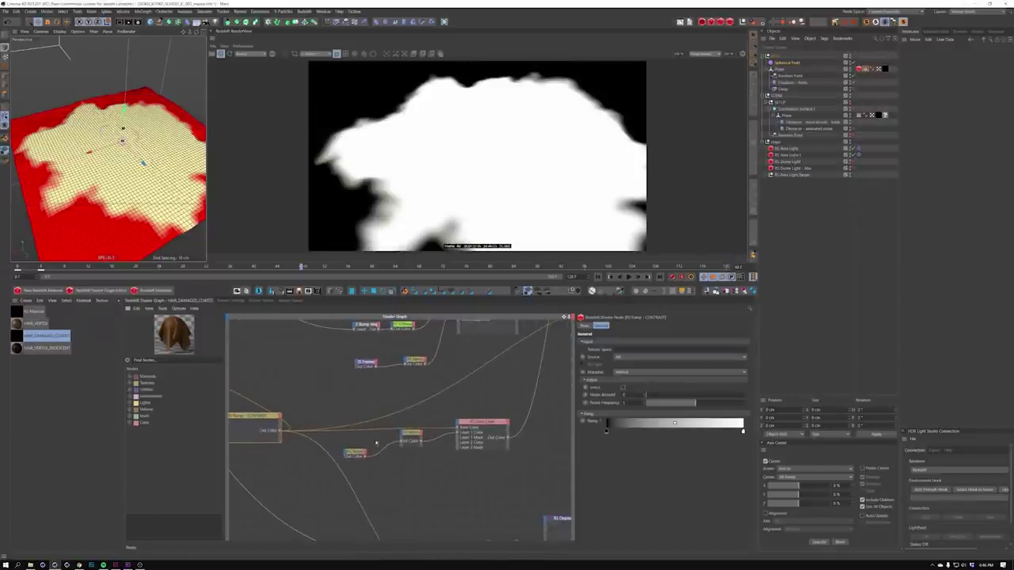
pyautogui.click(495, 436)
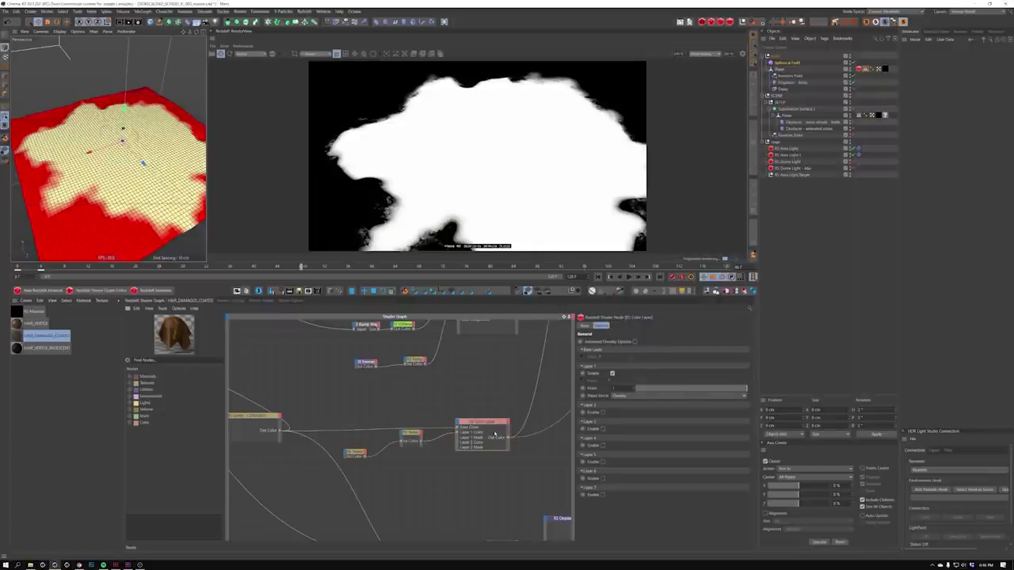
pyautogui.click(411, 440)
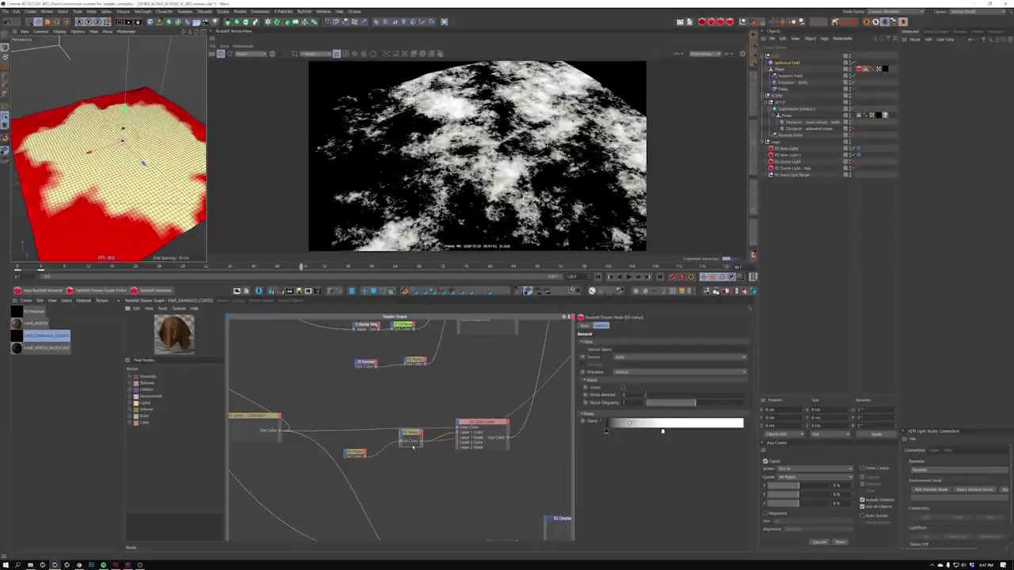
pyautogui.click(480, 426)
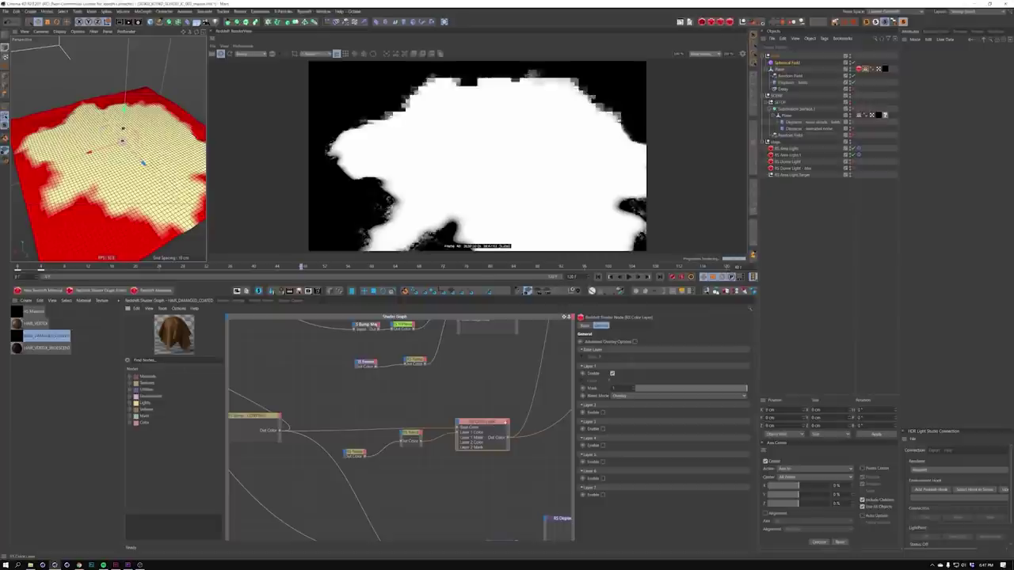
# Inspect the HEALTHY material, the color node that takes the CONTRAST ramp's output, and the bump maps feeding the Bump Blender
pyautogui.click(481, 393)
pyautogui.moveTo(476, 394)
pyautogui.mouseDown(button='middle')
pyautogui.moveTo(469, 467)
pyautogui.moveTo(458, 435)
pyautogui.mouseUp(button='middle')
pyautogui.click(484, 371)
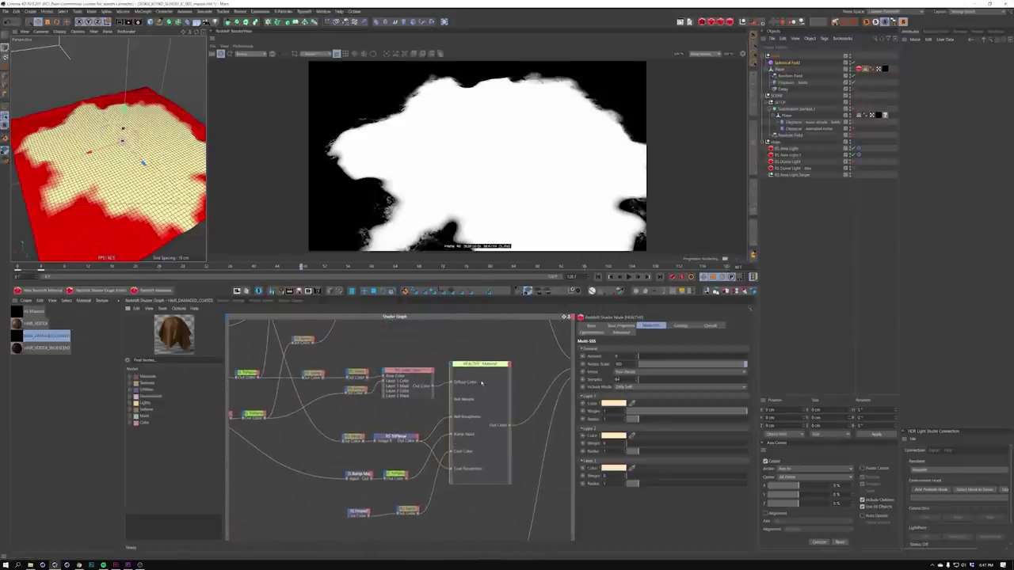
pyautogui.moveTo(390, 403); pyautogui.dragTo(436, 446, button='middle')
pyautogui.moveTo(274, 510)
pyautogui.mouseDown(button='middle')
pyautogui.moveTo(441, 420)
pyautogui.moveTo(474, 348)
pyautogui.mouseUp(button='middle')
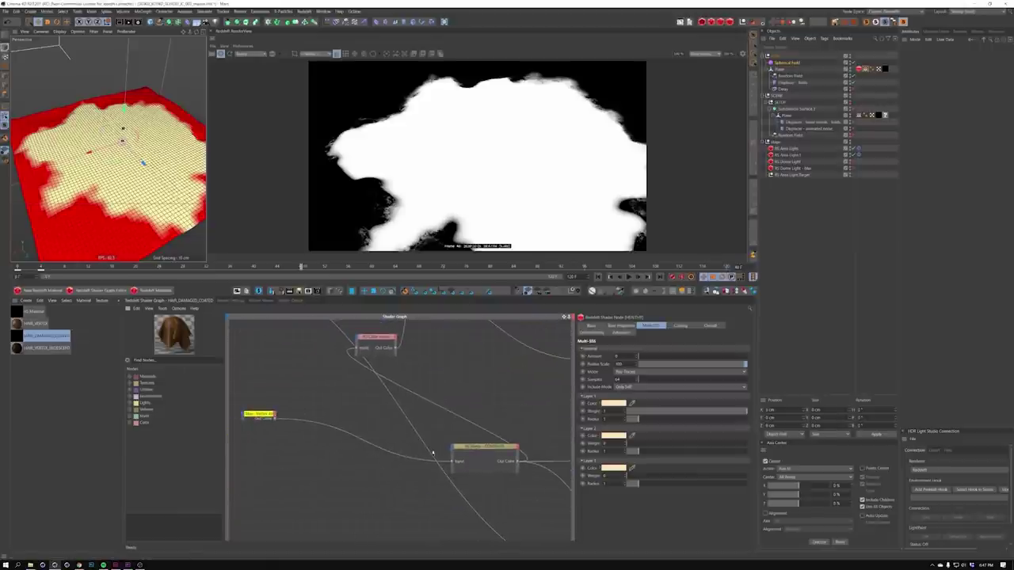
pyautogui.moveTo(492, 451); pyautogui.dragTo(348, 404)
pyautogui.click(385, 338)
pyautogui.moveTo(427, 370); pyautogui.dragTo(443, 448, button='middle')
pyautogui.moveTo(446, 407); pyautogui.dragTo(426, 530, button='middle')
pyautogui.click(443, 394)
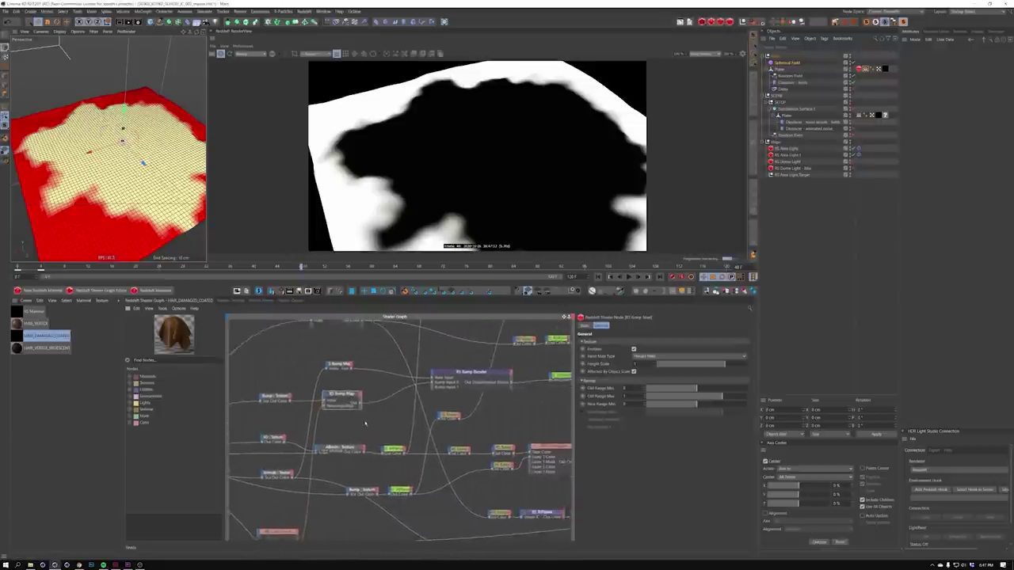
pyautogui.click(455, 396)
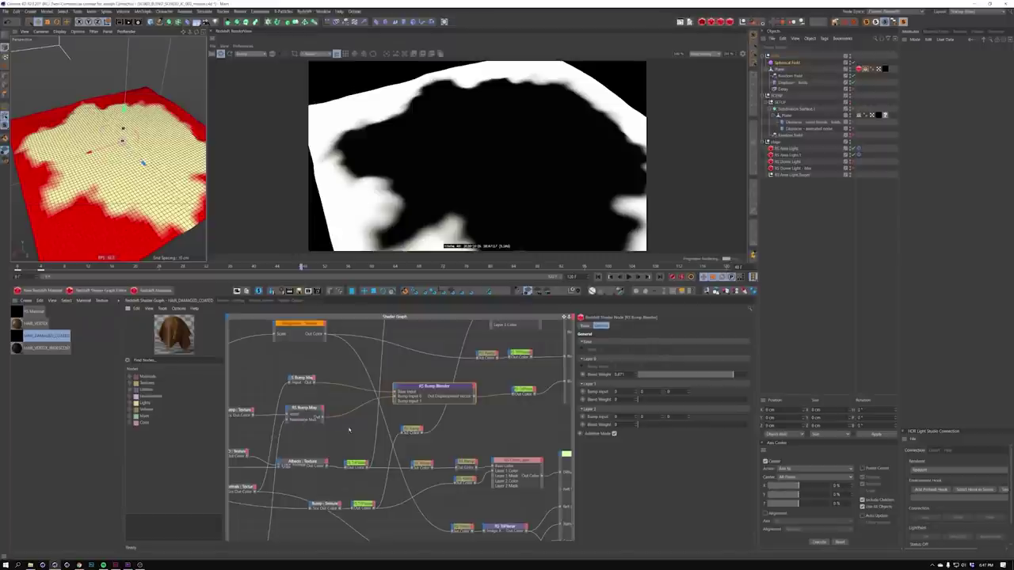
pyautogui.click(303, 413)
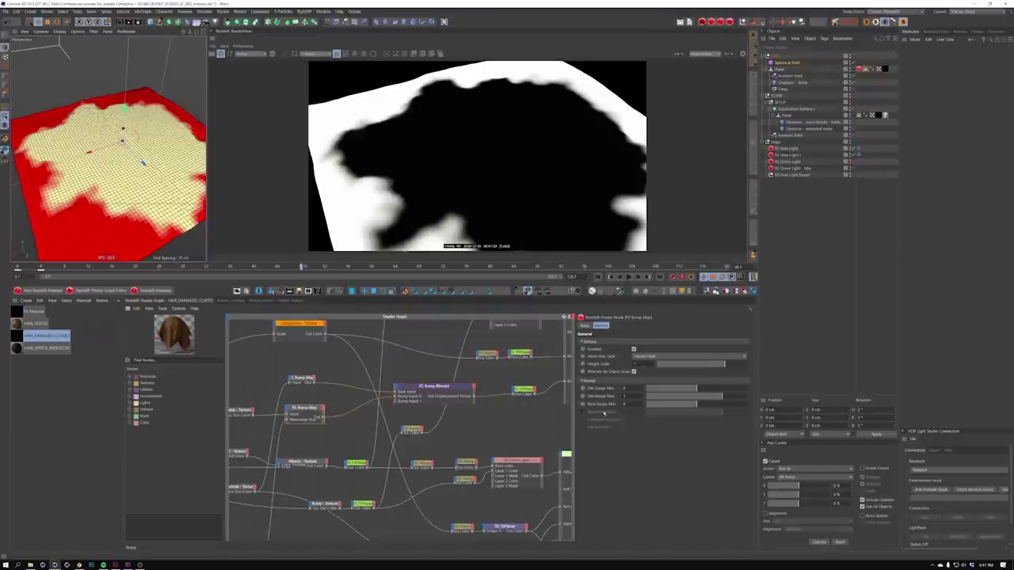
pyautogui.moveTo(506, 422); pyautogui.dragTo(383, 437, button='middle')
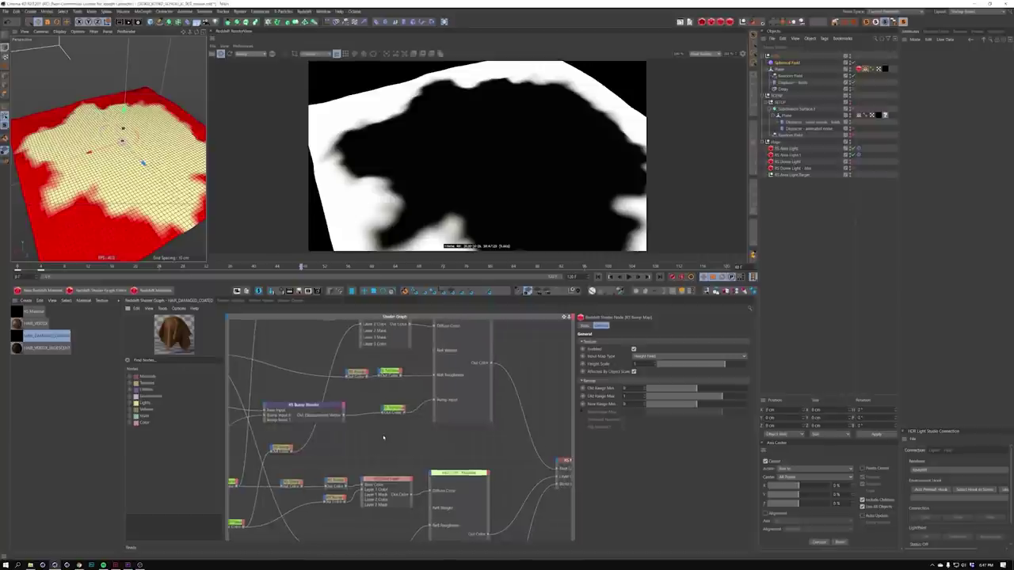
# Examine the triplanar and ramp nodes in the damaged material's bump and diffuse color branches
pyautogui.moveTo(418, 393); pyautogui.dragTo(593, 374, button='middle')
pyautogui.scroll(-1, 436, 423)
pyautogui.moveTo(419, 419); pyautogui.dragTo(367, 464, button='middle')
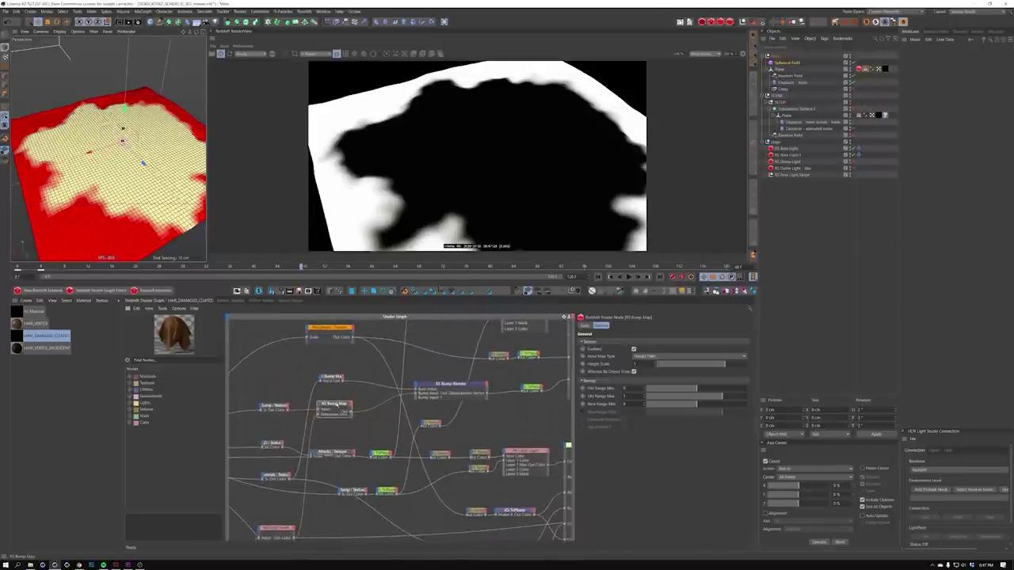
pyautogui.click(381, 454)
pyautogui.moveTo(382, 430); pyautogui.dragTo(357, 486, button='middle')
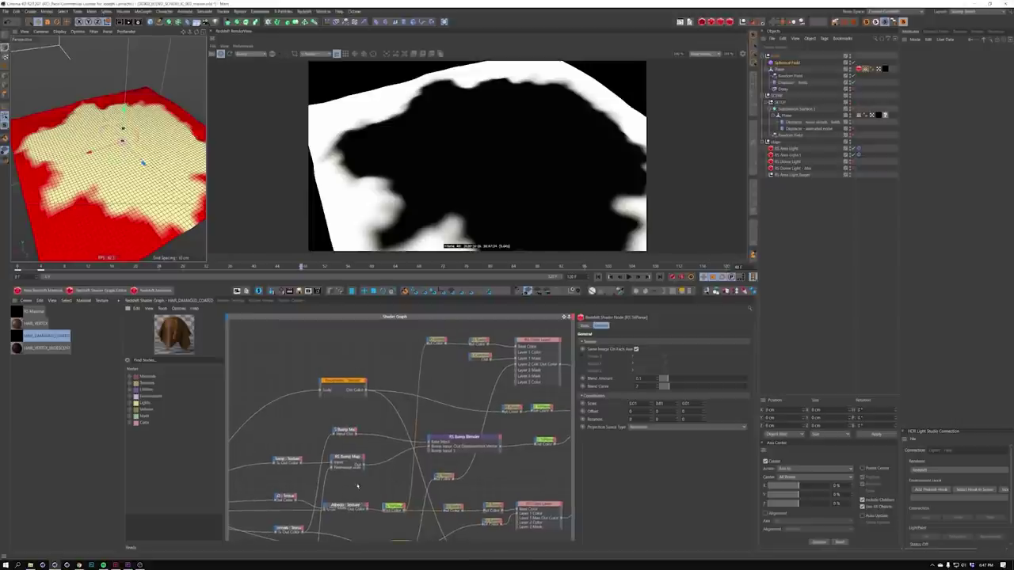
pyautogui.click(434, 343)
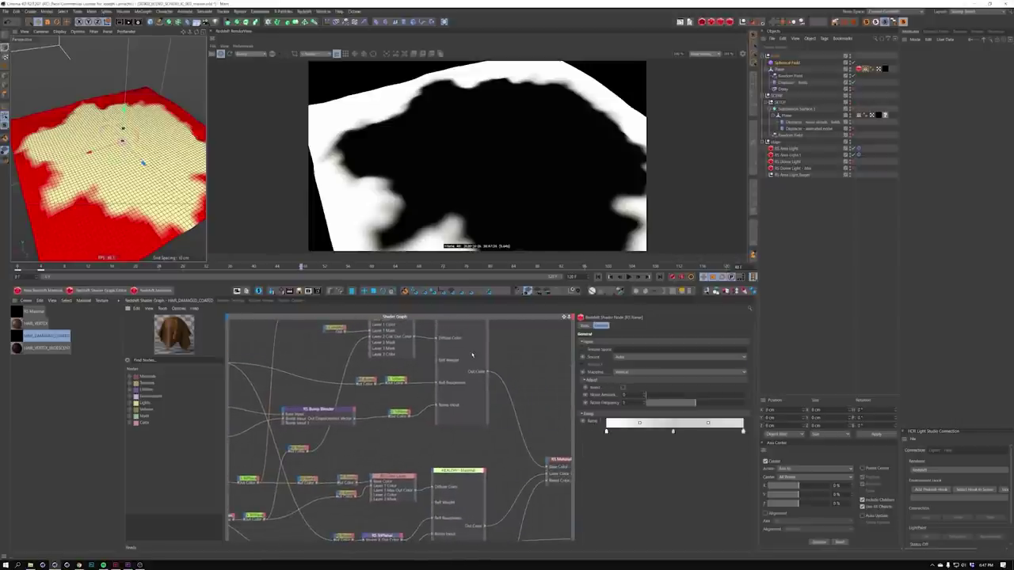
# Compare the DAMAGED, HEALTHY and Material Blender outputs in the render preview, and trace the color layer feeding the blend color
pyautogui.click(472, 354)
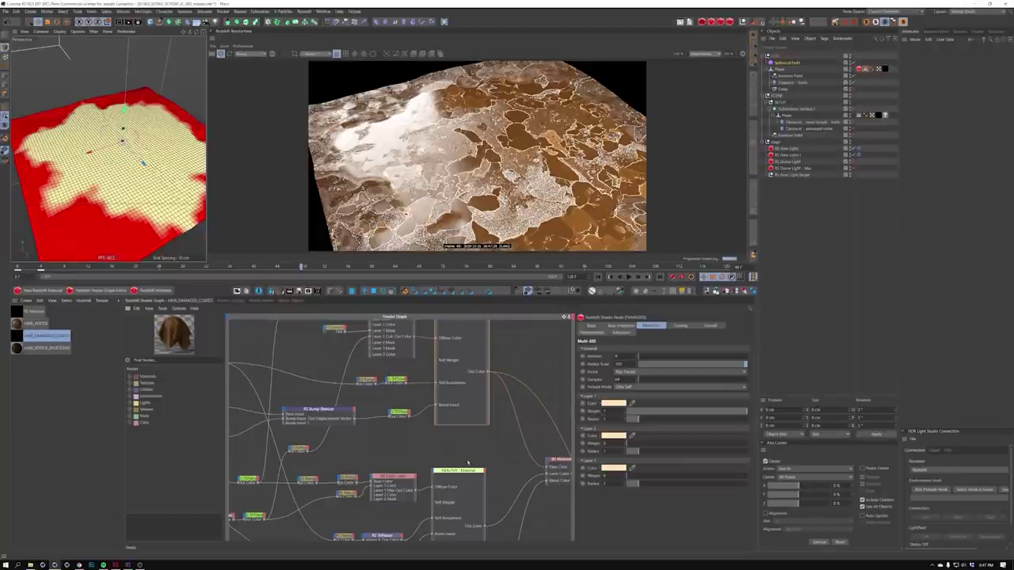
pyautogui.keyDown('alt'); pyautogui.moveTo(468, 466); pyautogui.dragTo(448, 433, button='middle'); pyautogui.keyUp('alt')
pyautogui.click(453, 455)
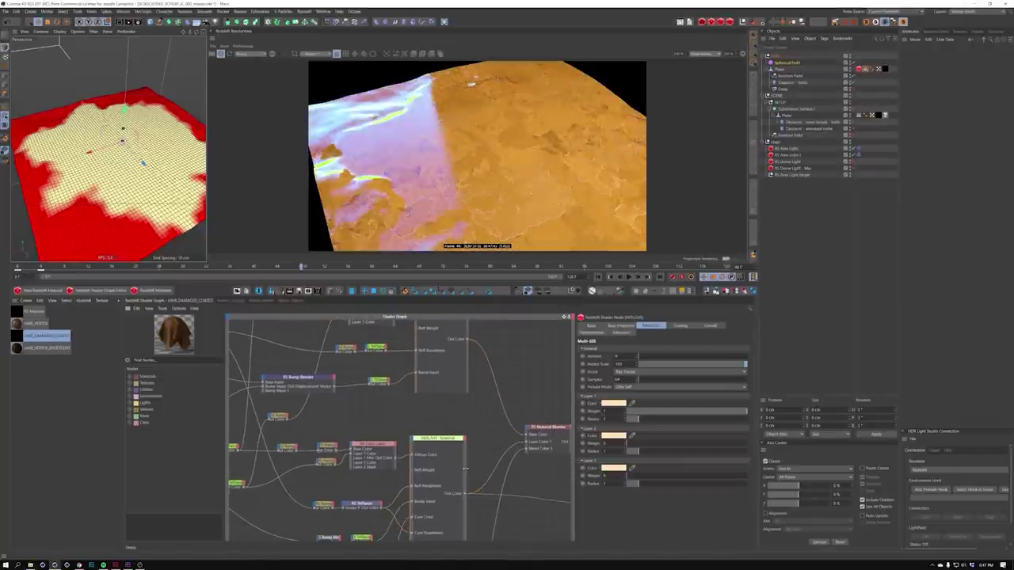
pyautogui.keyDown('alt'); pyautogui.moveTo(489, 420); pyautogui.dragTo(399, 412, button='middle'); pyautogui.keyUp('alt')
pyautogui.click(452, 418)
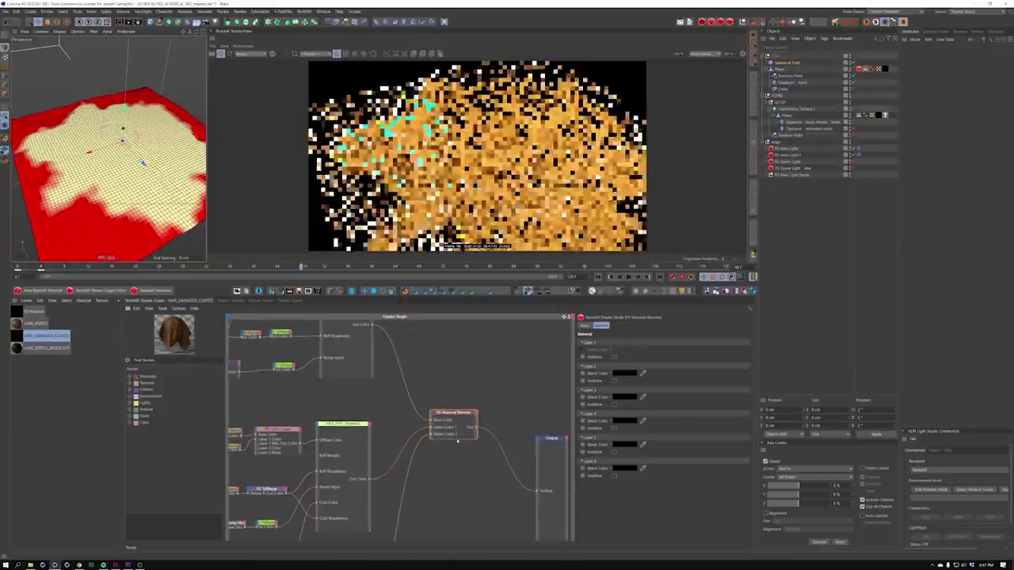
pyautogui.moveTo(454, 439); pyautogui.dragTo(456, 505)
pyautogui.keyDown('alt'); pyautogui.moveTo(415, 506); pyautogui.dragTo(469, 400, button='middle'); pyautogui.keyUp('alt')
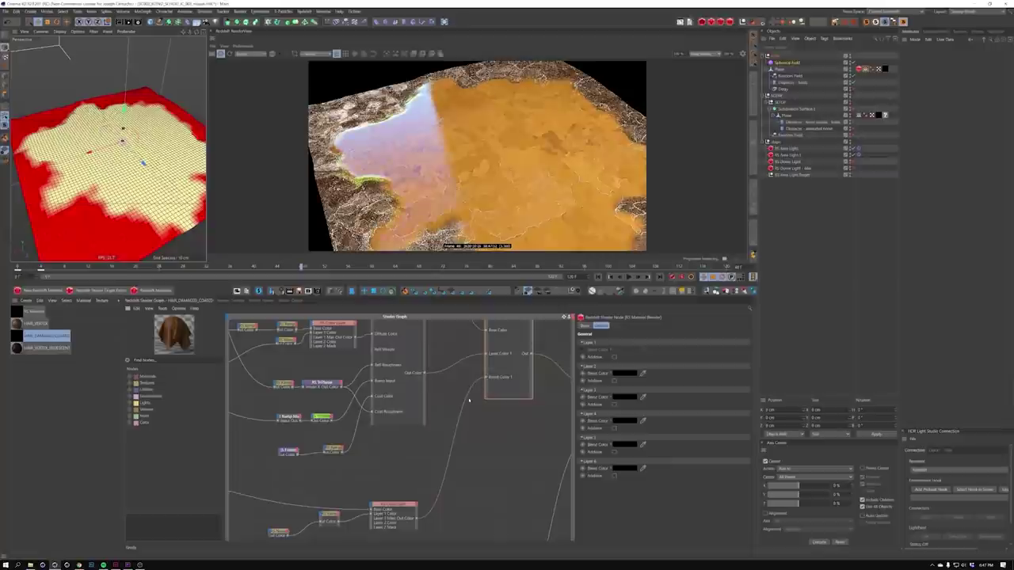
pyautogui.moveTo(302, 523); pyautogui.dragTo(335, 504, button='middle')
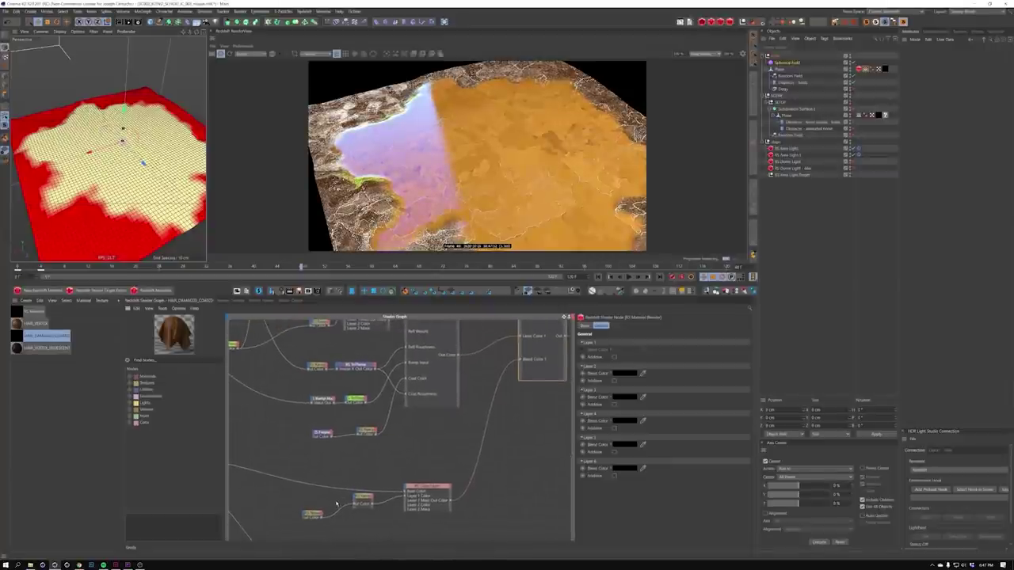
# Collapse the existing X-Particles setup group in the object hierarchy and hide it from the scene
pyautogui.keyDown('alt'); pyautogui.moveTo(136, 168); pyautogui.dragTo(114, 152); pyautogui.keyUp('alt')
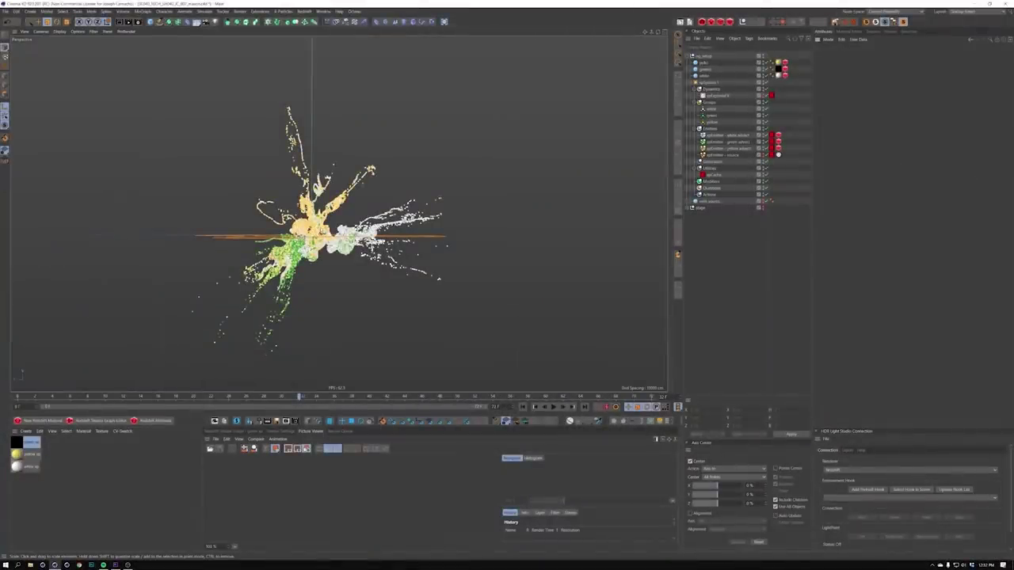
pyautogui.keyDown('alt'); pyautogui.moveTo(374, 225); pyautogui.dragTo(245, 190); pyautogui.keyUp('alt')
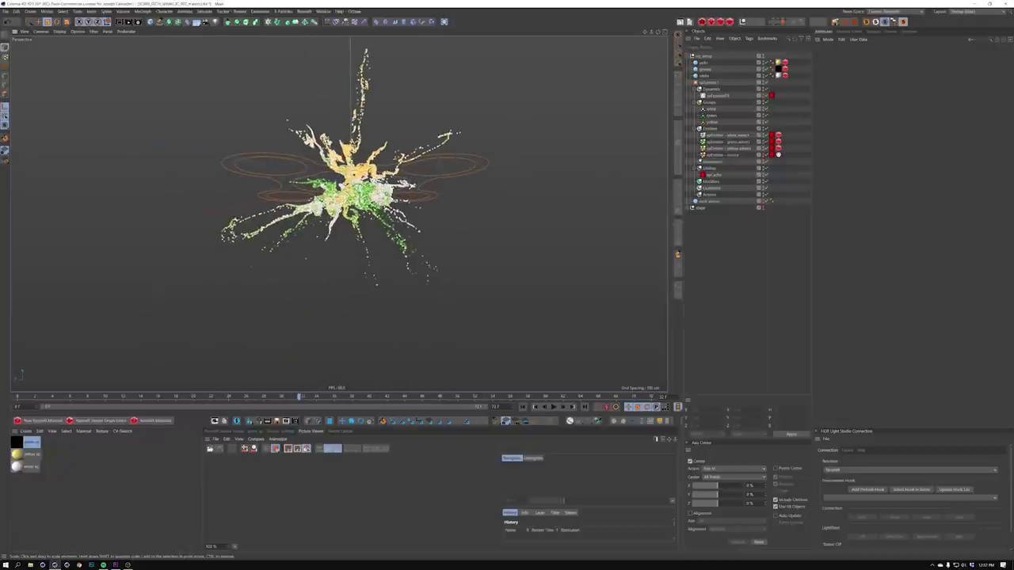
pyautogui.keyDown('alt'); pyautogui.moveTo(341, 214); pyautogui.dragTo(297, 166); pyautogui.keyUp('alt')
pyautogui.keyDown('alt'); pyautogui.moveTo(317, 214); pyautogui.dragTo(412, 214, button='right'); pyautogui.keyUp('alt')
pyautogui.keyDown('alt'); pyautogui.moveTo(341, 214); pyautogui.dragTo(372, 226); pyautogui.keyUp('alt')
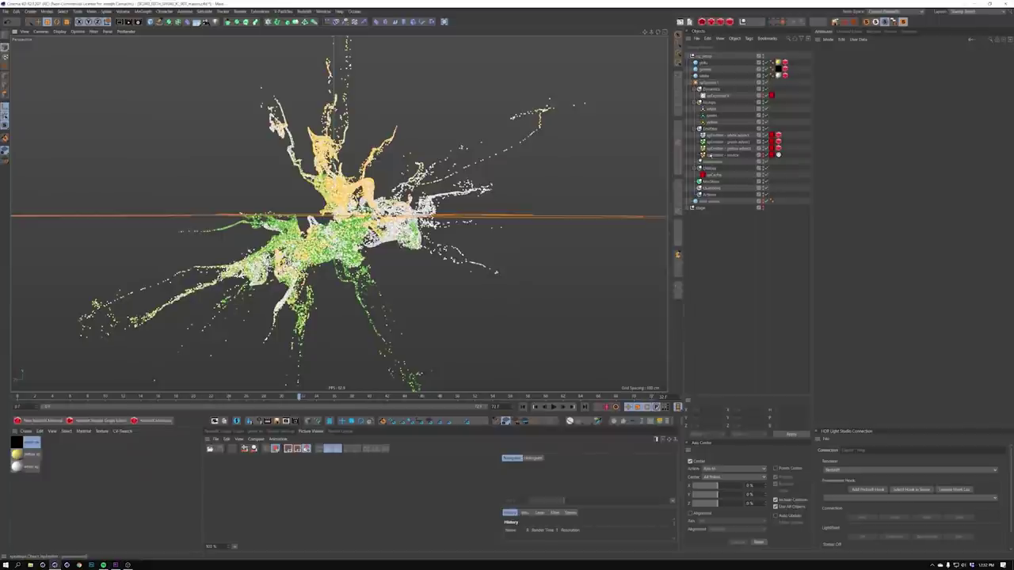
pyautogui.keyDown('ctrl'); pyautogui.click(689, 56); pyautogui.keyUp('ctrl')
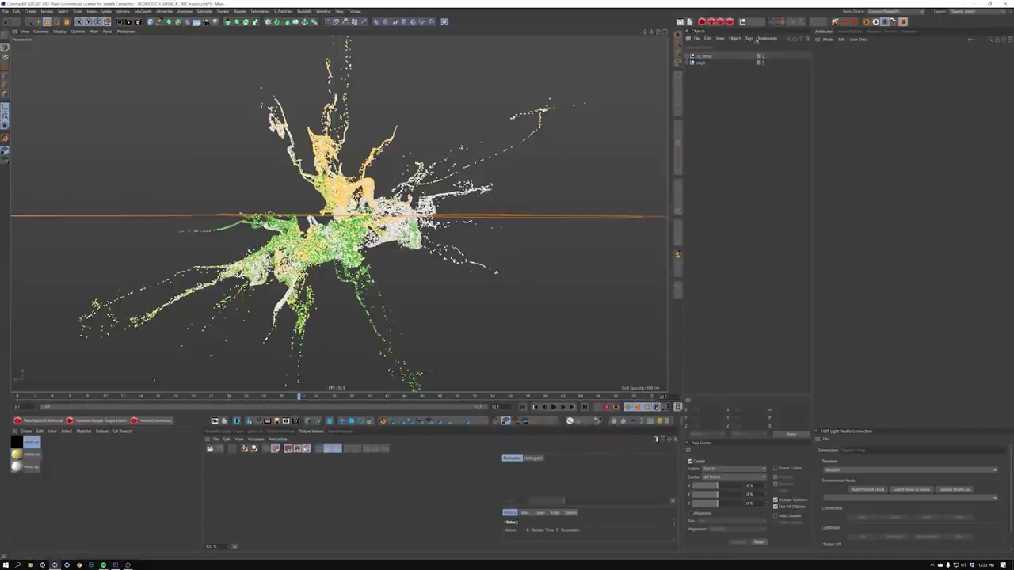
pyautogui.click(688, 56)
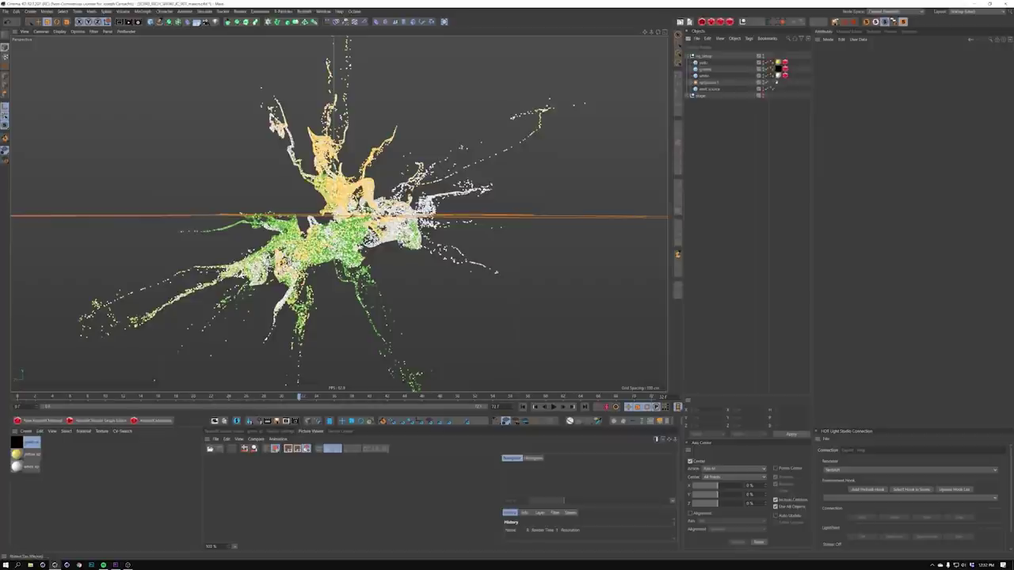
pyautogui.click(763, 56)
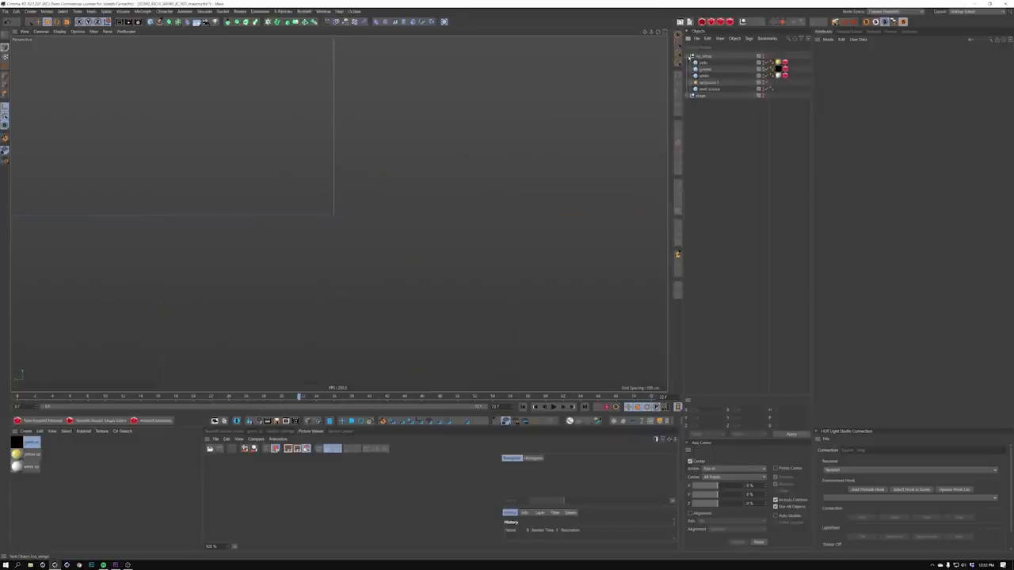
pyautogui.click(690, 57)
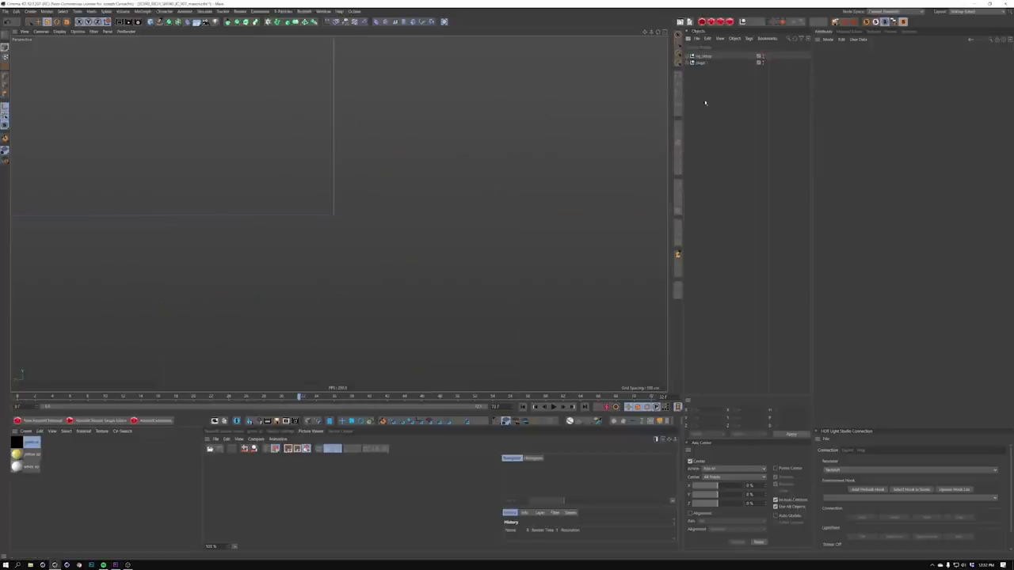
# Add a new xpSystem to the scene and rename its emitter "xpEmitter - source"
pyautogui.click(285, 12)
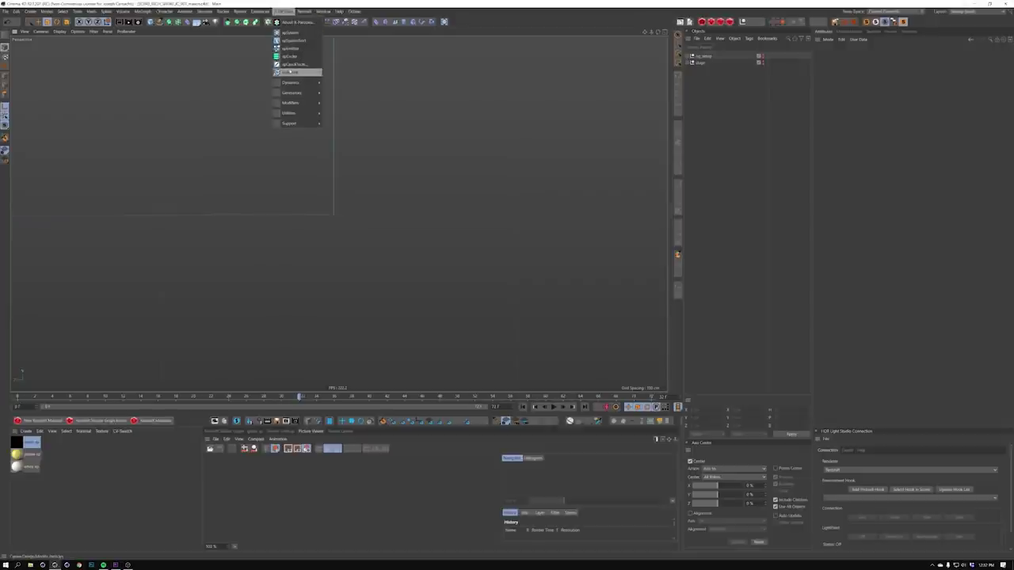
pyautogui.click(290, 33)
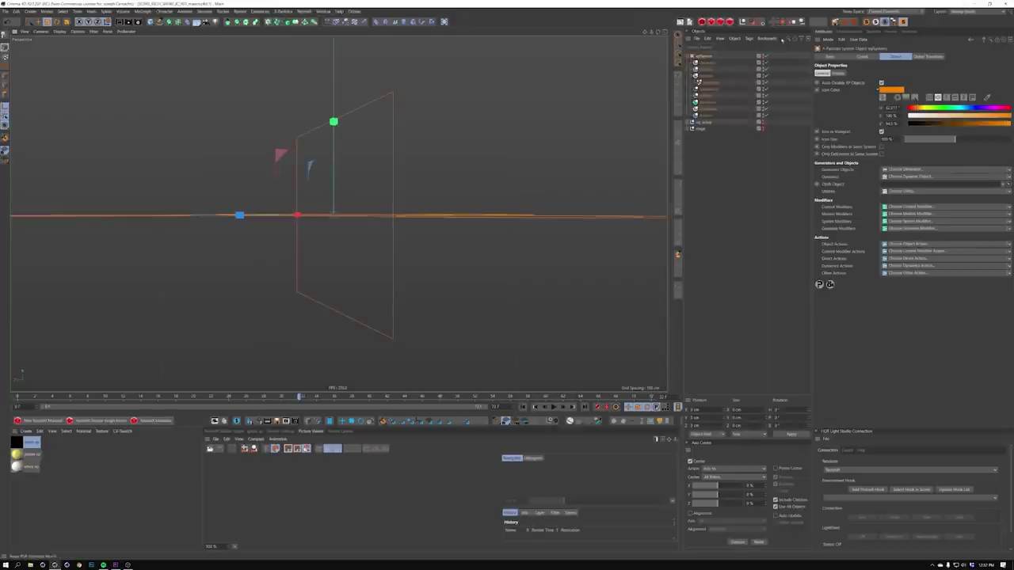
pyautogui.click(715, 85)
pyautogui.doubleClick(713, 84)
pyautogui.write('sticker - emitt')
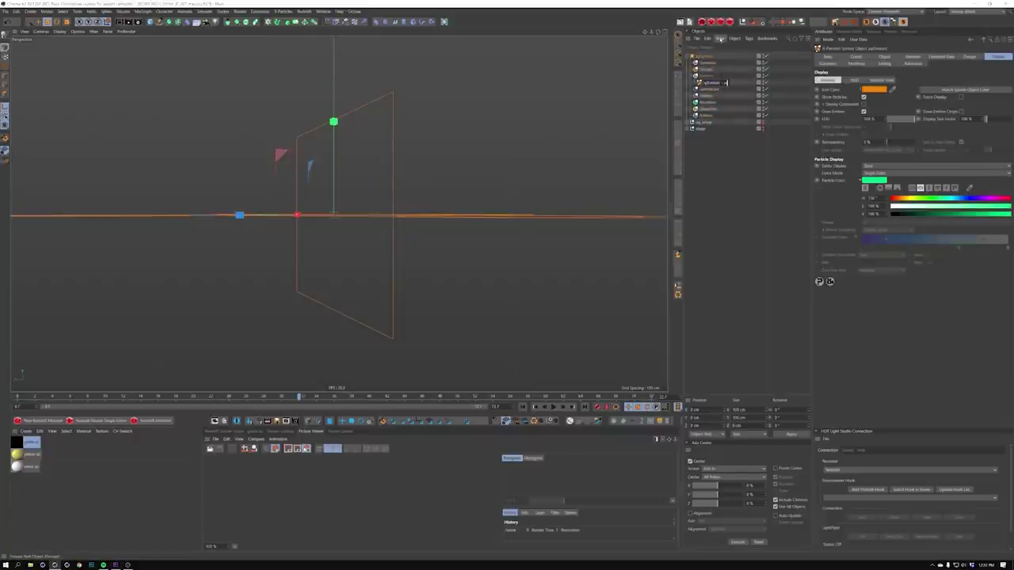
pyautogui.write('er')
pyautogui.press('Return')
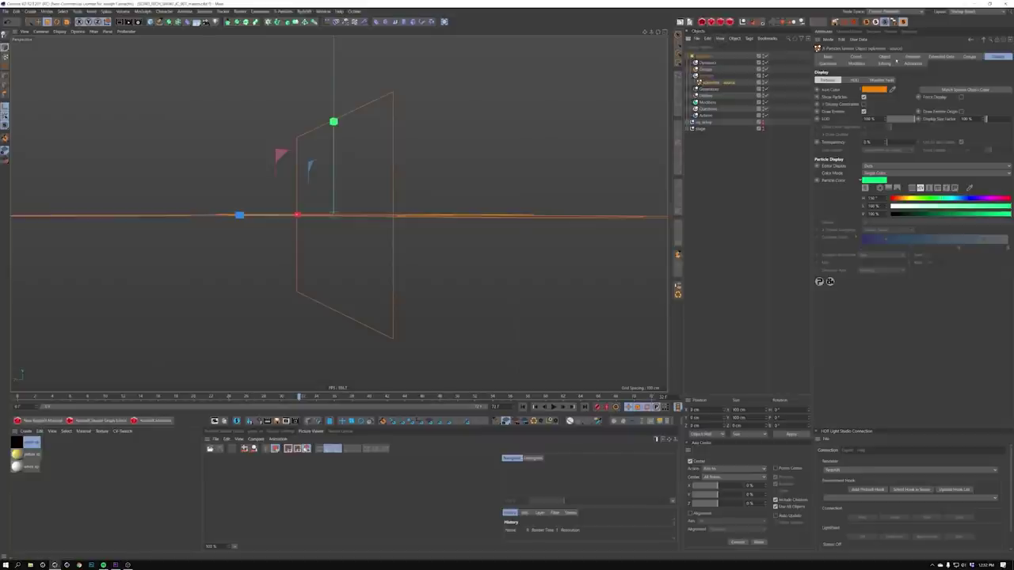
# Set the source emitter's shape to Sphere with a radius of 8 cm
pyautogui.click(884, 57)
pyautogui.click(867, 90)
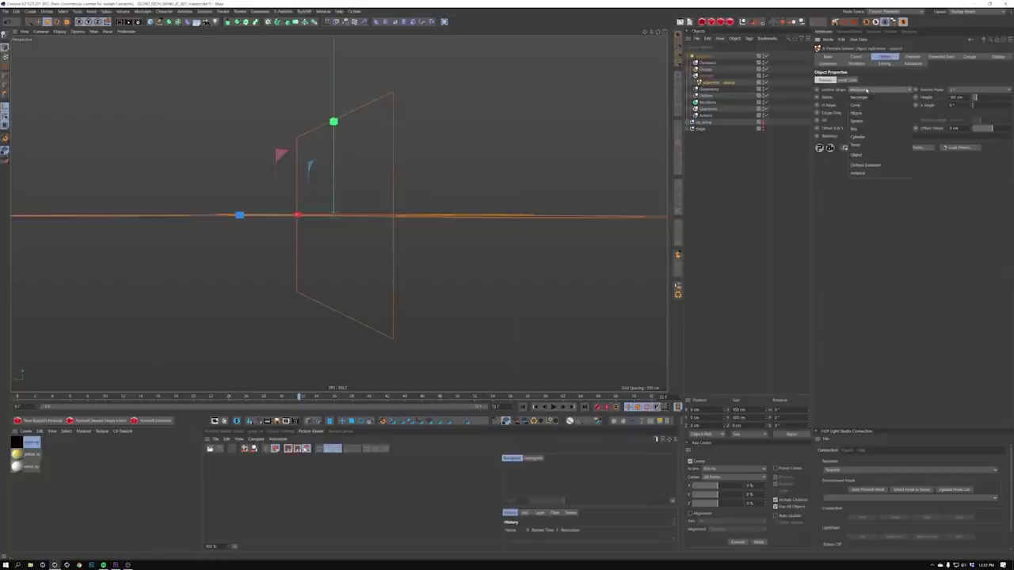
pyautogui.click(880, 120)
pyautogui.doubleClick(949, 96)
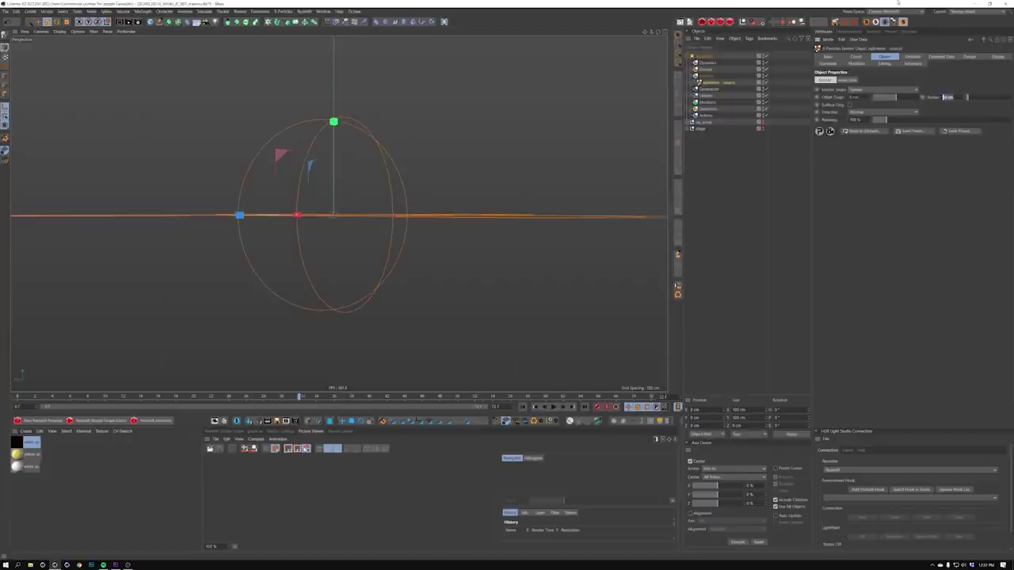
pyautogui.write('8')
pyautogui.press('Return')
pyautogui.keyDown('alt'); pyautogui.moveTo(326, 233); pyautogui.dragTo(343, 238); pyautogui.keyUp('alt')
pyautogui.scroll(6, 330, 229)
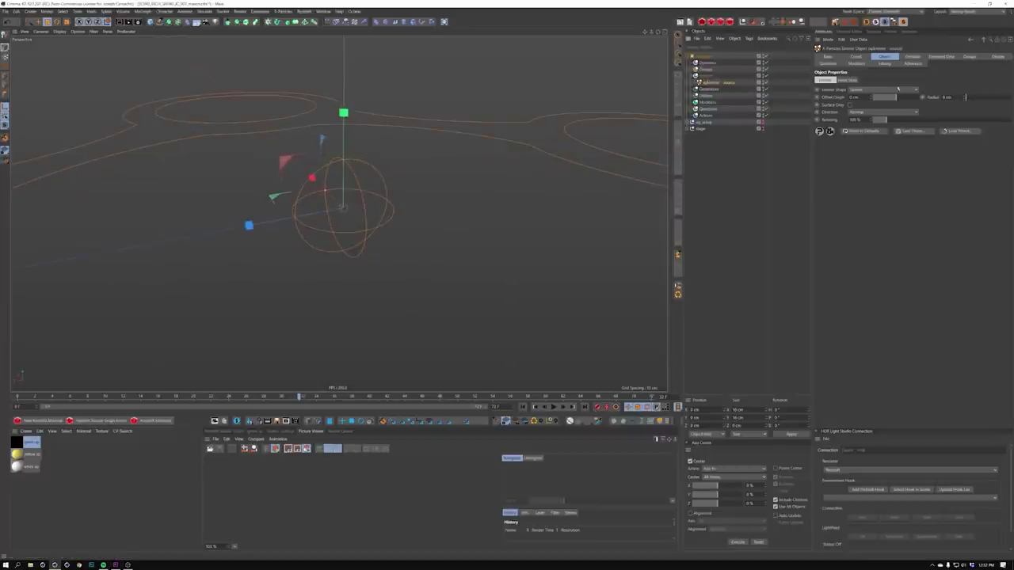
# Set the source emitter's emission to Shot with a shot count of 10
pyautogui.click(918, 57)
pyautogui.click(867, 100)
pyautogui.click(863, 121)
pyautogui.moveTo(862, 122); pyautogui.dragTo(834, 48)
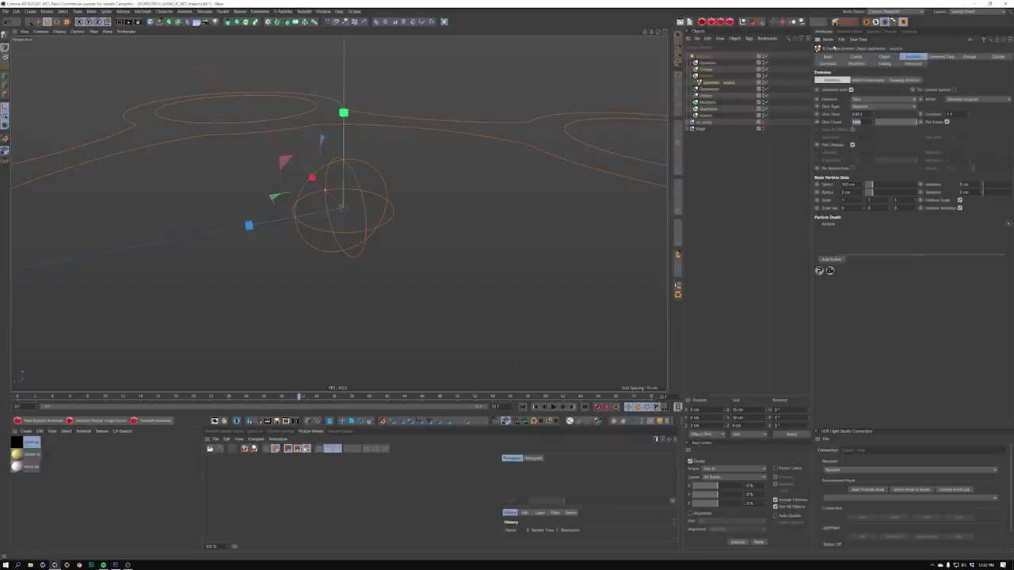
pyautogui.write('10')
pyautogui.press('Return')
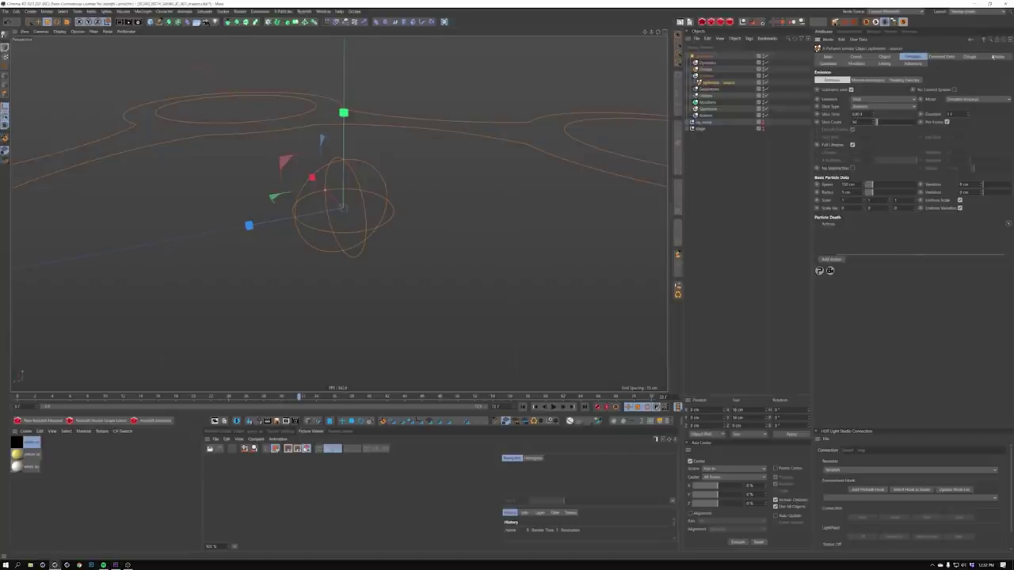
# Preview the source emission, then display its particles as squares in white by reducing the colour's saturation to 0%
pyautogui.click(995, 57)
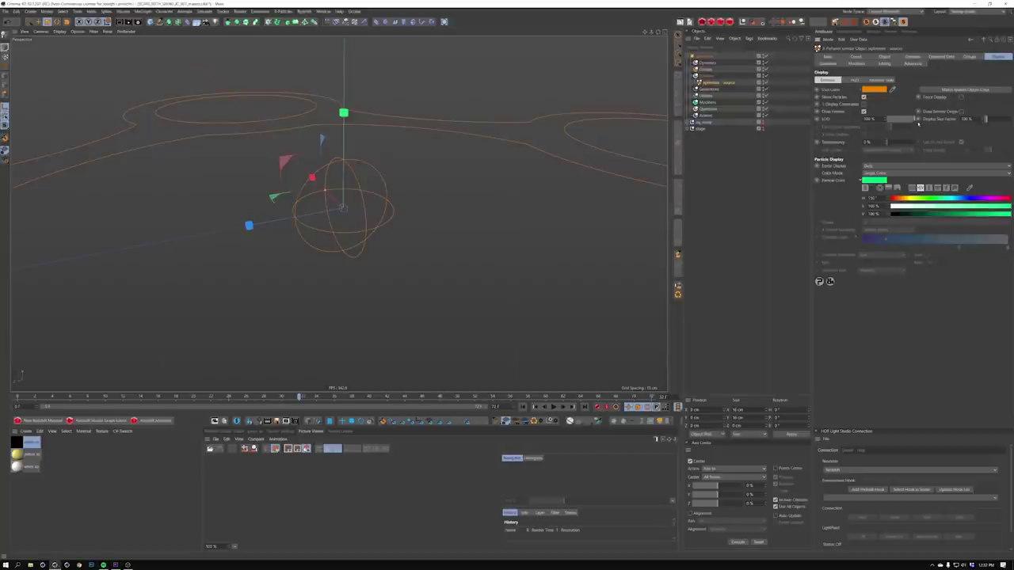
pyautogui.click(553, 406)
pyautogui.click(553, 406)
pyautogui.click(522, 407)
pyautogui.click(909, 58)
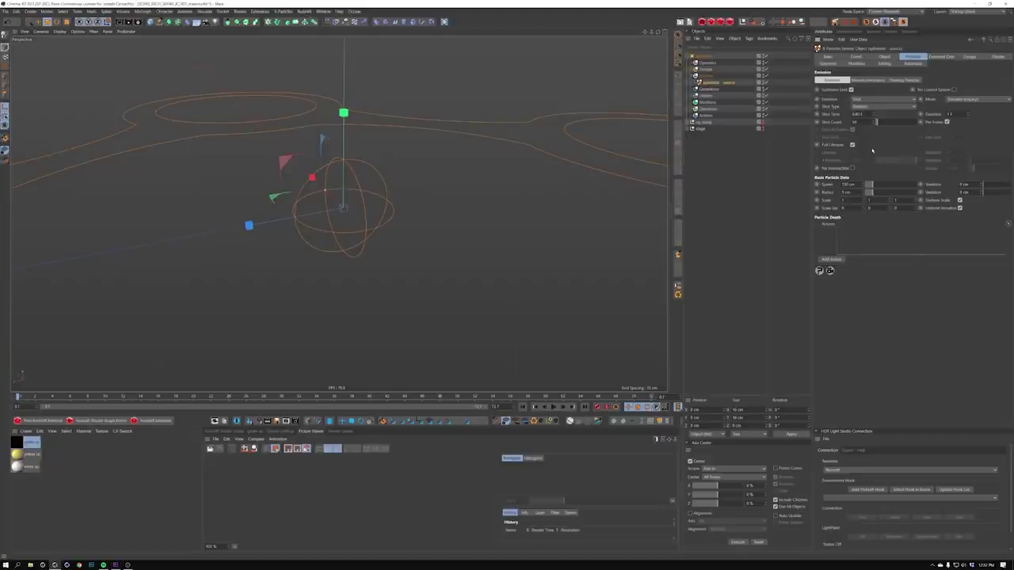
pyautogui.click(985, 61)
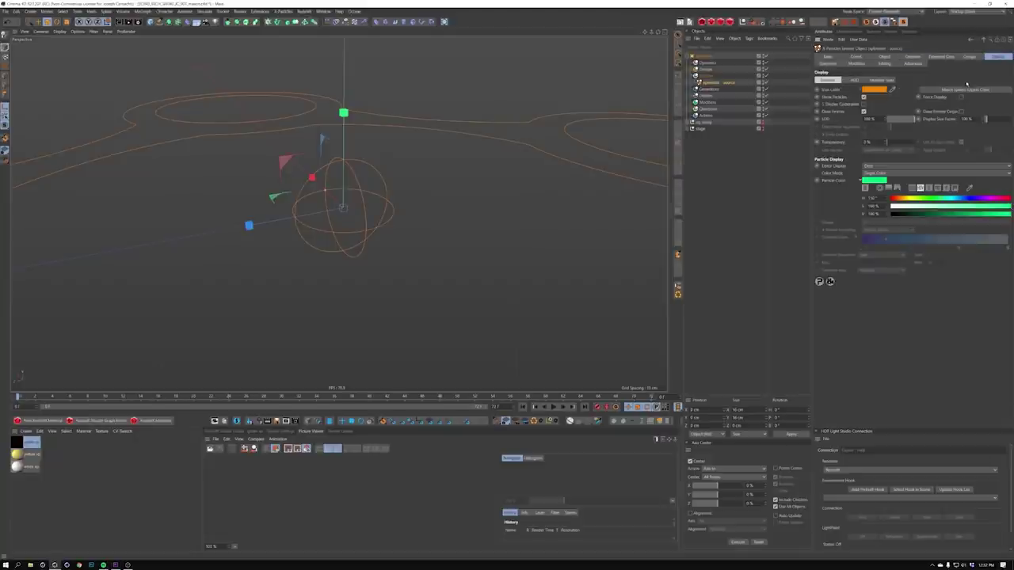
pyautogui.click(888, 166)
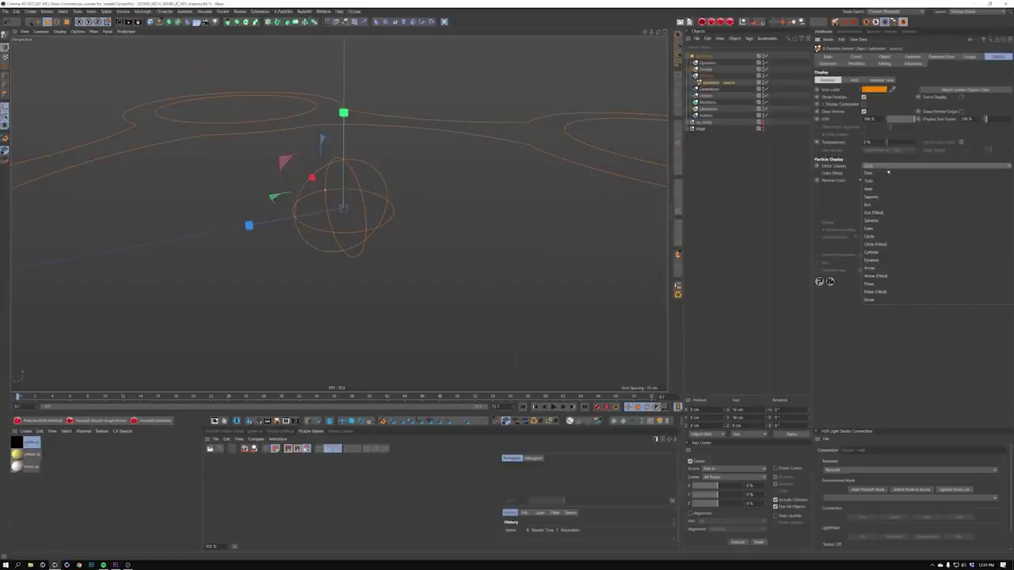
pyautogui.click(876, 194)
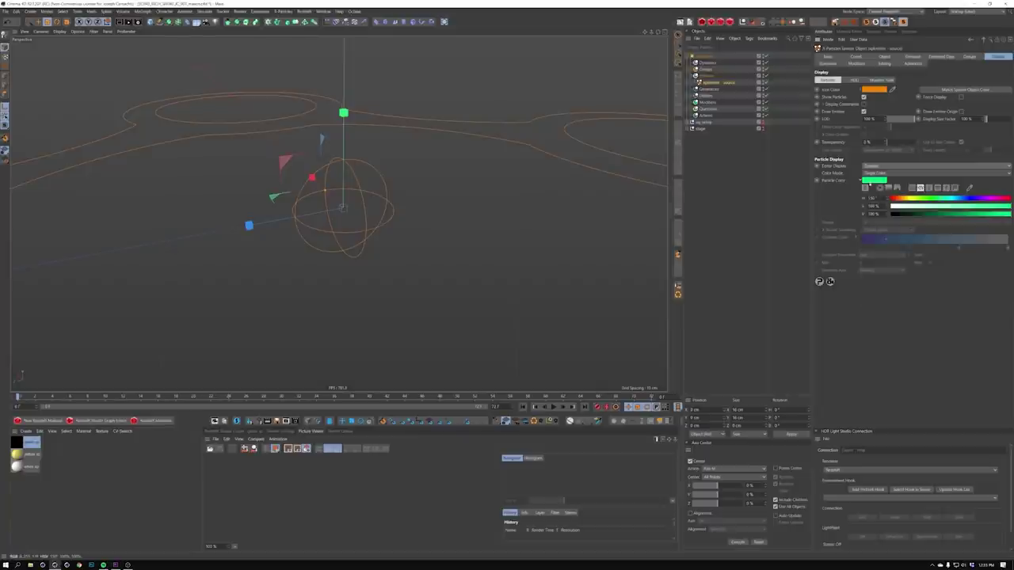
pyautogui.moveTo(896, 206); pyautogui.dragTo(886, 210)
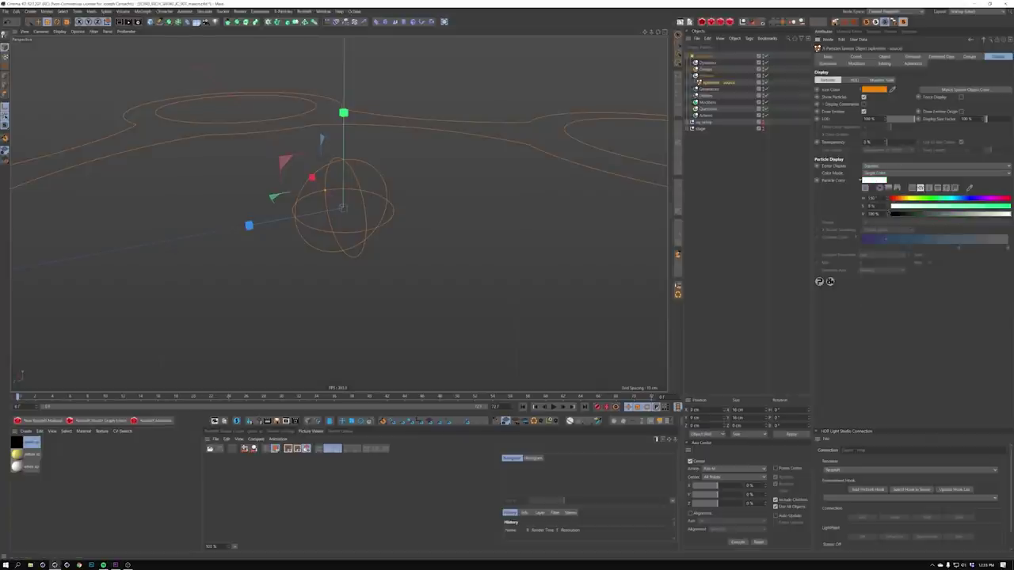
# Play back the white particles and set the source emitter's display size factor to 200%
pyautogui.click(553, 406)
pyautogui.click(553, 407)
pyautogui.click(523, 407)
pyautogui.click(967, 119)
pyautogui.write('200')
pyautogui.press('Return')
# Lower the source emitter's particle speed substantially and preview the slower emission from the first frame
pyautogui.click(910, 56)
pyautogui.moveTo(869, 185); pyautogui.dragTo(866, 187)
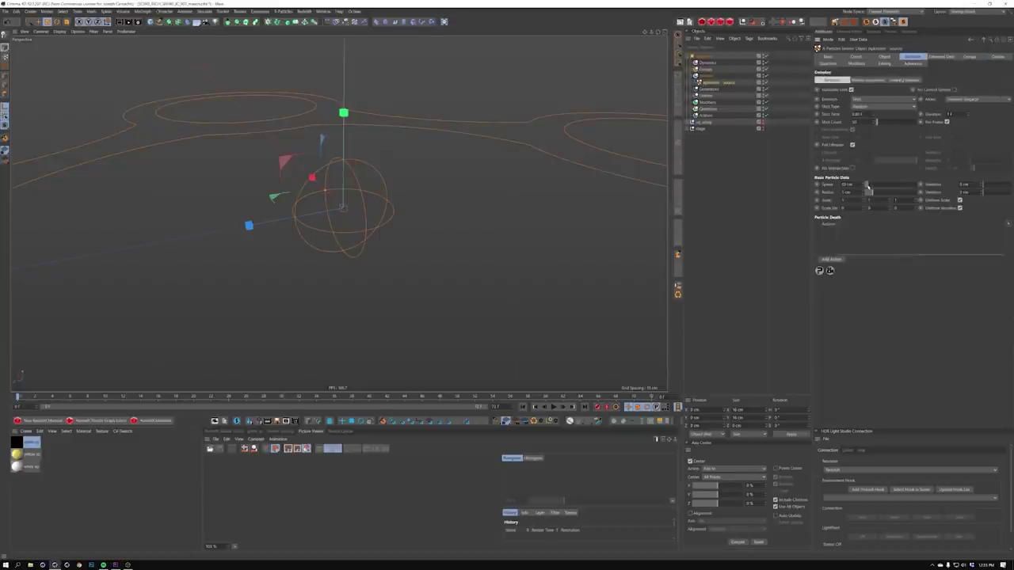
pyautogui.click(552, 406)
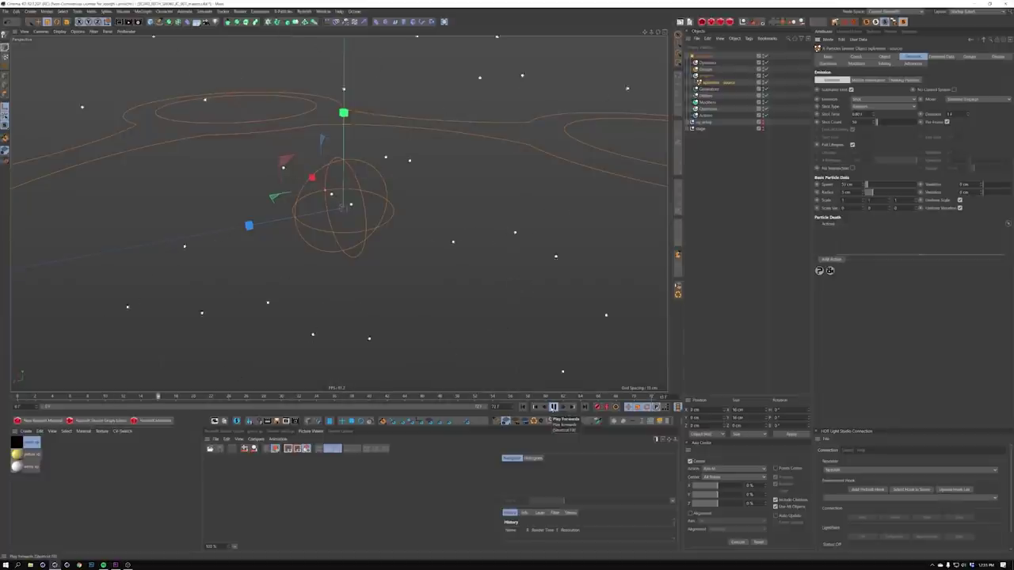
pyautogui.click(522, 406)
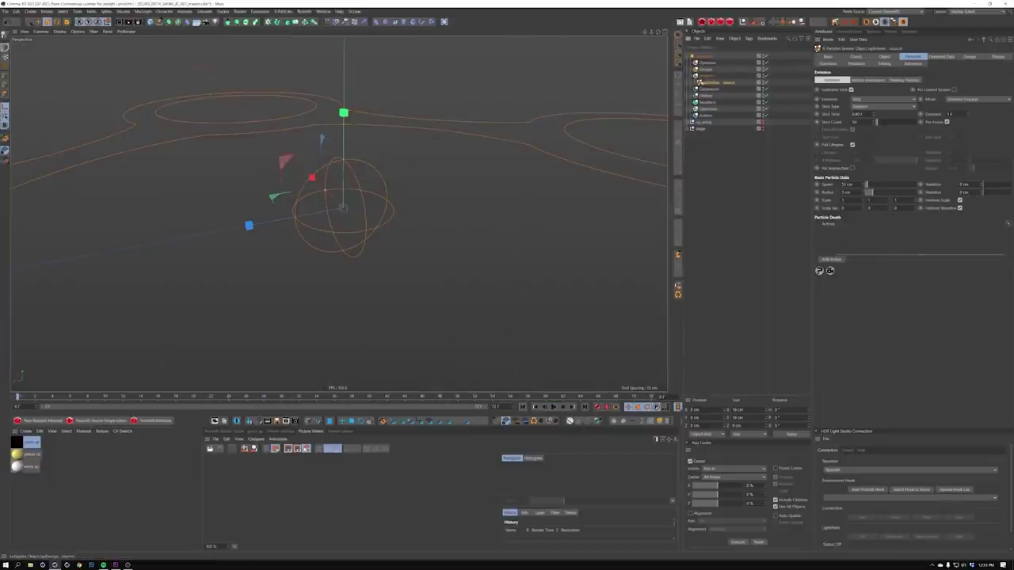
# Add a second emitter to the xpSystem and rename it "xpEmitter - advected particles"
pyautogui.click(706, 76)
pyautogui.click(831, 90)
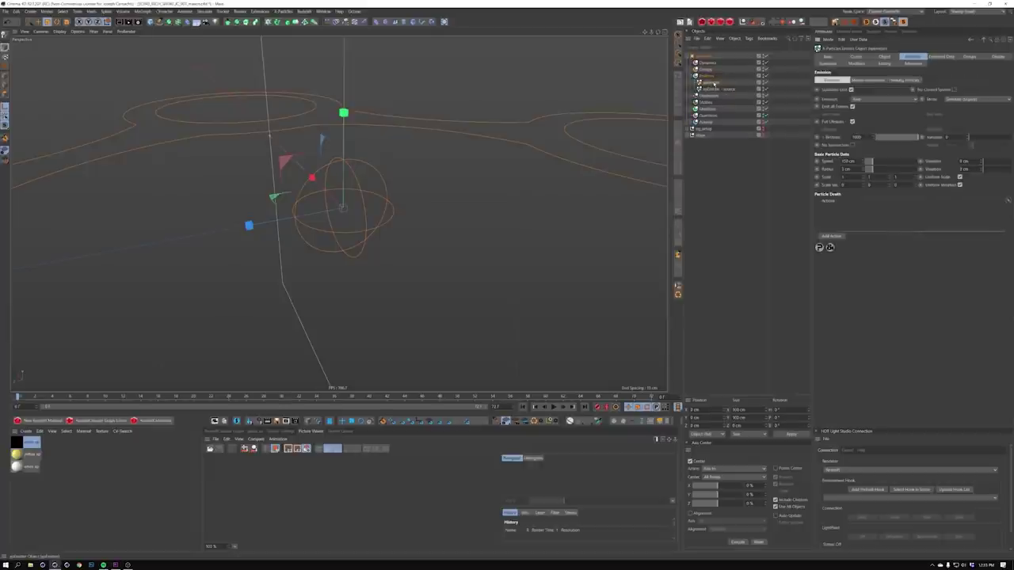
pyautogui.doubleClick(711, 82)
pyautogui.write('- advected particles')
# Set the advected particles emitter's emission to Shot and reduce its particle speed
pyautogui.click(875, 101)
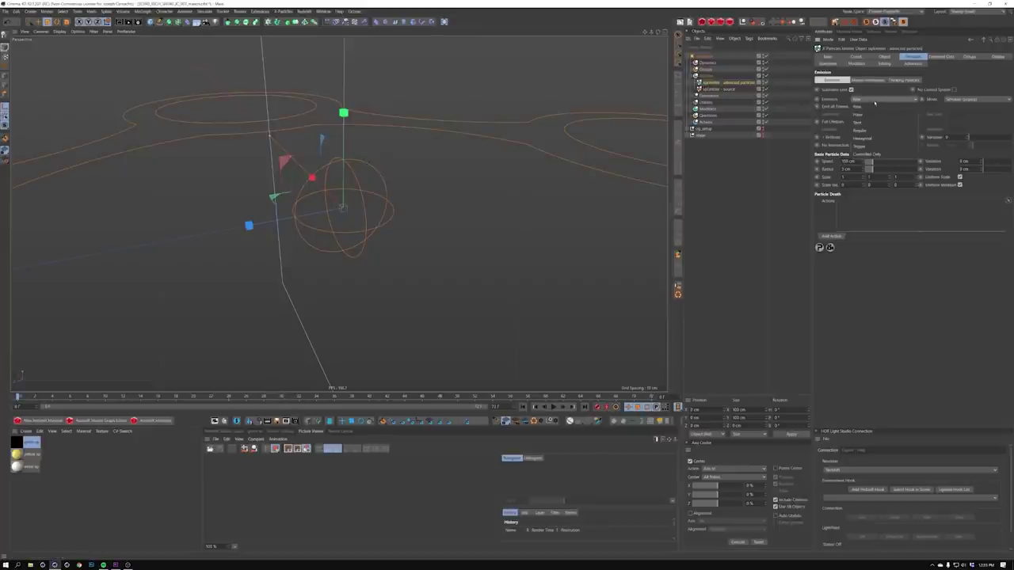
pyautogui.click(868, 136)
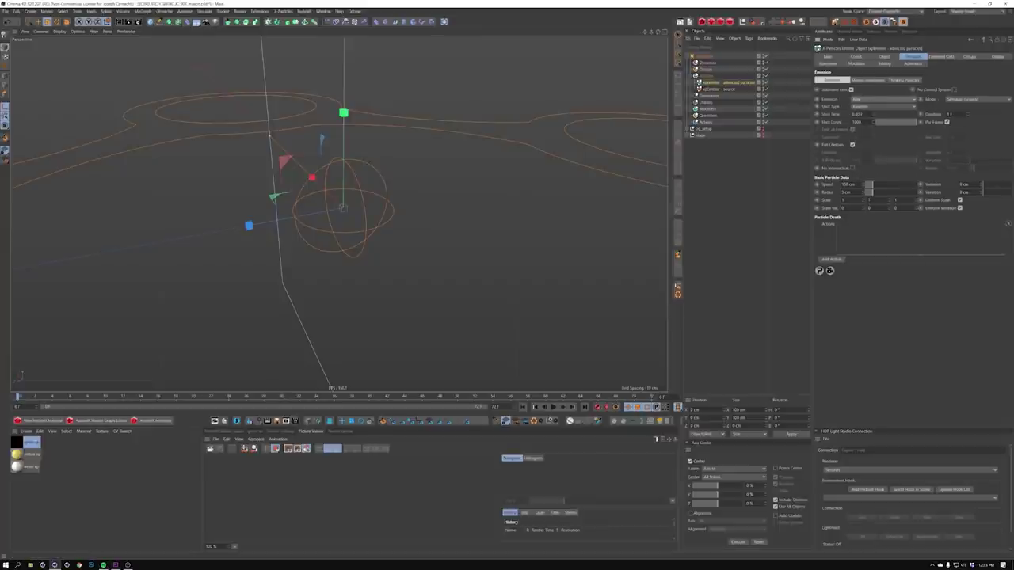
pyautogui.moveTo(872, 185); pyautogui.dragTo(862, 186)
pyautogui.click(885, 58)
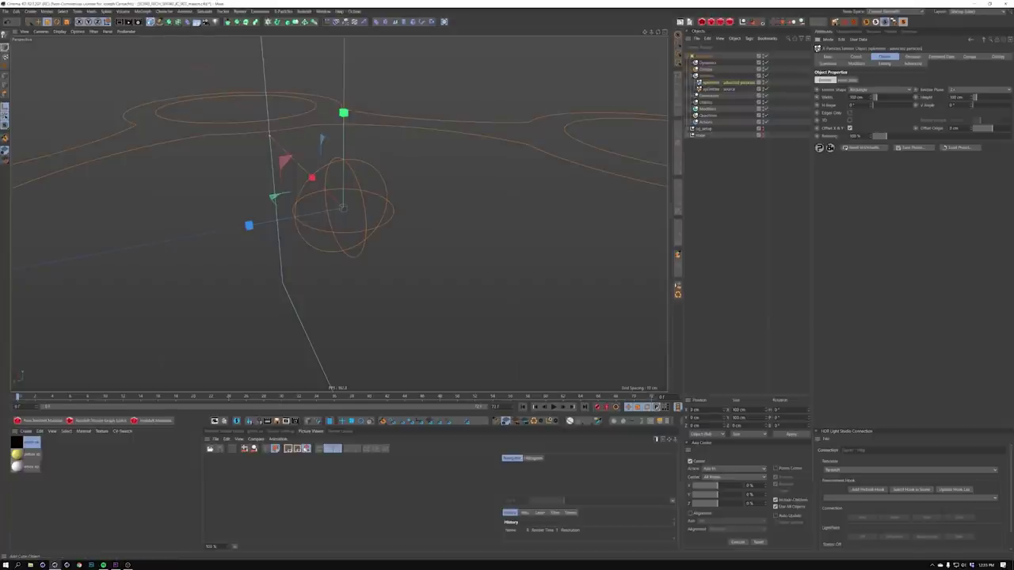
# Add a sphere of type Icosahedron with a radius of 12 cm and 24 segments
pyautogui.click(150, 21)
pyautogui.click(277, 42)
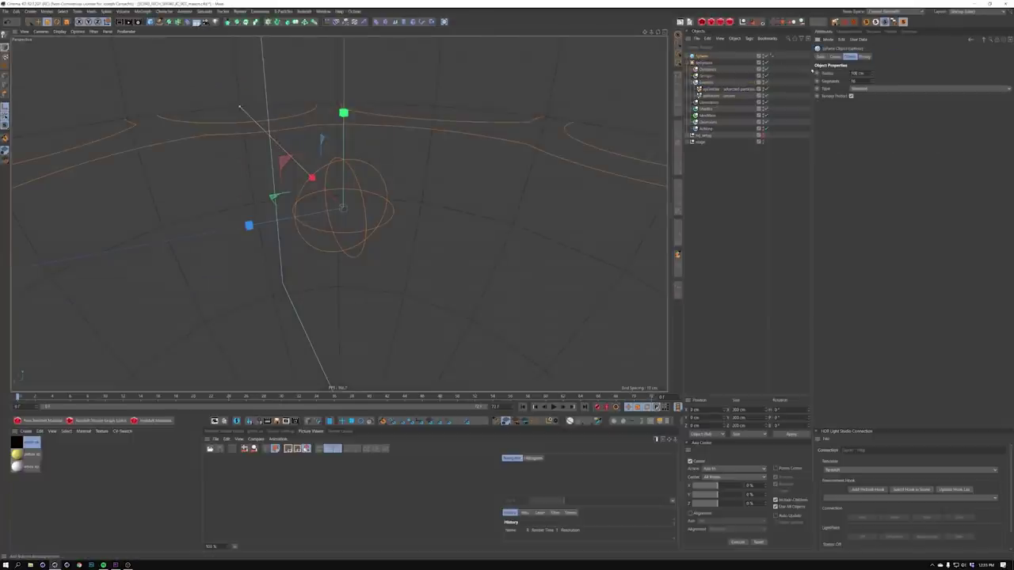
pyautogui.click(858, 89)
pyautogui.click(861, 129)
pyautogui.moveTo(865, 73); pyautogui.dragTo(852, 73)
pyautogui.press('BackSpace')
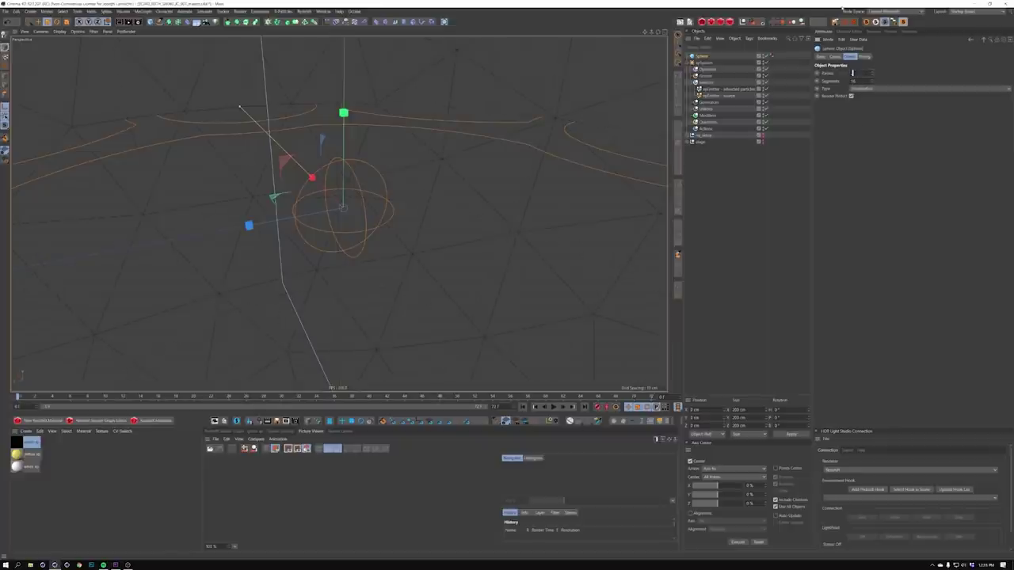
pyautogui.write('12')
pyautogui.press('Return')
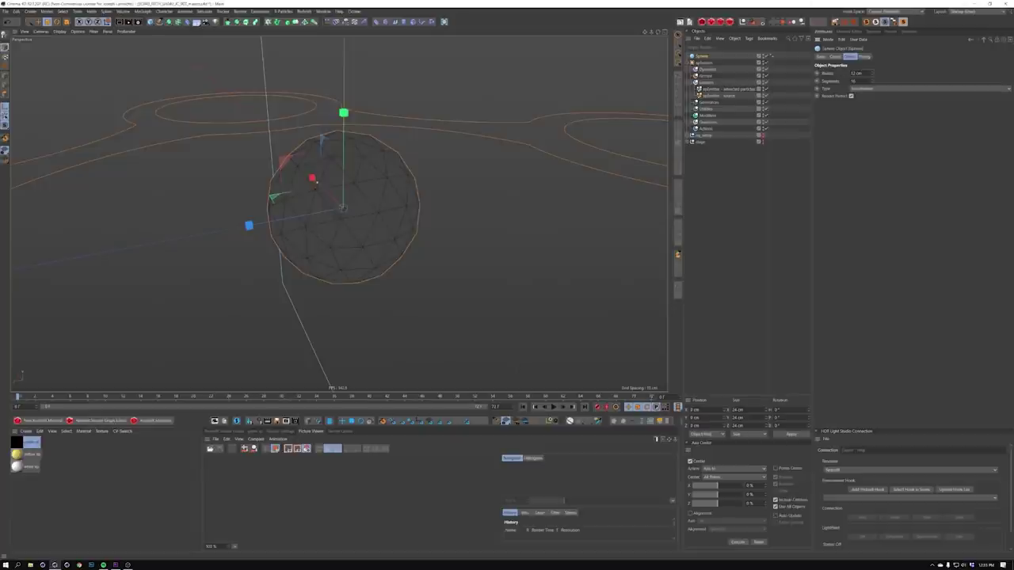
pyautogui.write('24')
pyautogui.press('Return')
pyautogui.rightClick(702, 58)
pyautogui.moveTo(730, 61)
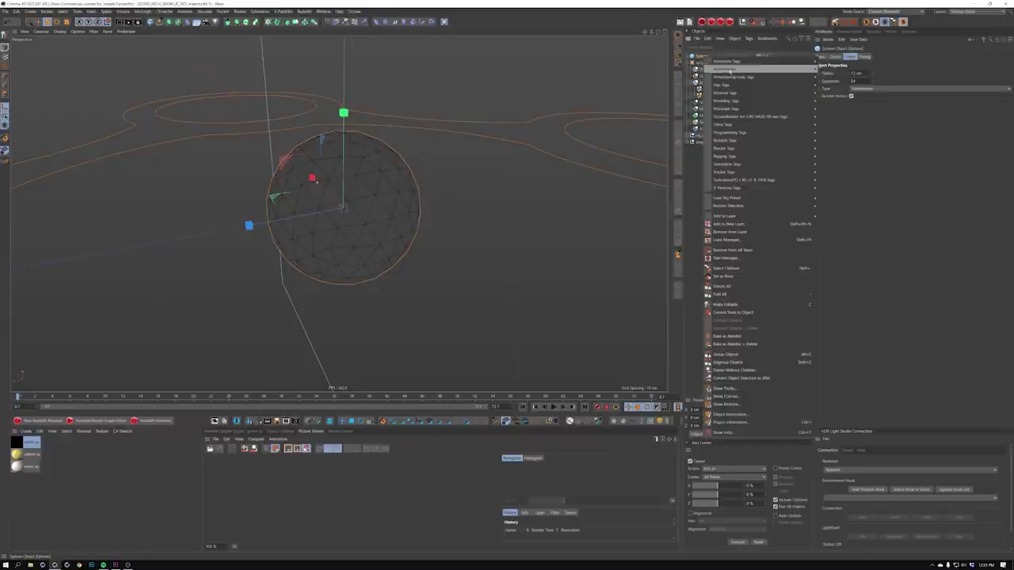
pyautogui.click(851, 136)
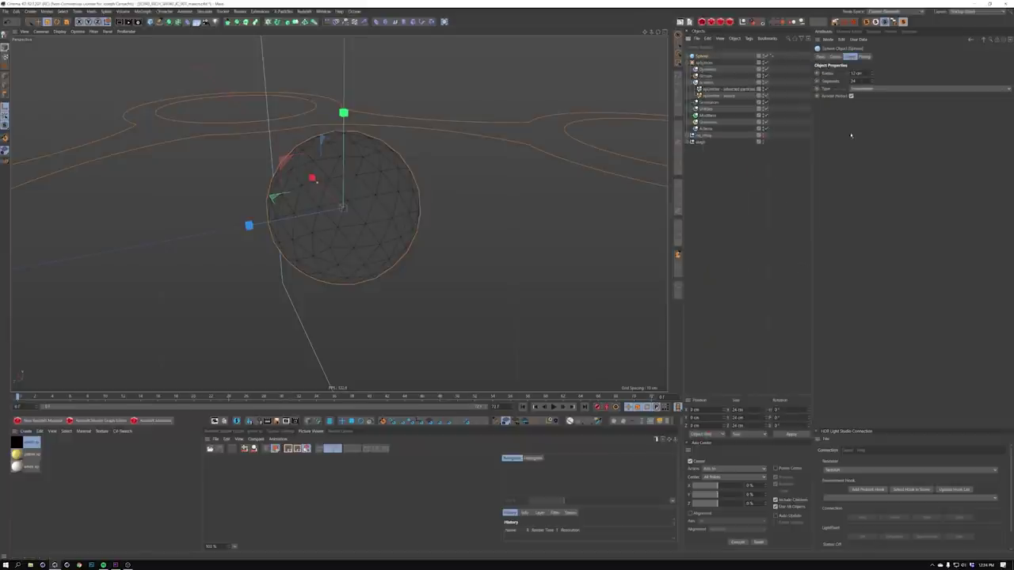
# Add a Display tag to the sphere and override its shading mode to Lines
pyautogui.hotkey('shift', 'c')
pyautogui.write('cisp')
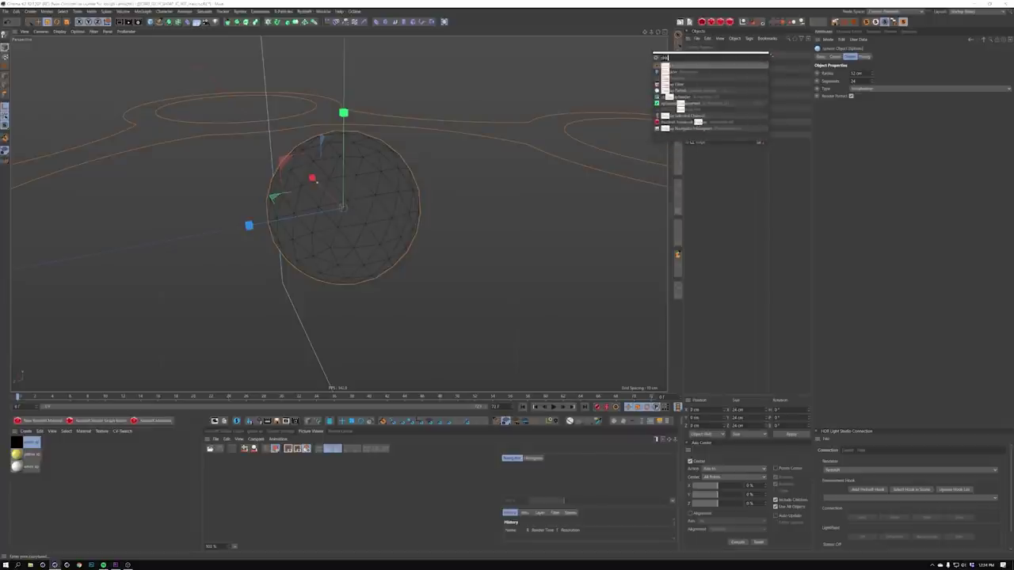
pyautogui.press('Return')
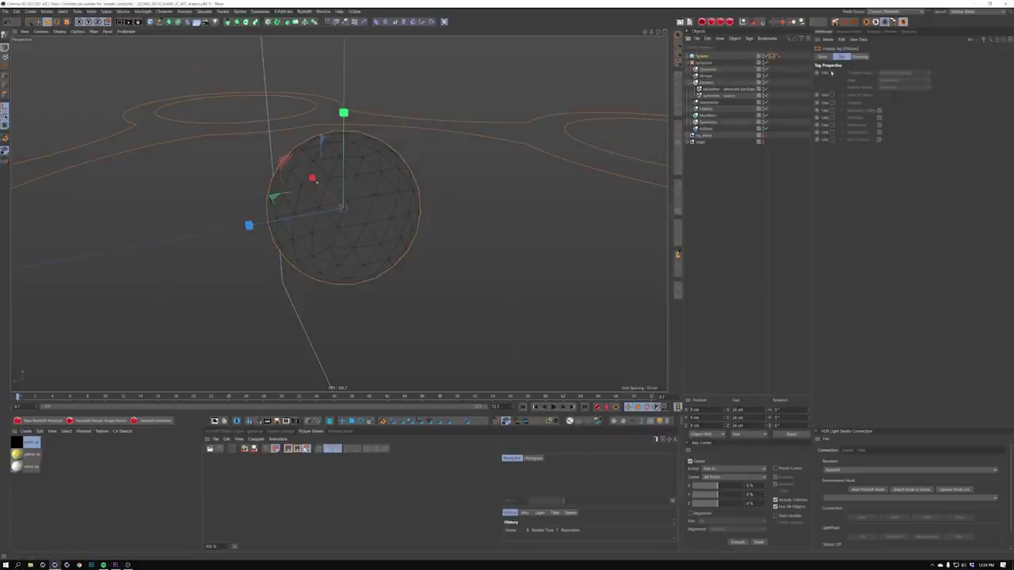
pyautogui.click(831, 72)
pyautogui.click(903, 72)
pyautogui.click(887, 128)
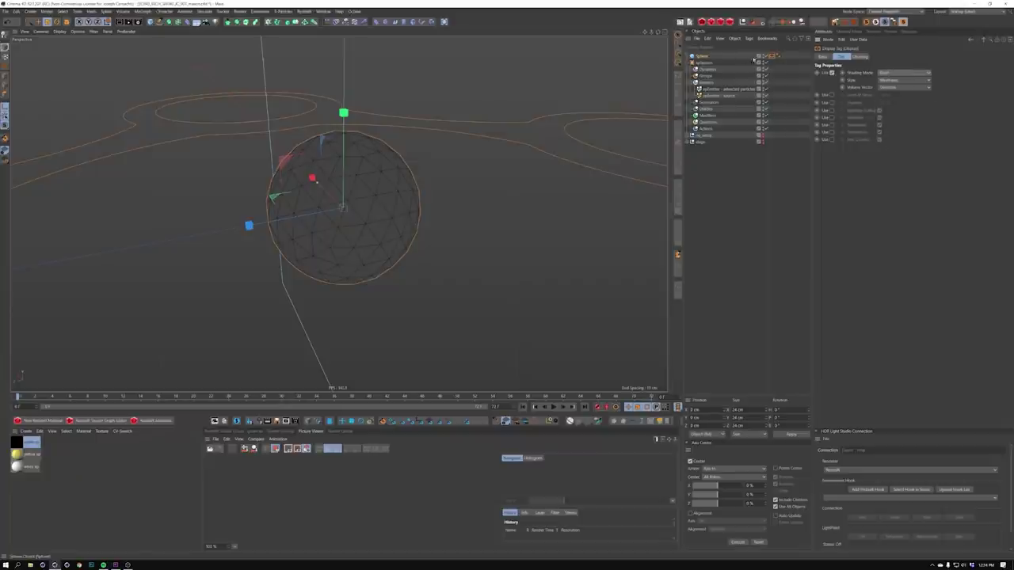
pyautogui.click(892, 73)
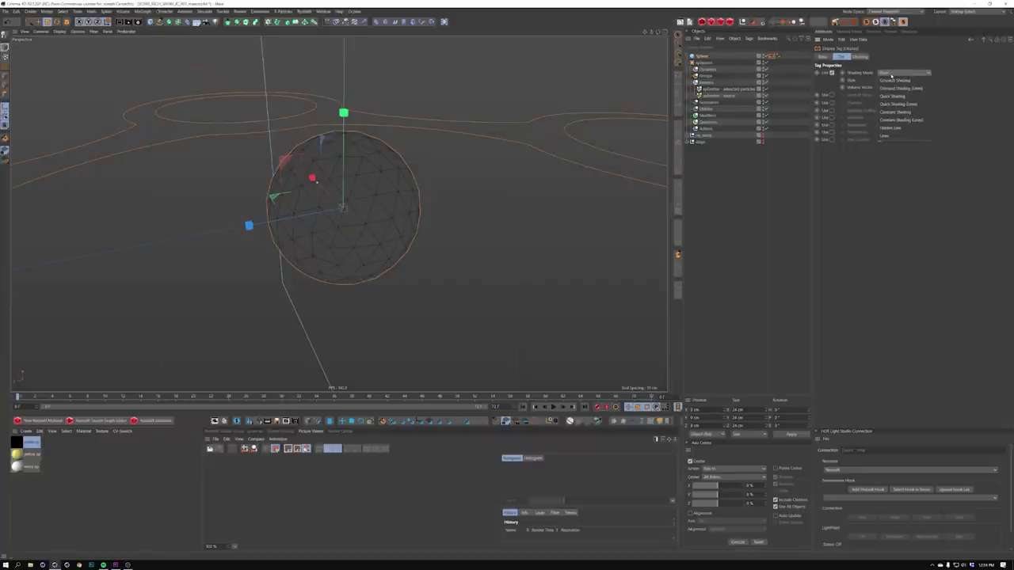
pyautogui.click(893, 80)
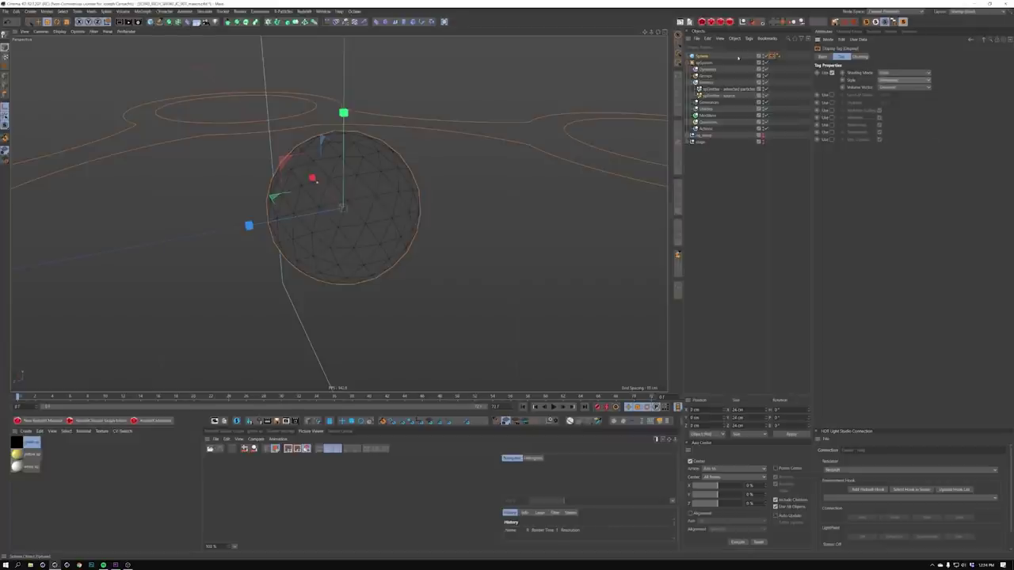
# Enable X-Ray on the sphere and inspect the emitter shape inside it
pyautogui.click(713, 53)
pyautogui.click(822, 56)
pyautogui.click(857, 138)
pyautogui.keyDown('alt'); pyautogui.moveTo(425, 198); pyautogui.dragTo(366, 214); pyautogui.keyUp('alt')
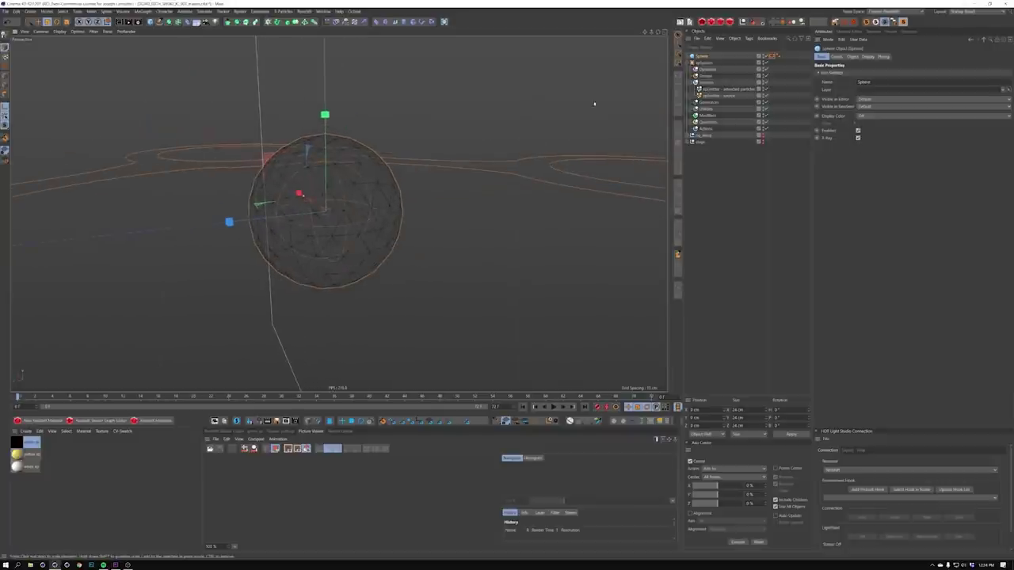
# Set the advected particles emitter's shape to Object and link the sphere as its source object
pyautogui.click(725, 89)
pyautogui.click(885, 57)
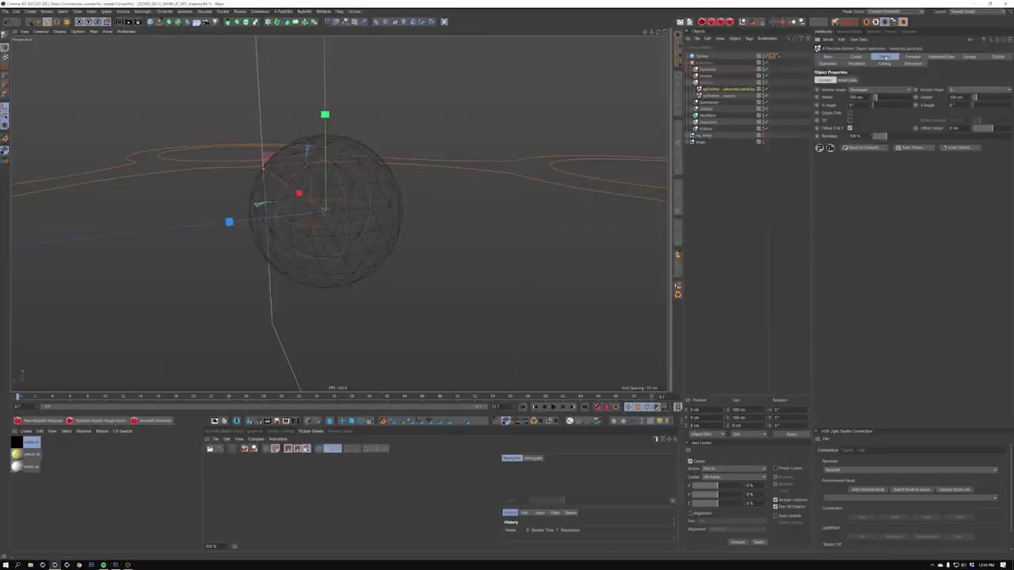
pyautogui.click(873, 93)
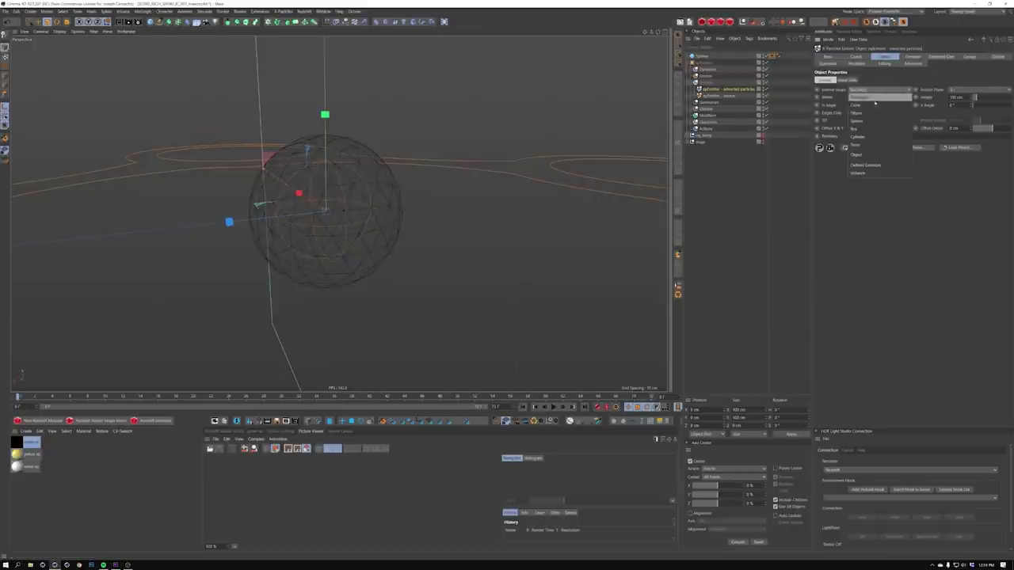
pyautogui.click(887, 145)
pyautogui.moveTo(703, 57); pyautogui.dragTo(743, 58)
pyautogui.moveTo(856, 93); pyautogui.dragTo(861, 112)
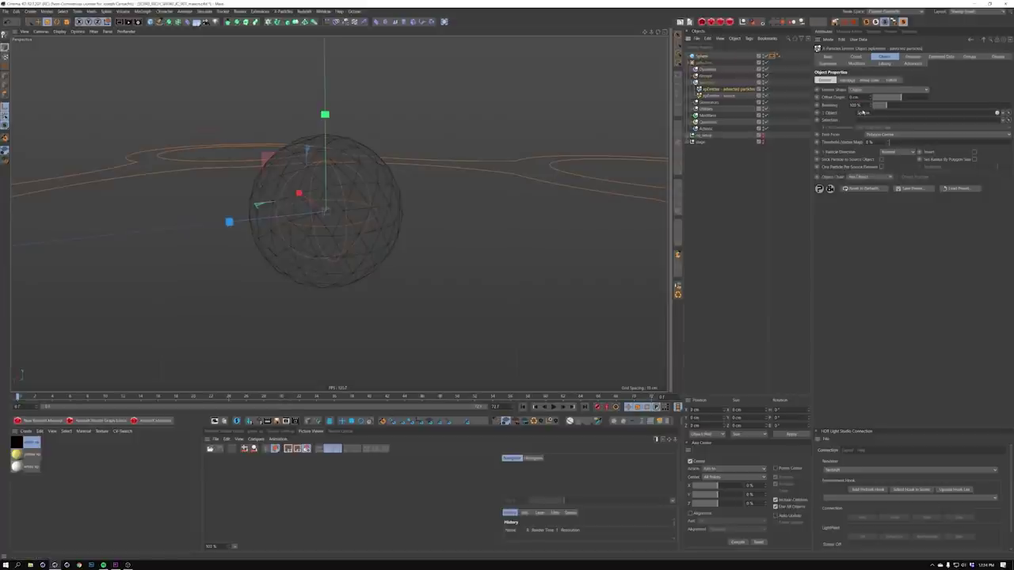
# Preview the sphere emission, then make the advected emitter emit from Texture with a Noise shader
pyautogui.press('F8')
pyautogui.hotkey('shift', 'f')
pyautogui.click(872, 135)
pyautogui.click(872, 191)
pyautogui.click(851, 80)
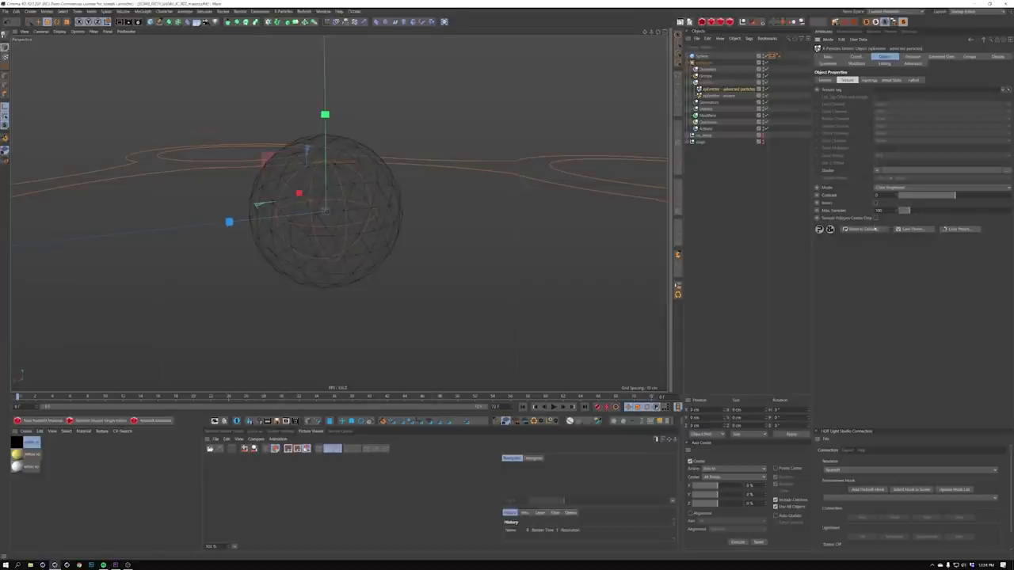
pyautogui.click(877, 171)
pyautogui.click(892, 262)
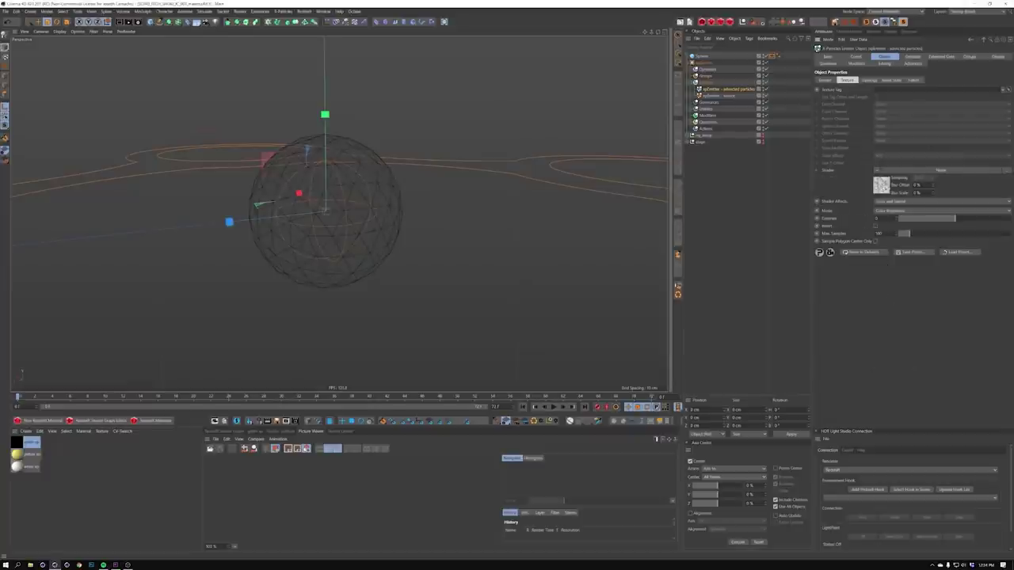
# Adjust the noise shader to about 72% contrast and -16% brightness, set its global scale to 150%, and preview the emission
pyautogui.click(881, 184)
pyautogui.moveTo(975, 267); pyautogui.dragTo(936, 258)
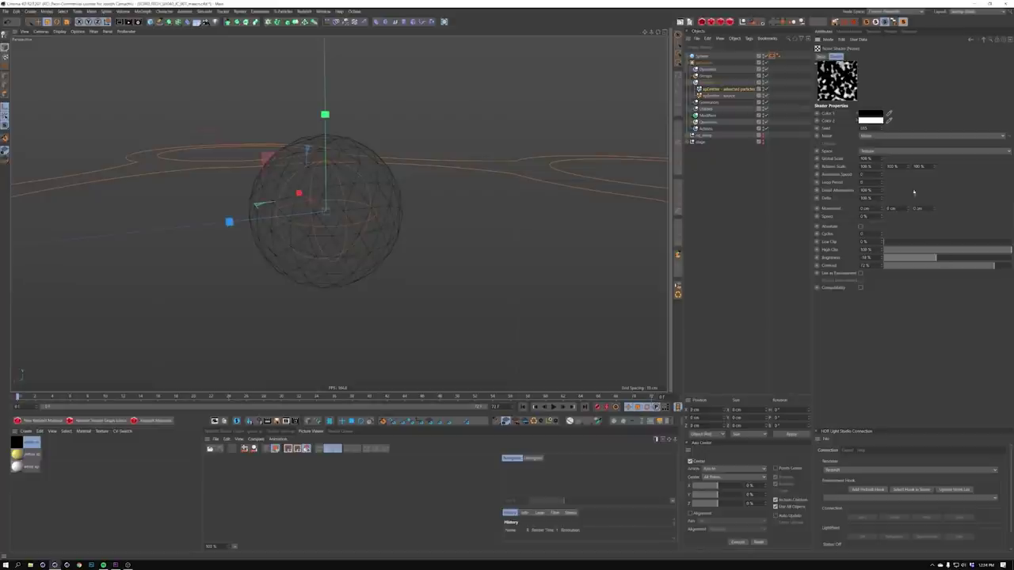
pyautogui.doubleClick(866, 158)
pyautogui.write('150')
pyautogui.press('Return')
pyautogui.click(523, 409)
pyautogui.press('F8')
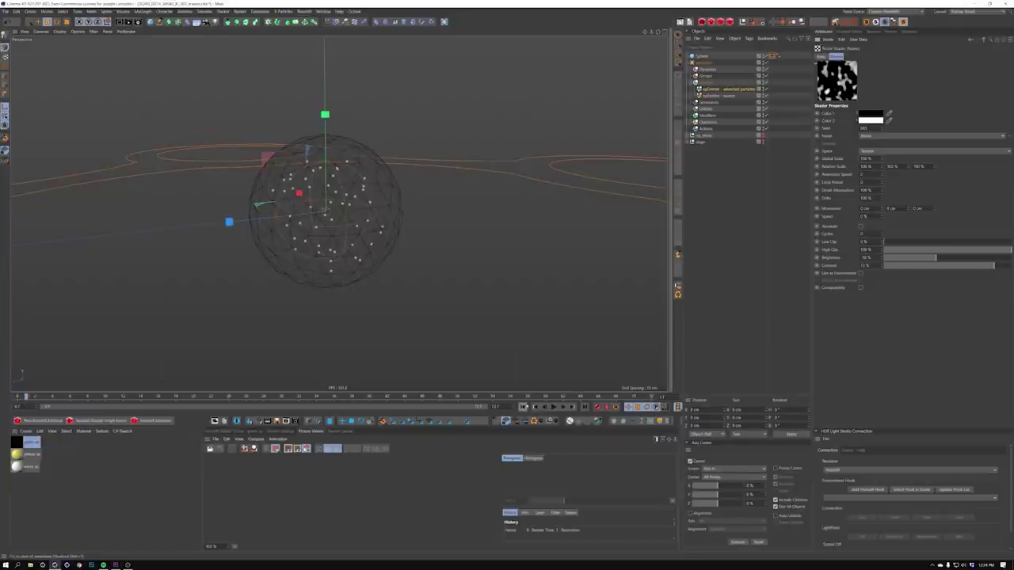
# Duplicate the advected particles emitter within the xpSystem
pyautogui.click(730, 91)
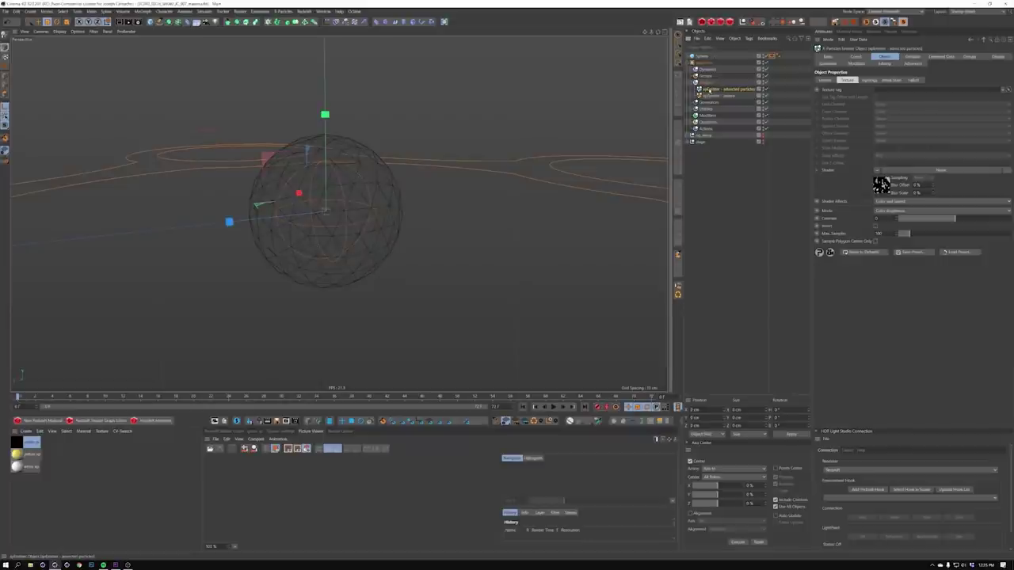
pyautogui.hotkey('ctrl', 'c')
pyautogui.hotkey('ctrl', 'v')
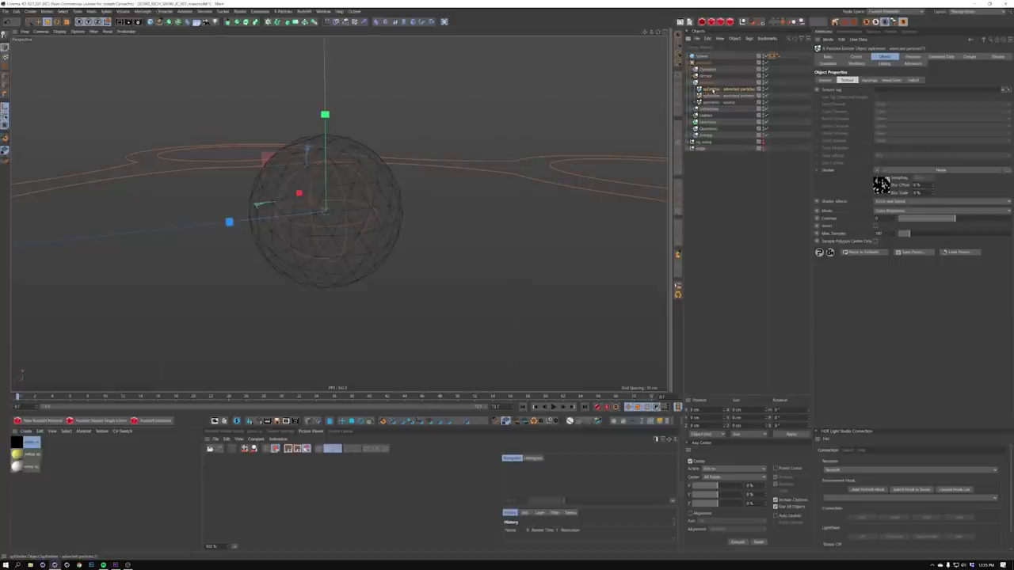
# Paste another copy of the advected particles emitter and give it a white icon color
pyautogui.hotkey('ctrl', 'v')
pyautogui.click(997, 57)
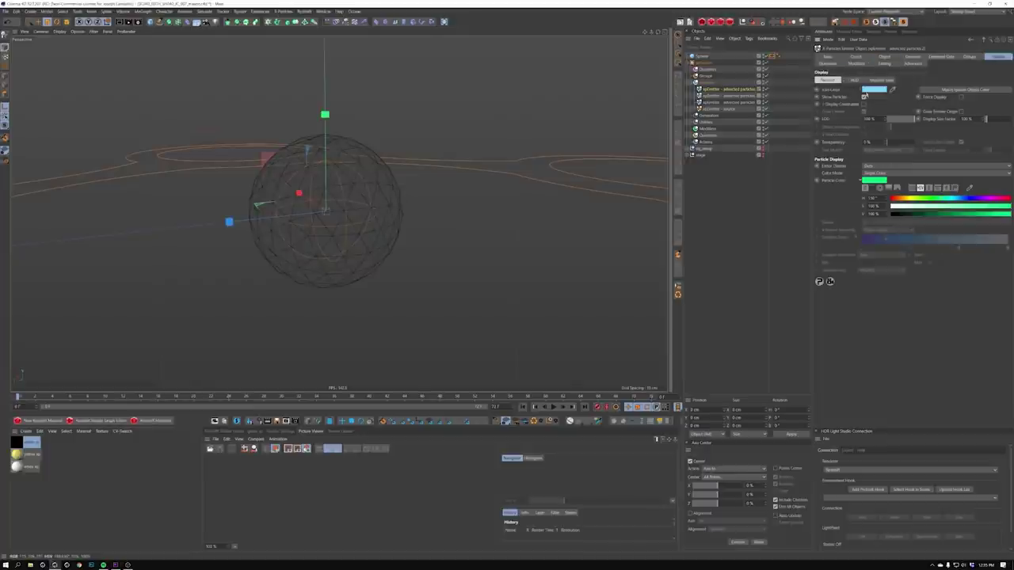
pyautogui.click(875, 89)
pyautogui.moveTo(876, 96); pyautogui.dragTo(833, 96)
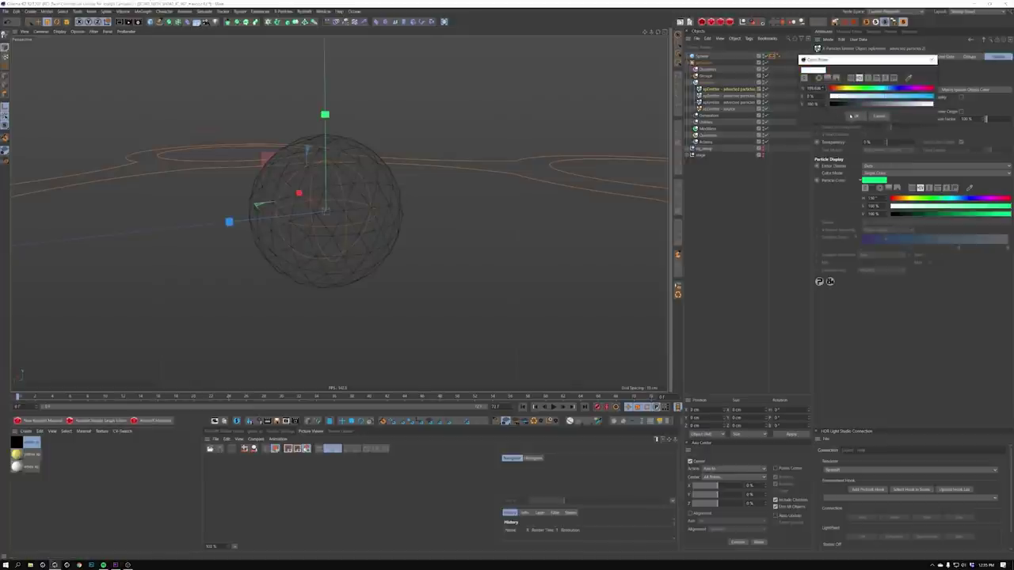
pyautogui.click(854, 117)
# Set the second advected particles emitter's icon color to green and the third one's to yellow
pyautogui.click(881, 91)
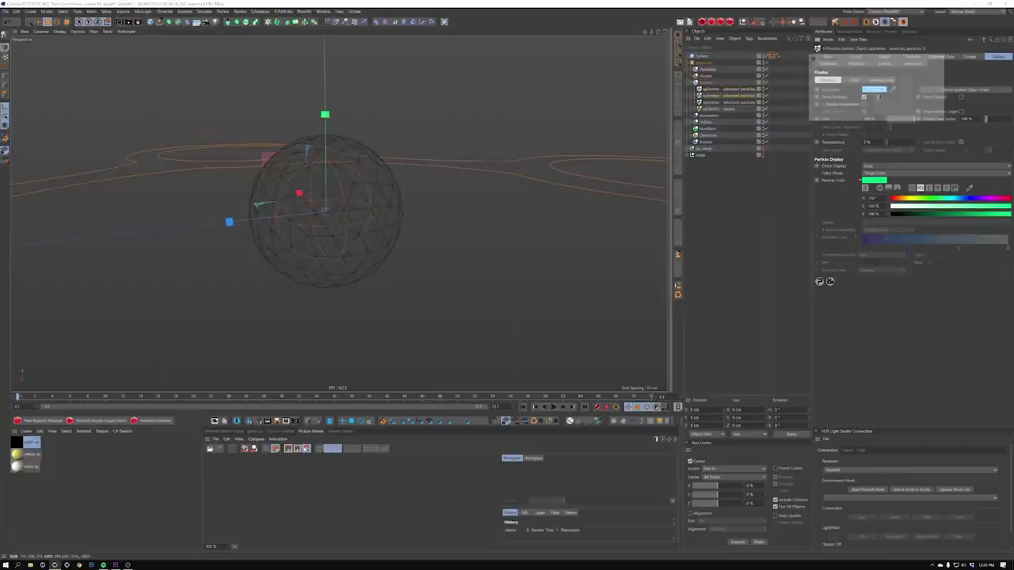
pyautogui.click(874, 87)
pyautogui.click(898, 103)
pyautogui.click(866, 115)
pyautogui.click(726, 103)
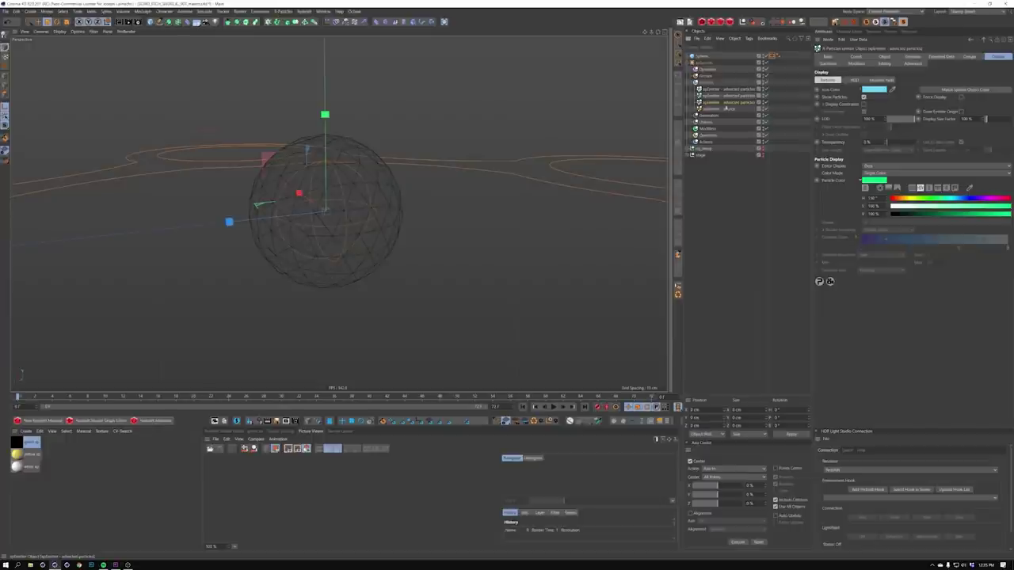
pyautogui.click(874, 89)
pyautogui.click(859, 86)
pyautogui.moveTo(901, 94); pyautogui.dragTo(920, 95)
pyautogui.click(869, 113)
# Create a particle group in the xpSystem's Groups folder, rename it white, and set its display color to white
pyautogui.click(706, 76)
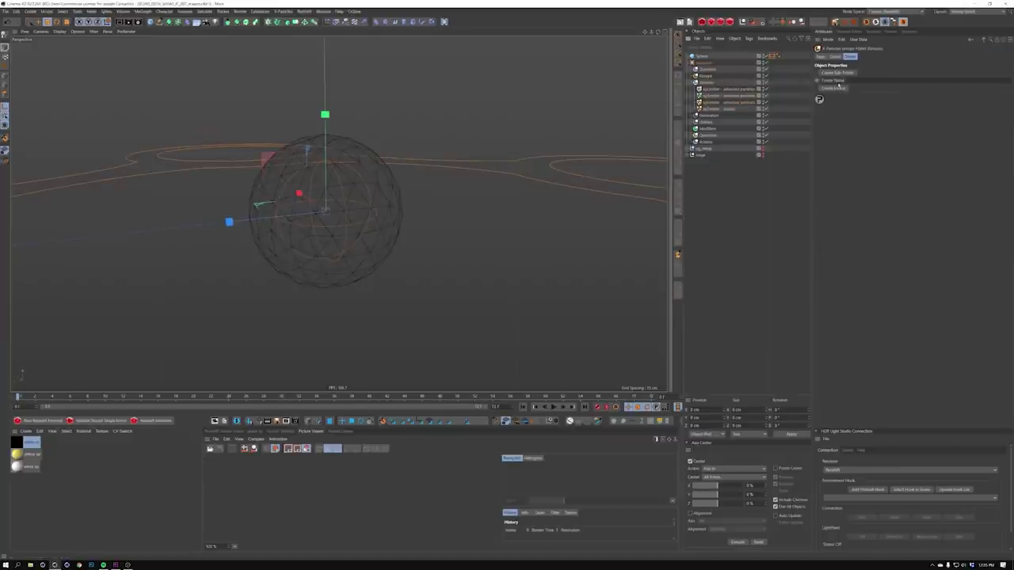
pyautogui.click(839, 89)
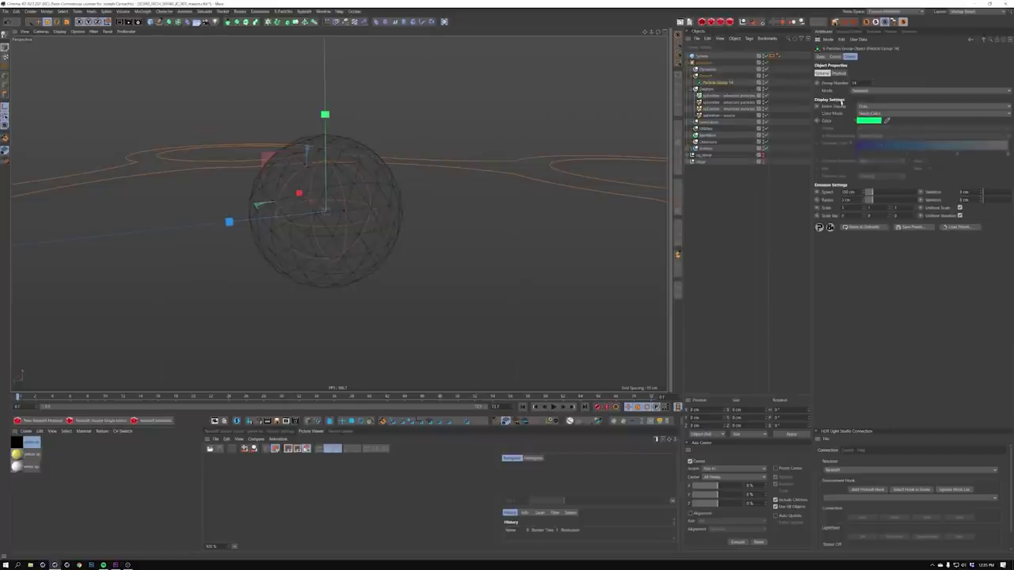
pyautogui.doubleClick(717, 82)
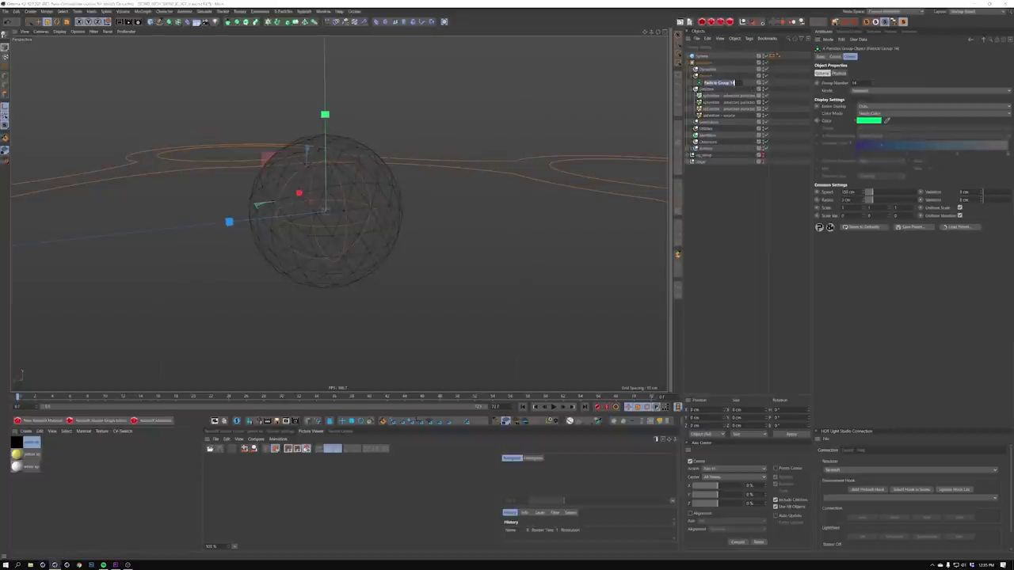
pyautogui.write('white')
pyautogui.press('Return')
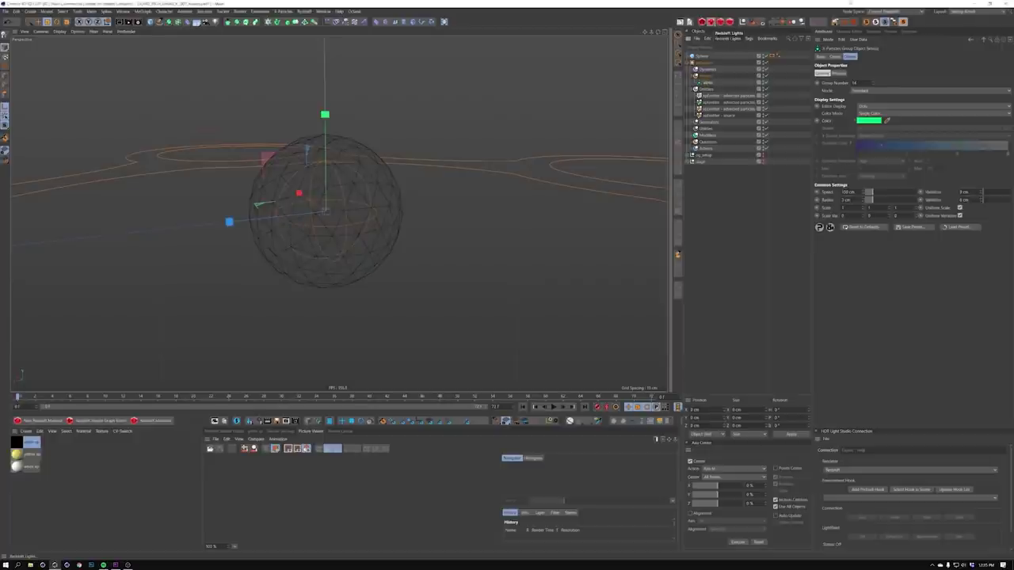
pyautogui.click(869, 121)
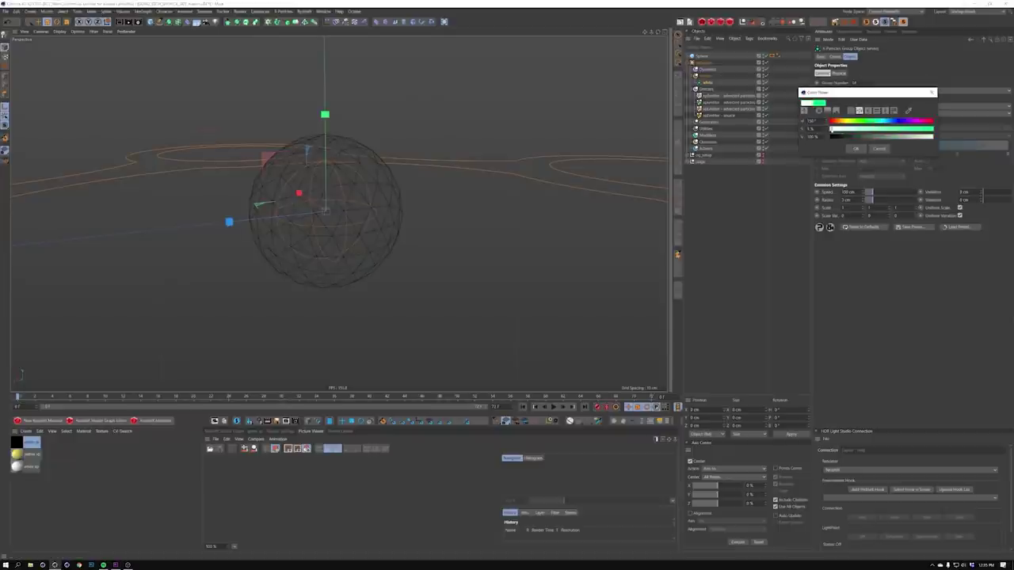
pyautogui.click(855, 149)
# Change the white group's editor display style and lower its emission speed
pyautogui.click(861, 108)
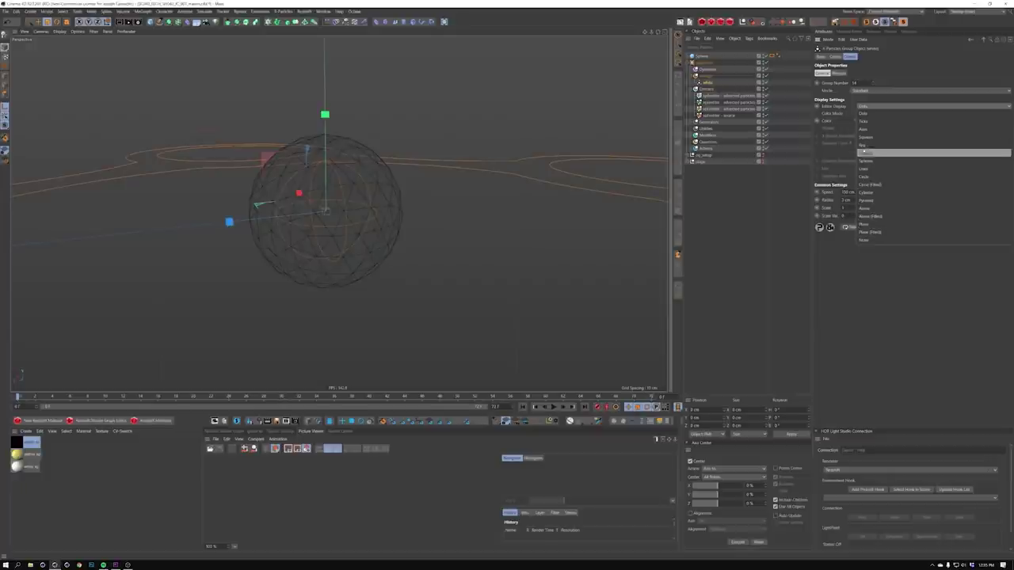
pyautogui.click(923, 137)
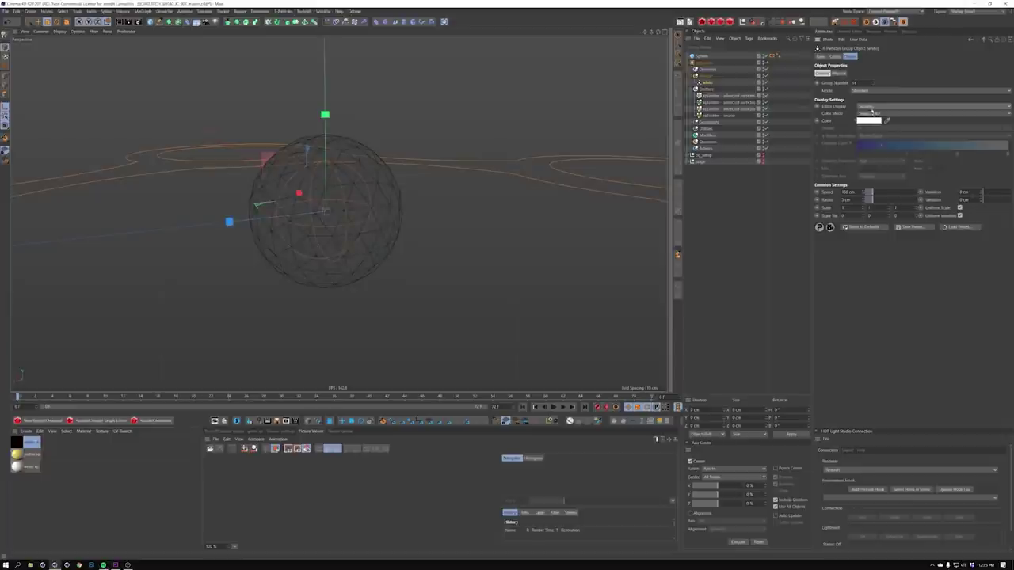
pyautogui.moveTo(869, 192); pyautogui.dragTo(867, 194)
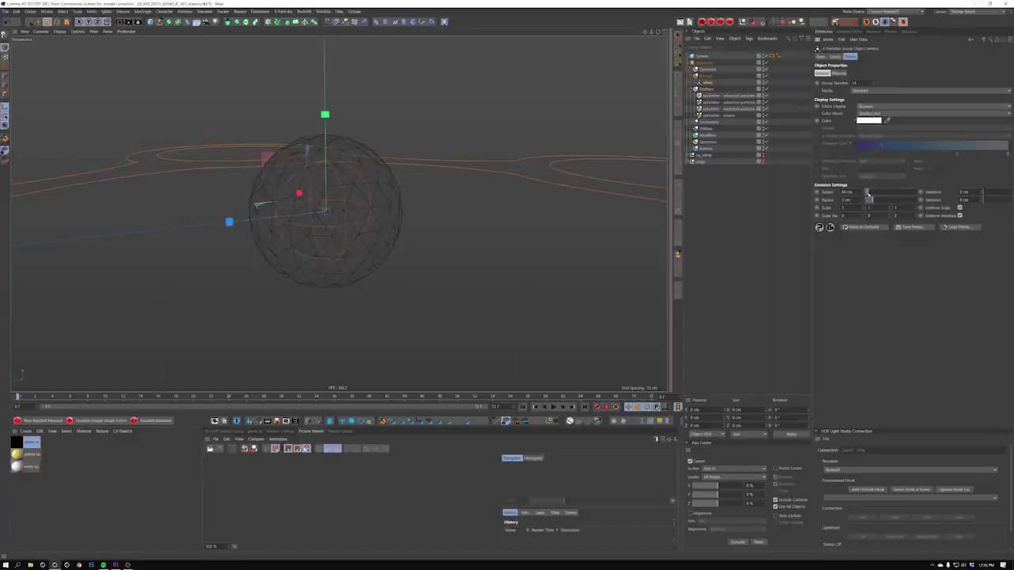
# Assign the white particle group to the advected particles emitter with the white icon
pyautogui.click(708, 96)
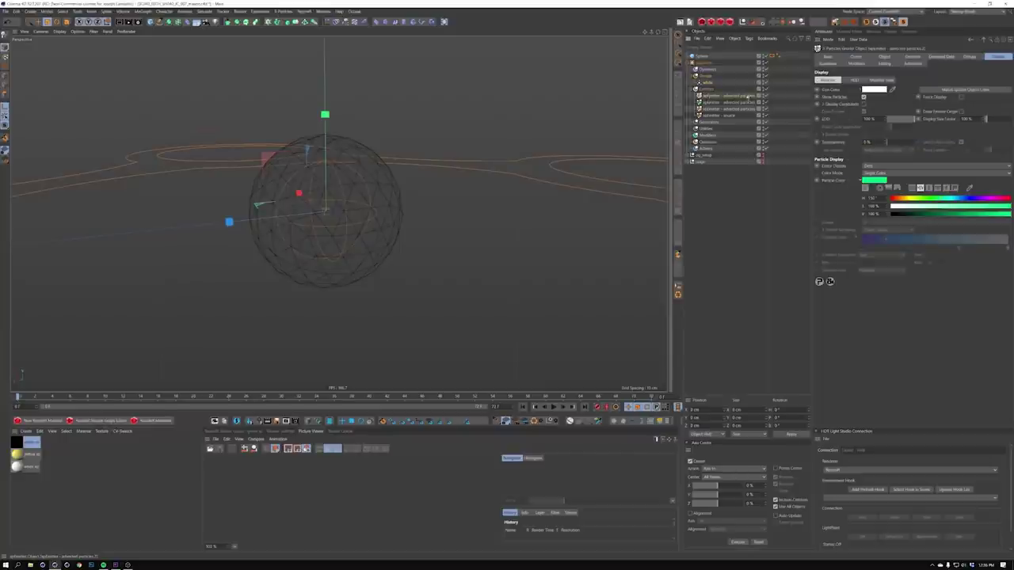
pyautogui.click(968, 57)
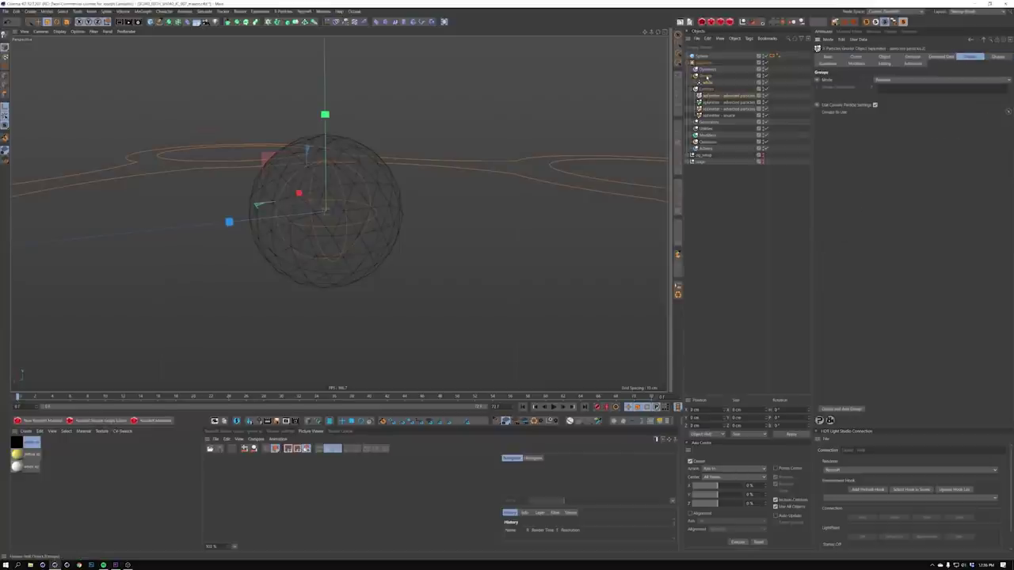
pyautogui.moveTo(911, 130); pyautogui.dragTo(908, 127)
pyautogui.click(879, 113)
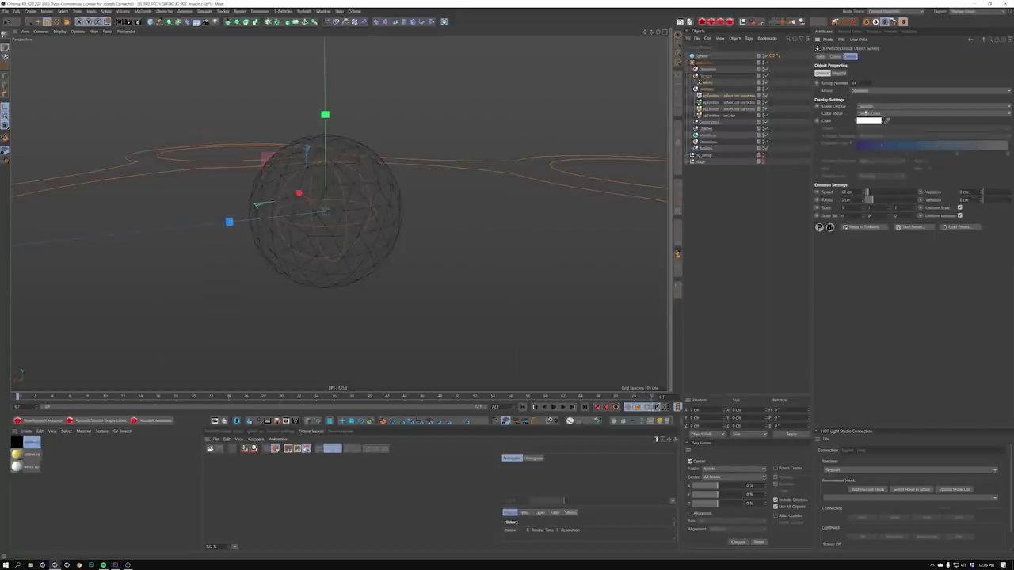
# Set the white group's color mode to Gradient (Parameter) and reduce the gradient to light grey fading into white
pyautogui.click(861, 114)
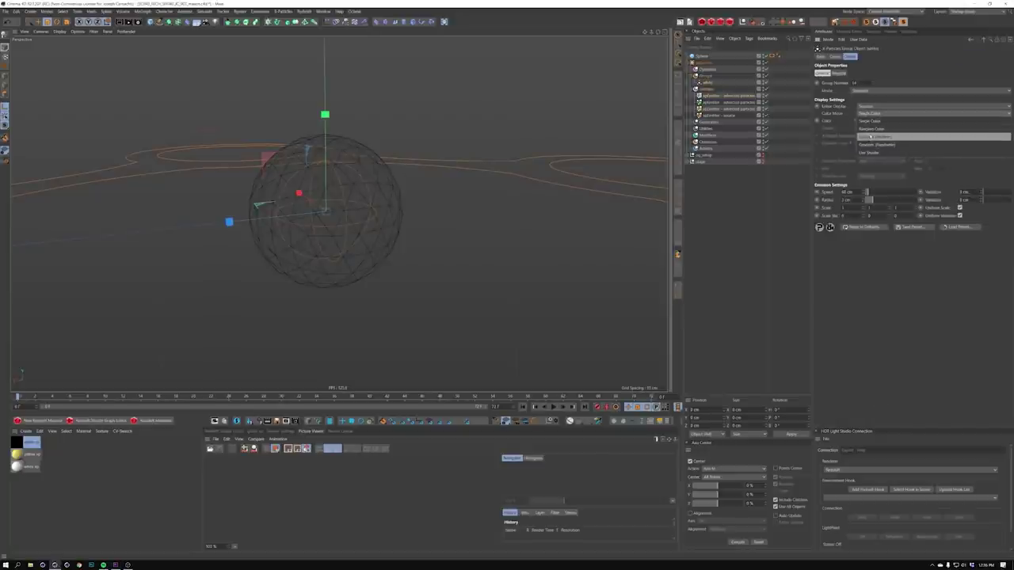
pyautogui.click(871, 144)
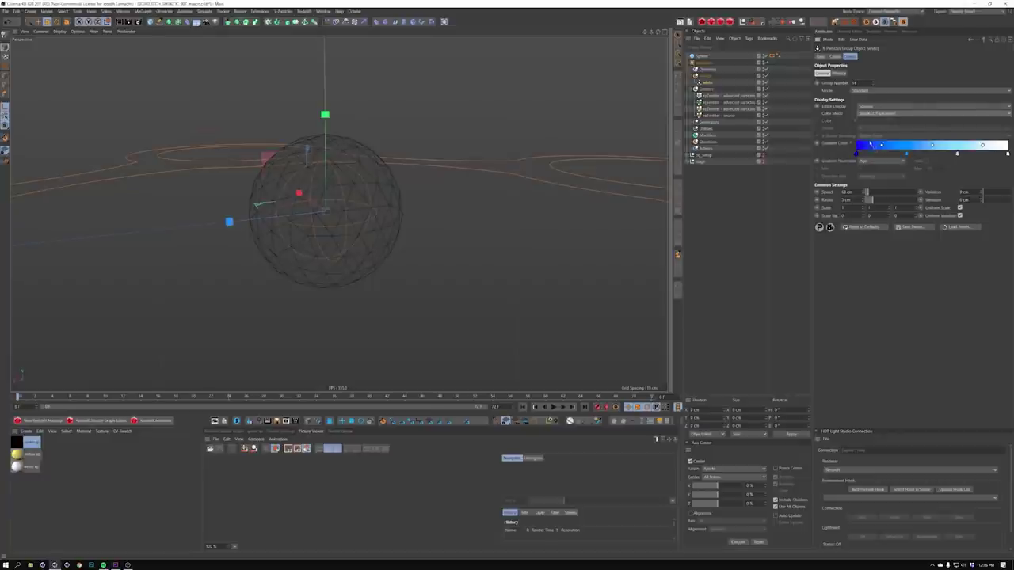
pyautogui.moveTo(957, 154); pyautogui.dragTo(960, 177)
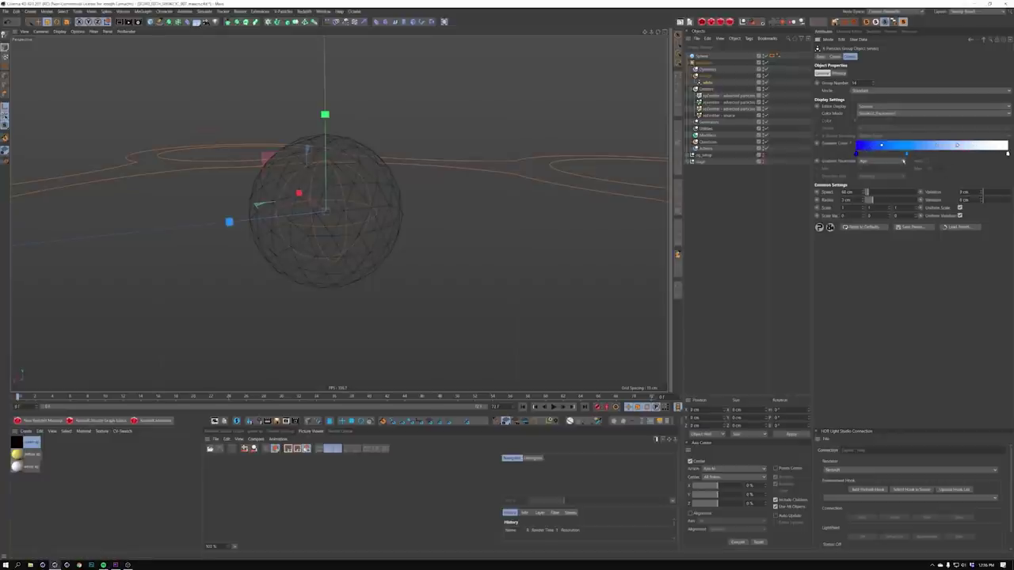
pyautogui.moveTo(907, 154); pyautogui.dragTo(907, 179)
pyautogui.doubleClick(855, 153)
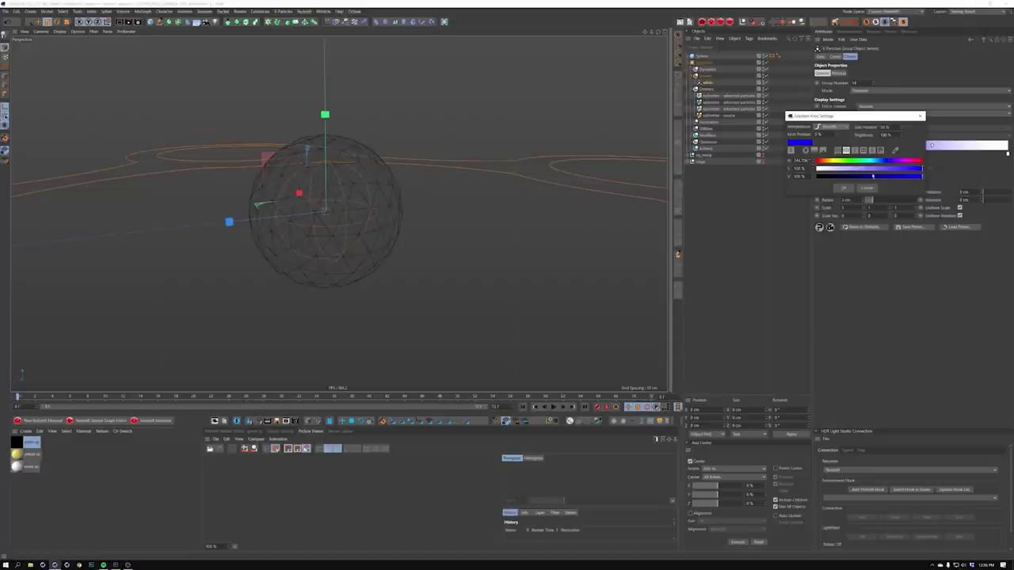
pyautogui.moveTo(843, 172); pyautogui.dragTo(813, 171)
pyautogui.click(892, 177)
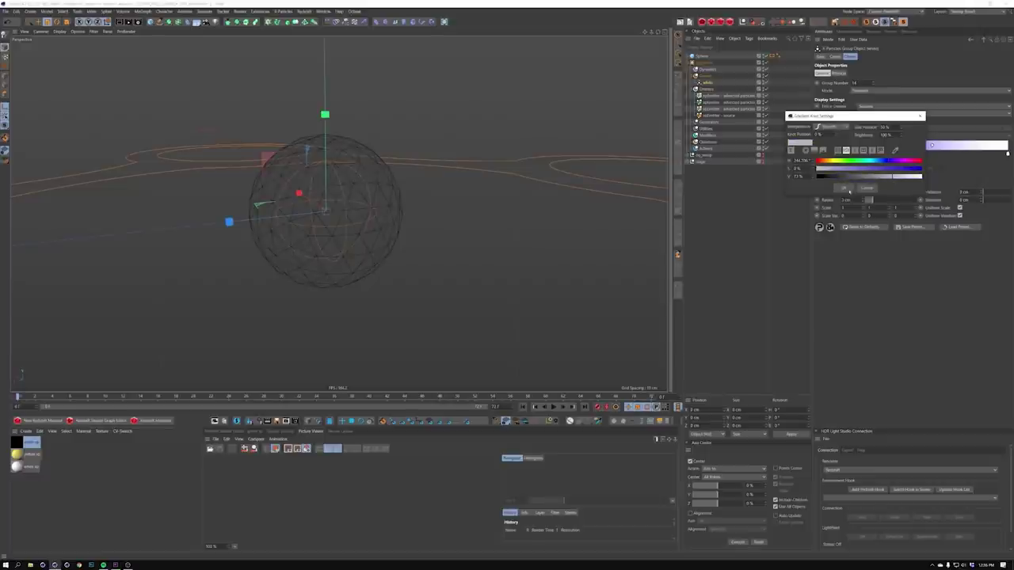
pyautogui.click(845, 188)
# Drive the white group's gradient by Radius with Auto enabled, and set the radius to 0.25 cm with 0.1 cm variation
pyautogui.click(872, 162)
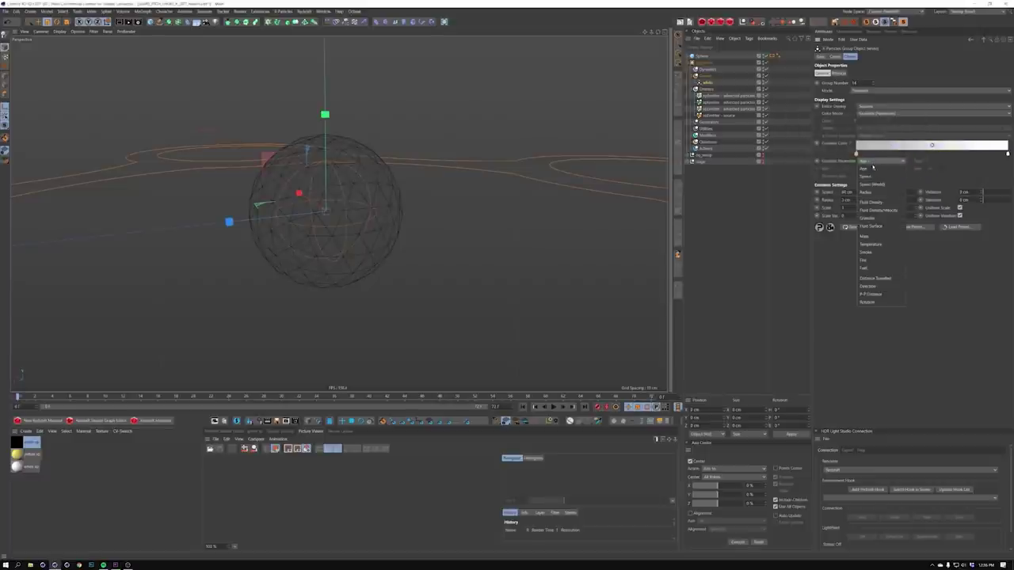
pyautogui.click(870, 193)
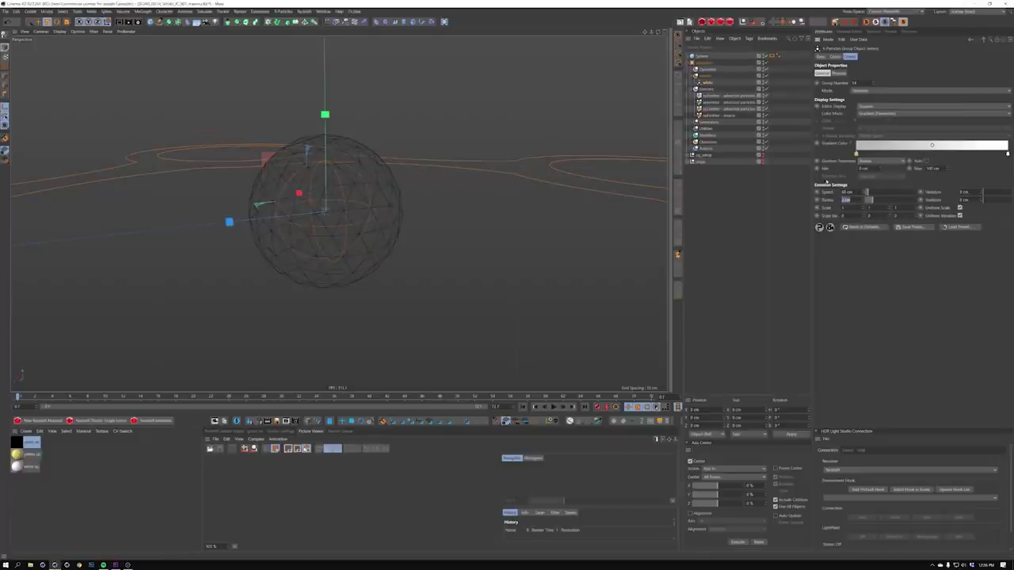
pyautogui.write('.25')
pyautogui.press('Tab')
pyautogui.write('.1')
pyautogui.press('Return')
pyautogui.click(926, 162)
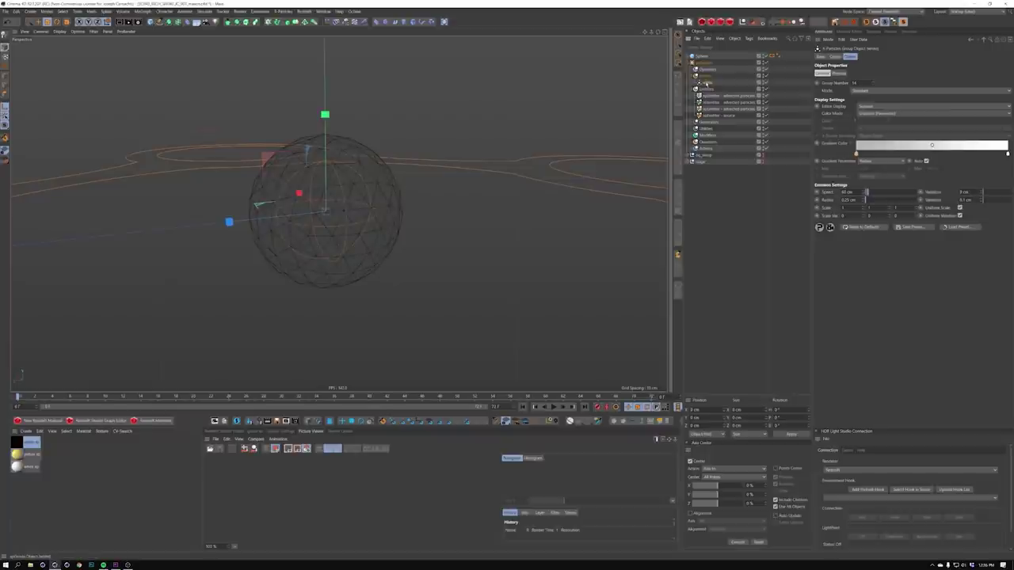
# Duplicate the white particle group twice and rename the copies green and yellow
pyautogui.keyDown('ctrl'); pyautogui.moveTo(707, 84); pyautogui.dragTo(710, 94); pyautogui.keyUp('ctrl')
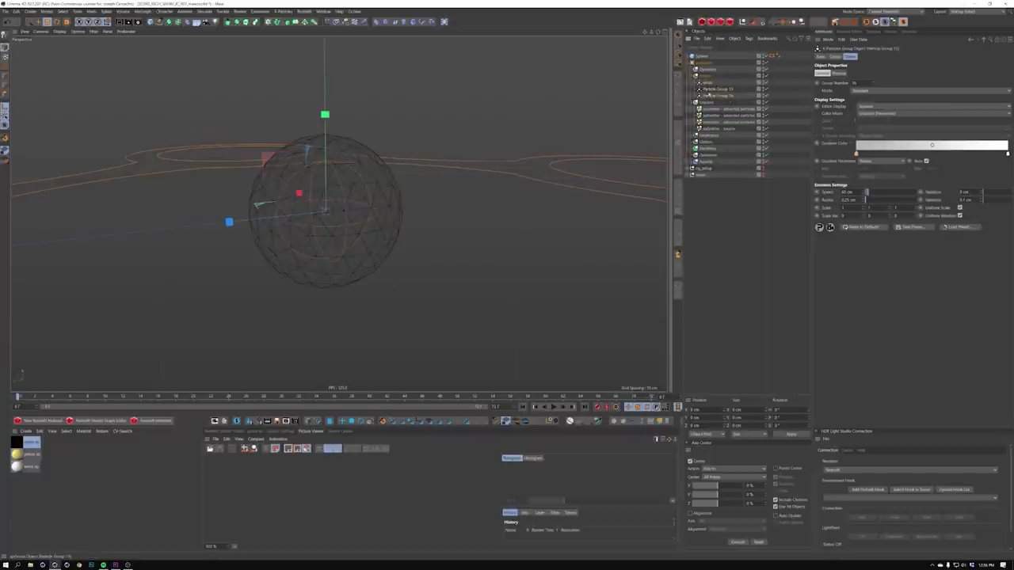
pyautogui.doubleClick(709, 89)
pyautogui.write('green')
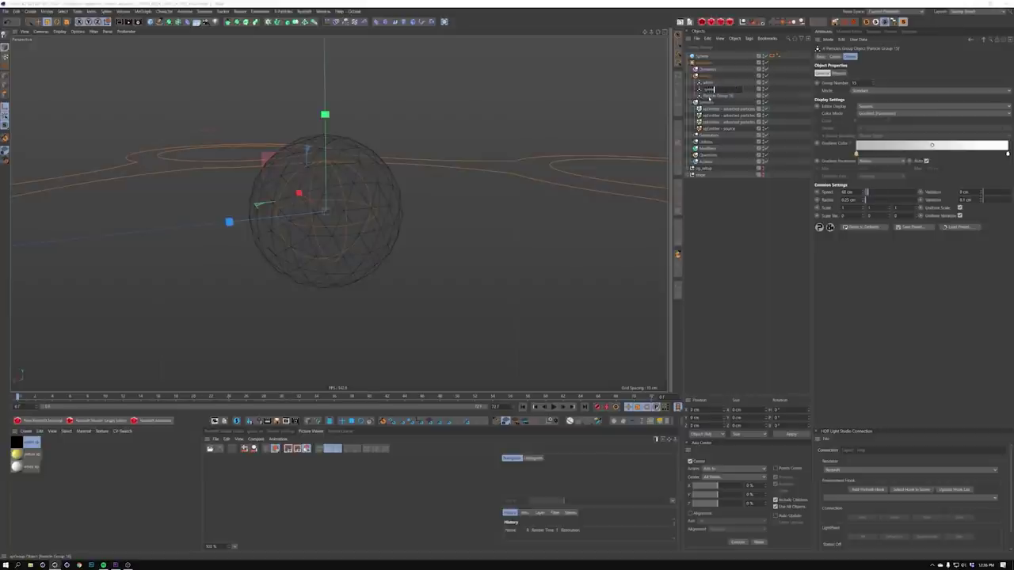
pyautogui.doubleClick(707, 95)
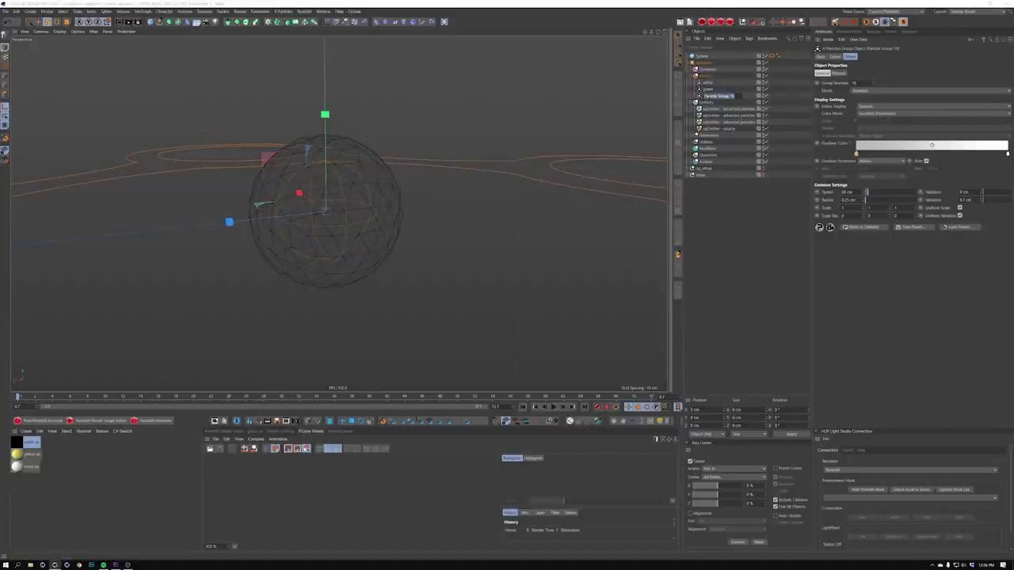
pyautogui.write('yellow')
# Recolor the green group's gradient to run from dark green to light green
pyautogui.click(710, 89)
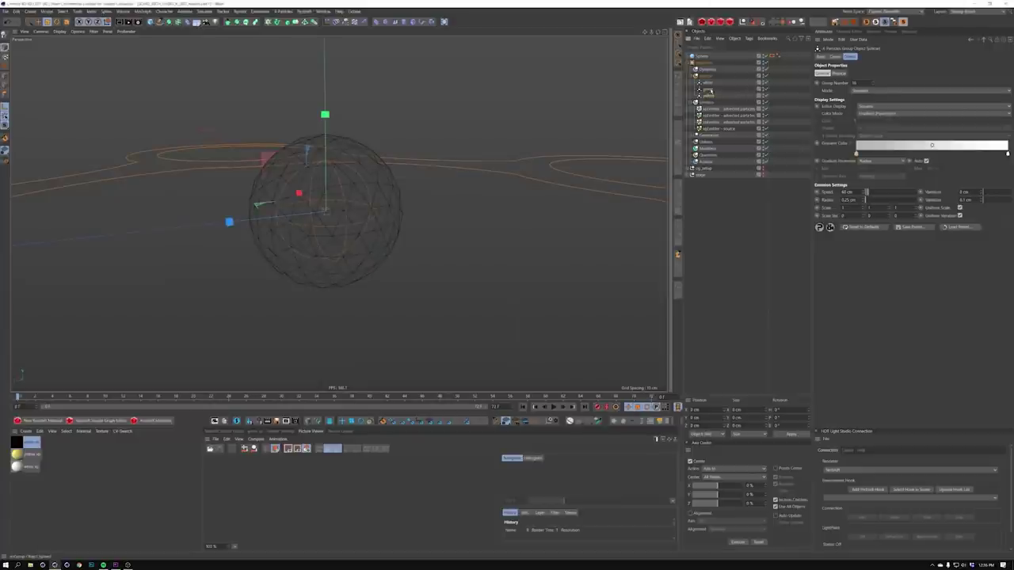
pyautogui.doubleClick(857, 155)
pyautogui.click(855, 162)
pyautogui.click(907, 170)
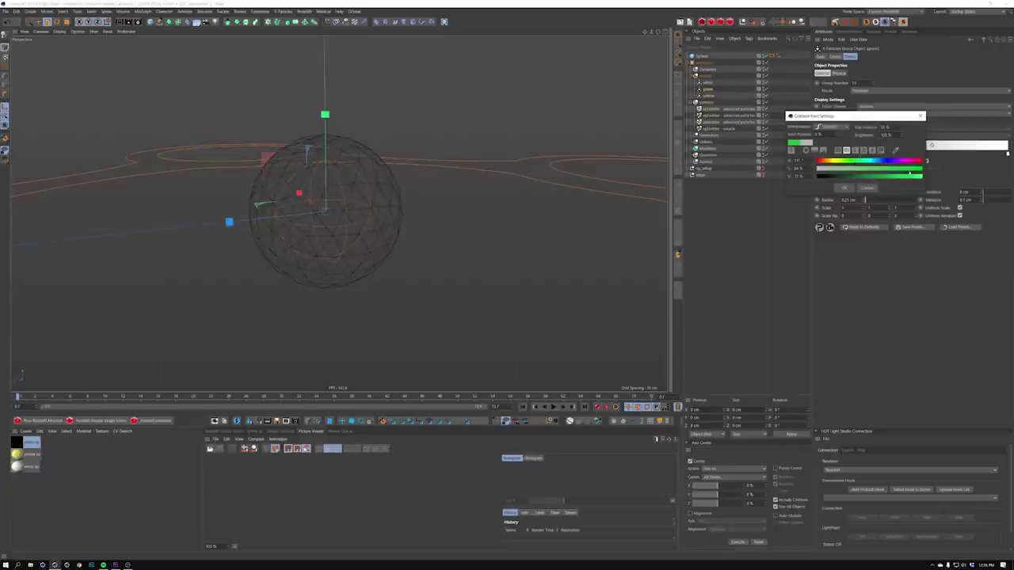
pyautogui.moveTo(892, 176); pyautogui.dragTo(868, 176)
pyautogui.click(844, 188)
pyautogui.doubleClick(1007, 155)
pyautogui.click(954, 166)
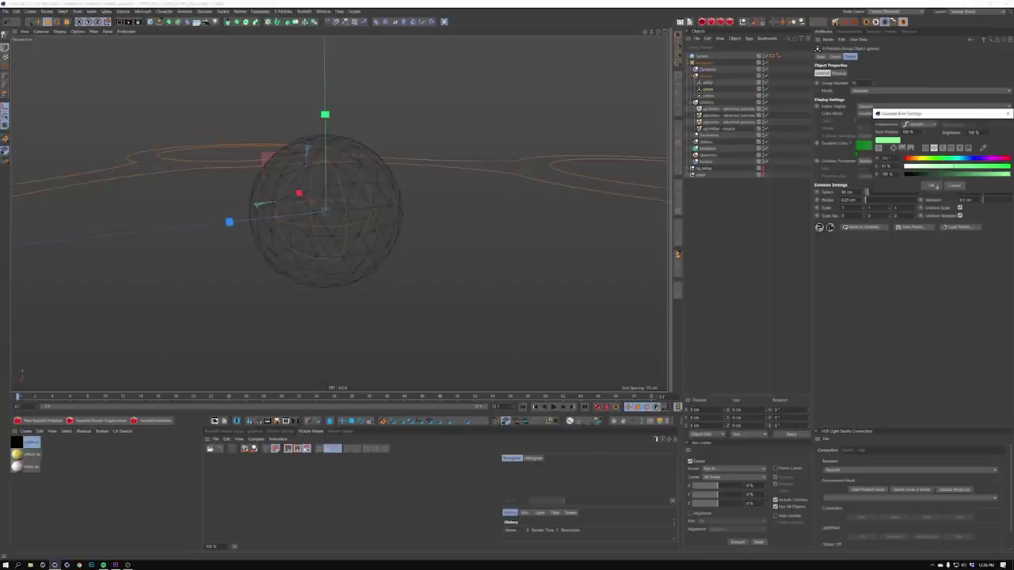
pyautogui.press('Return')
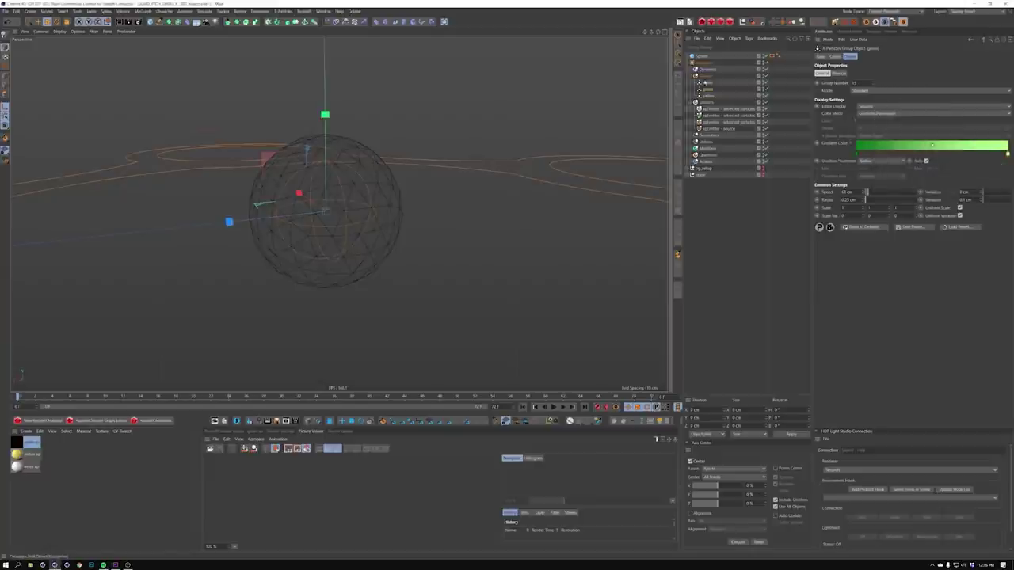
# Recolor the yellow group's gradient to run from golden yellow to light yellow
pyautogui.click(705, 95)
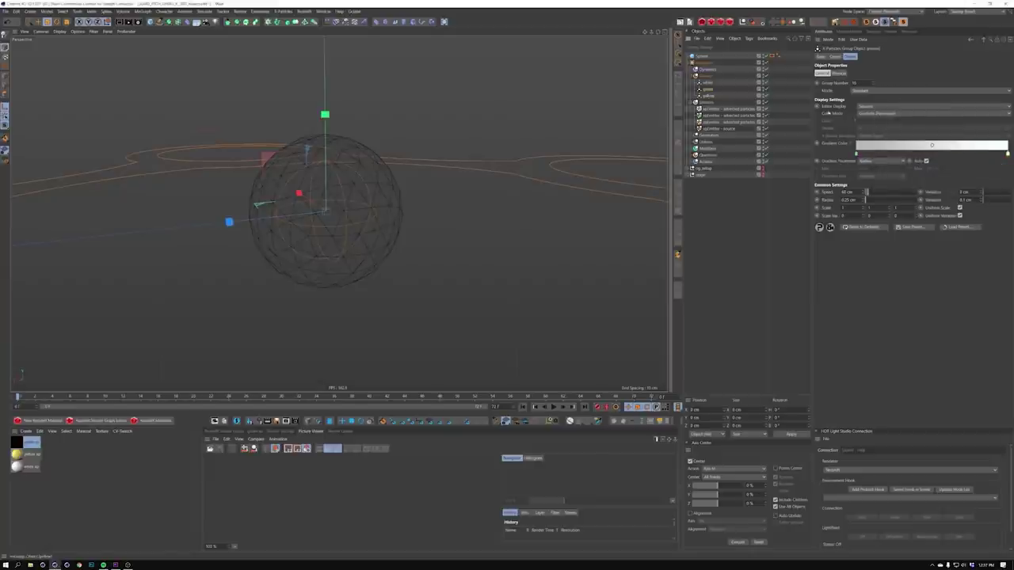
pyautogui.doubleClick(856, 154)
pyautogui.moveTo(853, 169); pyautogui.dragTo(929, 175)
pyautogui.click(846, 188)
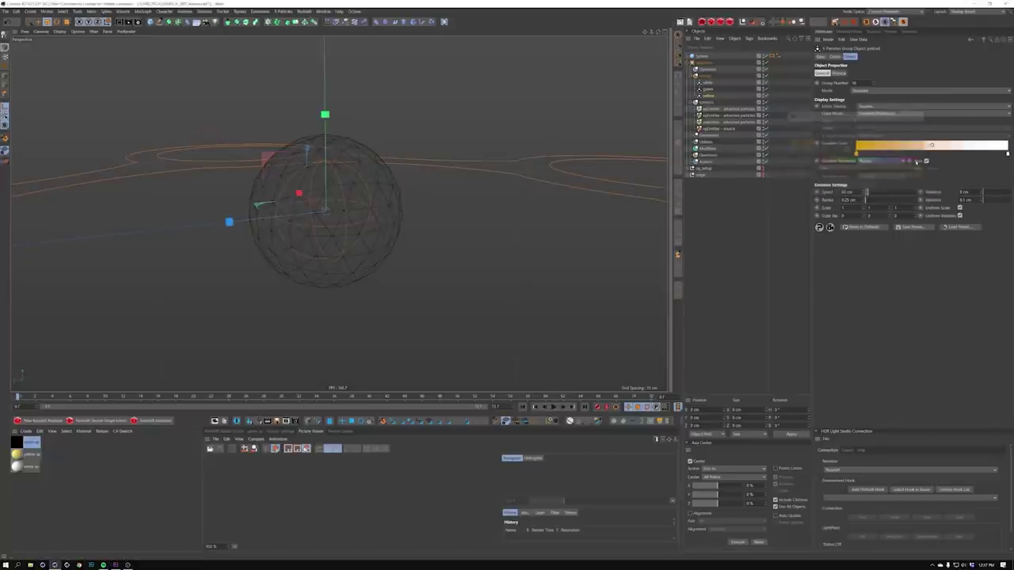
pyautogui.doubleClick(1007, 154)
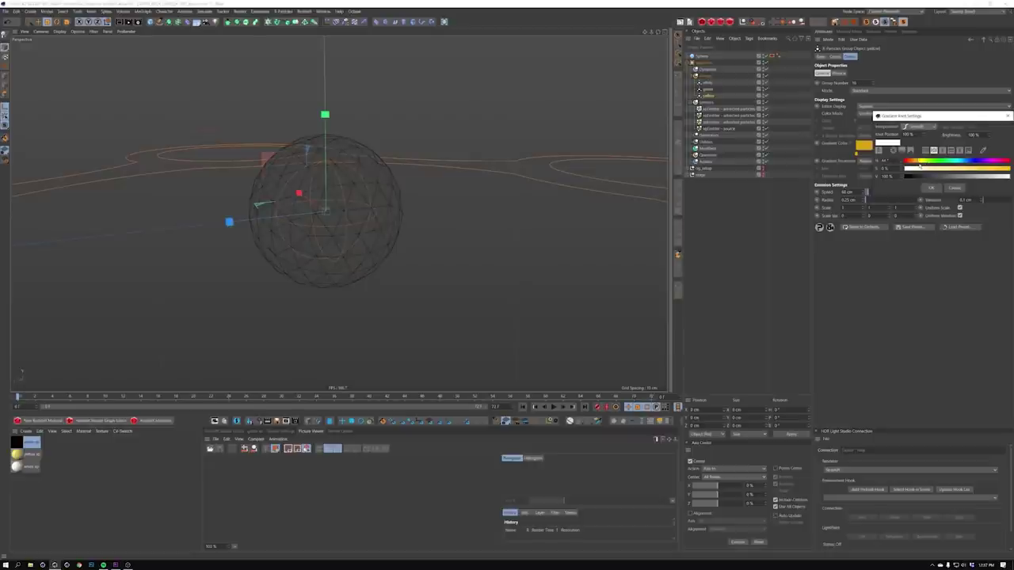
pyautogui.click(980, 169)
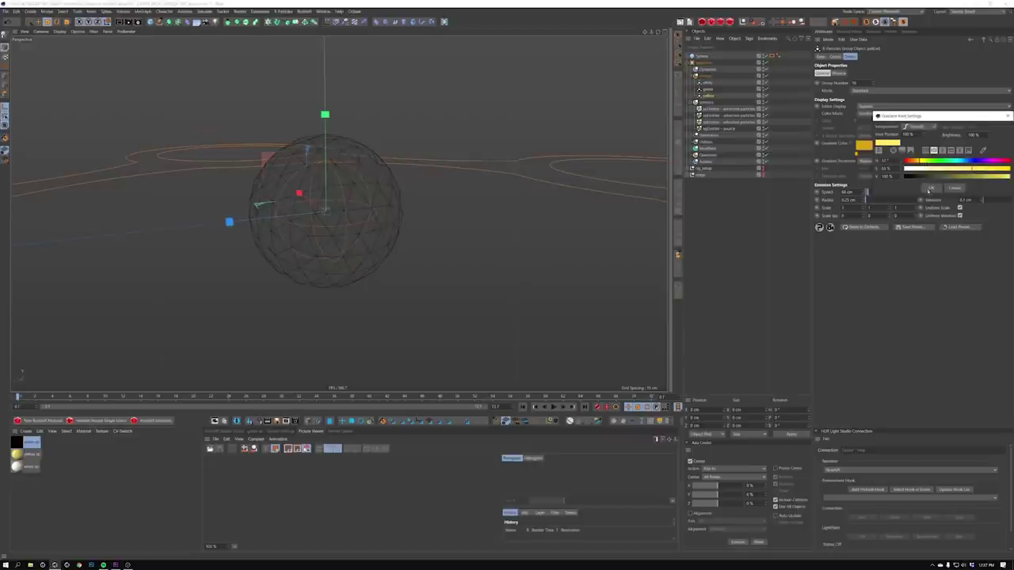
pyautogui.click(931, 187)
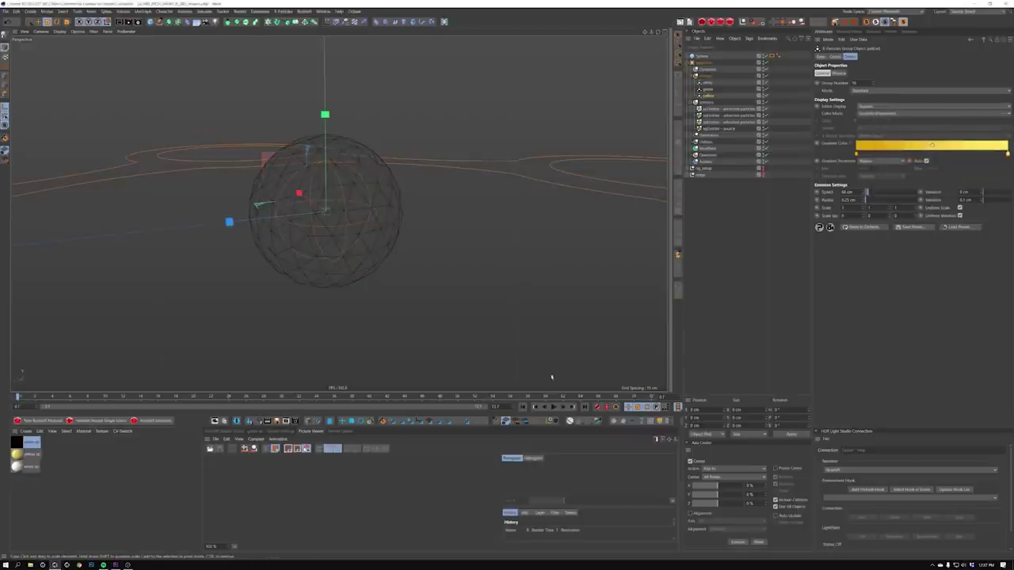
# Preview the particle simulation from the first frame and rewind it to the start
pyautogui.click(522, 407)
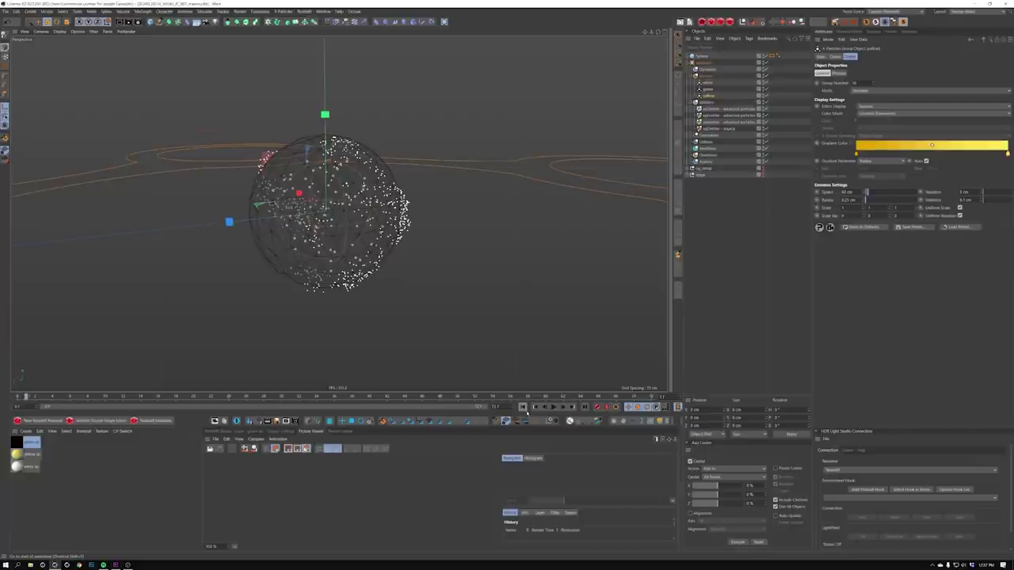
pyautogui.click(525, 409)
pyautogui.press('g')
pyautogui.press('f')
# Compare the object settings of the white, green and yellow particle groups
pyautogui.moveTo(715, 83); pyautogui.dragTo(709, 94)
pyautogui.click(707, 83)
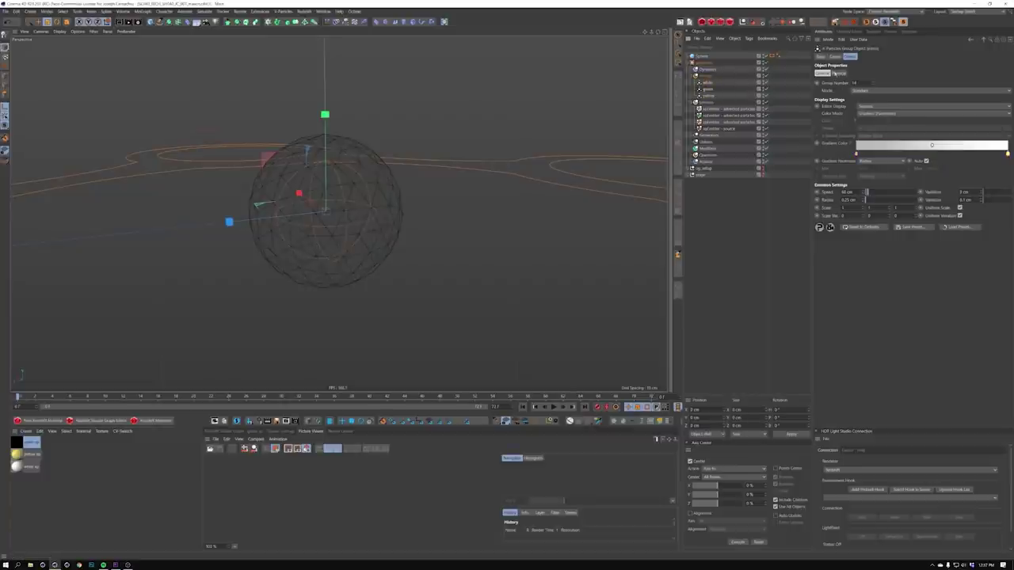
pyautogui.click(702, 88)
pyautogui.click(701, 95)
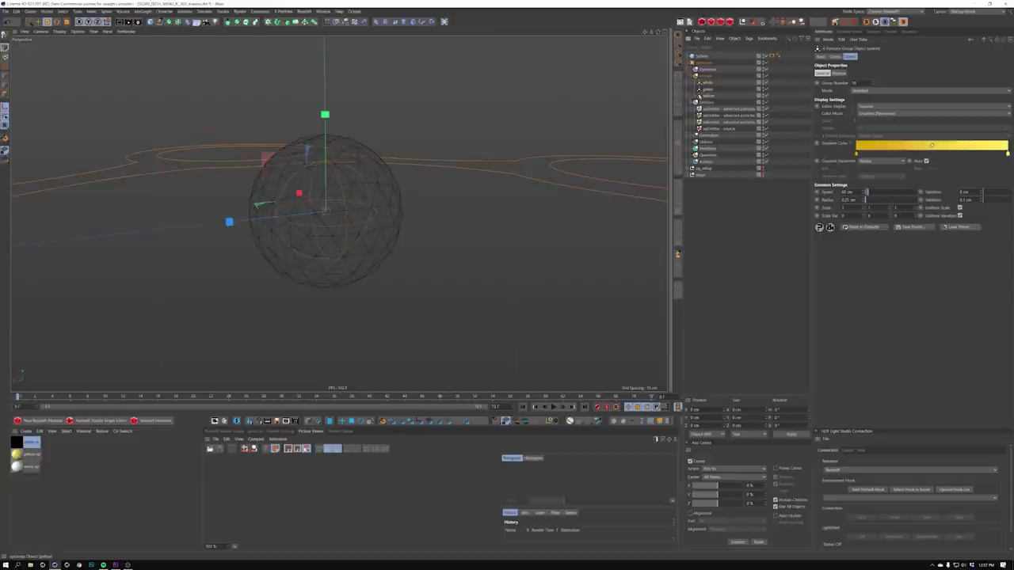
pyautogui.click(701, 83)
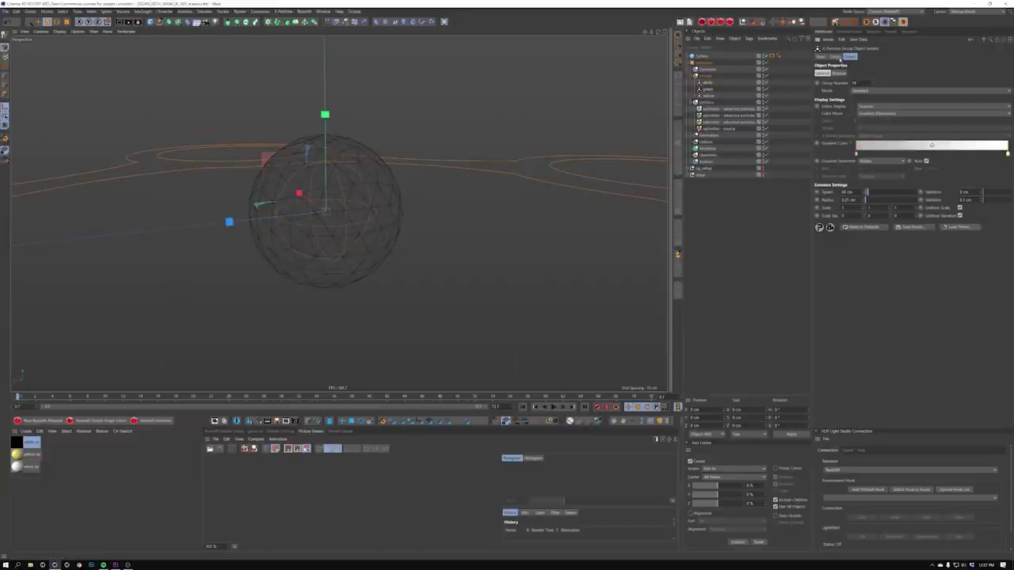
pyautogui.click(839, 73)
pyautogui.click(824, 72)
# Assign the green group to the second advected particle emitter and the yellow group to the third
pyautogui.click(720, 116)
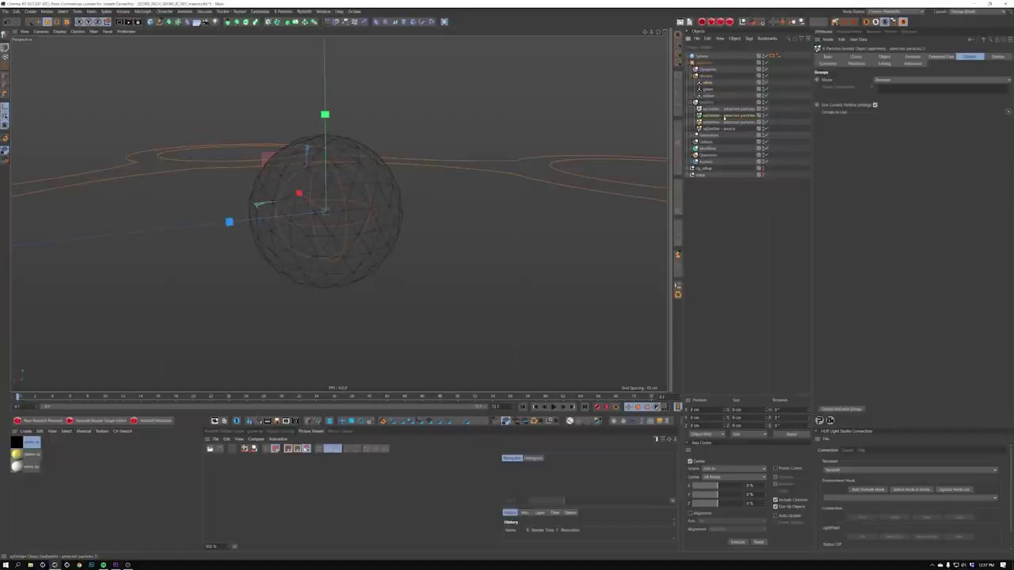
pyautogui.moveTo(708, 90); pyautogui.dragTo(918, 140)
pyautogui.click(714, 123)
pyautogui.moveTo(707, 97); pyautogui.dragTo(890, 139)
# Check the white group's settings and the group assigned to the first advected particle emitter
pyautogui.click(705, 83)
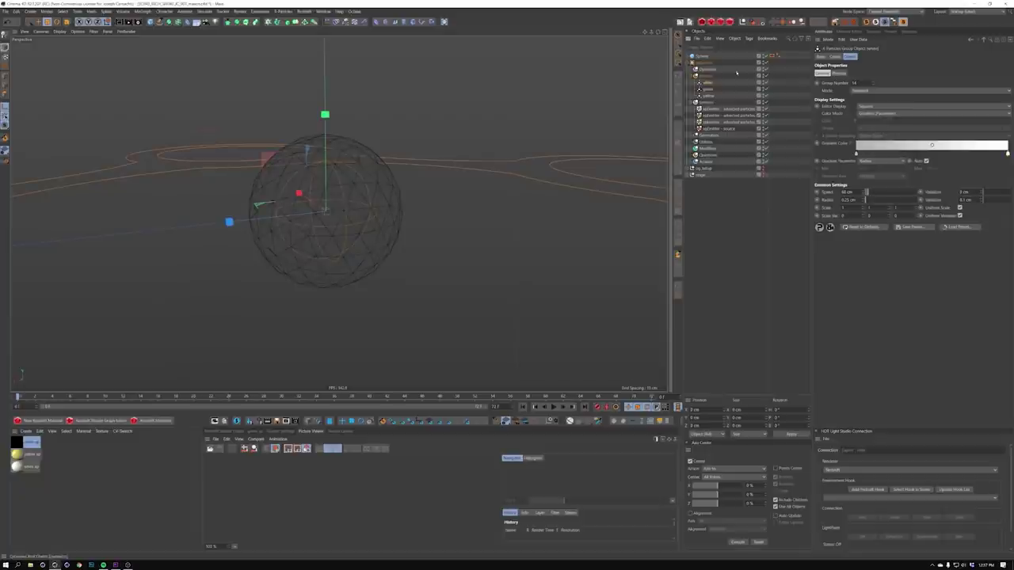
pyautogui.click(822, 57)
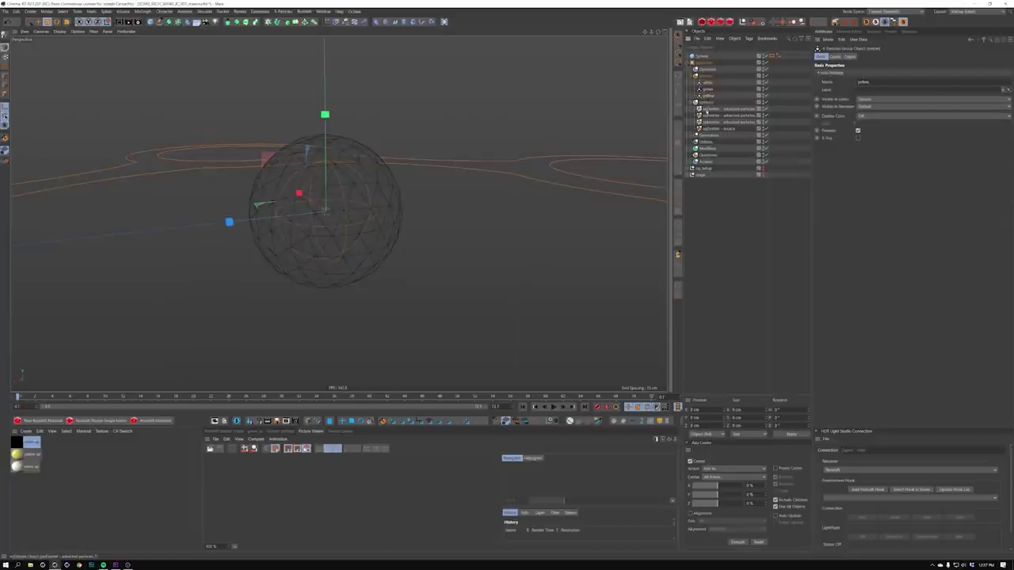
pyautogui.click(716, 109)
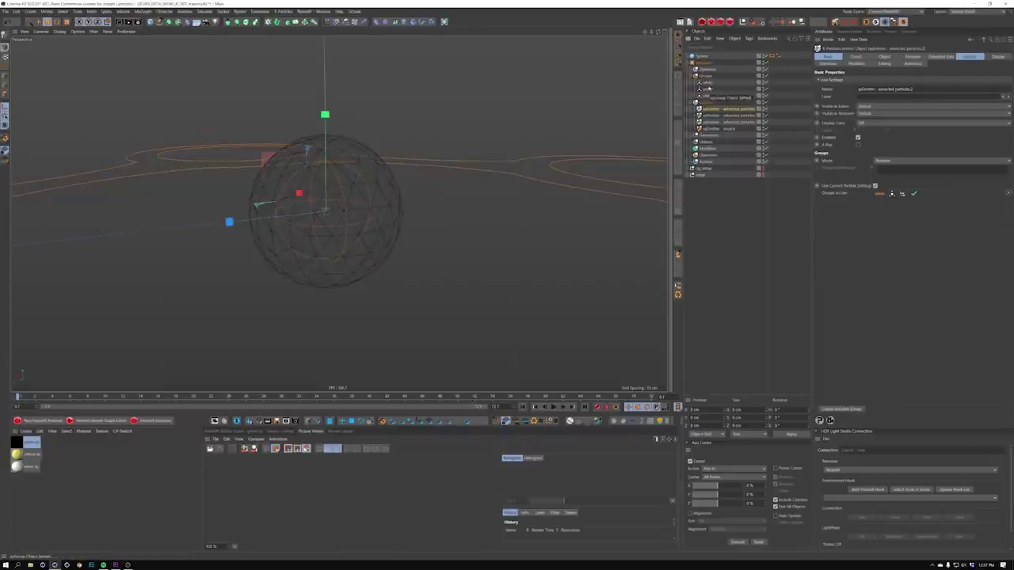
pyautogui.click(708, 83)
pyautogui.click(851, 57)
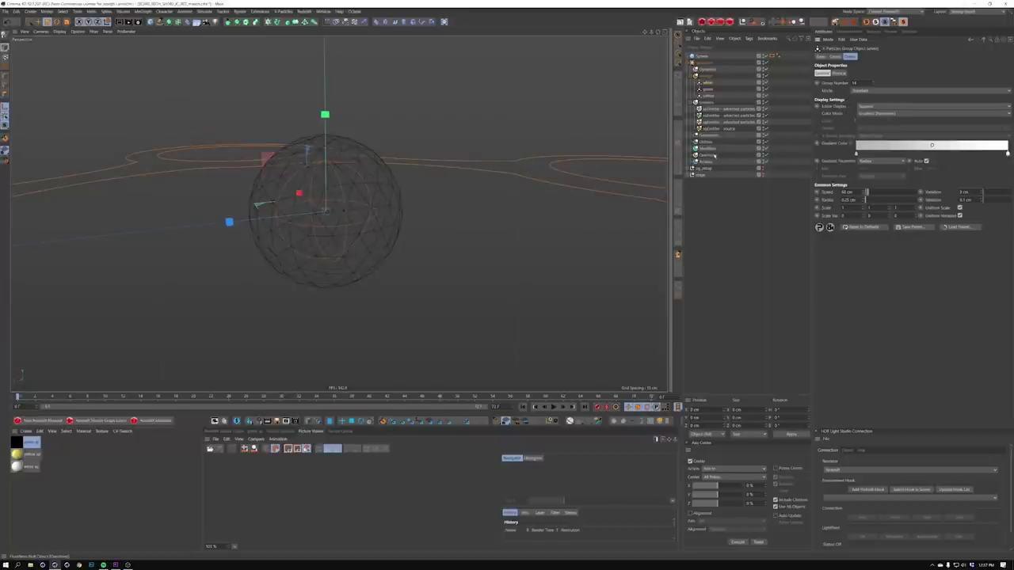
# Replay the simulation around the sphere to examine the particle colors, and return to the first frame
pyautogui.click(523, 407)
pyautogui.press('F8')
pyautogui.keyDown('alt'); pyautogui.moveTo(389, 232); pyautogui.dragTo(349, 237); pyautogui.keyUp('alt')
pyautogui.press('g')
pyautogui.hotkey('shift', 'f')
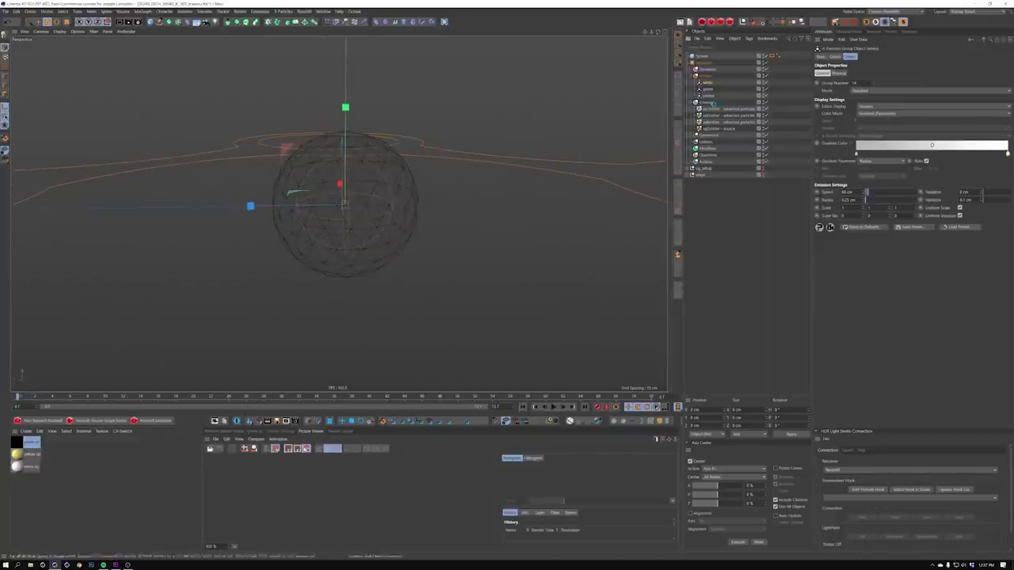
# Verify the group assigned to each advected particle emitter and preview the emission once more
pyautogui.click(718, 122)
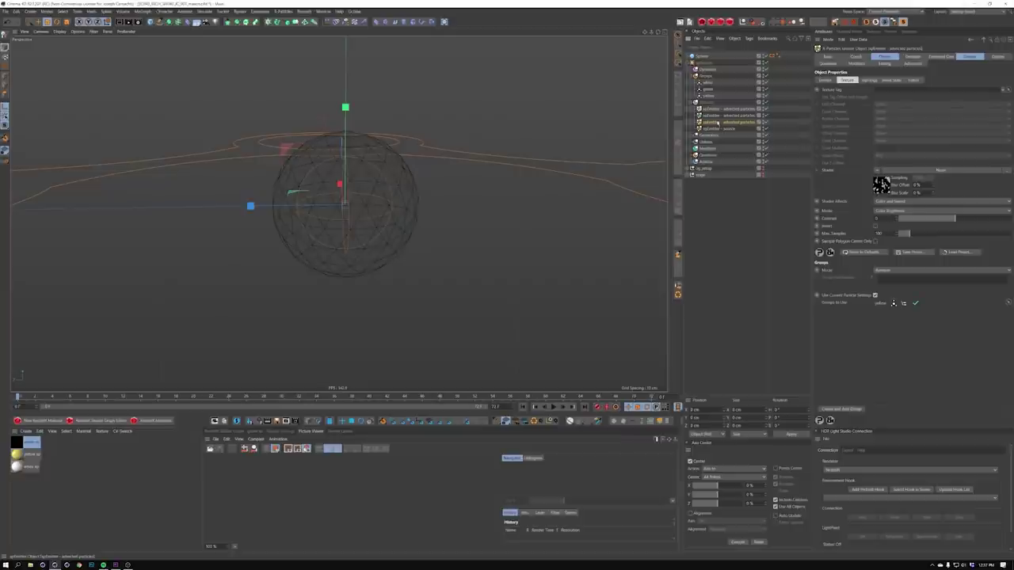
pyautogui.click(968, 57)
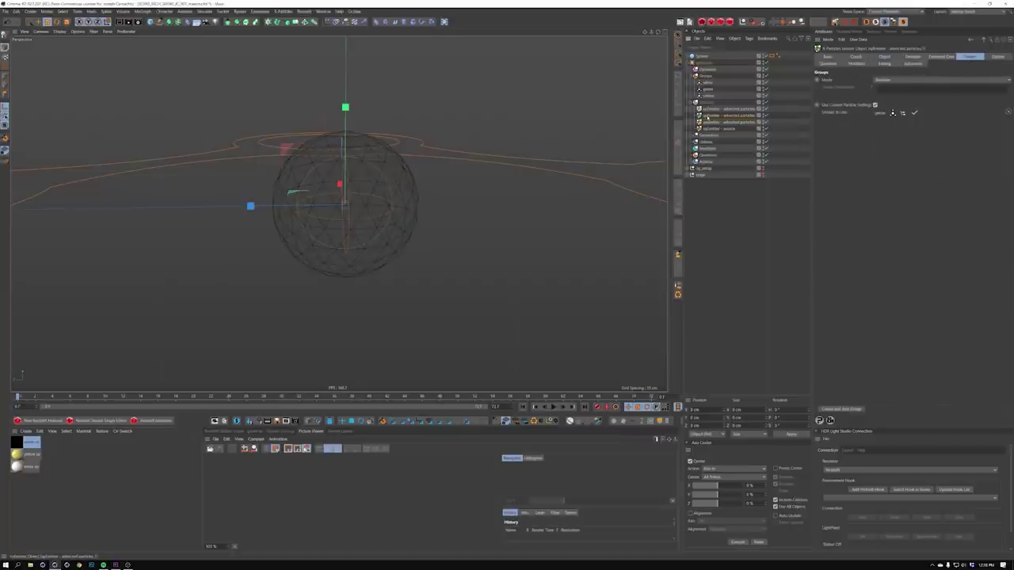
pyautogui.click(706, 110)
pyautogui.press('F8')
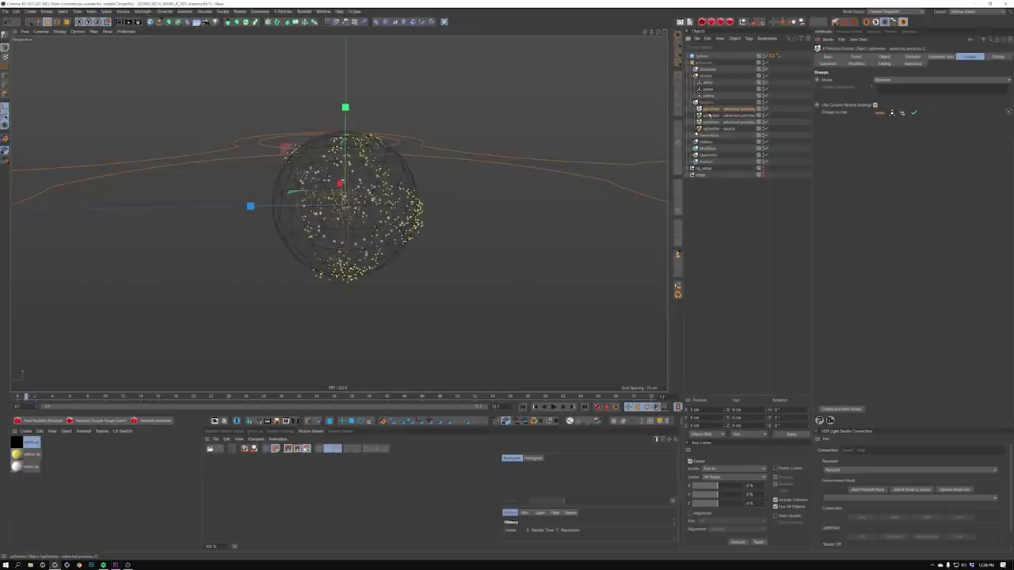
pyautogui.hotkey('shift', 'f')
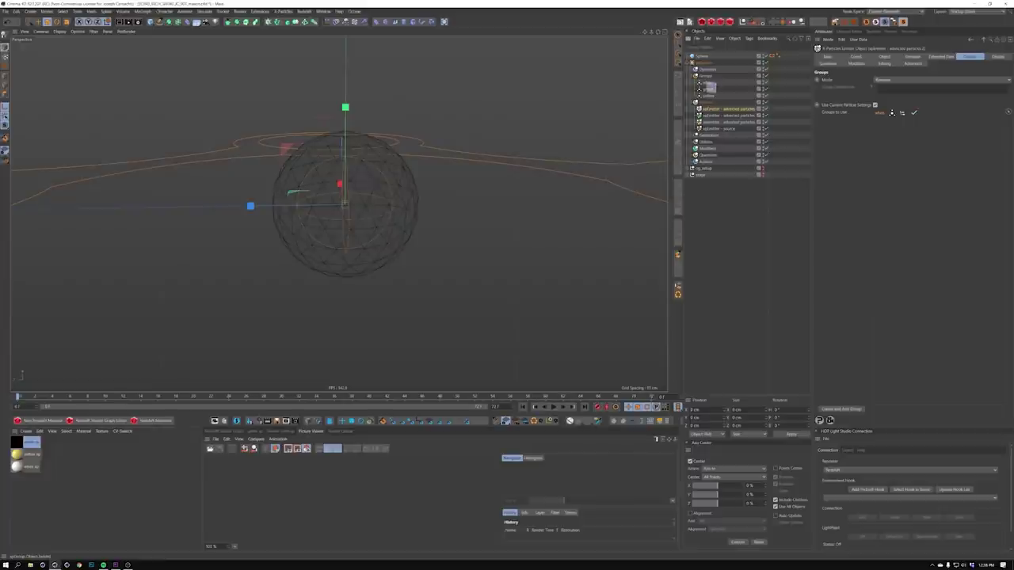
# Set the group numbers of the white, green and yellow groups to 1, 2 and 3
pyautogui.click(708, 89)
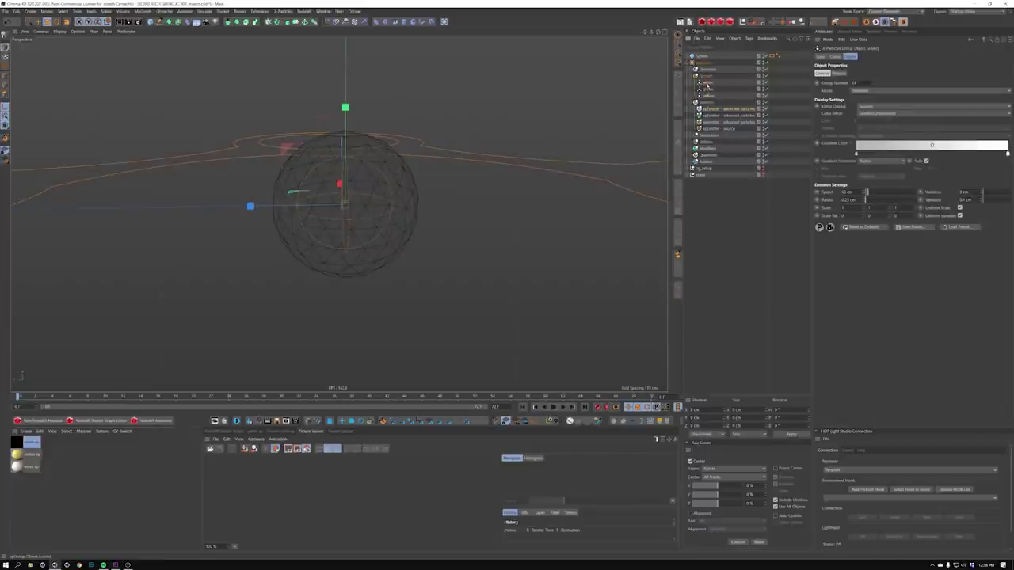
pyautogui.click(711, 90)
pyautogui.click(709, 96)
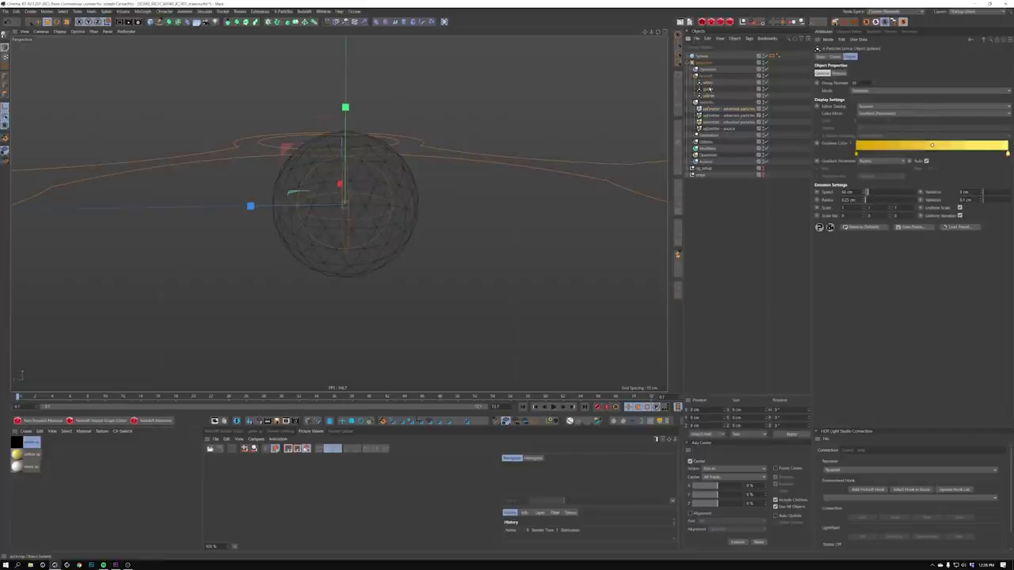
pyautogui.click(710, 83)
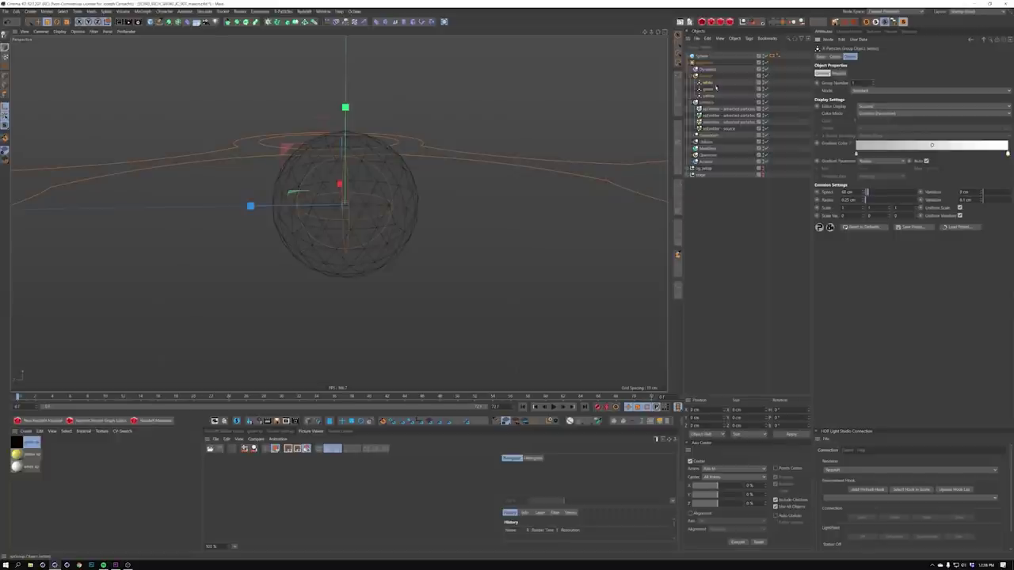
pyautogui.click(710, 90)
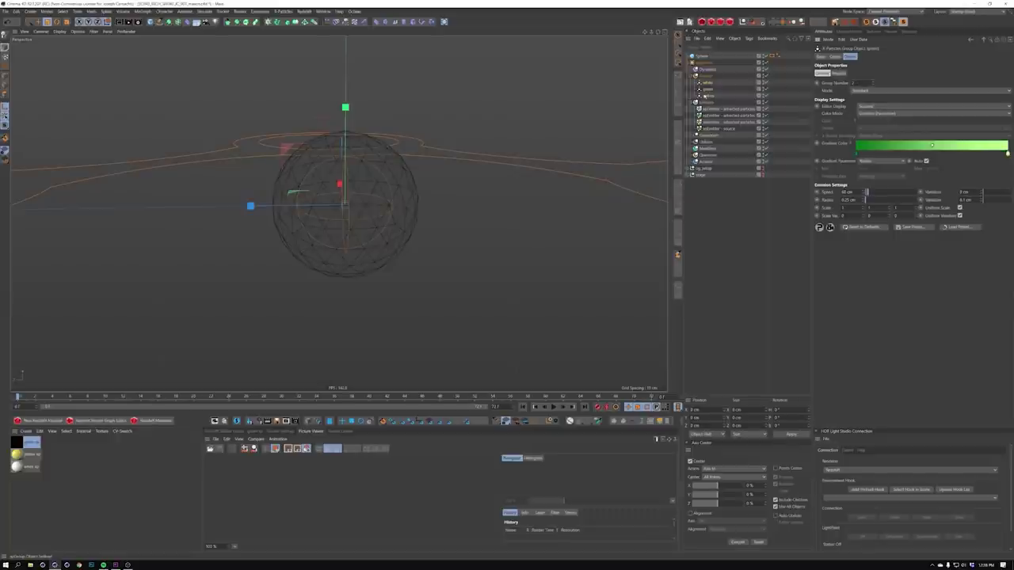
pyautogui.click(707, 96)
pyautogui.doubleClick(854, 84)
pyautogui.write('3')
# Preview the first frames of the emission and recheck the green and white group settings
pyautogui.click(522, 407)
pyautogui.click(564, 407)
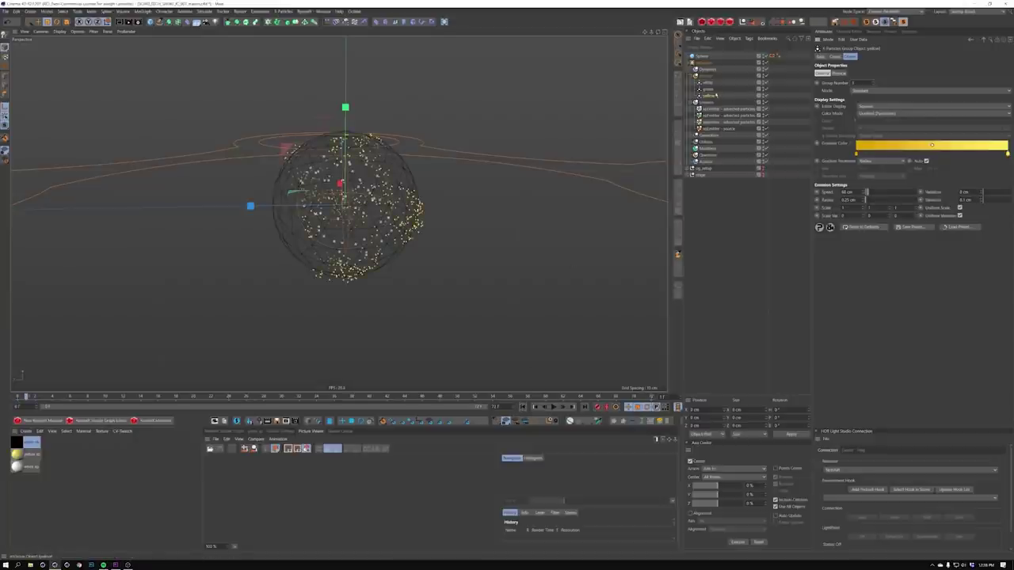
pyautogui.click(709, 90)
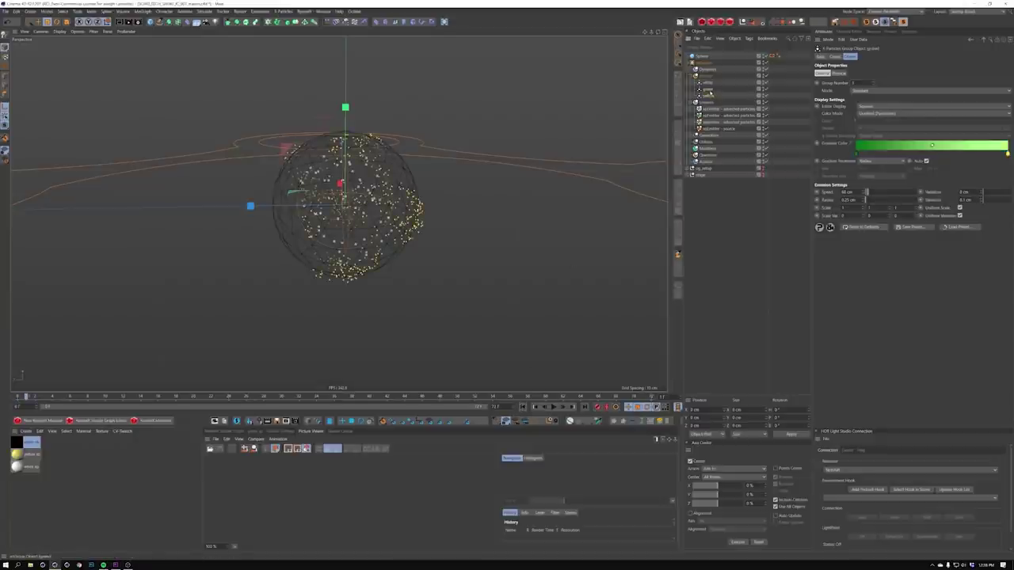
pyautogui.click(707, 84)
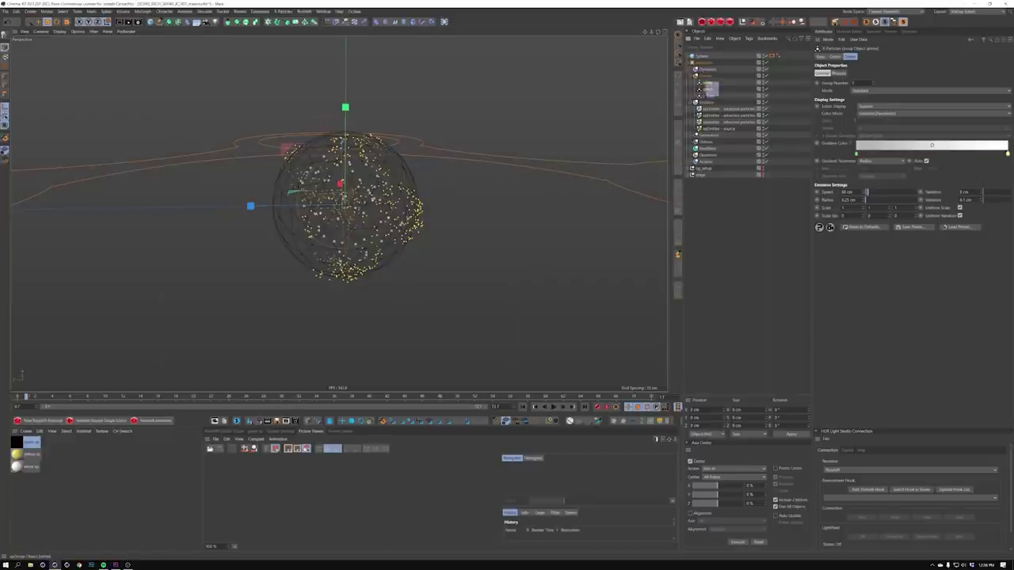
# Give the noise shaders of the three advected particle emitters different seed values
pyautogui.click(715, 123)
pyautogui.keyDown('shift'); pyautogui.click(717, 108); pyautogui.keyUp('shift')
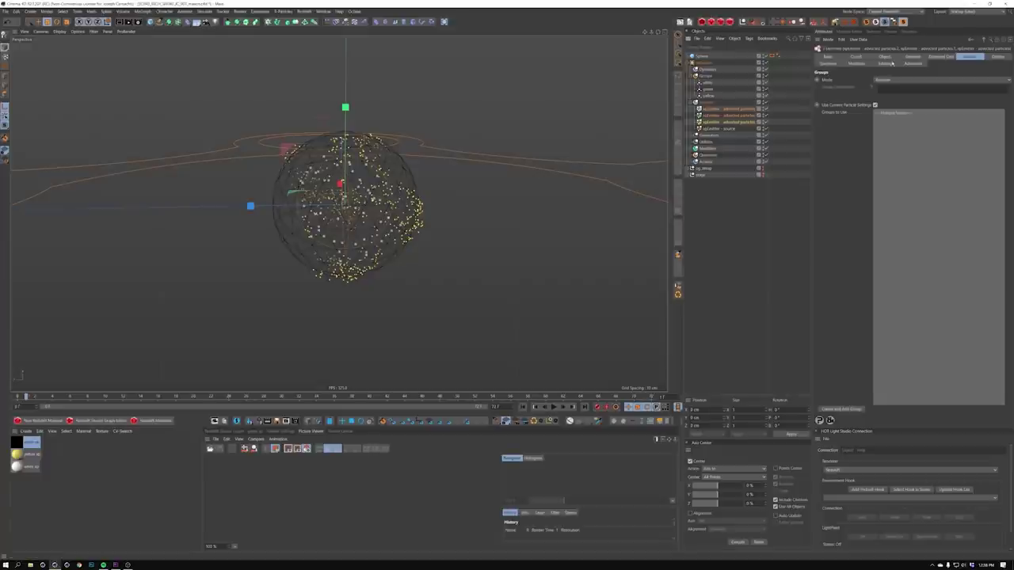
pyautogui.click(905, 60)
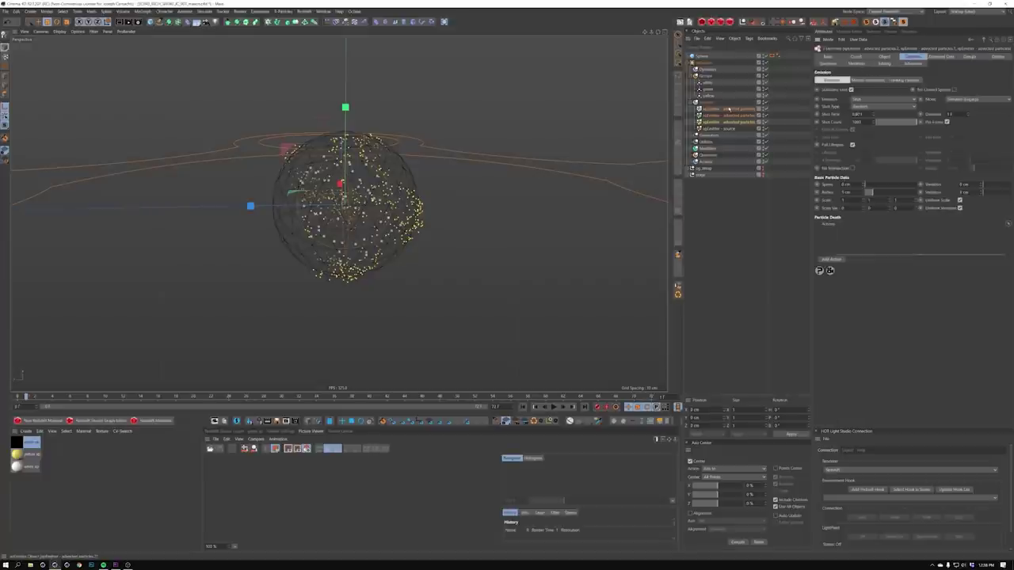
pyautogui.click(728, 108)
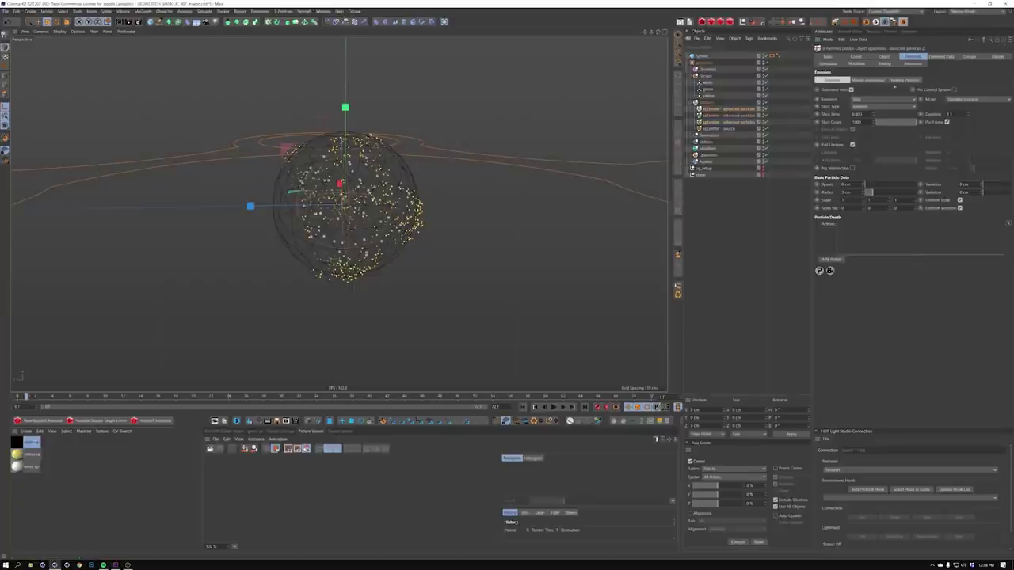
pyautogui.click(886, 58)
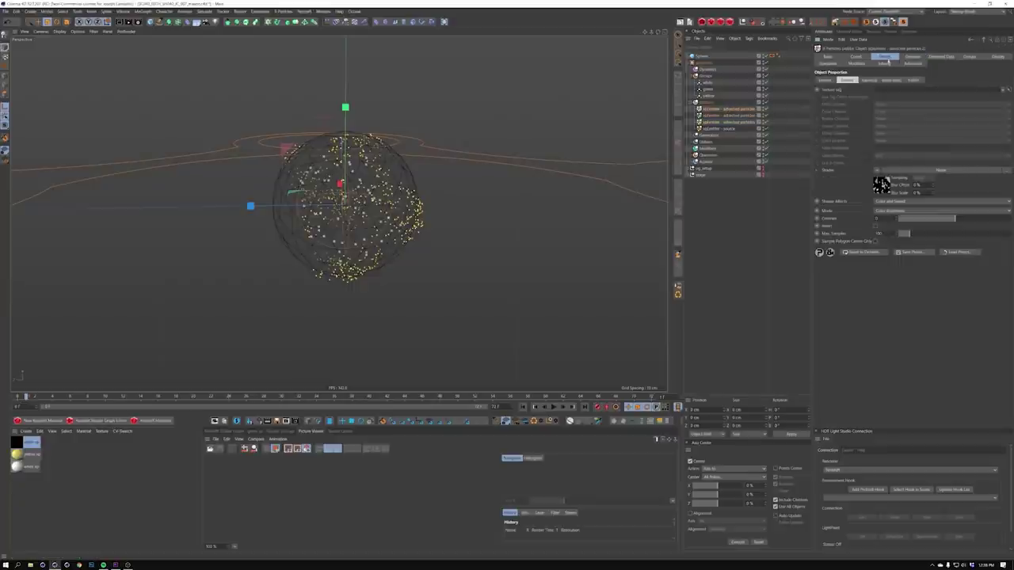
pyautogui.click(881, 183)
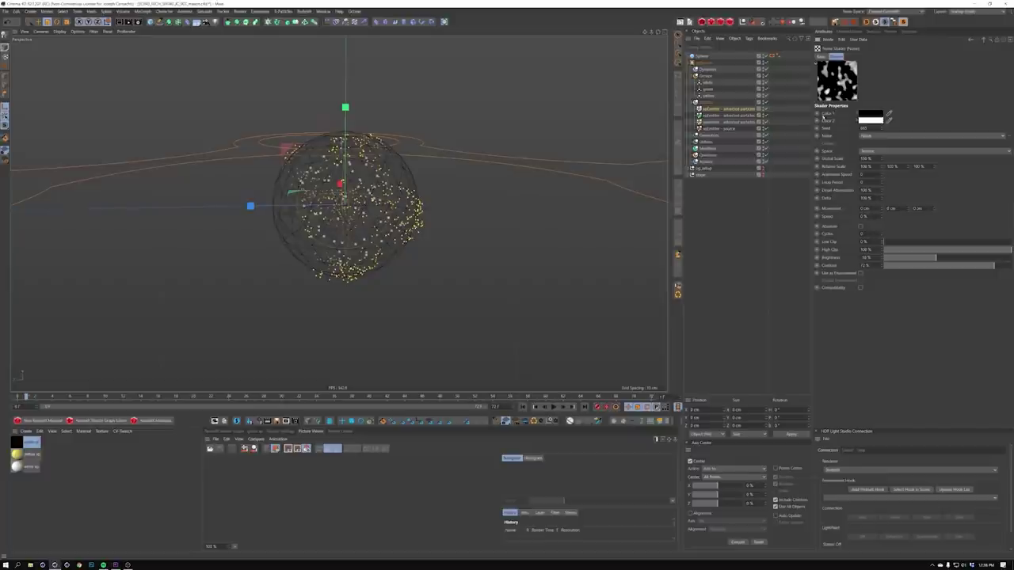
pyautogui.keyDown('shift'); pyautogui.click(729, 122); pyautogui.keyUp('shift')
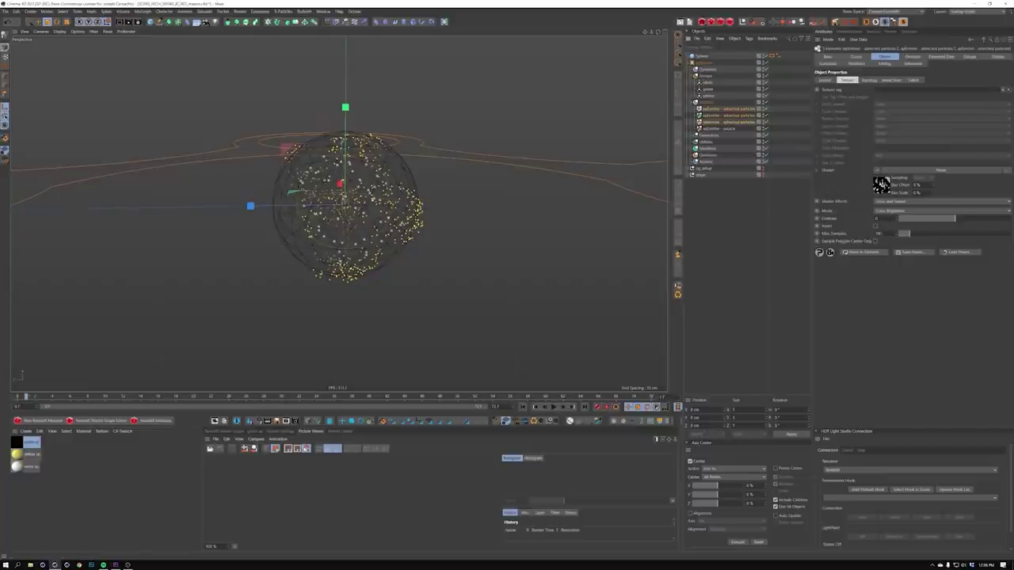
pyautogui.click(881, 184)
pyautogui.doubleClick(864, 129)
pyautogui.write('56654')
pyautogui.press('Tab')
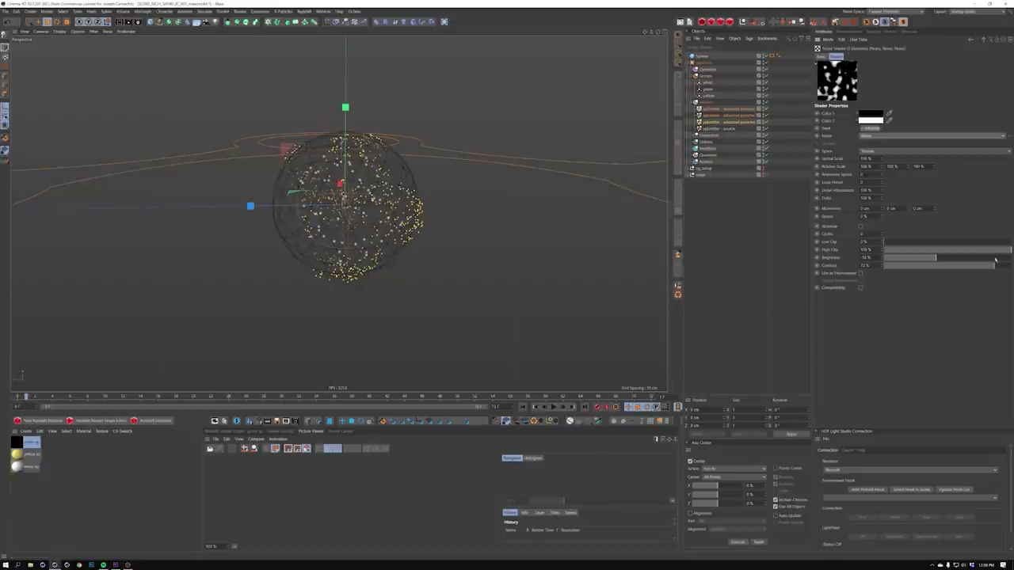
pyautogui.click(712, 336)
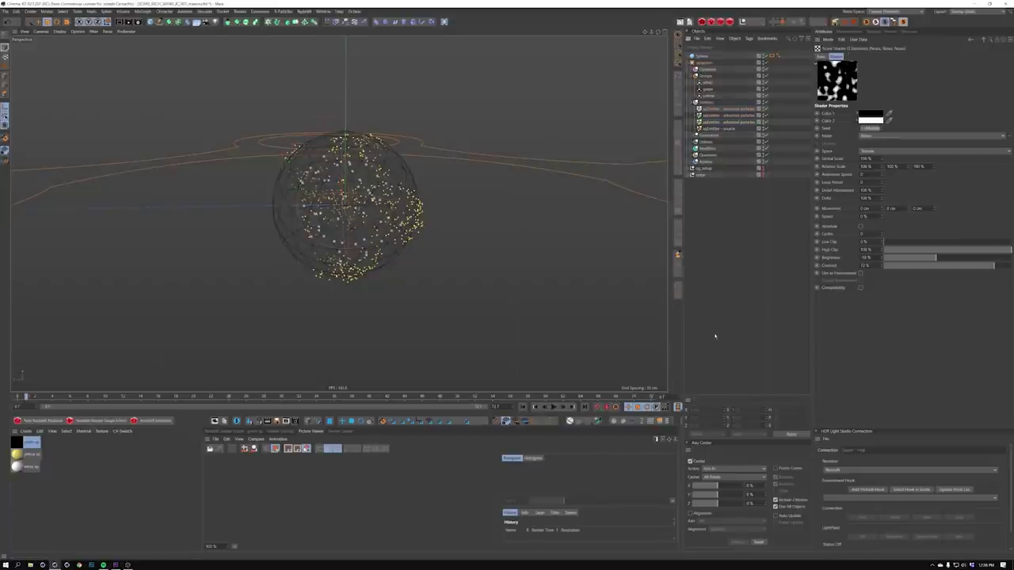
# Play the simulation from the start and examine the mix of white, green and yellow particles around the sphere
pyautogui.keyDown('alt'); pyautogui.moveTo(505, 182); pyautogui.dragTo(351, 216); pyautogui.keyUp('alt')
pyautogui.keyDown('alt'); pyautogui.moveTo(351, 215); pyautogui.dragTo(416, 317, button='right'); pyautogui.keyUp('alt')
pyautogui.keyDown('alt'); pyautogui.moveTo(416, 316); pyautogui.dragTo(402, 282); pyautogui.keyUp('alt')
pyautogui.click(523, 406)
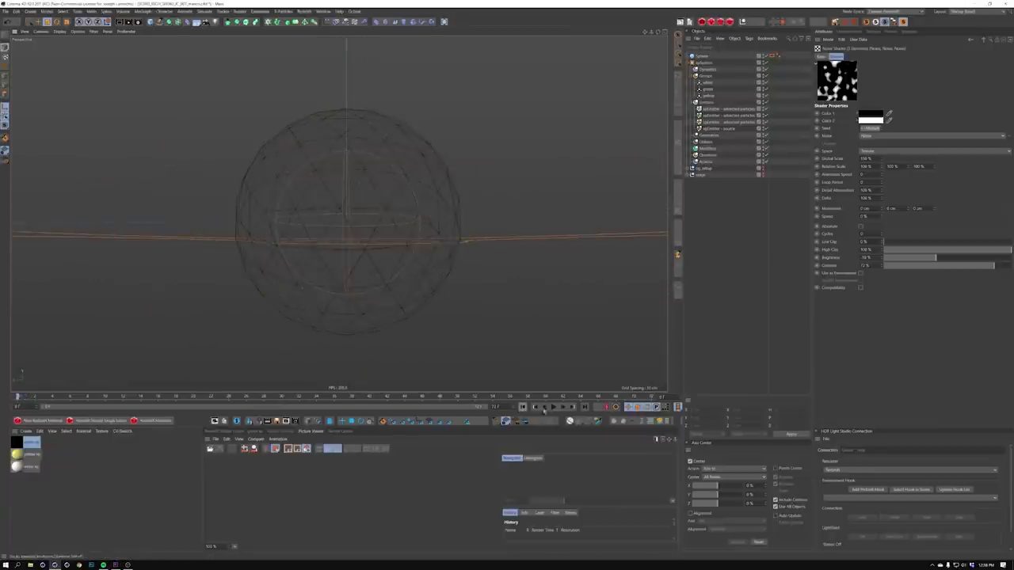
pyautogui.click(553, 407)
pyautogui.click(554, 407)
pyautogui.keyDown('alt'); pyautogui.moveTo(405, 222); pyautogui.dragTo(299, 256, button='right'); pyautogui.keyUp('alt')
pyautogui.keyDown('alt'); pyautogui.moveTo(299, 257); pyautogui.dragTo(282, 241); pyautogui.keyUp('alt')
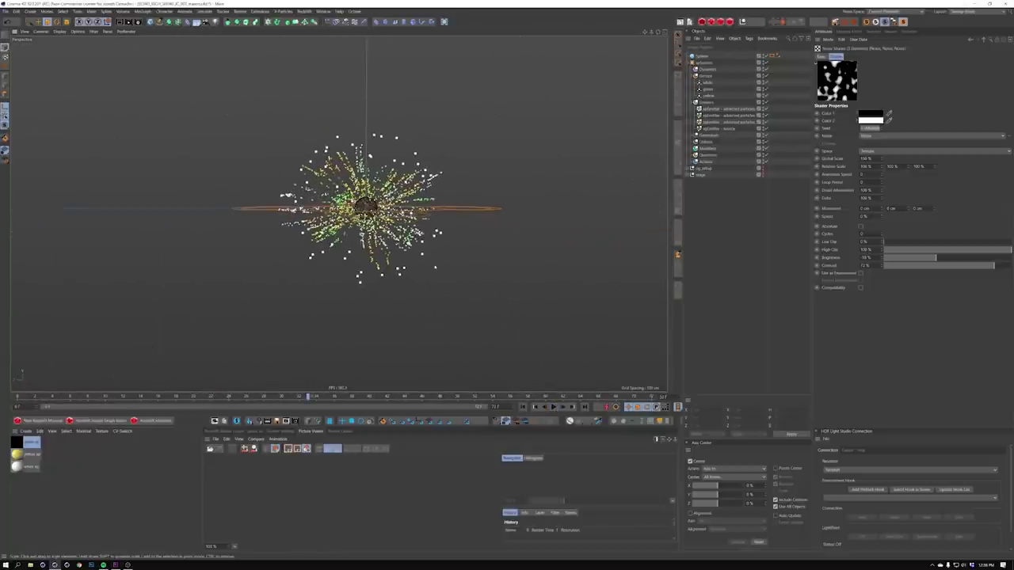
# Hide the source emitter and replay the simulation from the first frame
pyautogui.click(523, 407)
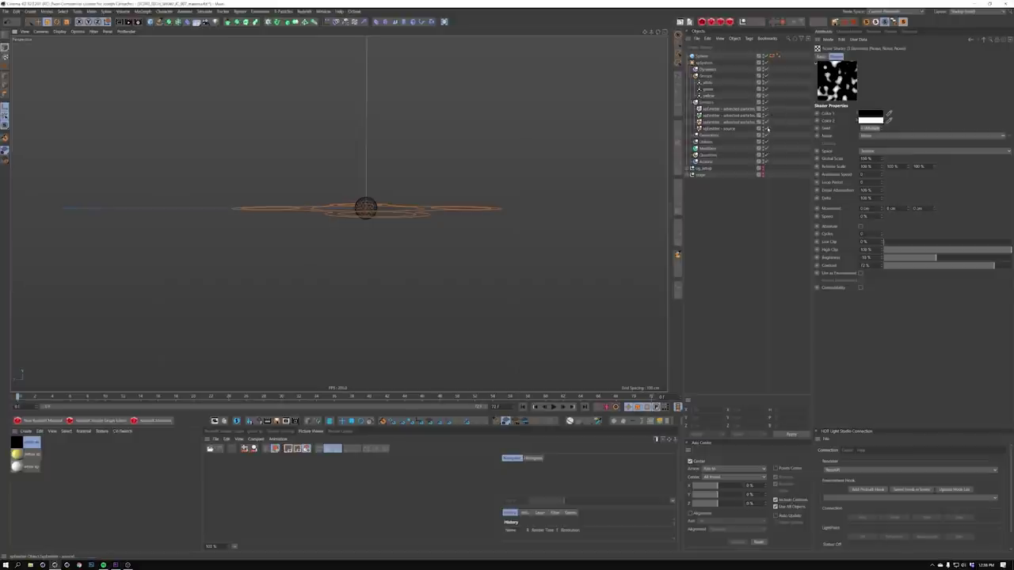
pyautogui.click(553, 406)
pyautogui.click(553, 407)
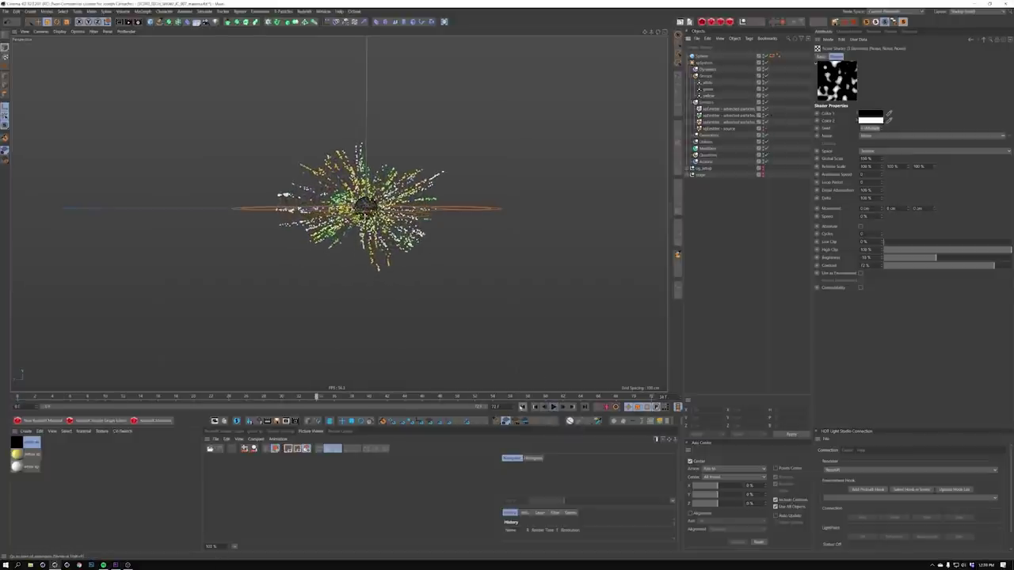
pyautogui.click(523, 407)
# Set the emission speed of the white, green and yellow particle groups to 0 cm and replay the simulation around the sphere
pyautogui.click(742, 121)
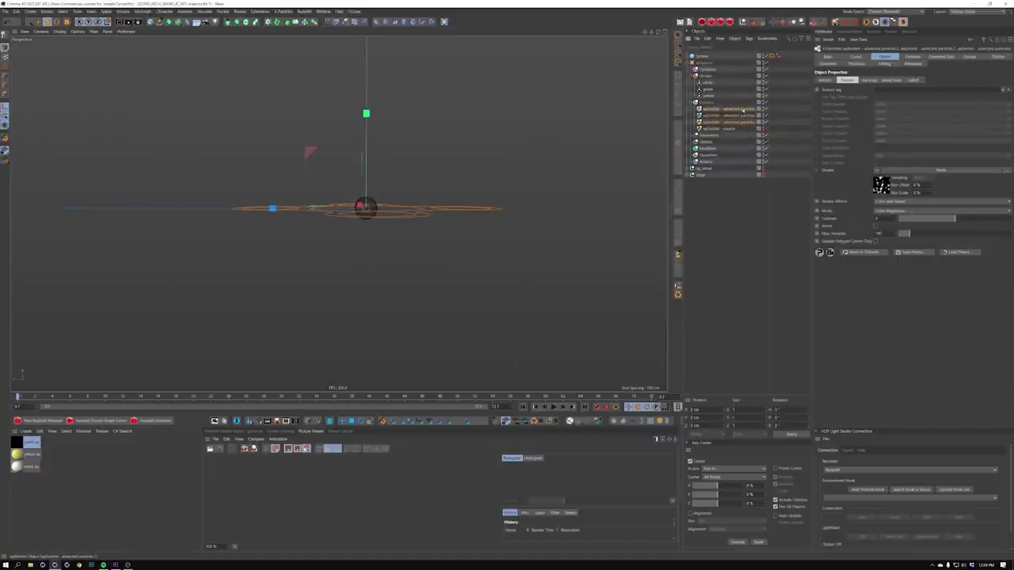
pyautogui.moveTo(719, 82); pyautogui.dragTo(704, 96)
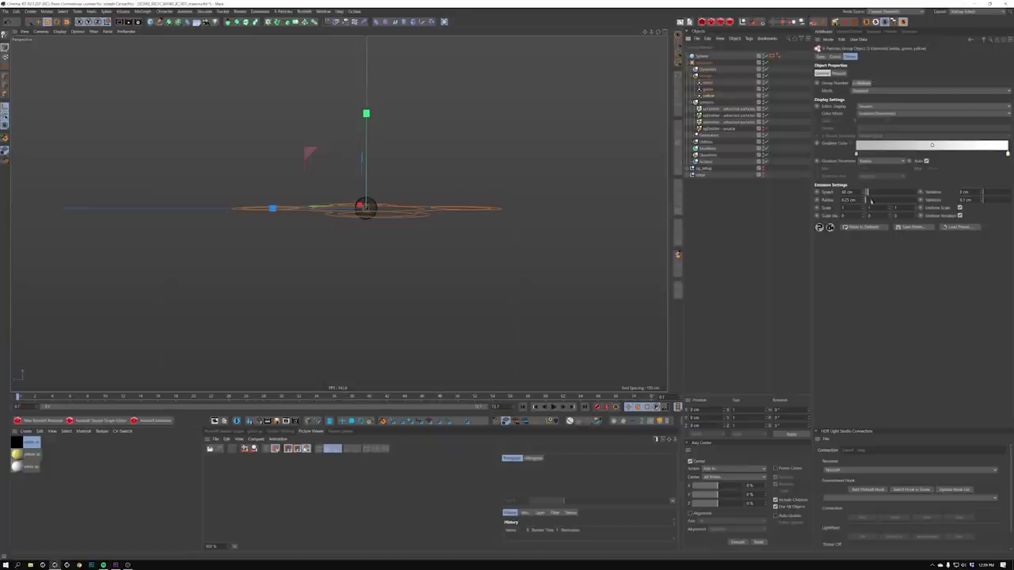
pyautogui.moveTo(866, 194); pyautogui.dragTo(863, 194)
pyautogui.click(553, 407)
pyautogui.keyDown('alt'); pyautogui.moveTo(406, 180); pyautogui.dragTo(459, 178, button='right'); pyautogui.keyUp('alt')
pyautogui.keyDown('alt'); pyautogui.moveTo(379, 212); pyautogui.dragTo(393, 230); pyautogui.keyUp('alt')
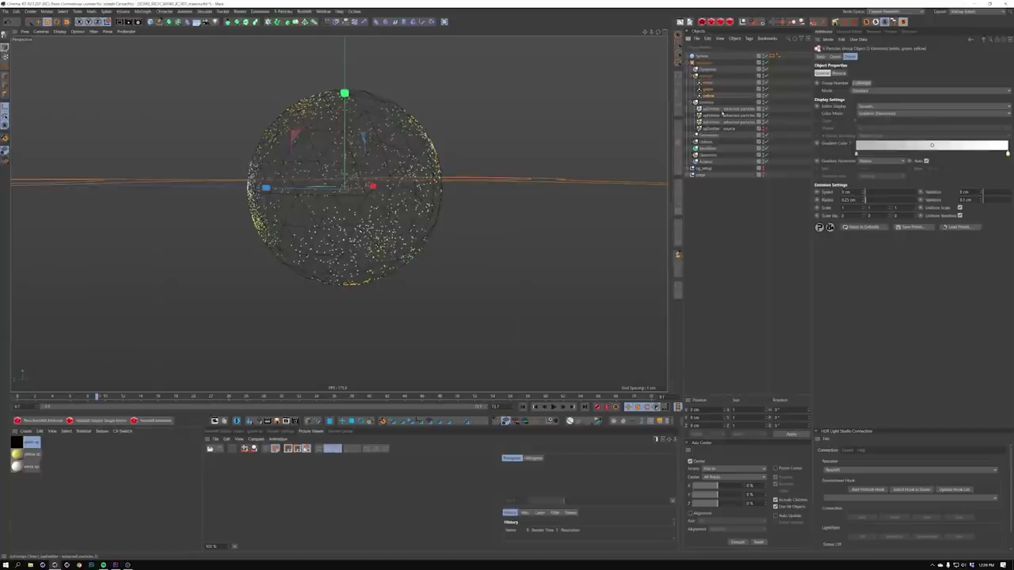
# Set the display size factor of the three advected particle emitters to 200% and replay the emission
pyautogui.moveTo(743, 102); pyautogui.dragTo(731, 122)
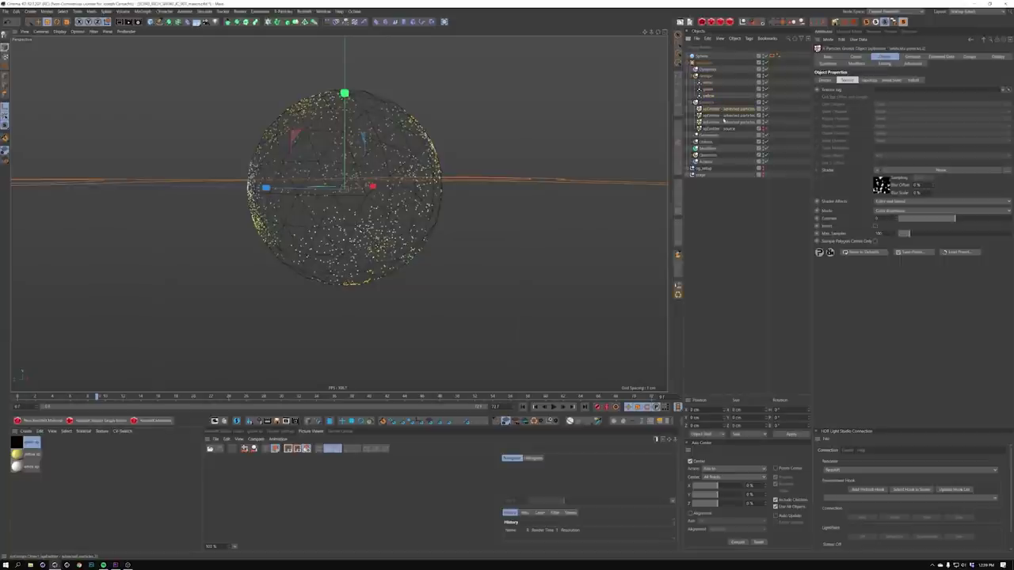
pyautogui.click(992, 57)
pyautogui.doubleClick(971, 119)
pyautogui.write('200')
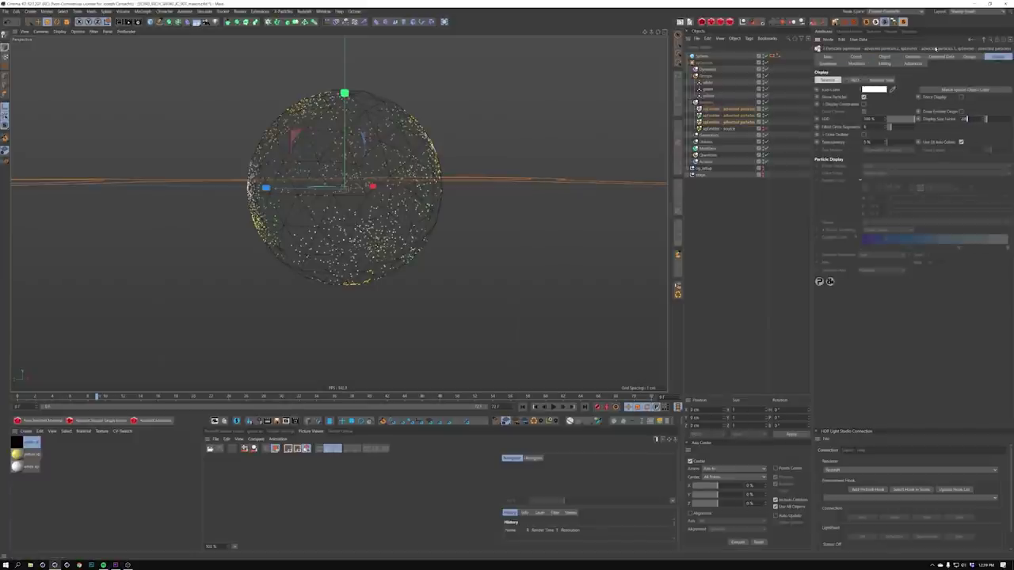
pyautogui.press('Return')
pyautogui.keyDown('alt'); pyautogui.moveTo(357, 194); pyautogui.dragTo(341, 214); pyautogui.keyUp('alt')
pyautogui.scroll(-5, 388, 198)
pyautogui.click(553, 406)
pyautogui.click(522, 406)
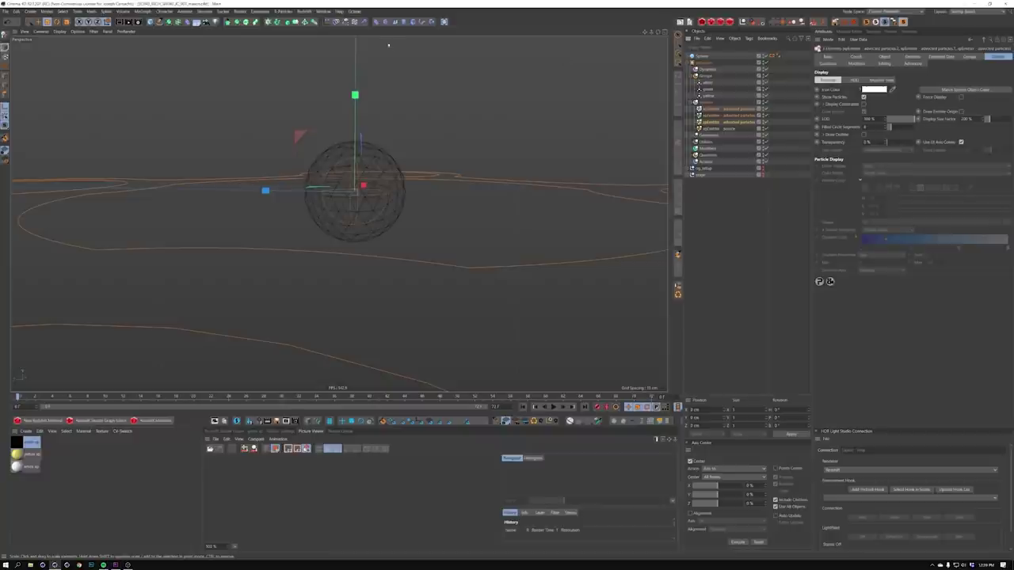
# Add an xpExplosiaFX object to the system's Dynamics folder
pyautogui.click(711, 69)
pyautogui.click(860, 88)
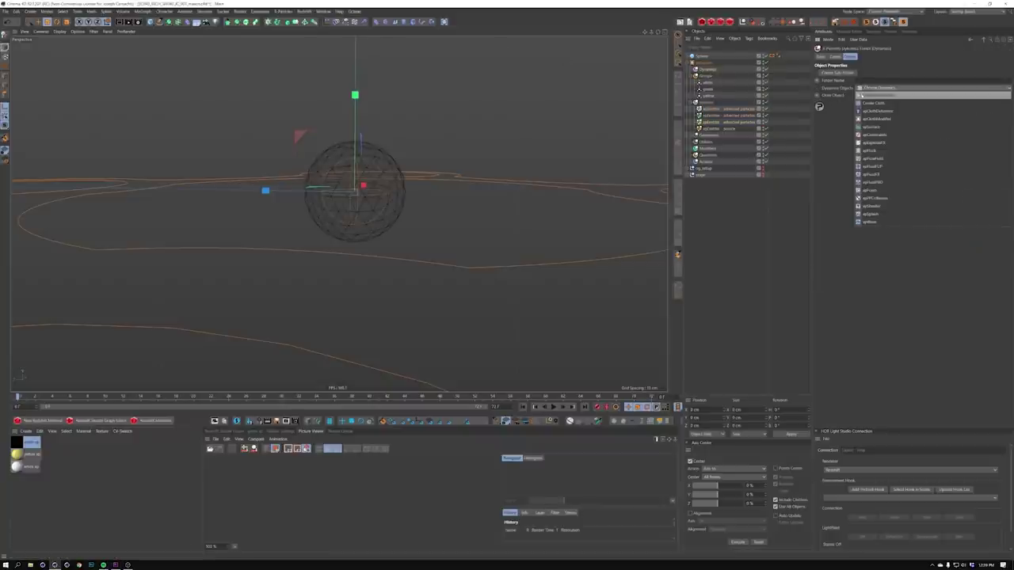
pyautogui.click(865, 143)
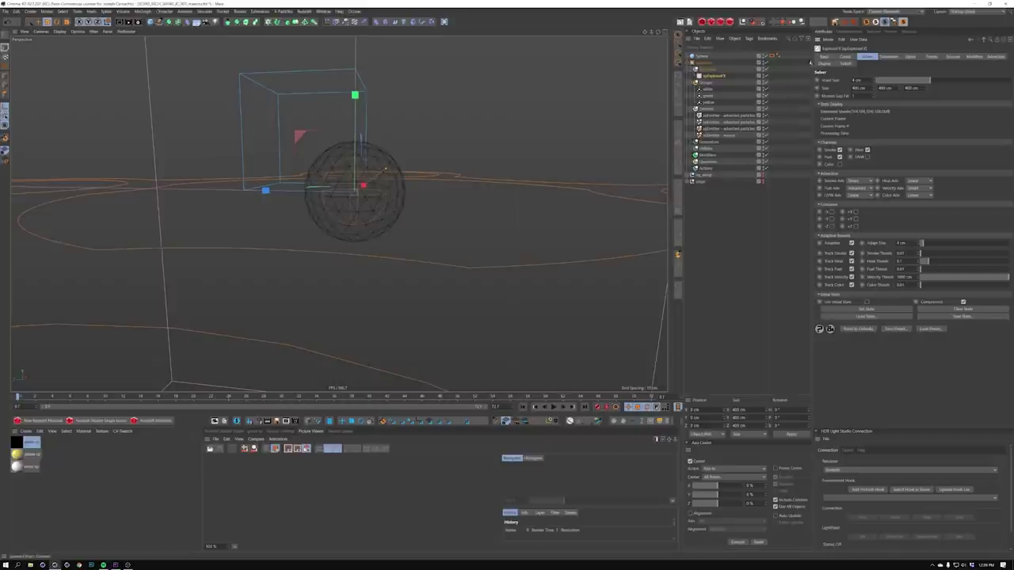
# Set the xpExplosiaFX gravity to 0 cm and its smoke, heat and fuel buoyancy to 0
pyautogui.click(887, 57)
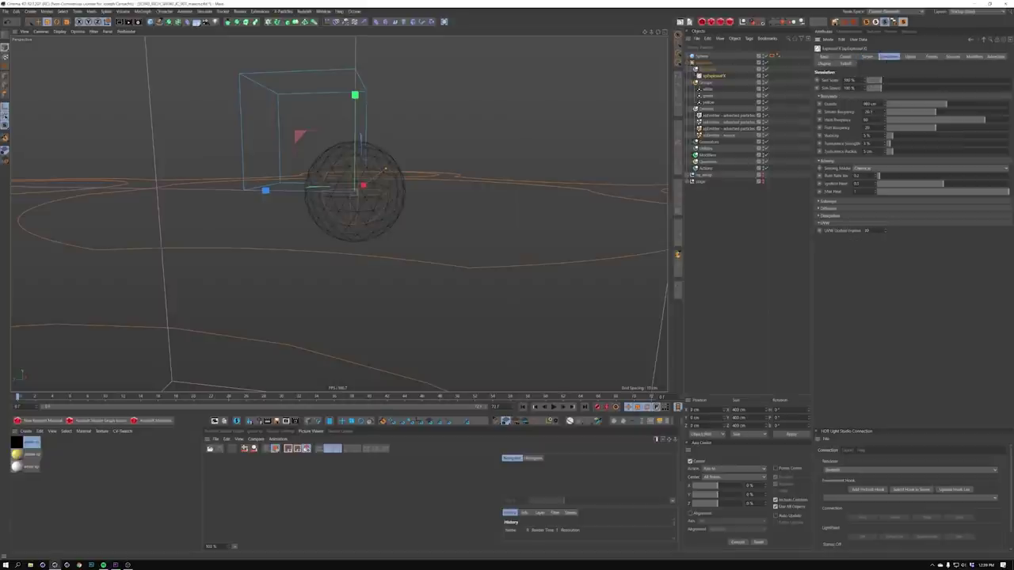
pyautogui.moveTo(877, 104); pyautogui.dragTo(835, 48)
pyautogui.write('0')
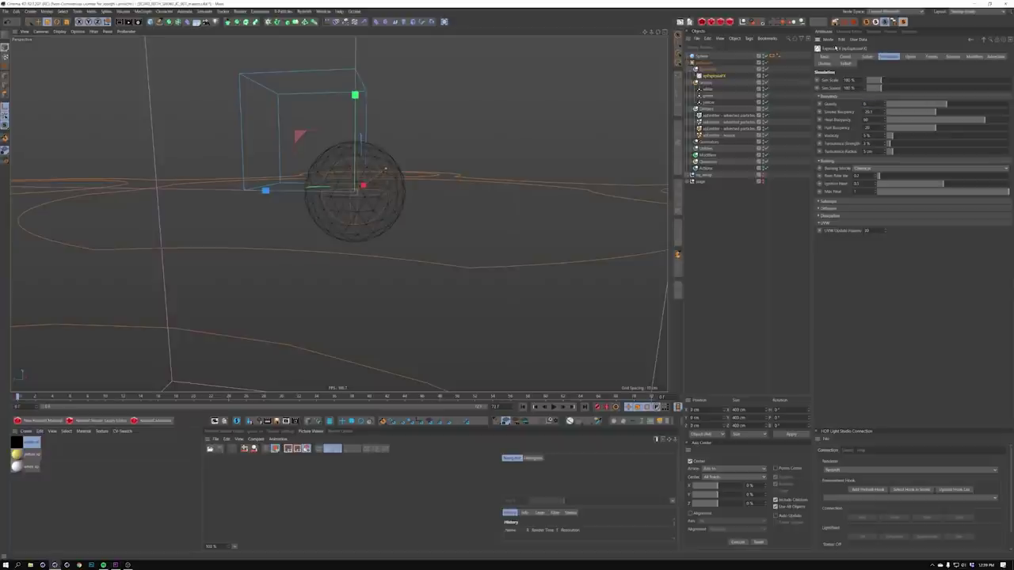
pyautogui.press('Tab')
pyautogui.write('0')
pyautogui.press('Tab')
pyautogui.write('0')
pyautogui.press('Tab')
pyautogui.write('0')
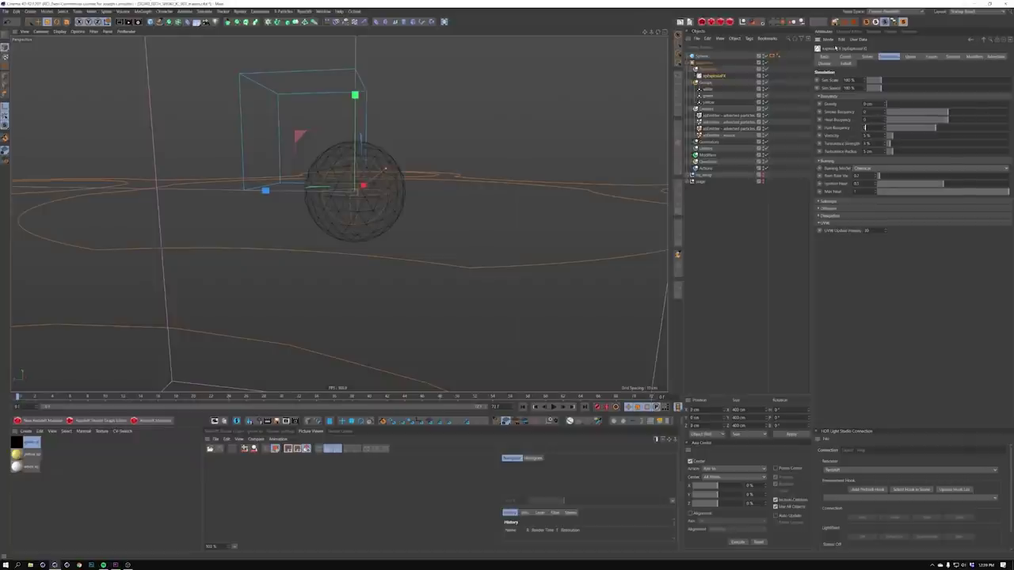
pyautogui.press('Return')
# Enable Advect Particles on the xpExplosiaFX object with Color at 100%, and test the simulation from the first frame
pyautogui.click(829, 202)
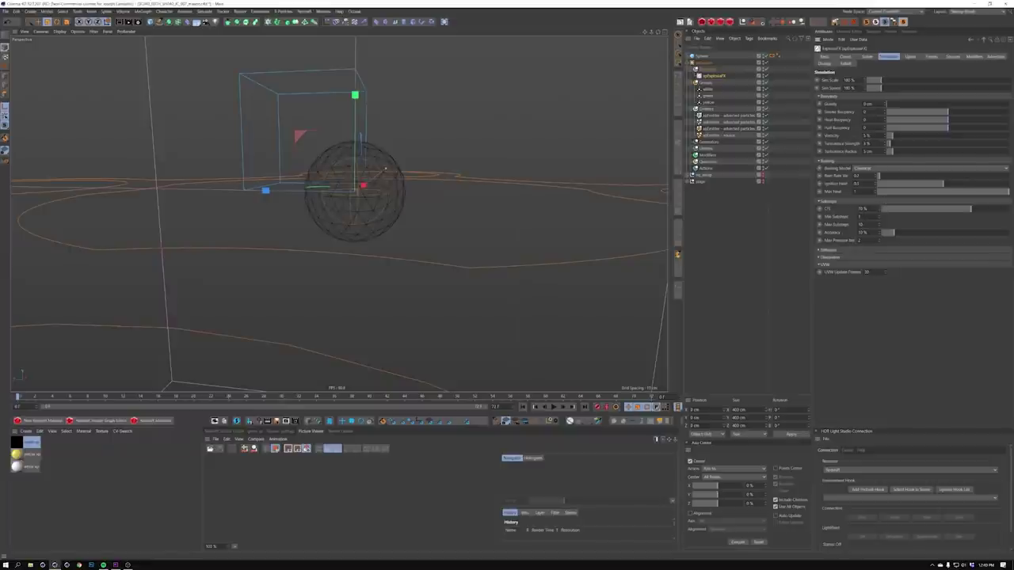
pyautogui.doubleClick(862, 240)
pyautogui.click(995, 57)
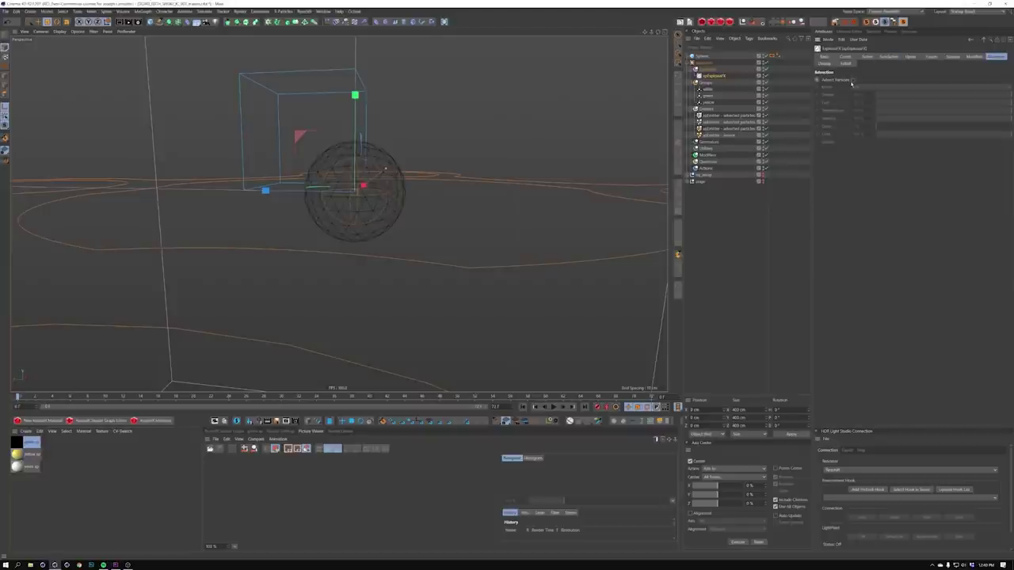
pyautogui.click(852, 80)
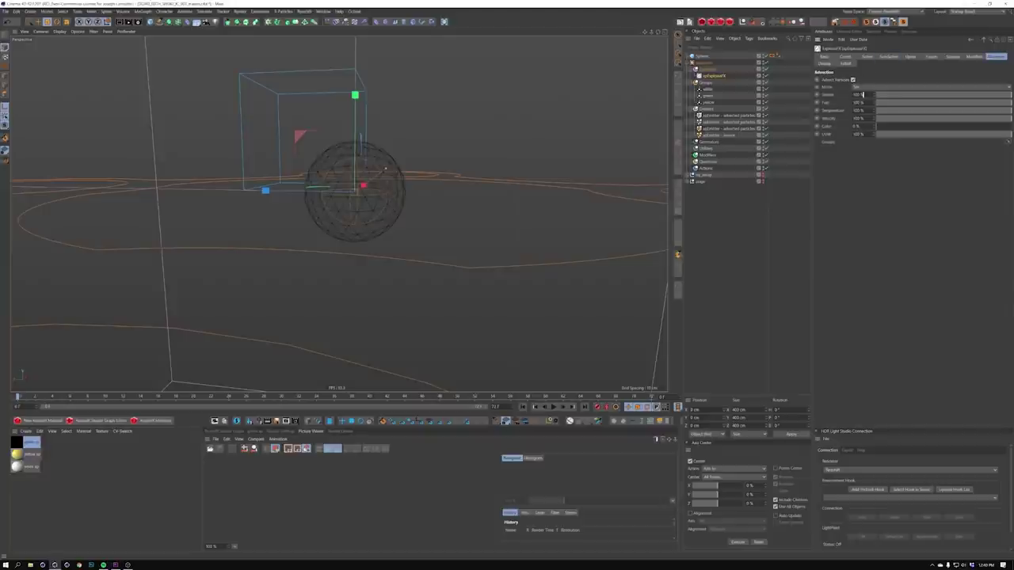
pyautogui.doubleClick(857, 126)
pyautogui.write('100')
pyautogui.press('Return')
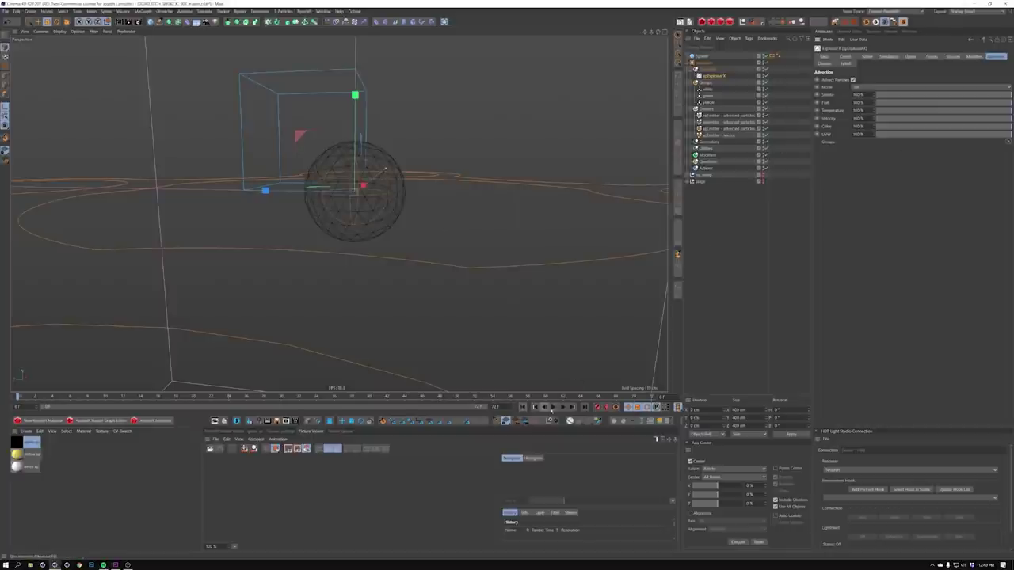
pyautogui.click(552, 407)
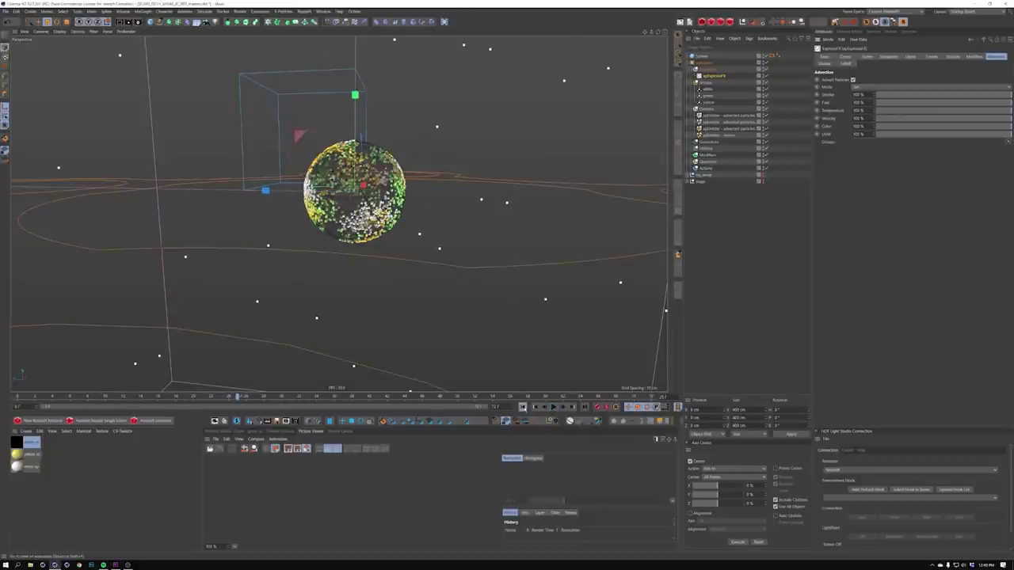
pyautogui.click(523, 407)
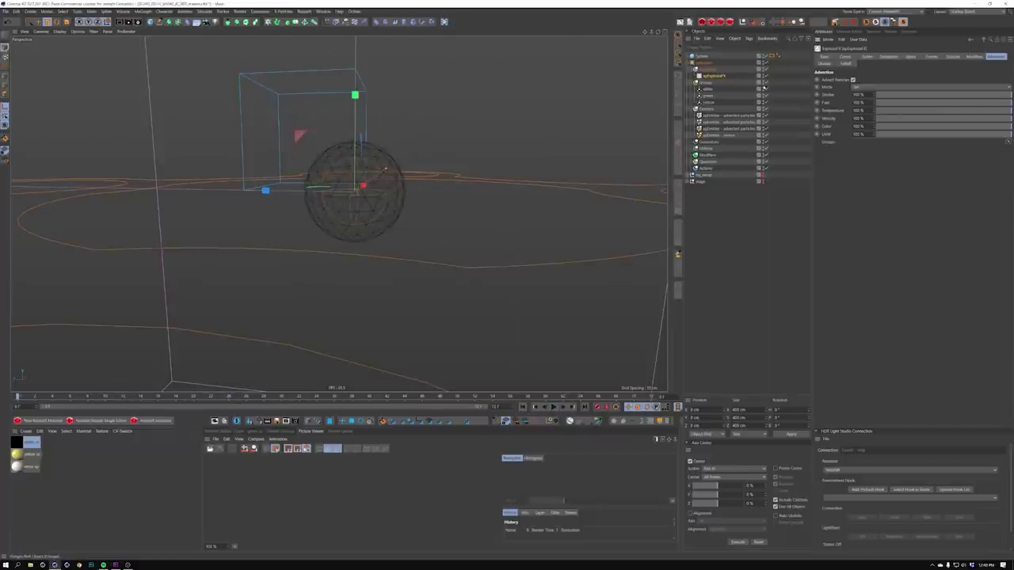
# Set the xpExplosiaFX adaptive bounds Adapt Size to 8 cm and replay the simulation
pyautogui.click(868, 57)
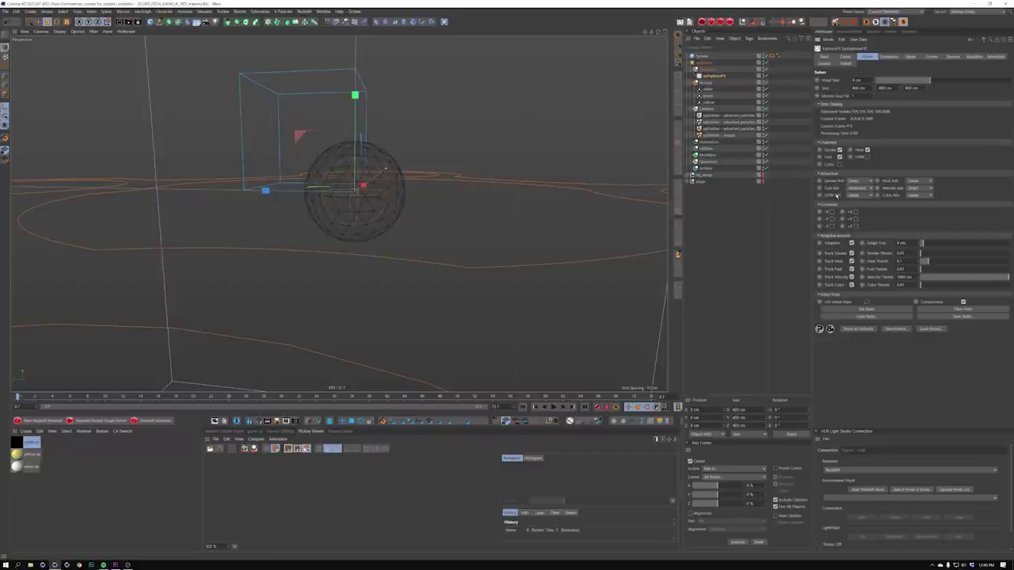
pyautogui.doubleClick(901, 243)
pyautogui.write('8')
pyautogui.press('Return')
pyautogui.click(523, 407)
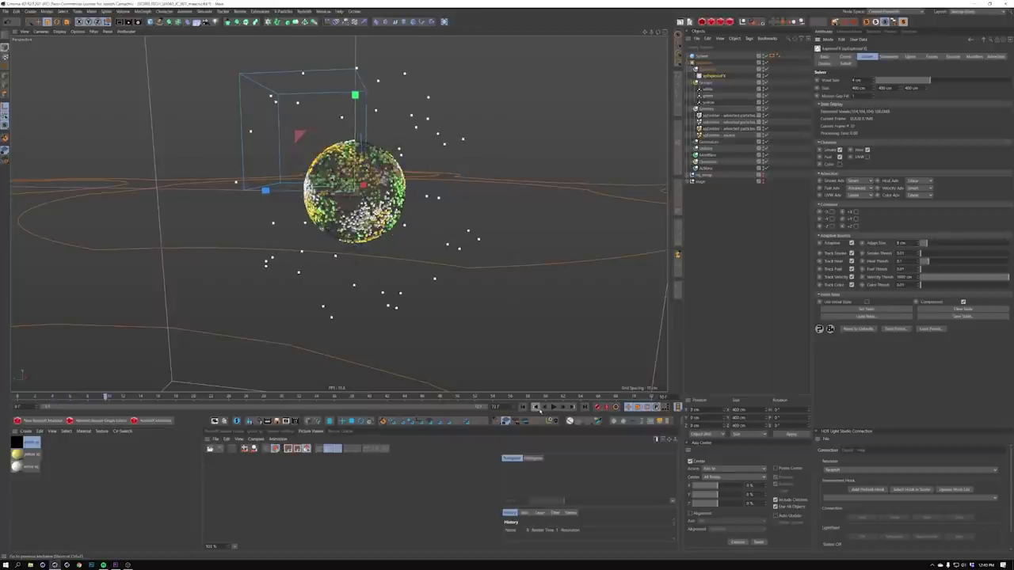
pyautogui.click(522, 407)
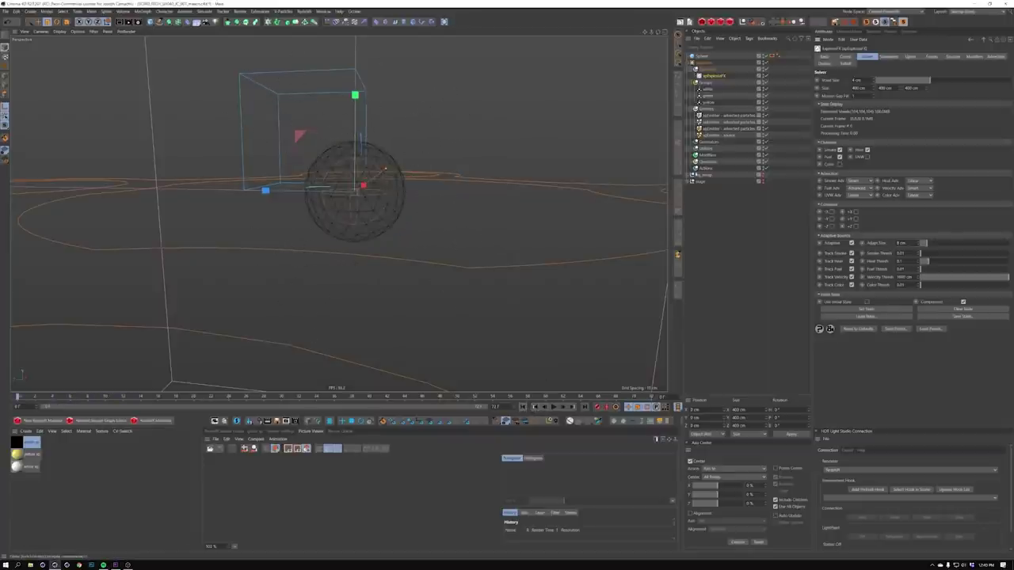
# Add an xpExplosiaFX Source tag to the source emitter and test the simulation from the first frame
pyautogui.click(722, 136)
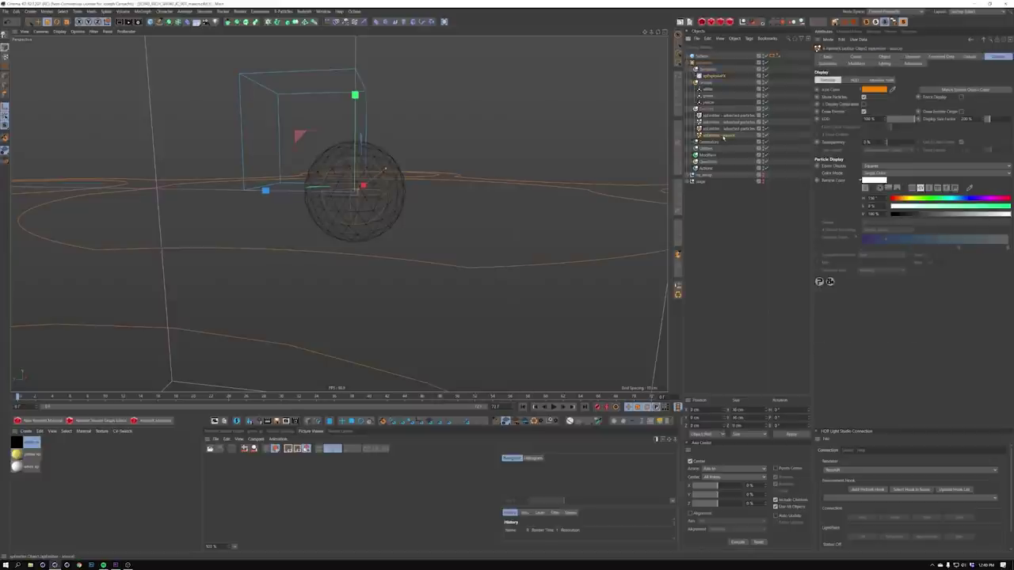
pyautogui.rightClick(724, 137)
pyautogui.click(720, 139)
pyautogui.hotkey('shift', 'c')
pyautogui.write('t')
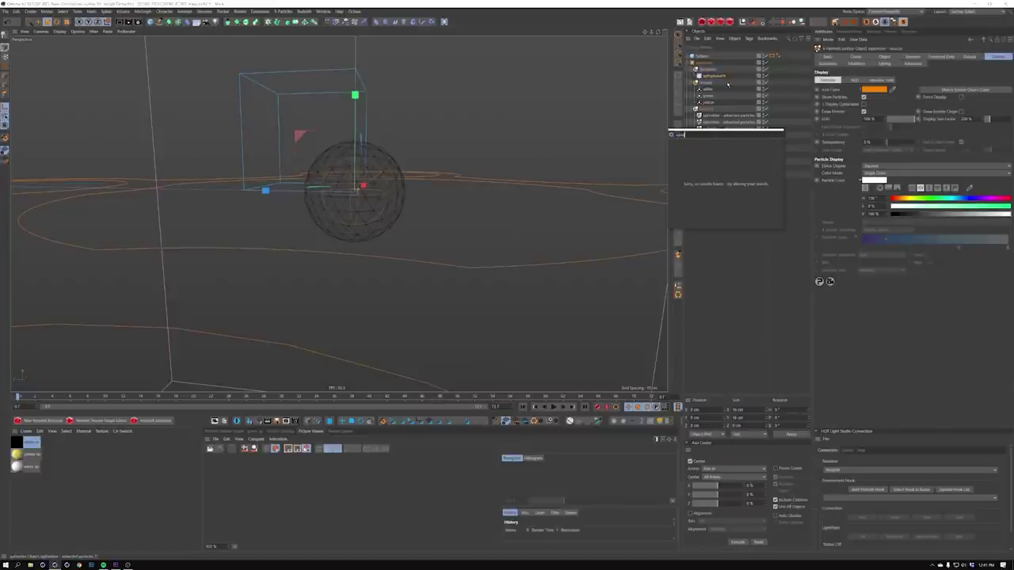
pyautogui.write('p')
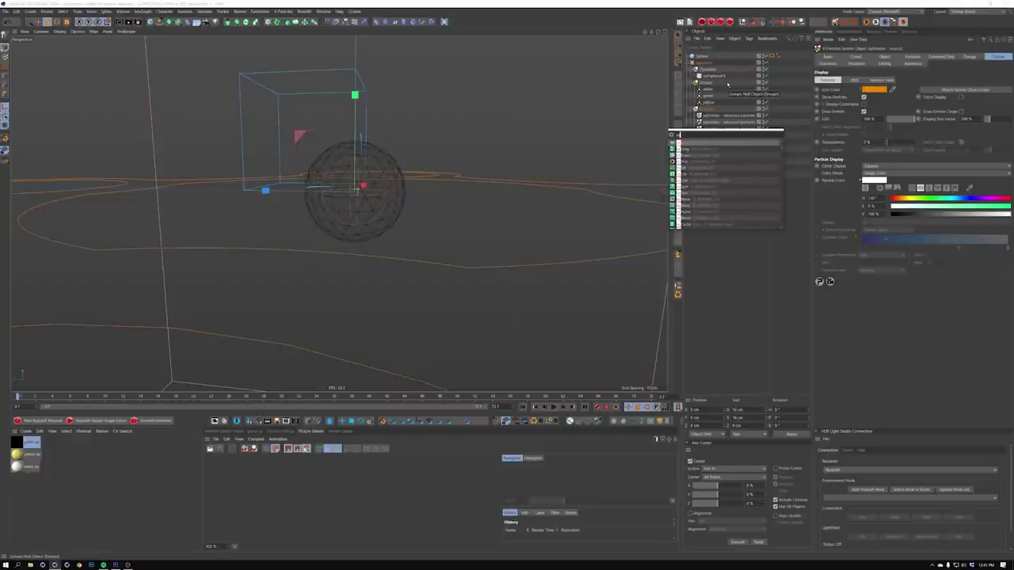
pyautogui.write('lo')
pyautogui.press('Down')
pyautogui.press('Down')
pyautogui.press('Down')
pyautogui.press('Down')
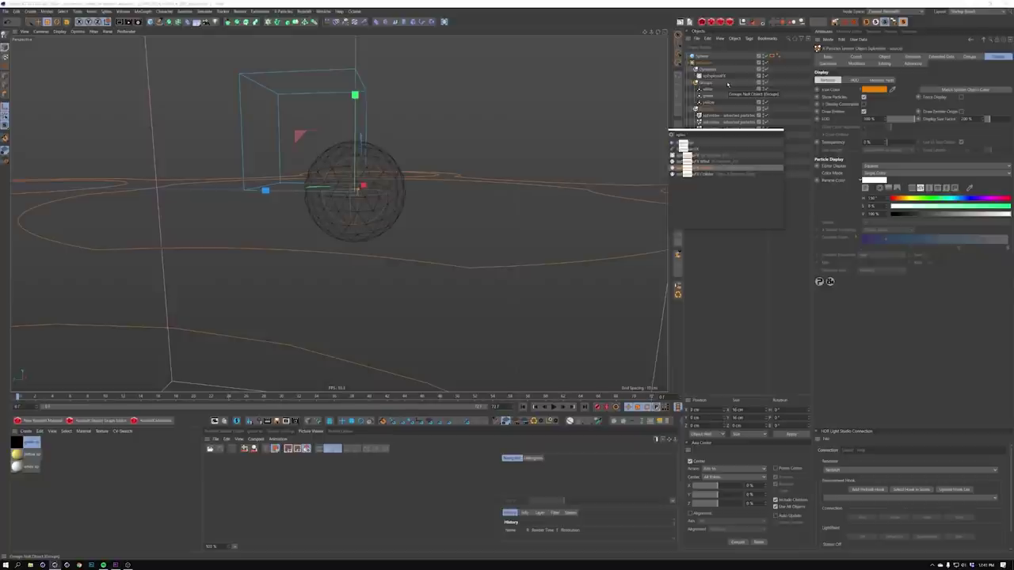
pyautogui.press('Return')
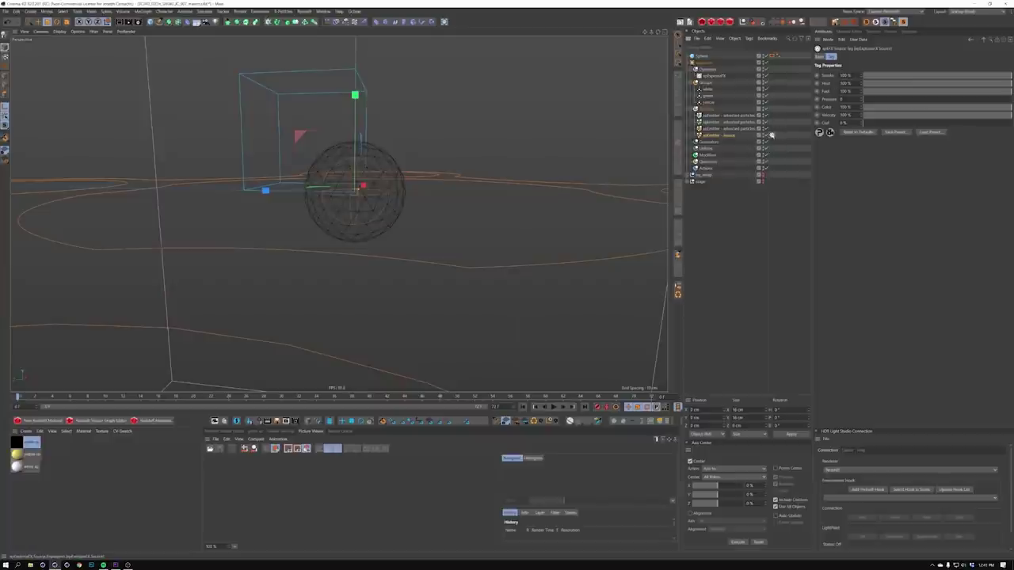
pyautogui.click(546, 407)
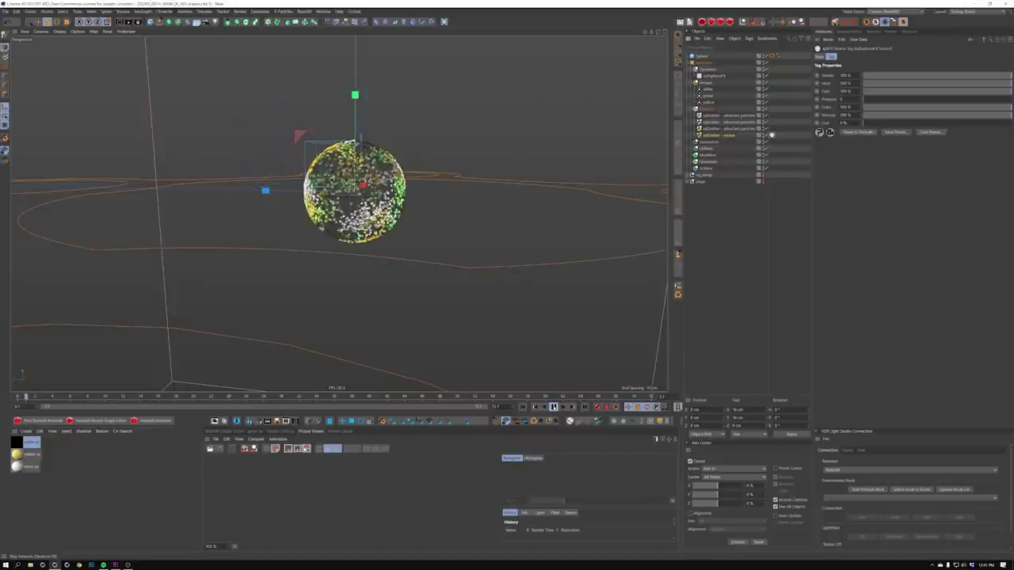
pyautogui.click(524, 407)
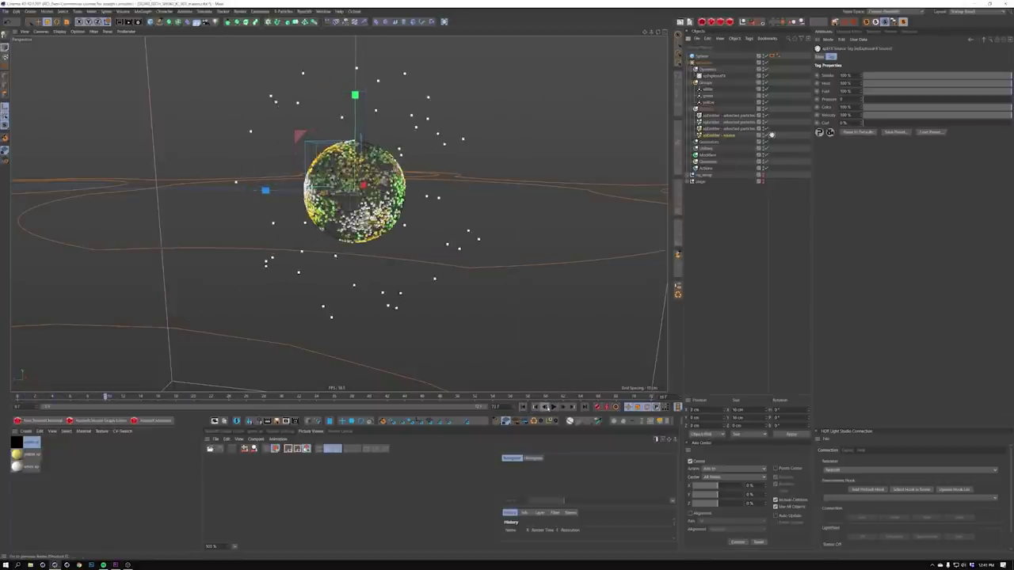
pyautogui.click(524, 407)
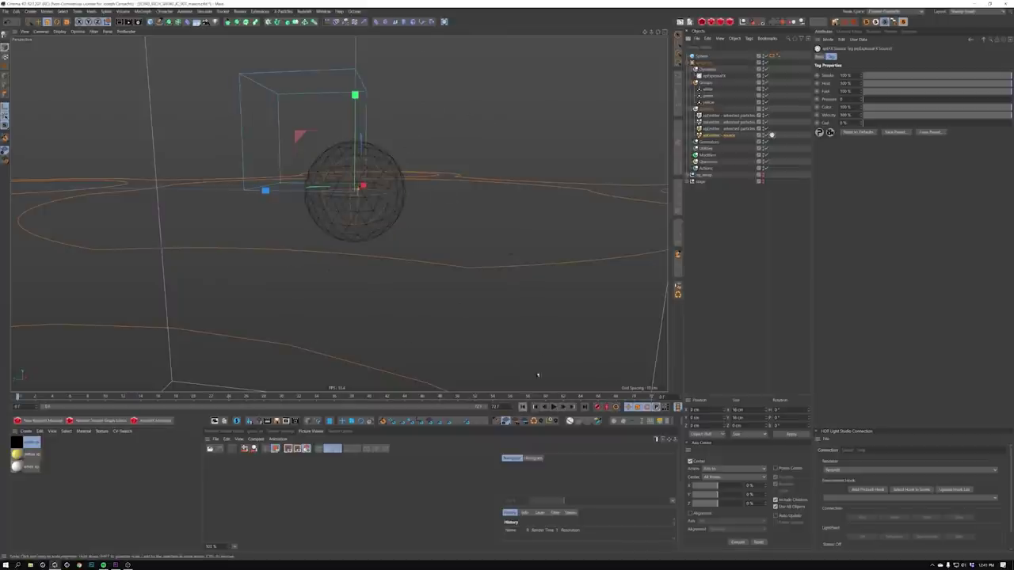
# Add the xpExplosiaFX object to the source emitter's Modifiers object list
pyautogui.click(715, 76)
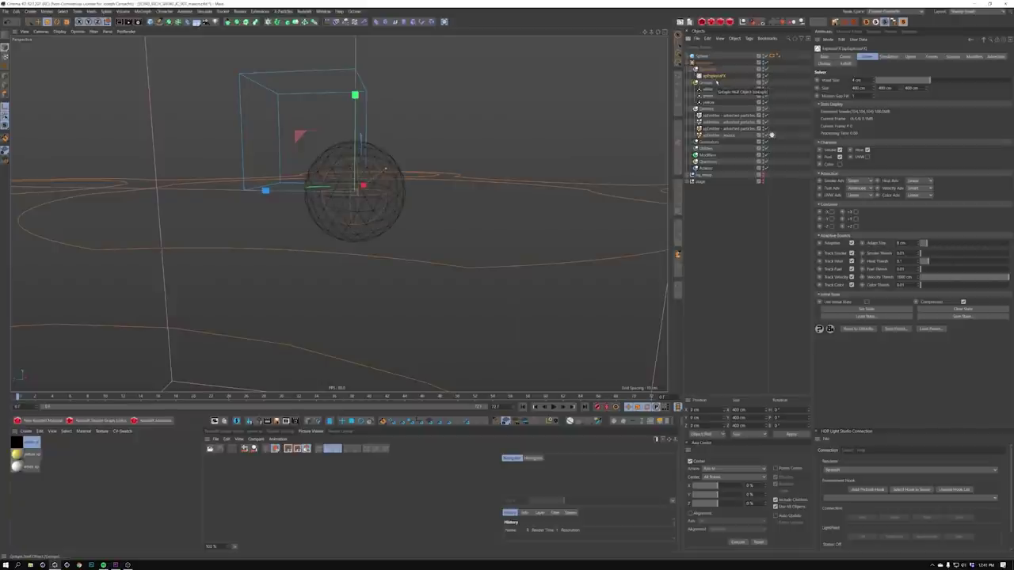
pyautogui.click(722, 136)
pyautogui.click(947, 64)
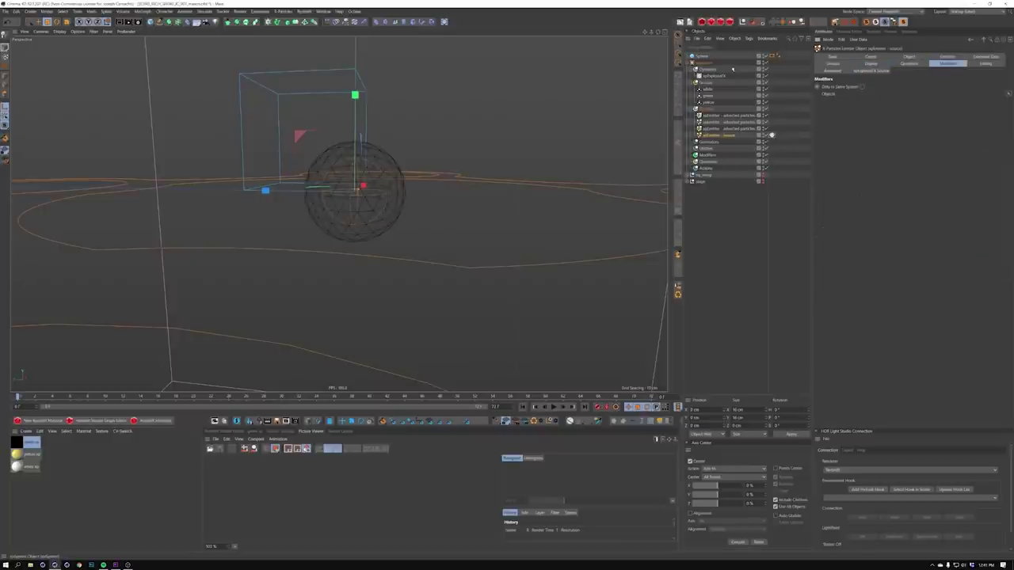
pyautogui.moveTo(912, 123); pyautogui.dragTo(906, 126)
# Replay the simulation from the first frame and examine how the particles and the ExplosiaFX bounds behave around the sphere
pyautogui.press('F8')
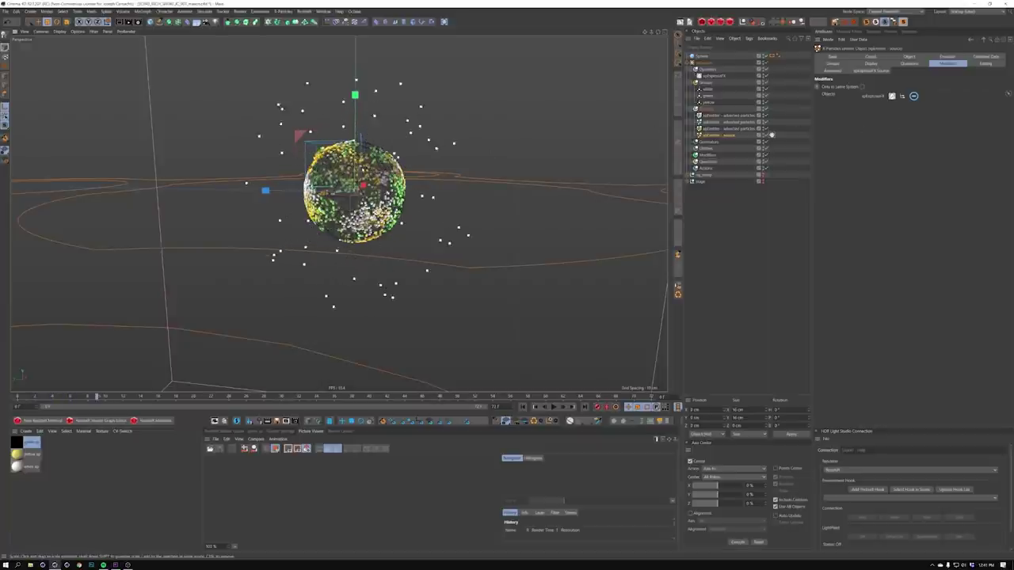
pyautogui.press('F8')
pyautogui.moveTo(335, 171)
pyautogui.keyDown('alt'); pyautogui.mouseDown()
pyautogui.moveTo(317, 155)
pyautogui.moveTo(327, 163)
pyautogui.mouseUp(); pyautogui.keyUp('alt')
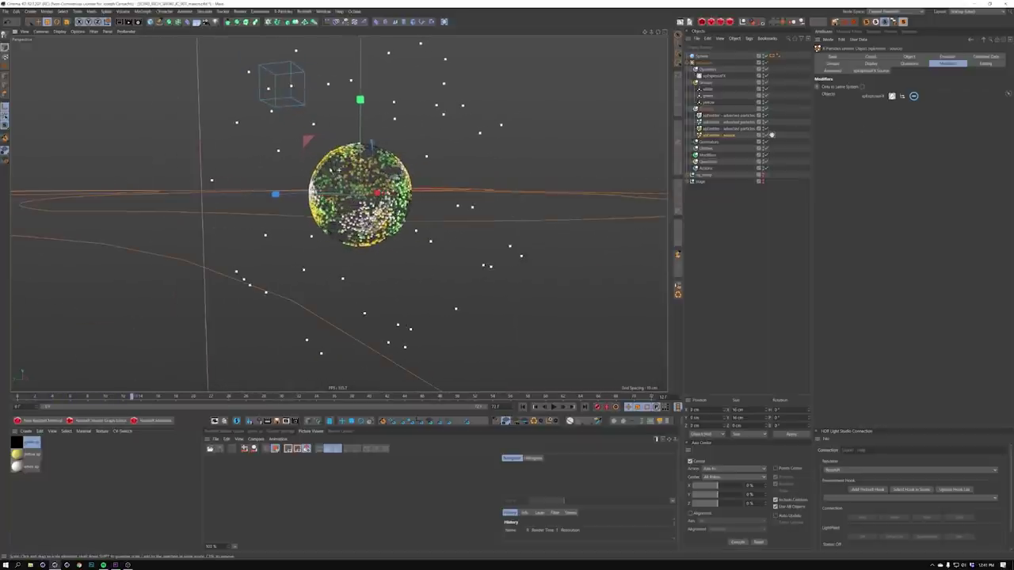
pyautogui.click(523, 406)
pyautogui.click(554, 407)
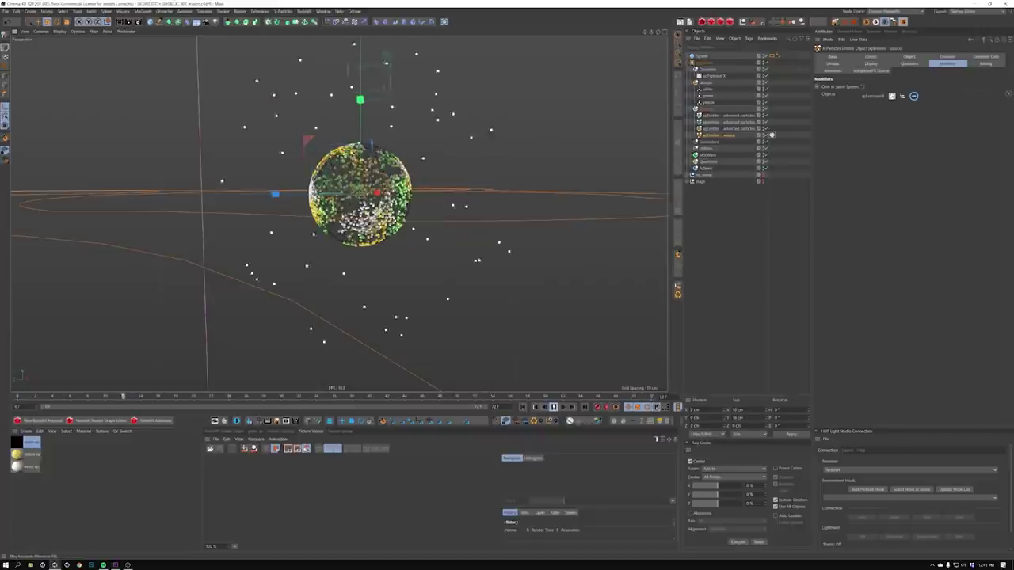
pyautogui.click(554, 407)
pyautogui.click(522, 408)
pyautogui.keyDown('alt'); pyautogui.moveTo(357, 207); pyautogui.dragTo(366, 215); pyautogui.keyUp('alt')
pyautogui.keyDown('alt'); pyautogui.moveTo(365, 217); pyautogui.dragTo(372, 224, button='middle'); pyautogui.keyUp('alt')
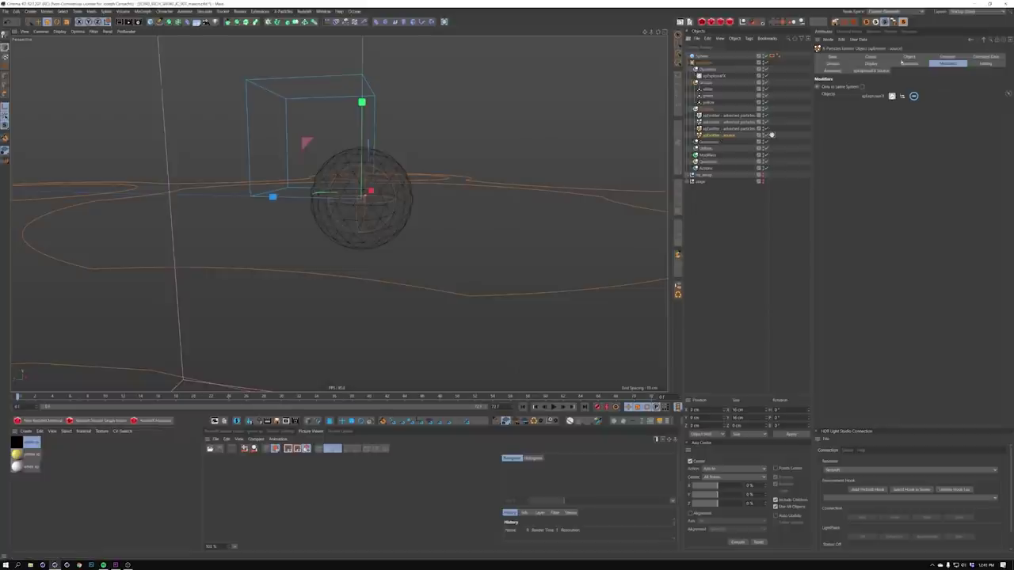
# Check the source emitter's emission and extended physical data settings, and play the simulation to examine the spray from several angles
pyautogui.click(909, 58)
pyautogui.click(940, 58)
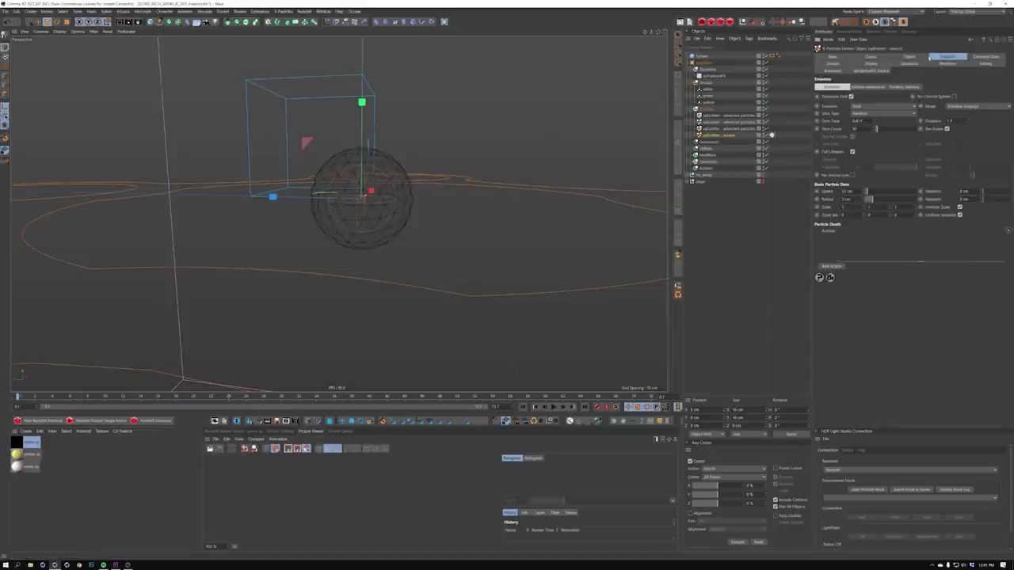
pyautogui.click(984, 57)
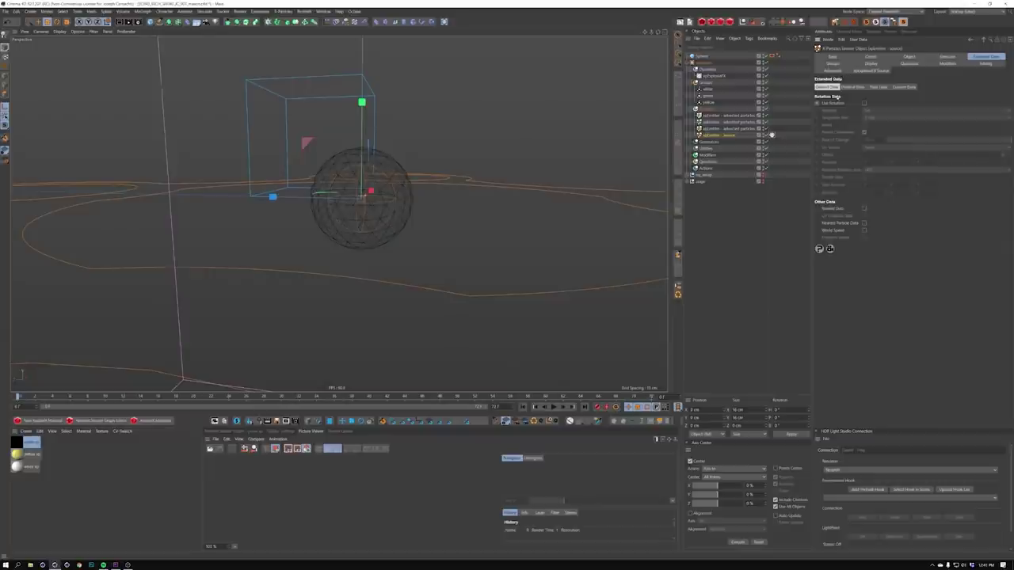
pyautogui.click(863, 88)
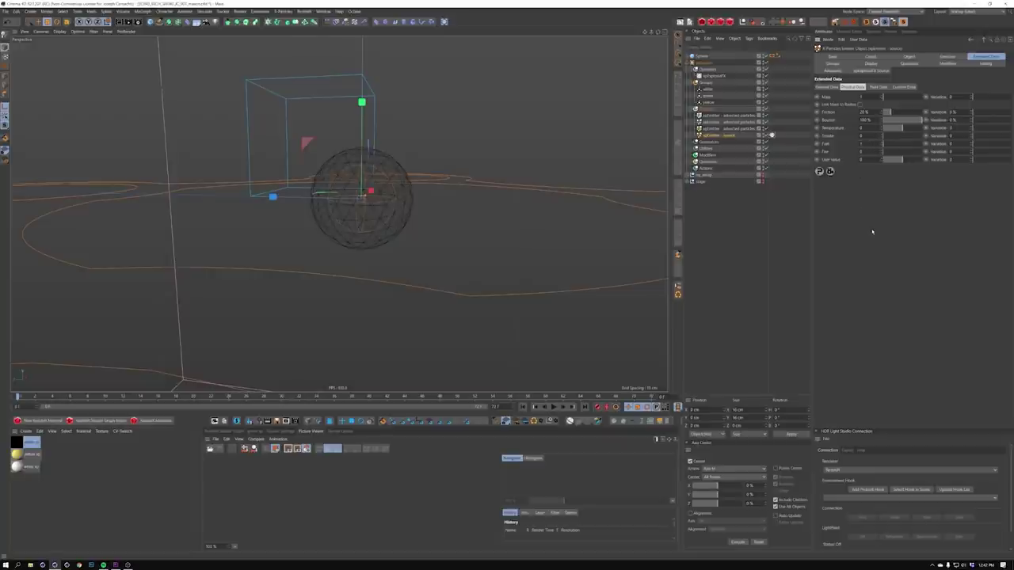
pyautogui.click(553, 406)
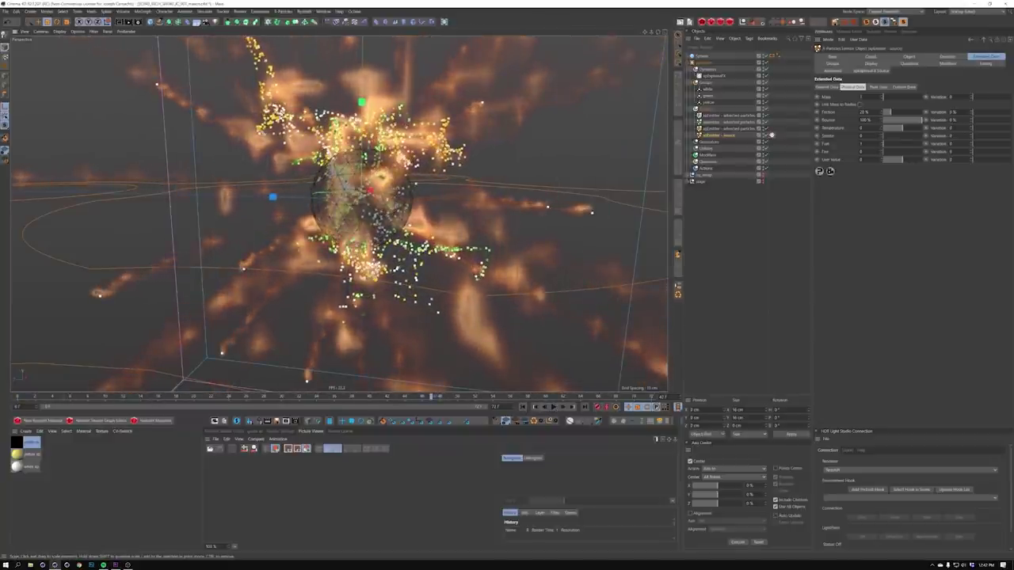
pyautogui.keyDown('alt'); pyautogui.moveTo(338, 212); pyautogui.dragTo(376, 194); pyautogui.keyUp('alt')
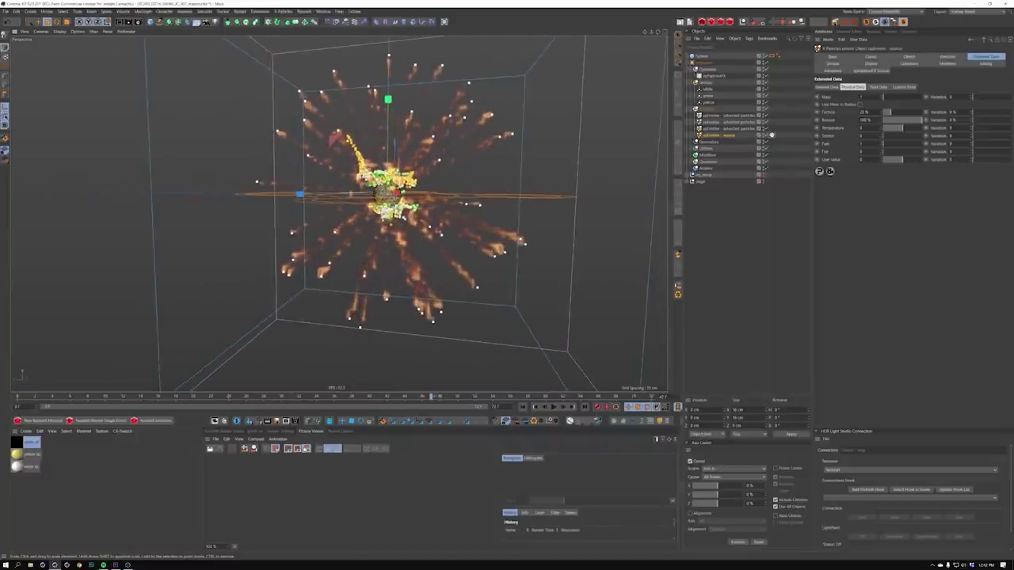
pyautogui.keyDown('alt'); pyautogui.moveTo(376, 195); pyautogui.dragTo(420, 178, button='right'); pyautogui.keyUp('alt')
pyautogui.keyDown('alt'); pyautogui.moveTo(420, 170); pyautogui.dragTo(408, 184); pyautogui.keyUp('alt')
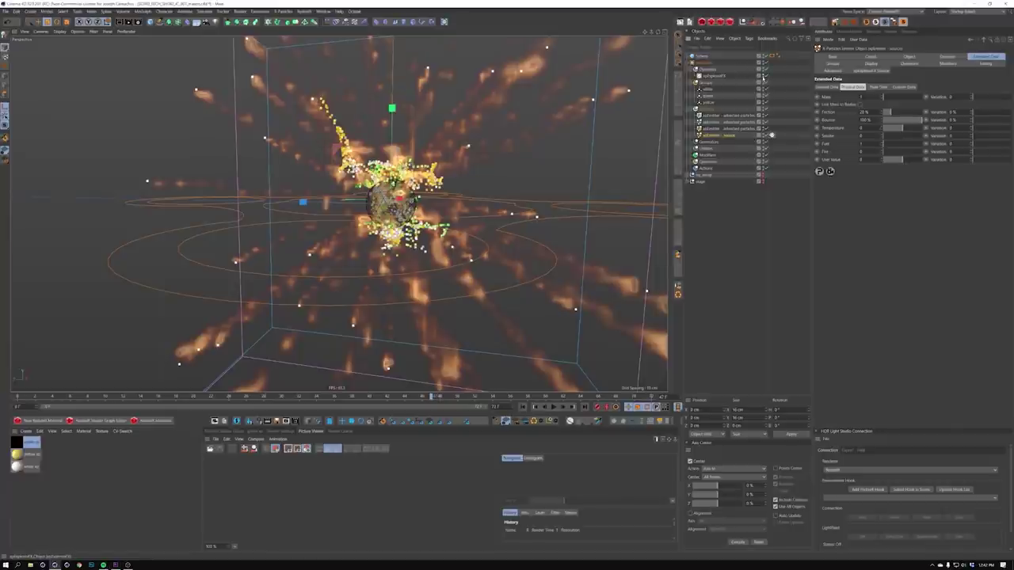
# Hide the xpExplosiaFX object in the viewport and replay the simulation from the first frame to examine only the particles
pyautogui.click(764, 76)
pyautogui.moveTo(373, 213)
pyautogui.keyDown('alt'); pyautogui.mouseDown()
pyautogui.moveTo(411, 200)
pyautogui.moveTo(387, 204)
pyautogui.mouseUp(); pyautogui.keyUp('alt')
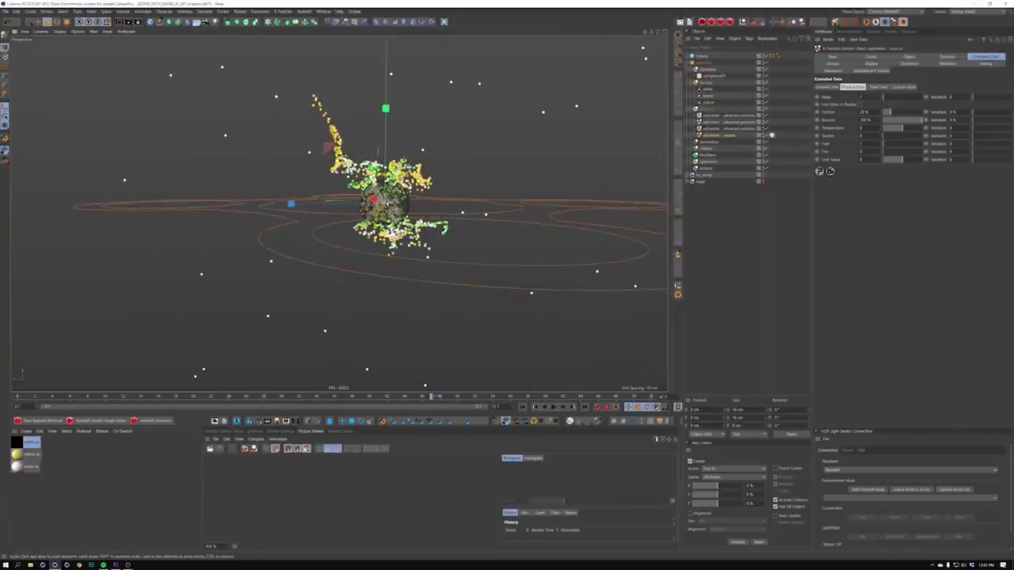
pyautogui.scroll(4, 387, 203)
pyautogui.click(523, 407)
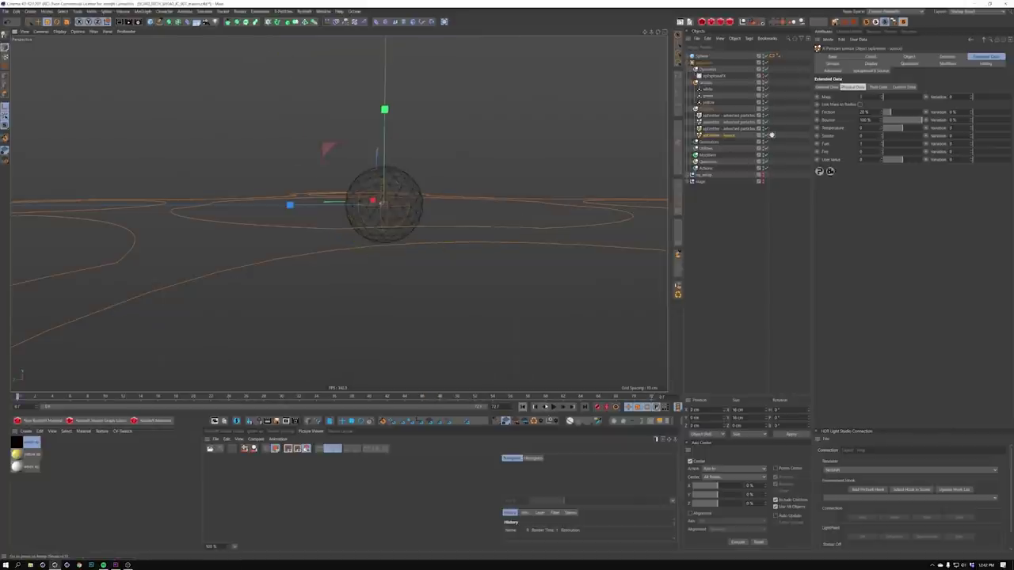
pyautogui.click(553, 406)
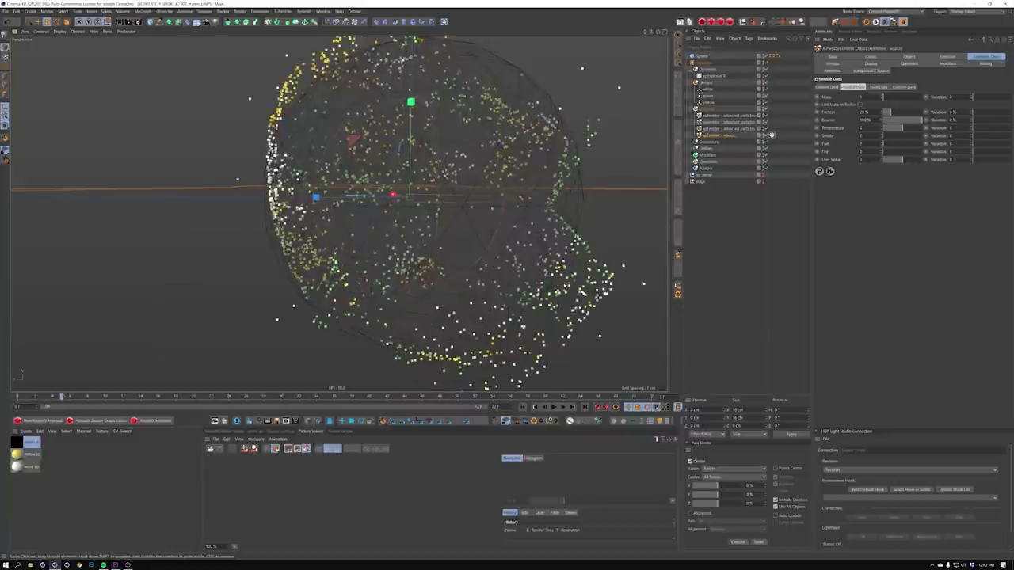
pyautogui.keyDown('alt'); pyautogui.moveTo(586, 333); pyautogui.dragTo(525, 321, button='middle'); pyautogui.keyUp('alt')
pyautogui.click(554, 407)
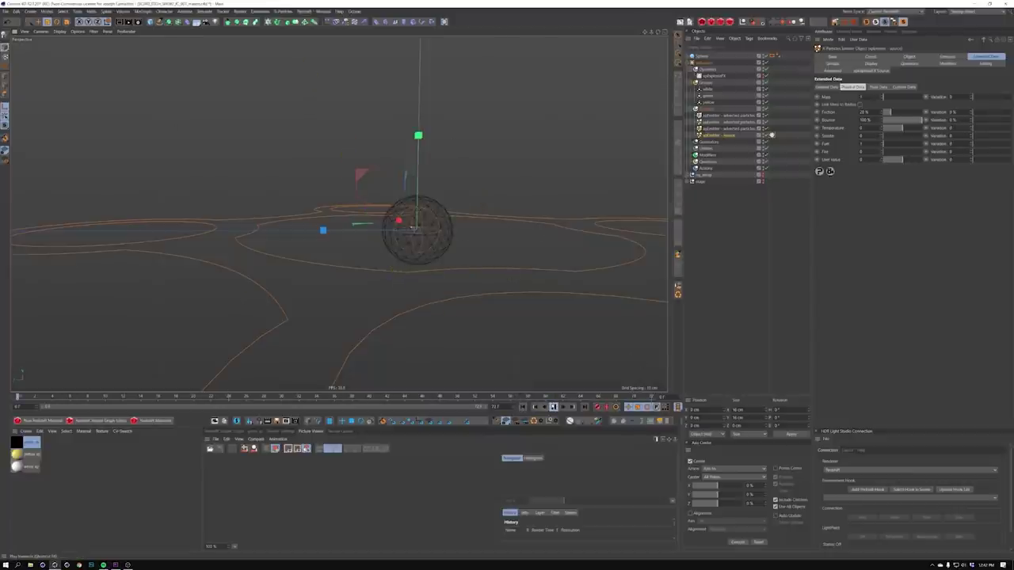
pyautogui.click(554, 407)
pyautogui.click(523, 407)
pyautogui.keyDown('alt'); pyautogui.moveTo(519, 216); pyautogui.dragTo(474, 232); pyautogui.keyUp('alt')
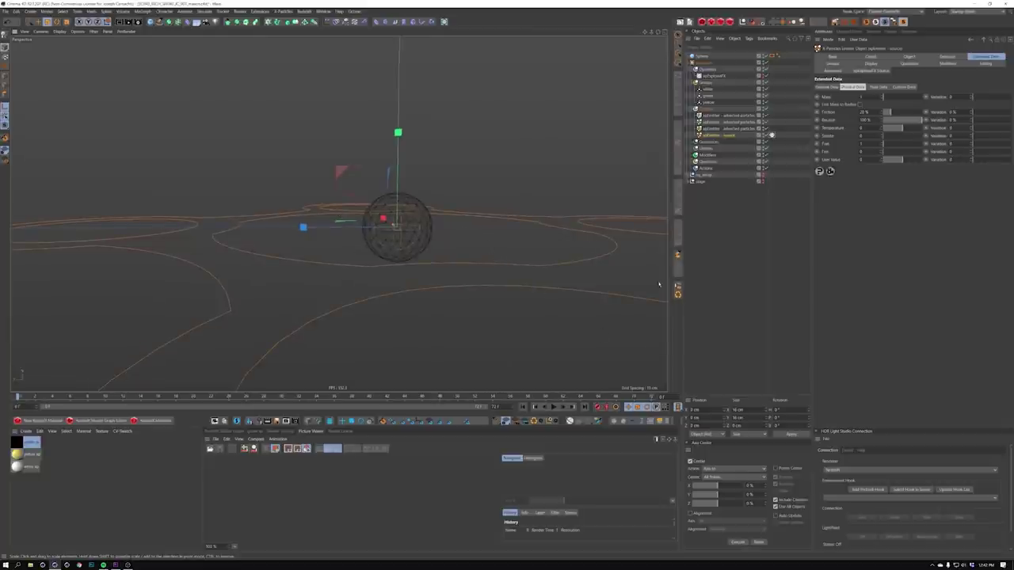
# Rename the existing sphere as advected particle emit source
pyautogui.click(690, 63)
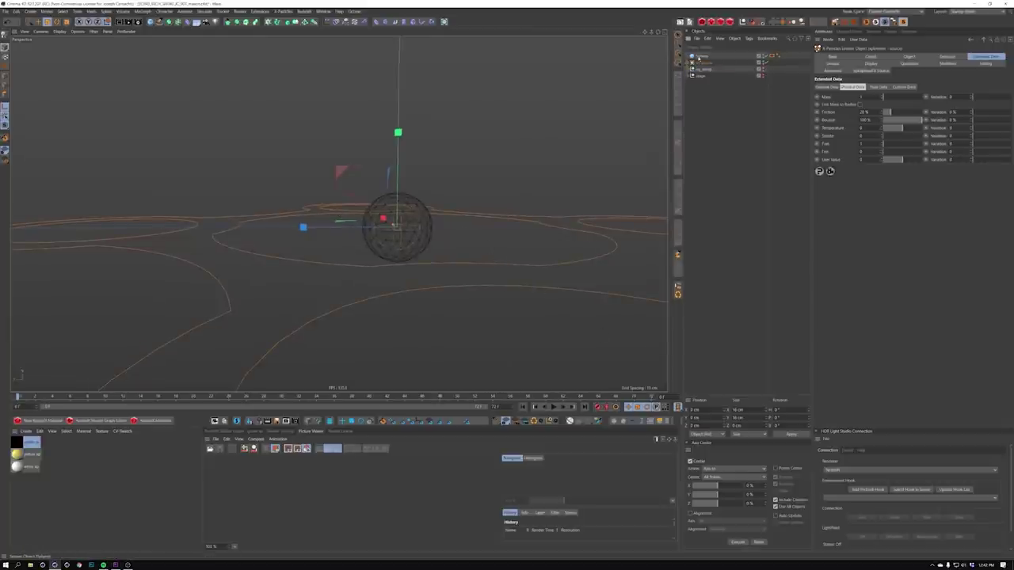
pyautogui.click(701, 56)
pyautogui.doubleClick(701, 56)
pyautogui.write('spher')
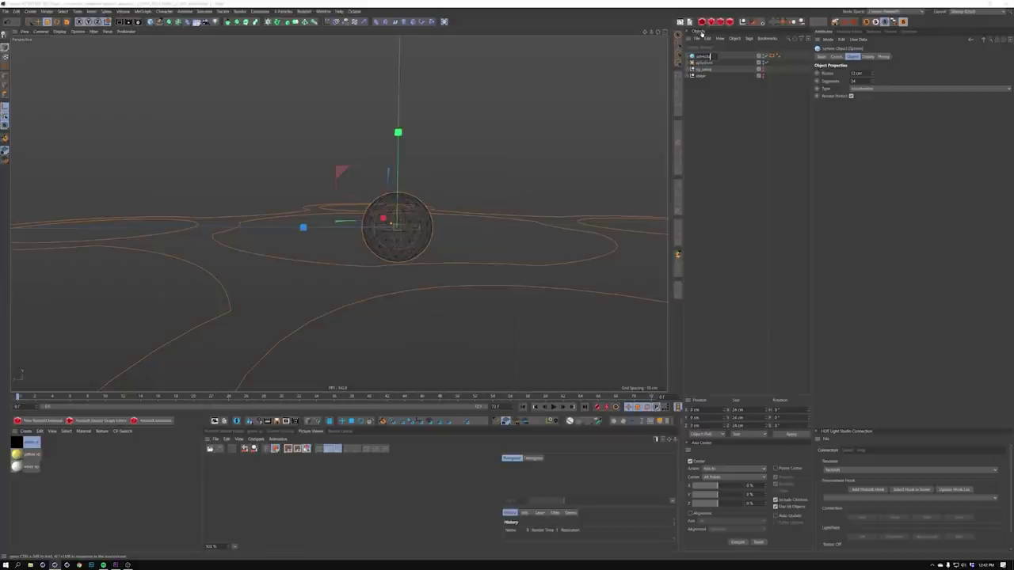
pyautogui.write('e')
pyautogui.press('Return')
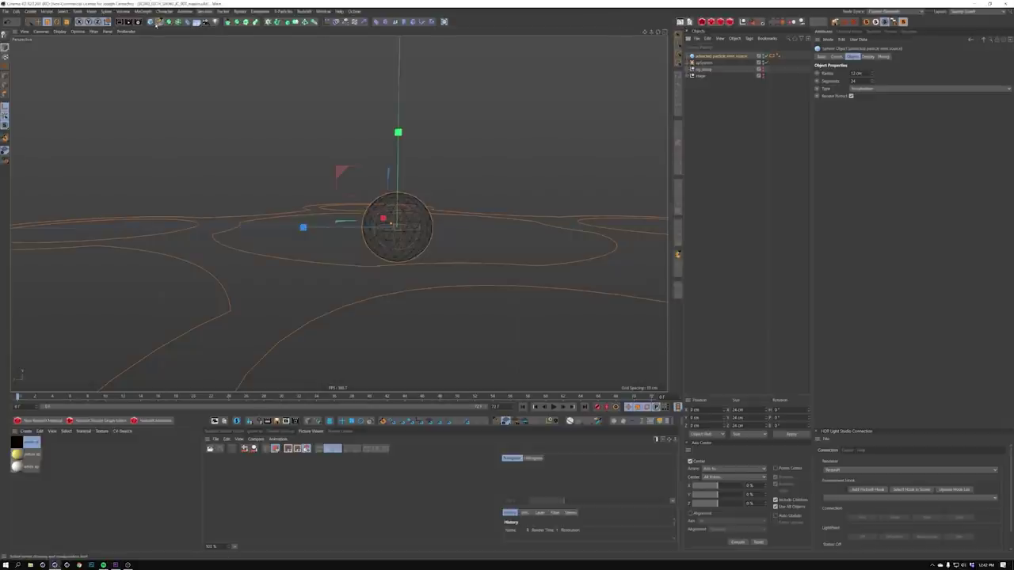
# Create a new sphere and name it white particle
pyautogui.click(152, 22)
pyautogui.click(278, 42)
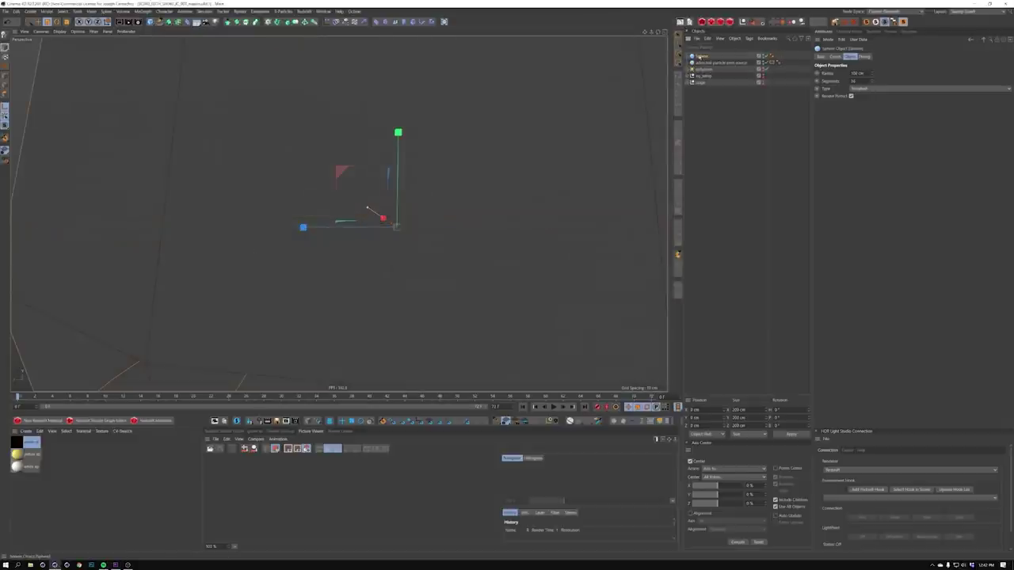
pyautogui.doubleClick(702, 57)
pyautogui.write('s')
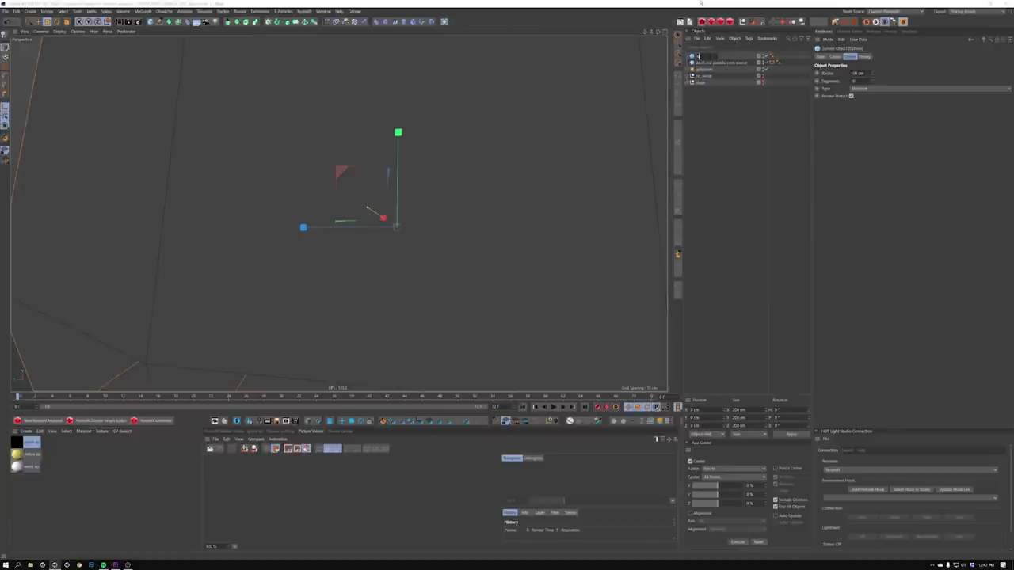
pyautogui.write('mall_particle')
pyautogui.press('Return')
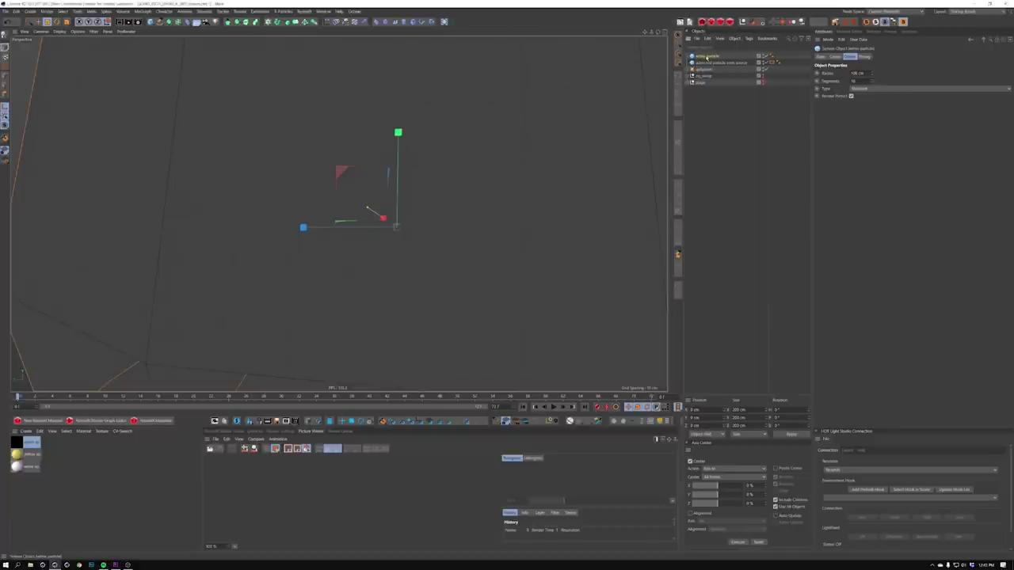
# Duplicate the white particle sphere twice and name the copies green particle and yellow particle
pyautogui.keyDown('ctrl'); pyautogui.moveTo(708, 57); pyautogui.dragTo(694, 61); pyautogui.keyUp('ctrl')
pyautogui.doubleClick(708, 63)
pyautogui.write('yelen')
pyautogui.press('Return')
pyautogui.keyDown('ctrl'); pyautogui.moveTo(712, 64); pyautogui.dragTo(697, 69); pyautogui.keyUp('ctrl')
pyautogui.doubleClick(711, 69)
pyautogui.write('ye')
pyautogui.press('Return')
pyautogui.doubleClick(710, 62)
pyautogui.press('Right')
pyautogui.press('BackSpace')
pyautogui.press('BackSpace')
pyautogui.press('Return')
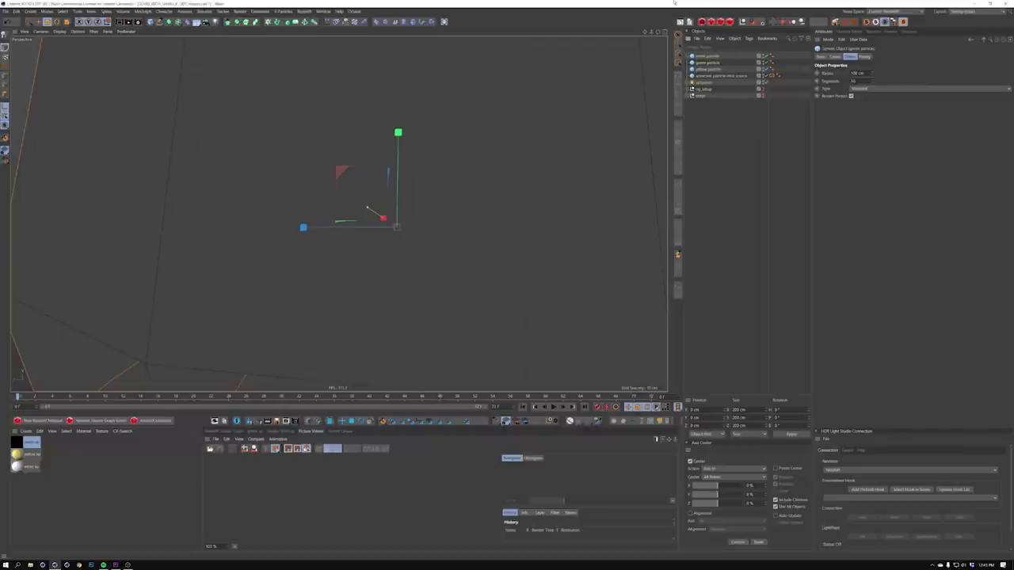
# Set the radius of the white, green and yellow particle spheres to 1 cm together
pyautogui.click(724, 124)
pyautogui.click(688, 83)
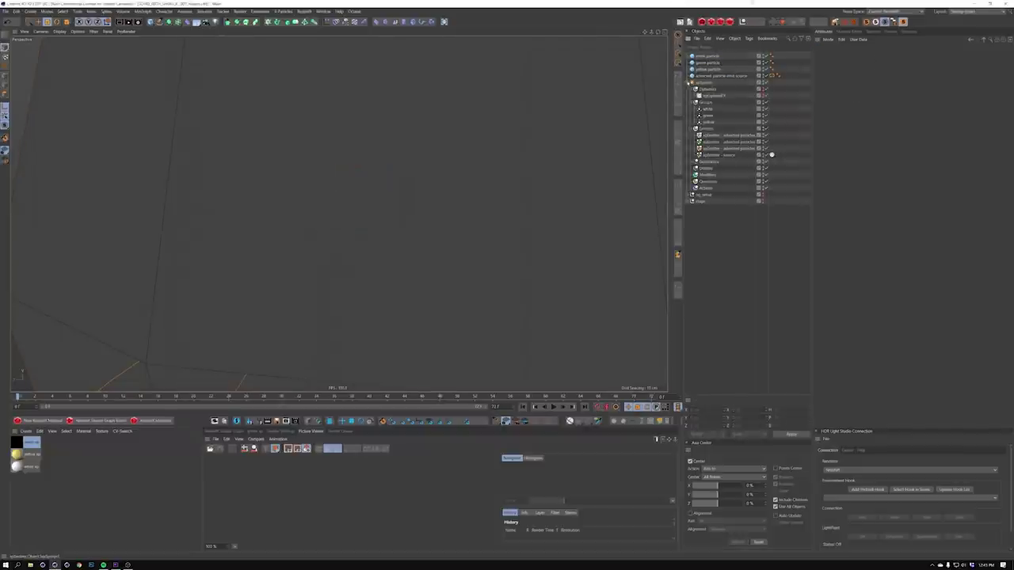
pyautogui.moveTo(718, 53); pyautogui.dragTo(729, 72)
pyautogui.doubleClick(857, 74)
pyautogui.write('1')
pyautogui.press('Return')
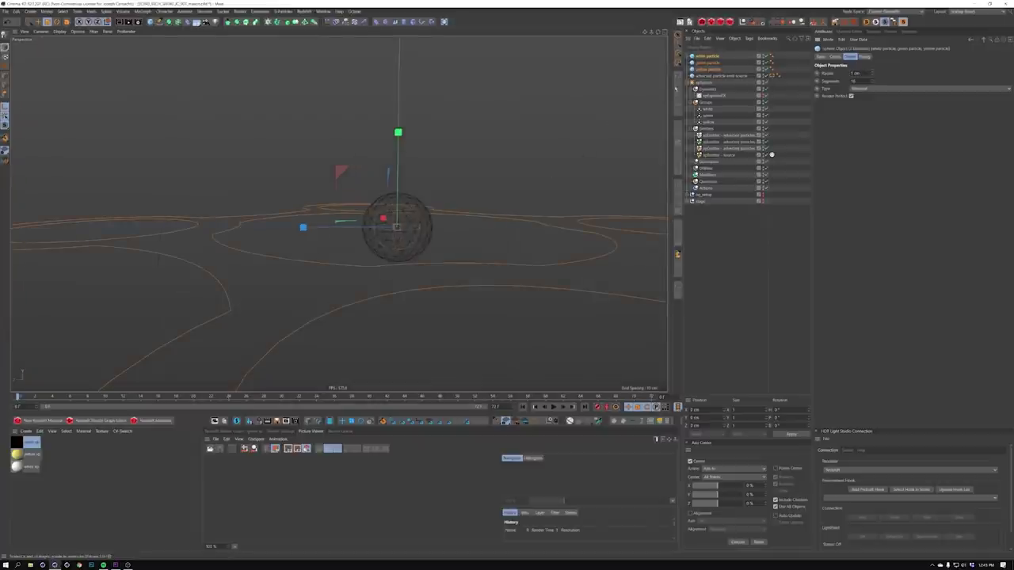
# Add a Redshift Object tag to each of the three advected particles emitters
pyautogui.moveTo(717, 130); pyautogui.dragTo(719, 150)
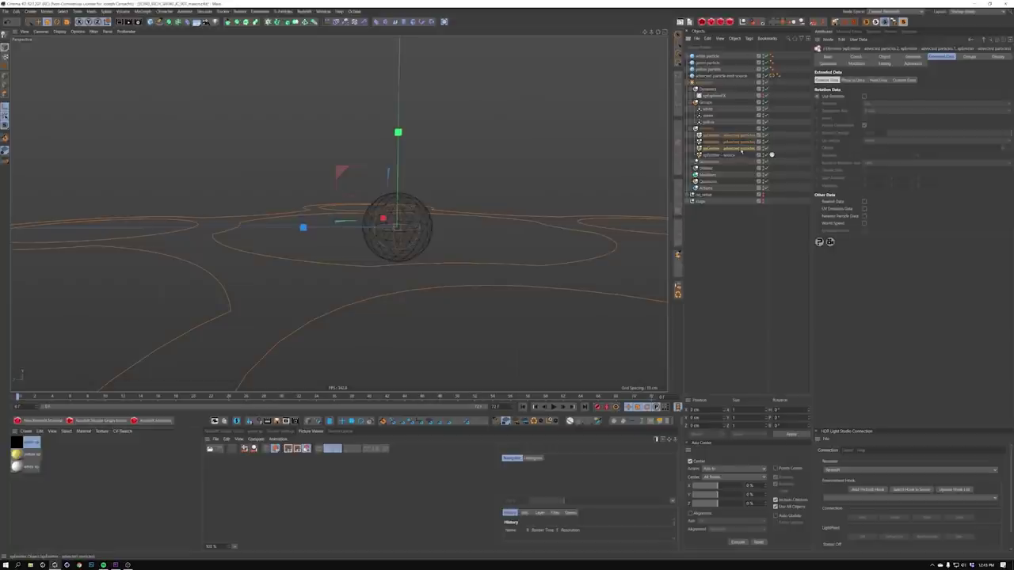
pyautogui.rightClick(743, 154)
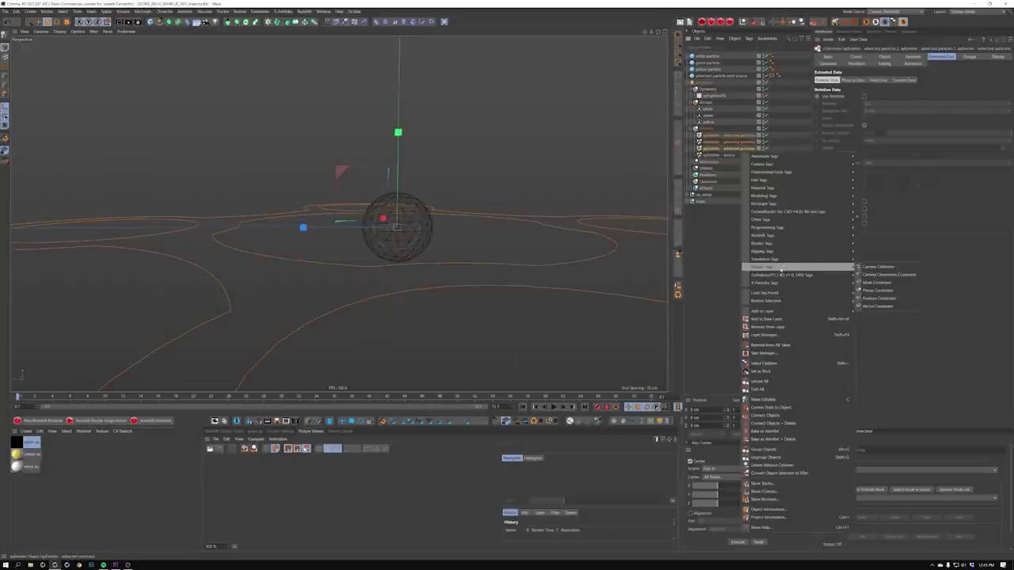
pyautogui.moveTo(764, 236)
pyautogui.click(873, 242)
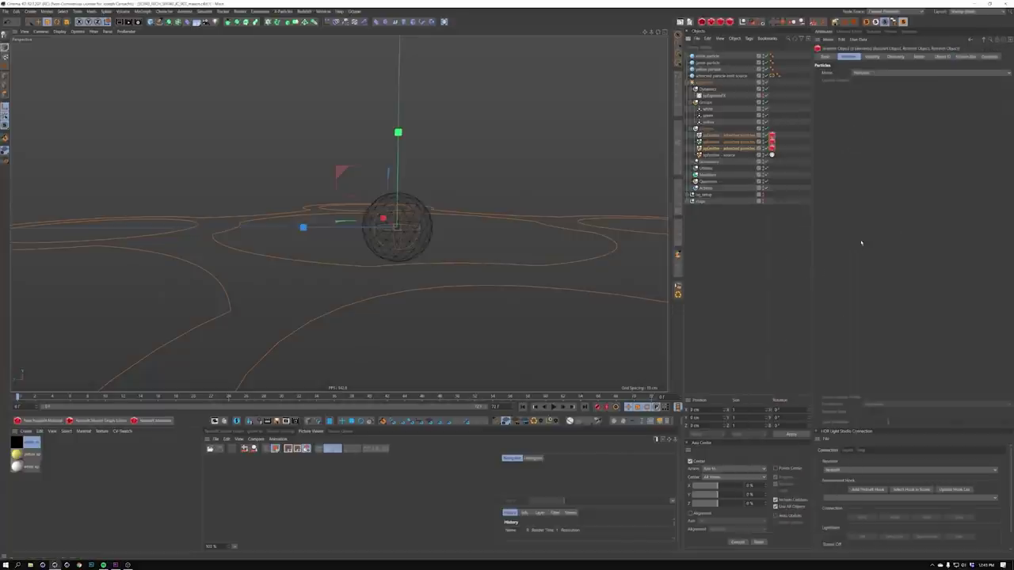
# Set all three Redshift Object tags' particle mode to Custom Objects and assign the white particle sphere as a custom object
pyautogui.click(717, 141)
pyautogui.click(771, 142)
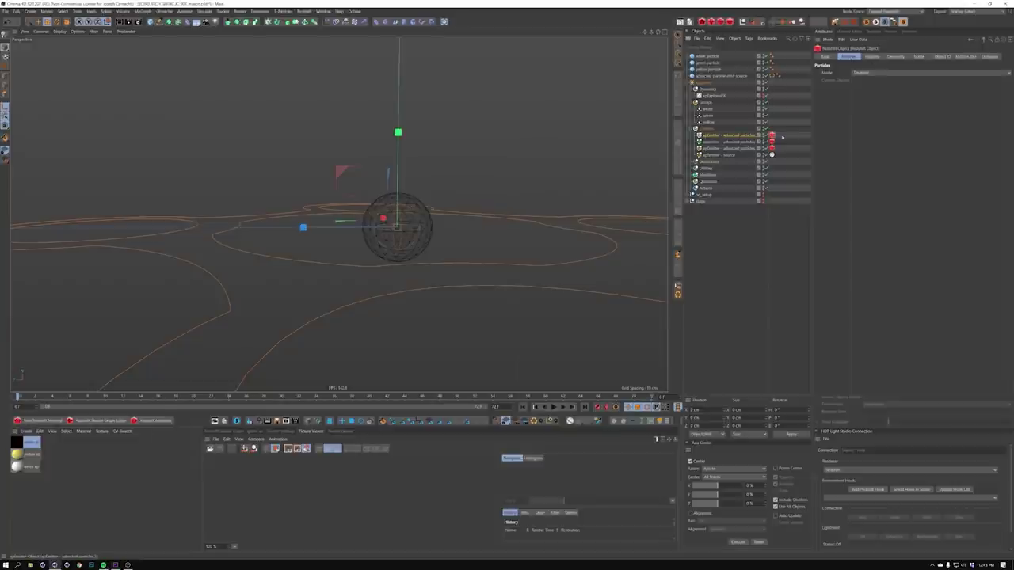
pyautogui.moveTo(779, 131); pyautogui.dragTo(772, 149)
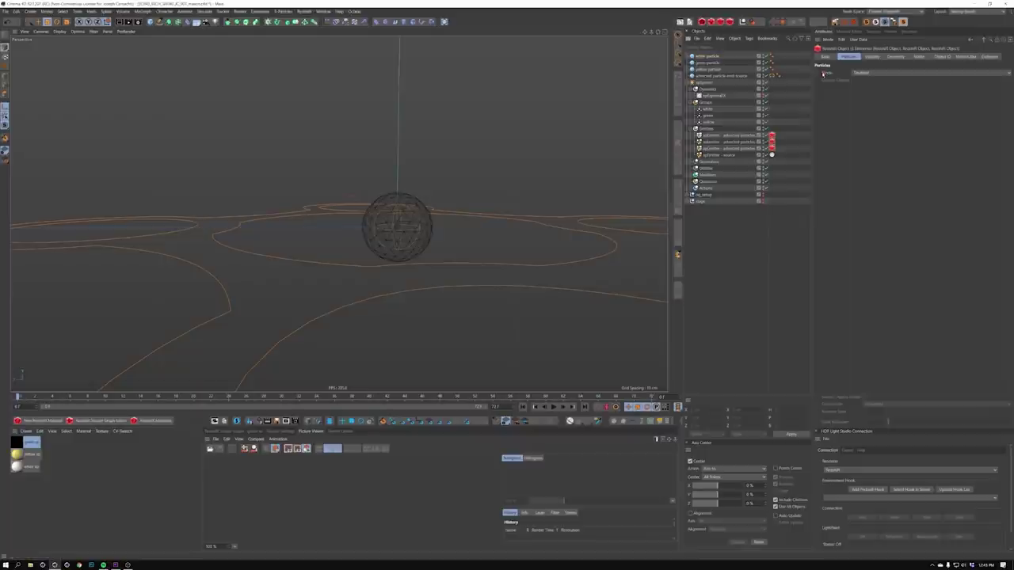
pyautogui.click(770, 141)
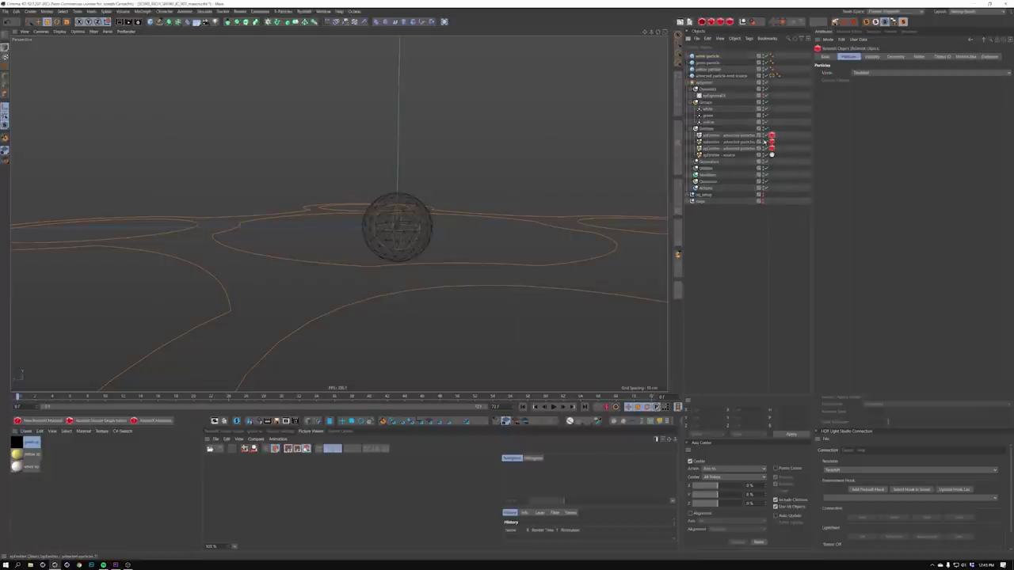
pyautogui.moveTo(768, 142); pyautogui.dragTo(775, 142)
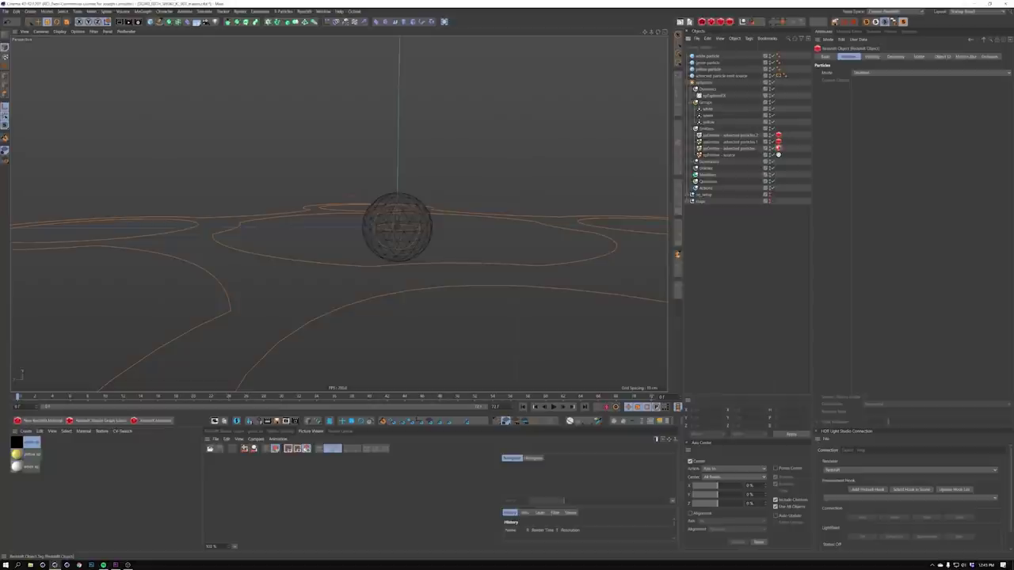
pyautogui.moveTo(785, 130); pyautogui.dragTo(776, 151)
pyautogui.click(855, 73)
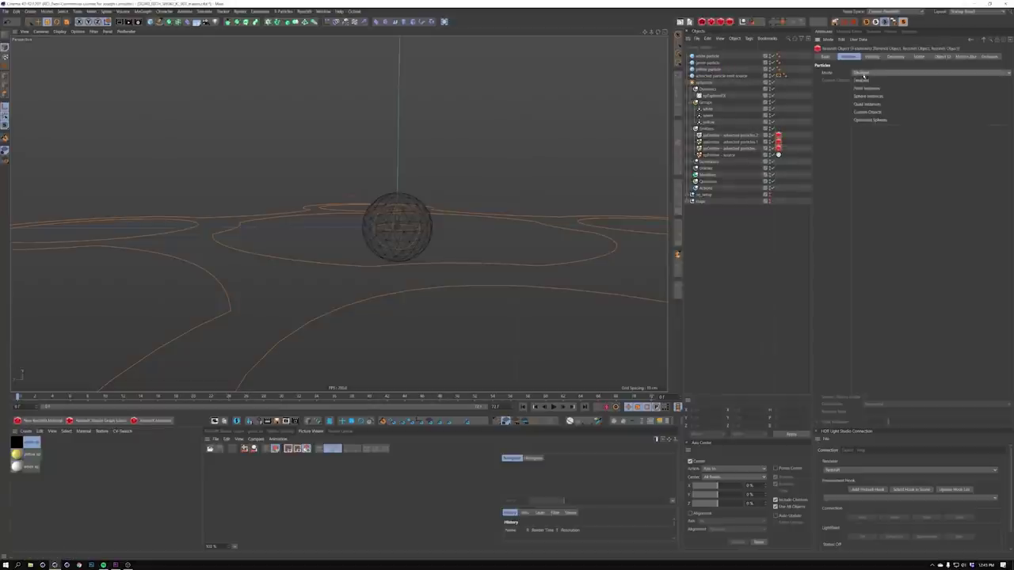
pyautogui.click(867, 115)
pyautogui.click(779, 149)
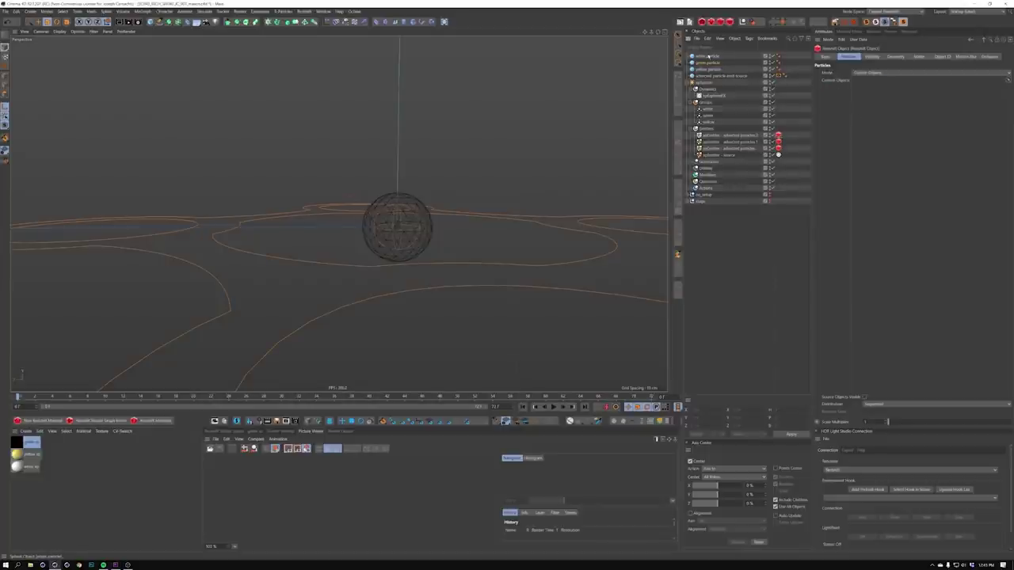
pyautogui.moveTo(867, 104); pyautogui.dragTo(869, 81)
# Play the simulation from the first frame to check the emitted particles, and return to the start
pyautogui.click(523, 408)
pyautogui.press('F8')
pyautogui.click(553, 407)
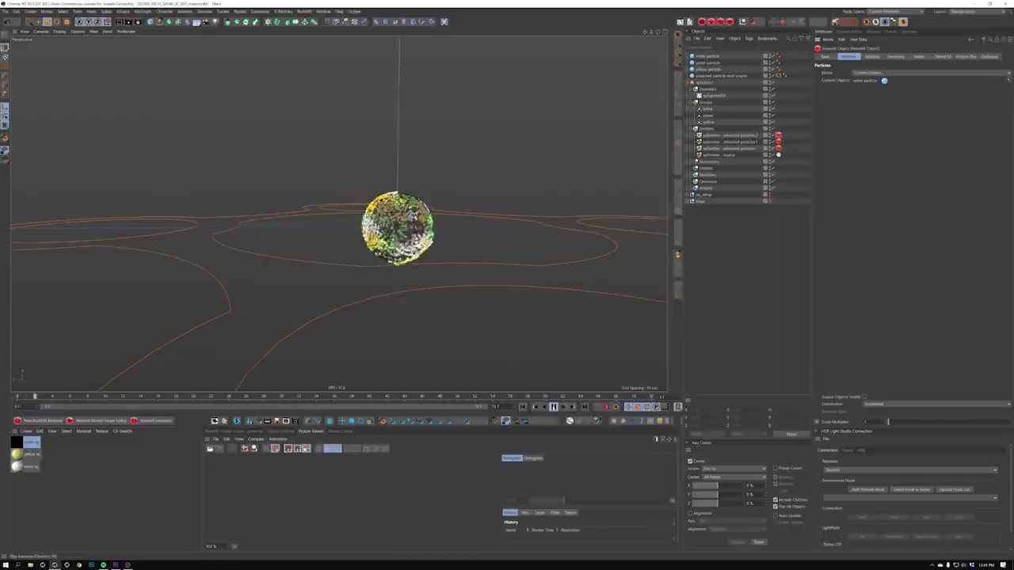
pyautogui.click(553, 407)
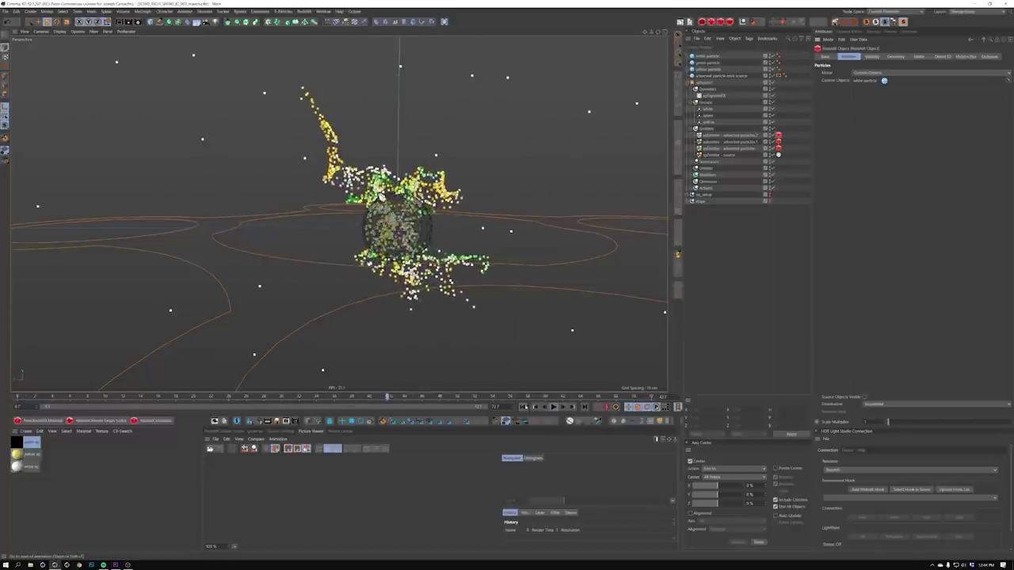
pyautogui.click(523, 407)
# Open the yellow particle material's shader graph, enlarge the editor area and show the Color User Data node's settings
pyautogui.click(711, 69)
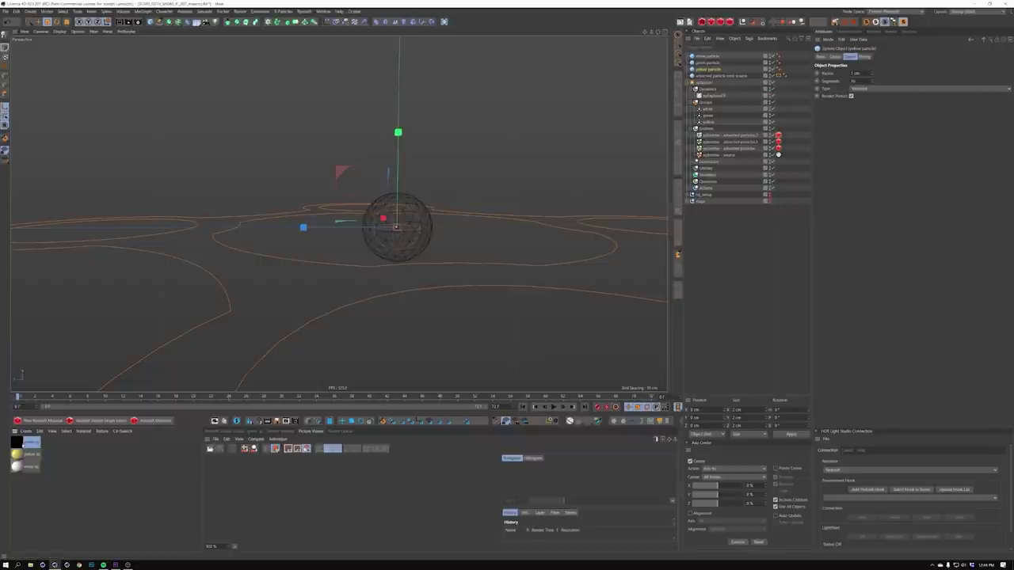
pyautogui.click(28, 454)
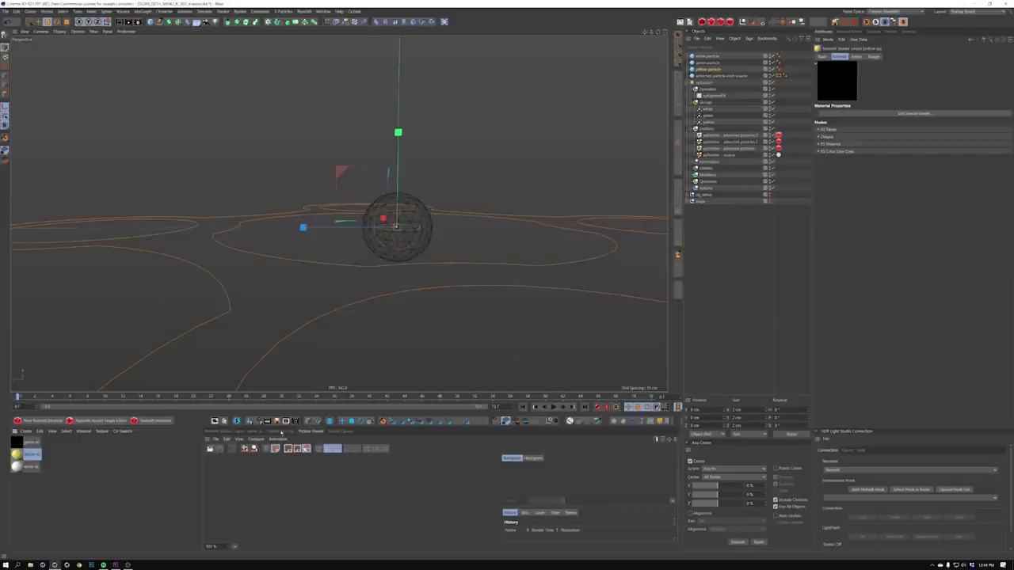
pyautogui.click(238, 433)
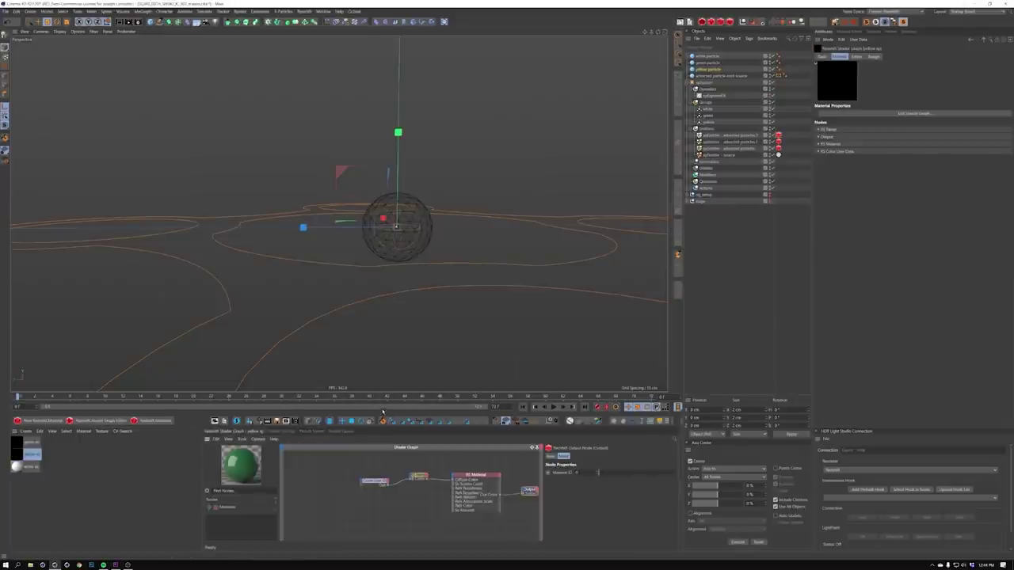
pyautogui.moveTo(383, 415); pyautogui.dragTo(384, 366)
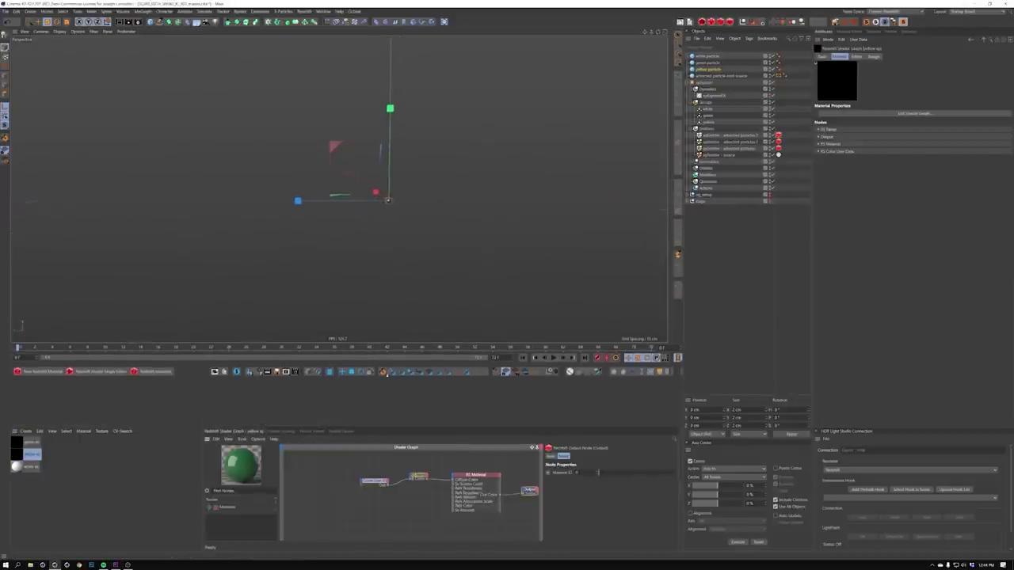
pyautogui.moveTo(385, 424); pyautogui.dragTo(385, 374)
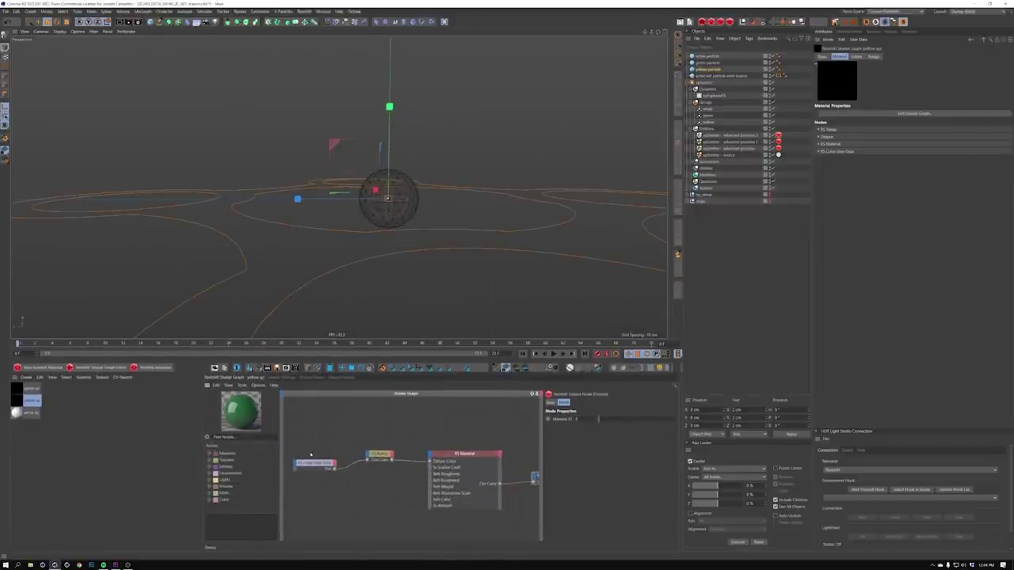
pyautogui.click(312, 461)
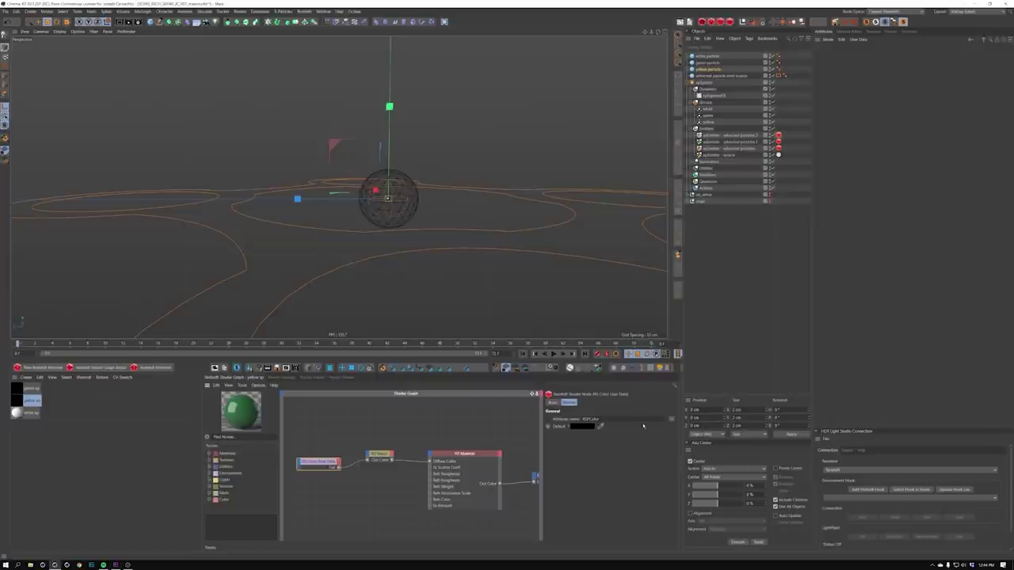
# Add a second Color User Data node to the yellow material's graph, look through its attribute presets, and remove the node
pyautogui.click(317, 449)
pyautogui.hotkey('shift', 'c')
pyautogui.write('cocolor use')
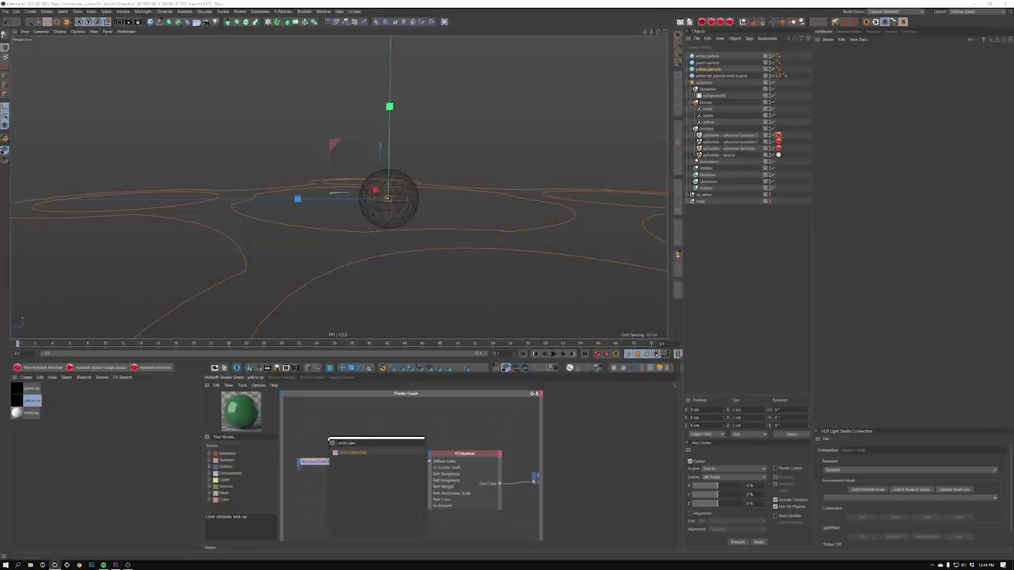
pyautogui.write('r')
pyautogui.press('Return')
pyautogui.press('Return')
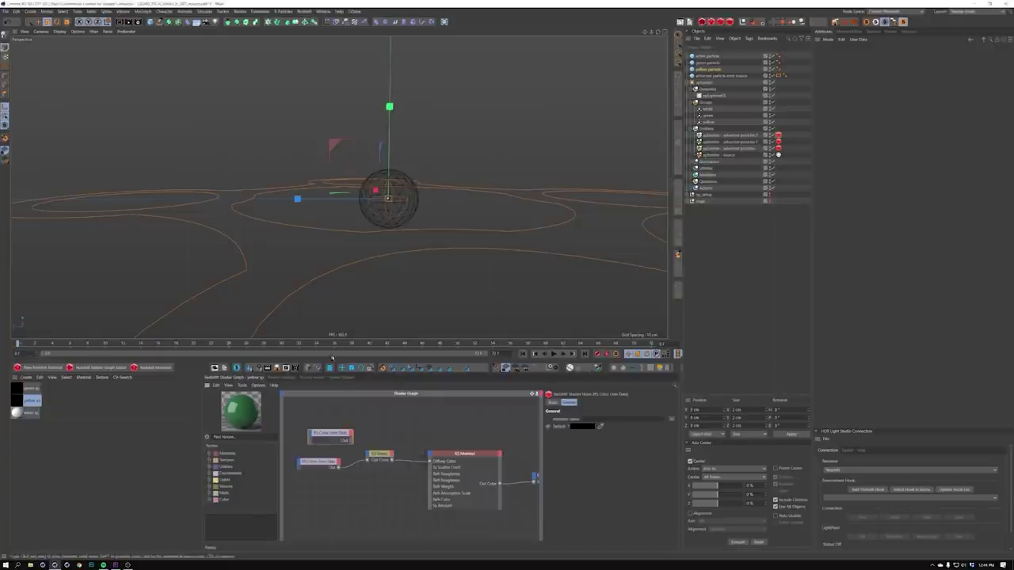
pyautogui.moveTo(334, 431); pyautogui.dragTo(331, 430)
pyautogui.click(672, 419)
pyautogui.moveTo(673, 428)
pyautogui.click(708, 442)
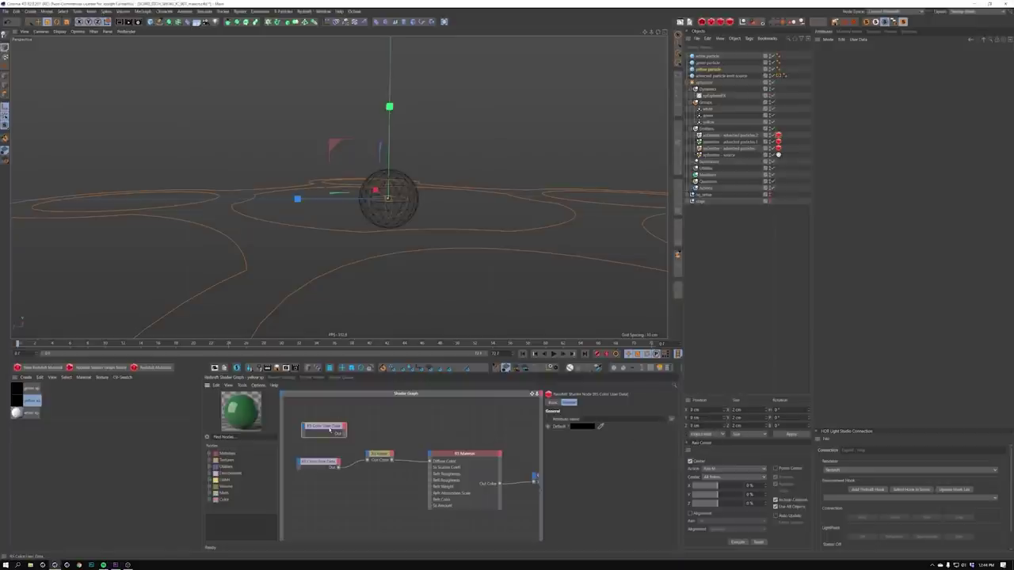
pyautogui.moveTo(331, 434); pyautogui.dragTo(330, 457)
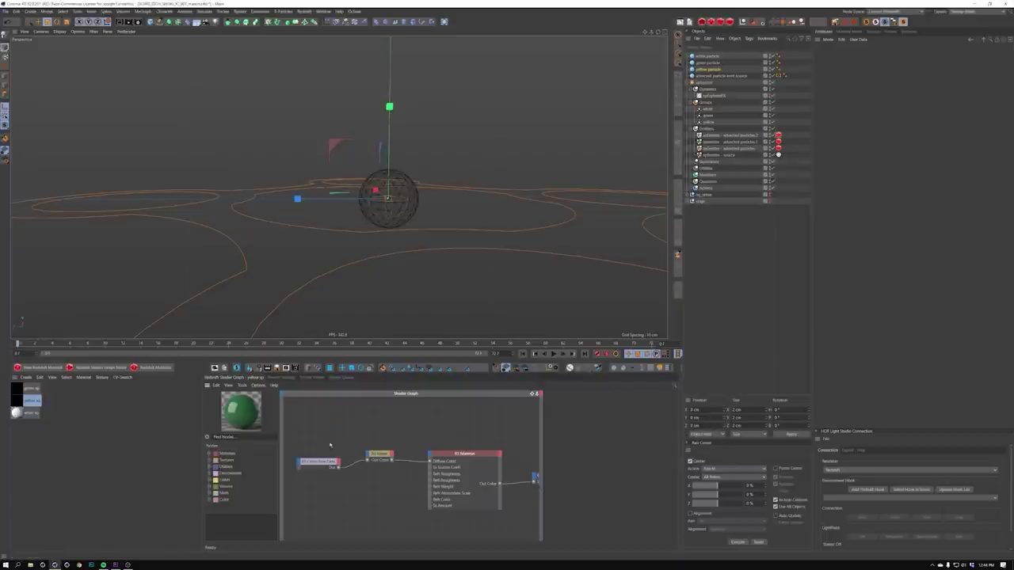
# Compare the green particle group's gradient with the Color User Data and Ramp nodes in the yellow and green materials
pyautogui.click(709, 109)
pyautogui.click(707, 115)
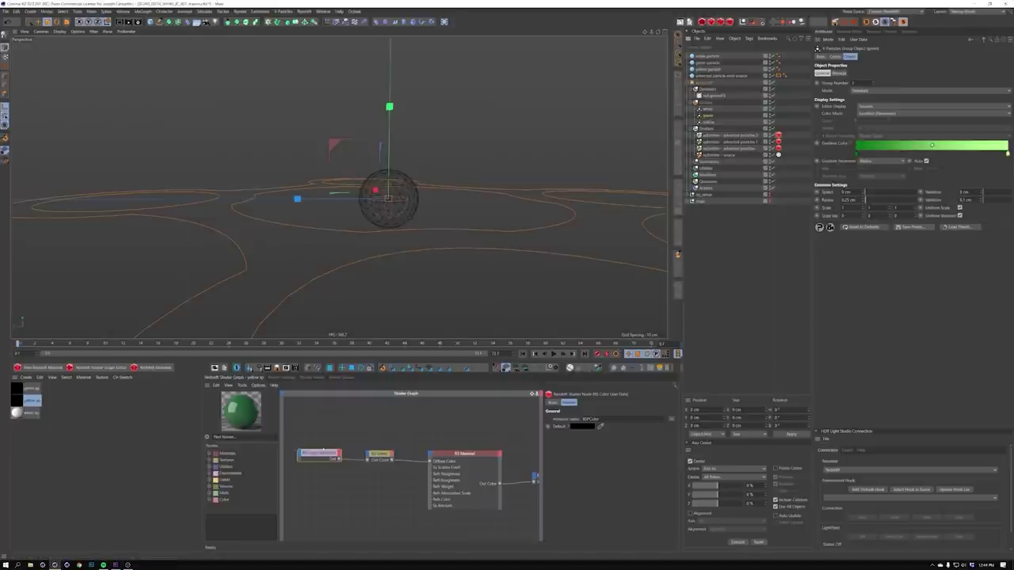
pyautogui.click(320, 454)
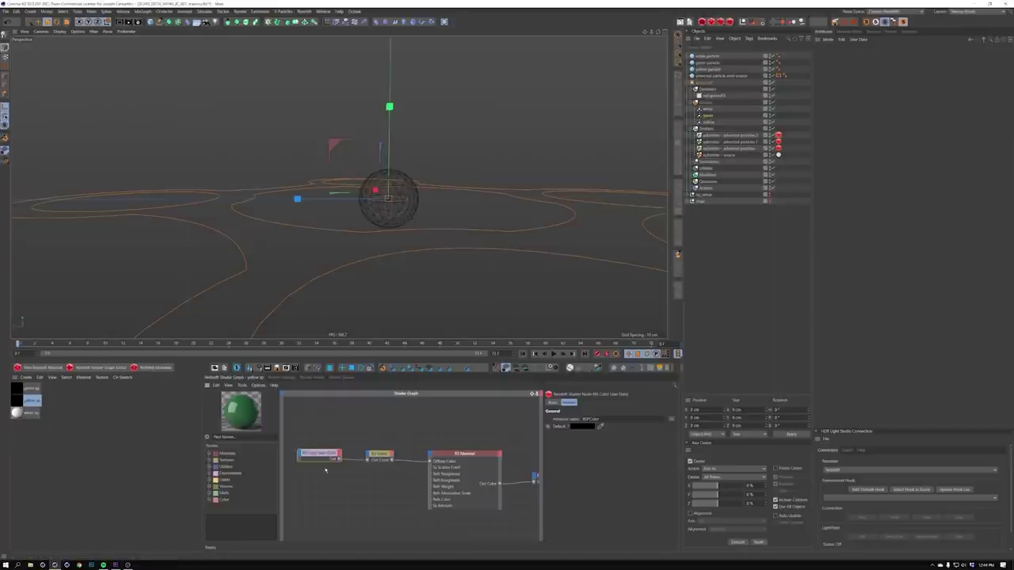
pyautogui.click(378, 454)
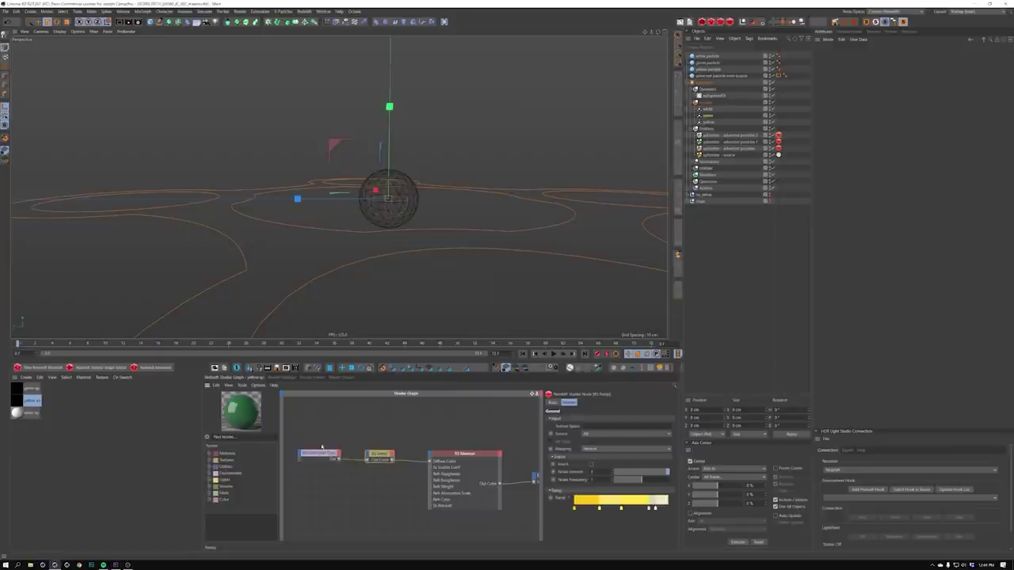
pyautogui.click(28, 390)
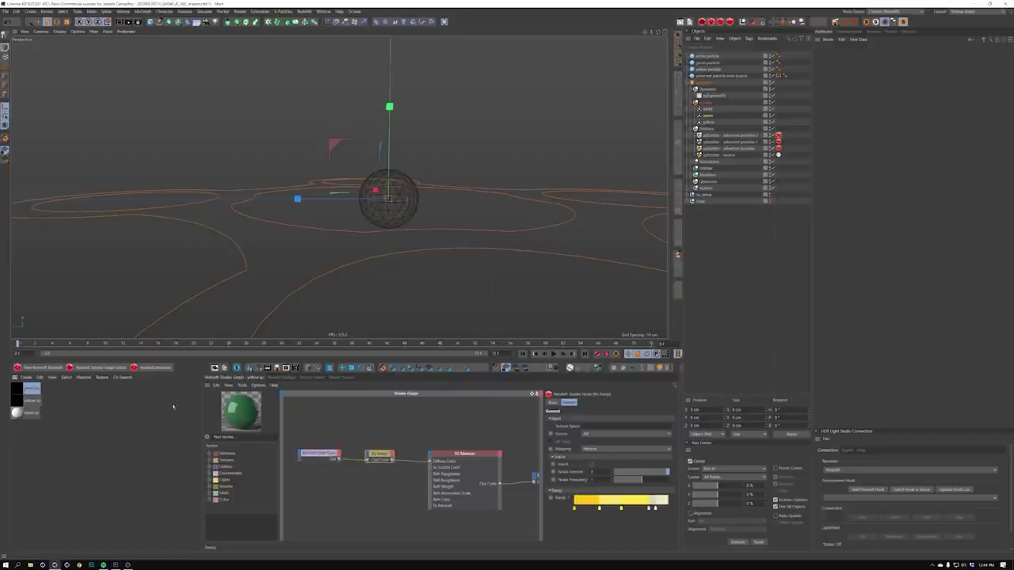
pyautogui.click(26, 390)
pyautogui.click(384, 438)
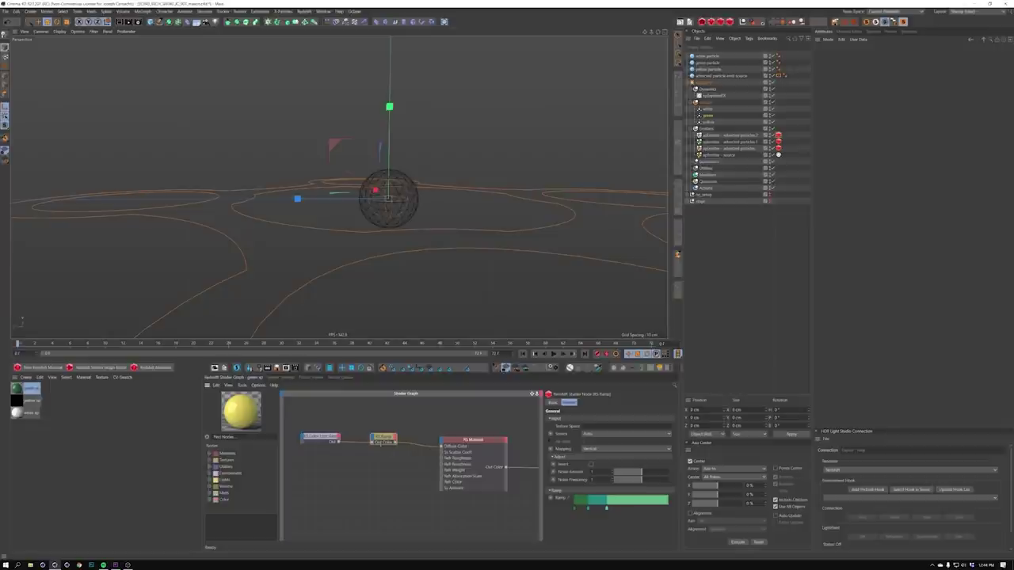
# Play the simulation from the first frame to review the particle colours, and return to the start
pyautogui.click(523, 354)
pyautogui.click(553, 353)
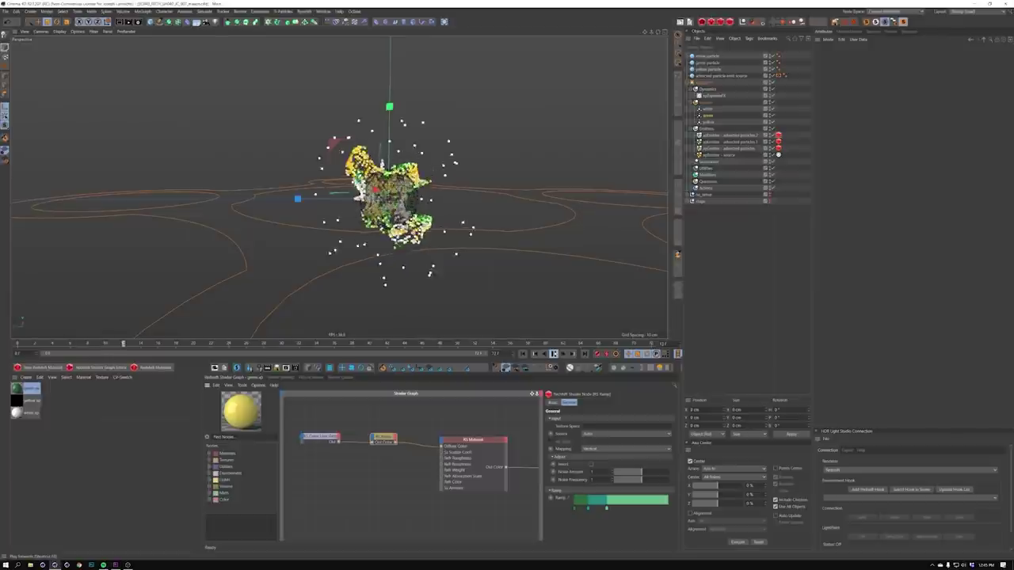
pyautogui.click(553, 353)
pyautogui.click(523, 353)
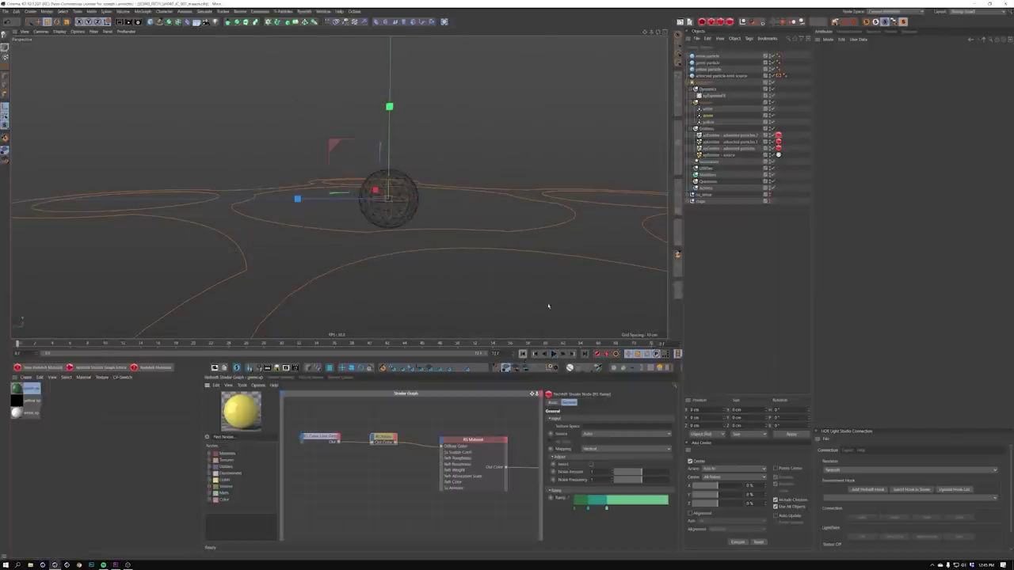
# Show the Redshift RenderView beside the viewport, start the interactive render at frame 1, and frame the emitted particles
pyautogui.click(671, 173)
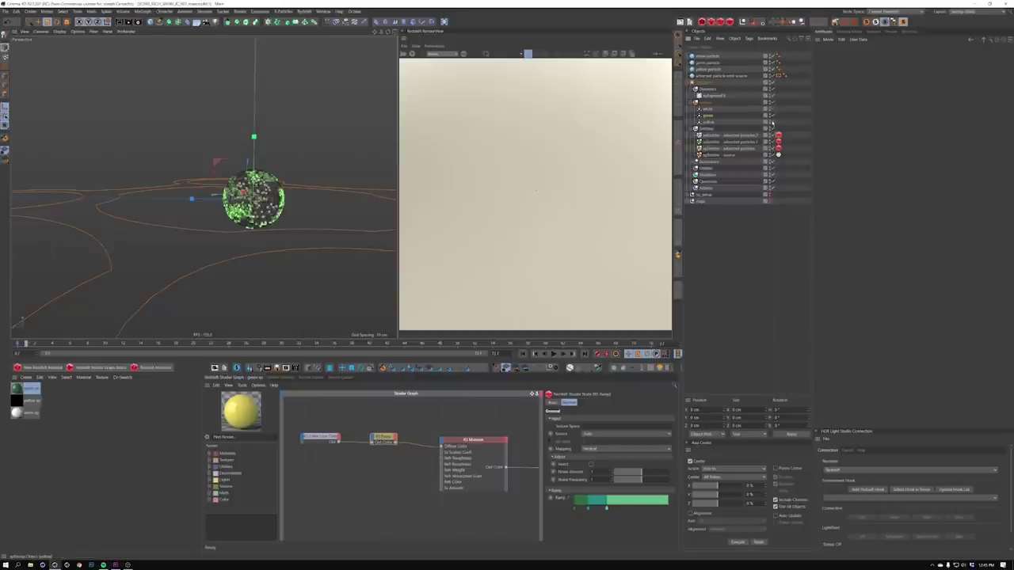
pyautogui.click(412, 54)
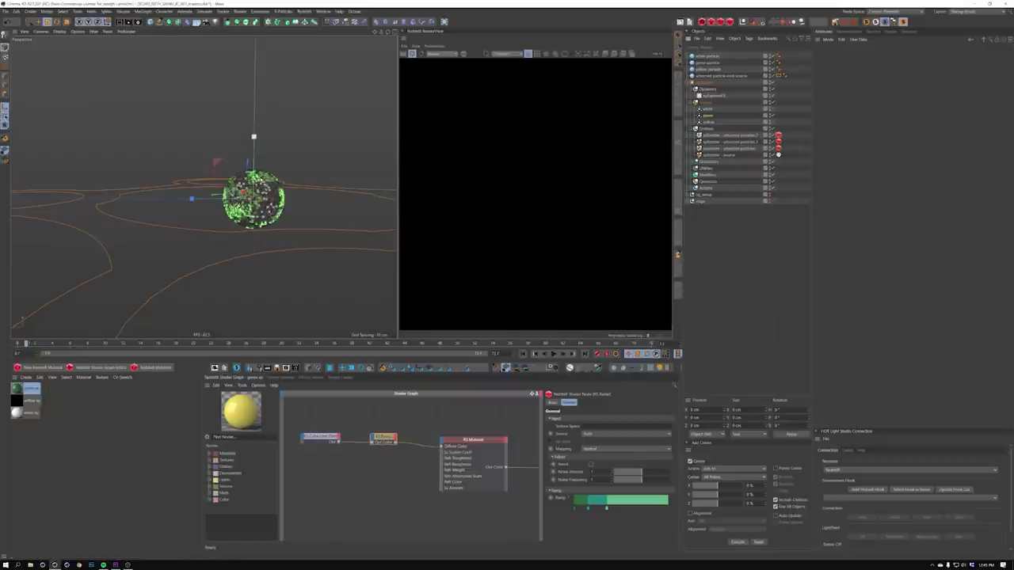
pyautogui.click(769, 203)
pyautogui.keyDown('alt'); pyautogui.moveTo(263, 197); pyautogui.dragTo(300, 170, button='right'); pyautogui.keyUp('alt')
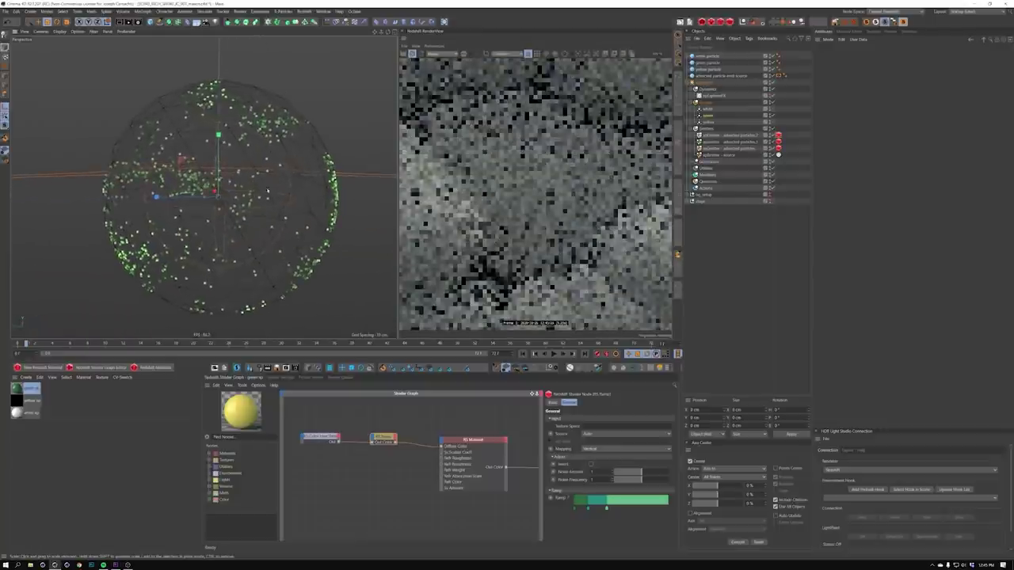
pyautogui.scroll(-4, 299, 168)
pyautogui.keyDown('alt'); pyautogui.moveTo(205, 188); pyautogui.dragTo(201, 191, button='middle'); pyautogui.keyUp('alt')
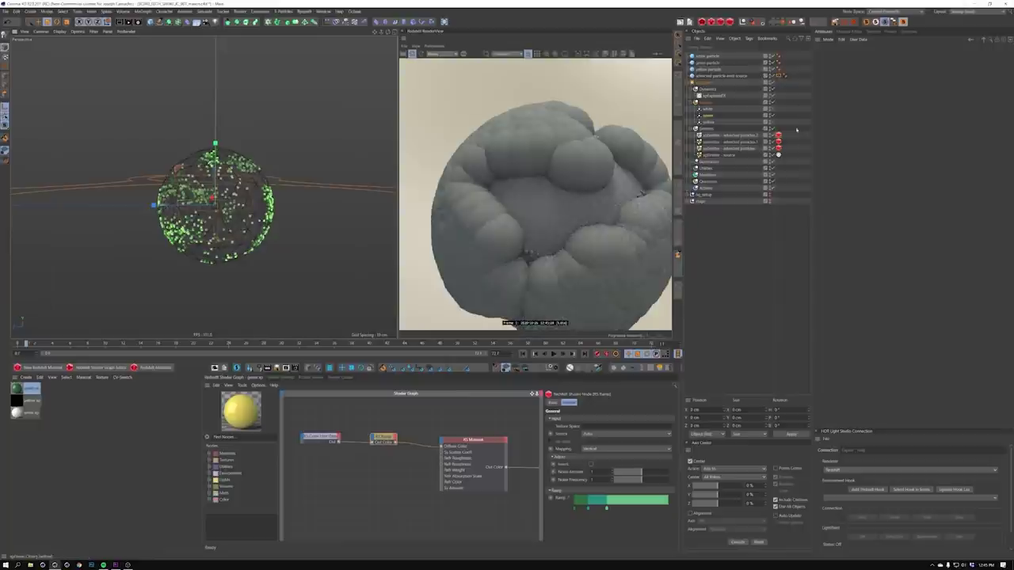
# Set the radius of the white, green and yellow particle spheres to 0.25 cm and hide the mesh source sphere in the viewport
pyautogui.moveTo(787, 130); pyautogui.dragTo(778, 151)
pyautogui.moveTo(726, 53); pyautogui.dragTo(704, 70)
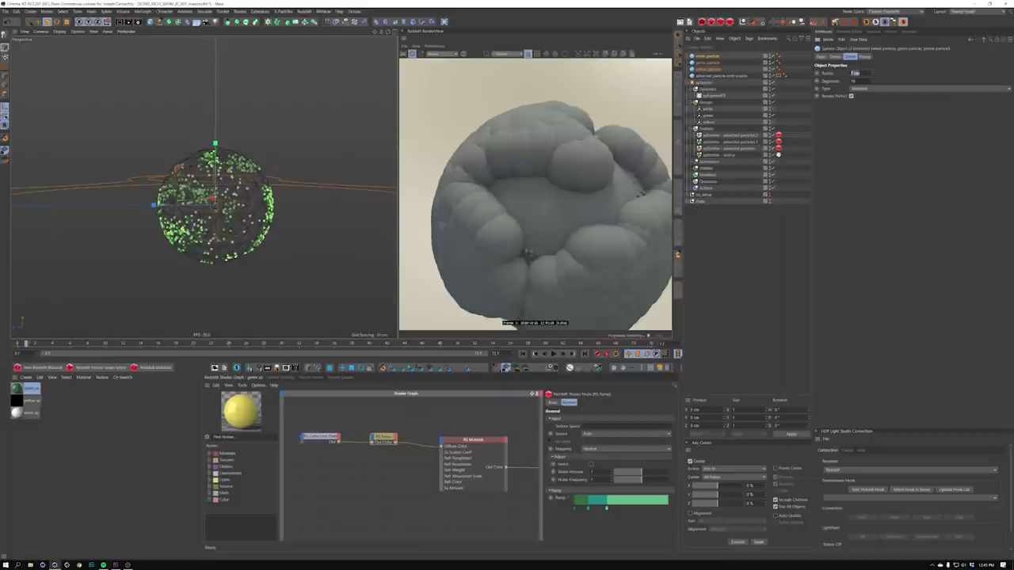
pyautogui.write('0.25')
pyautogui.press('Return')
pyautogui.click(771, 76)
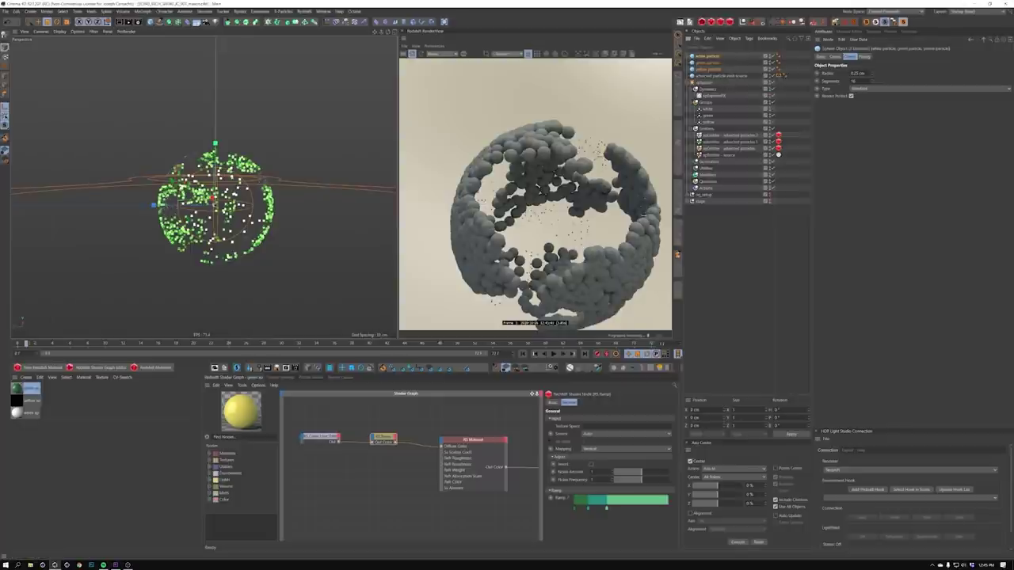
# Set the scale multiplier of the three advected emitters' Redshift Object tags to 0.5
pyautogui.click(779, 142)
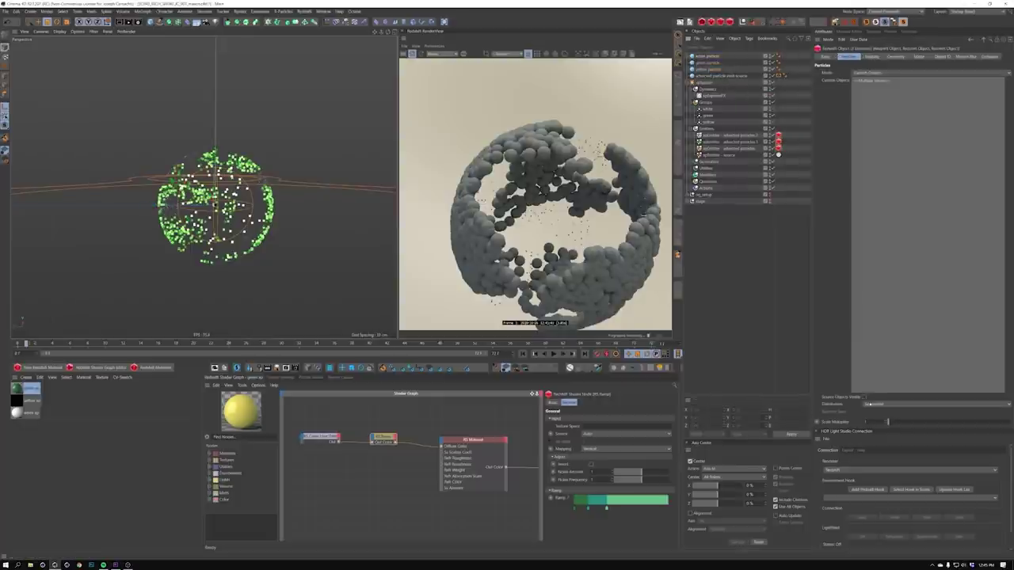
pyautogui.write('0.5')
pyautogui.press('Return')
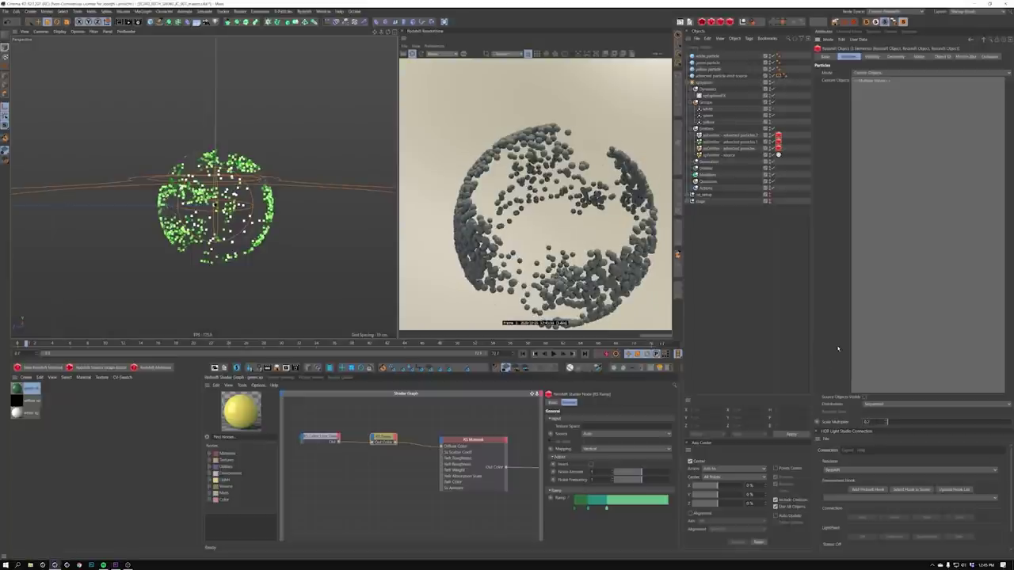
pyautogui.click(873, 405)
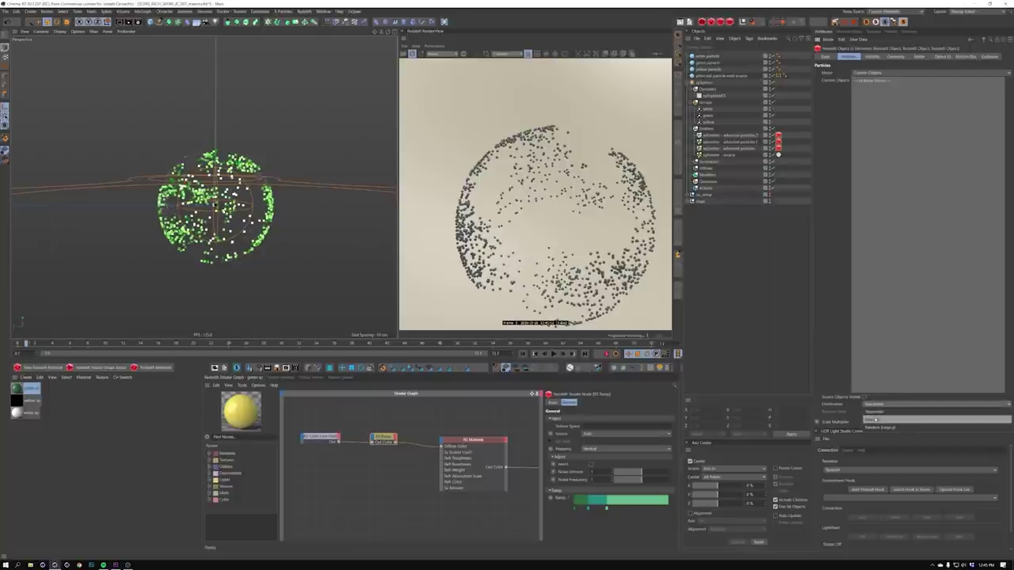
pyautogui.click(876, 420)
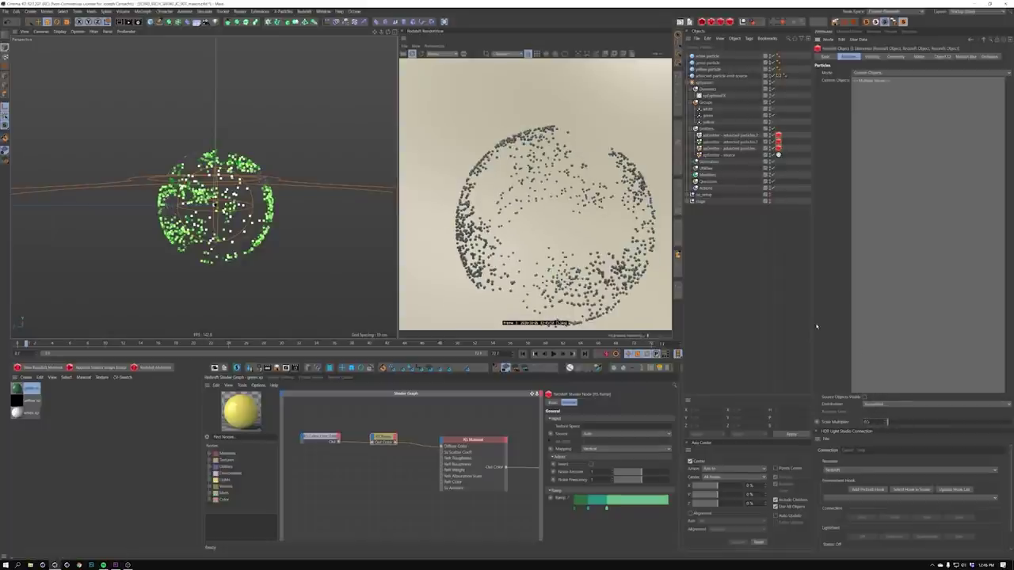
# Apply the green material to the green particle sphere and assign that sphere as custom object for the advected particles 1 emitter
pyautogui.click(30, 389)
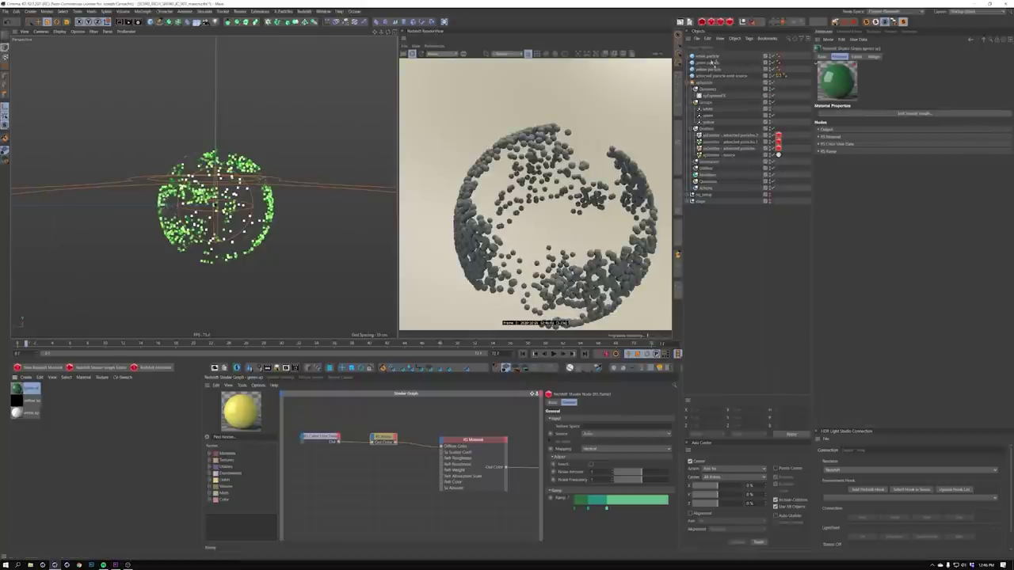
pyautogui.click(782, 62)
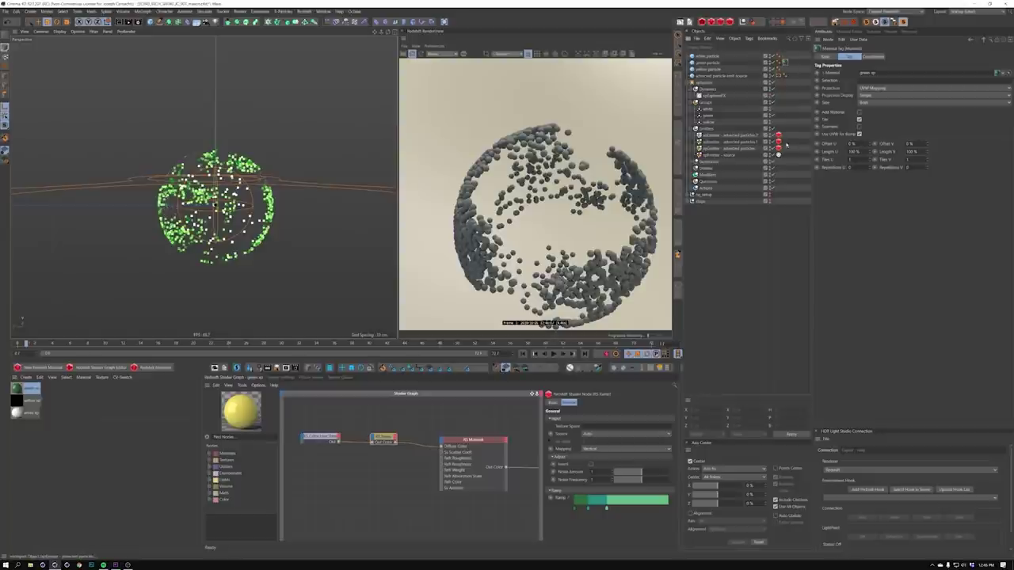
pyautogui.press('f')
pyautogui.press('g')
pyautogui.click(783, 95)
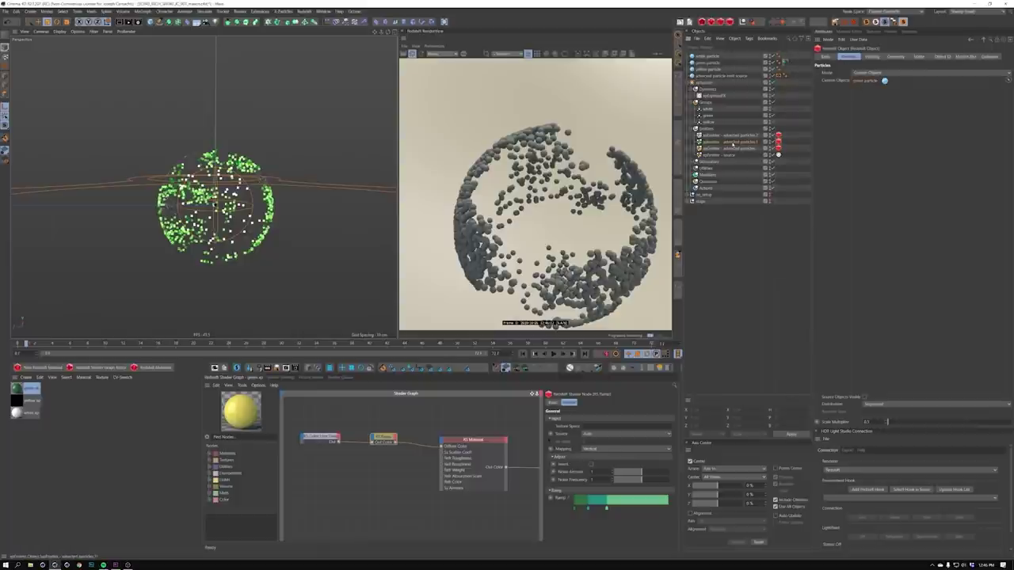
pyautogui.click(733, 142)
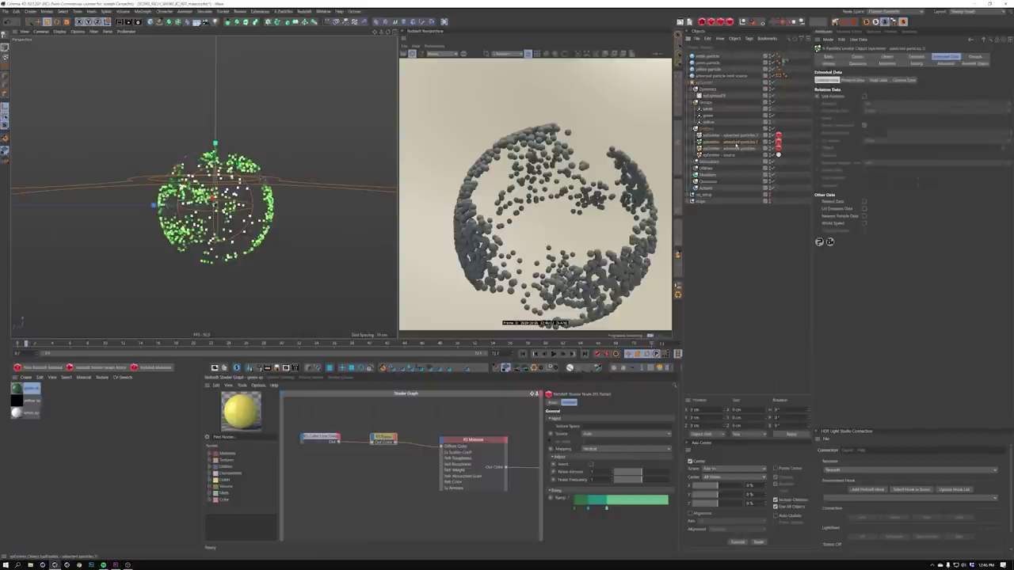
# Try the green material tag on the yellow and white particle spheres, and delete both copies
pyautogui.click(785, 71)
pyautogui.click(785, 71)
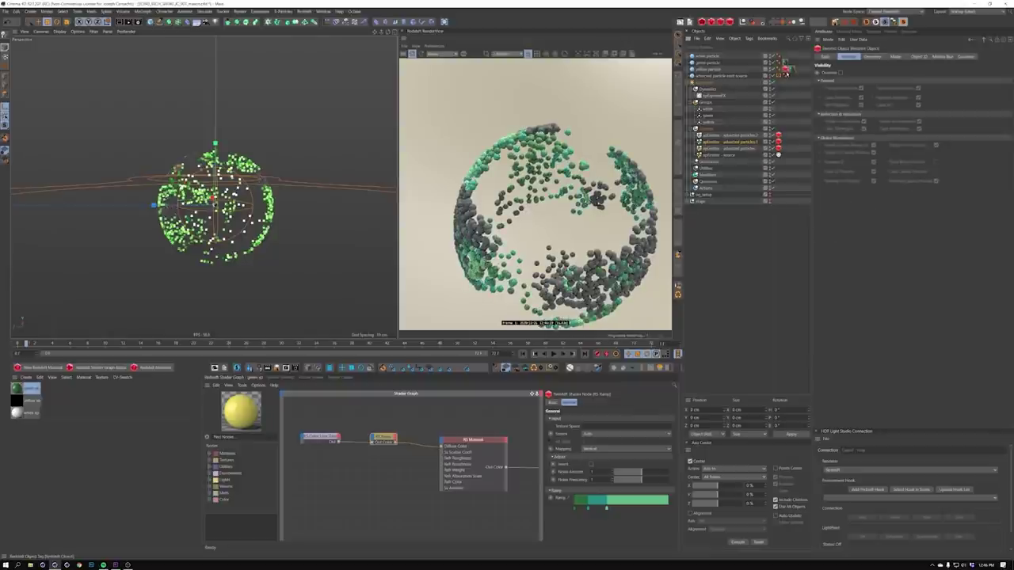
pyautogui.click(785, 69)
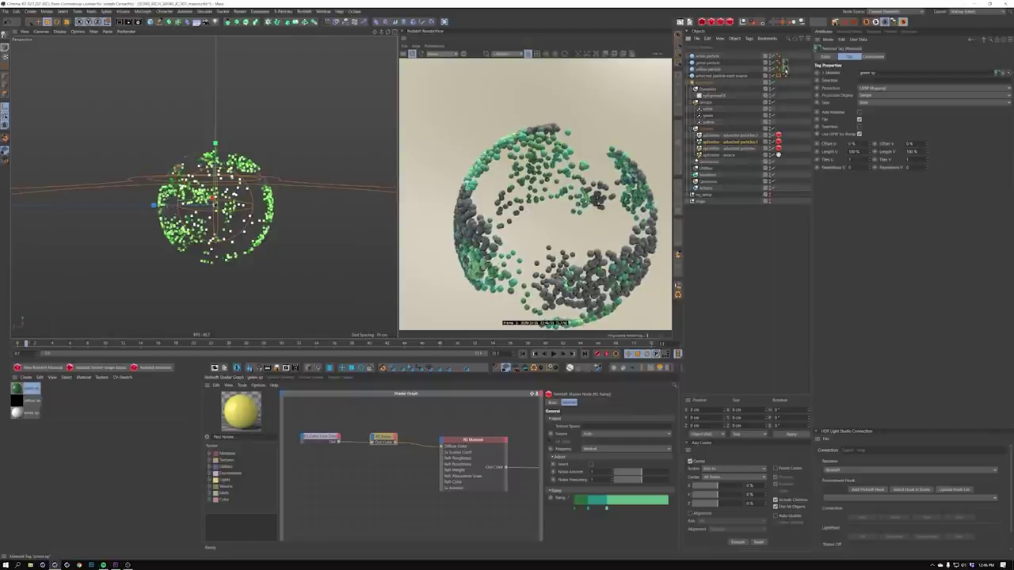
pyautogui.keyDown('ctrl'); pyautogui.moveTo(786, 60); pyautogui.dragTo(786, 56); pyautogui.keyUp('ctrl')
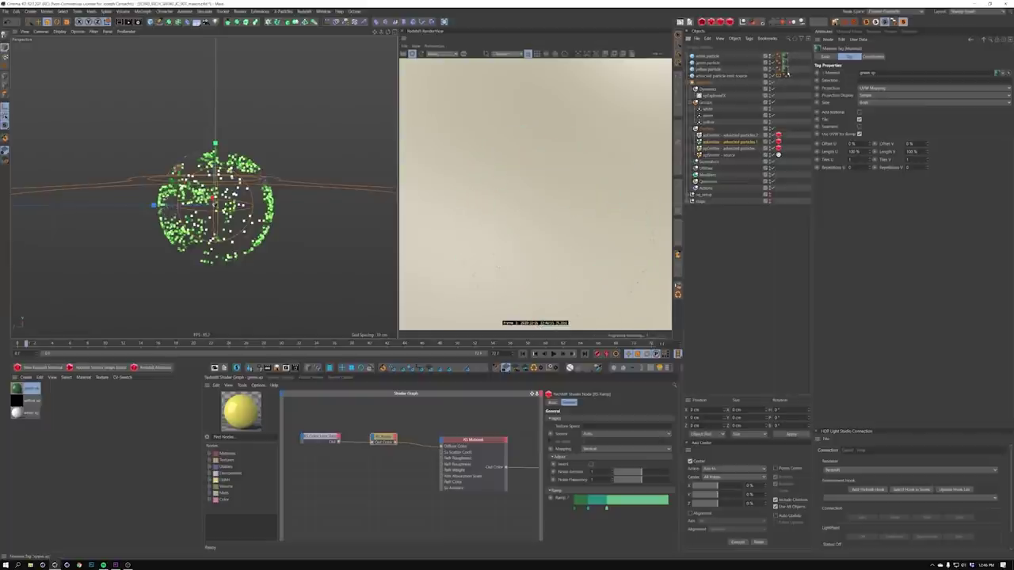
pyautogui.press('Delete')
pyautogui.click(785, 56)
pyautogui.press('Delete')
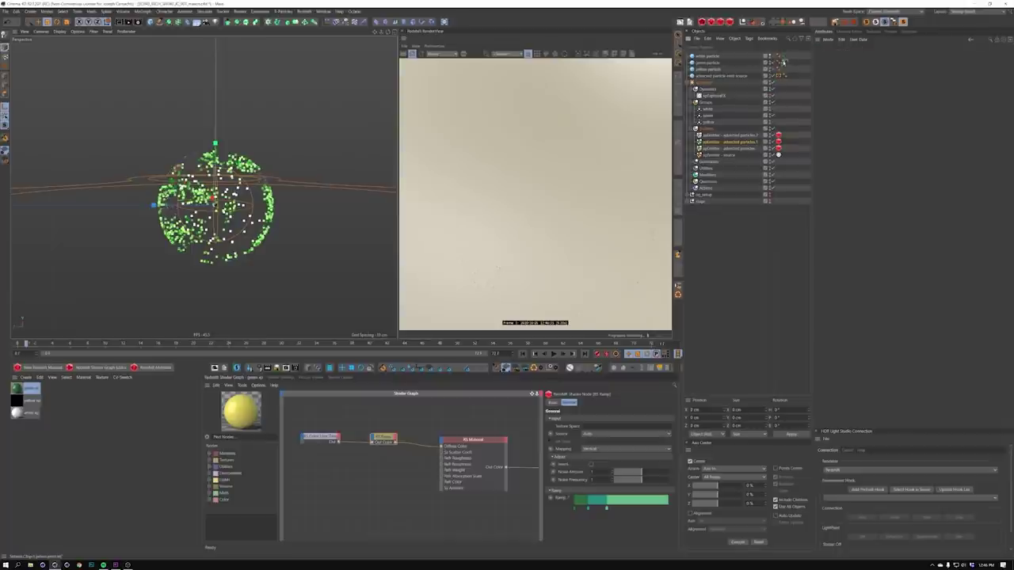
# Set the radius of the white, green and yellow particle spheres to 1 cm and check the emitters' Redshift tags and the particle groups' settings
pyautogui.click(713, 62)
pyautogui.moveTo(729, 55); pyautogui.dragTo(705, 70)
pyautogui.moveTo(865, 73); pyautogui.dragTo(852, 73)
pyautogui.write('1')
pyautogui.press('Return')
pyautogui.moveTo(787, 133); pyautogui.dragTo(777, 150)
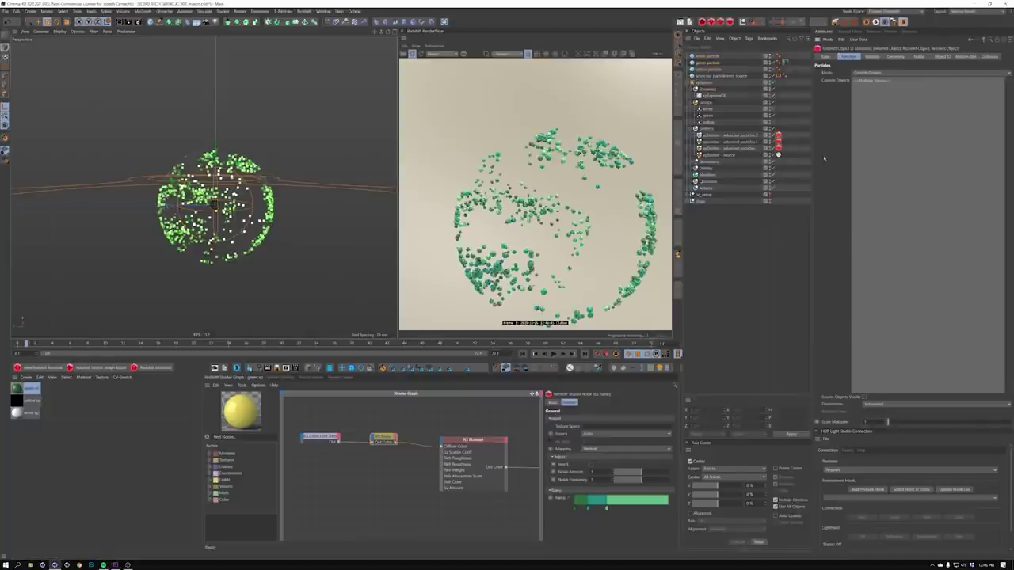
pyautogui.moveTo(718, 108); pyautogui.dragTo(704, 127)
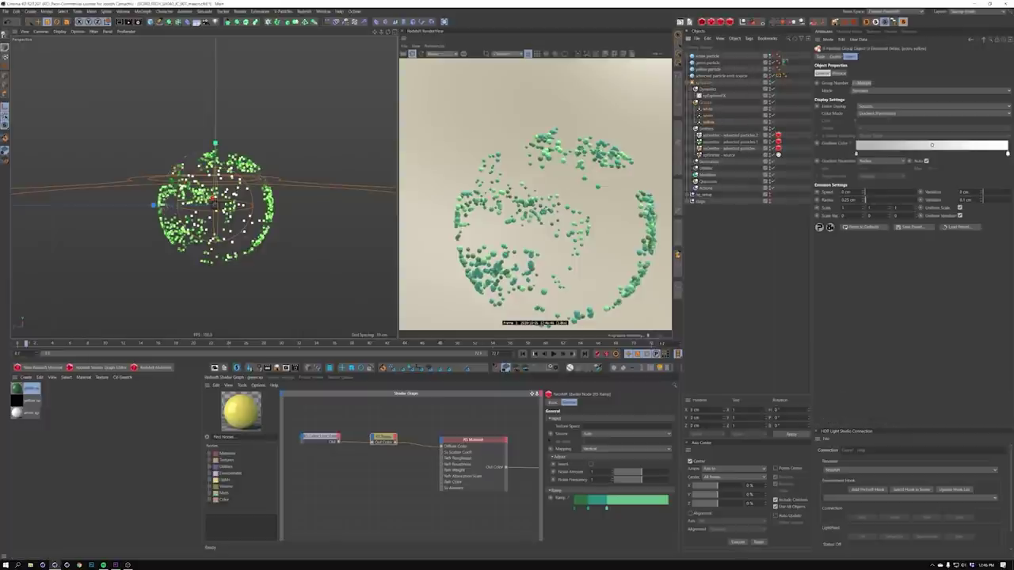
# Preview the raw output of the green material's RS Color User Data node on the particles in the render
pyautogui.keyDown('alt'); pyautogui.moveTo(212, 207); pyautogui.dragTo(225, 220); pyautogui.keyUp('alt')
pyautogui.keyDown('alt'); pyautogui.moveTo(225, 220); pyautogui.dragTo(251, 238, button='right'); pyautogui.keyUp('alt')
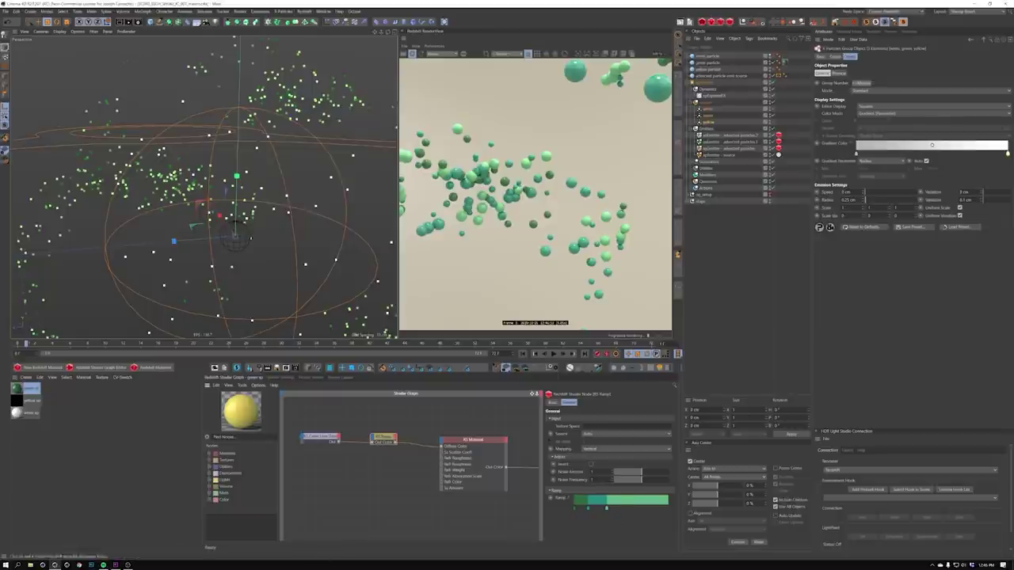
pyautogui.click(321, 437)
pyautogui.scroll(-3, 326, 459)
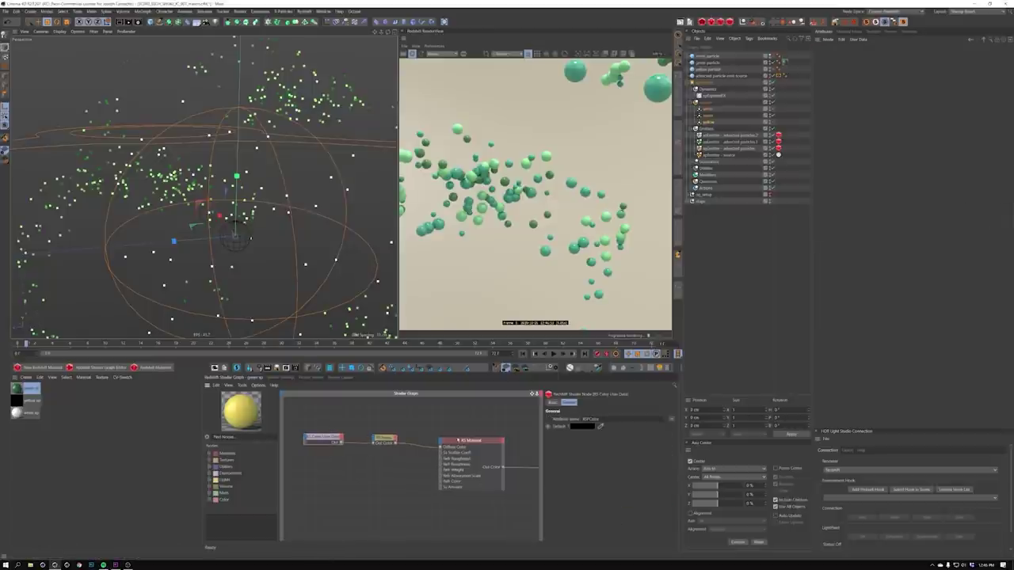
pyautogui.keyDown('ctrl'); pyautogui.keyDown('alt'); pyautogui.click(329, 446); pyautogui.keyUp('alt'); pyautogui.keyUp('ctrl')
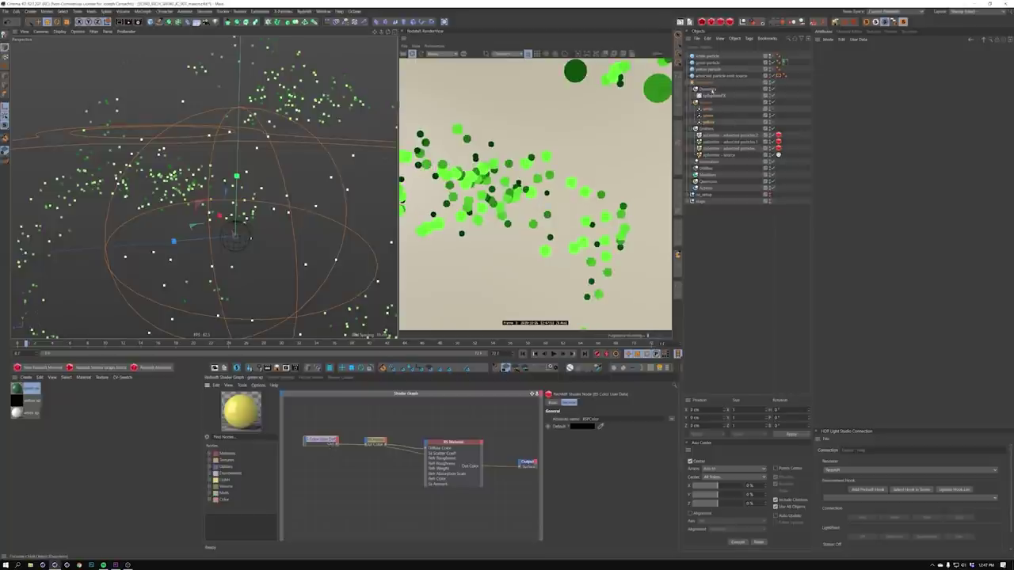
# Try removing the dark green knot from the green particle group's gradient, and undo it
pyautogui.click(709, 115)
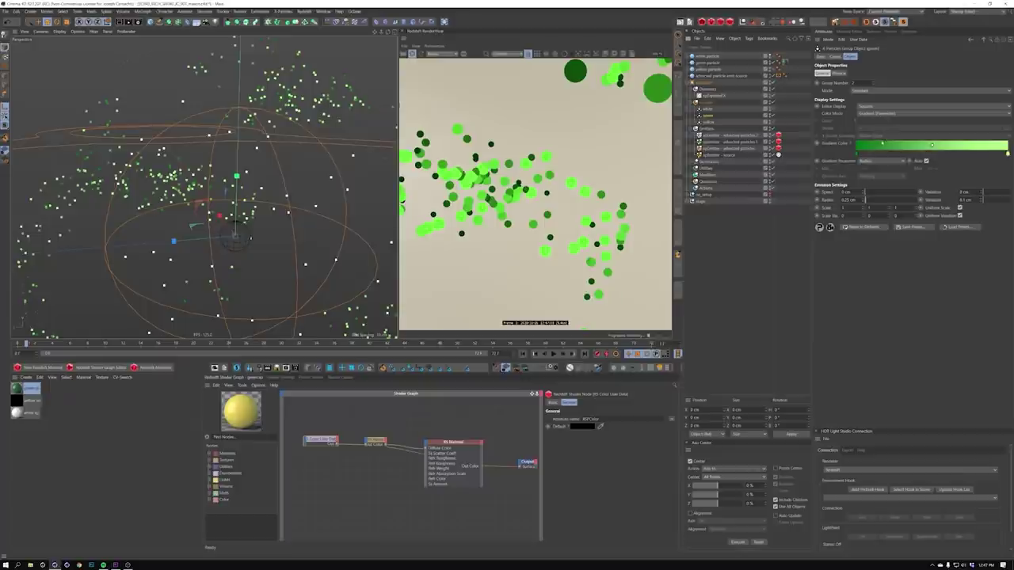
pyautogui.moveTo(857, 153); pyautogui.dragTo(895, 277)
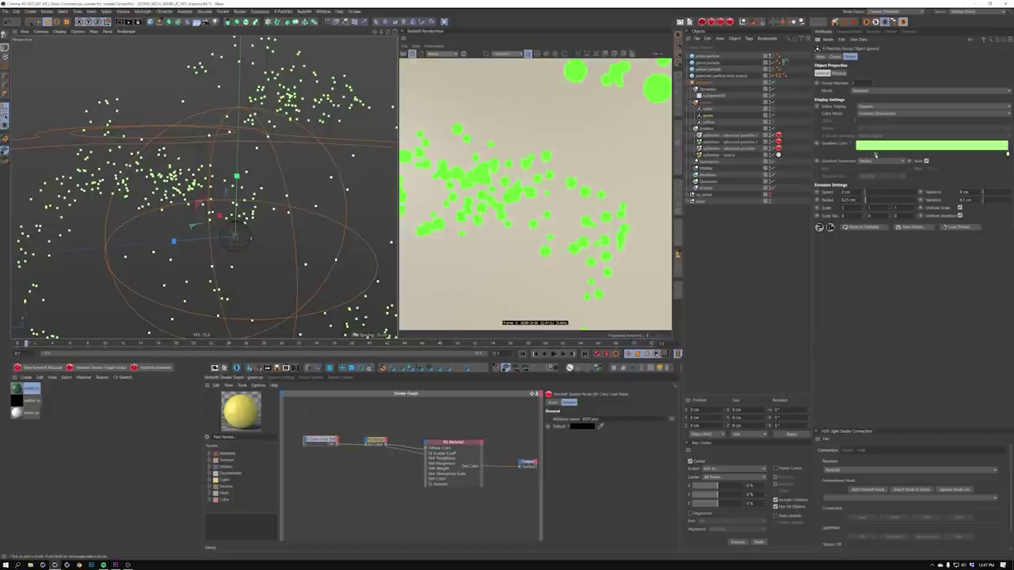
pyautogui.hotkey('ctrl', 'z')
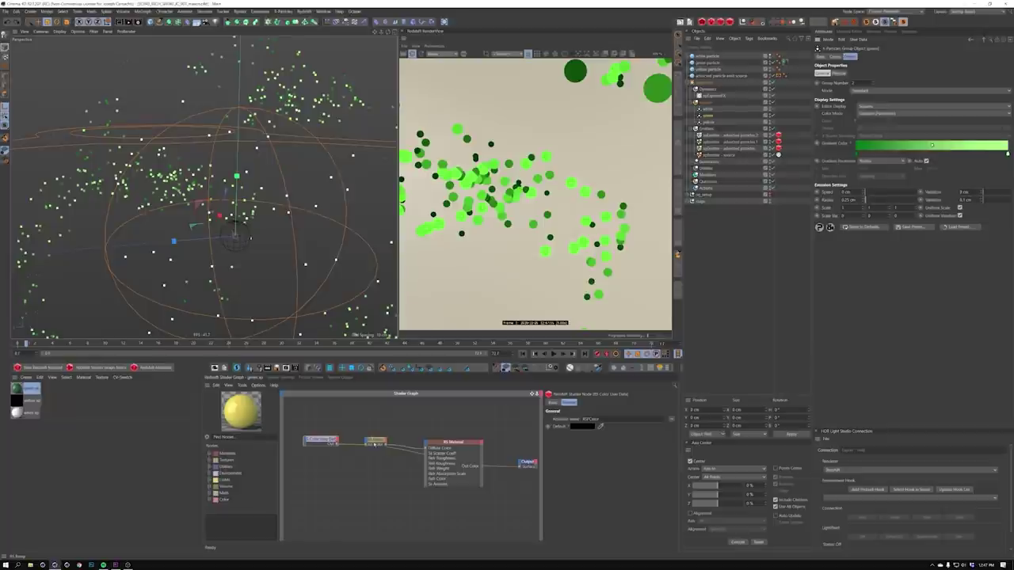
# Preview the green material's RS Ramp output on its own, compare it with the full RS Material, and show the ramp settings
pyautogui.click(374, 440)
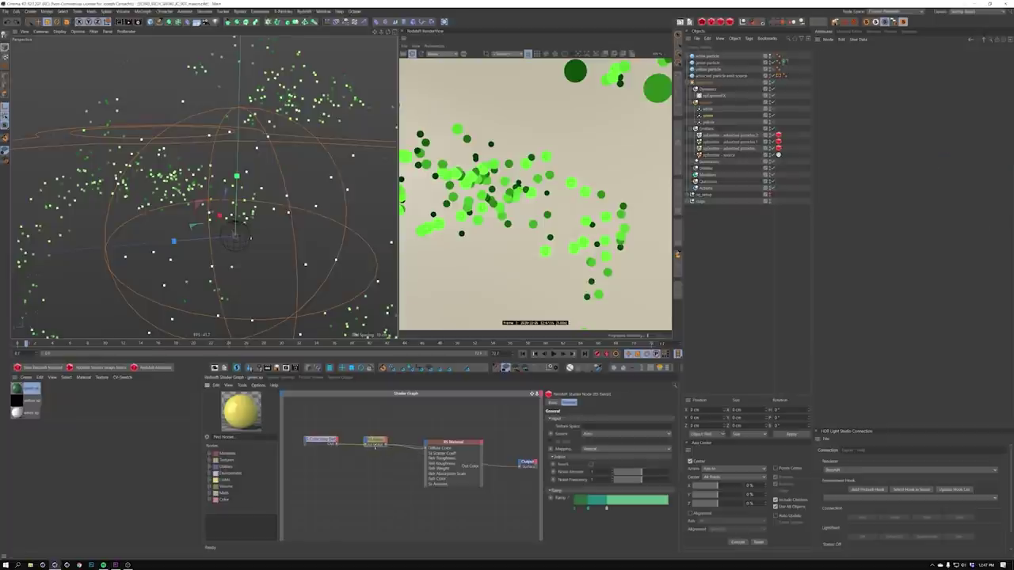
pyautogui.click(461, 446)
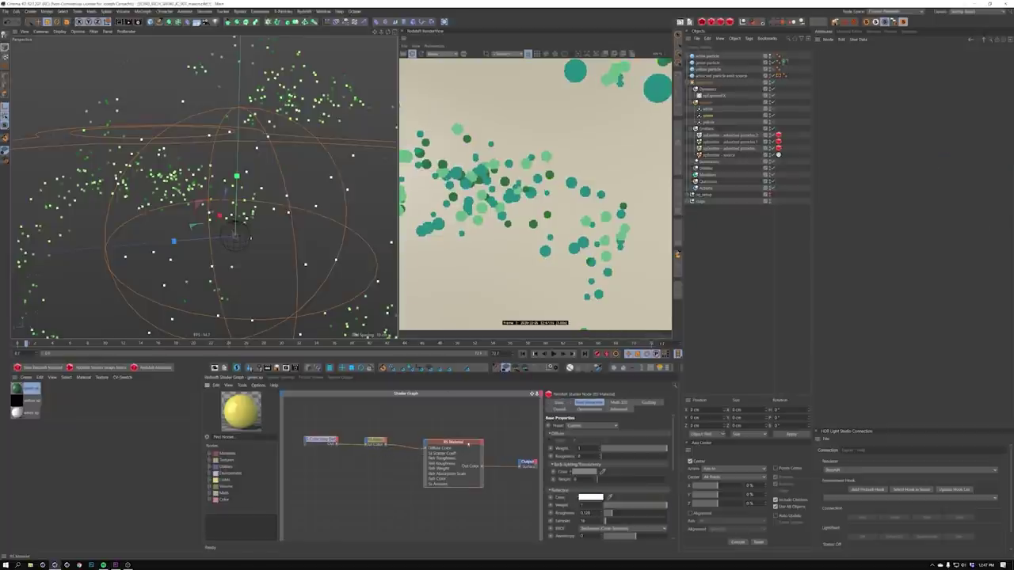
pyautogui.click(375, 440)
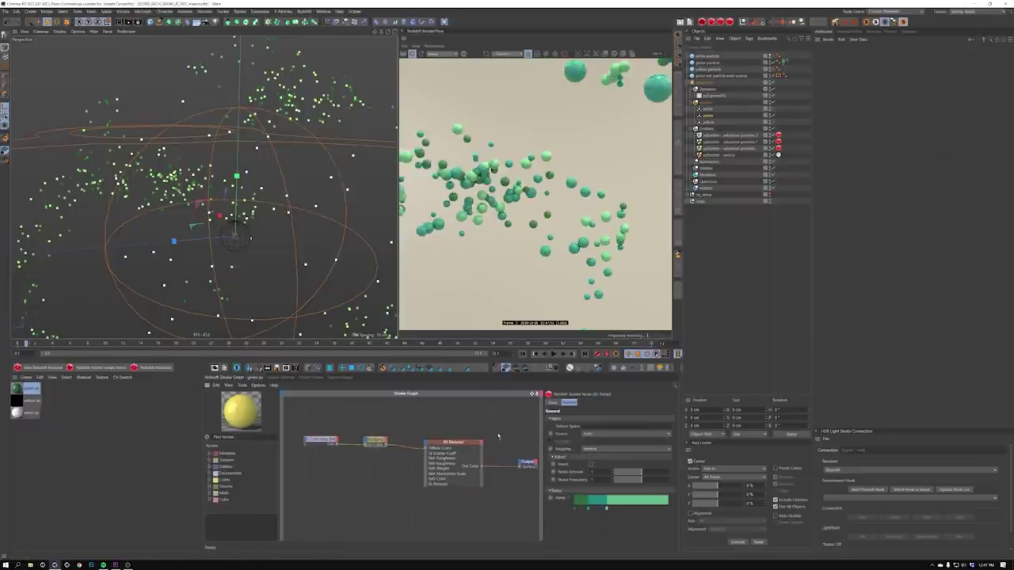
# Add a knot between the teal and light green knots of the green material's ramp and colour it dark green
pyautogui.doubleClick(597, 508)
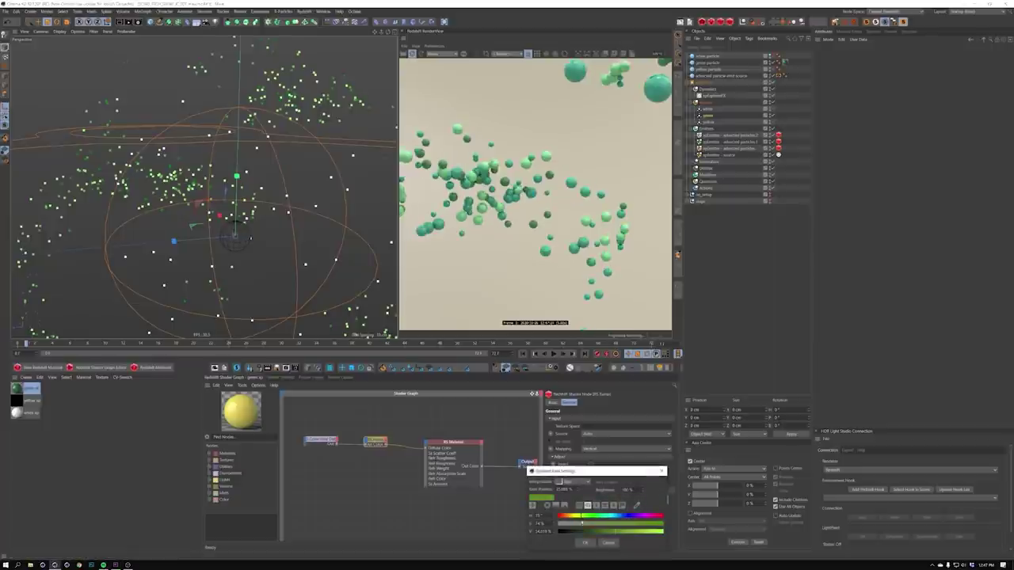
pyautogui.moveTo(618, 531); pyautogui.dragTo(634, 531)
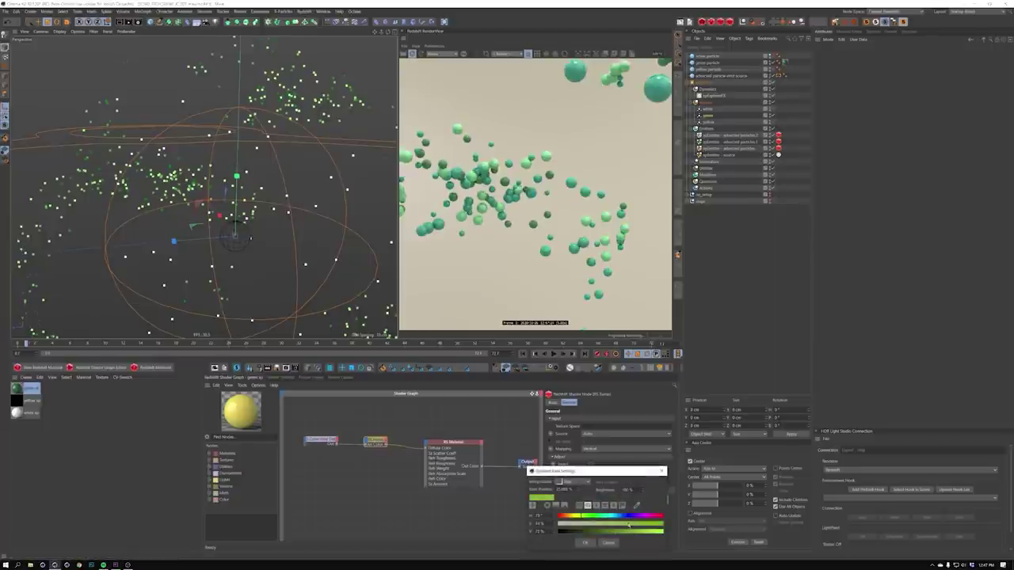
pyautogui.click(585, 543)
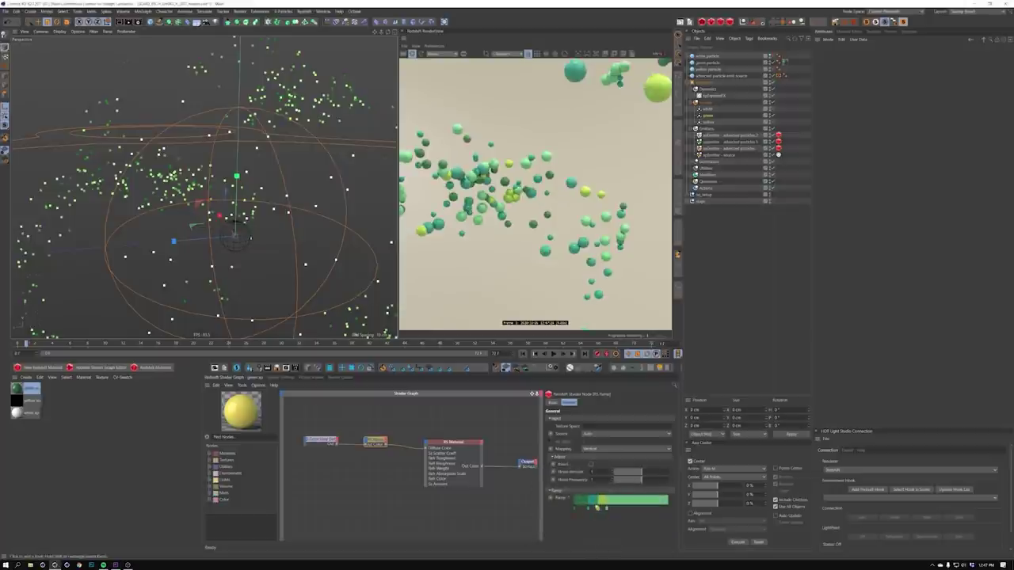
pyautogui.doubleClick(597, 508)
pyautogui.click(611, 531)
pyautogui.click(585, 543)
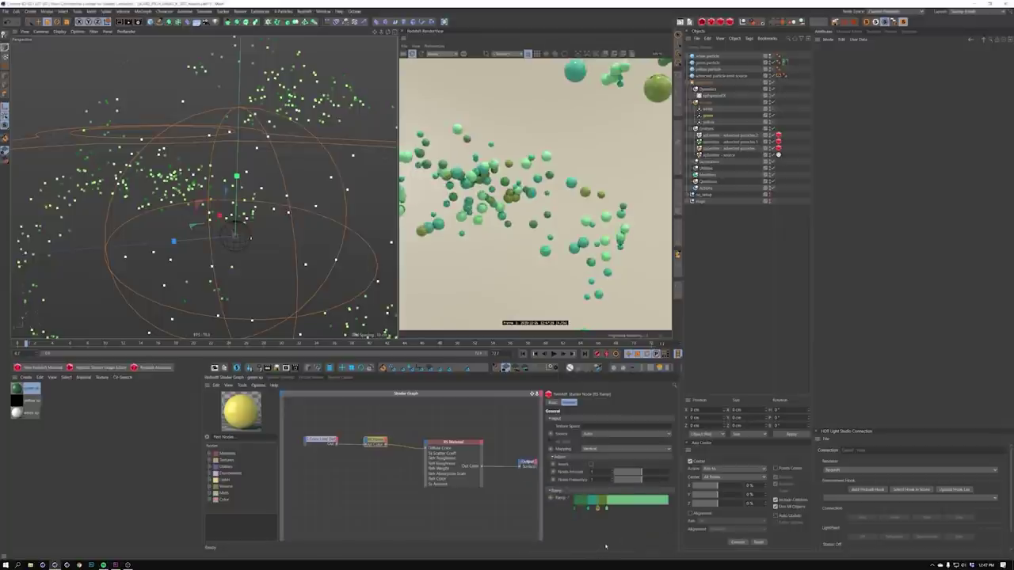
pyautogui.doubleClick(596, 508)
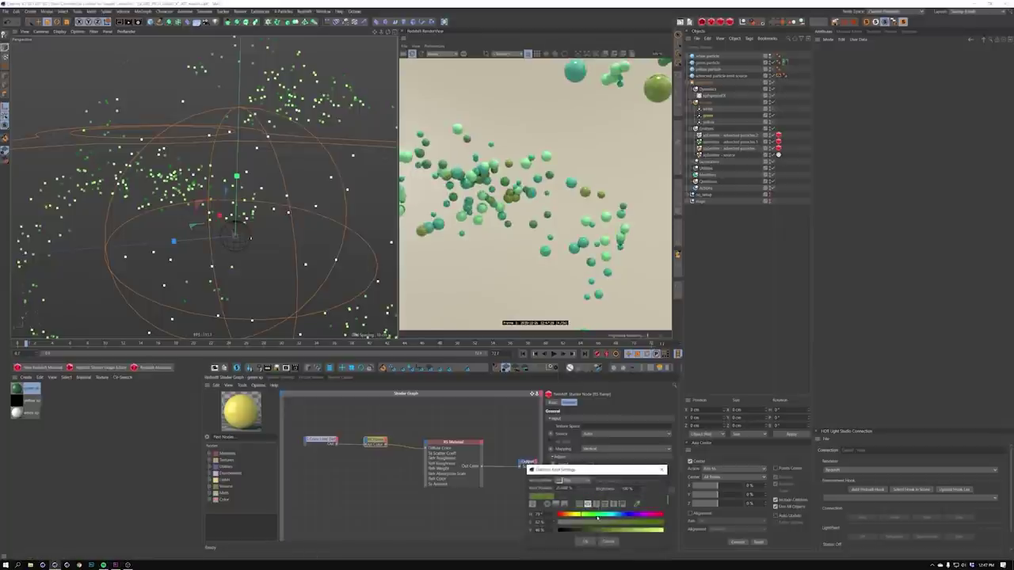
pyautogui.click(586, 543)
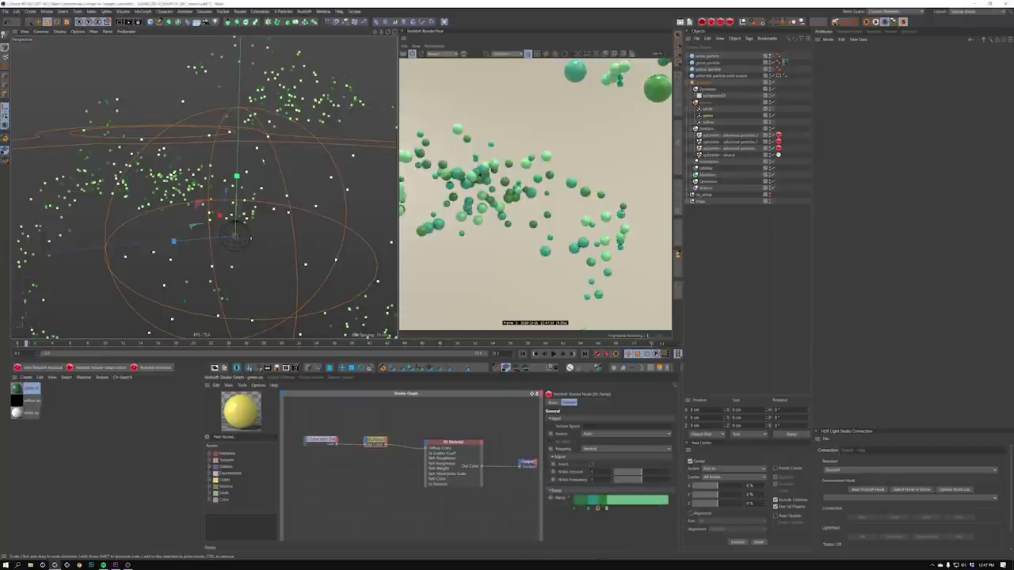
# Enable the yellow particle sphere and enter 1 in the emission settings of the three advected particle emitters
pyautogui.scroll(-6, 235, 235)
pyautogui.keyDown('alt'); pyautogui.moveTo(235, 236); pyautogui.dragTo(217, 194); pyautogui.keyUp('alt')
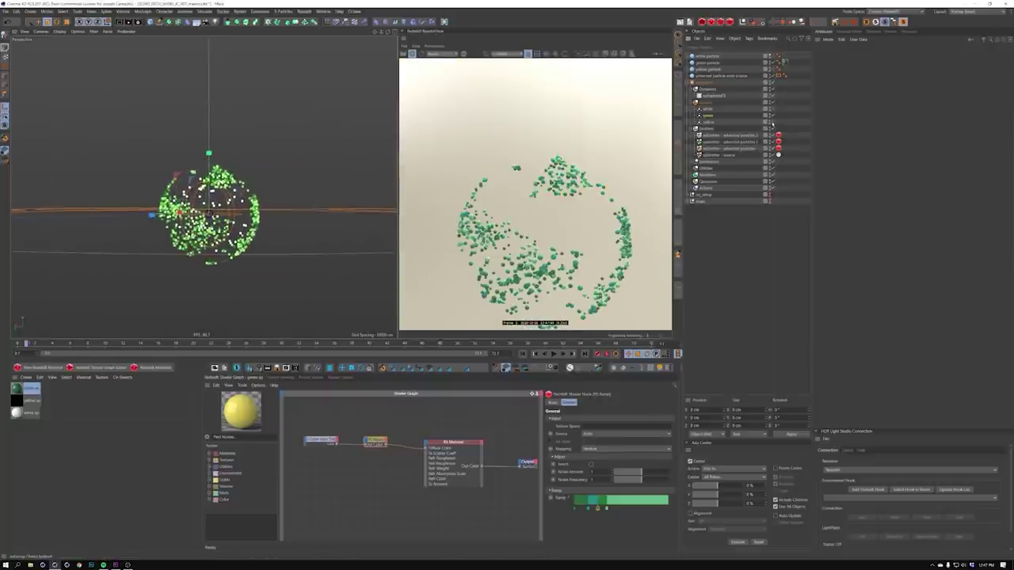
pyautogui.click(774, 70)
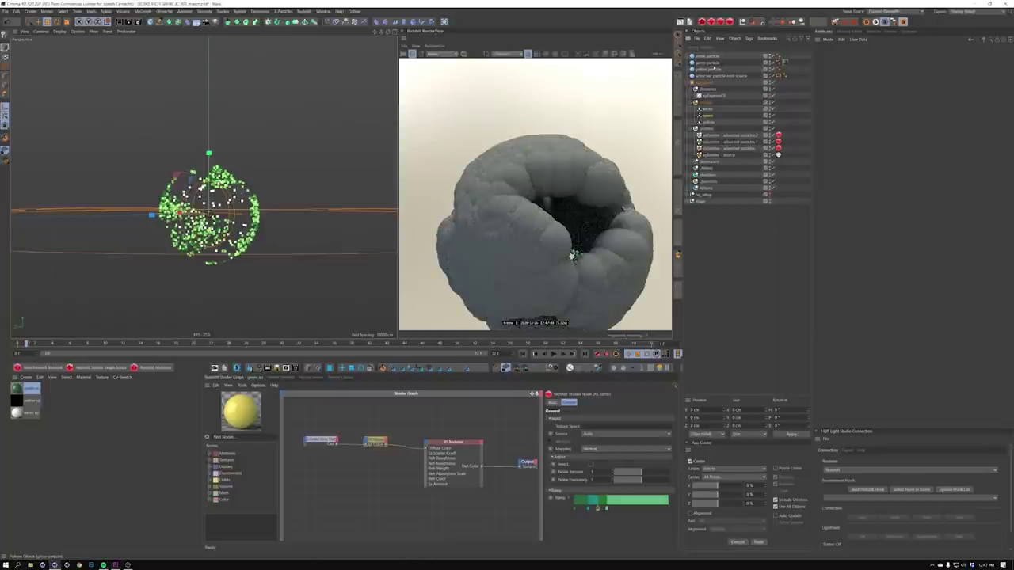
pyautogui.click(733, 136)
pyautogui.keyDown('shift'); pyautogui.click(732, 148); pyautogui.keyUp('shift')
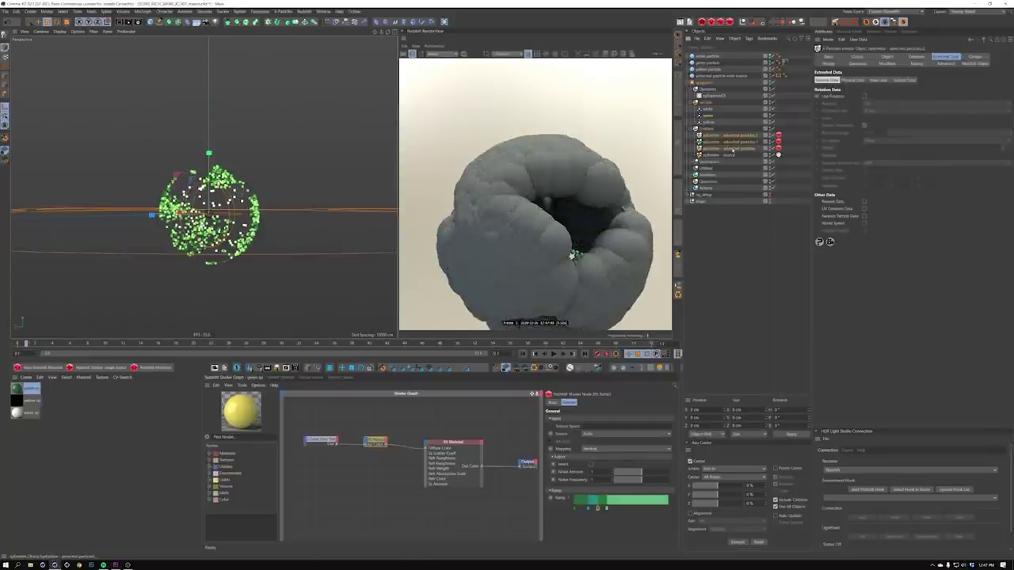
pyautogui.click(917, 57)
pyautogui.write('1')
pyautogui.press('Return')
# Set the radius of the white, green and yellow particle groups to 0.2 cm and rerun the simulation from the first frame
pyautogui.moveTo(720, 108); pyautogui.dragTo(705, 126)
pyautogui.moveTo(856, 200); pyautogui.dragTo(829, 199)
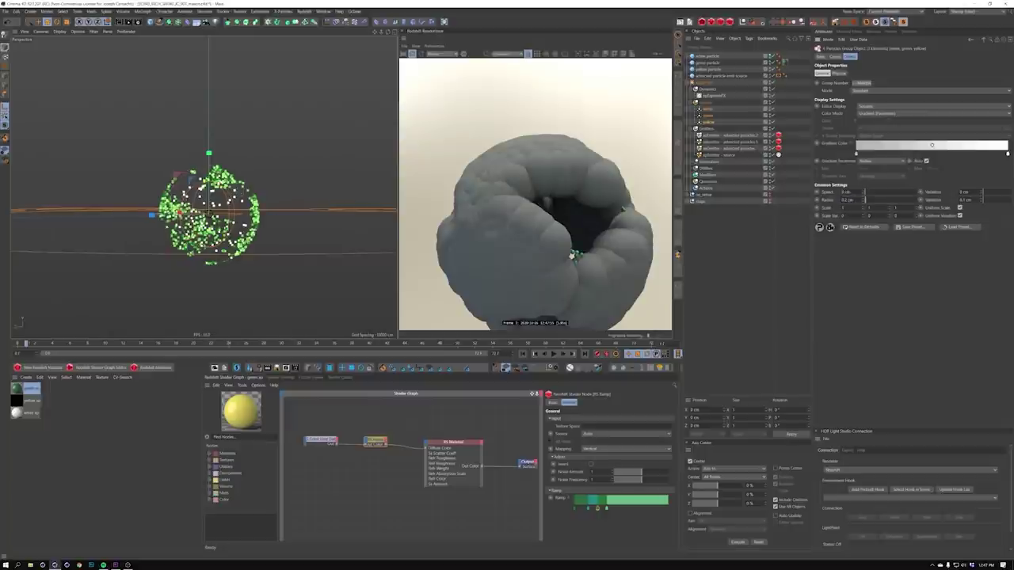
pyautogui.click(523, 354)
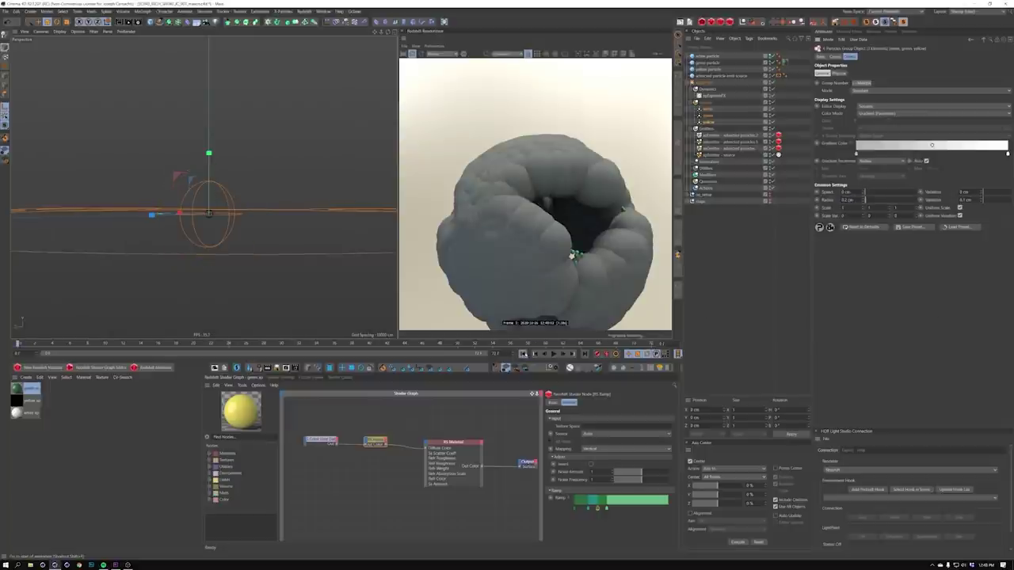
pyautogui.press('g')
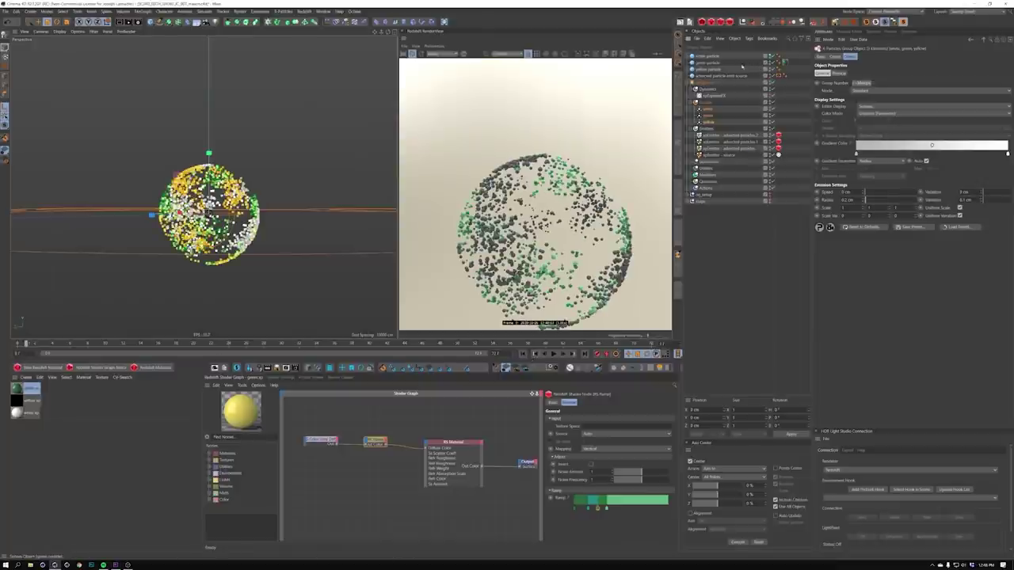
# Apply the yellow material to the yellow particle sphere
pyautogui.click(716, 69)
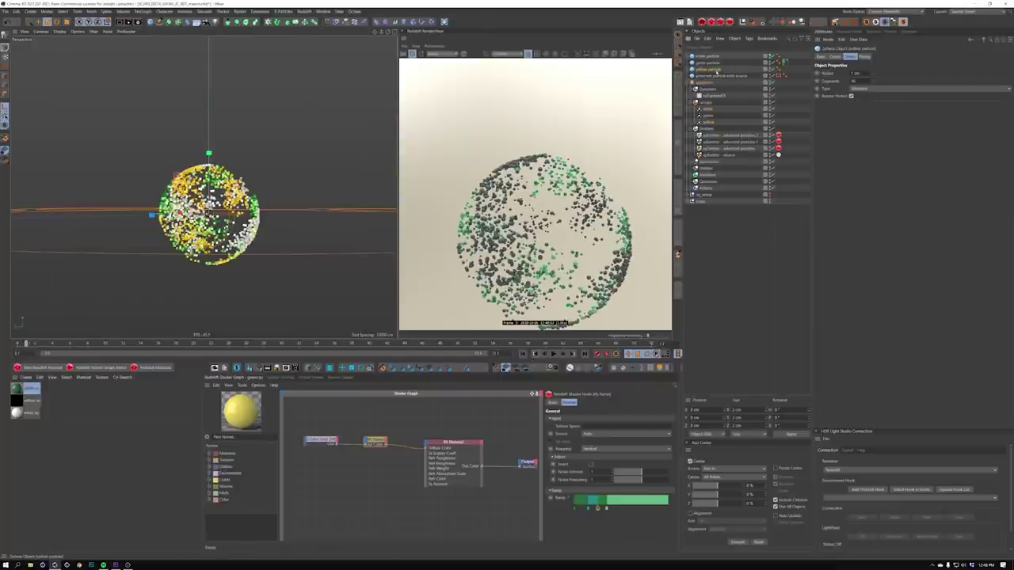
pyautogui.click(30, 401)
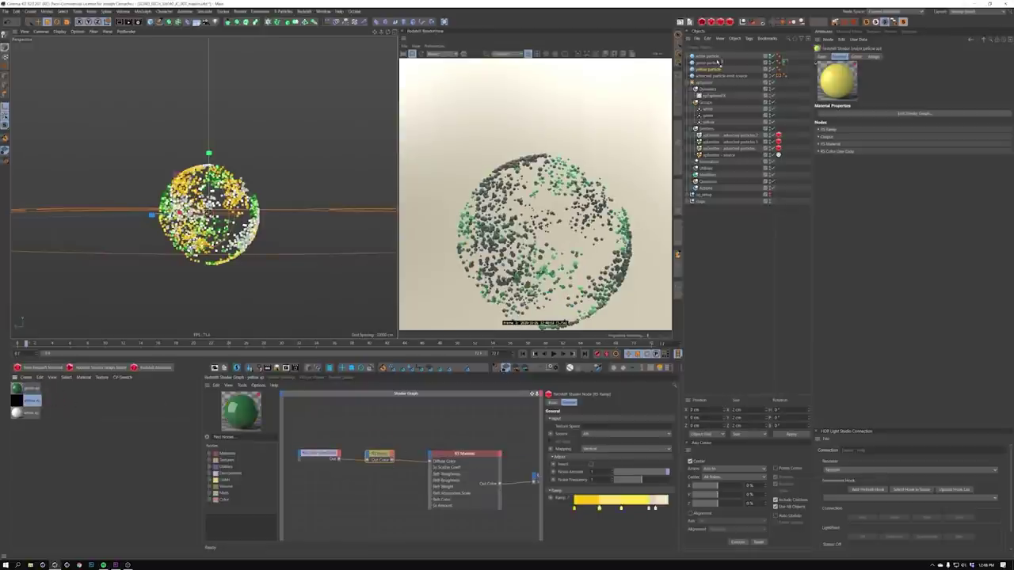
pyautogui.click(717, 69)
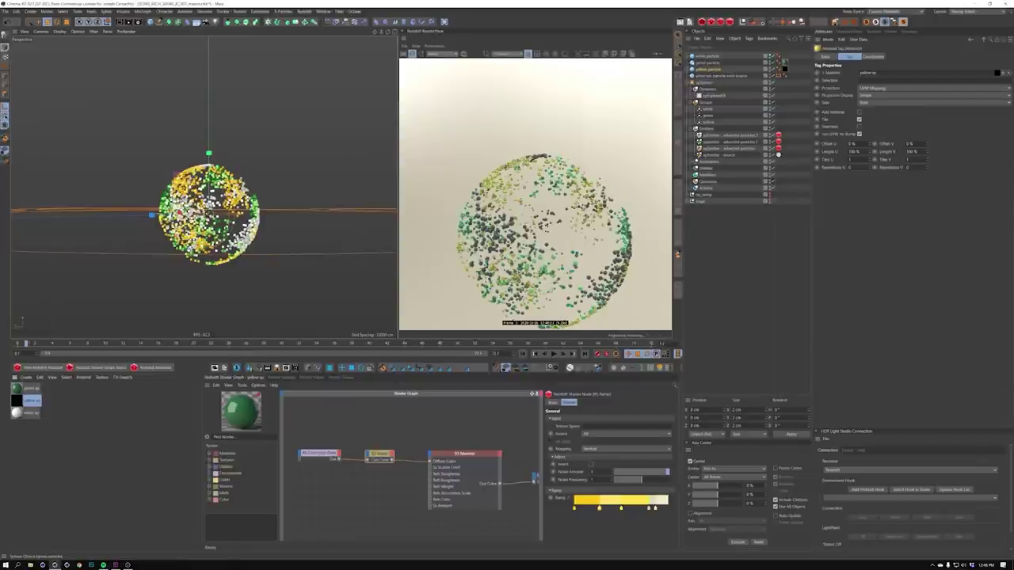
# Check the white material's ramp colour and apply the material to the white particle sphere
pyautogui.click(31, 412)
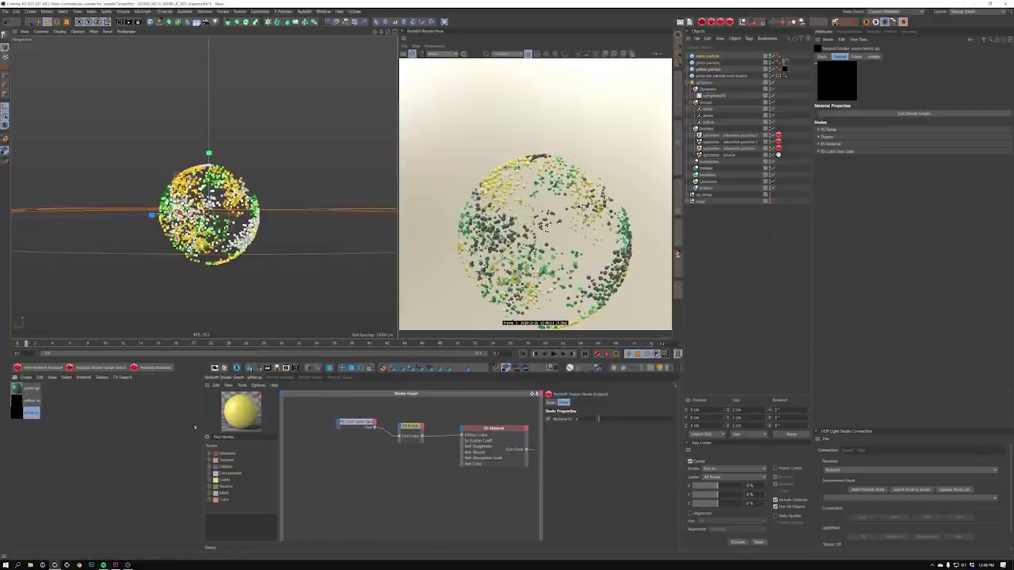
pyautogui.doubleClick(575, 508)
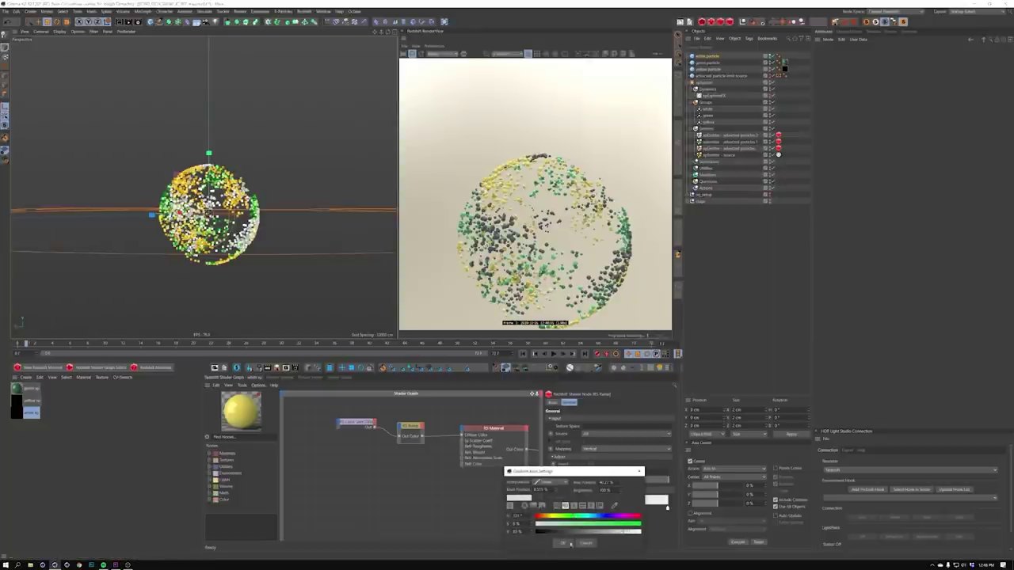
pyautogui.click(564, 543)
pyautogui.moveTo(734, 148); pyautogui.dragTo(718, 57)
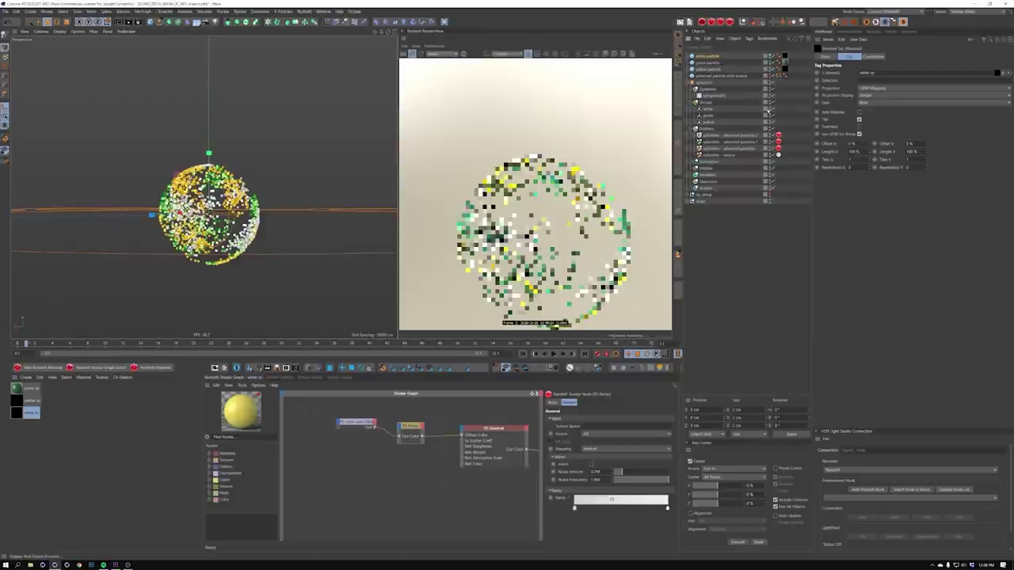
# Examine the rendered white, green and yellow particles from several angles and close the Redshift RenderView
pyautogui.keyDown('alt'); pyautogui.moveTo(210, 213); pyautogui.dragTo(218, 194); pyautogui.keyUp('alt')
pyautogui.keyDown('alt'); pyautogui.moveTo(218, 195); pyautogui.dragTo(253, 194, button='right'); pyautogui.keyUp('alt')
pyautogui.keyDown('alt'); pyautogui.moveTo(254, 194); pyautogui.dragTo(222, 198); pyautogui.keyUp('alt')
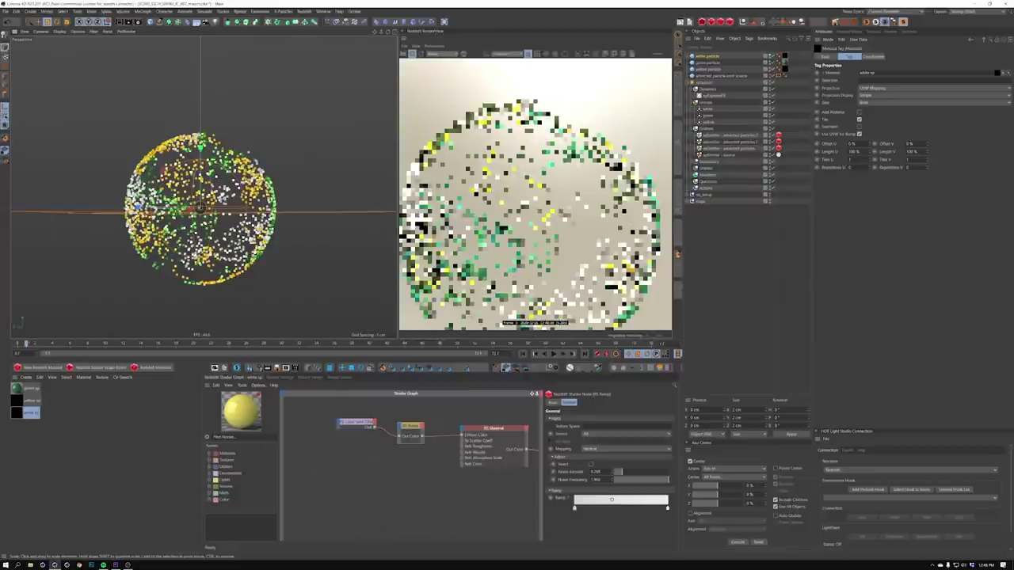
pyautogui.keyDown('alt'); pyautogui.moveTo(245, 194); pyautogui.dragTo(202, 197, button='right'); pyautogui.keyUp('alt')
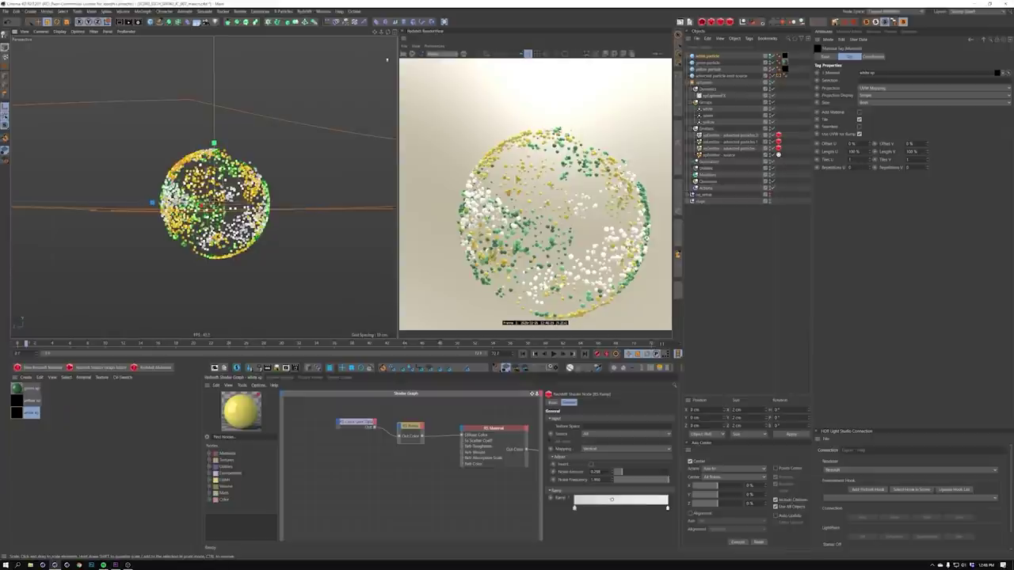
pyautogui.click(403, 39)
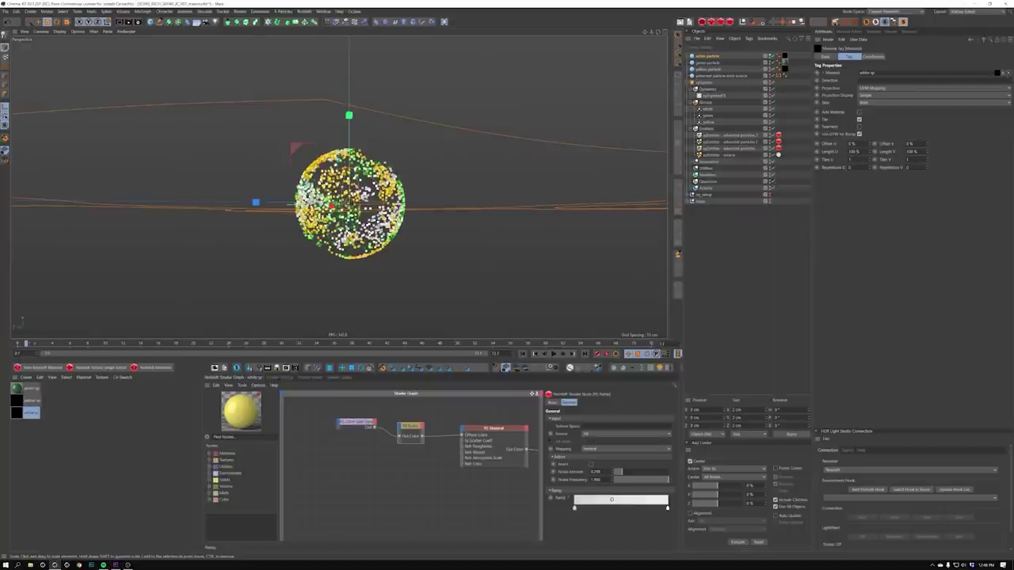
pyautogui.keyDown('alt'); pyautogui.moveTo(373, 208); pyautogui.dragTo(342, 224); pyautogui.keyUp('alt')
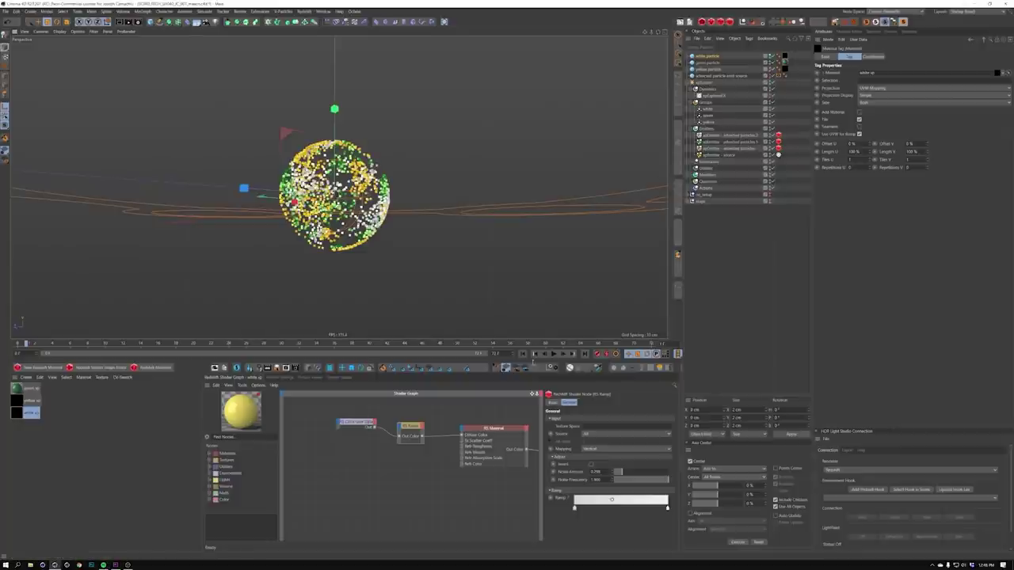
# Play back the particle simulation from the first frame and open the source emitter's emission settings
pyautogui.click(553, 353)
pyautogui.click(554, 354)
pyautogui.click(523, 354)
pyautogui.keyDown('alt'); pyautogui.moveTo(358, 172); pyautogui.dragTo(332, 201, button='right'); pyautogui.keyUp('alt')
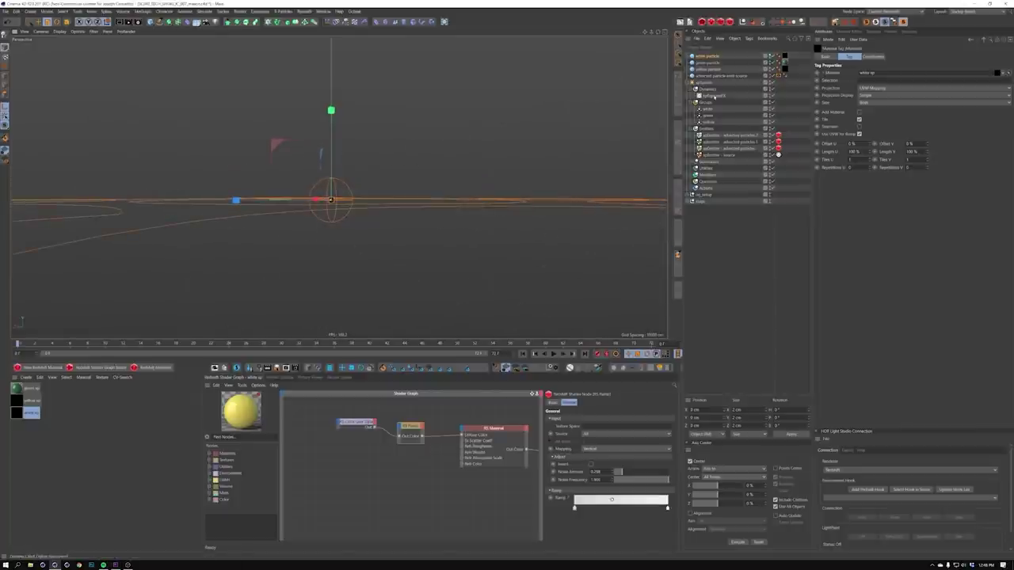
pyautogui.click(713, 156)
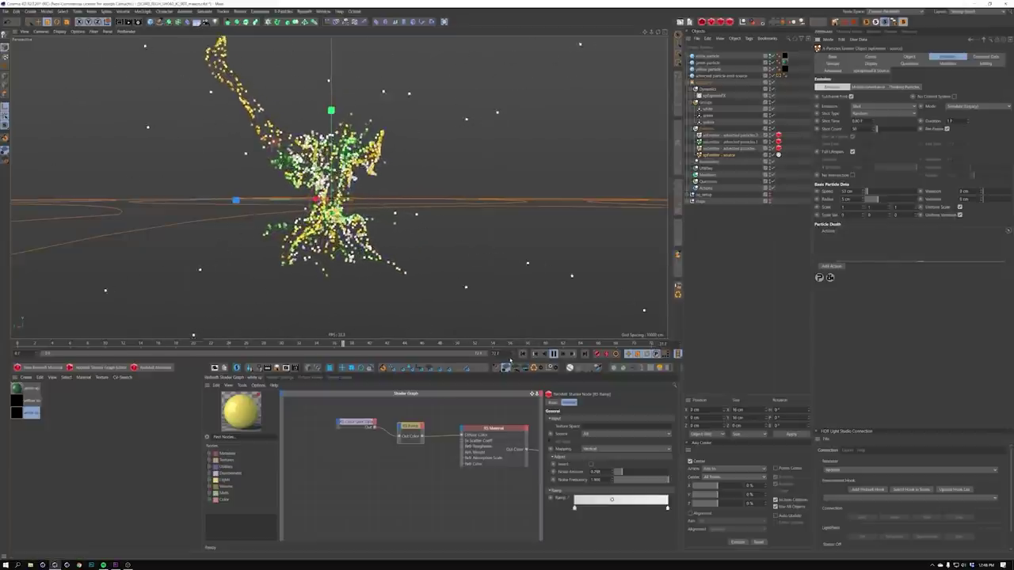
# Try voxel sizes of 2 cm and 5 cm on xpExplosiaFX while replaying the simulation
pyautogui.click(715, 95)
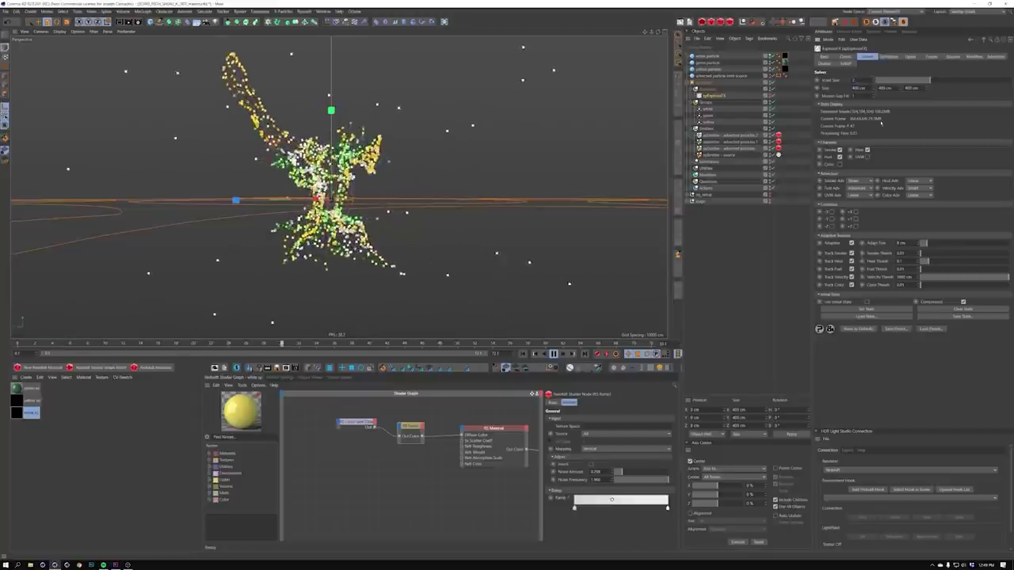
pyautogui.click(522, 355)
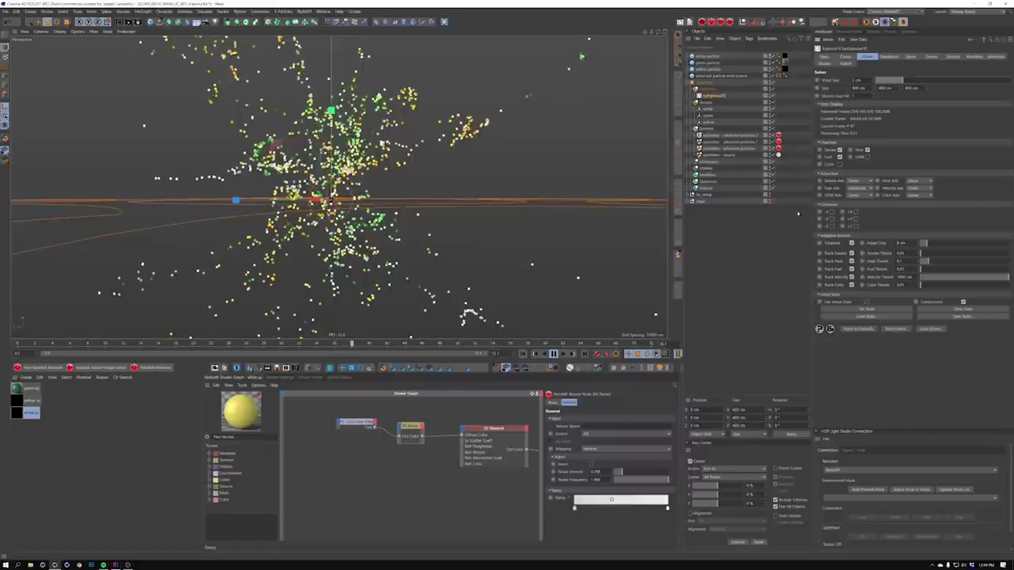
pyautogui.click(717, 154)
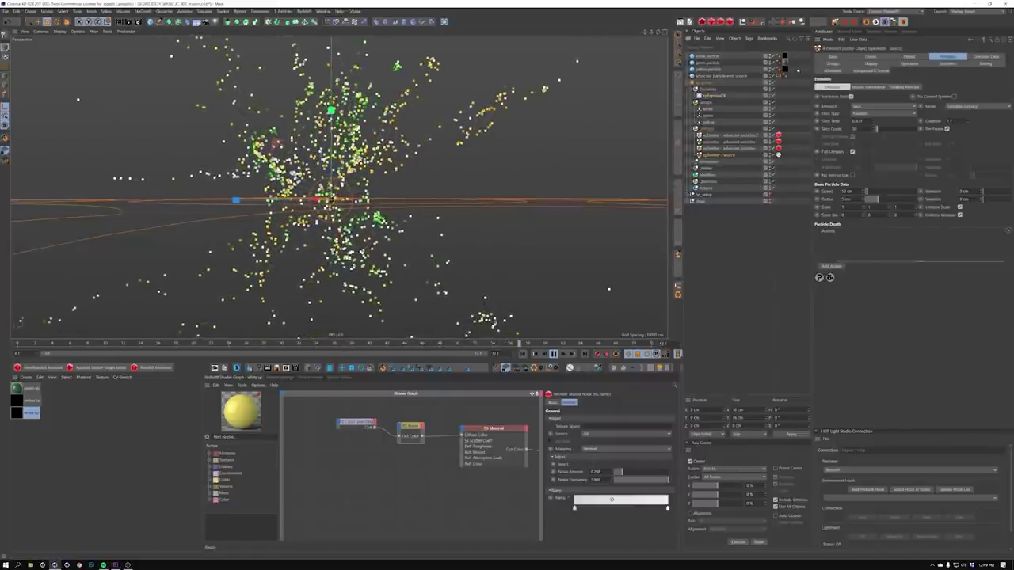
pyautogui.click(716, 96)
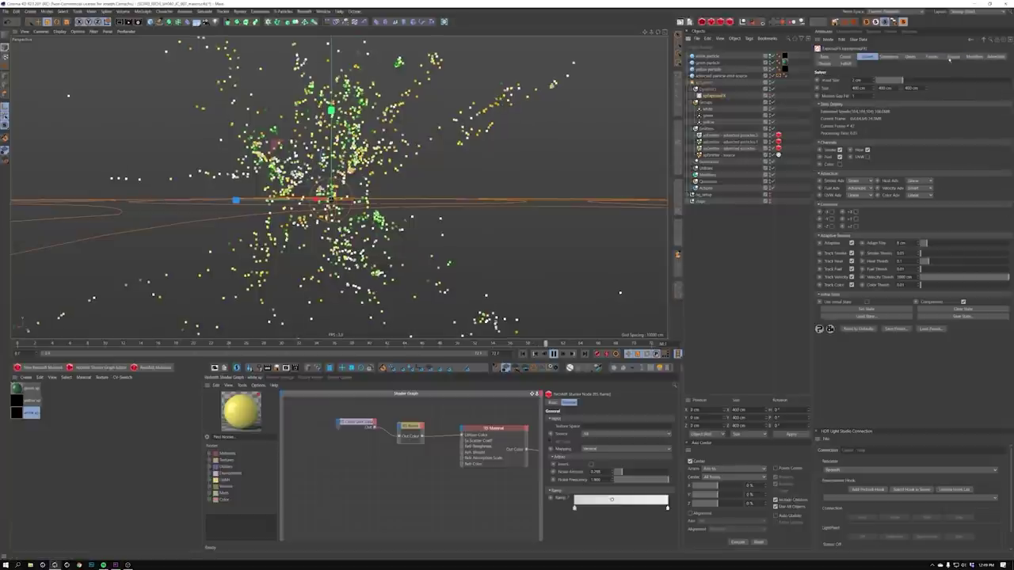
pyautogui.click(892, 57)
pyautogui.click(869, 57)
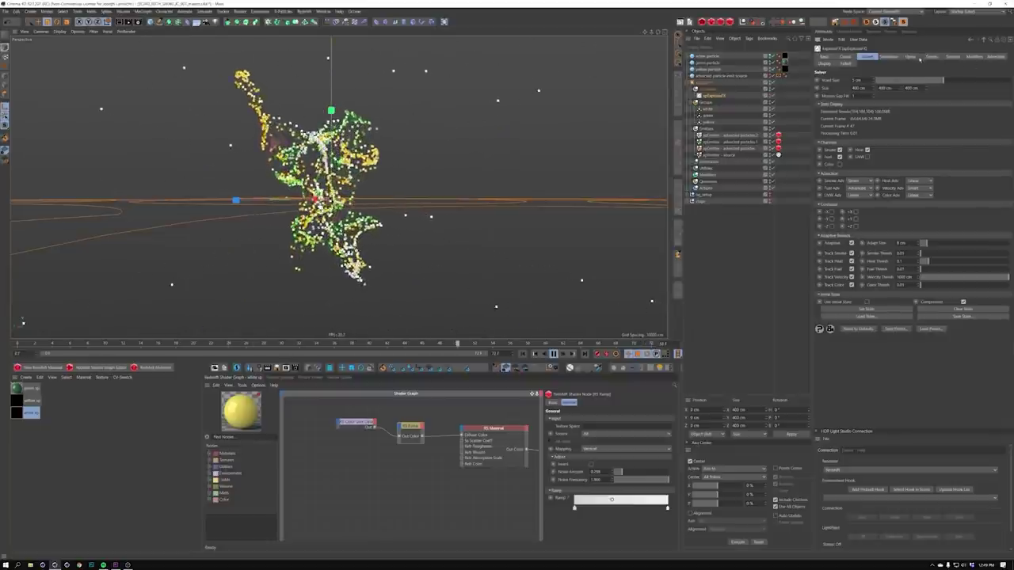
# Show the voxel grid behind xpExplosiaFX in the viewport and set its display mode to Color
pyautogui.click(824, 64)
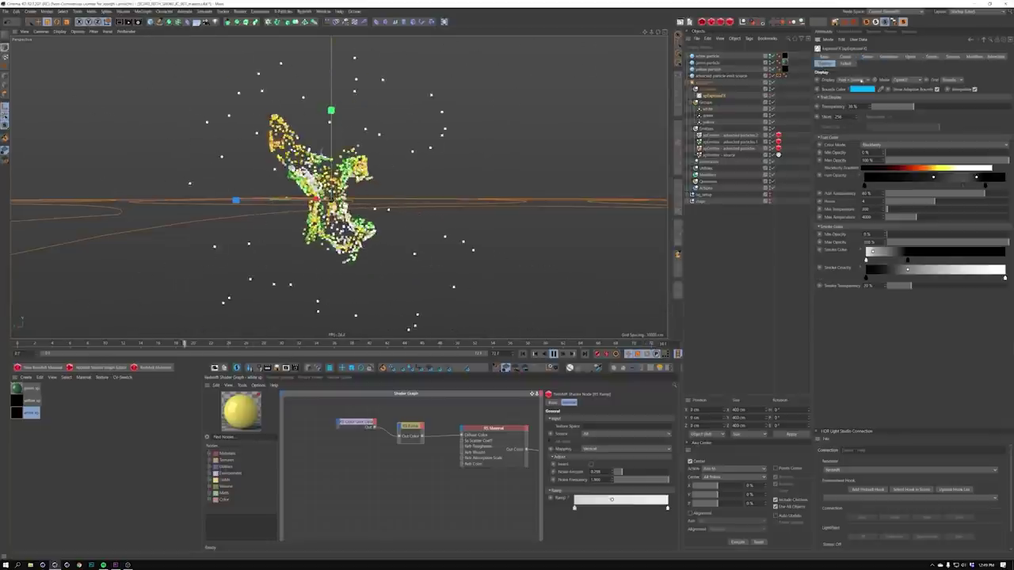
pyautogui.click(951, 80)
pyautogui.click(949, 114)
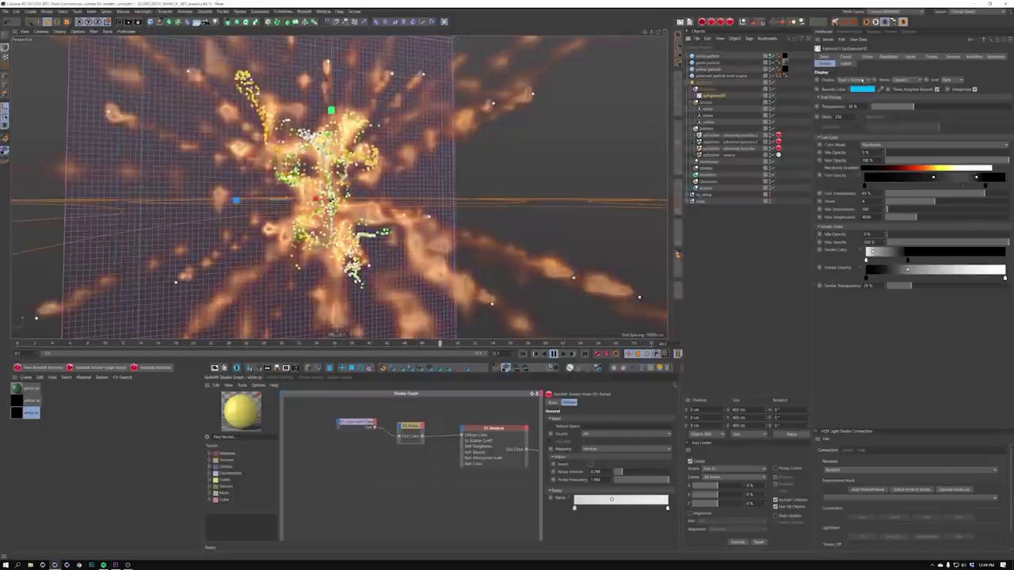
pyautogui.click(851, 80)
pyautogui.click(856, 134)
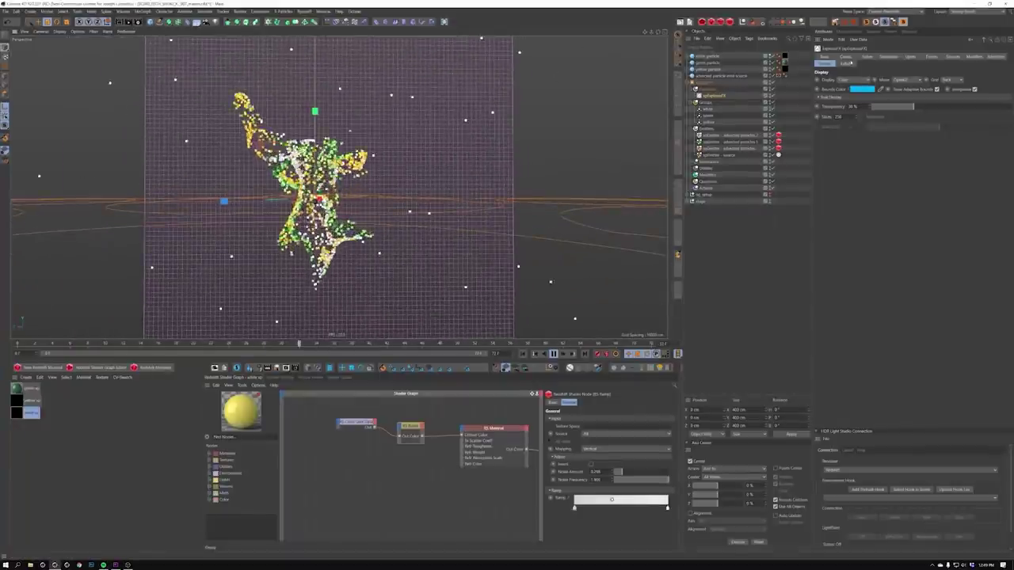
# Set the xpExplosiaFX solver's voxel size to 2 cm
pyautogui.click(867, 58)
pyautogui.doubleClick(857, 80)
pyautogui.write('2')
pyautogui.press('Return')
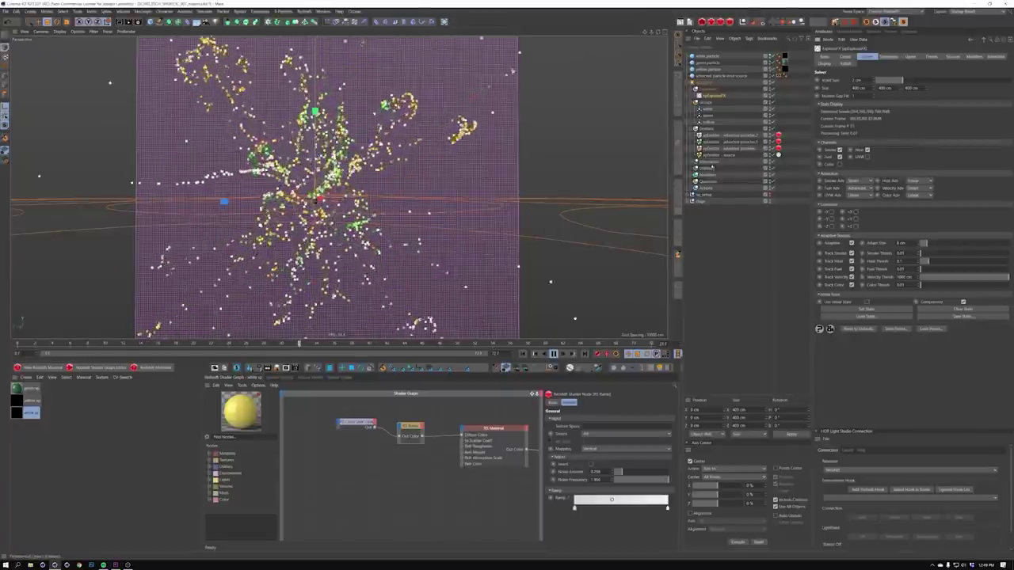
# Set the source emitter's particle radius to 3 cm and its speed to 60 cm with a 25 cm variation
pyautogui.click(721, 154)
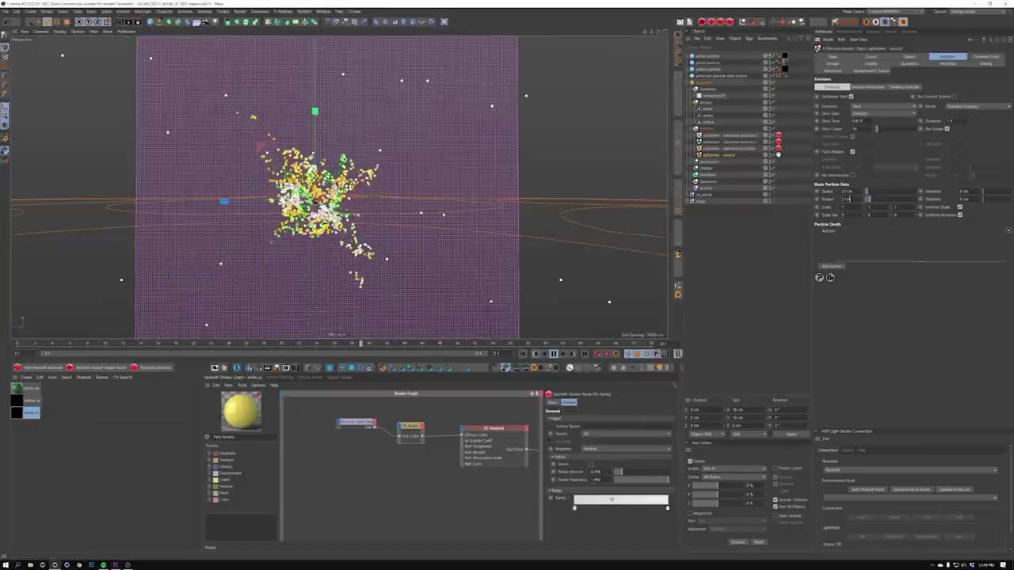
pyautogui.doubleClick(965, 191)
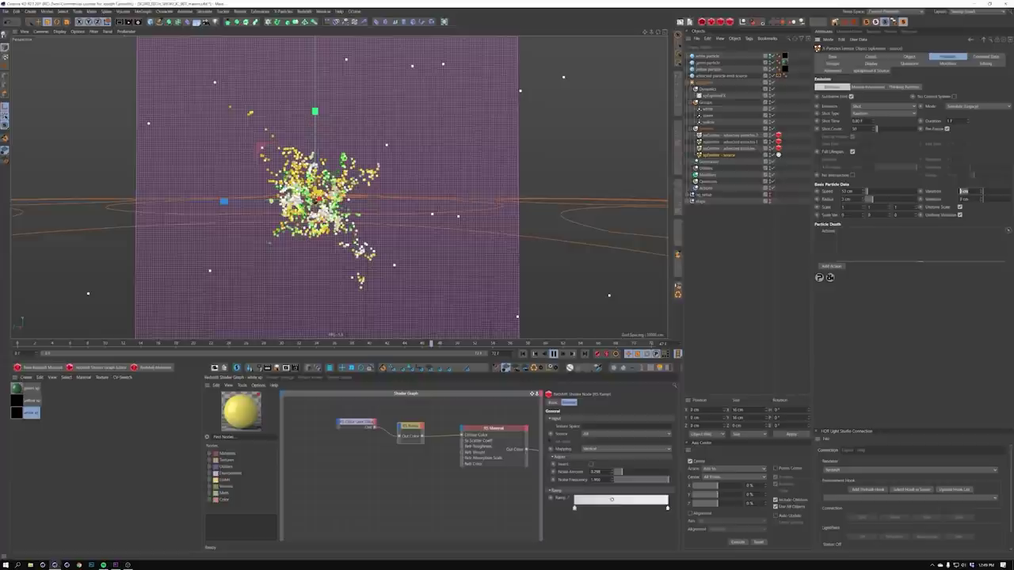
pyautogui.write('25')
pyautogui.press('Return')
pyautogui.hotkey('shift', 'Tab')
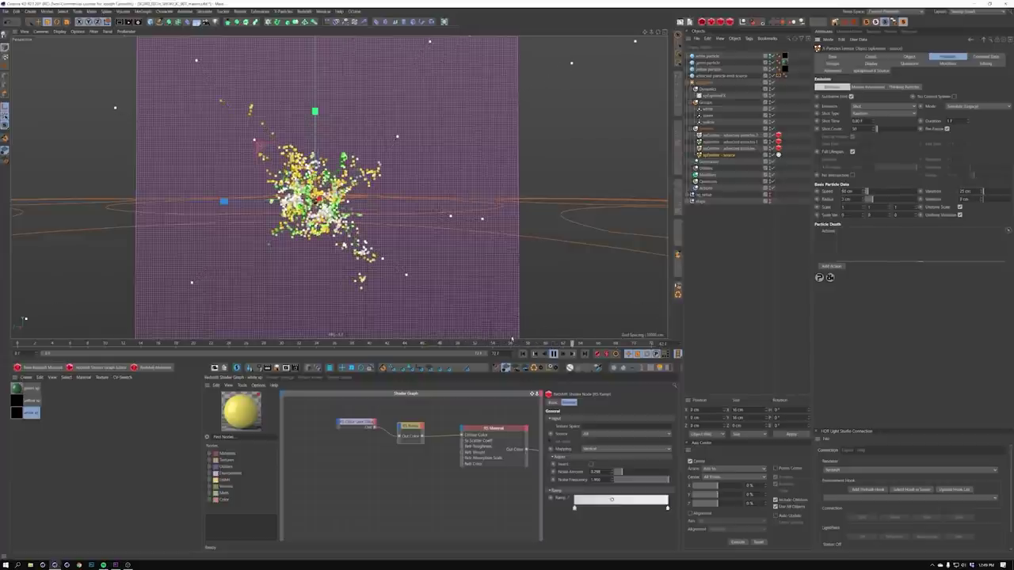
# Hide the xpExplosiaFX grid and try a 4 cm voxel size before setting it to 3 cm
pyautogui.click(715, 96)
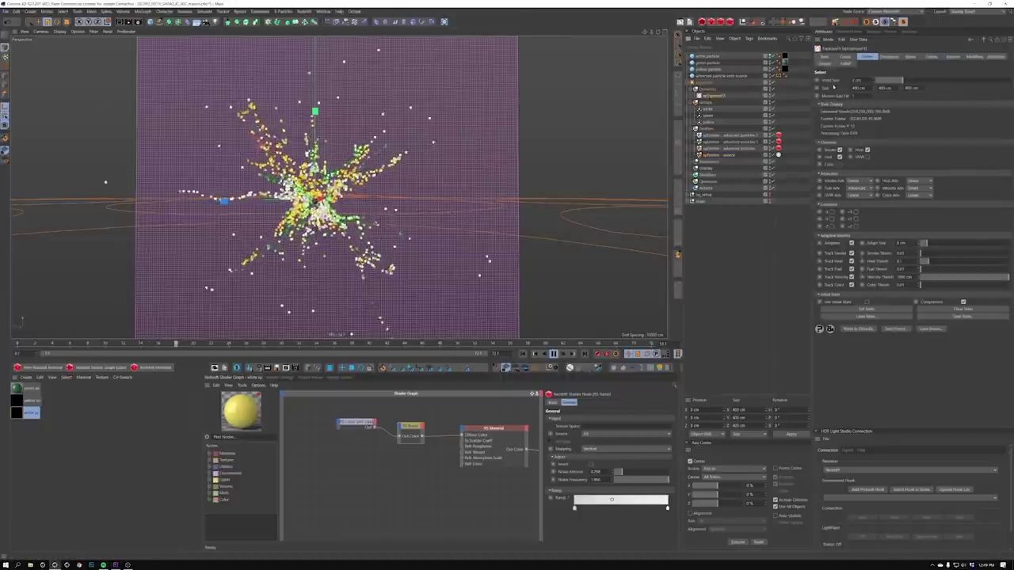
pyautogui.doubleClick(858, 80)
pyautogui.write('4')
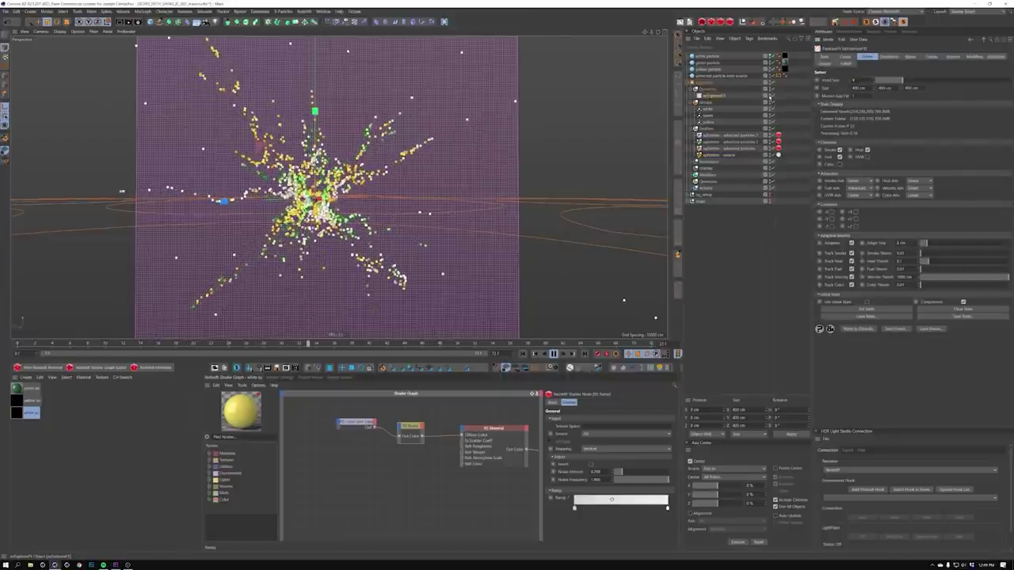
pyautogui.press('Return')
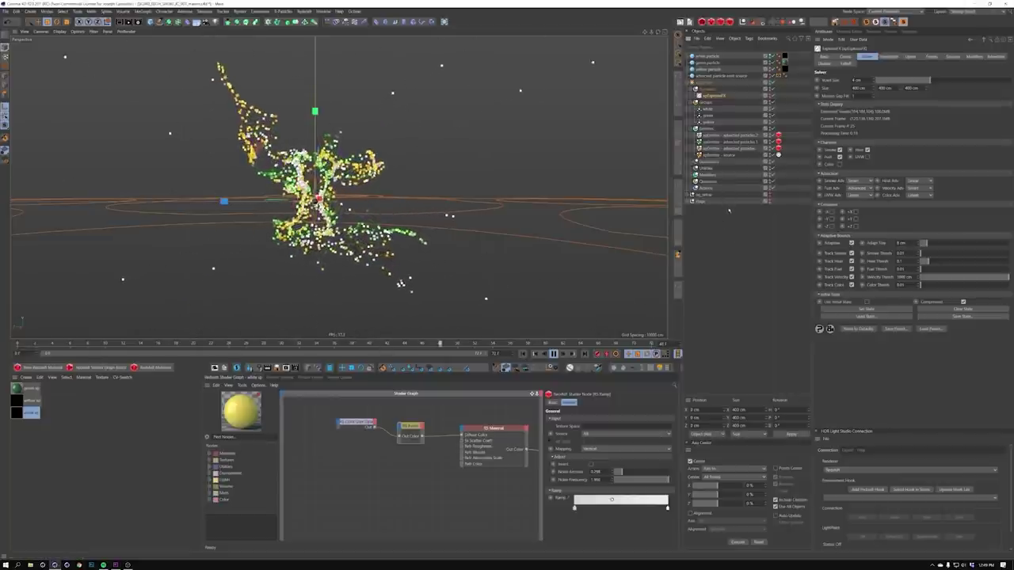
pyautogui.doubleClick(855, 80)
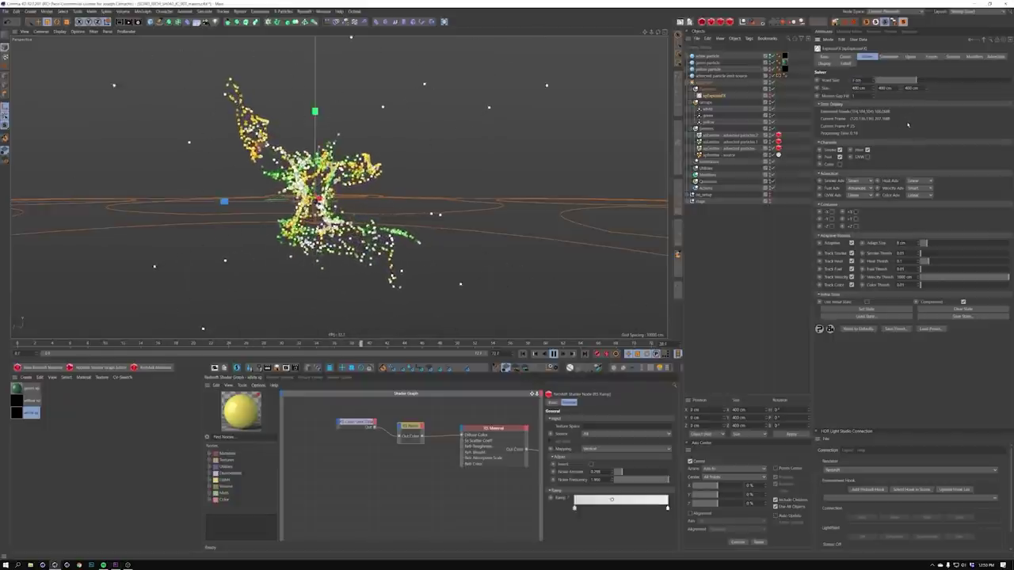
# Set the shot count of all three advected particle emitters to 10000 and play the simulation
pyautogui.click(729, 136)
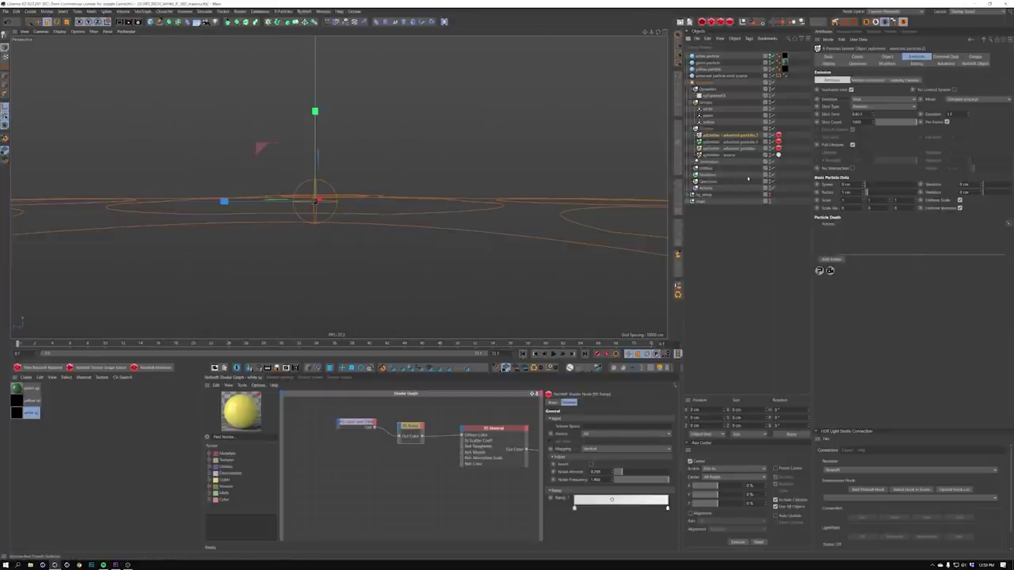
pyautogui.keyDown('shift'); pyautogui.click(727, 149); pyautogui.keyUp('shift')
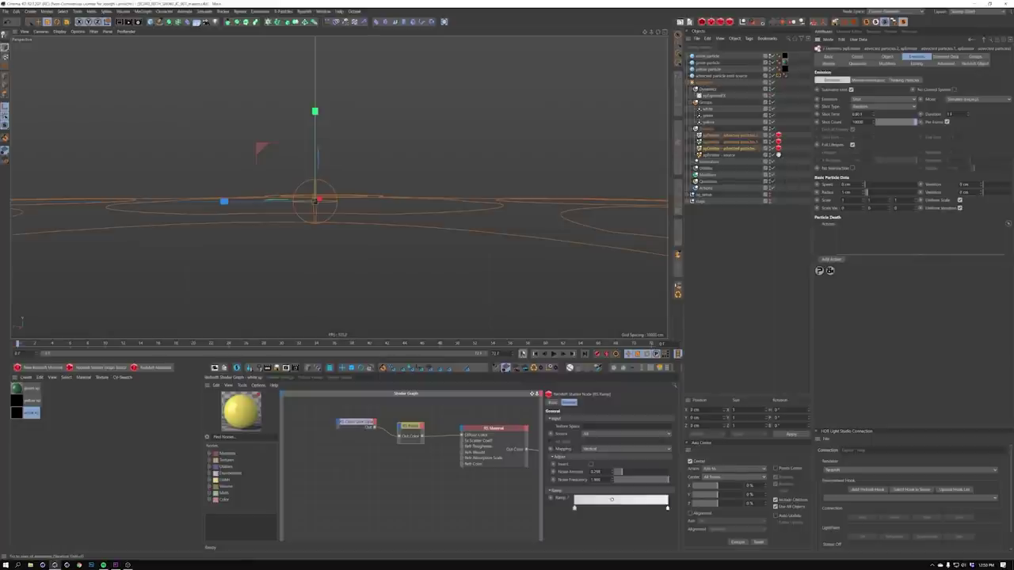
pyautogui.click(553, 355)
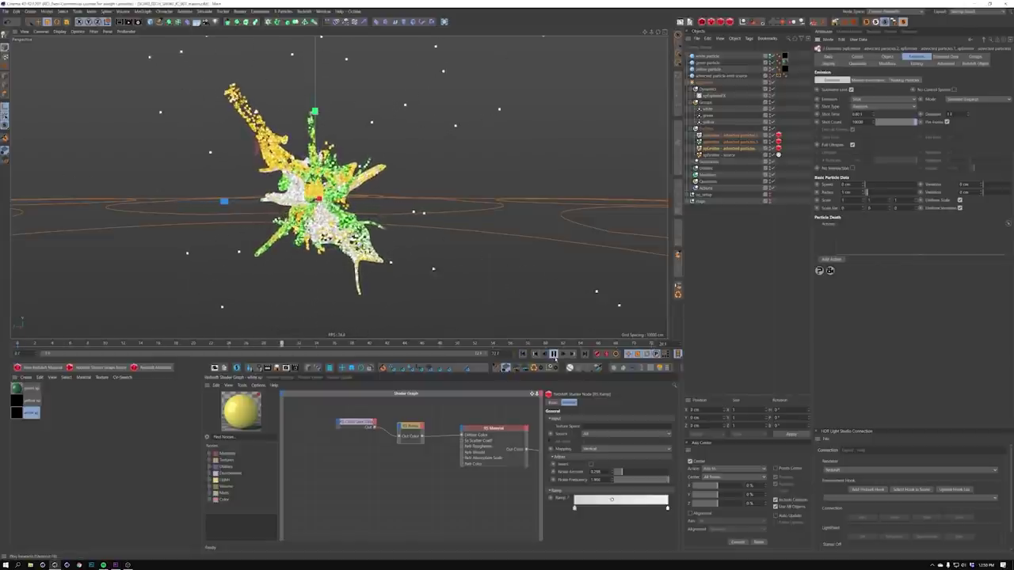
pyautogui.click(554, 357)
# Try a 2 cm radius variation on the source emitter, replay the simulation, and set the variation to 1 cm
pyautogui.click(724, 155)
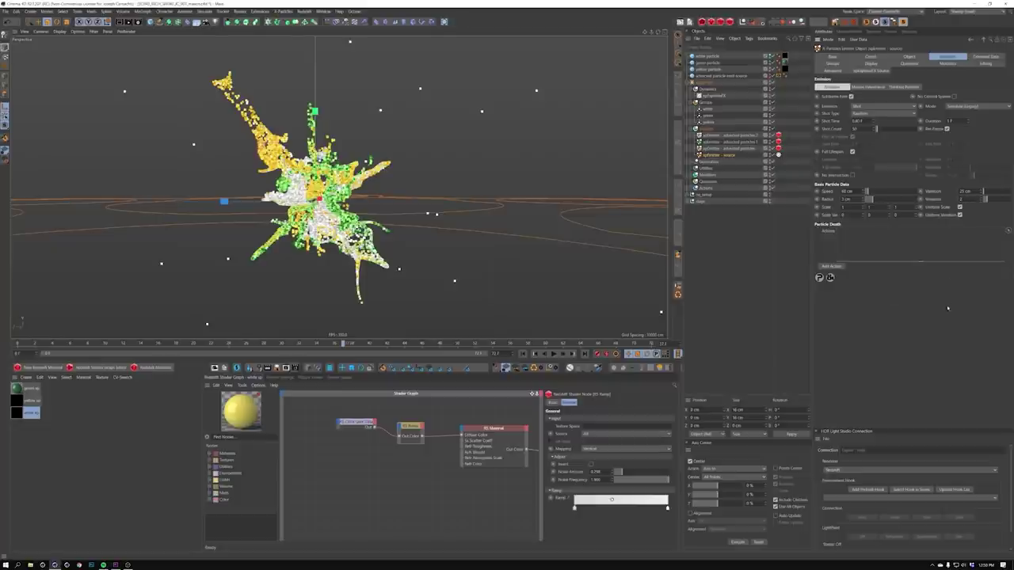
pyautogui.click(523, 355)
pyautogui.click(554, 355)
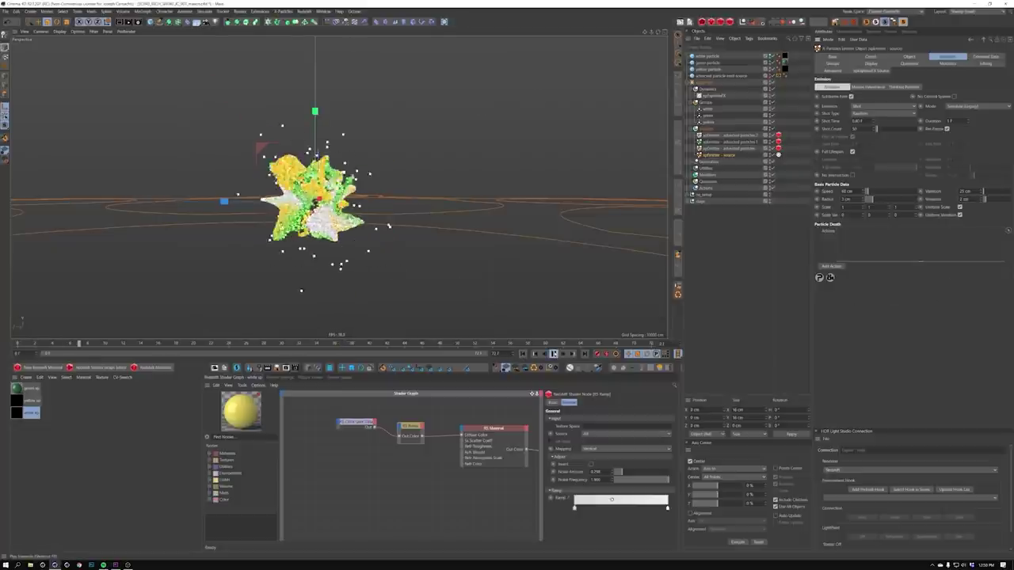
pyautogui.doubleClick(847, 199)
pyautogui.doubleClick(964, 200)
pyautogui.write('1')
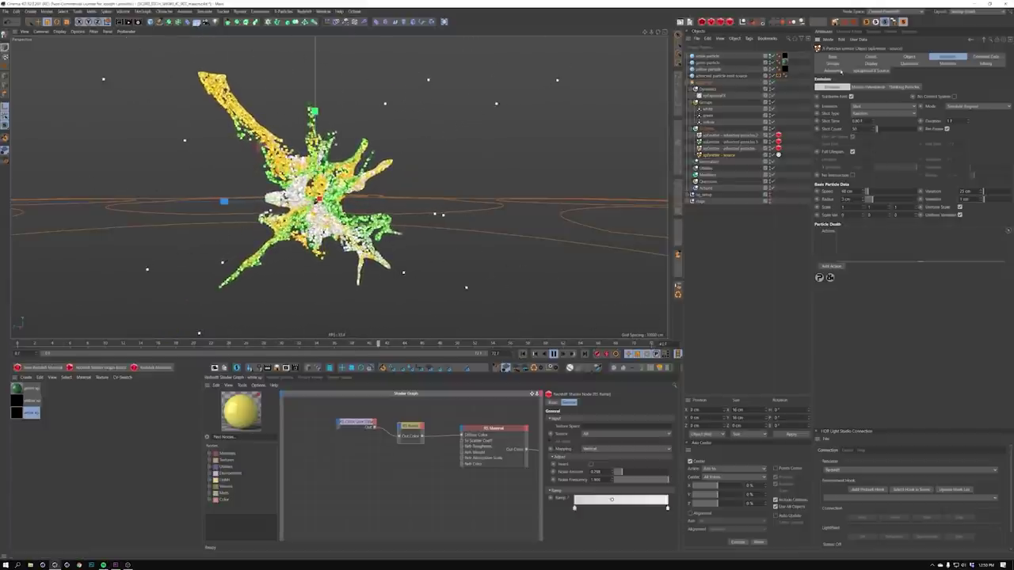
# Change the source emitter's random seed to get a different splash shape and return to the first frame
pyautogui.click(833, 70)
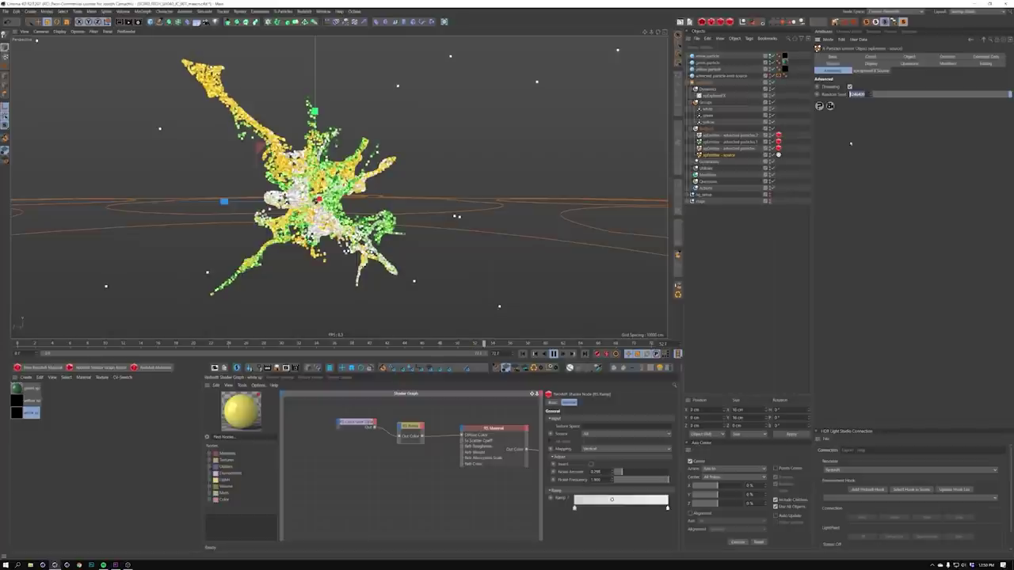
pyautogui.write('2071')
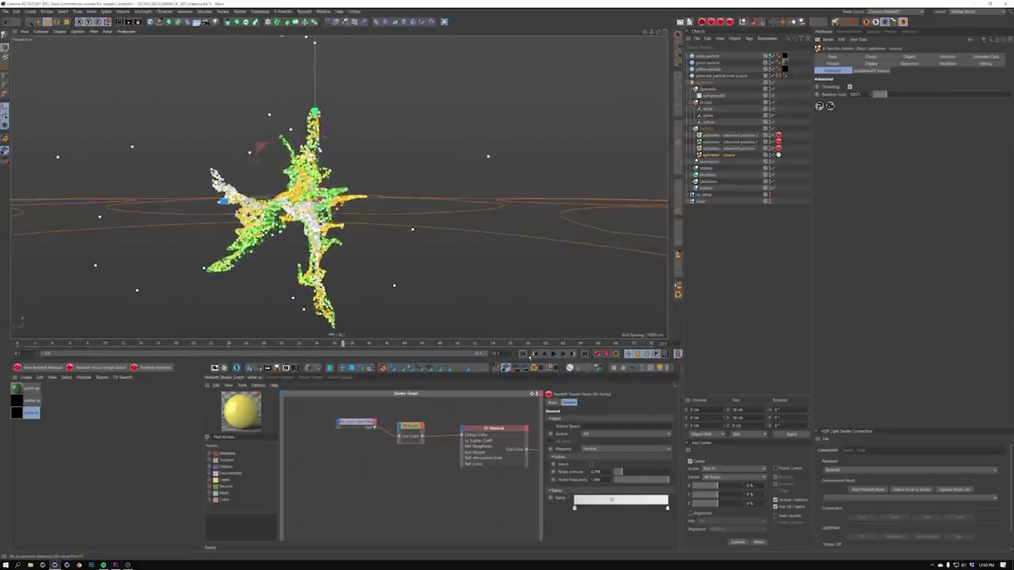
pyautogui.click(523, 354)
pyautogui.keyDown('alt'); pyautogui.moveTo(224, 201); pyautogui.dragTo(214, 190); pyautogui.keyUp('alt')
pyautogui.moveTo(333, 198)
pyautogui.keyDown('alt'); pyautogui.mouseDown()
pyautogui.moveTo(316, 206)
pyautogui.moveTo(326, 204)
pyautogui.mouseUp(); pyautogui.keyUp('alt')
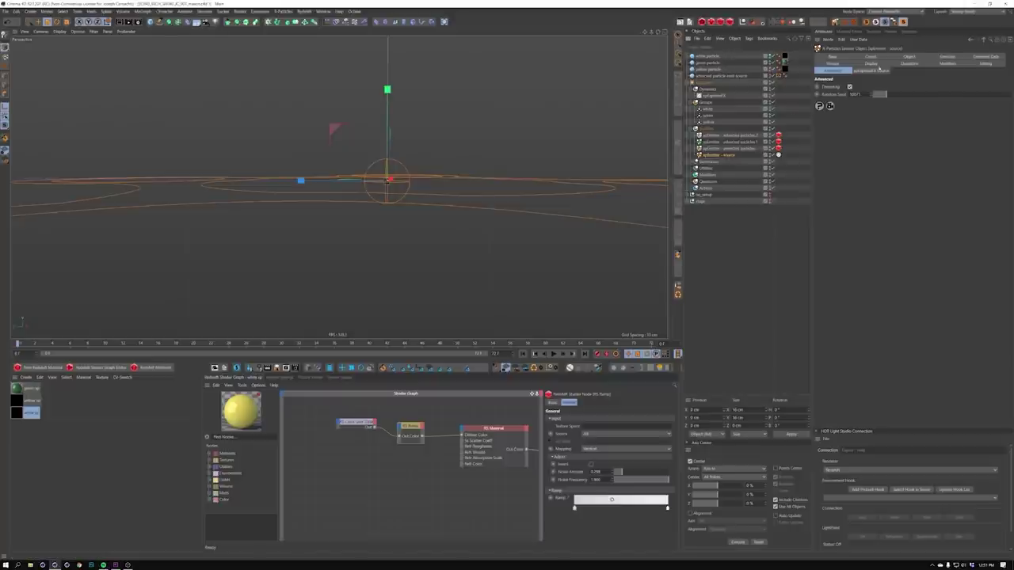
# Raise the shot count of all three advected particle emitters to 100000
pyautogui.click(935, 57)
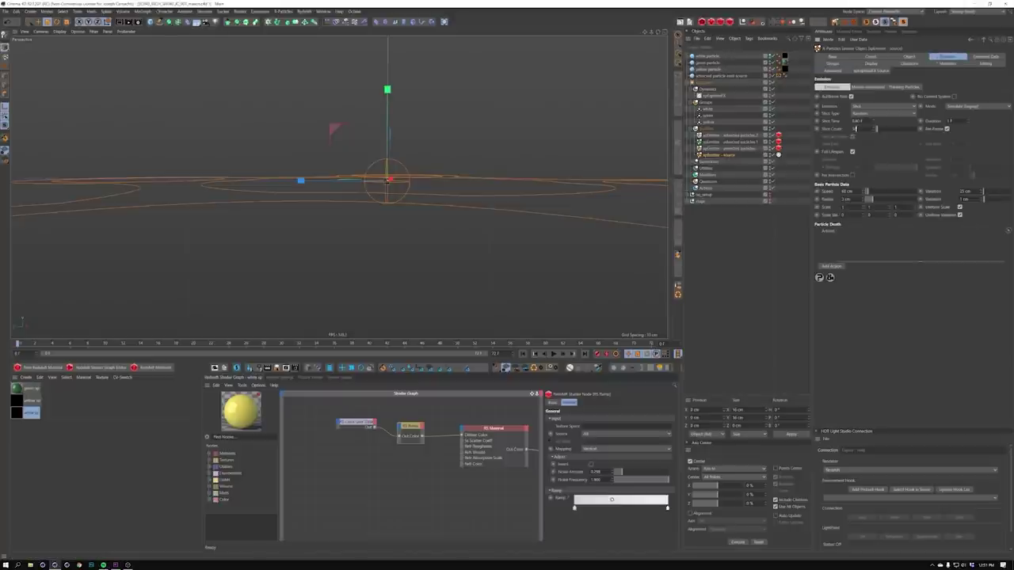
pyautogui.click(741, 136)
pyautogui.keyDown('shift'); pyautogui.click(740, 148); pyautogui.keyUp('shift')
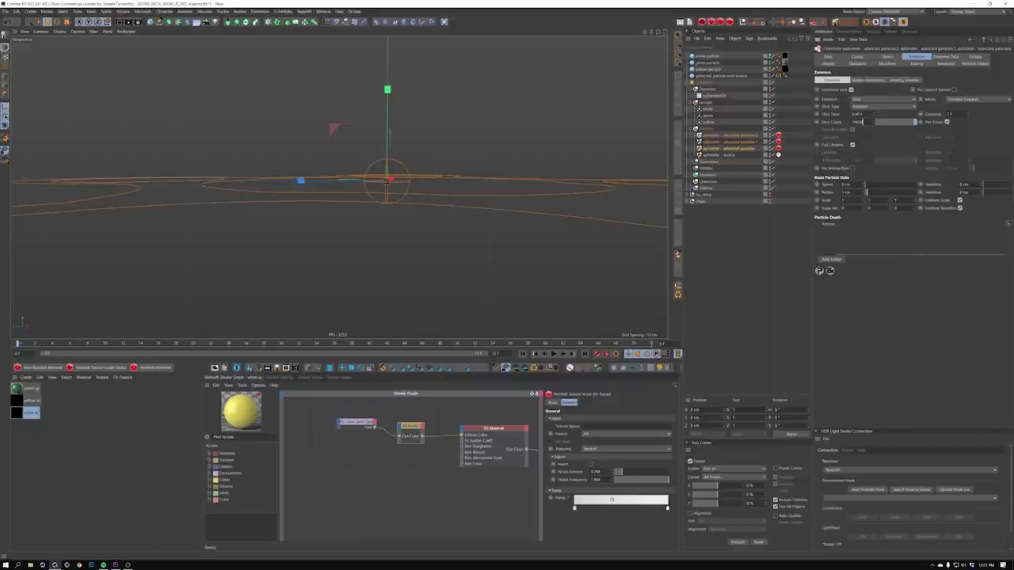
pyautogui.press('Return')
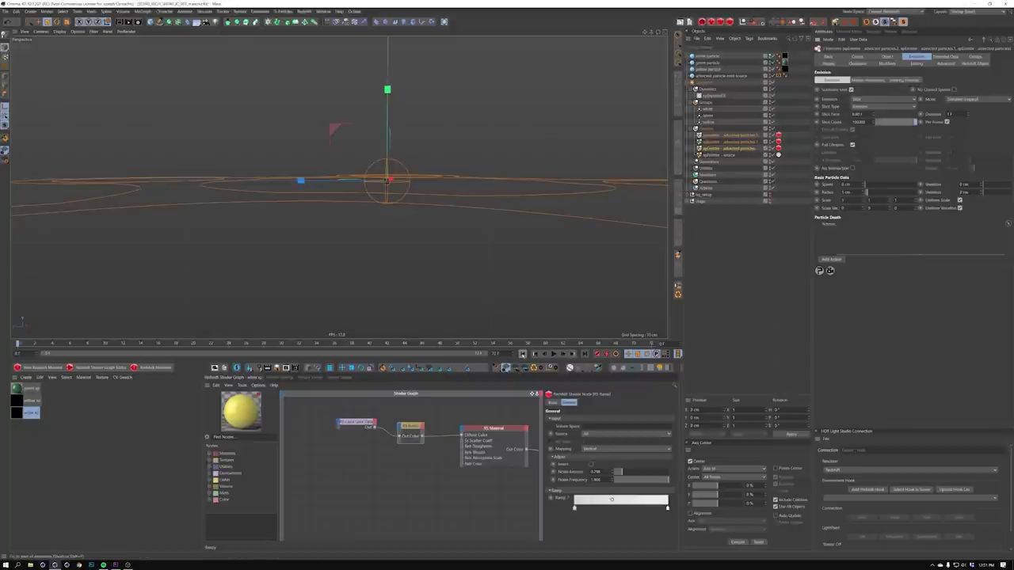
# Add an xpCache object and build an external file cache of the simulation
pyautogui.click(703, 169)
pyautogui.click(867, 88)
pyautogui.click(862, 108)
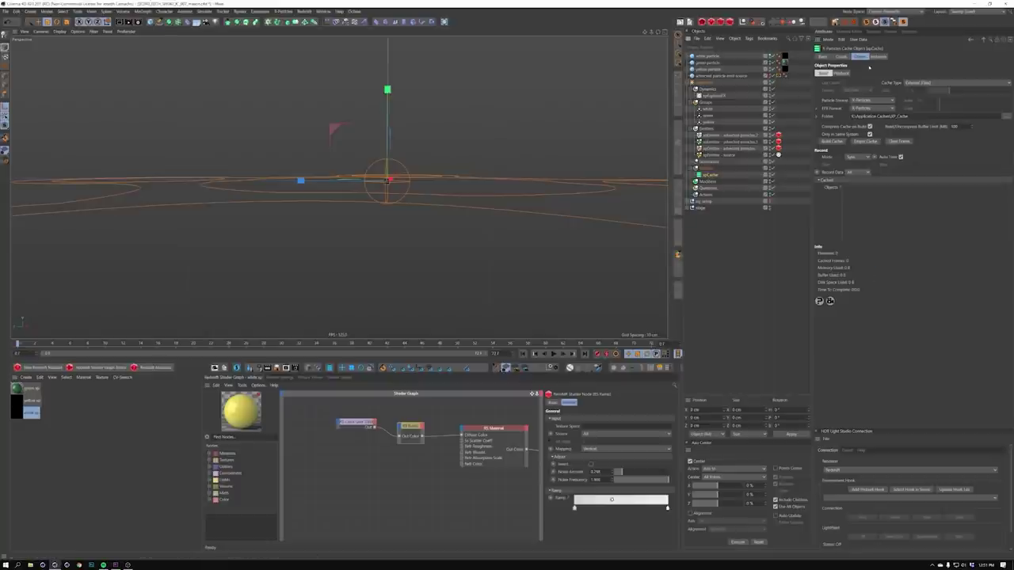
pyautogui.click(842, 140)
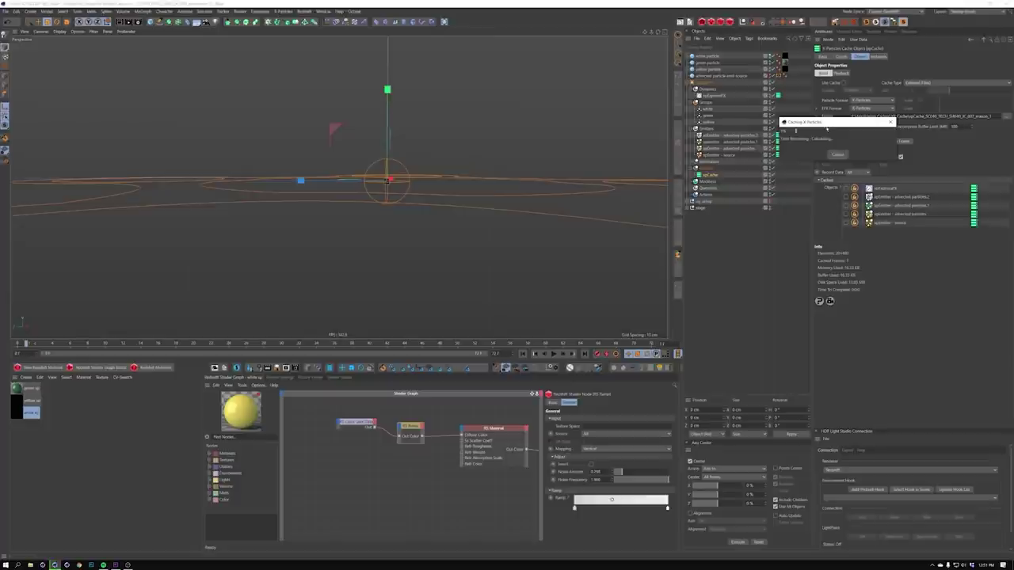
# Play back the cached simulation, switch off xpExplosiaFX, and replay the particles from the first frame
pyautogui.click(553, 354)
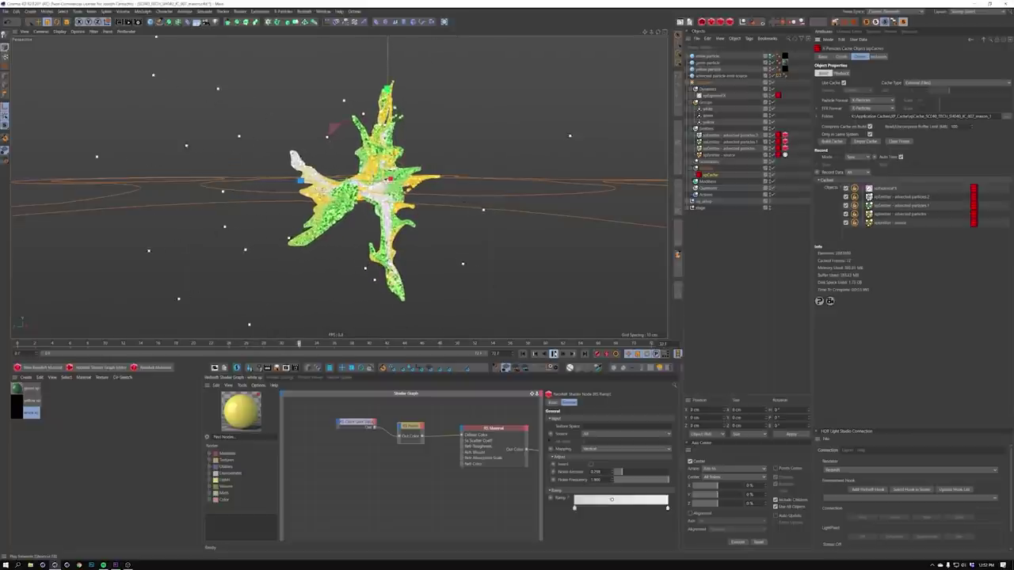
pyautogui.click(523, 354)
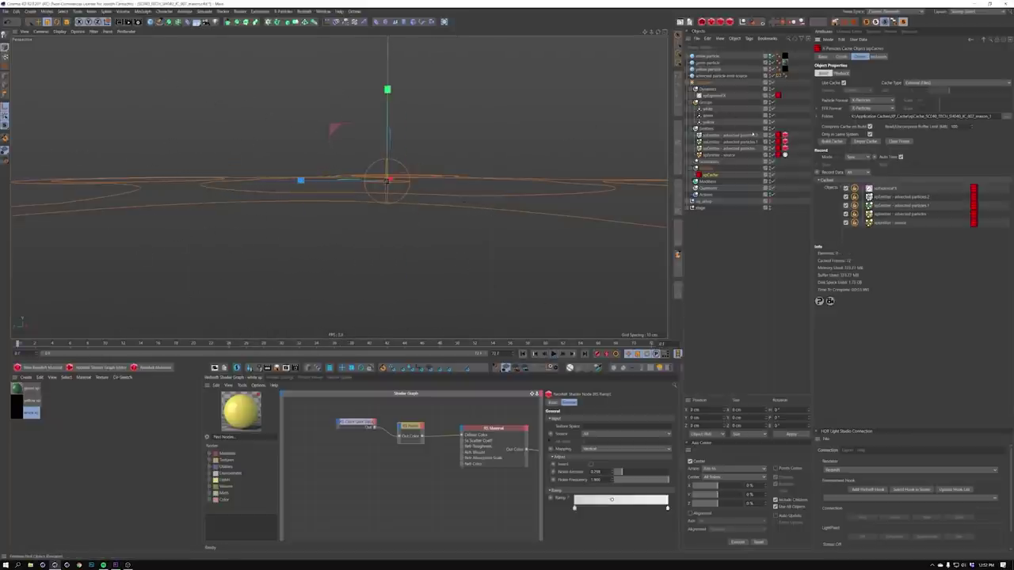
pyautogui.click(773, 97)
pyautogui.click(553, 354)
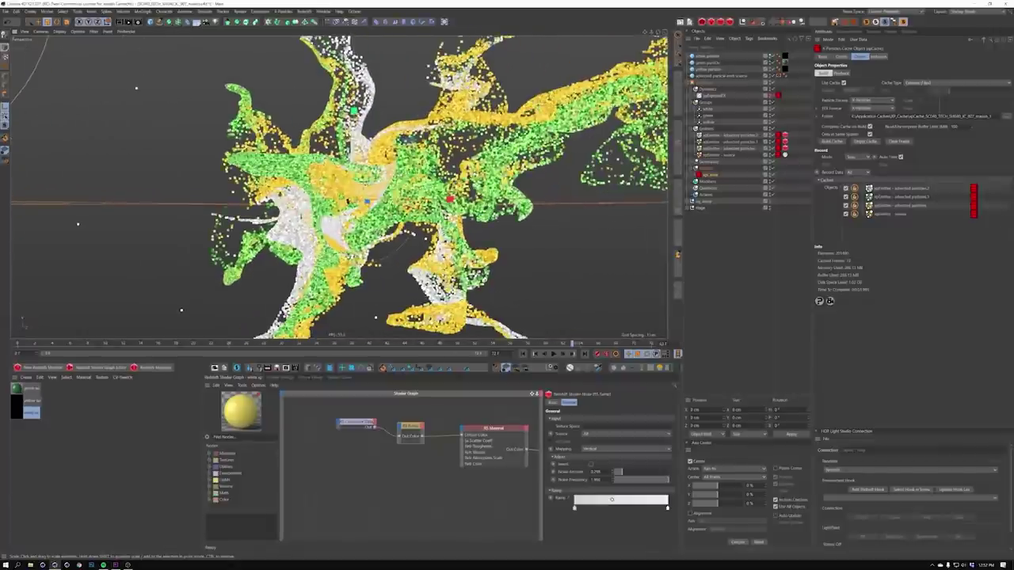
# Frame the whole splash, enlarge the Redshift RenderView beside the viewport, and start rendering the cached particles
pyautogui.keyDown('alt'); pyautogui.moveTo(340, 198); pyautogui.dragTo(306, 193); pyautogui.keyUp('alt')
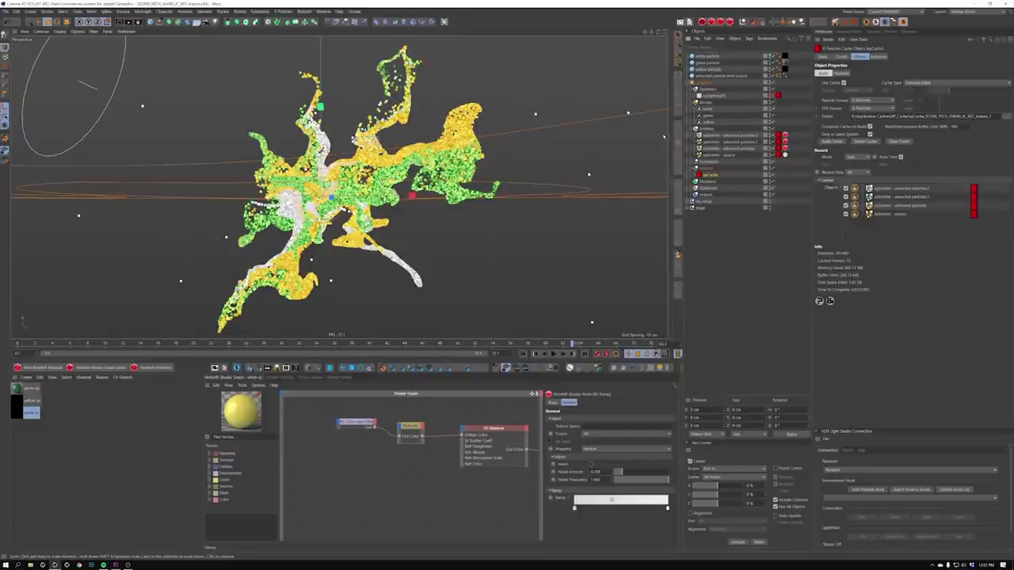
pyautogui.moveTo(672, 141); pyautogui.dragTo(397, 126)
pyautogui.click(413, 54)
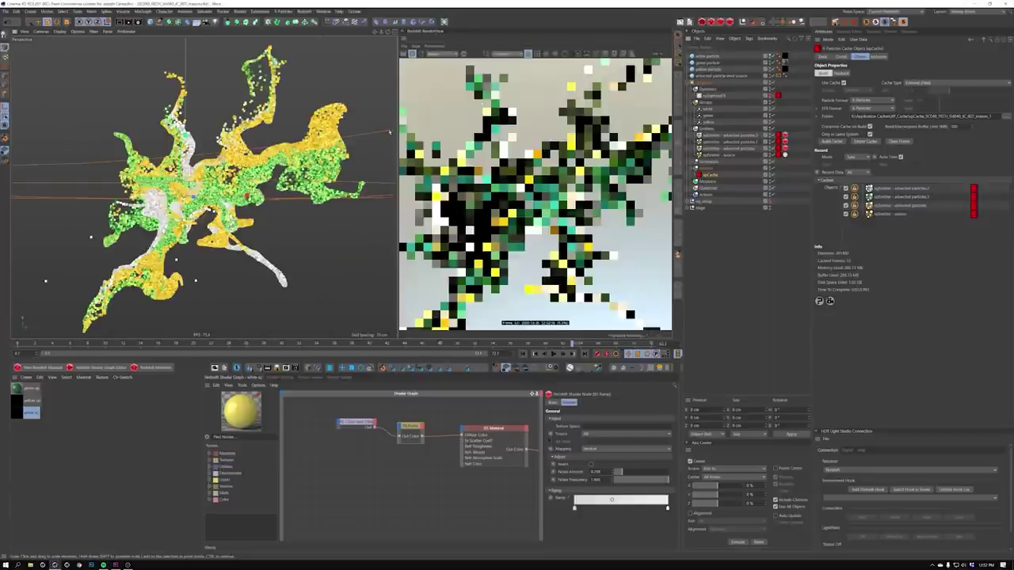
# Widen the Redshift RenderView beside the viewport and open its settings
pyautogui.moveTo(398, 150); pyautogui.dragTo(379, 150)
pyautogui.moveTo(379, 224); pyautogui.dragTo(327, 223)
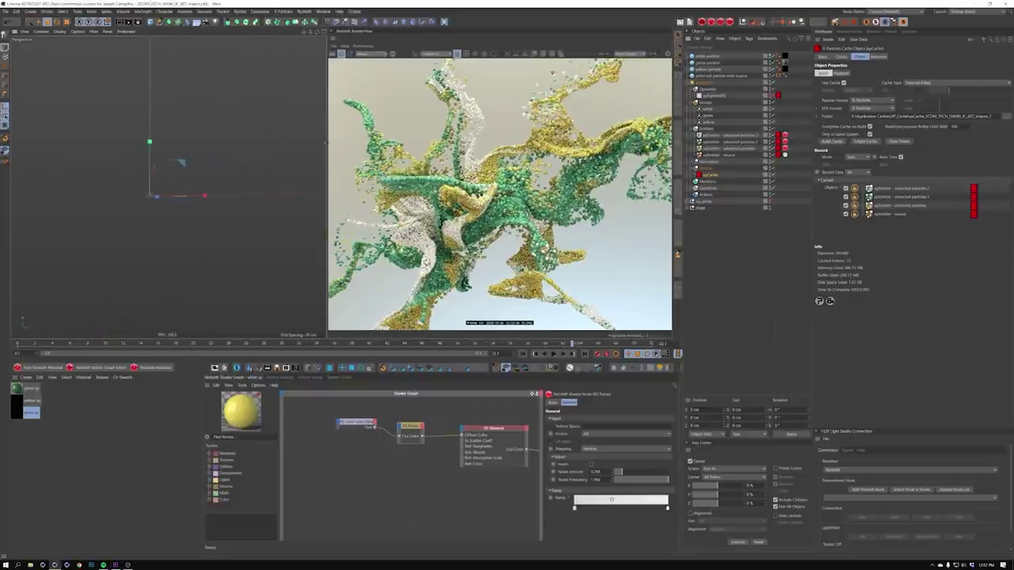
pyautogui.click(667, 55)
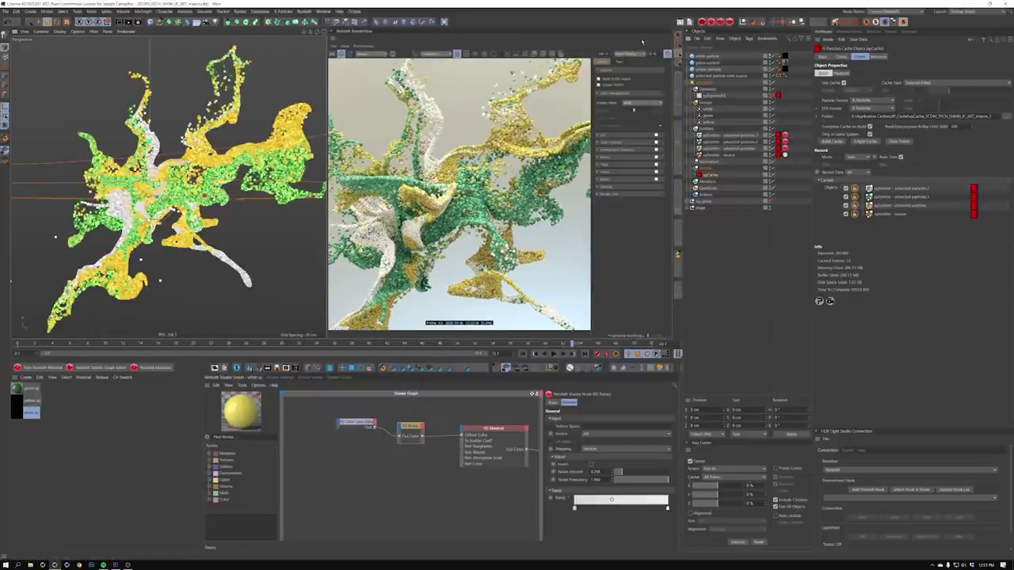
# Adjust the particle scale multiplier in the three advected emitters' Redshift tags, then close the RenderView settings and widen the render
pyautogui.moveTo(787, 129); pyautogui.dragTo(784, 150)
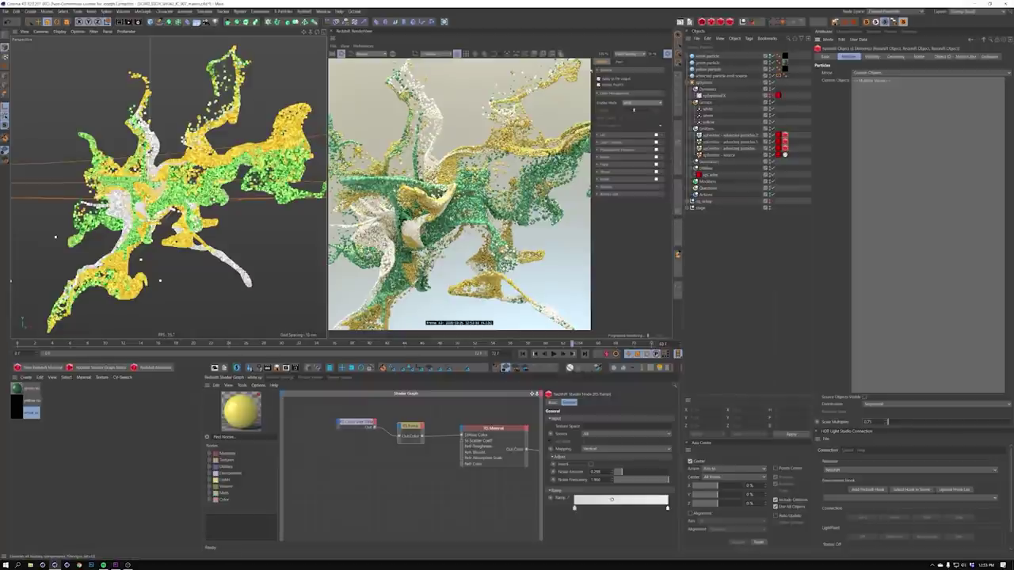
pyautogui.click(667, 54)
pyautogui.moveTo(681, 221); pyautogui.dragTo(758, 222)
pyautogui.scroll(-5, 264, 195)
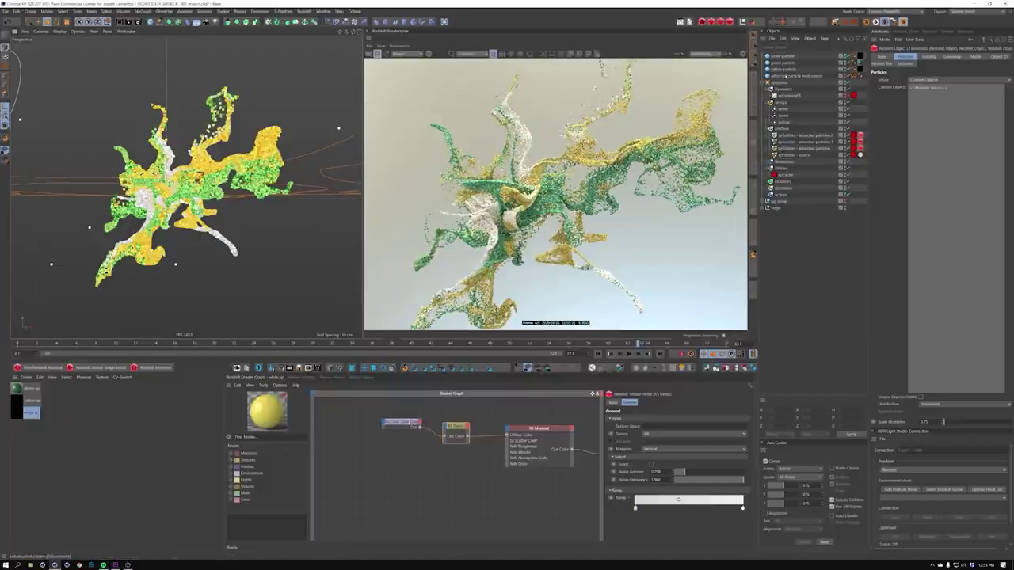
# Add a standard Redshift camera below the other scene objects, look through it, and set its focal length to 100
pyautogui.moveTo(715, 24)
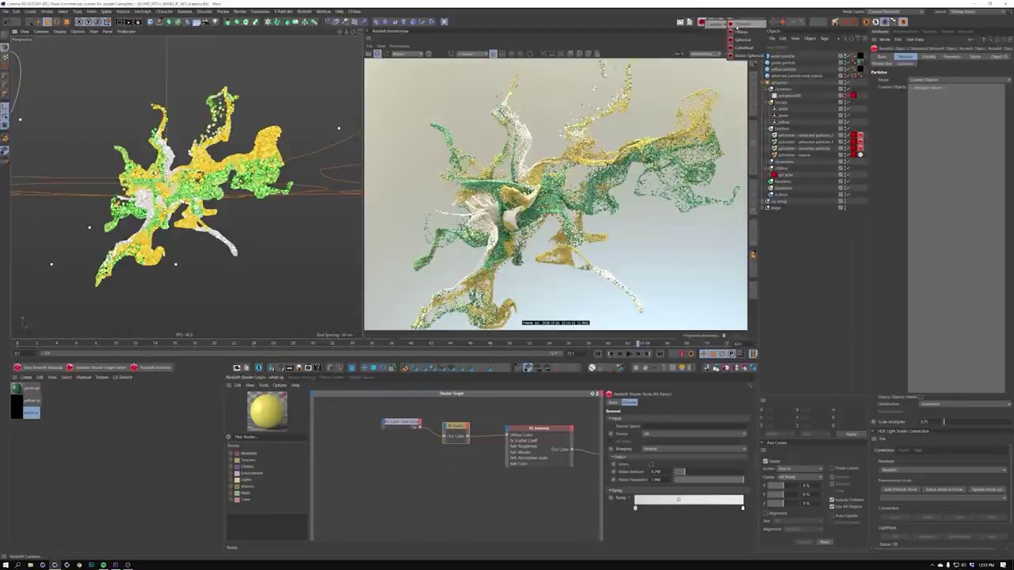
pyautogui.click(736, 25)
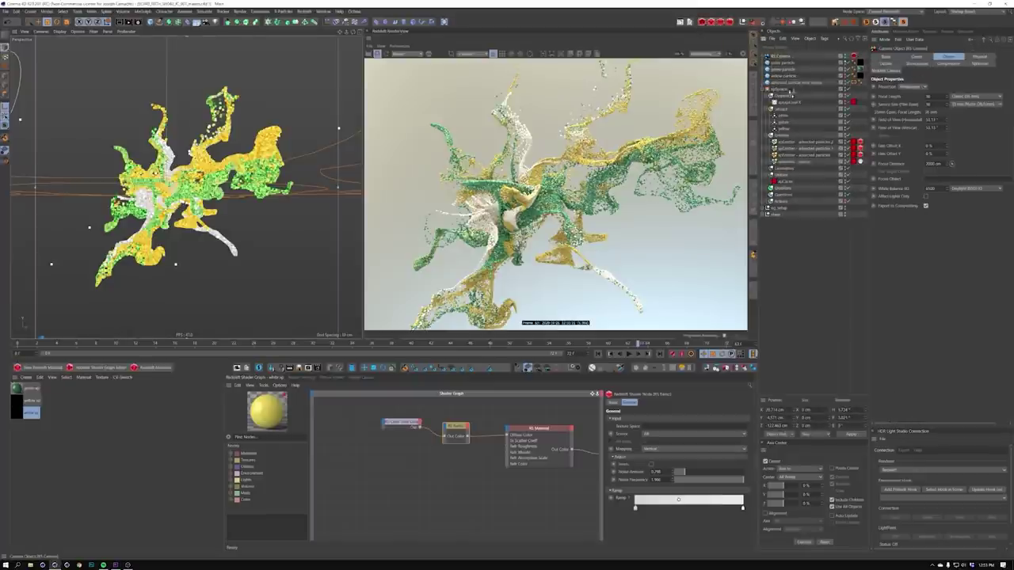
pyautogui.click(852, 215)
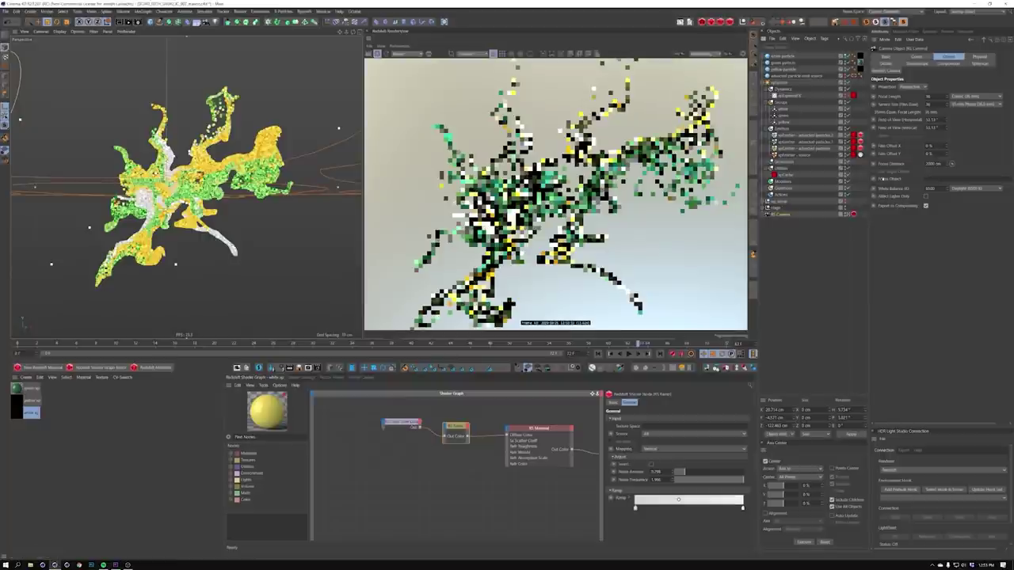
pyautogui.write('100')
pyautogui.press('Return')
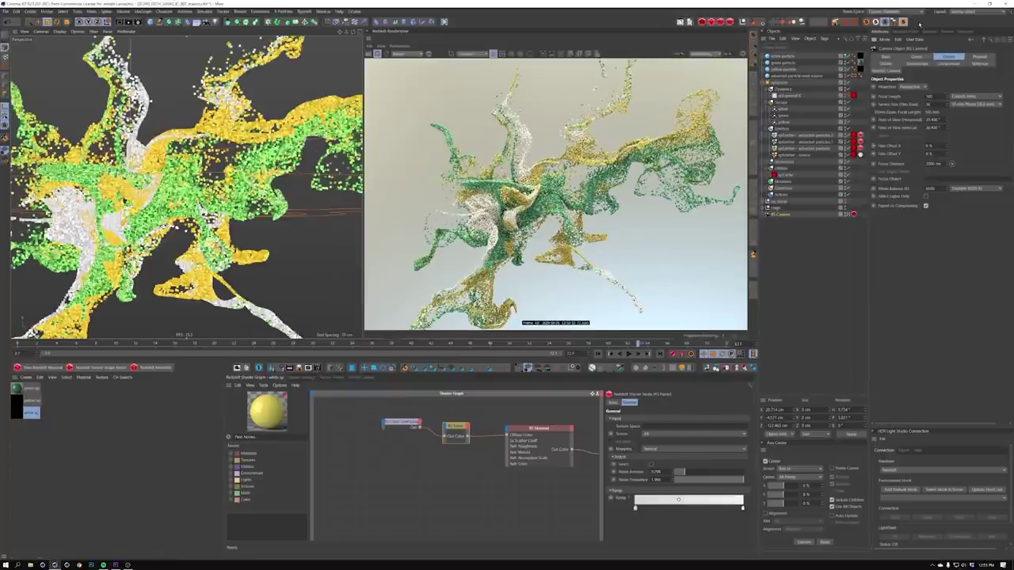
# Switch off the white and green advected emitters and move the camera in close to the yellow particle strands
pyautogui.keyDown('alt'); pyautogui.moveTo(187, 198); pyautogui.dragTo(218, 190); pyautogui.keyUp('alt')
pyautogui.keyDown('alt'); pyautogui.moveTo(187, 190); pyautogui.dragTo(245, 188, button='right'); pyautogui.keyUp('alt')
pyautogui.keyDown('alt'); pyautogui.moveTo(206, 188); pyautogui.dragTo(238, 186); pyautogui.keyUp('alt')
pyautogui.keyDown('alt'); pyautogui.moveTo(238, 187); pyautogui.dragTo(185, 182, button='middle'); pyautogui.keyUp('alt')
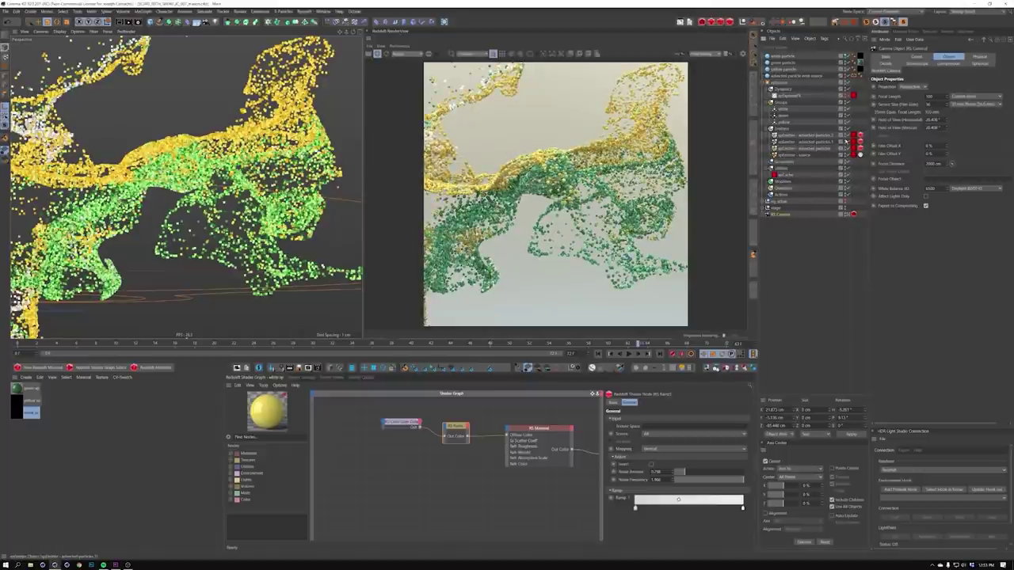
pyautogui.moveTo(849, 141); pyautogui.dragTo(848, 149)
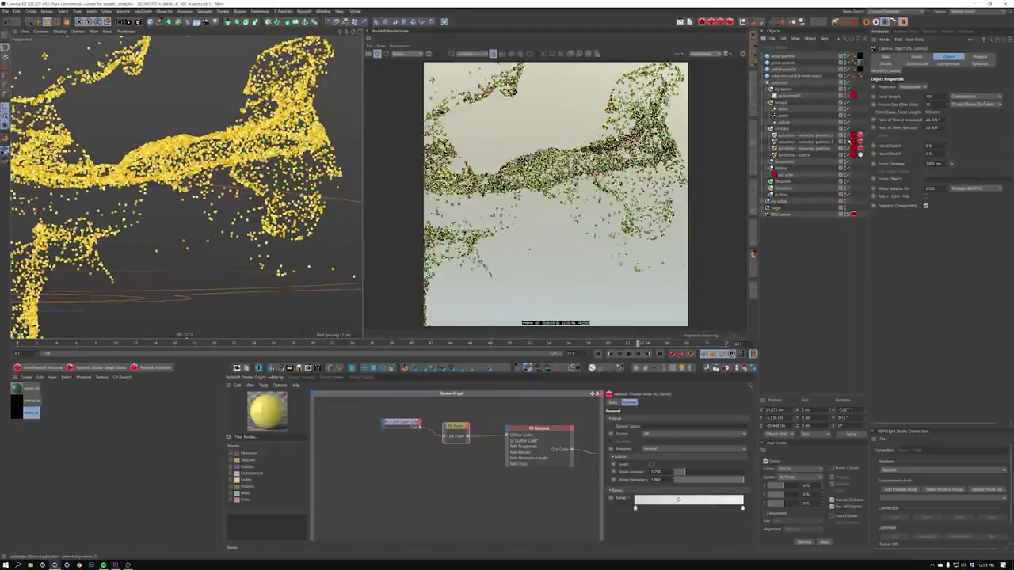
pyautogui.keyDown('alt'); pyautogui.moveTo(150, 190); pyautogui.dragTo(230, 208); pyautogui.keyUp('alt')
pyautogui.keyDown('alt'); pyautogui.moveTo(186, 190); pyautogui.dragTo(241, 190, button='right'); pyautogui.keyUp('alt')
pyautogui.keyDown('alt'); pyautogui.moveTo(230, 198); pyautogui.dragTo(205, 179); pyautogui.keyUp('alt')
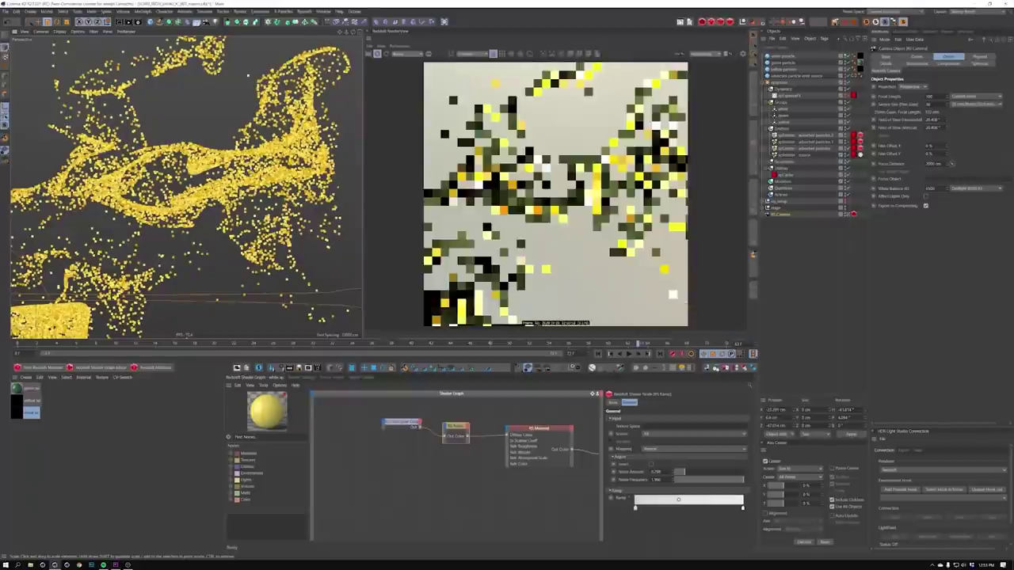
# Override and enable Bokeh in the Redshift camera tag
pyautogui.click(854, 213)
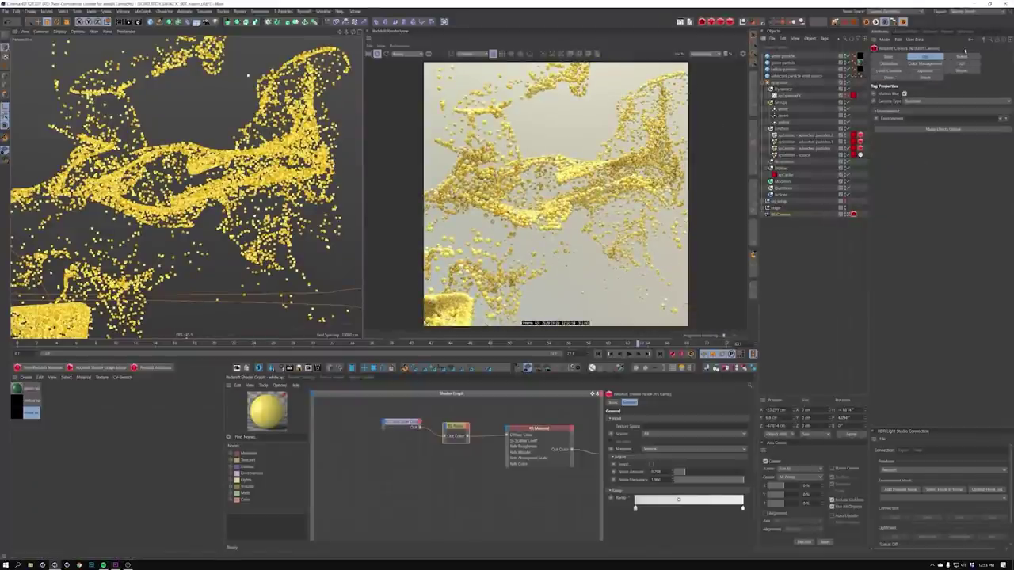
pyautogui.click(898, 93)
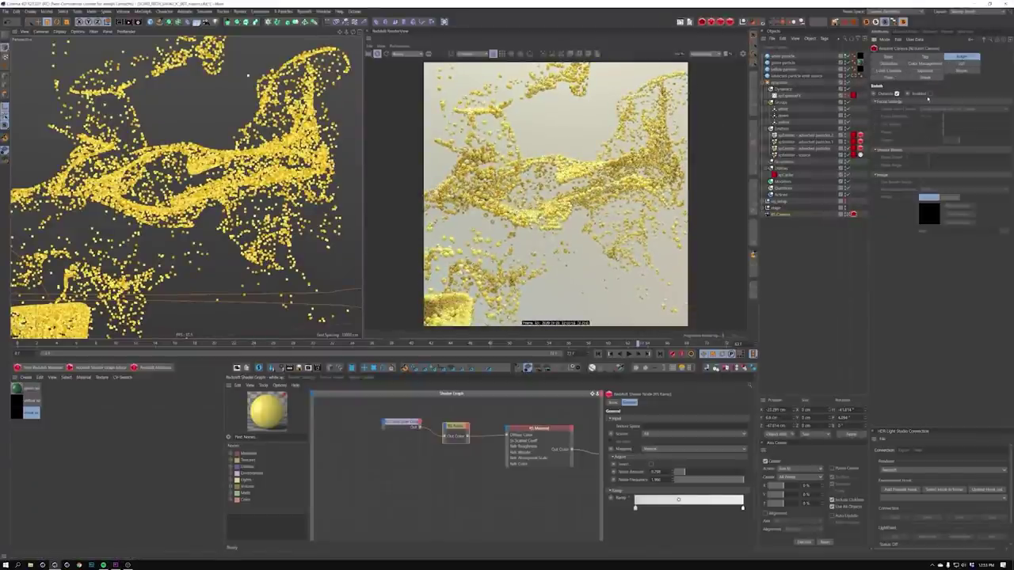
pyautogui.click(930, 93)
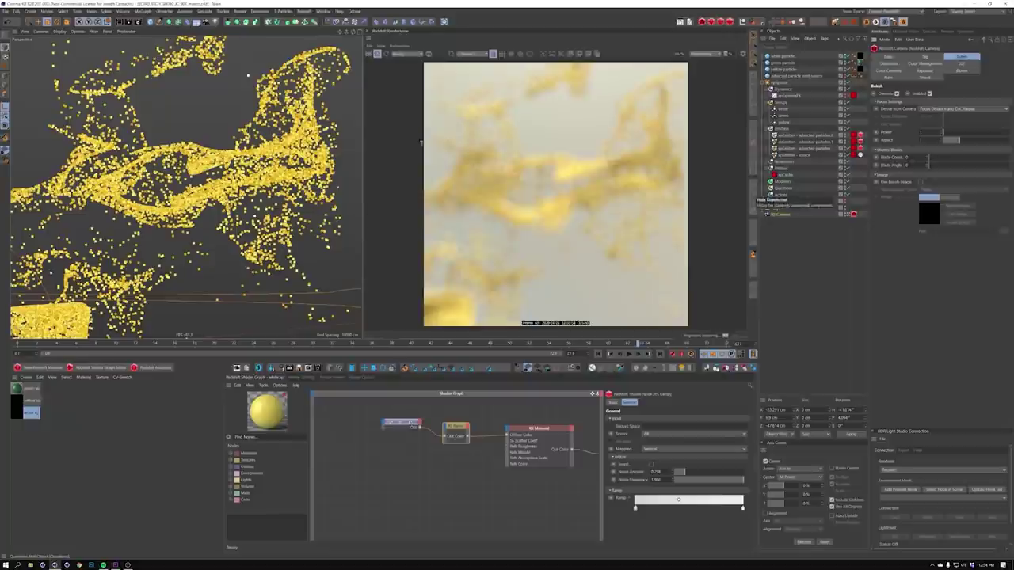
# Set the camera's focus distance by picking yellow particles in the viewport, and refocus from a changed camera angle
pyautogui.click(782, 215)
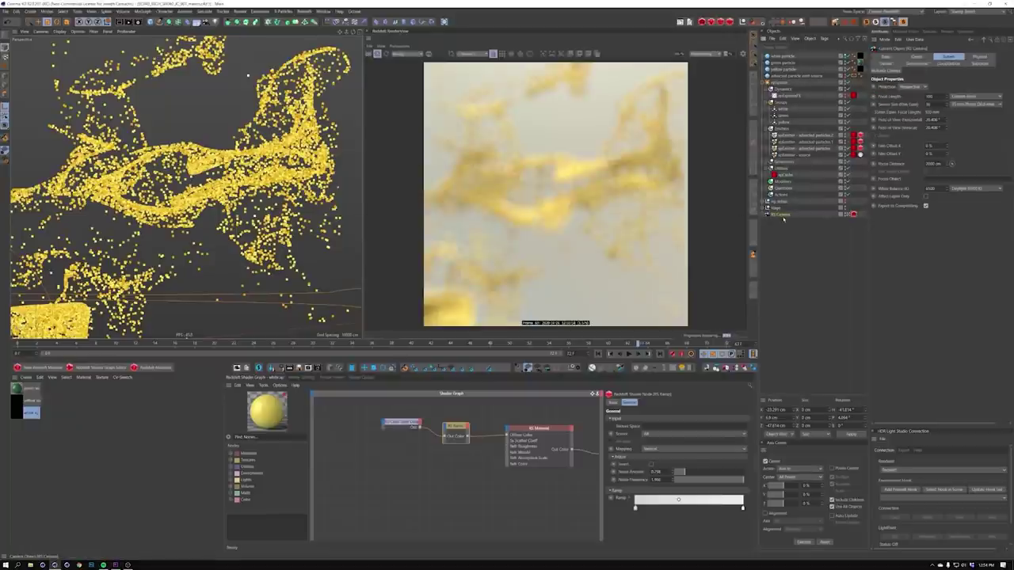
pyautogui.click(952, 164)
pyautogui.click(220, 225)
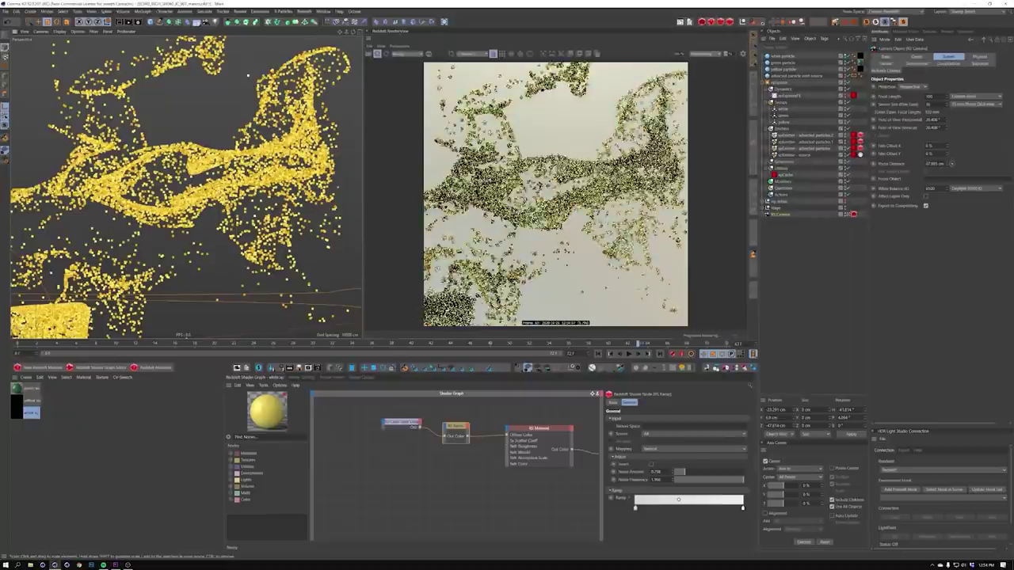
pyautogui.keyDown('alt'); pyautogui.moveTo(220, 225); pyautogui.dragTo(259, 219); pyautogui.keyUp('alt')
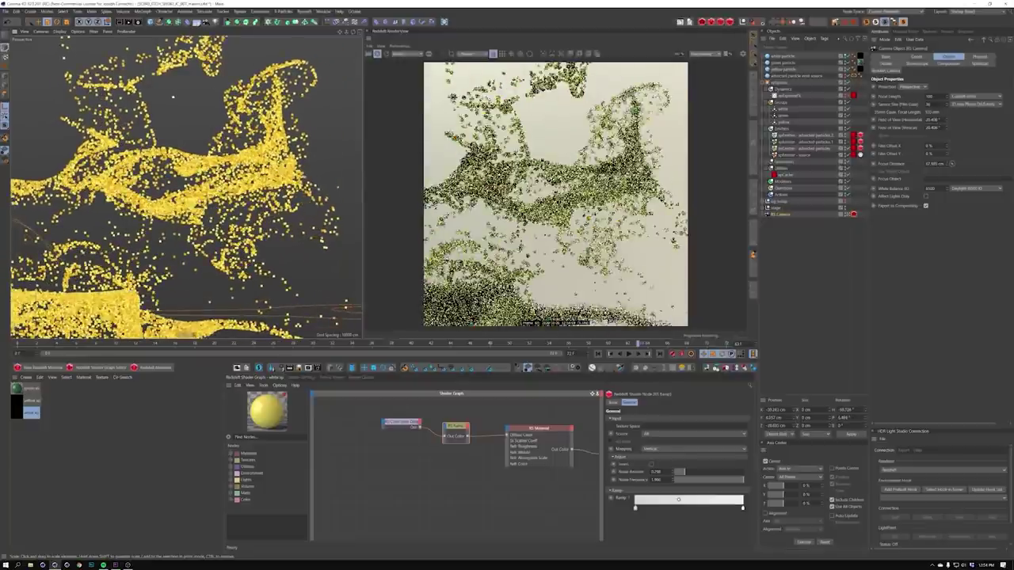
pyautogui.click(175, 207)
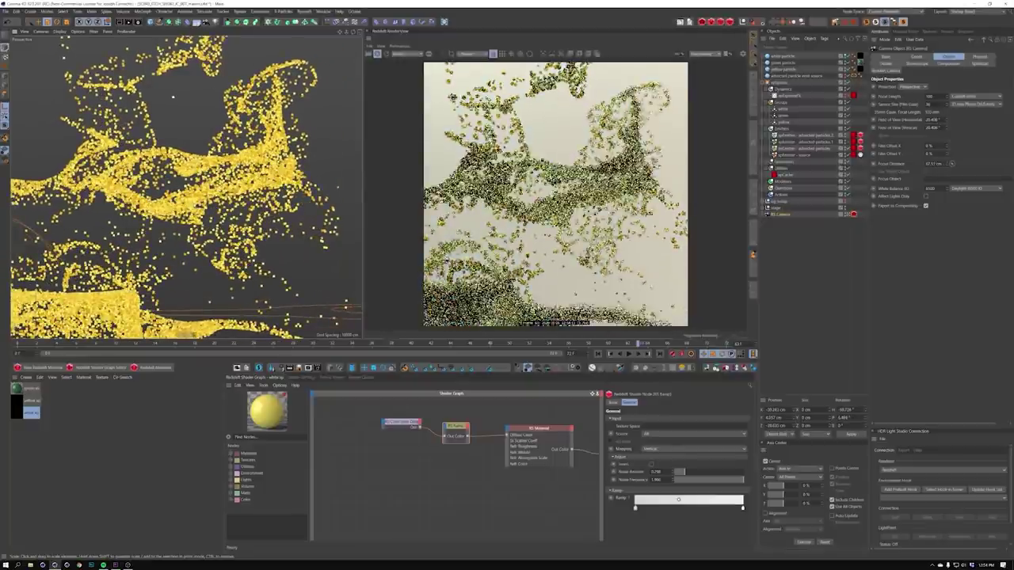
pyautogui.keyDown('alt'); pyautogui.moveTo(175, 208); pyautogui.dragTo(155, 278); pyautogui.keyUp('alt')
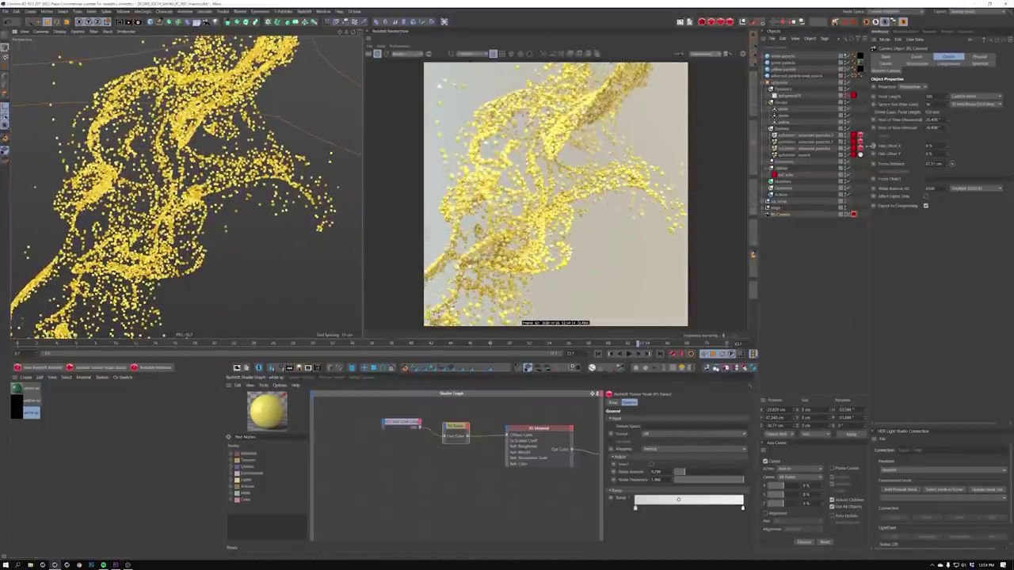
# Switch the white and green advected emitters back on and pull the camera back to frame most of the splash
pyautogui.moveTo(849, 136); pyautogui.dragTo(848, 143)
pyautogui.keyDown('alt'); pyautogui.moveTo(187, 226); pyautogui.dragTo(135, 142); pyautogui.keyUp('alt')
pyautogui.keyDown('alt'); pyautogui.moveTo(135, 143); pyautogui.dragTo(202, 75, button='middle'); pyautogui.keyUp('alt')
pyautogui.keyDown('alt'); pyautogui.moveTo(187, 198); pyautogui.dragTo(156, 202, button='right'); pyautogui.keyUp('alt')
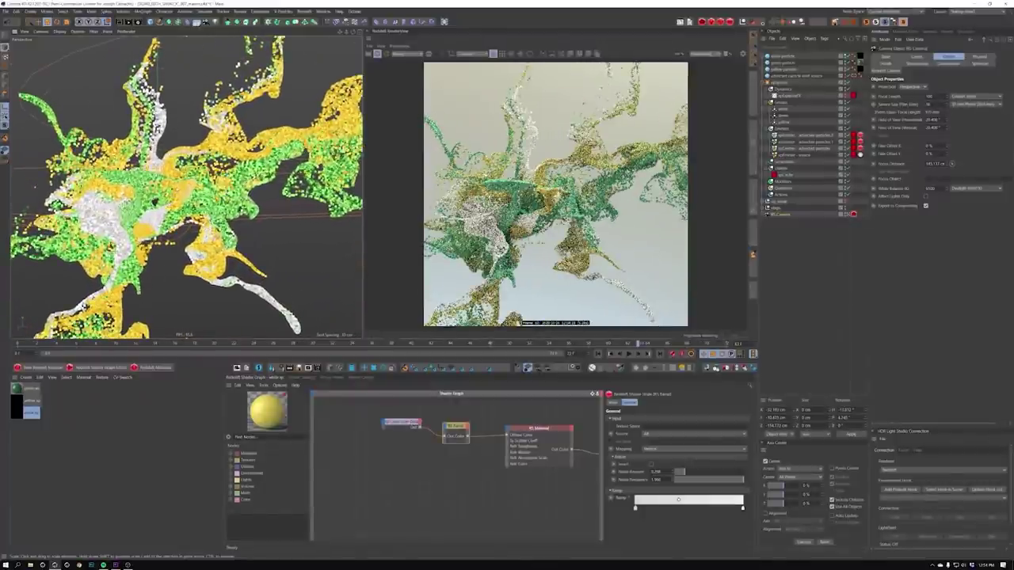